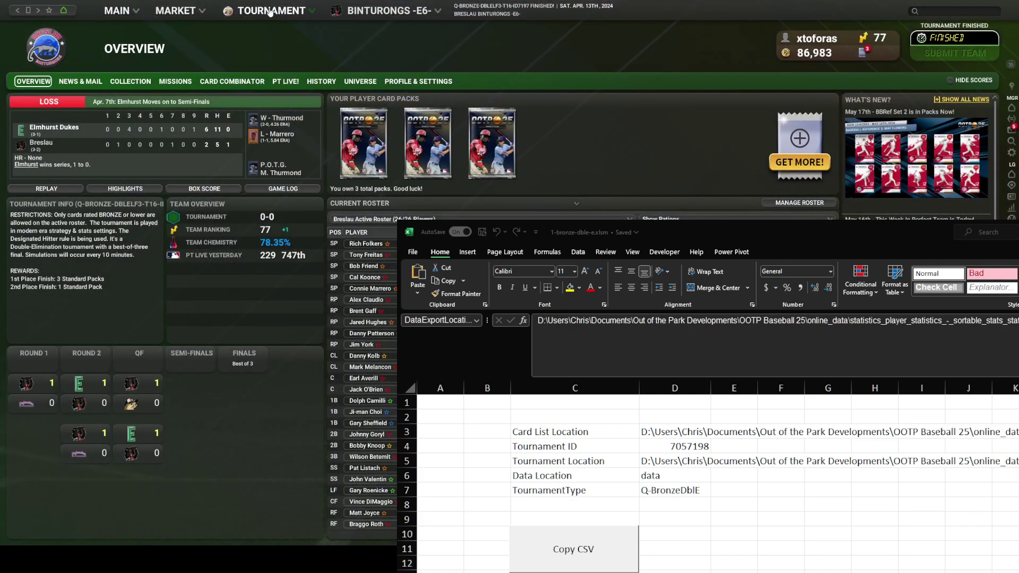
Export the finished tournament's sortable player statistics to a CSV report
mouse_move(270, 12)
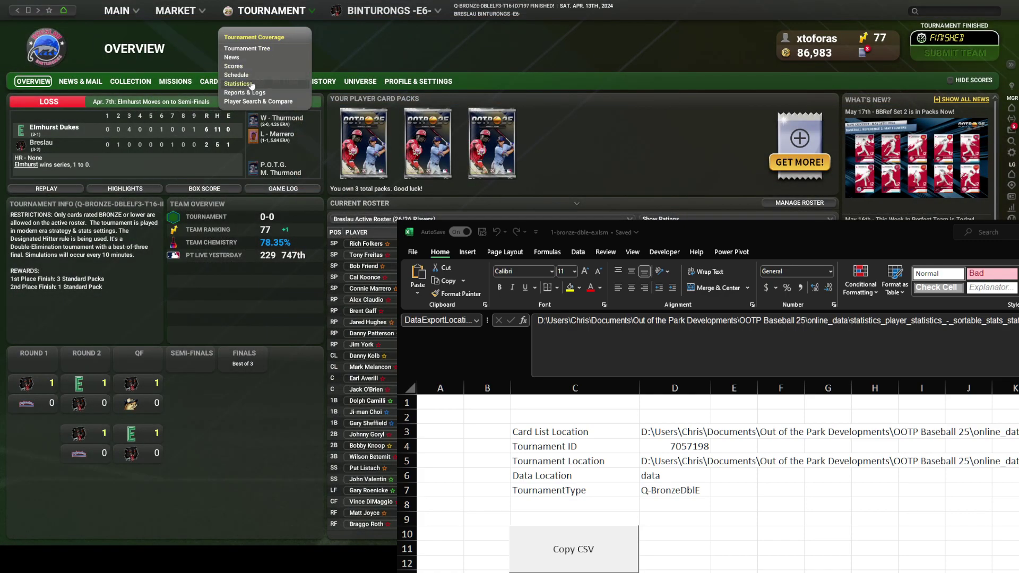
click(249, 88)
click(359, 100)
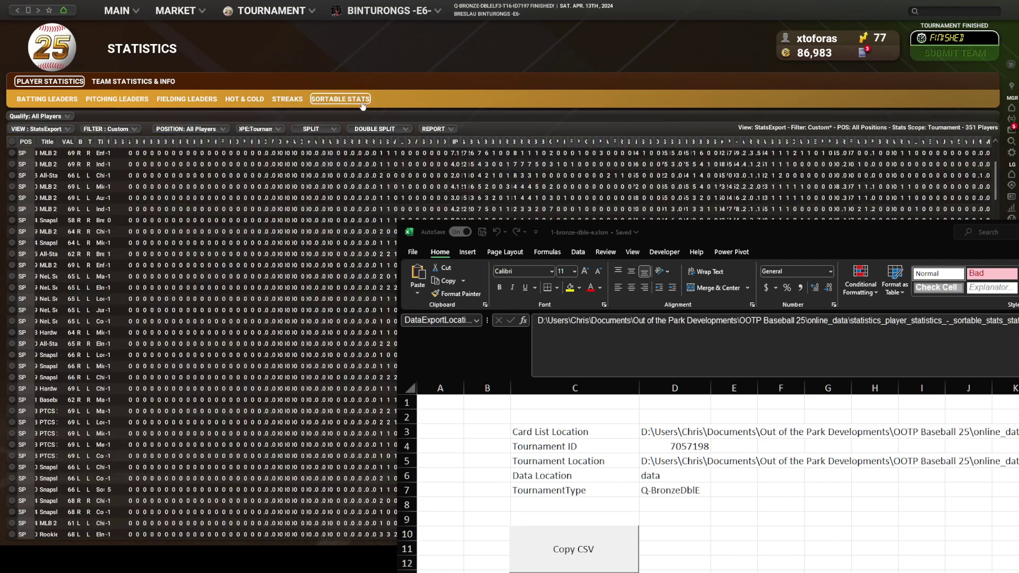
click(437, 130)
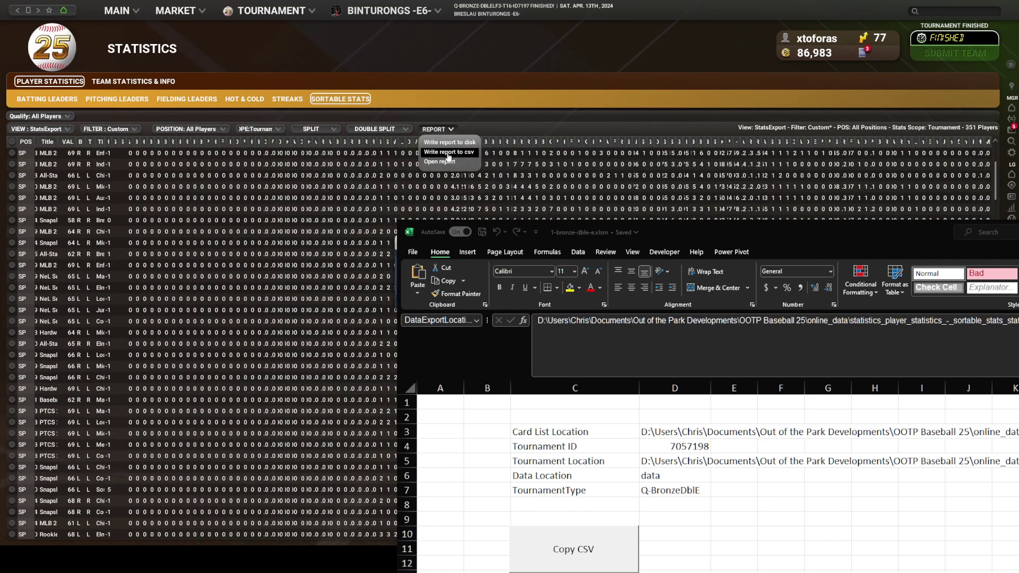
click(448, 155)
In the Excel workbook, set the Tournament ID to 7057197 and run the Copy CSV macro
click(675, 461)
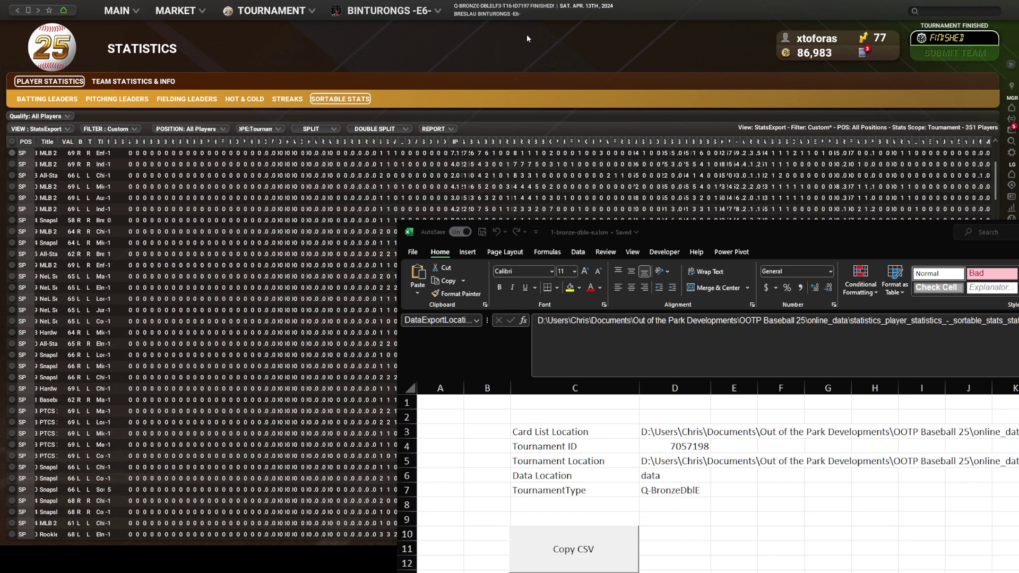
click(675, 461)
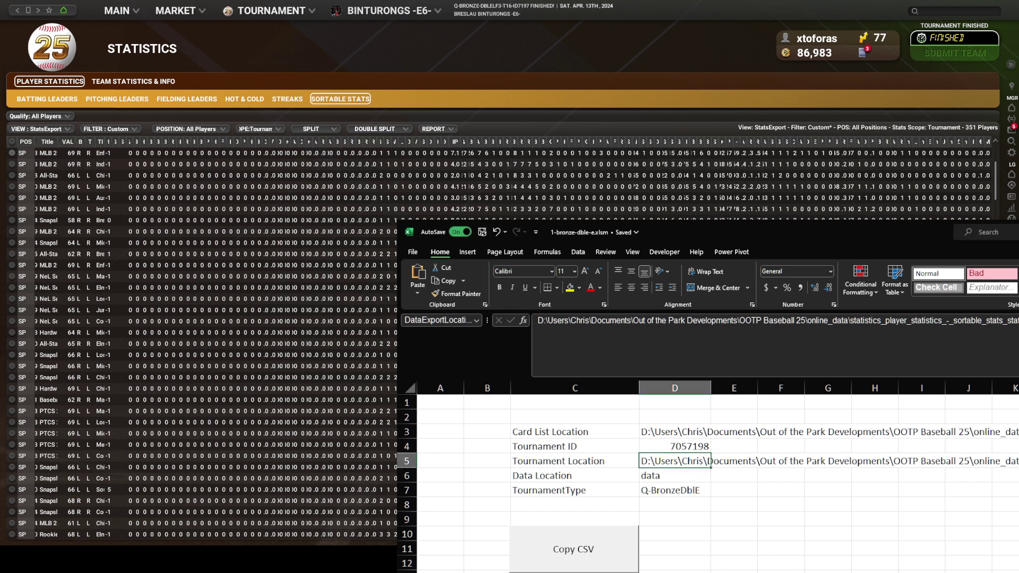
click(677, 445)
key(F2)
key(BackSpace)
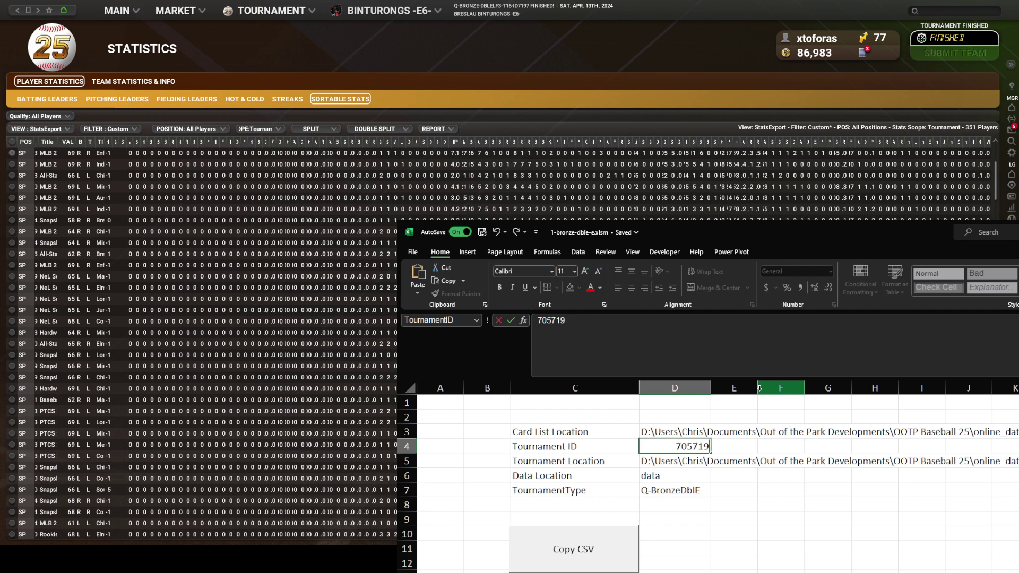
text(7)
key(Return)
click(556, 565)
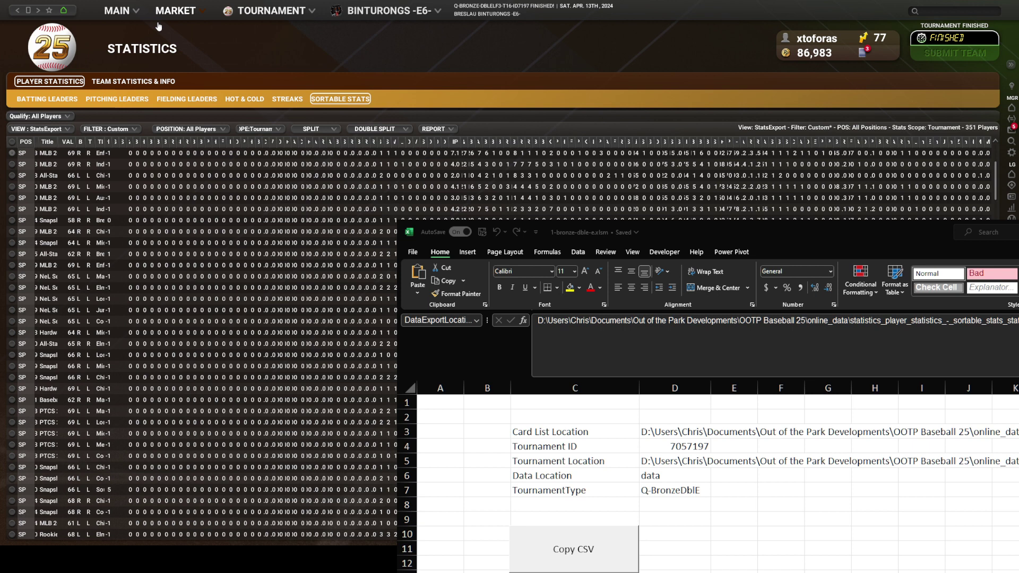
In OOTP, leave to the start screen and open tournament Q-Bronze-DblElF3-T16-ID7207 from your own tournaments
click(126, 15)
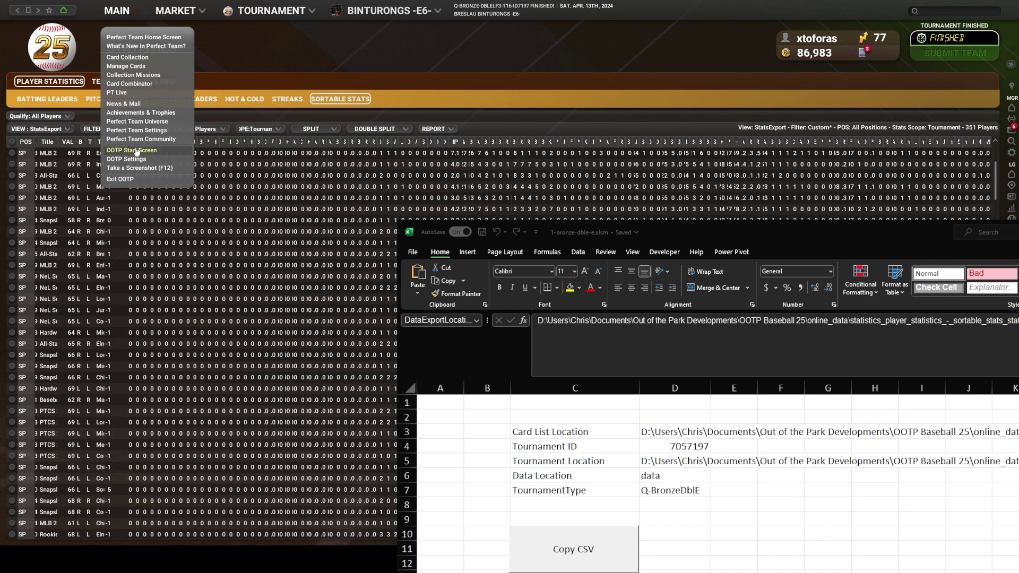
click(136, 151)
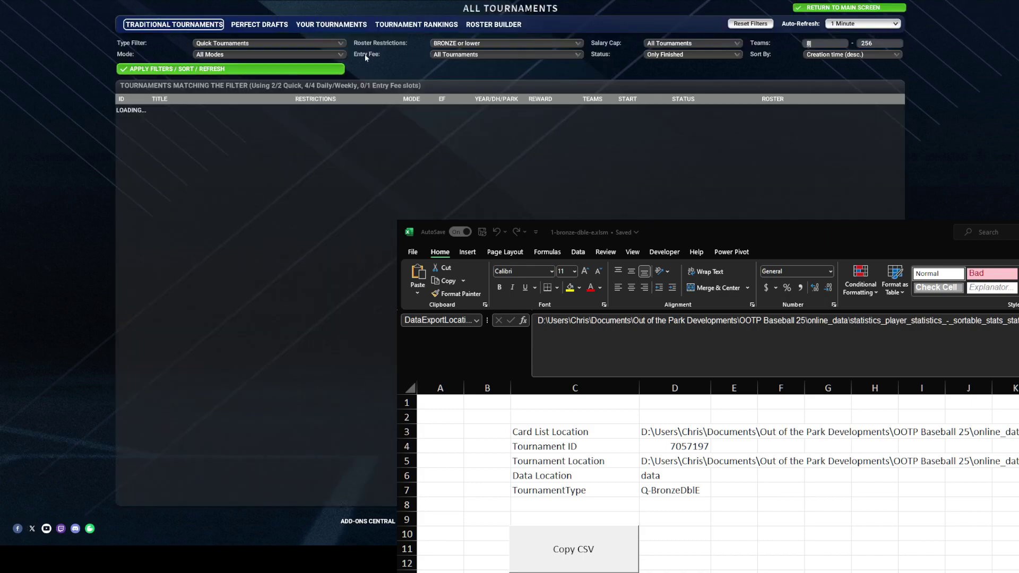
click(333, 24)
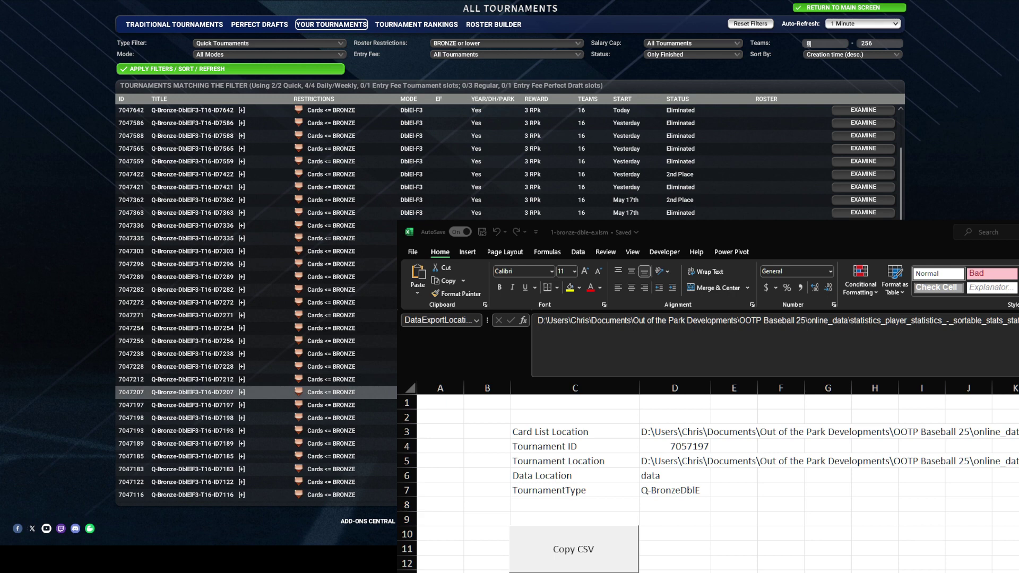
click(192, 392)
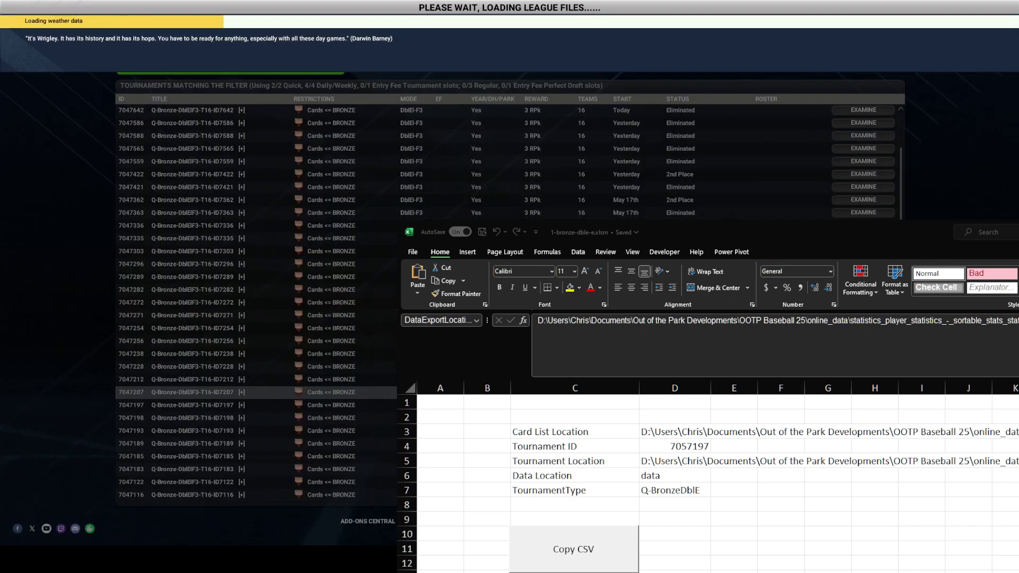
In the Excel workbook, set the Tournament ID to 7057207
double_click(684, 446)
key(BackSpace)
key(BackSpace)
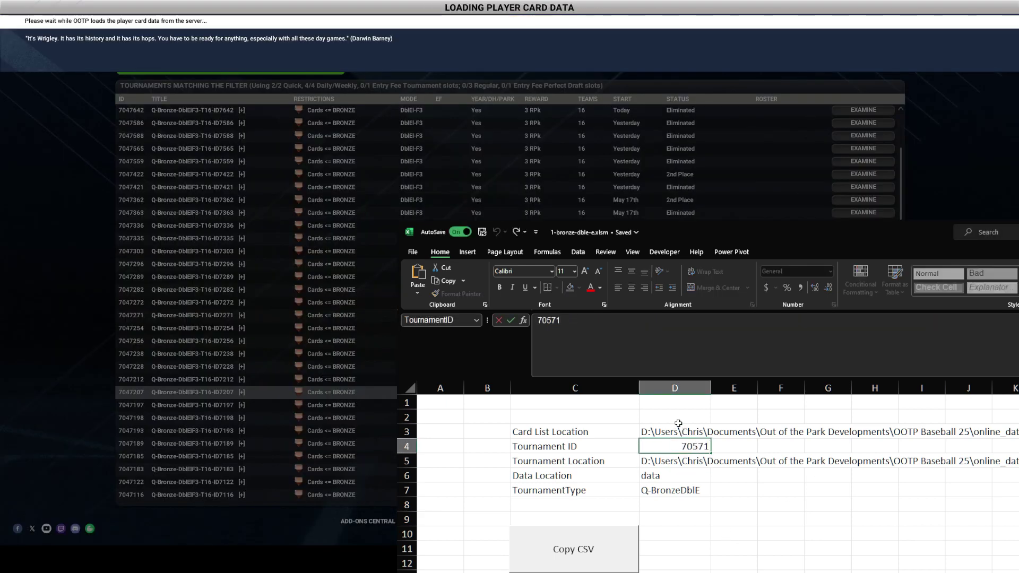
key(BackSpace)
text(207)
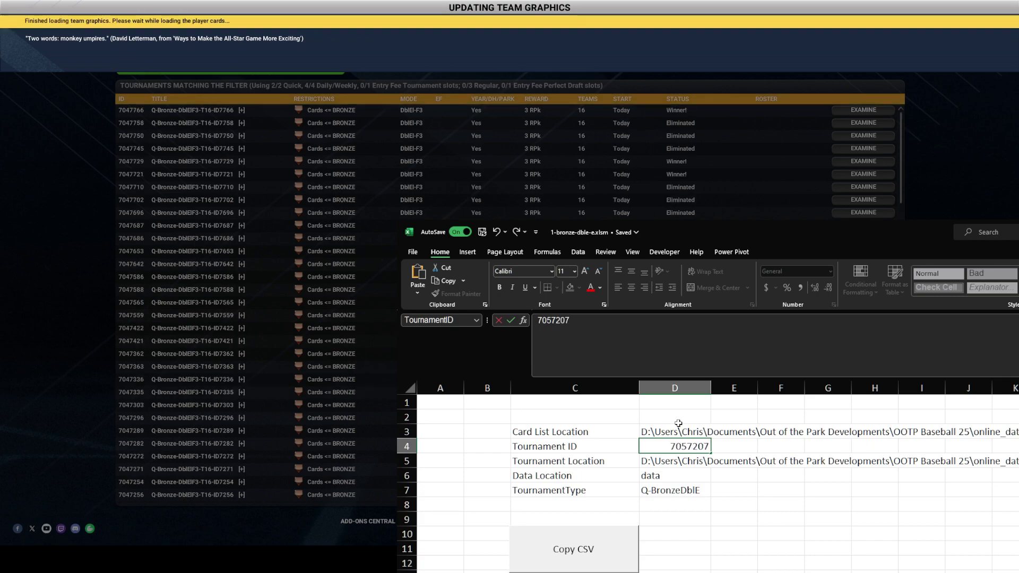
key(Return)
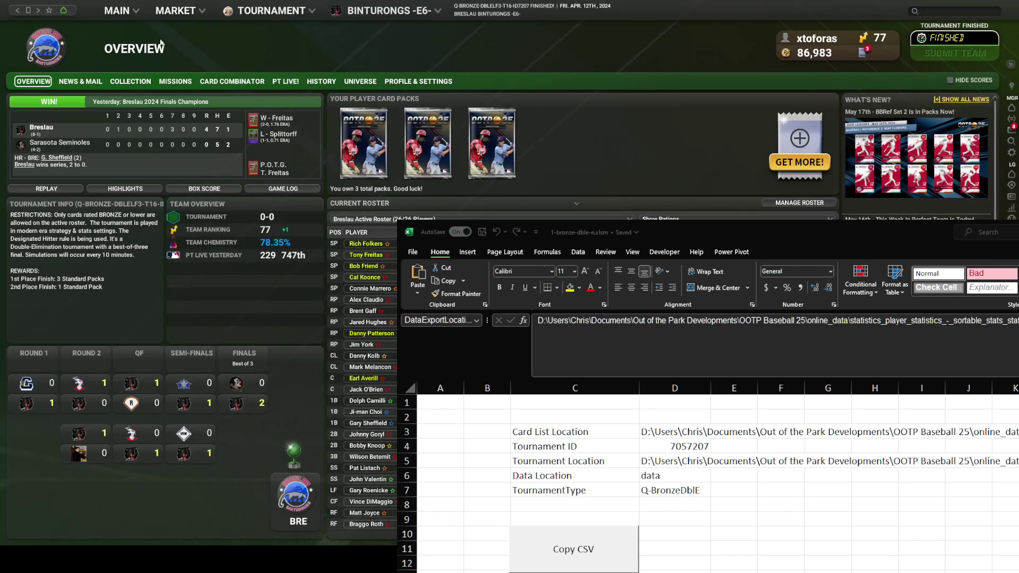
Write OOTP's sortable player statistics for tournament ID7207 to CSV, and run the Copy CSV macro in Excel
click(266, 11)
click(260, 91)
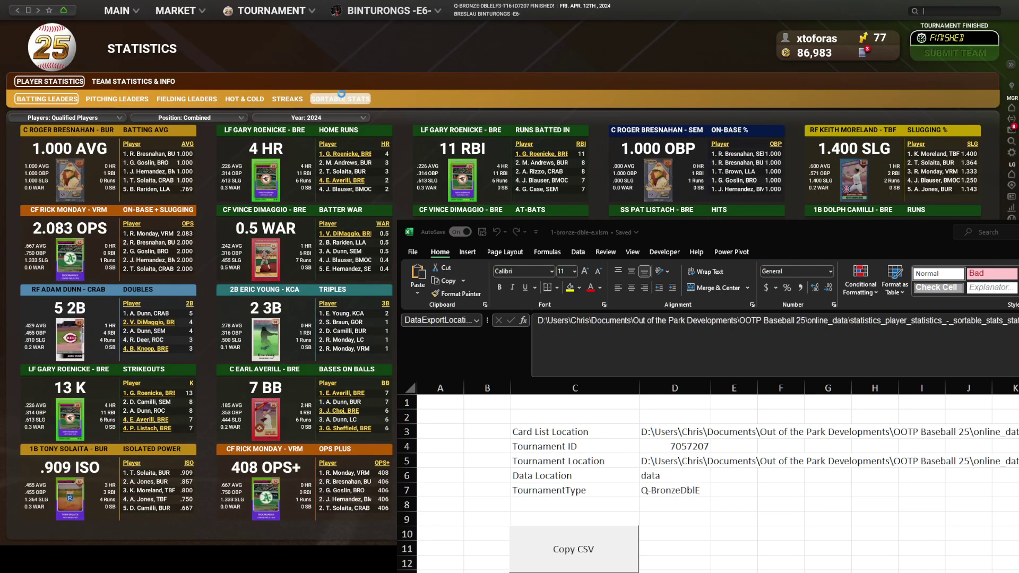
click(342, 99)
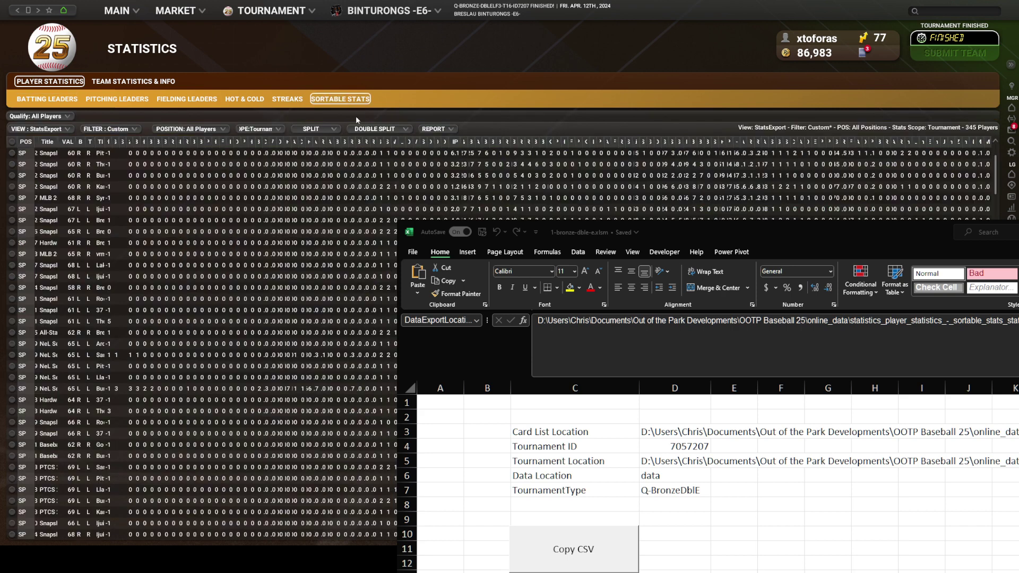
click(433, 129)
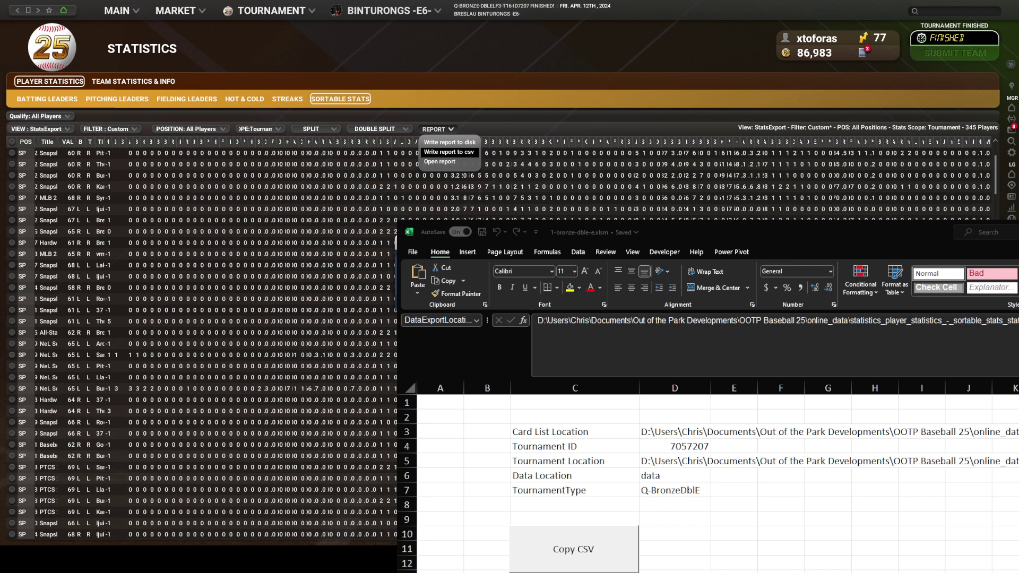
click(449, 152)
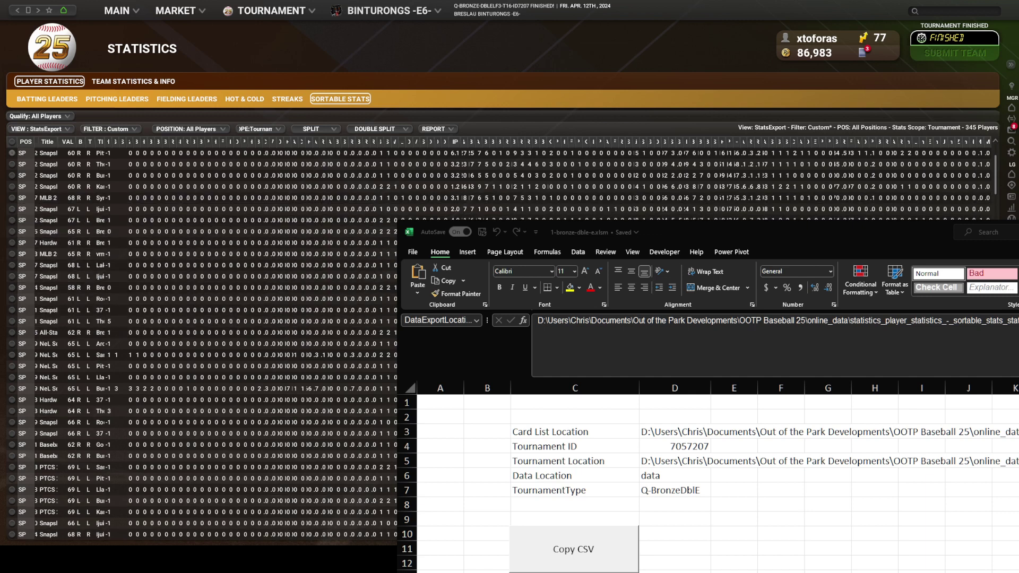
click(634, 538)
click(552, 547)
Back in OOTP, exit to the start screen and open tournament Q-Bronze-DblElF3-T16-ID7212 from your own tournaments
mouse_move(116, 11)
click(126, 153)
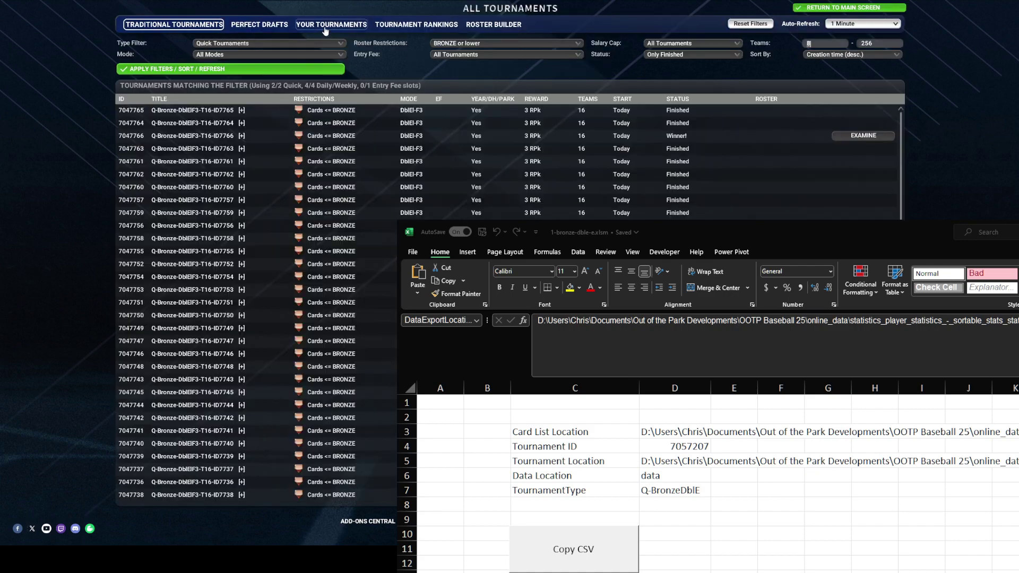
click(325, 25)
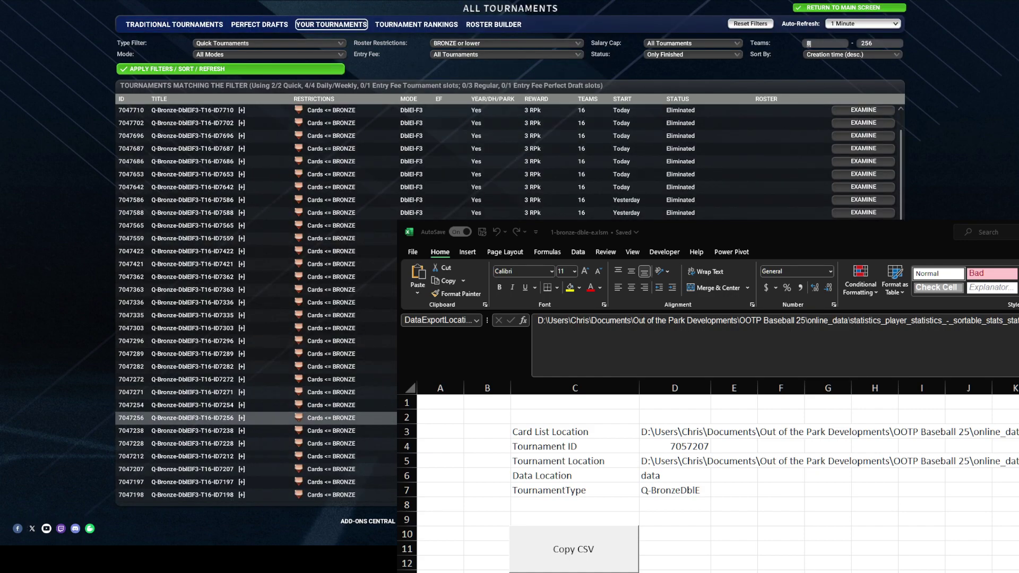
click(192, 380)
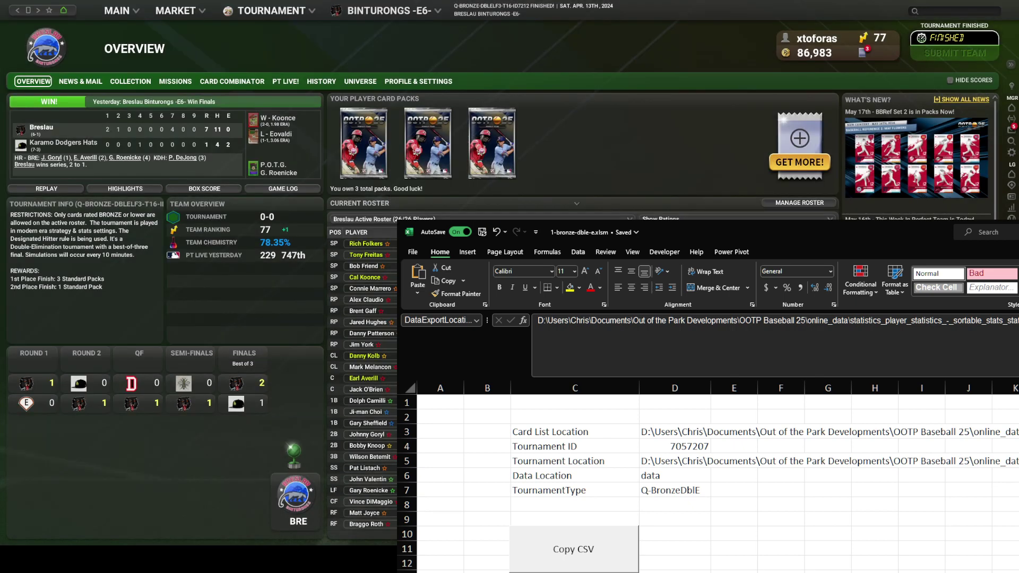
In the Excel workbook, set the Tournament ID to 7057212
double_click(690, 446)
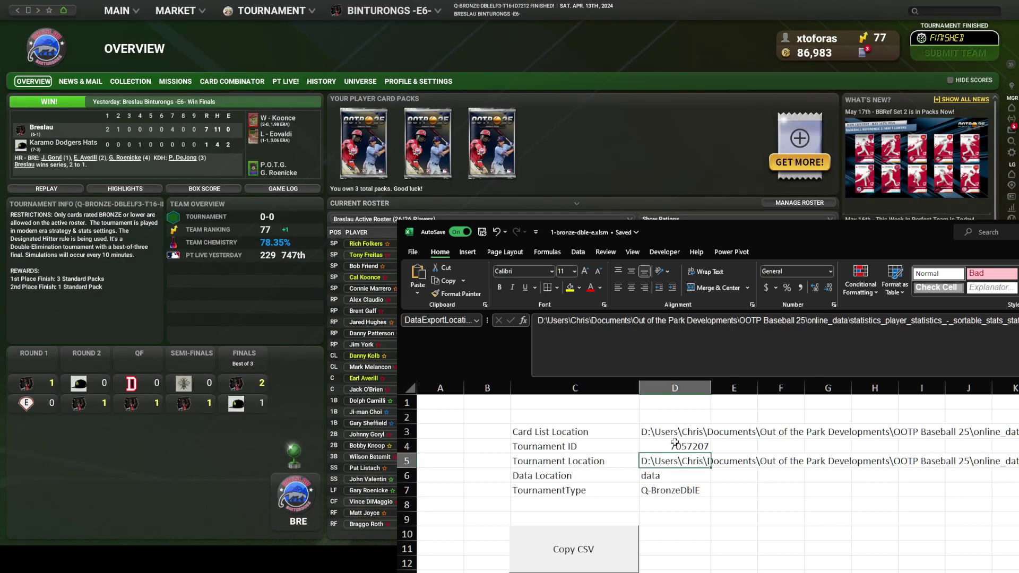
key(BackSpace)
key(BackSpace)
text(12)
key(Return)
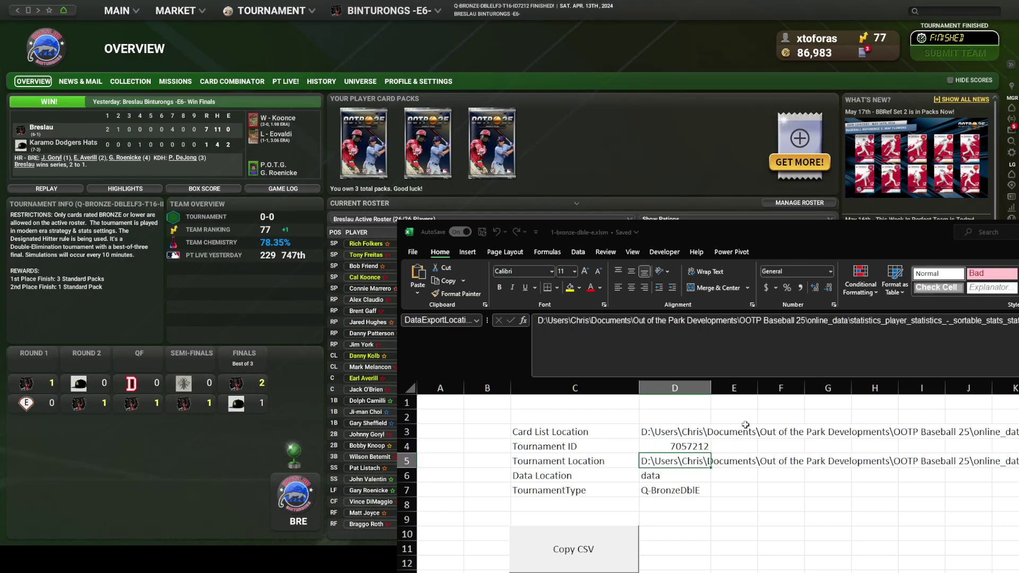
In OOTP, write the sortable player statistics of tournament ID7212 to a CSV report
mouse_move(272, 10)
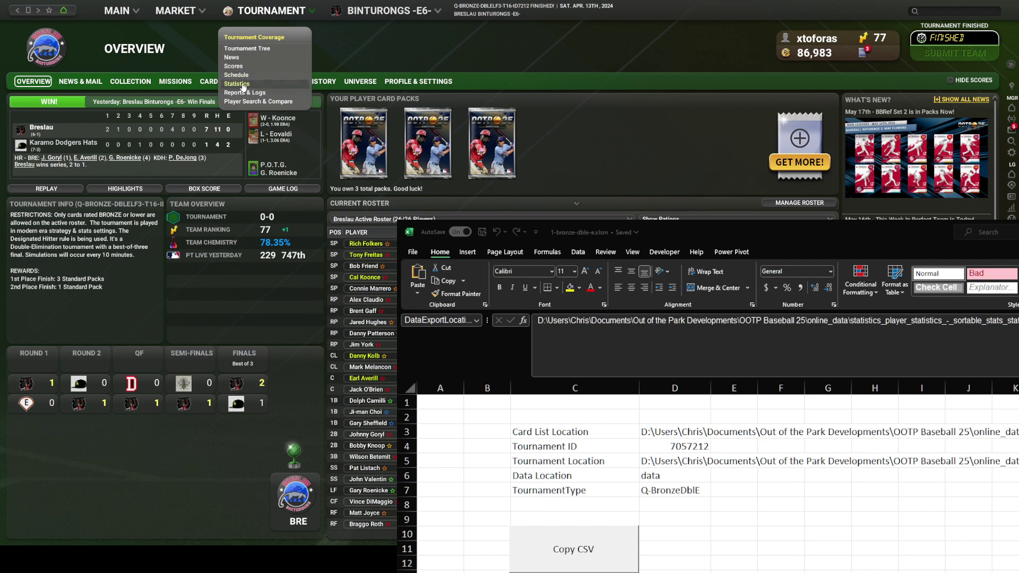
click(302, 81)
click(340, 99)
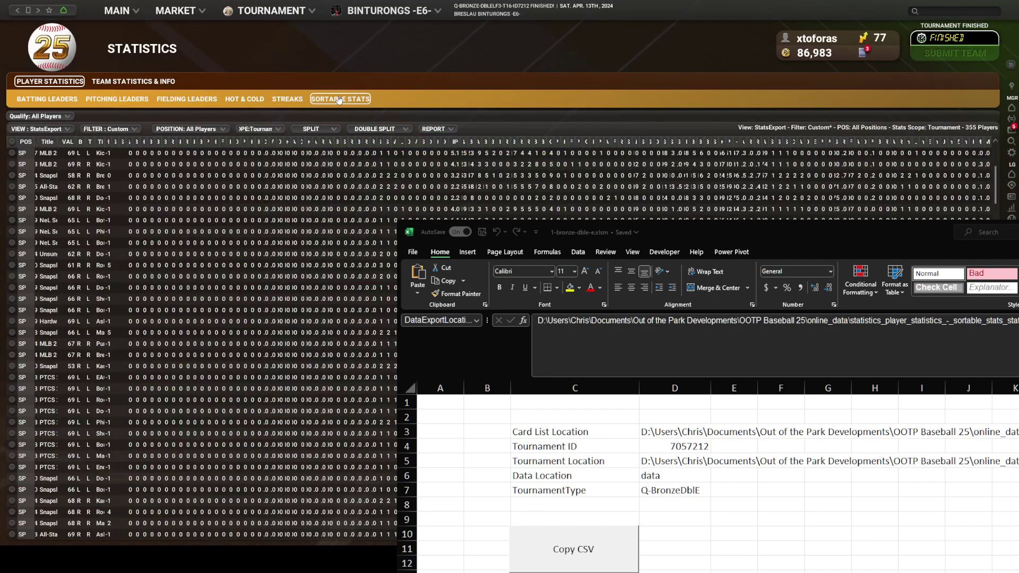
click(455, 131)
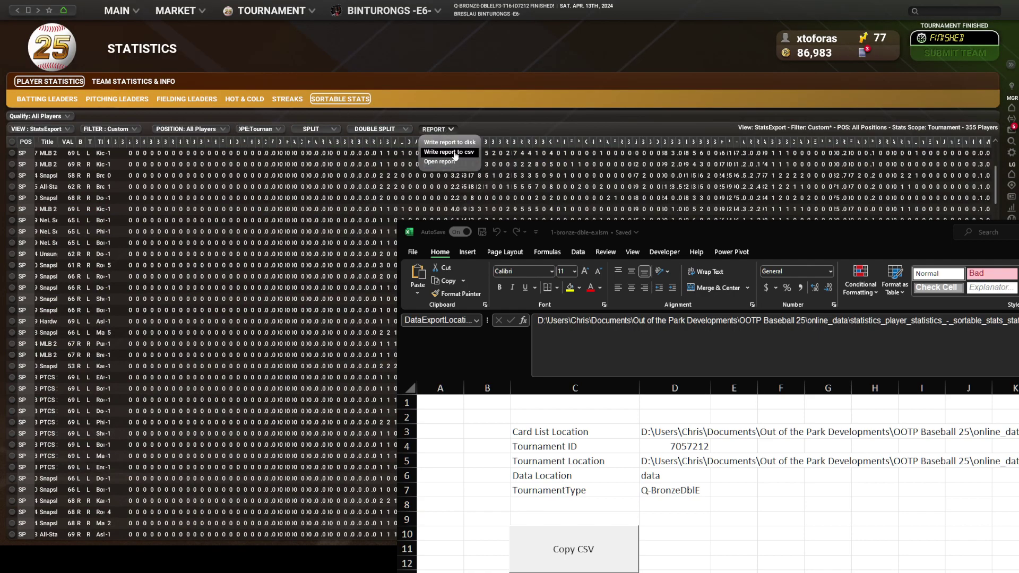
click(454, 155)
Return to the OOTP start screen and open tournament Q-Bronze-DblElF3-T16-ID7228 from your own tournaments
mouse_move(117, 11)
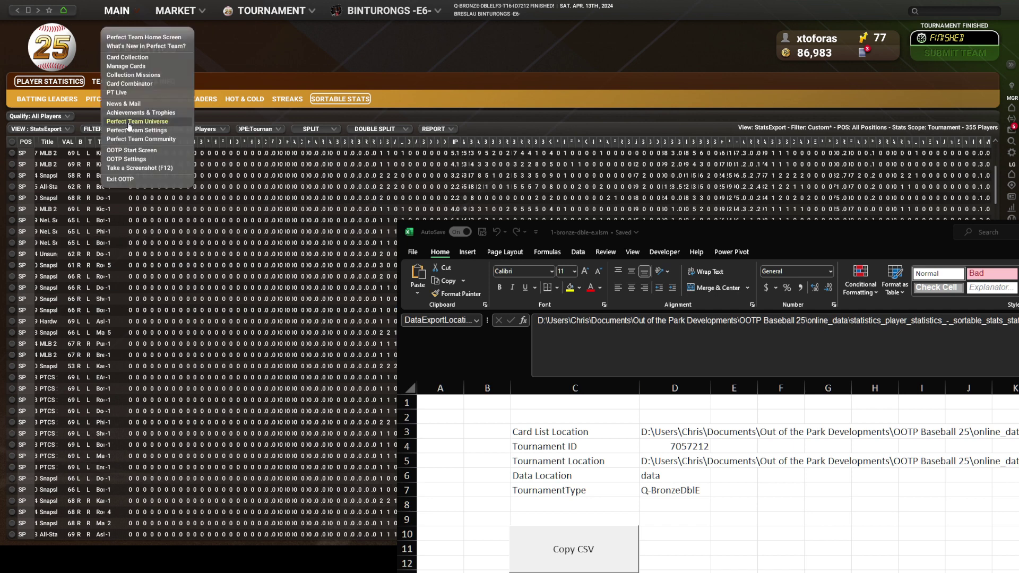
click(131, 150)
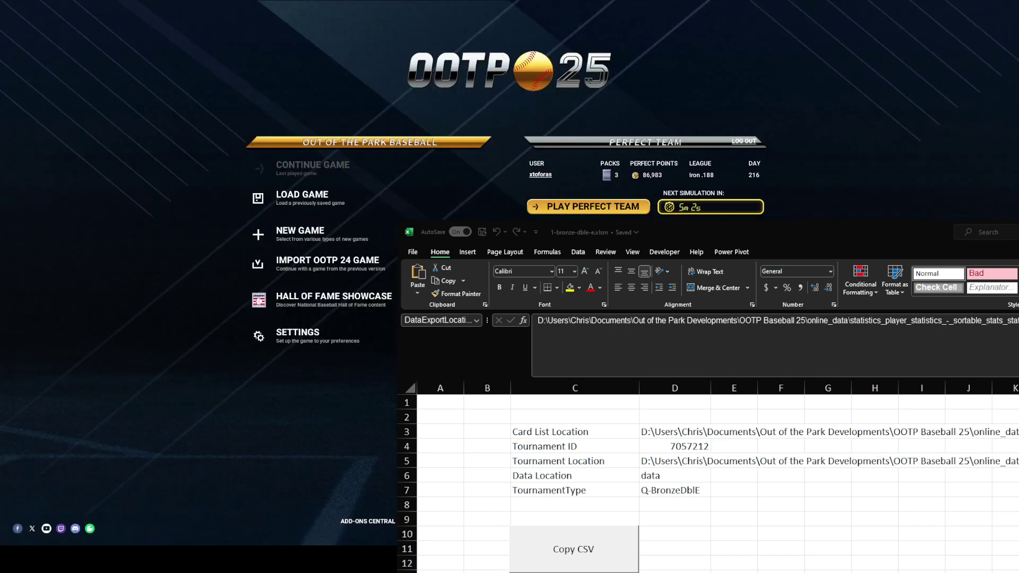
click(593, 207)
click(332, 25)
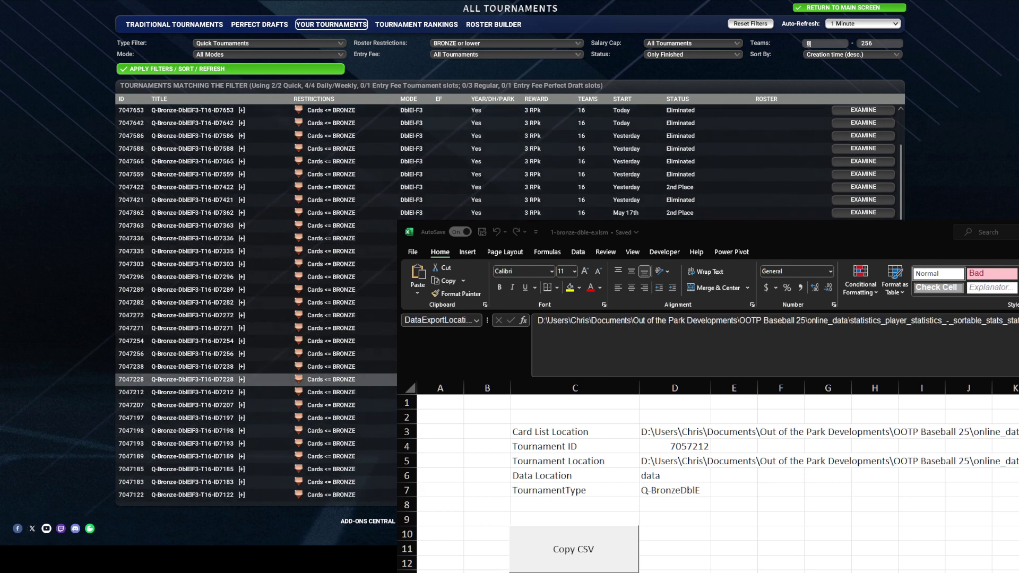
scroll(255, 366, down, 1)
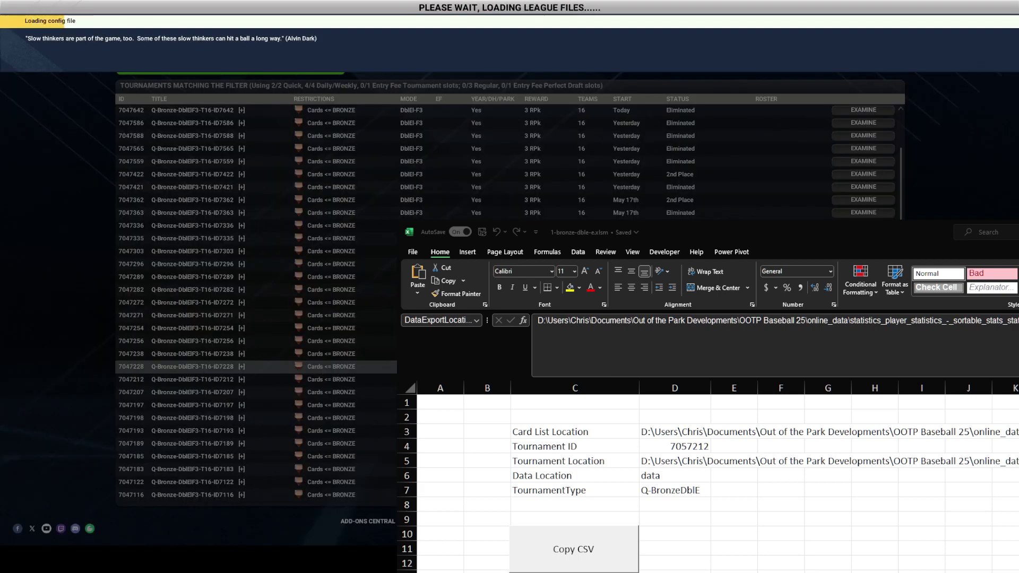
In the Excel workbook, set the Tournament ID to 7057228
click(668, 443)
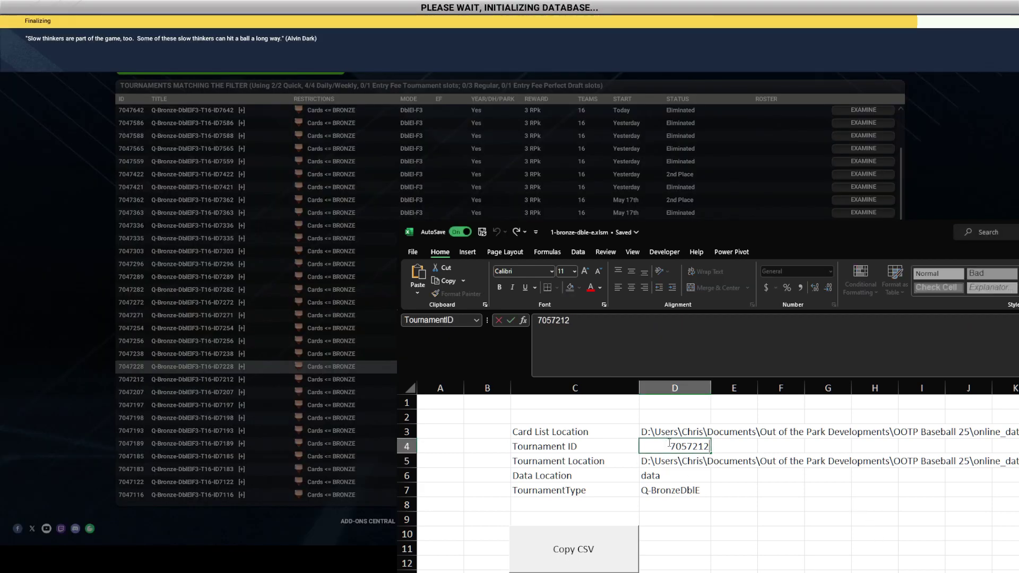
text(7057228)
key(Return)
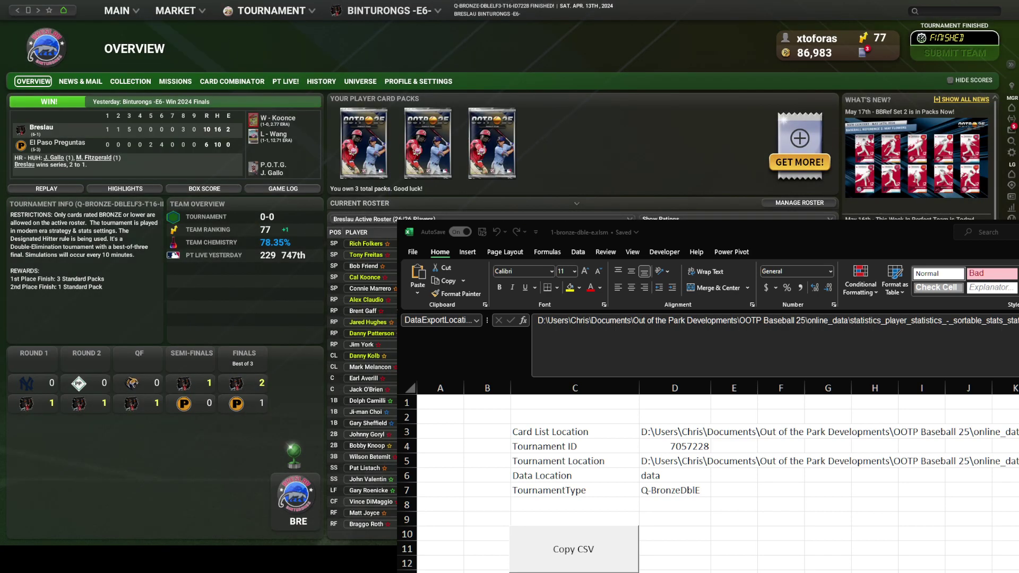
In OOTP, write the sortable player statistics of tournament ID7228 to a CSV report
click(233, 10)
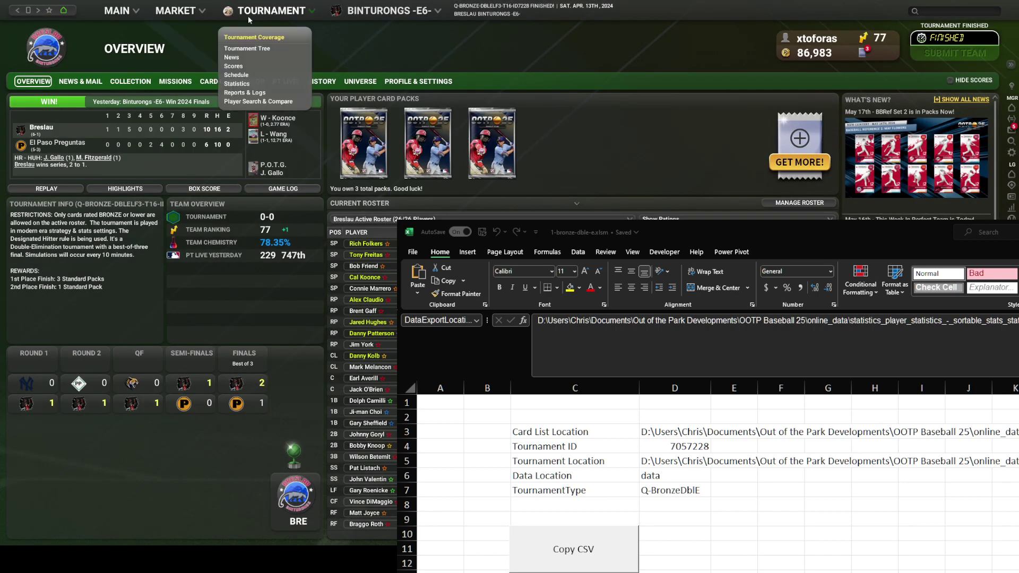
click(231, 81)
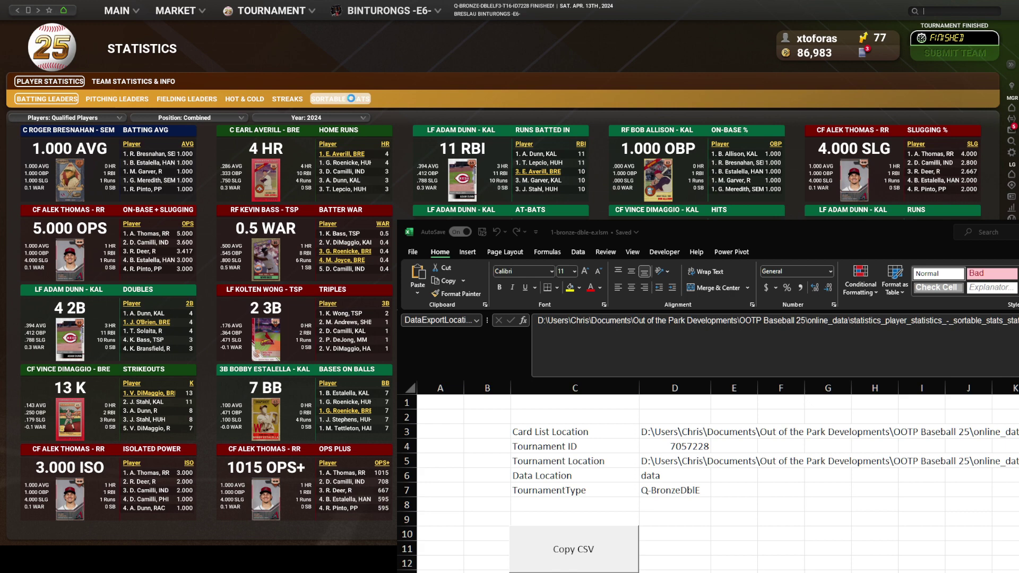
click(352, 99)
click(439, 129)
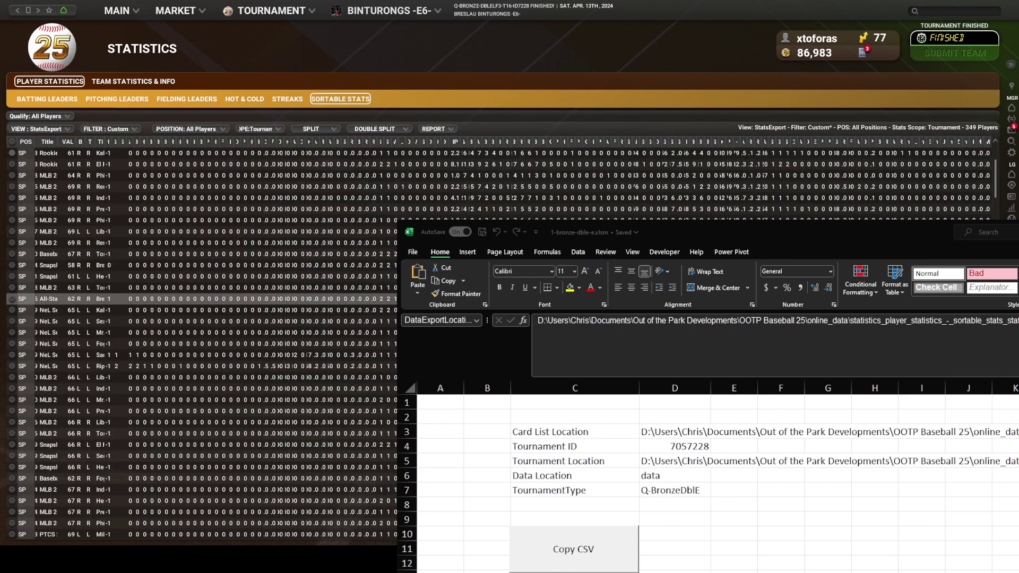
In the Excel workbook, copy the exported CSV report into the data folder under tournament ID 7057228
click(674, 461)
click(574, 542)
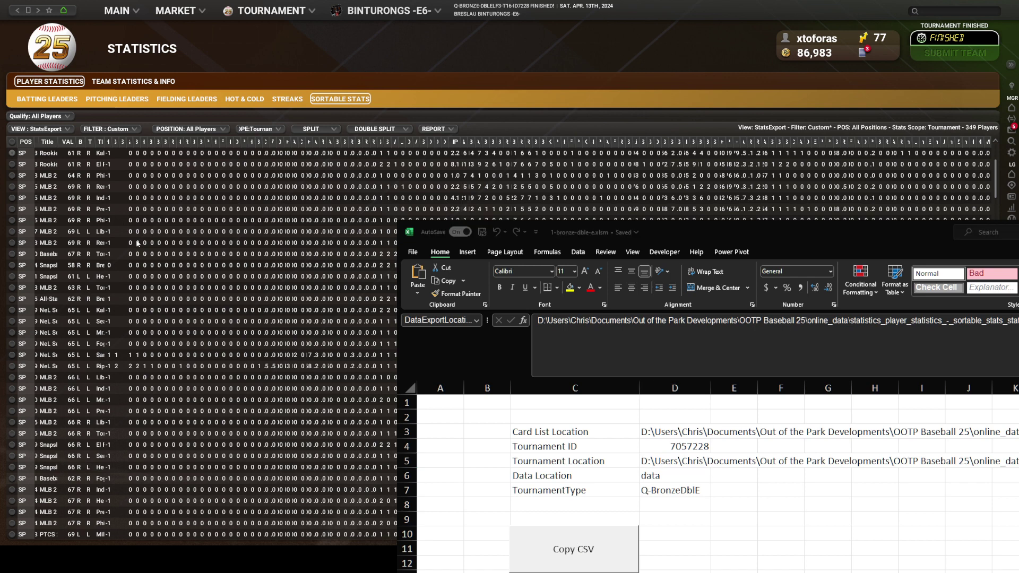
click(661, 462)
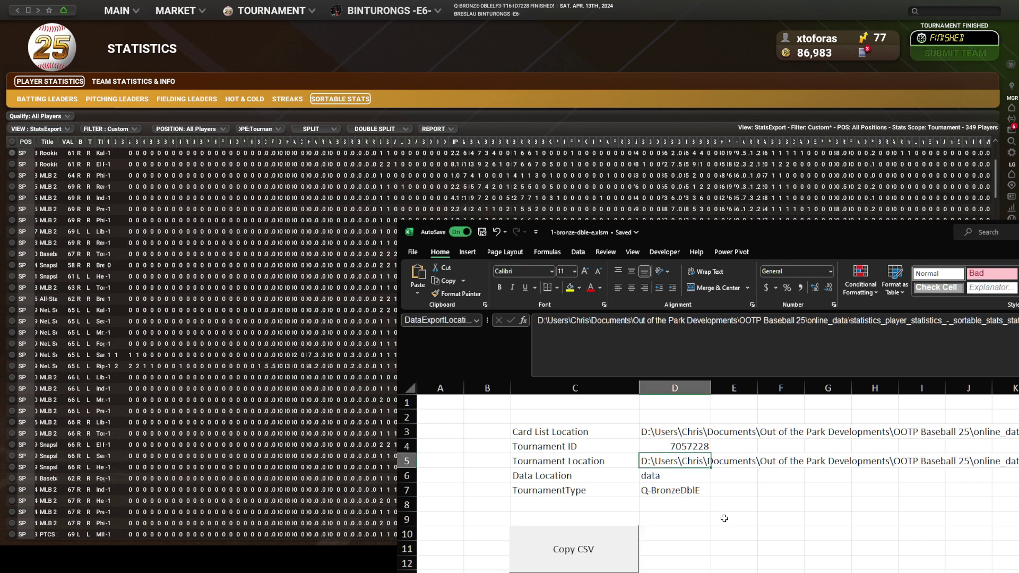
click(690, 572)
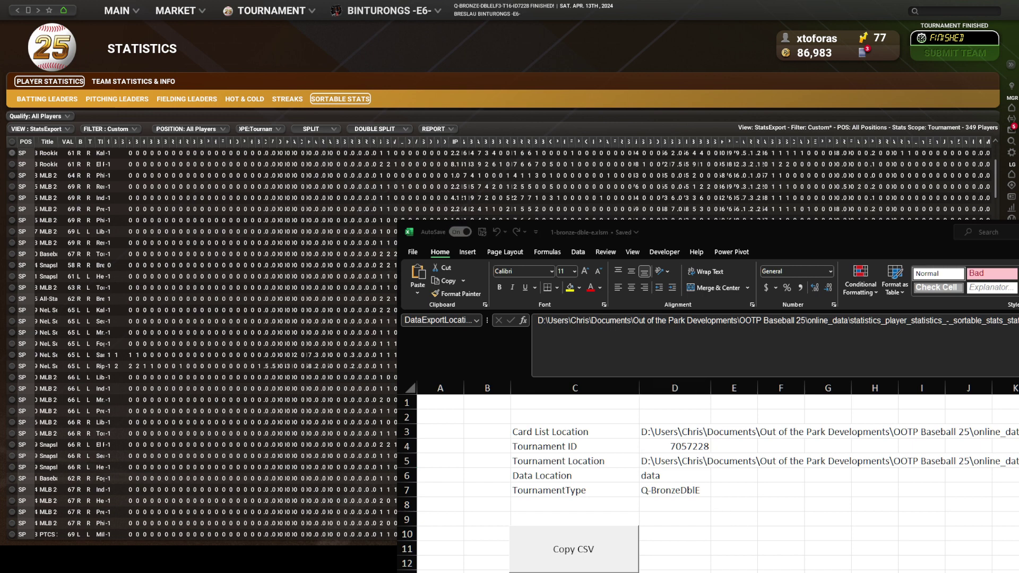
key(alt+Tab)
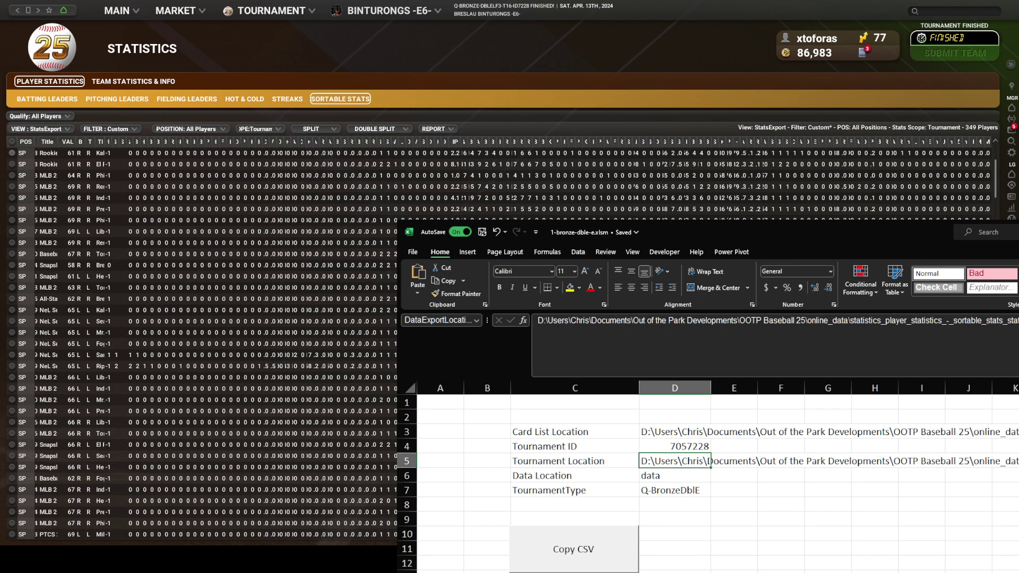
key(alt+Tab)
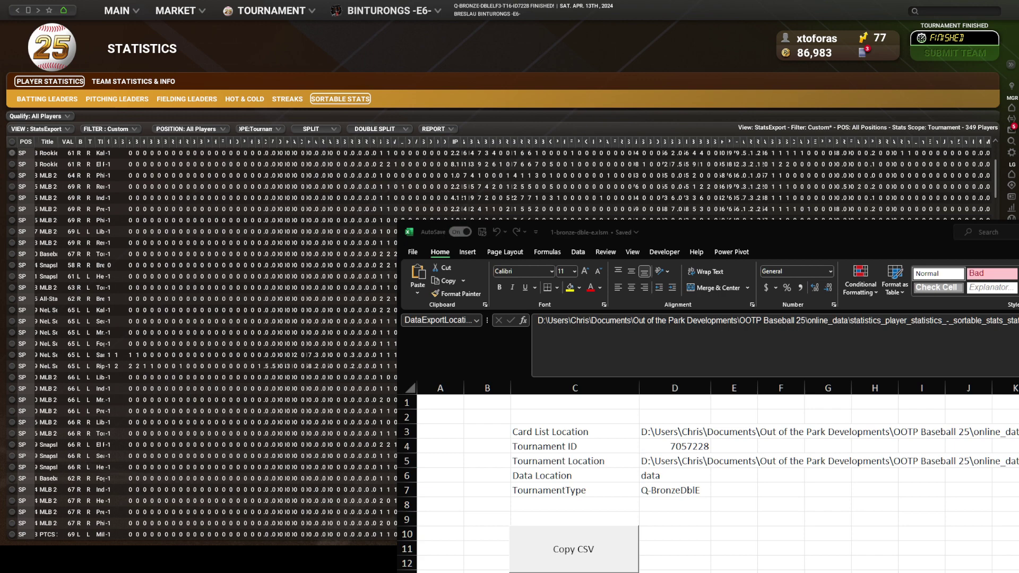
Move the Excel window so the Main sheet is fully in view, and return OOTP to its start screen
drag(743, 232, 421, 1)
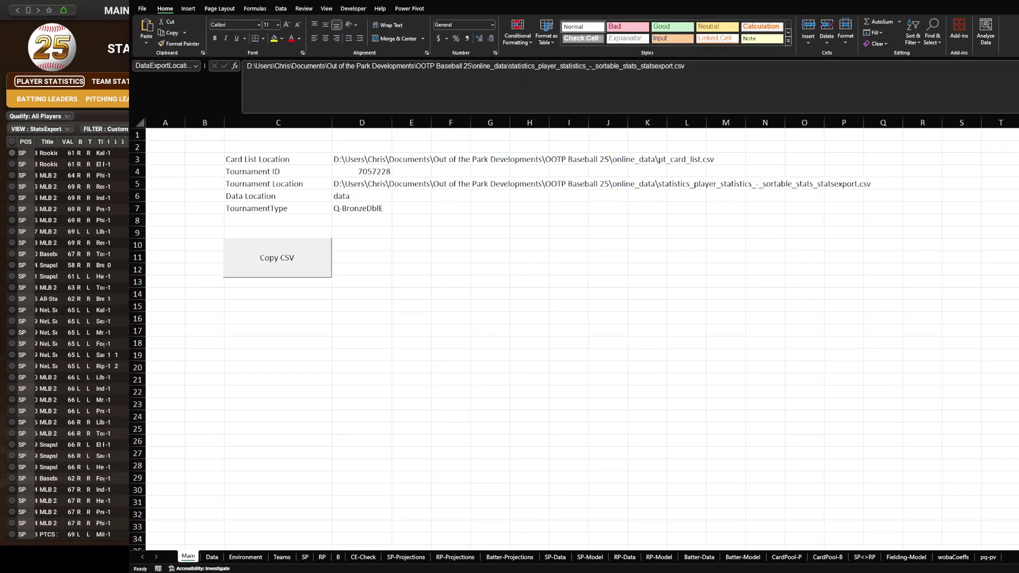
click(116, 11)
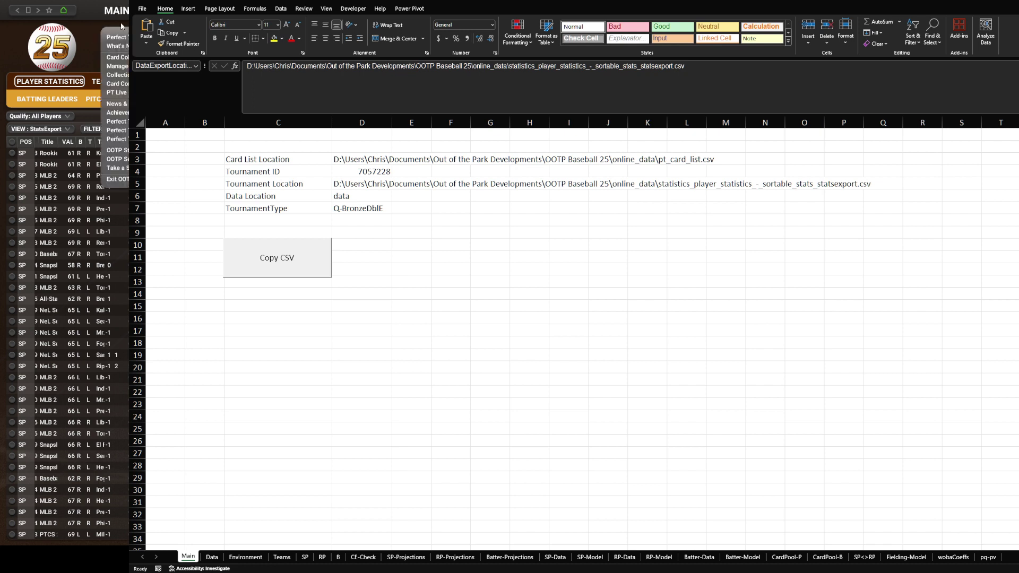
click(117, 150)
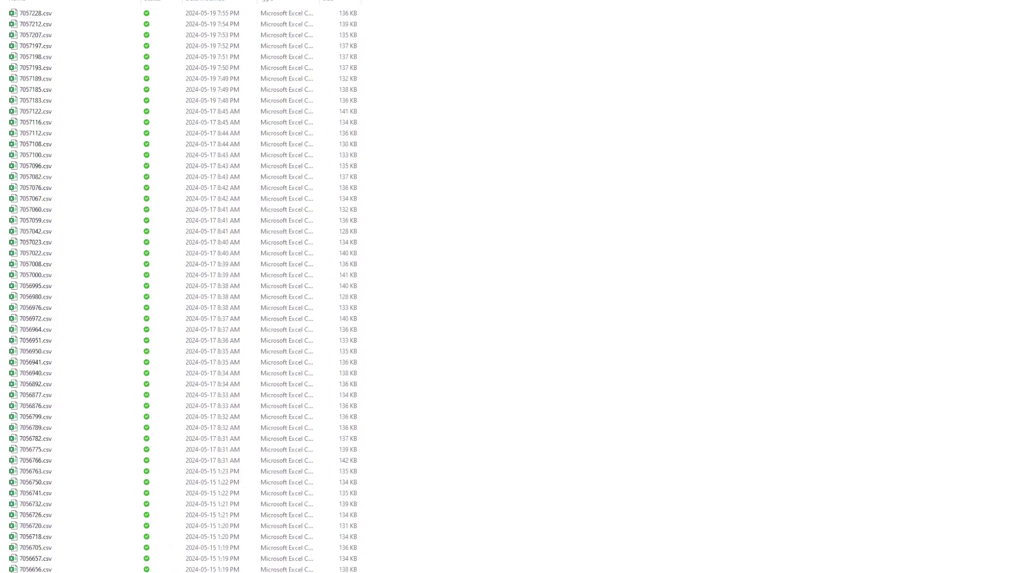
Review the list of copied tournament CSV files in the data folder, from the newest to the older ones
scroll(607, 319, down, 20)
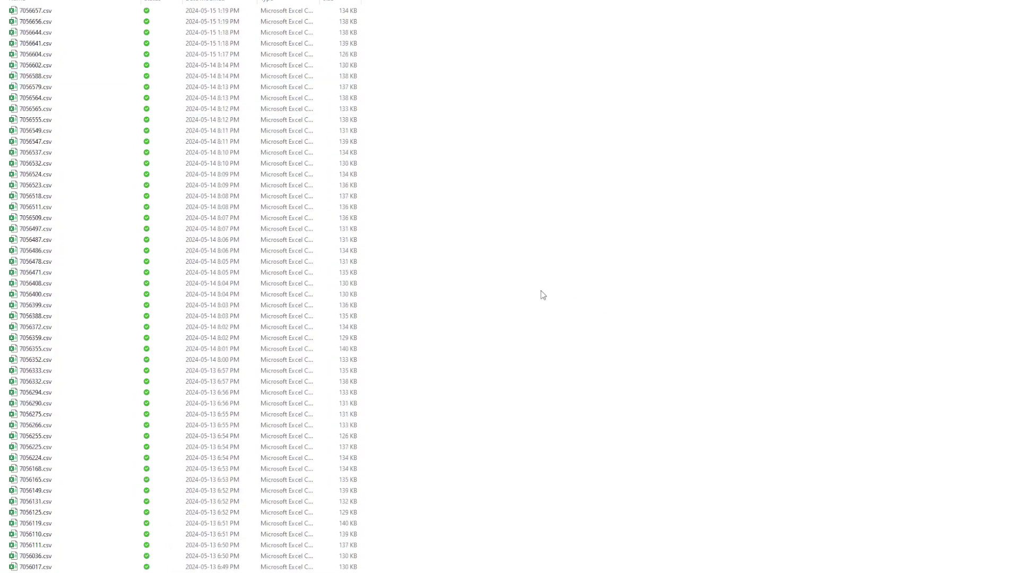
scroll(610, 268, down, 20)
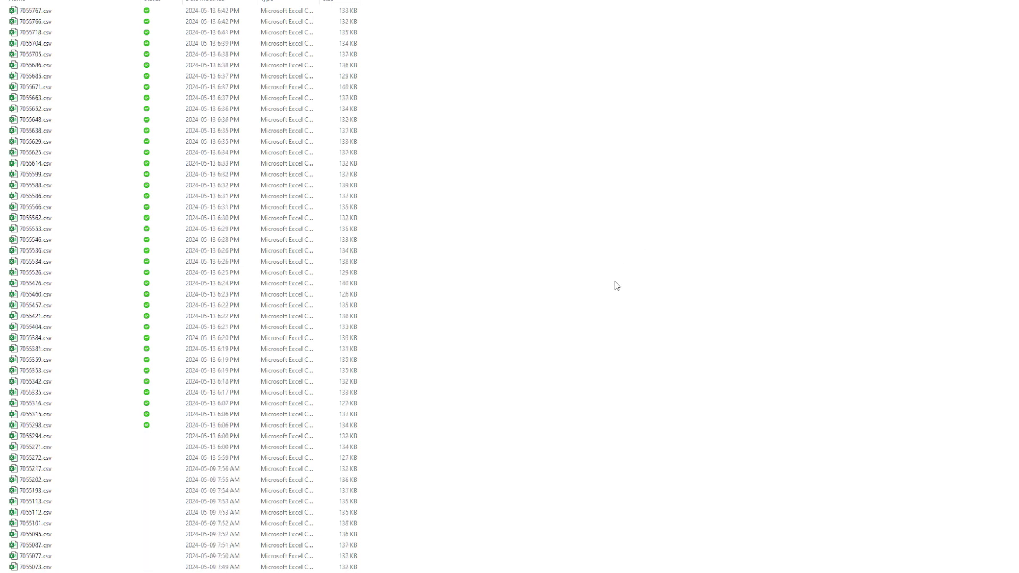
scroll(624, 281, down, 20)
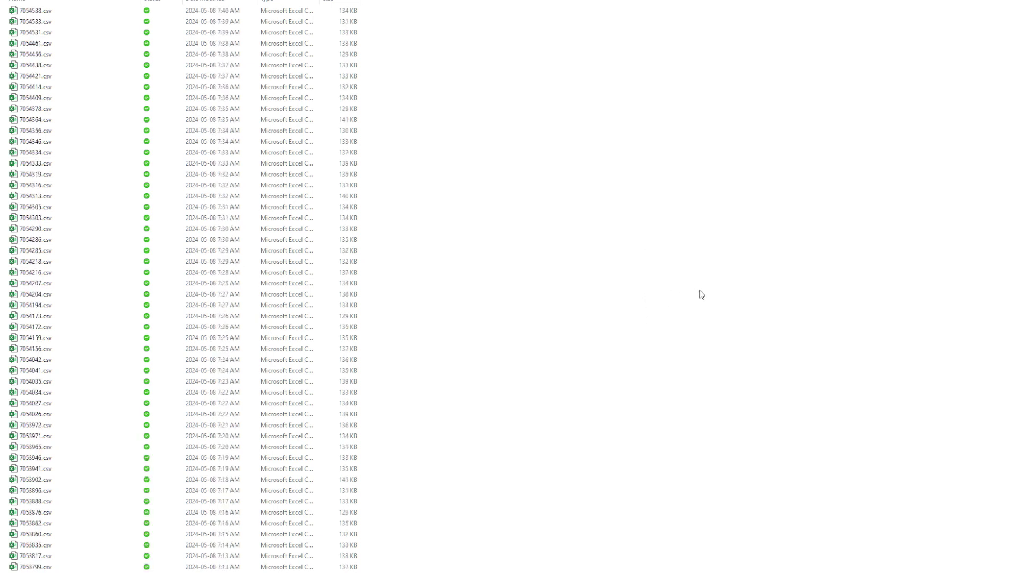
scroll(707, 314, down, 20)
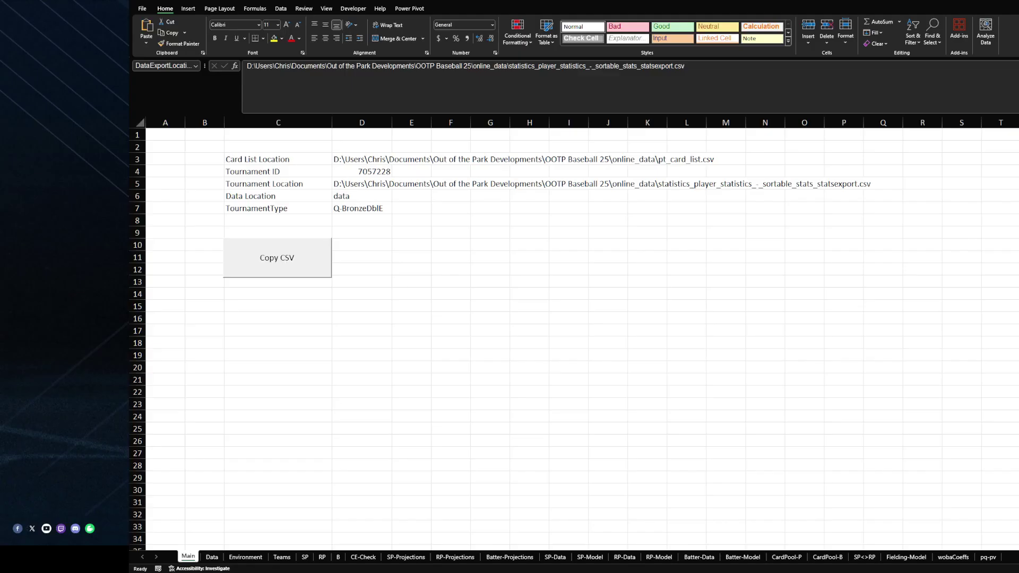
Open the workbook's VBA editor and read through the CopyCSVFile macro in Module1
click(501, 270)
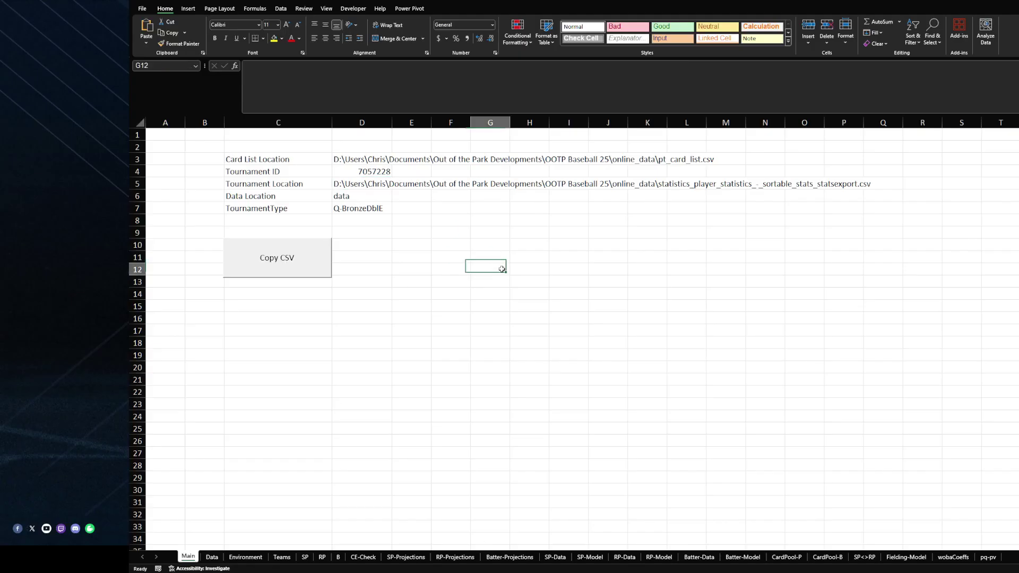
click(353, 8)
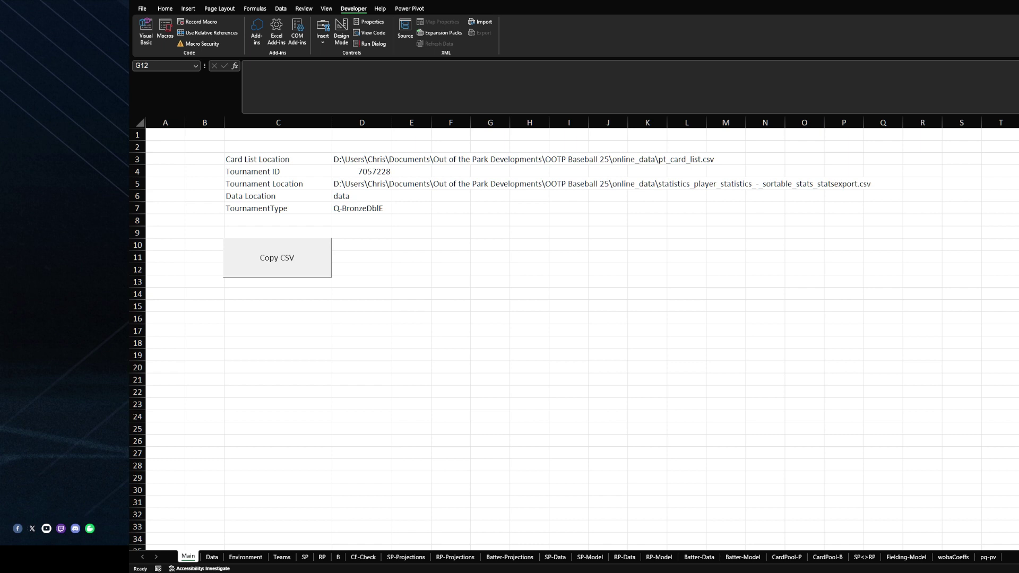
key(alt+F11)
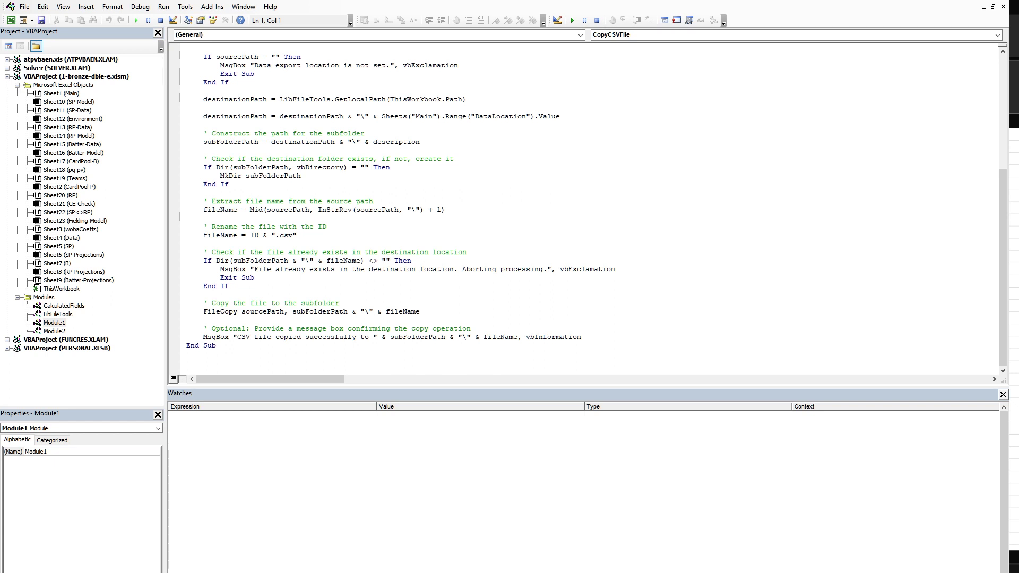
scroll(590, 207, up, 7)
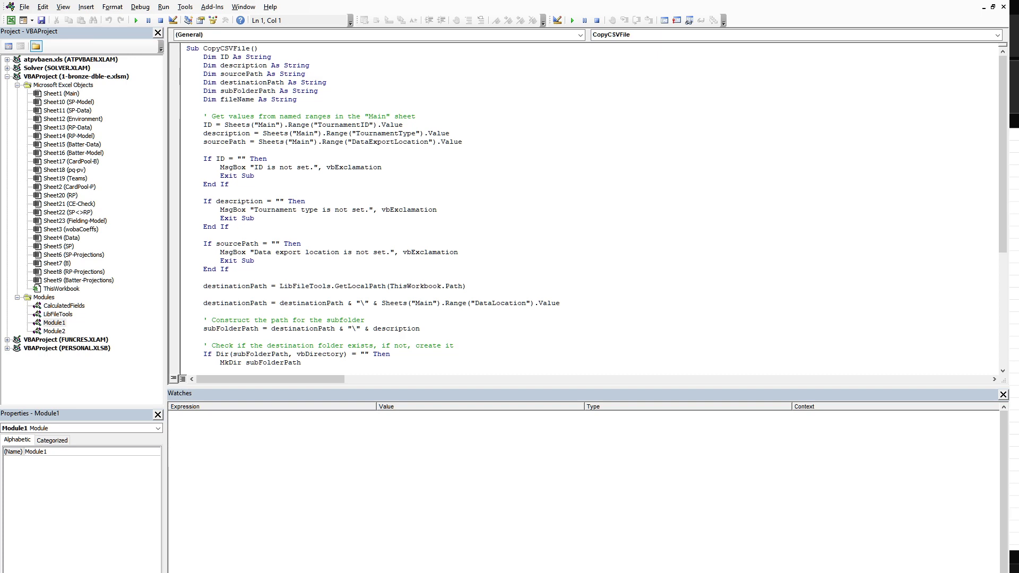
scroll(590, 207, down, 7)
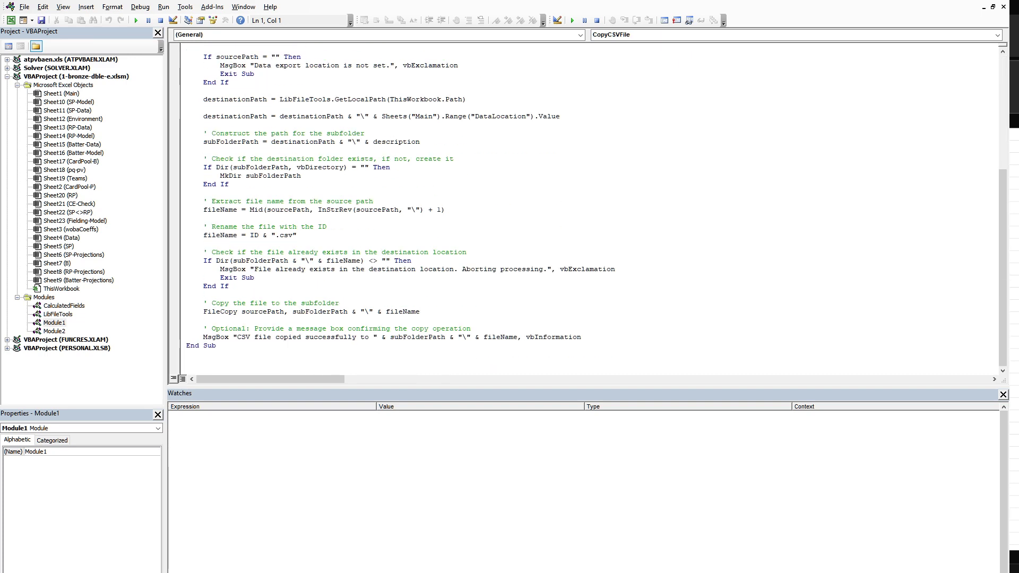
scroll(589, 207, up, 6)
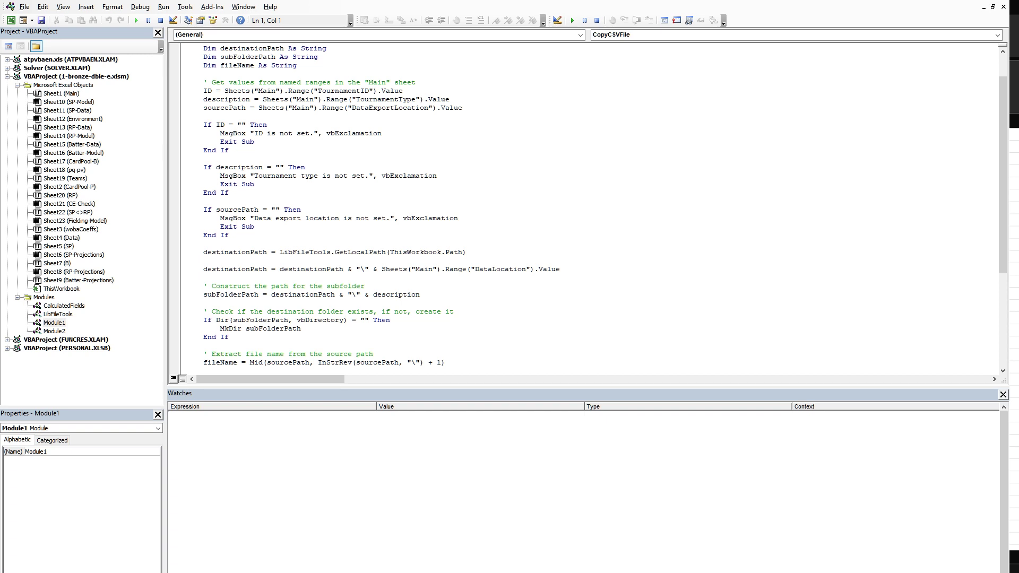
scroll(595, 207, down, 5)
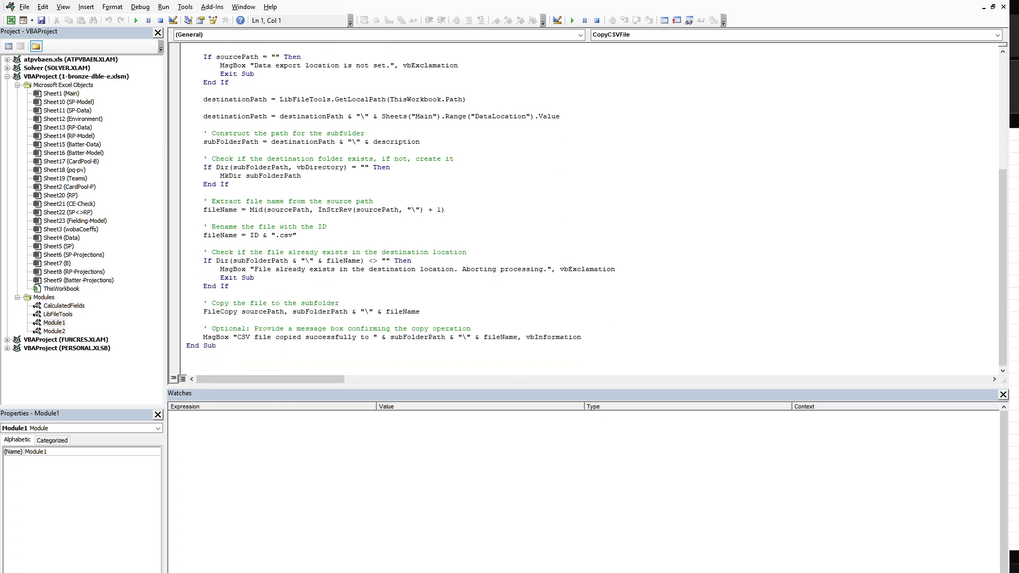
scroll(594, 208, up, 7)
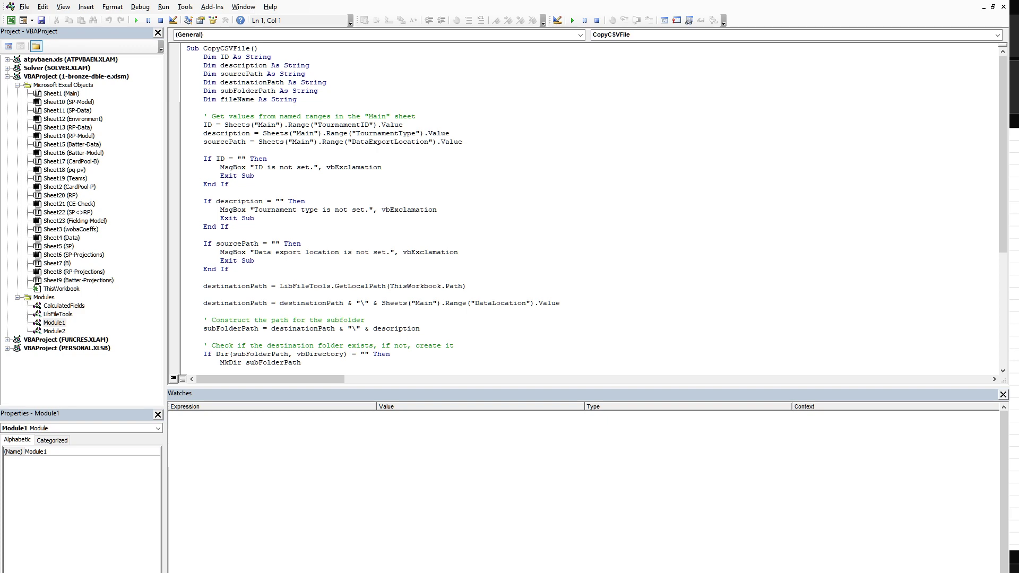
scroll(595, 207, down, 7)
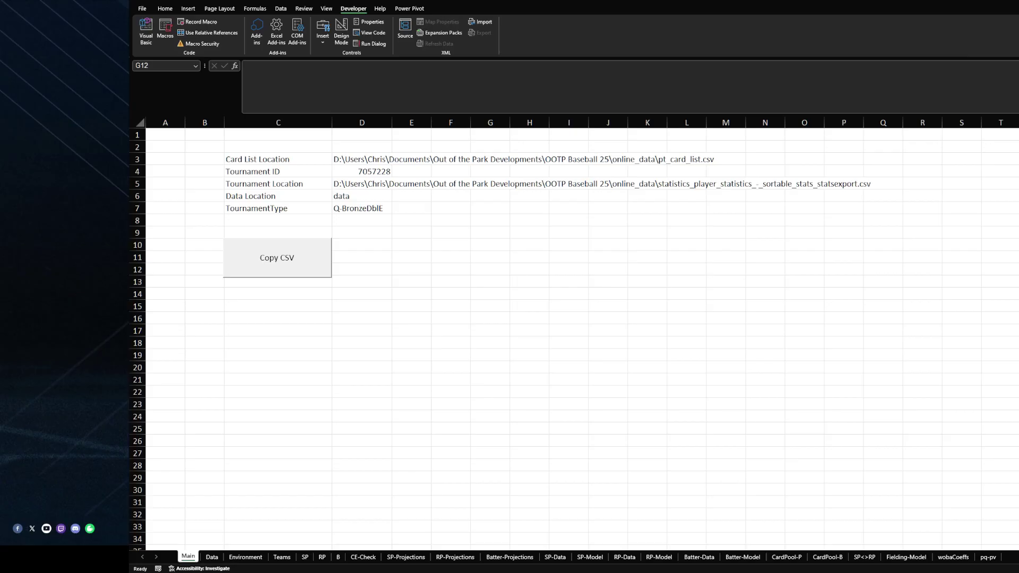
Back in the workbook, display the list of its queries and connections beside the Main sheet
click(1001, 259)
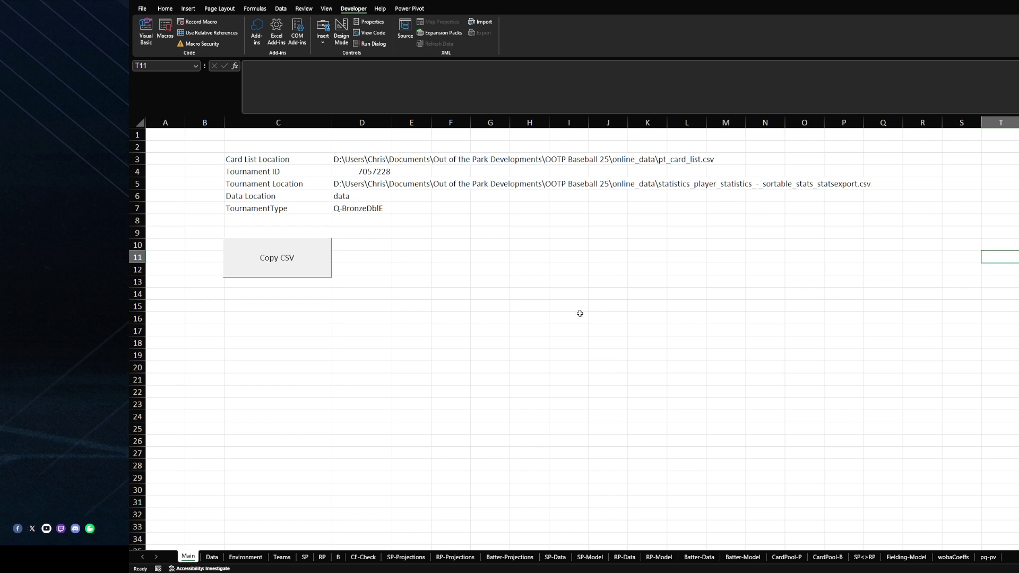
click(522, 251)
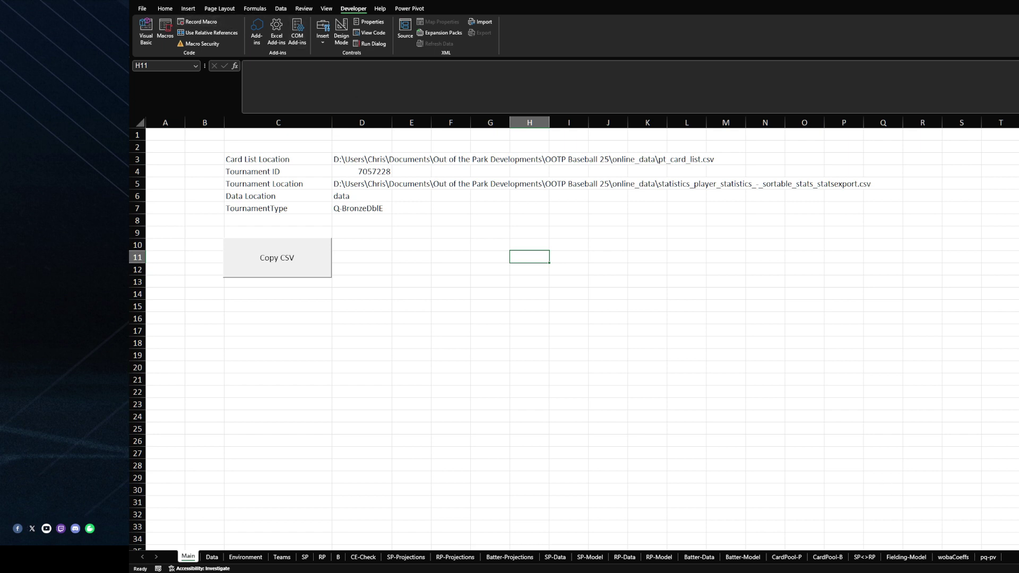
click(381, 22)
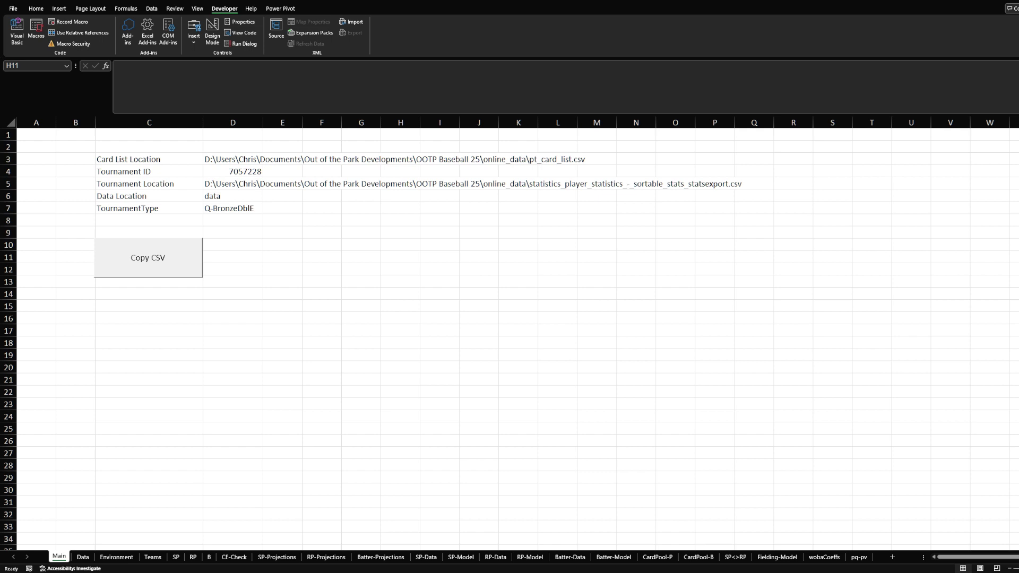
click(152, 9)
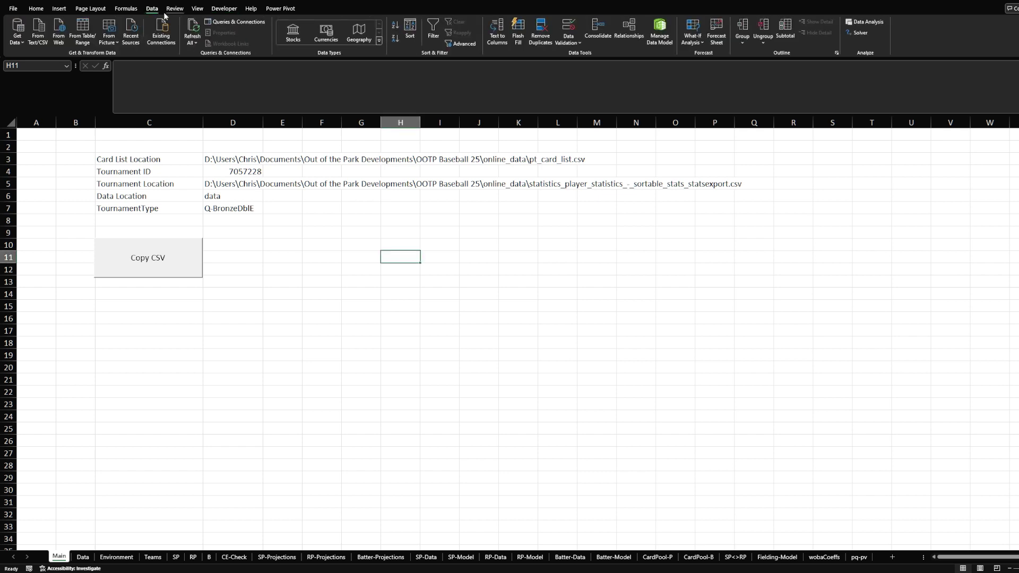
click(235, 22)
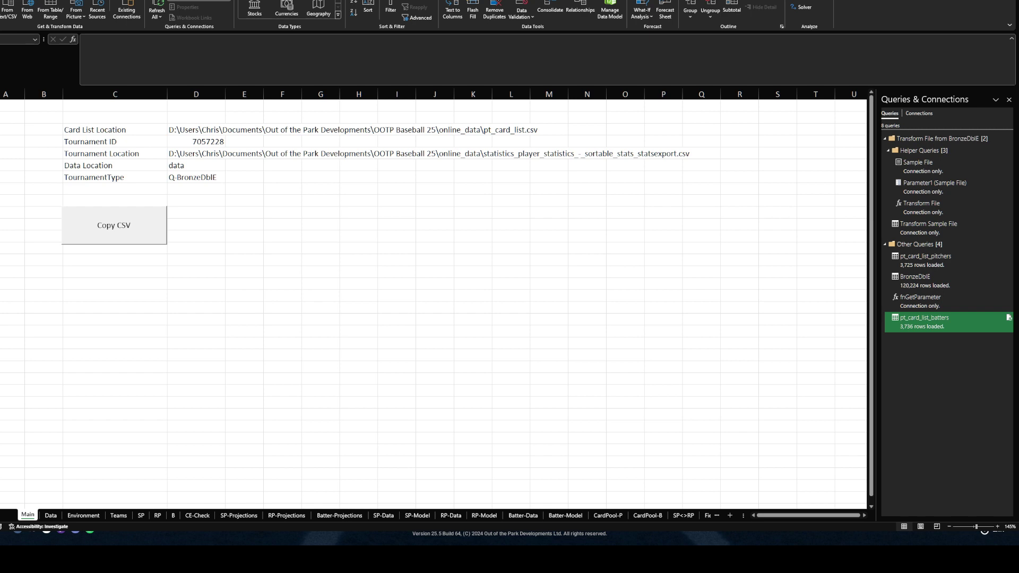
click(361, 319)
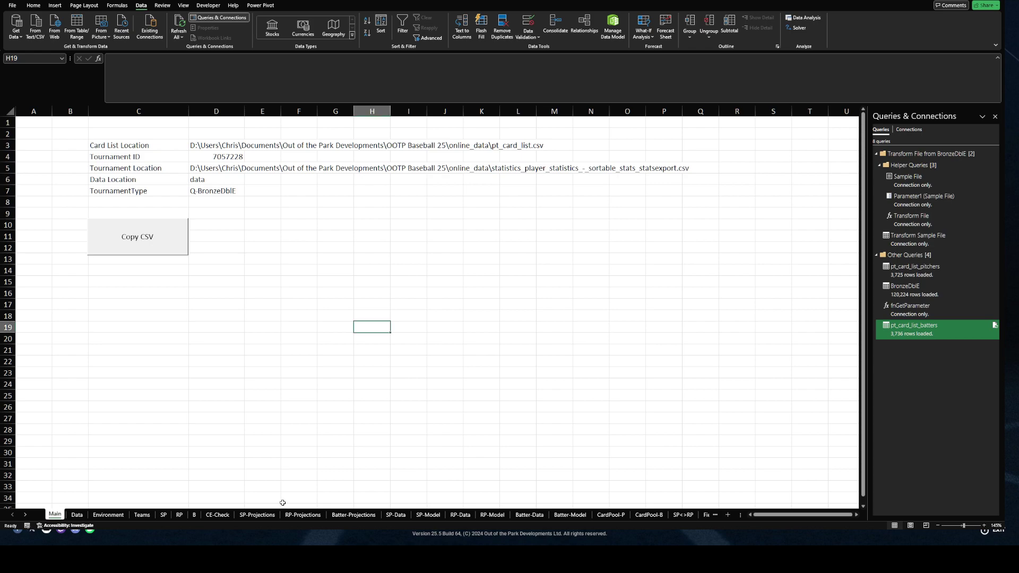
Examine the imported tournament rows on the Data sheet down to the last TournamentID, and return to the first cell
click(78, 515)
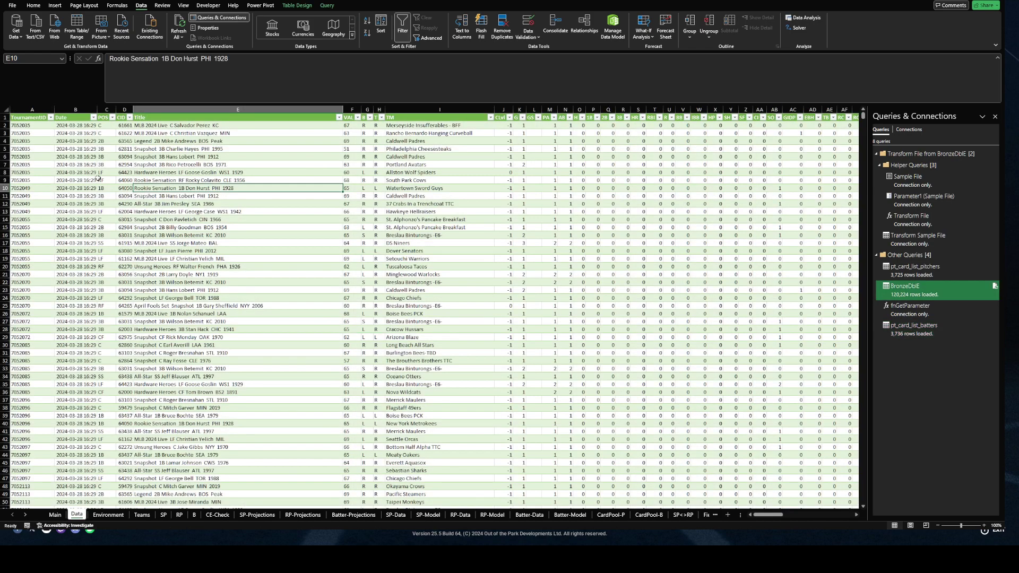
scroll(59, 152, down, 2)
scroll(59, 152, down, 20)
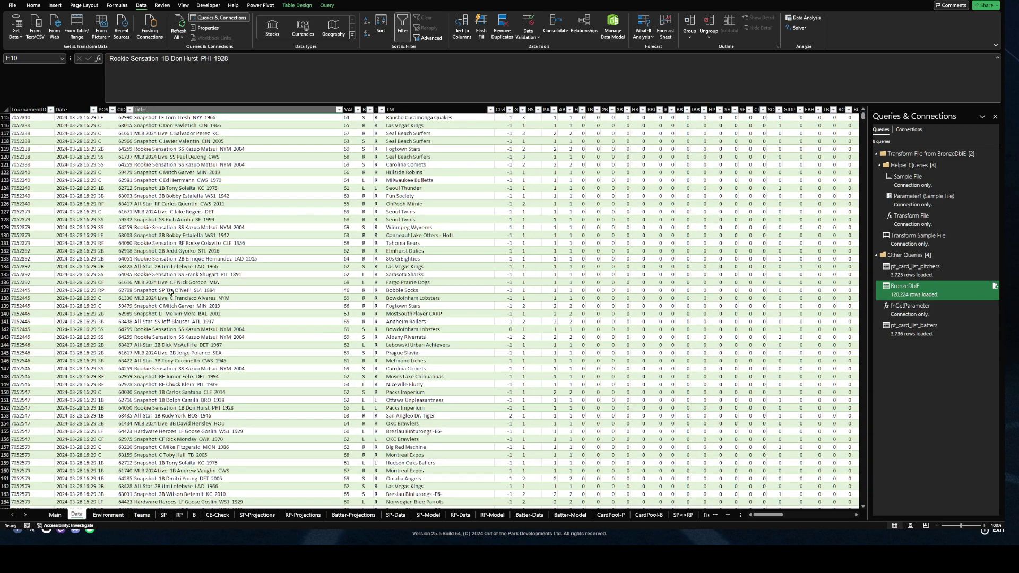
scroll(291, 296, down, 20)
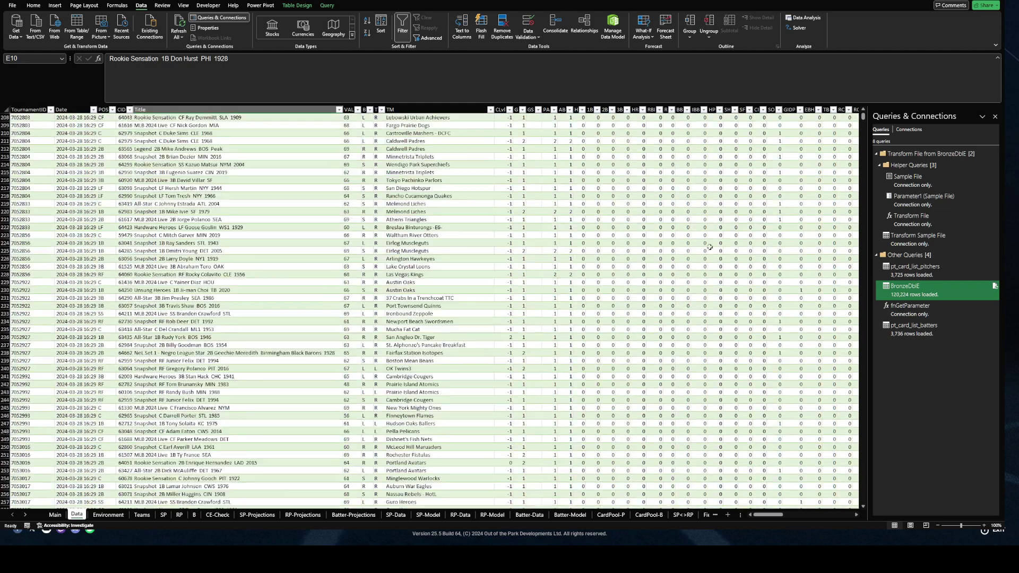
drag(863, 116, 882, 523)
scroll(310, 383, down, 7)
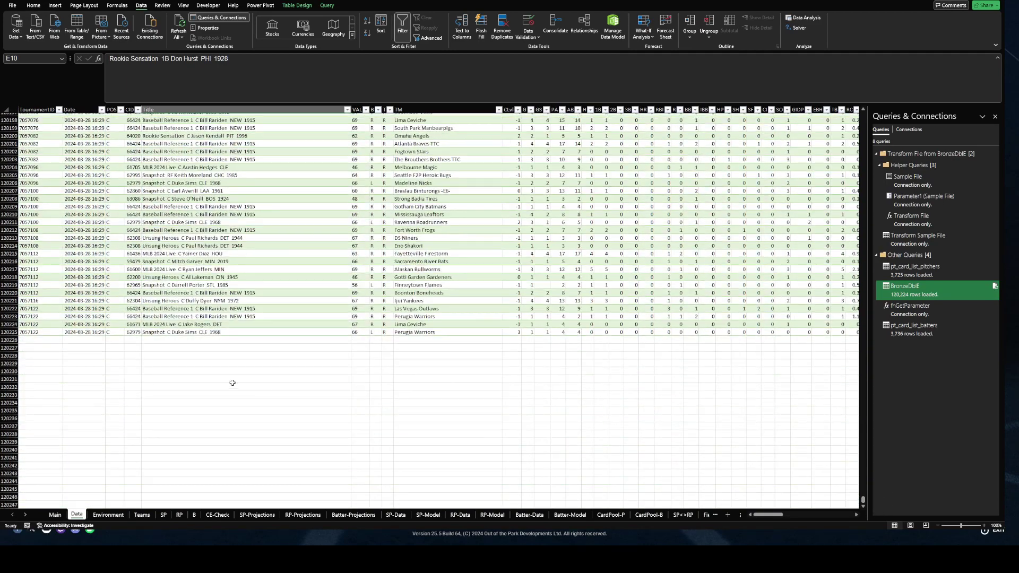
click(22, 325)
click(48, 330)
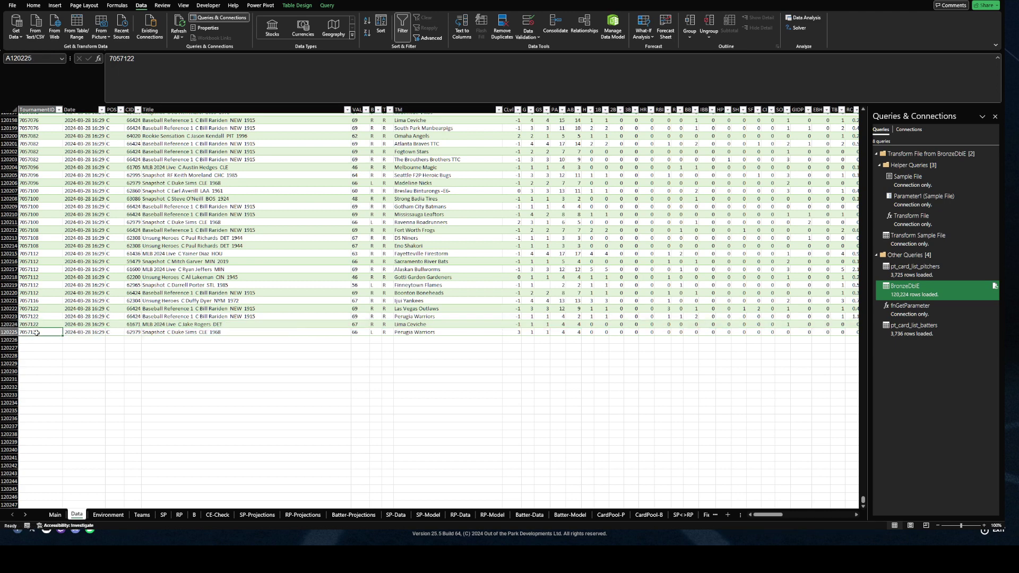
key(ctrl+Home)
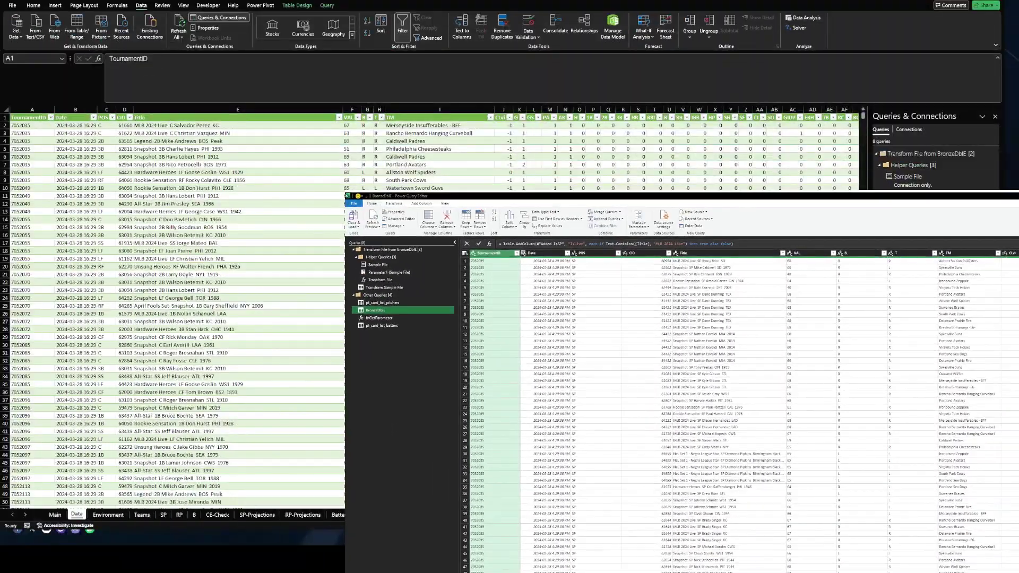
Bring the Power Query Editor fully into view and inspect the Source step of the BronzeDblE query
drag(690, 196, 345, 6)
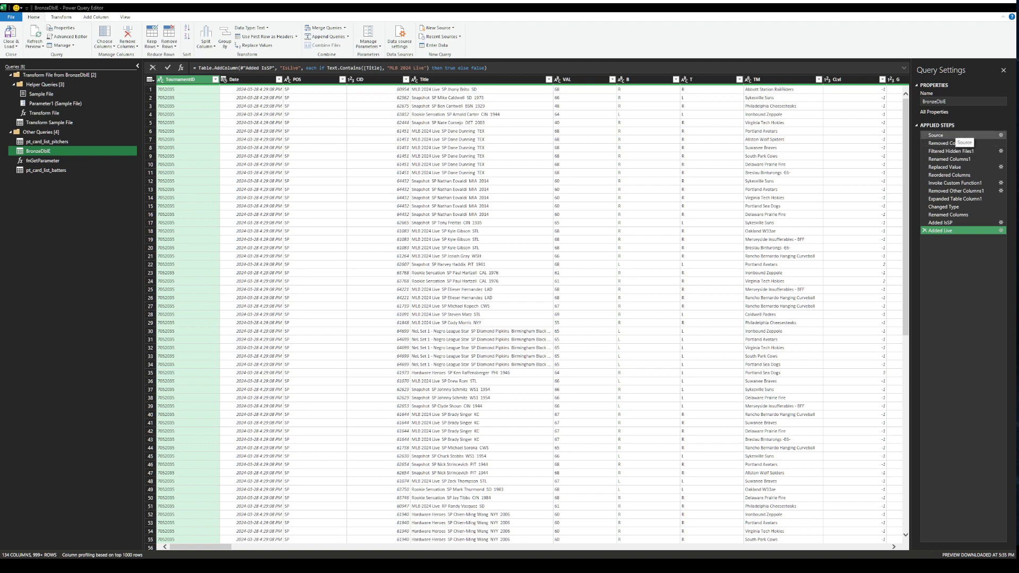
click(957, 136)
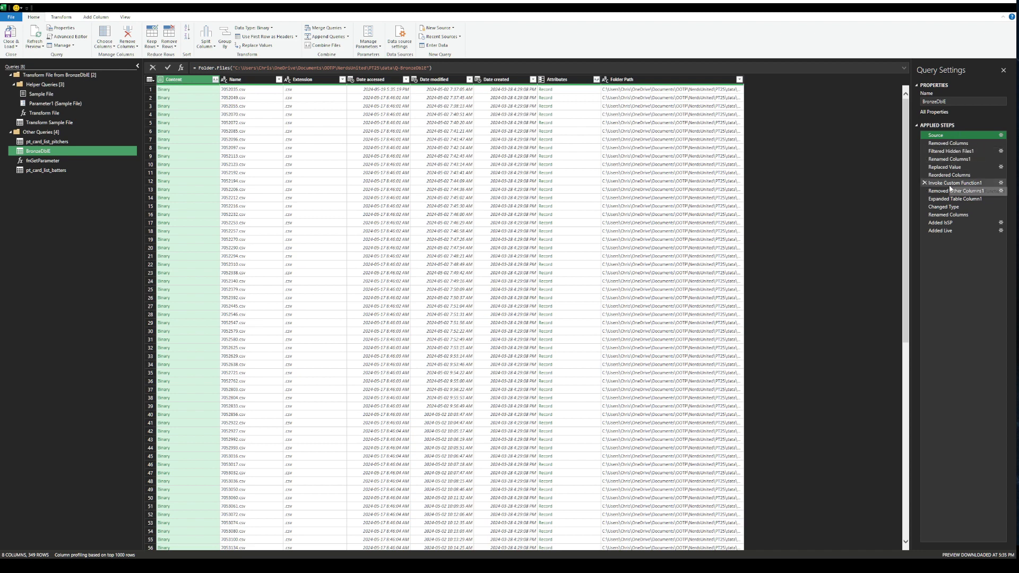
Step through the BronzeDblE query's applied steps from Removed Columns to Added Live, and examine the IsSP and IsLive columns
click(953, 144)
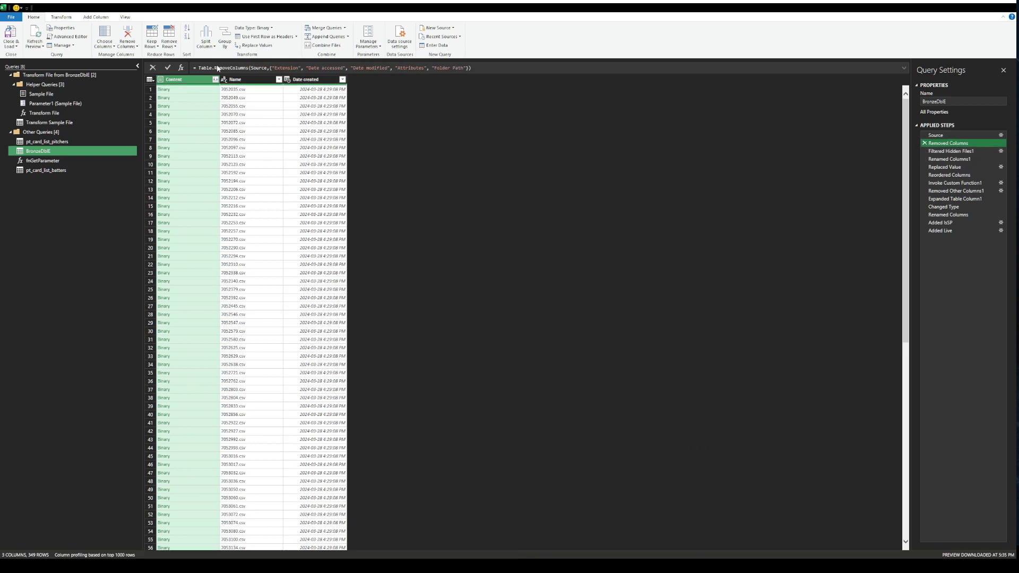
click(952, 152)
click(952, 159)
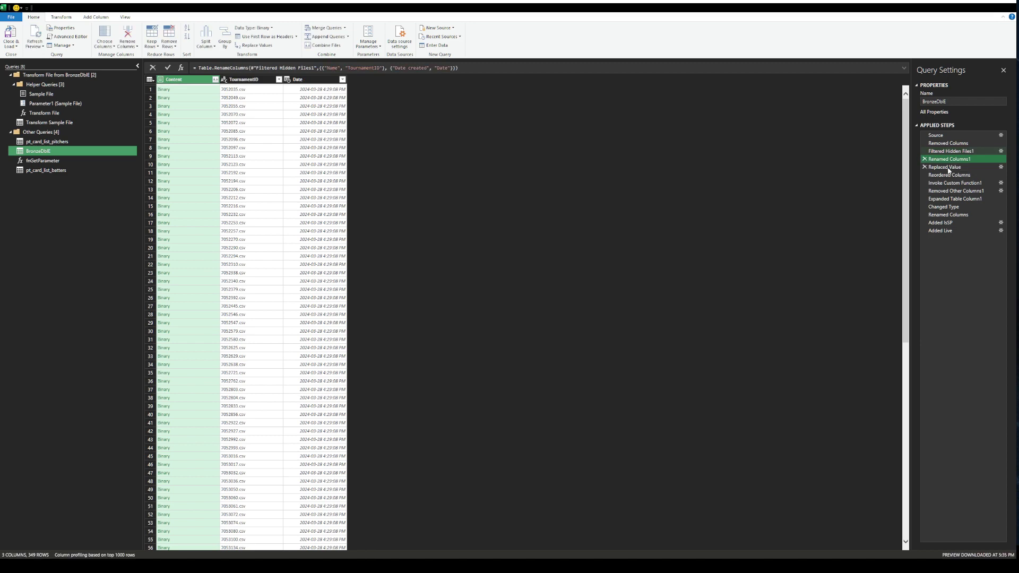
click(950, 168)
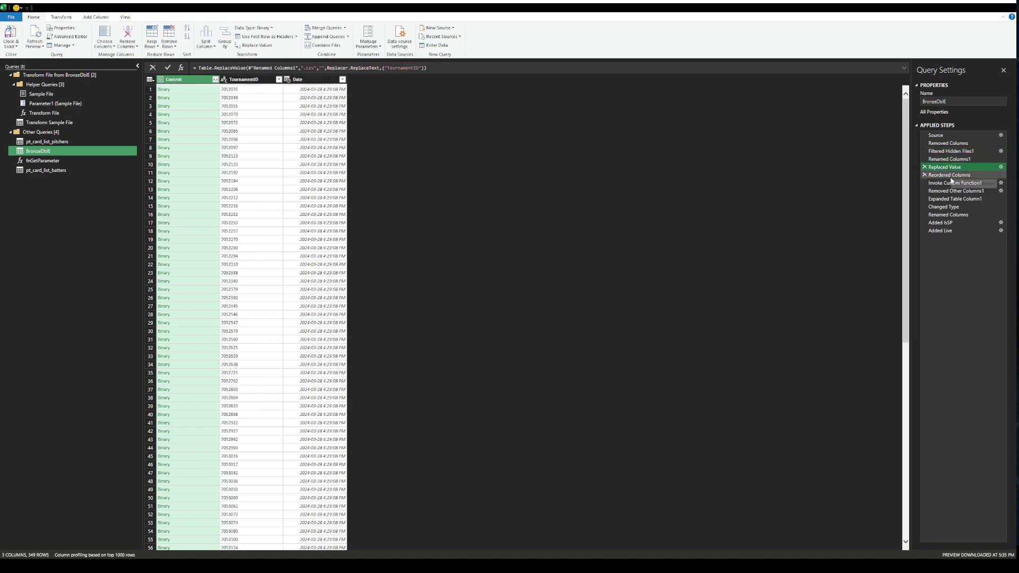
click(951, 232)
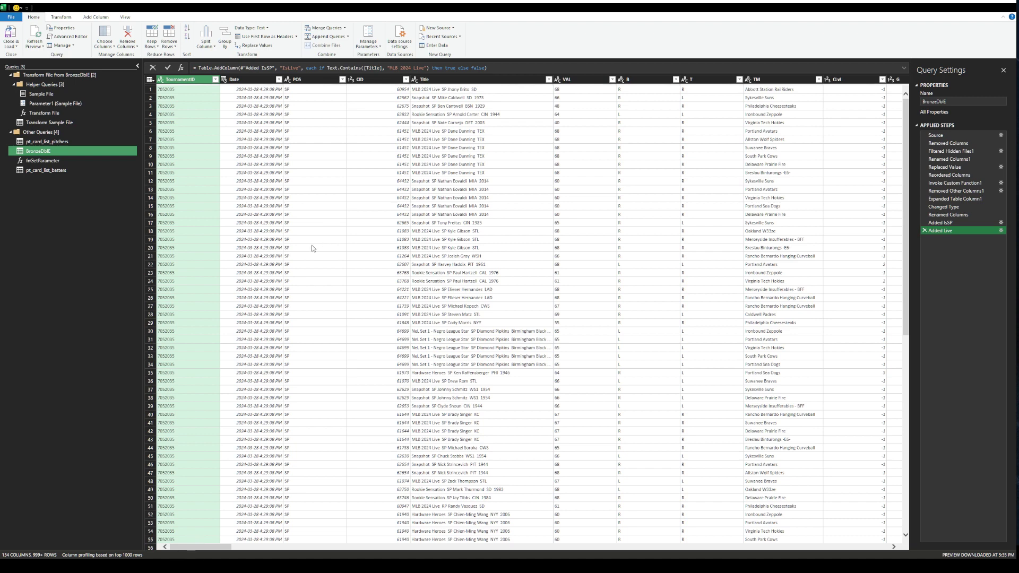
drag(201, 548, 859, 548)
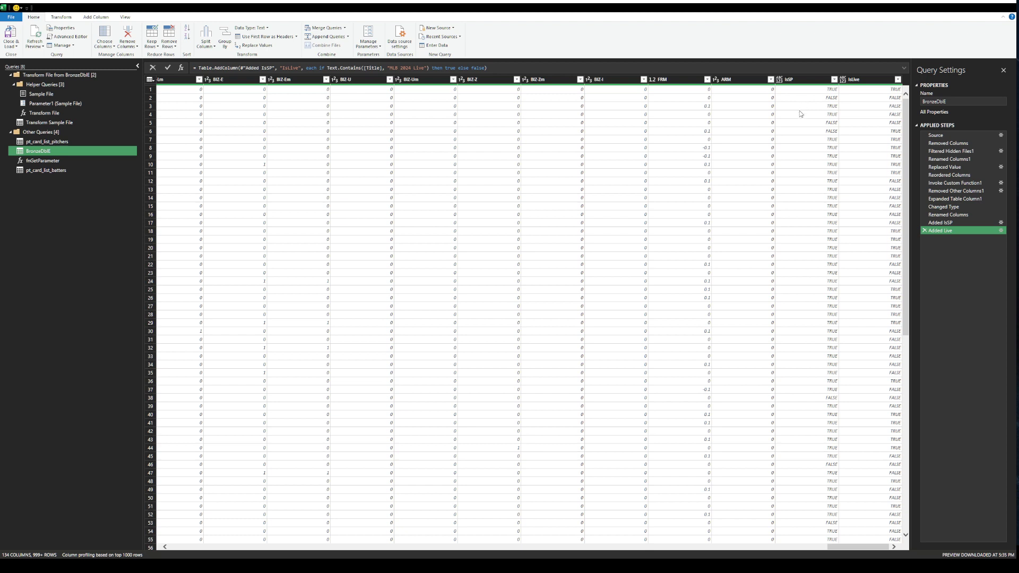
click(794, 79)
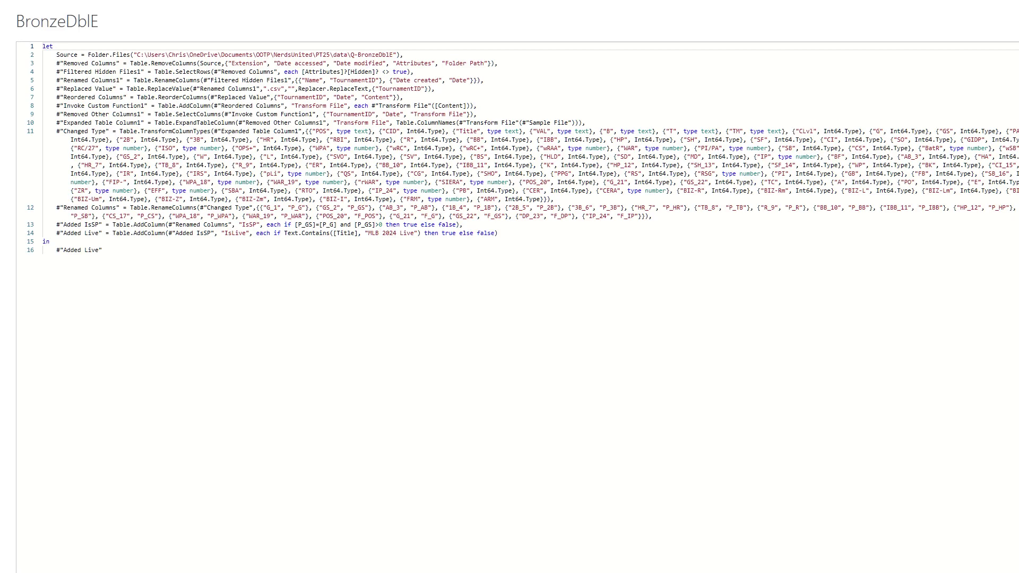
Read the BronzeDblE query's full M code, check the folder path in its Source line, and close the code
click(267, 233)
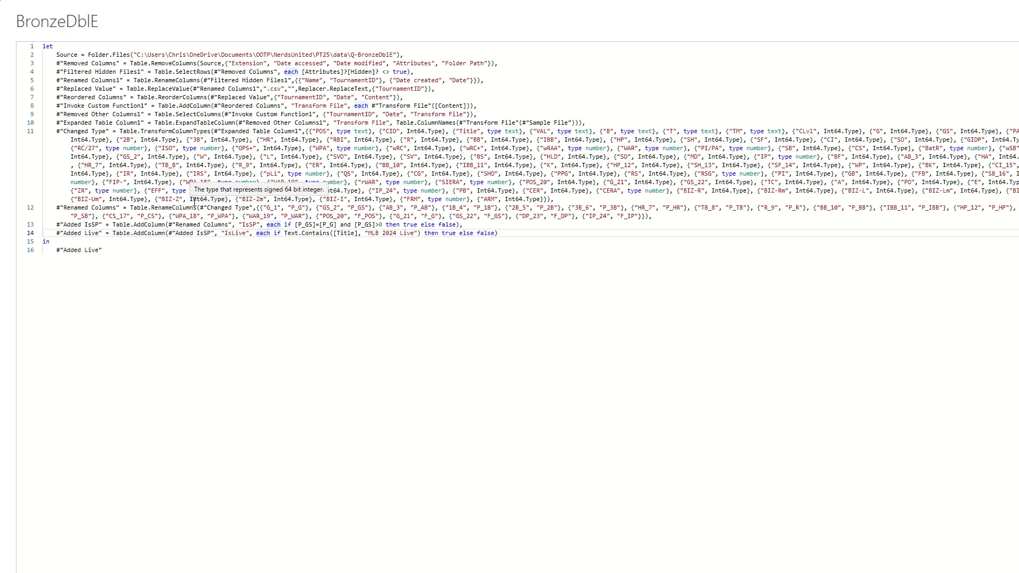
drag(134, 55, 394, 55)
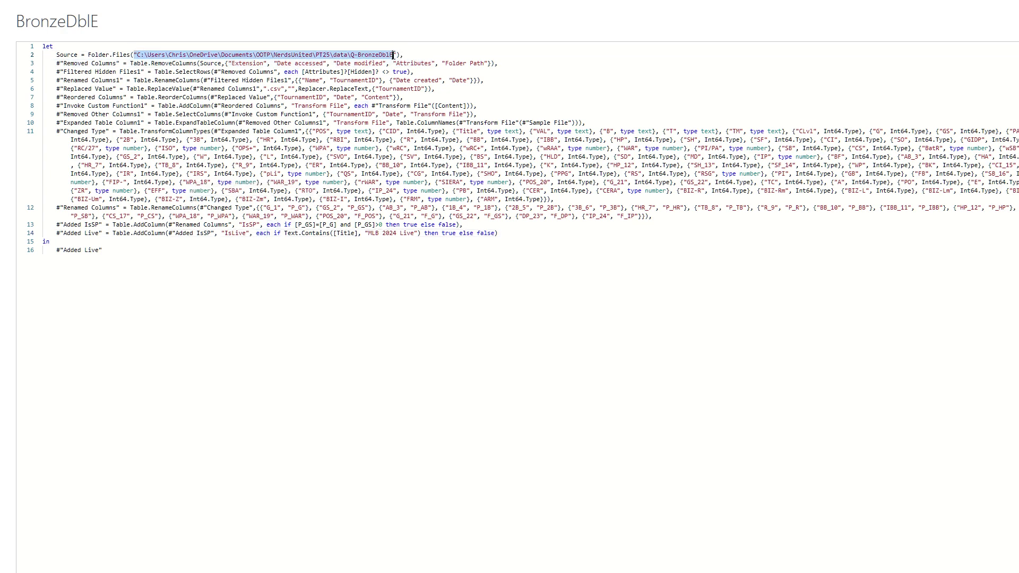
click(396, 54)
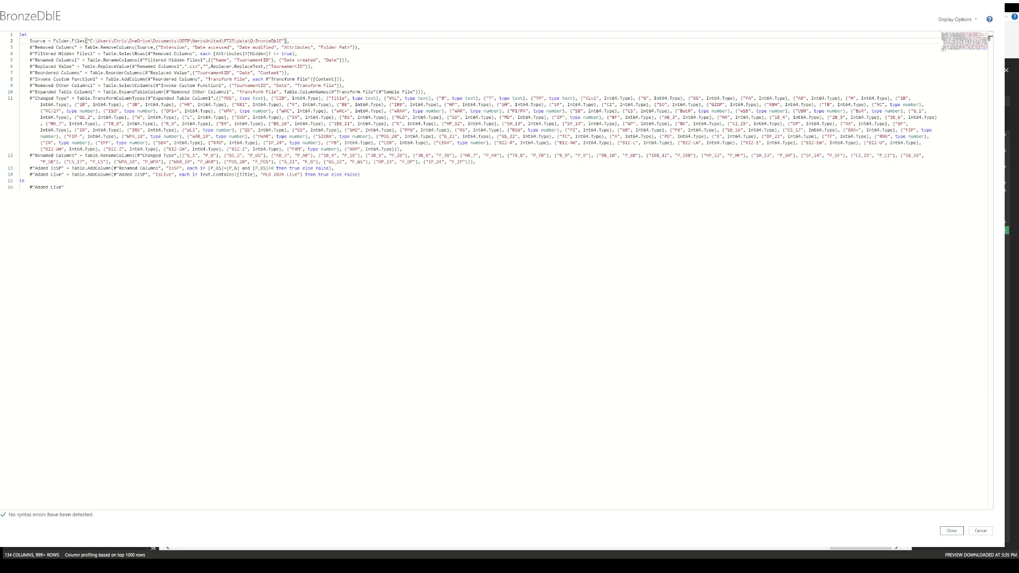
key(Escape)
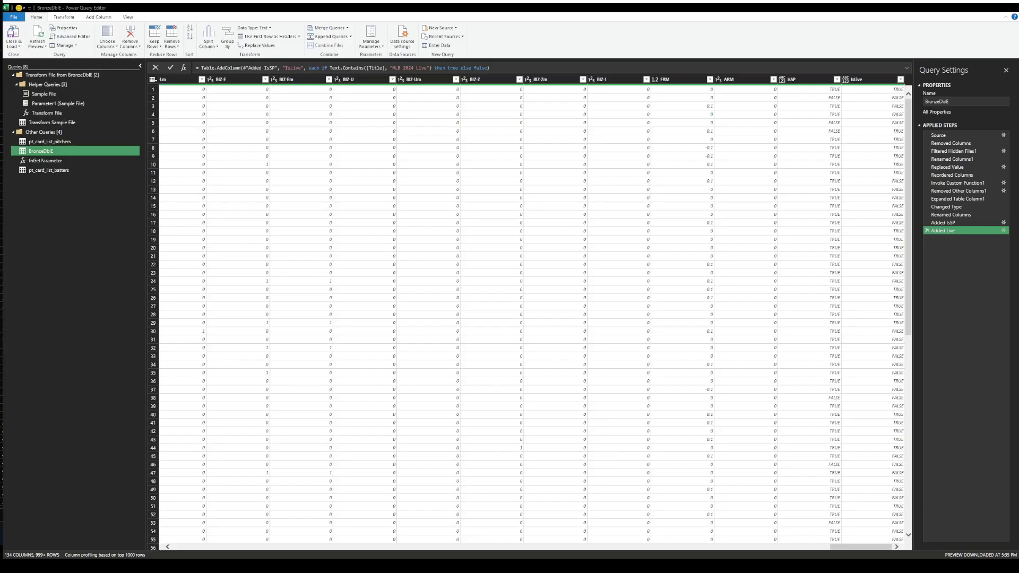
Reopen the BronzeDblE query's M code and examine the lines that add the IsSP and IsLive columns
click(70, 37)
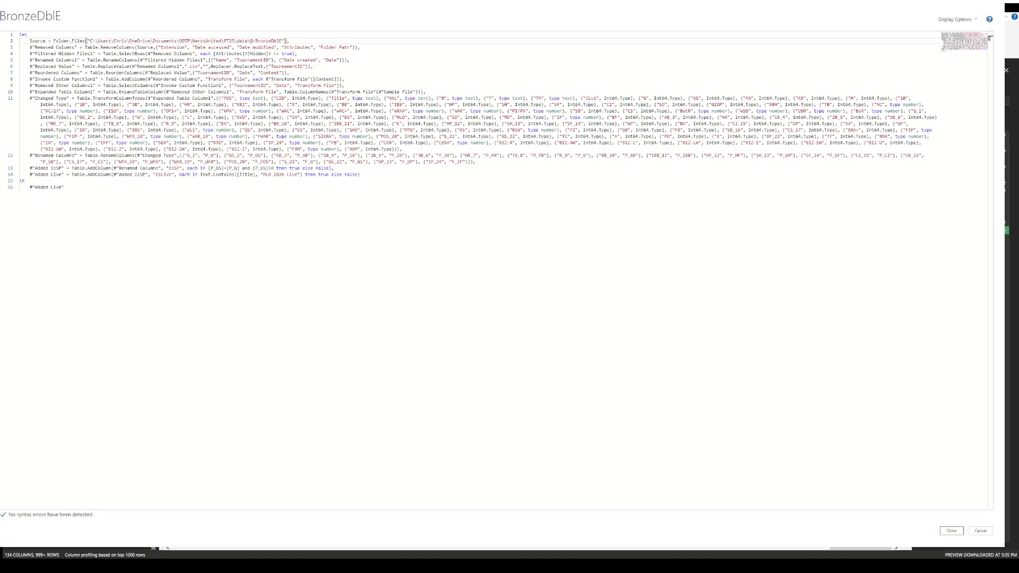
click(392, 172)
drag(393, 172, 20, 169)
click(307, 176)
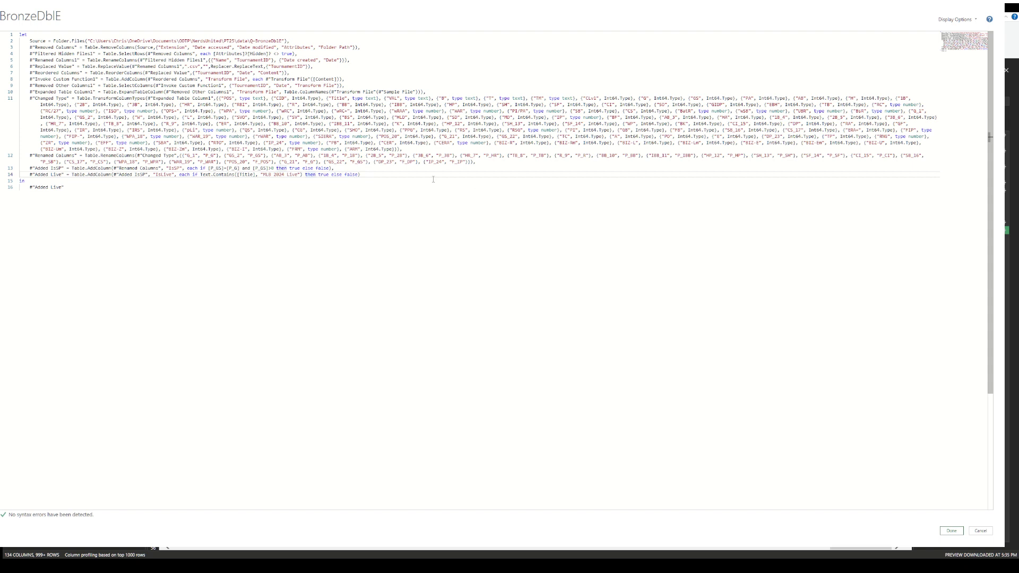
drag(400, 174, 132, 174)
drag(99, 174, 345, 188)
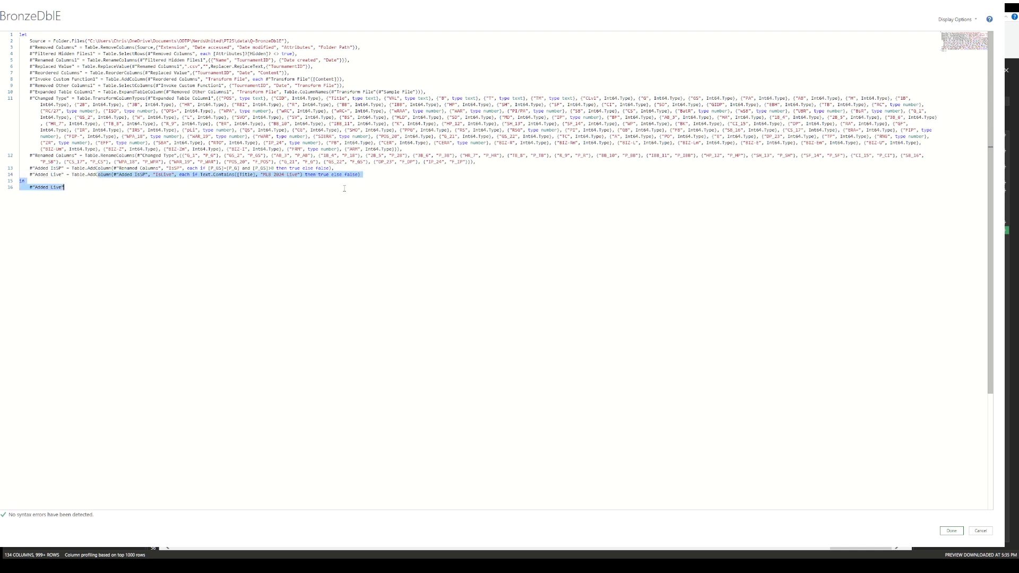
click(344, 189)
click(155, 176)
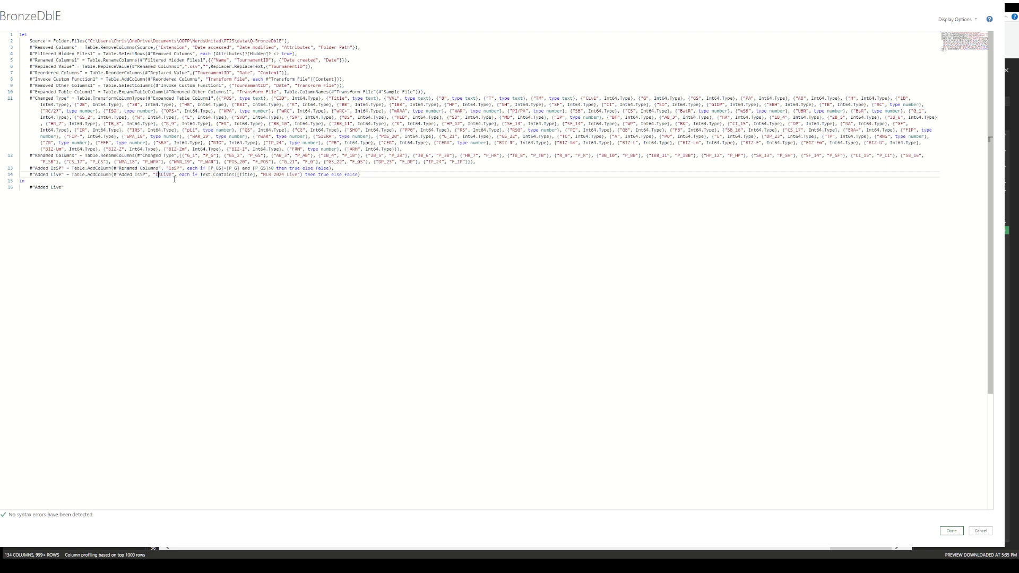
Examine the Renamed Columns line of the code, checking pairs such as G_1 to P_G through the final IP_24 pair
drag(28, 155, 491, 161)
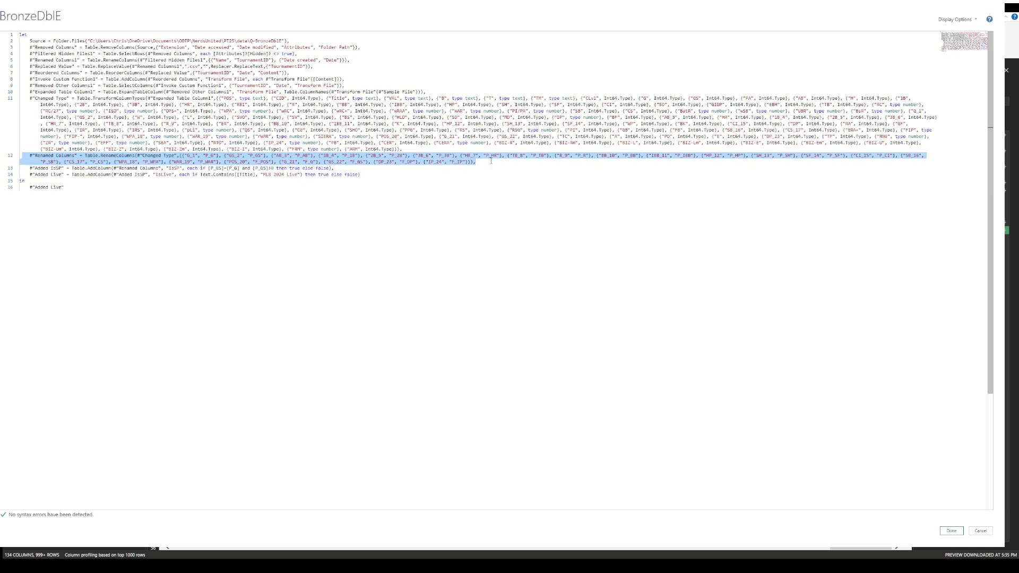
click(183, 155)
drag(183, 156, 225, 156)
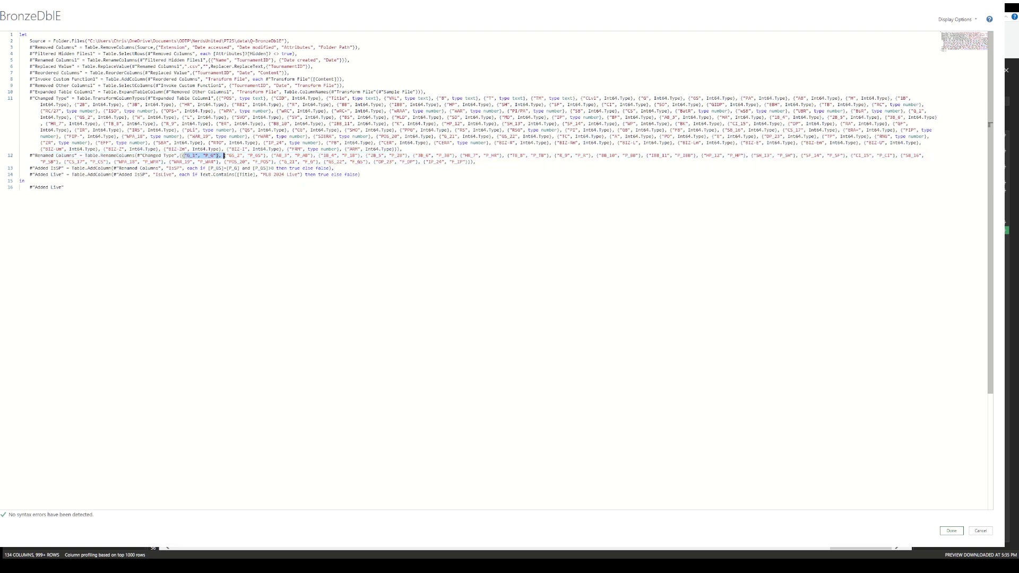
click(225, 156)
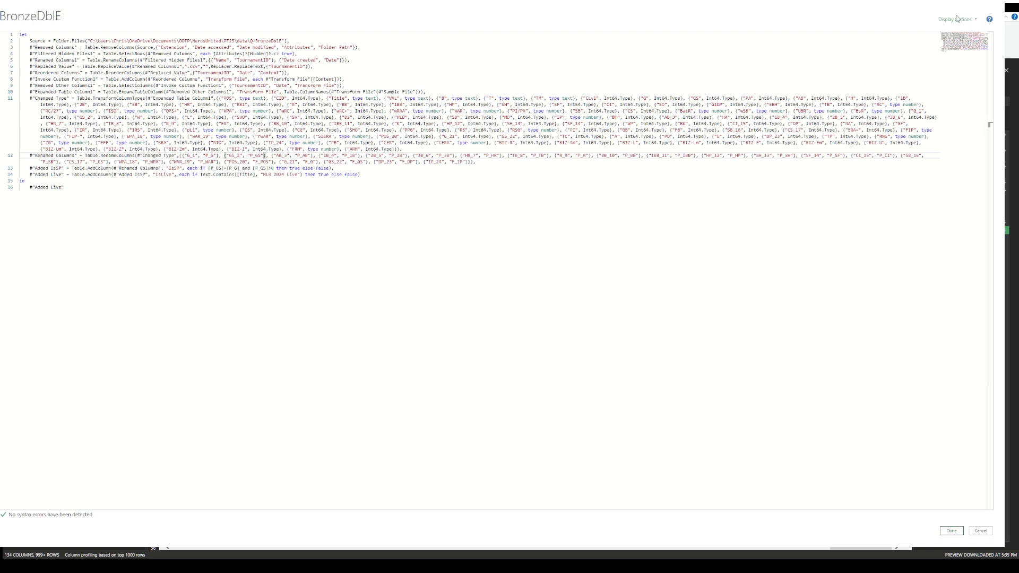
click(260, 209)
click(246, 149)
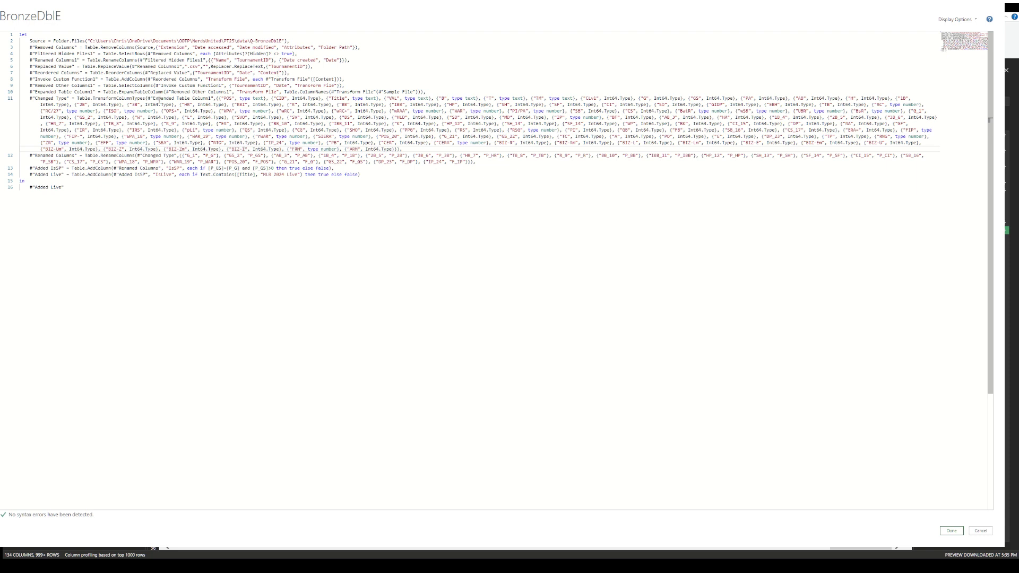
click(194, 155)
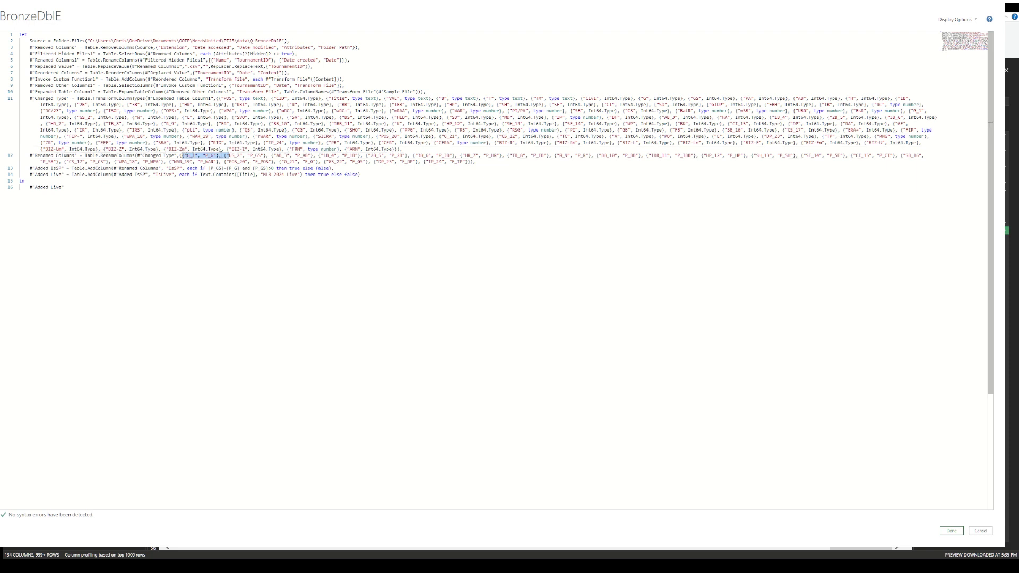
drag(182, 155, 222, 149)
click(183, 155)
click(226, 156)
drag(201, 155, 564, 165)
click(548, 166)
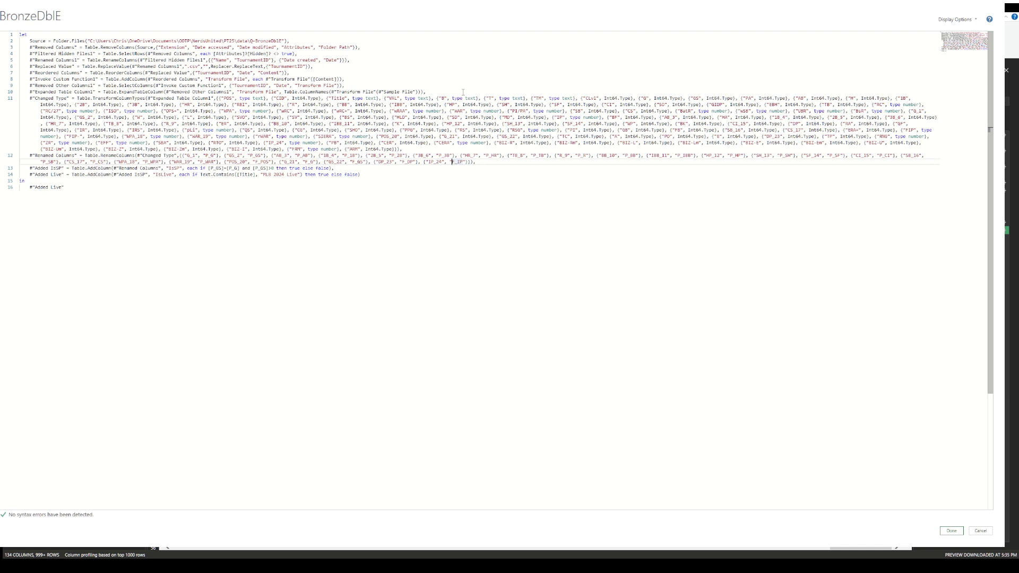
Check the IsSP condition and the Added IsSP reference in the Added Live line, and close the query code
drag(74, 169, 335, 168)
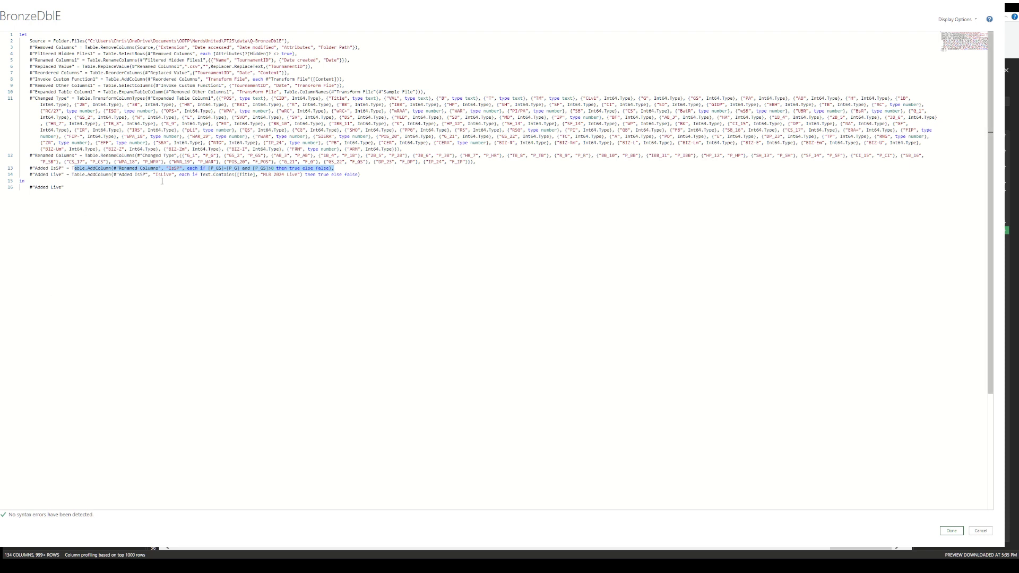
click(130, 175)
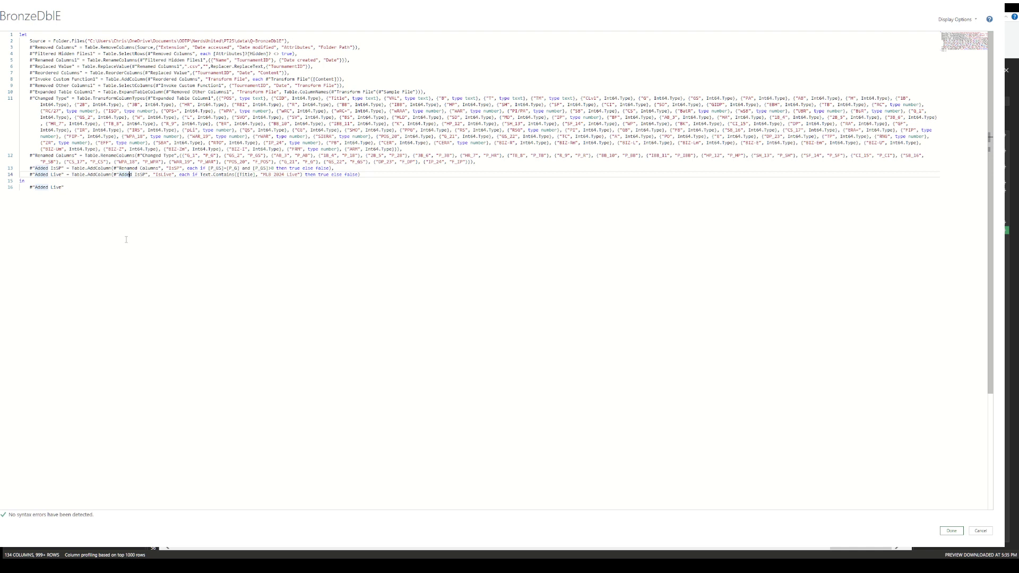
click(951, 531)
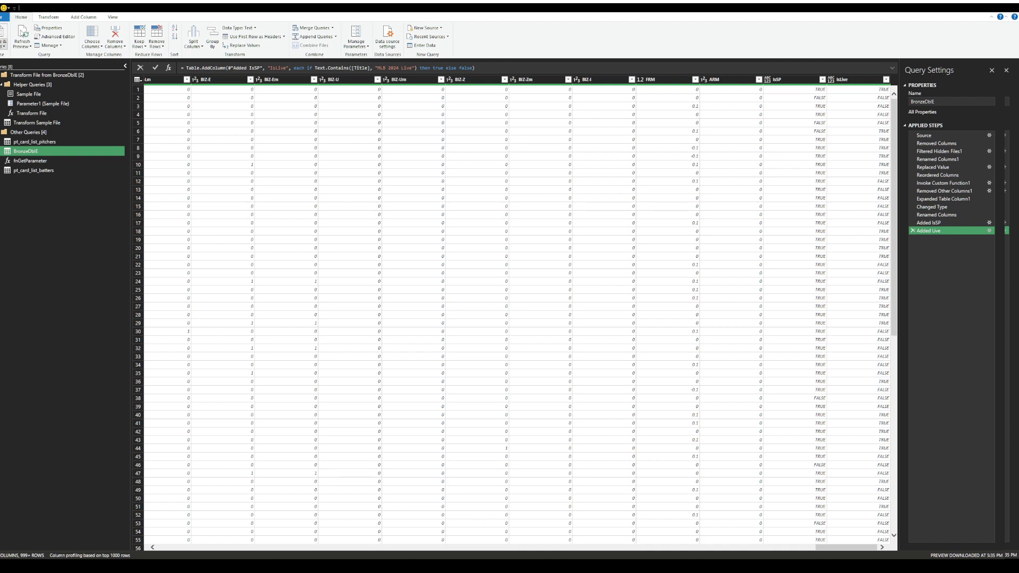
Return from the Power Query Editor to the Data sheet and refresh the BronzeDblE query to load the new tournament rows
click(3, 41)
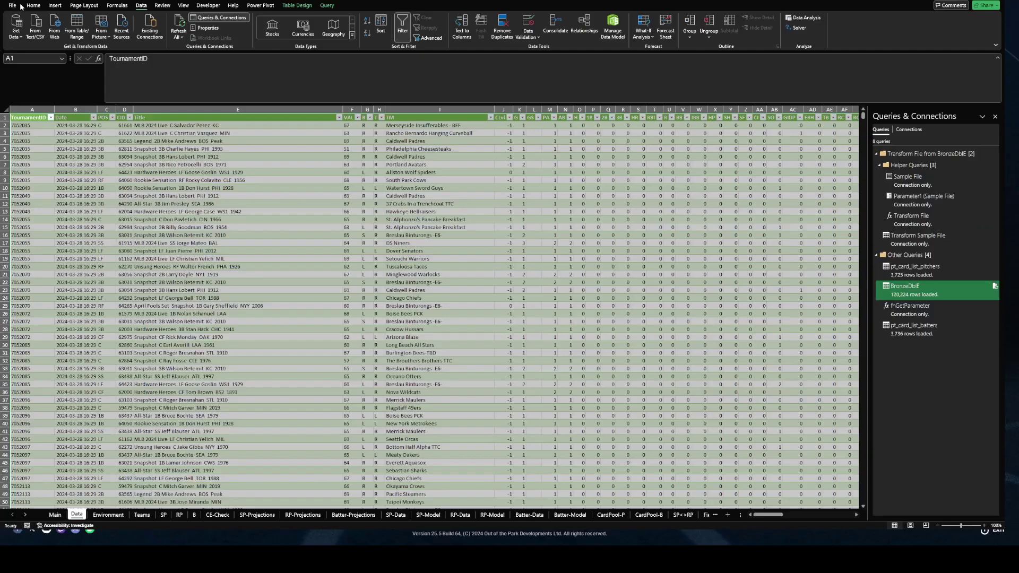
drag(175, 322, 175, 329)
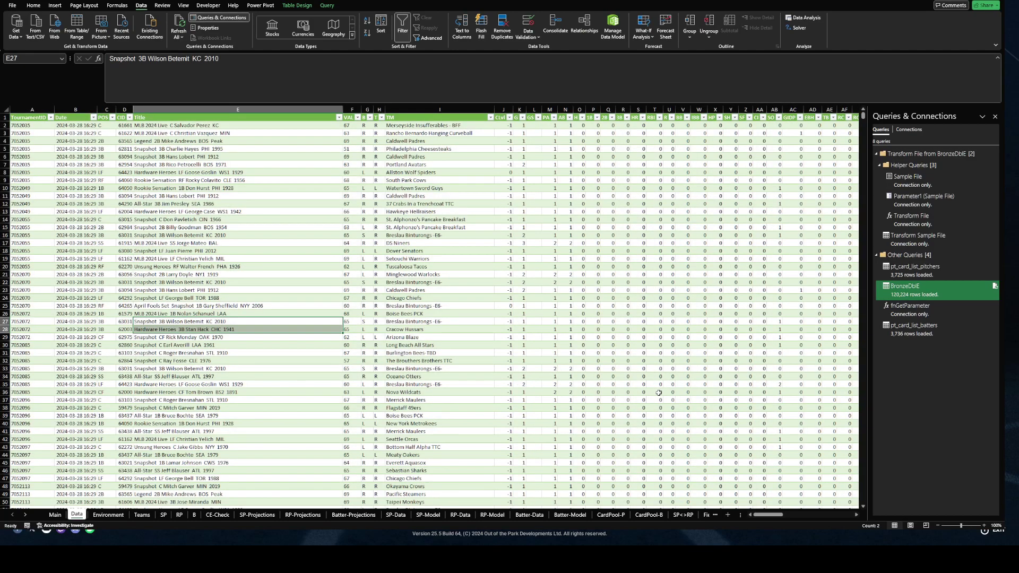
scroll(243, 323, down, 1)
scroll(244, 323, down, 6)
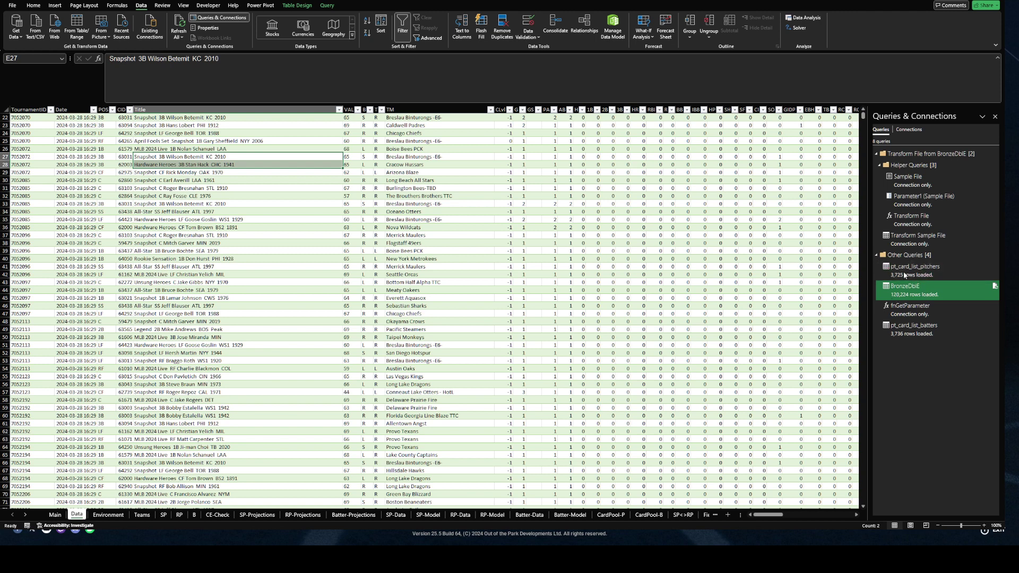
drag(162, 204, 162, 211)
click(167, 219)
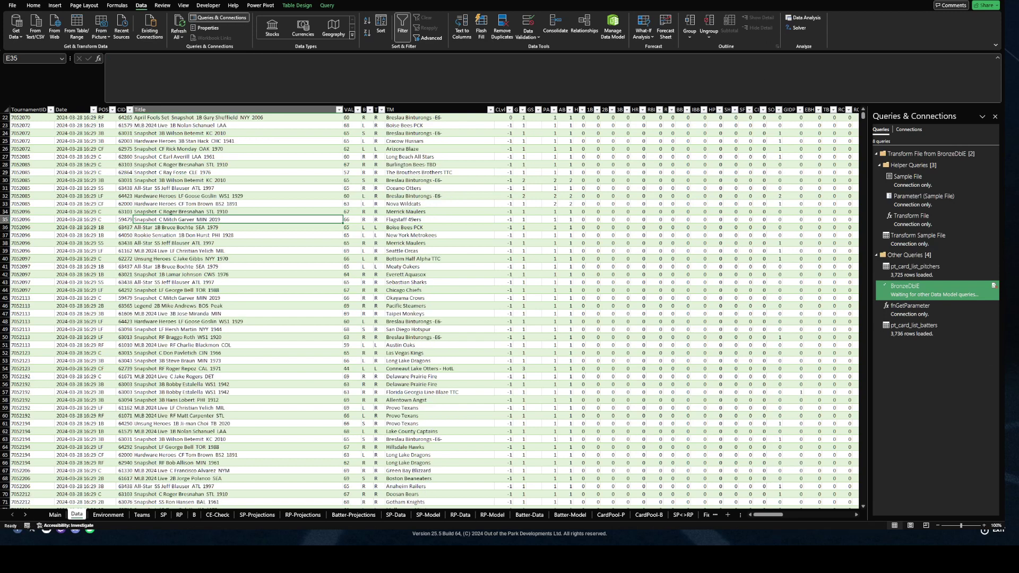
click(322, 346)
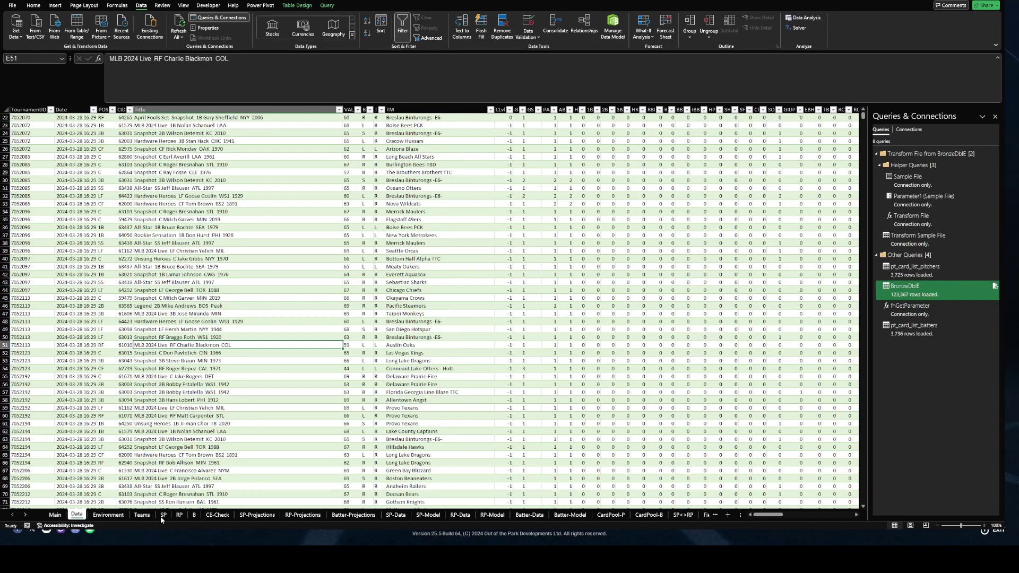
On the Teams sheet, clear the TournamentID slicer filter and refresh the team pivot table with the newly loaded data
click(142, 516)
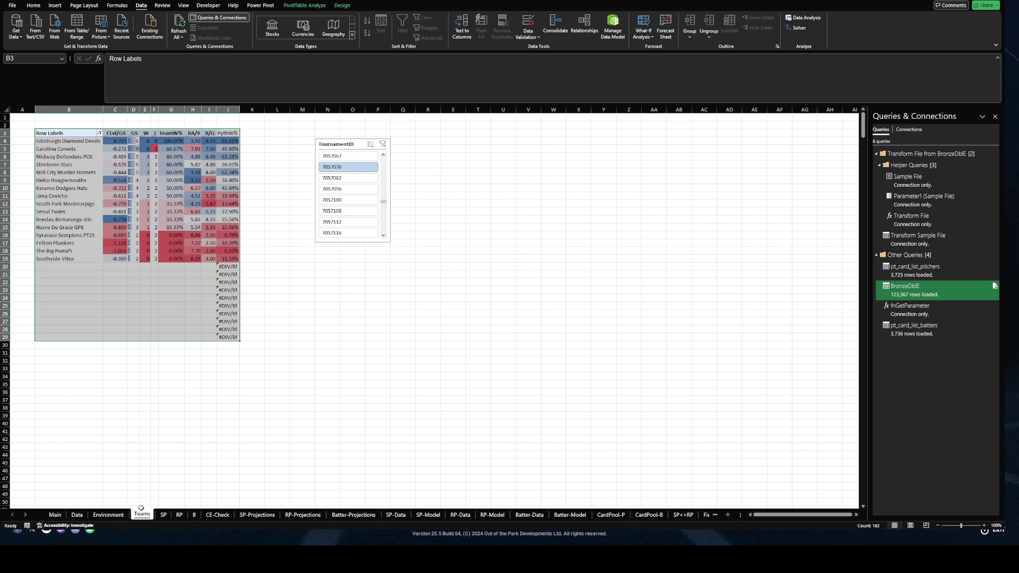
click(383, 143)
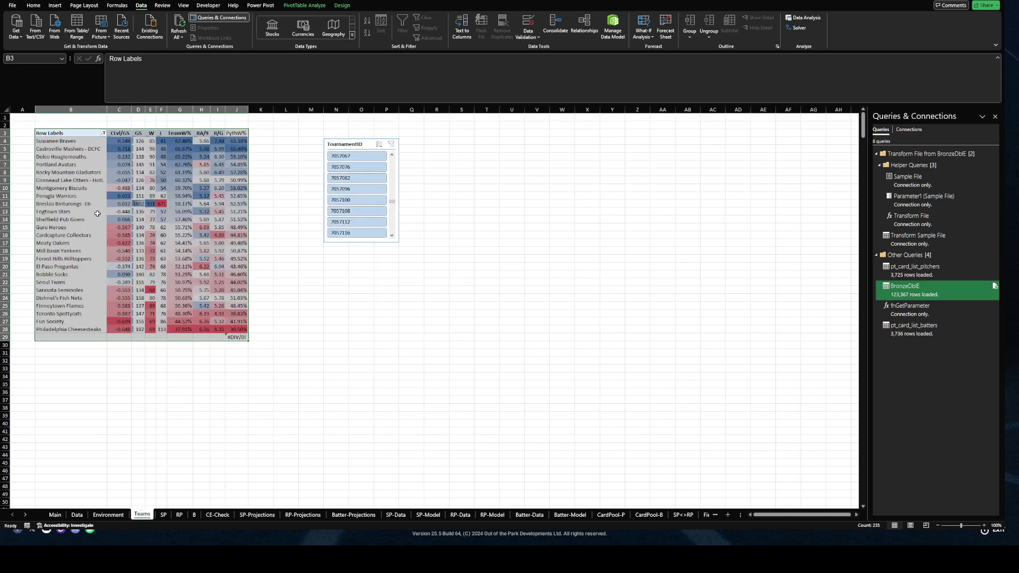
click(80, 204)
click(75, 180)
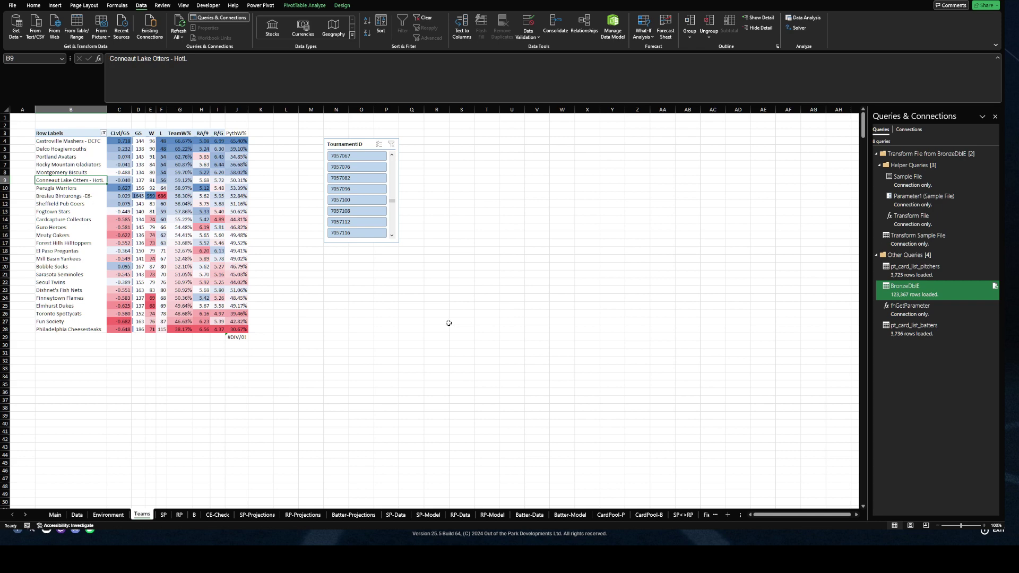
scroll(119, 264, up, 1)
scroll(119, 247, up, 2)
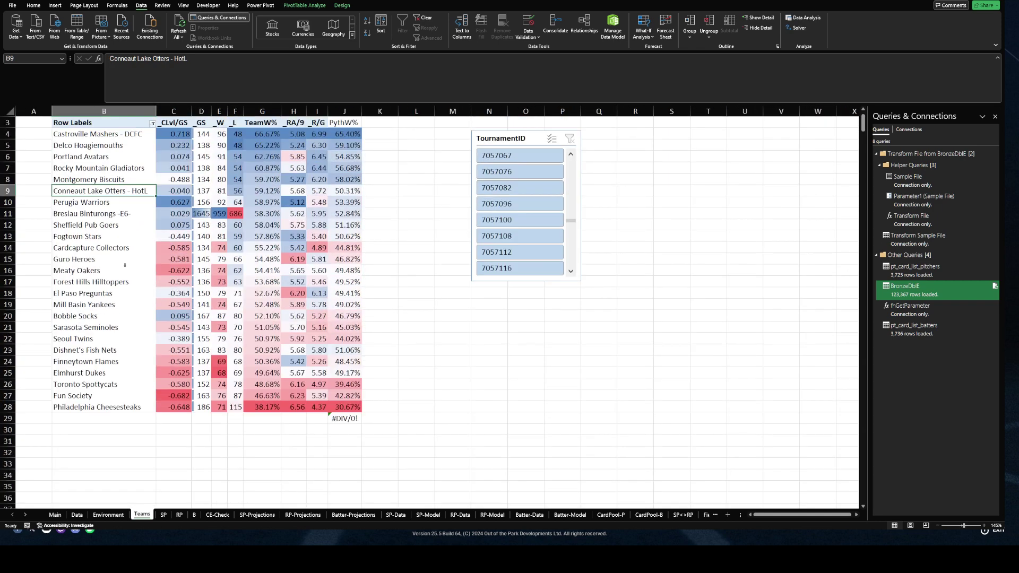
click(424, 253)
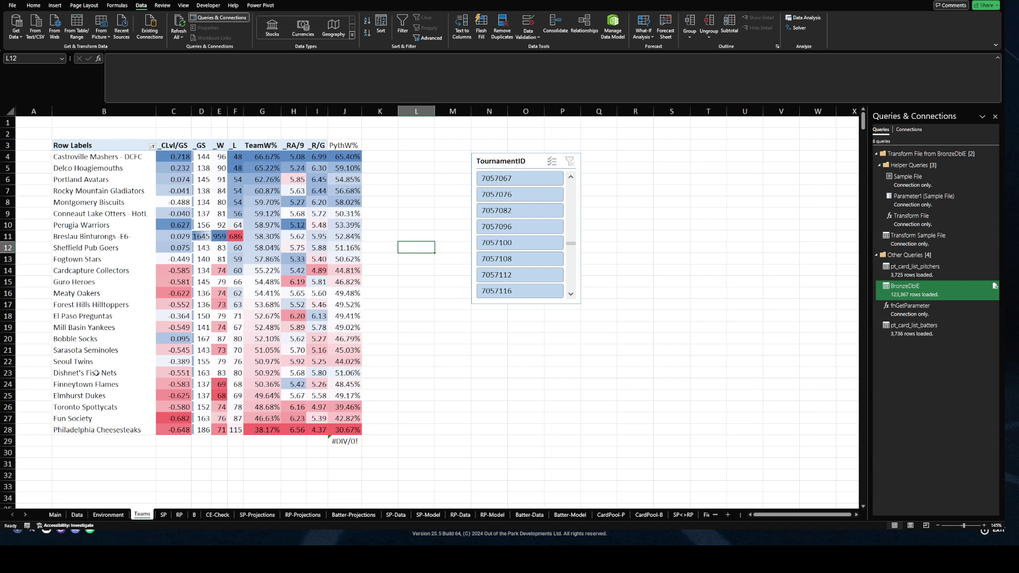
Widen the Row Labels filter of the Teams pivot table to list 30 teams, and select the first team
click(113, 241)
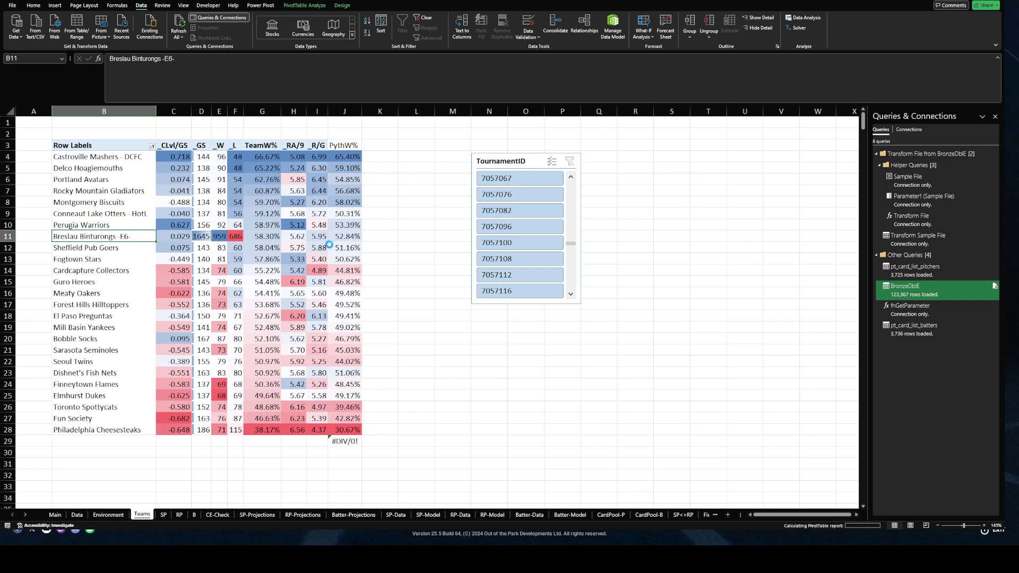
key(Up)
key(Up)
key(Up)
key(Up)
key(Up)
key(Up)
key(Up)
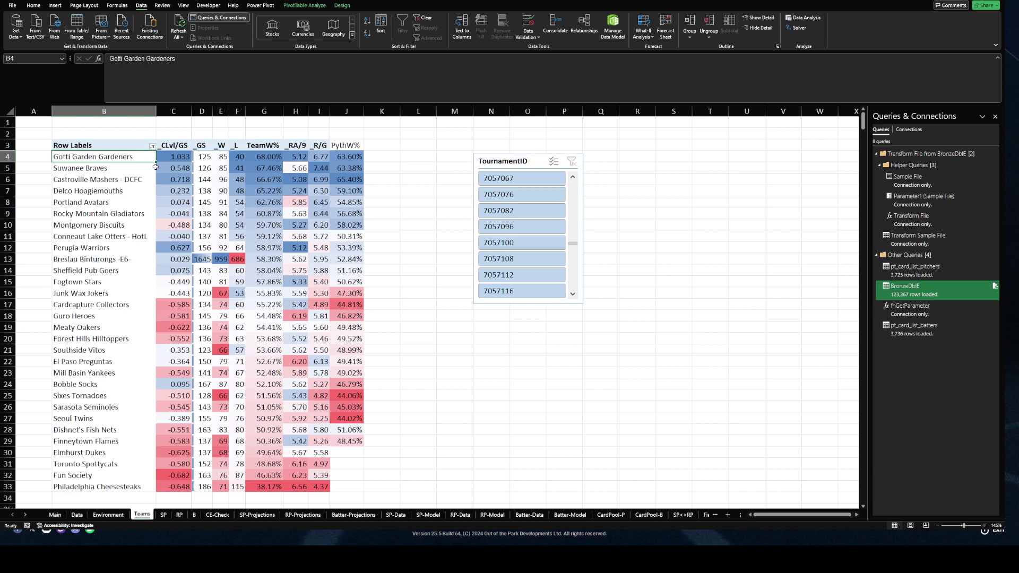
Close the queries list and look through the Parameter and Value table on the pq-pv sheet
click(995, 117)
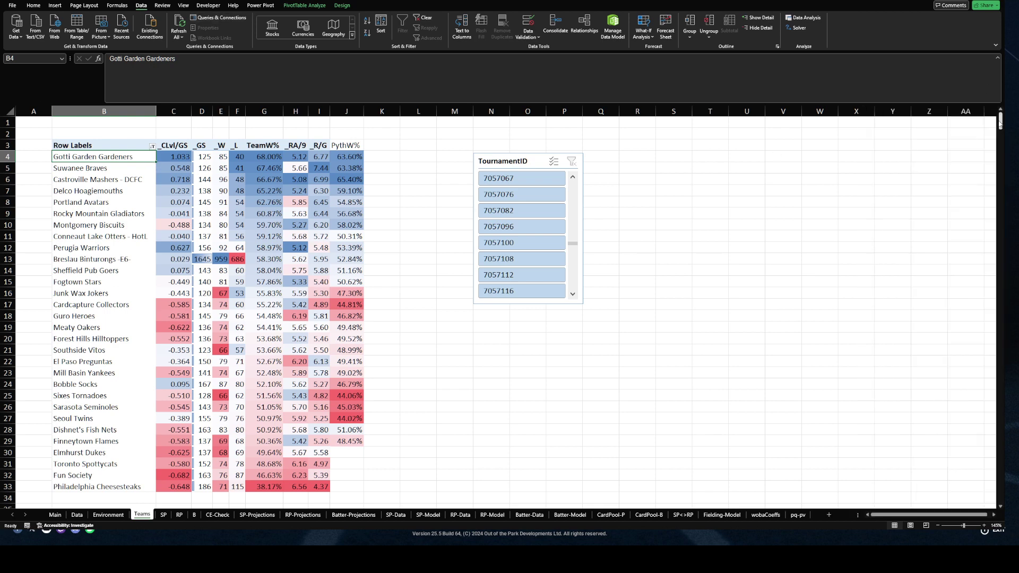
click(798, 515)
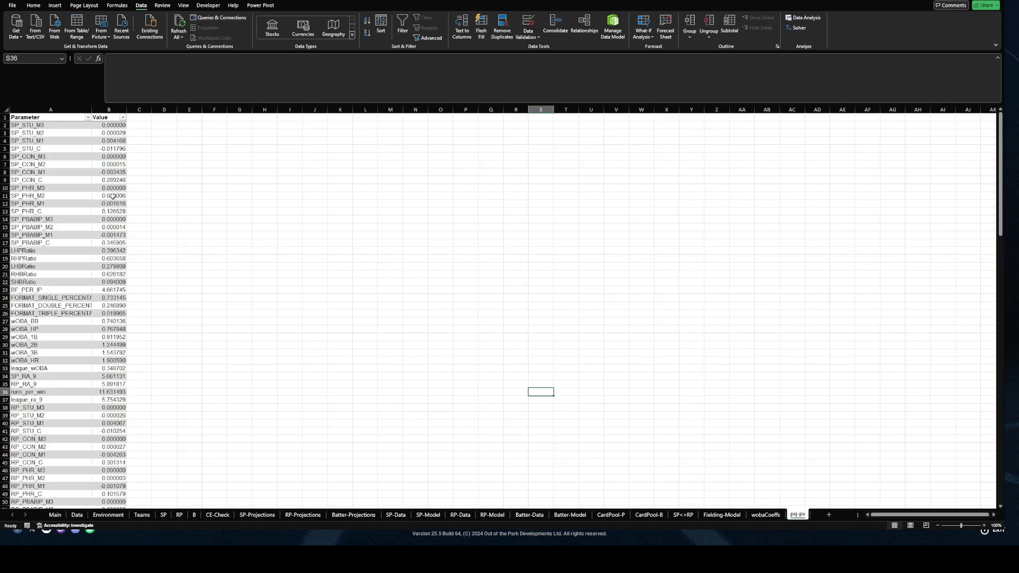
ctrl+scroll(115, 196, up, 4)
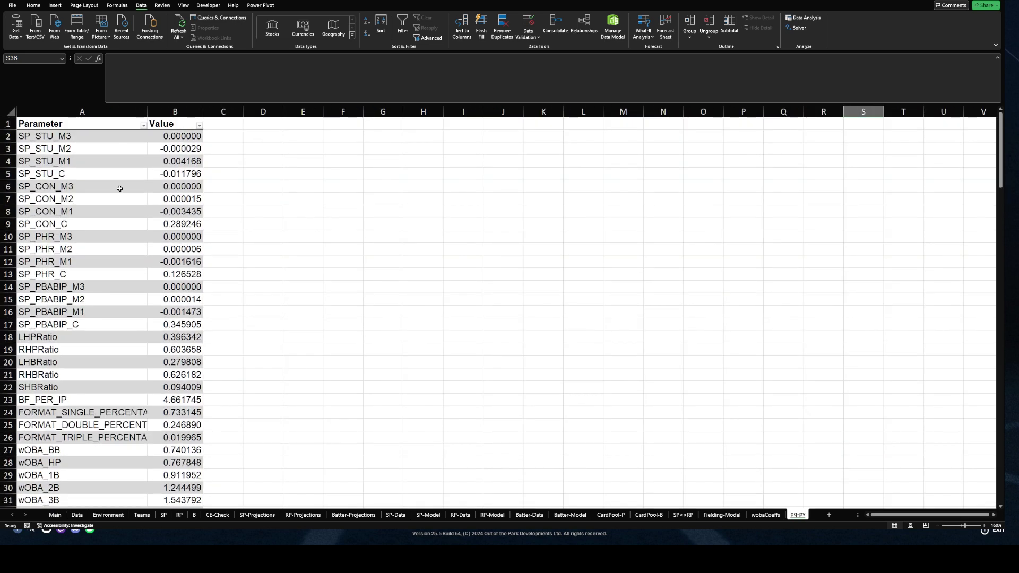
click(120, 188)
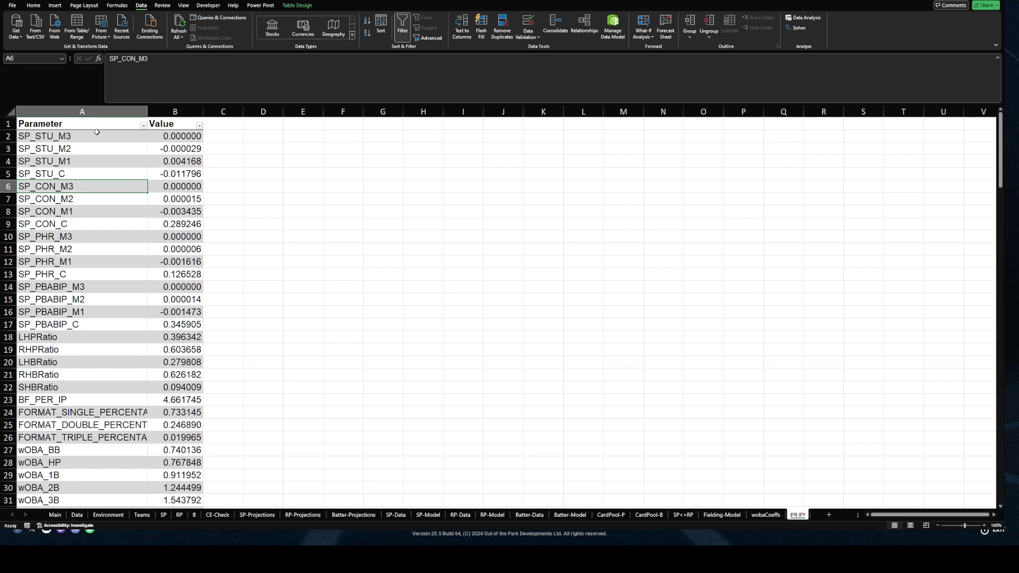
scroll(90, 177, down, 10)
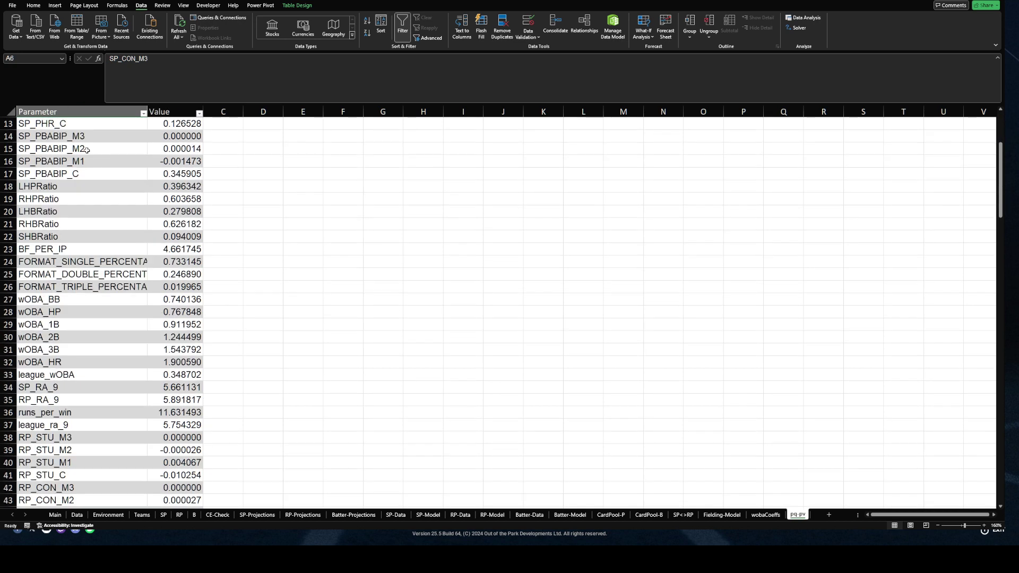
scroll(90, 177, down, 20)
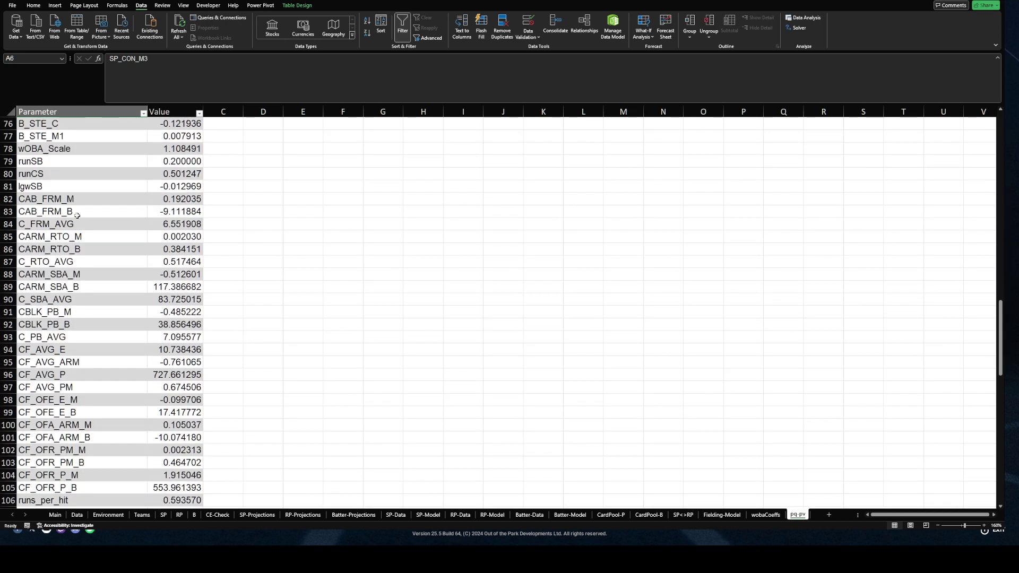
scroll(78, 209, down, 16)
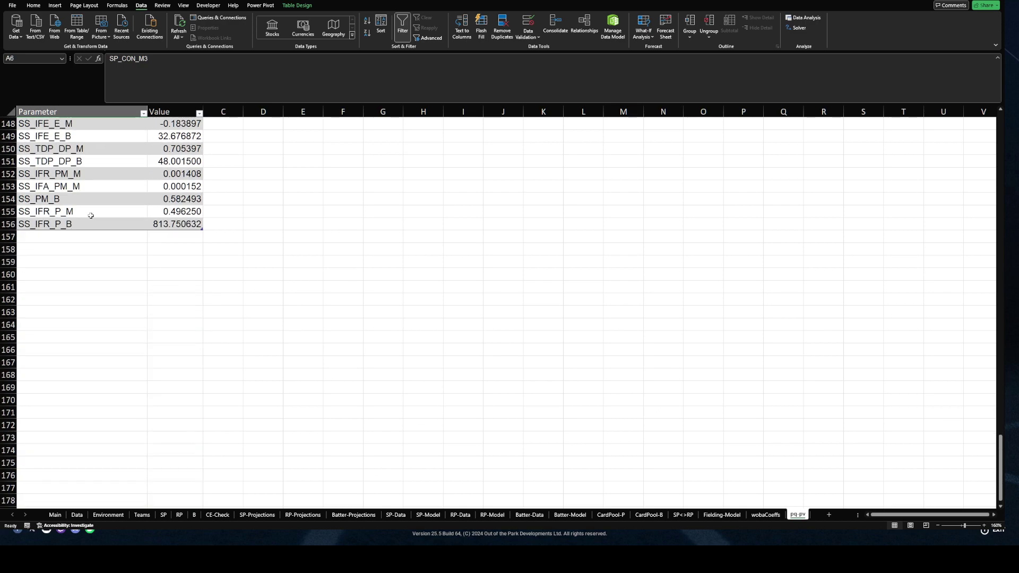
scroll(90, 215, up, 4)
scroll(91, 215, up, 20)
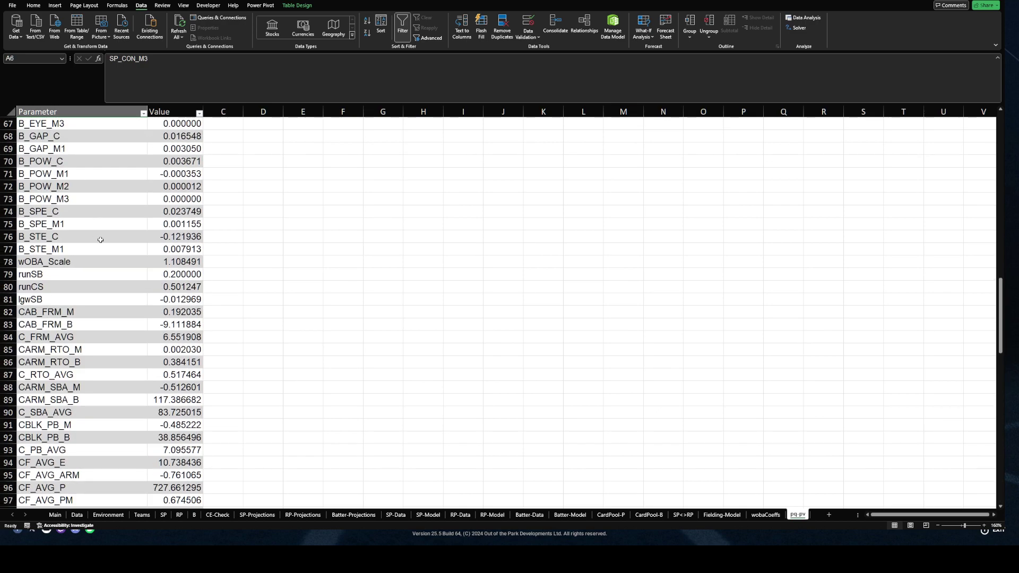
scroll(72, 237, up, 11)
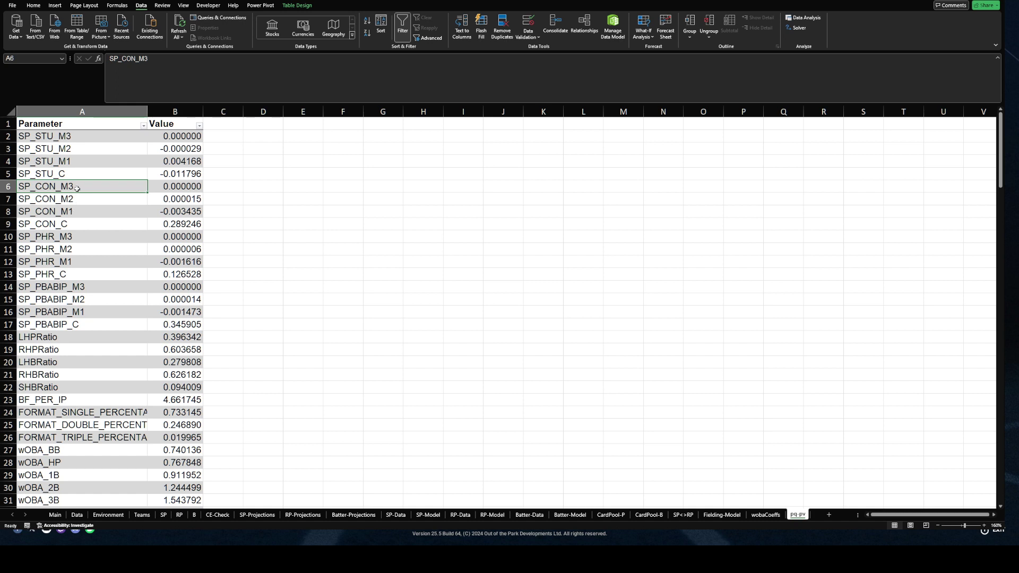
Examine the starting pitcher coefficient parameters at the start of the table, particularly the SP_STU rows
drag(90, 136, 85, 237)
click(84, 226)
drag(100, 137, 96, 162)
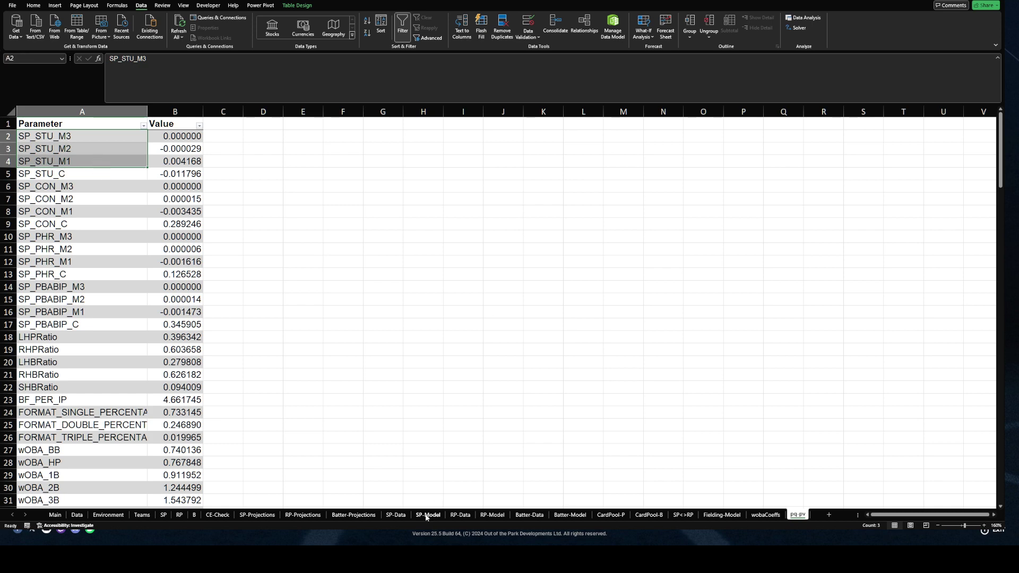
Open the SP-Data sheet and review the starting pitcher pivot table with its card titles
click(397, 515)
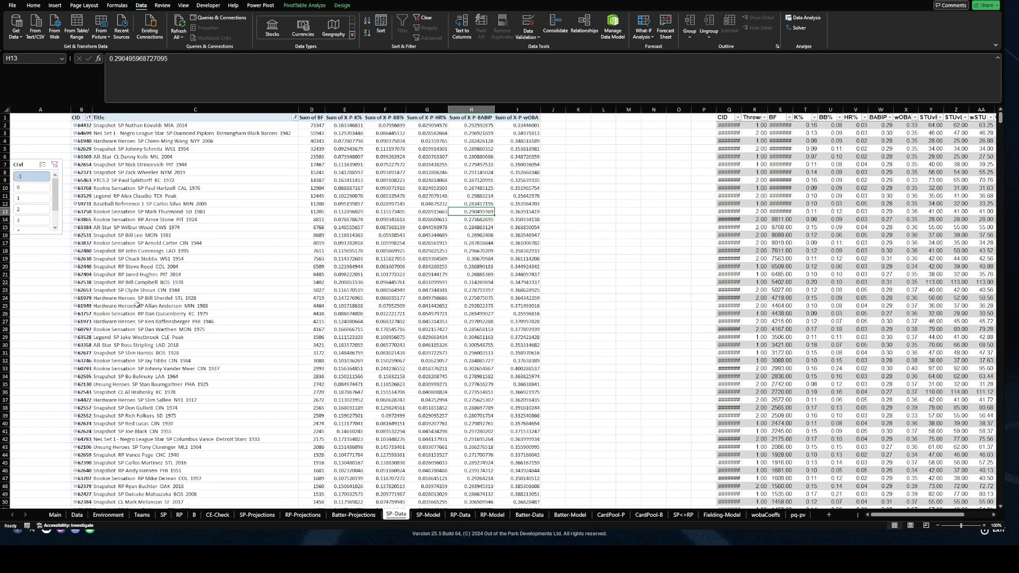
click(182, 190)
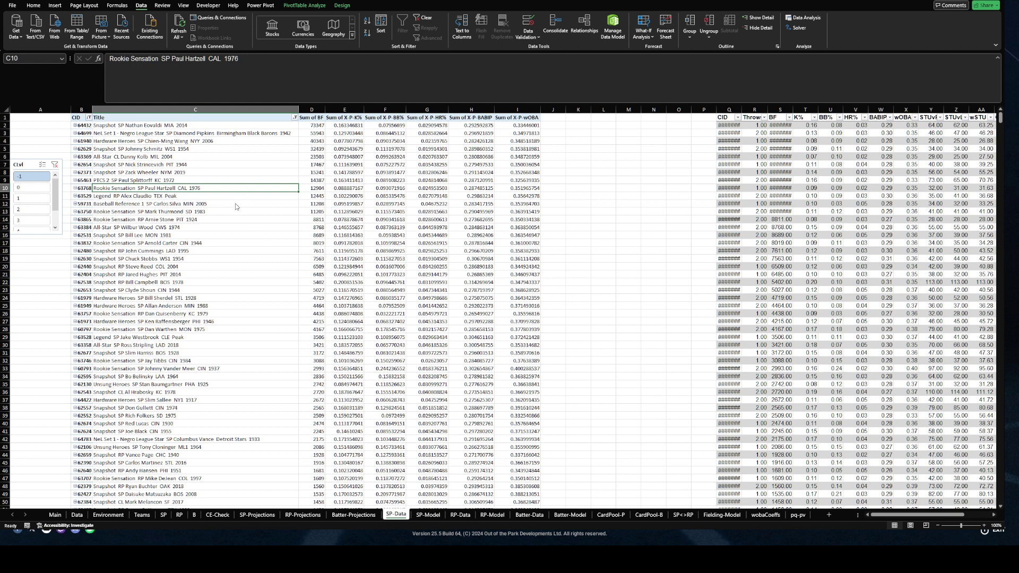
click(227, 209)
click(224, 196)
click(224, 196)
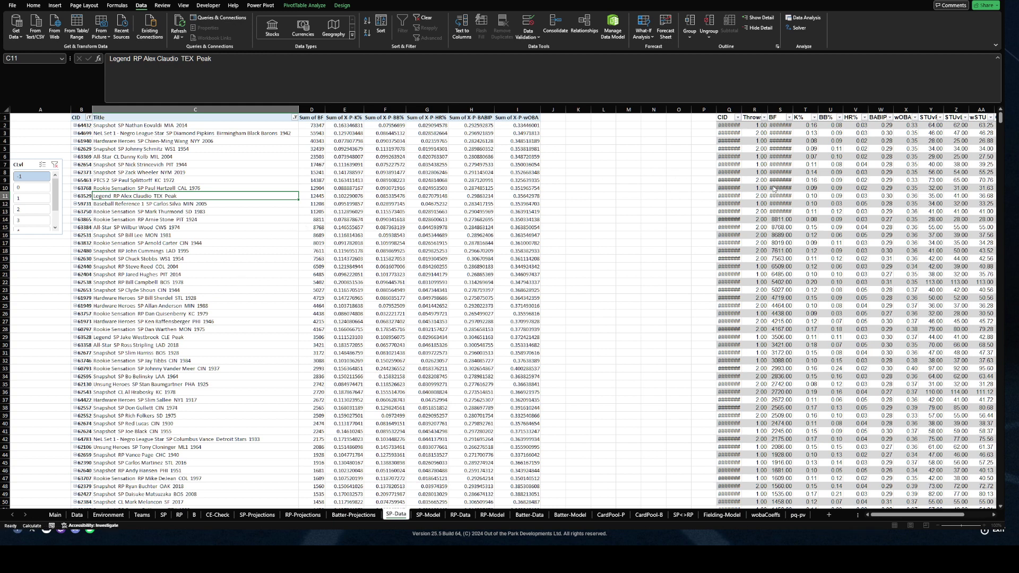
Inspect the formulas in the table beside the SP-Data pivot, including the CID, Throws, BABIP and PBABIP lookups
click(739, 195)
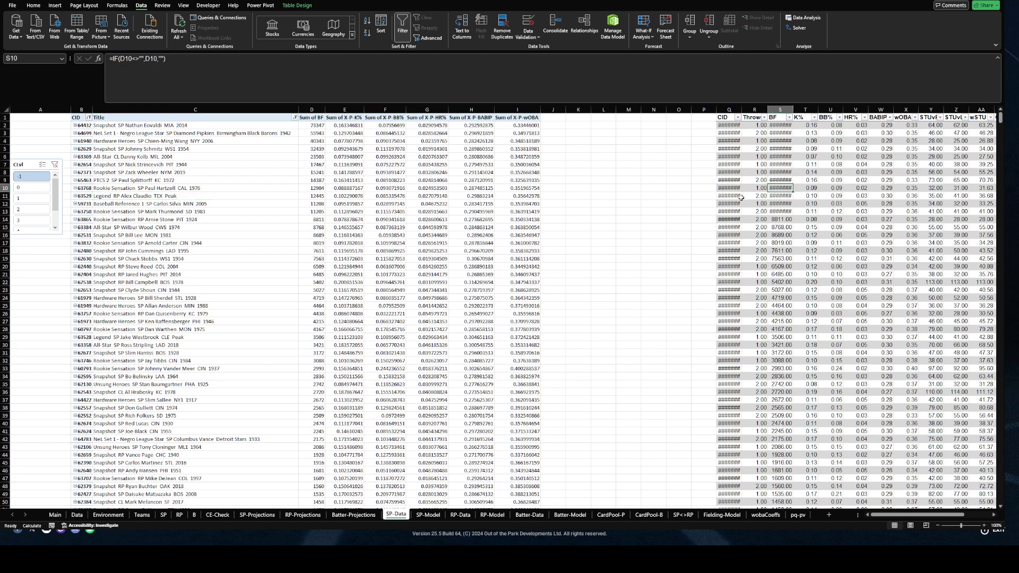
drag(919, 517, 946, 518)
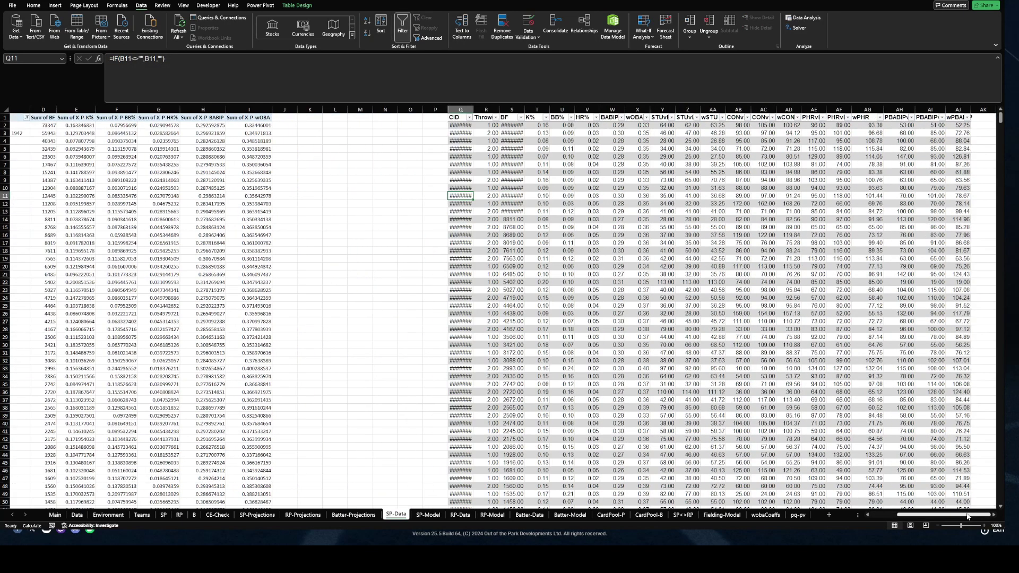
click(673, 188)
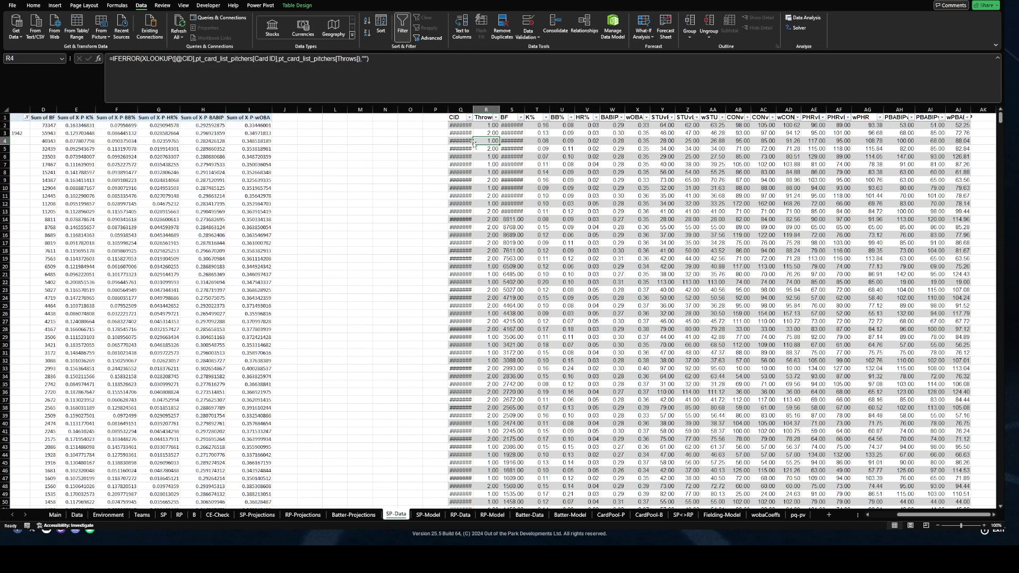
click(613, 181)
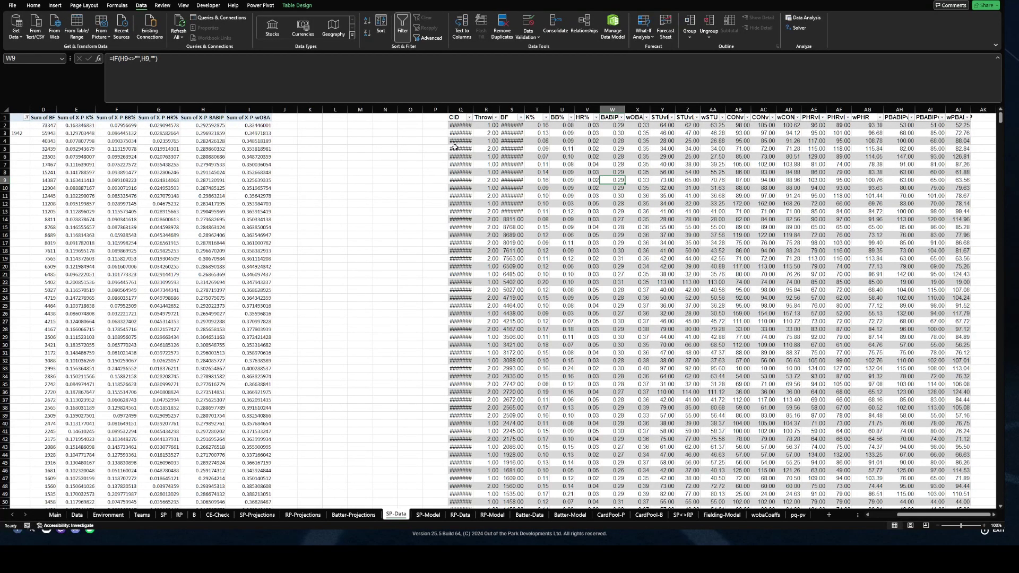
drag(901, 178, 375, 216)
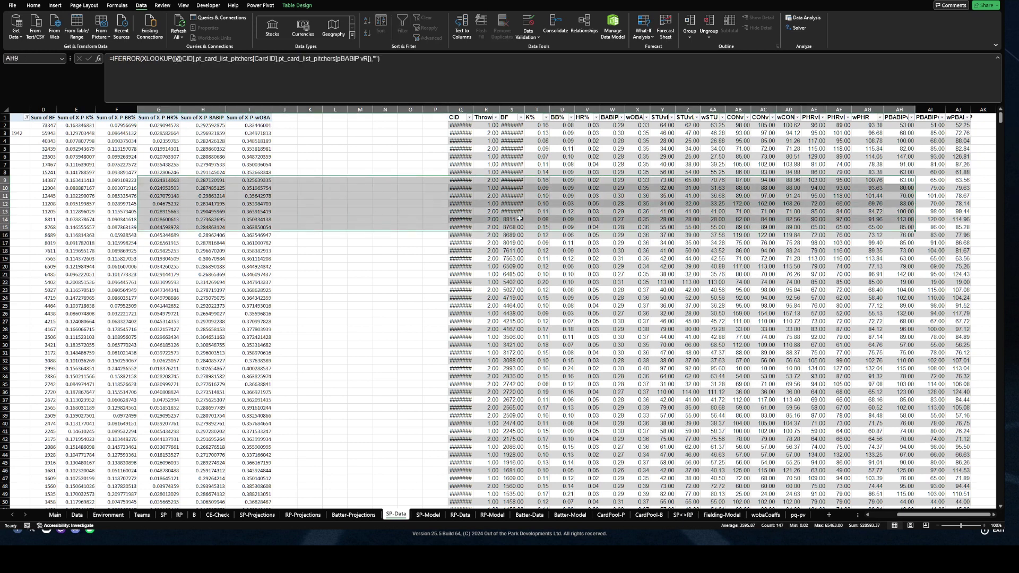
click(658, 171)
Check the wSTU weighting formula on SP-Data and the handedness ratios on the Environment sheet that it relies on
click(713, 157)
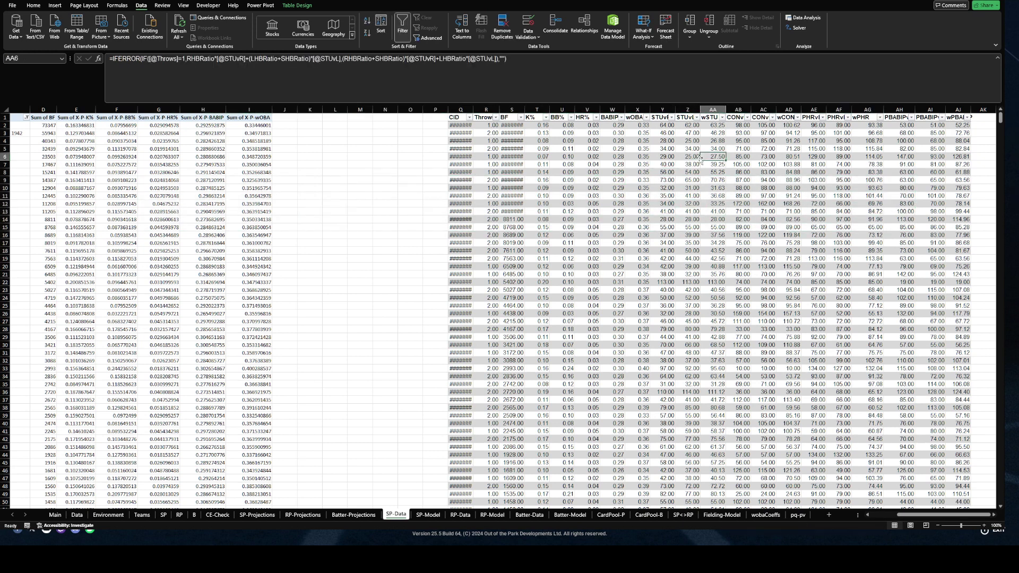
mouse_move(713, 125)
mouse_down()
mouse_move(707, 222)
mouse_move(715, 124)
mouse_up()
click(108, 515)
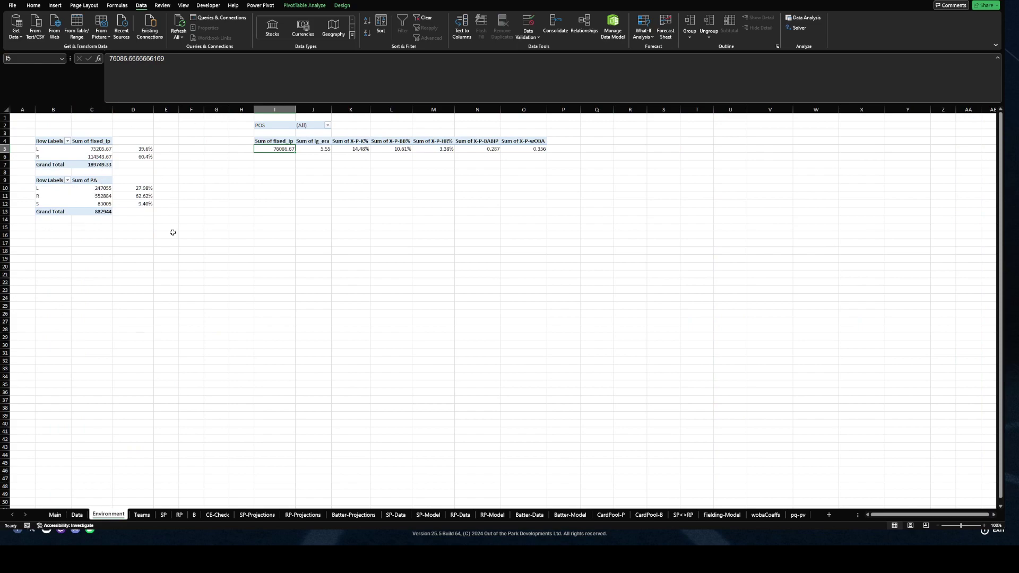
click(396, 515)
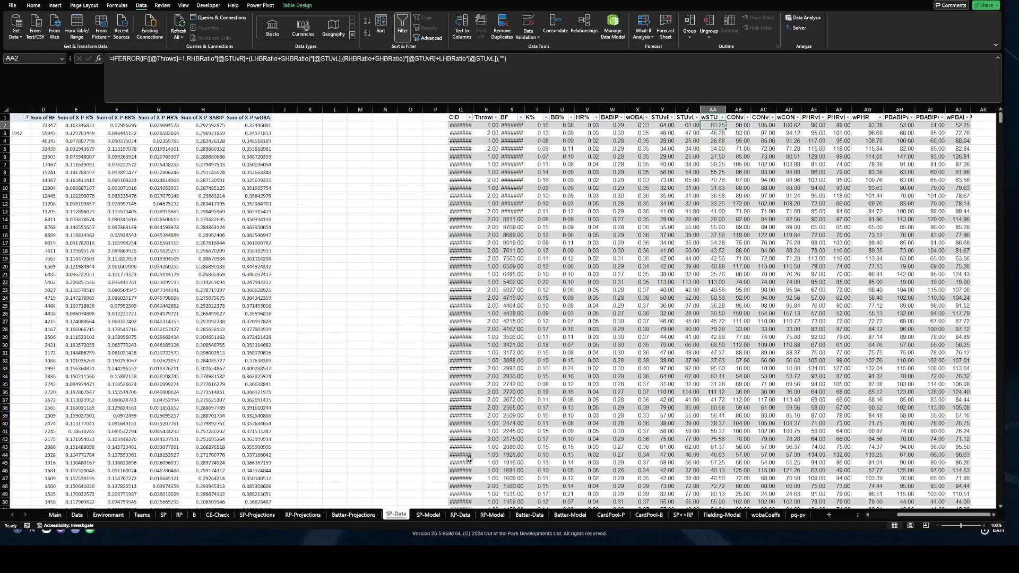
Open the SP-Model sheet and inspect the separate filter formulas feeding the two STUFF and K% blocks in columns AG and AH
click(427, 515)
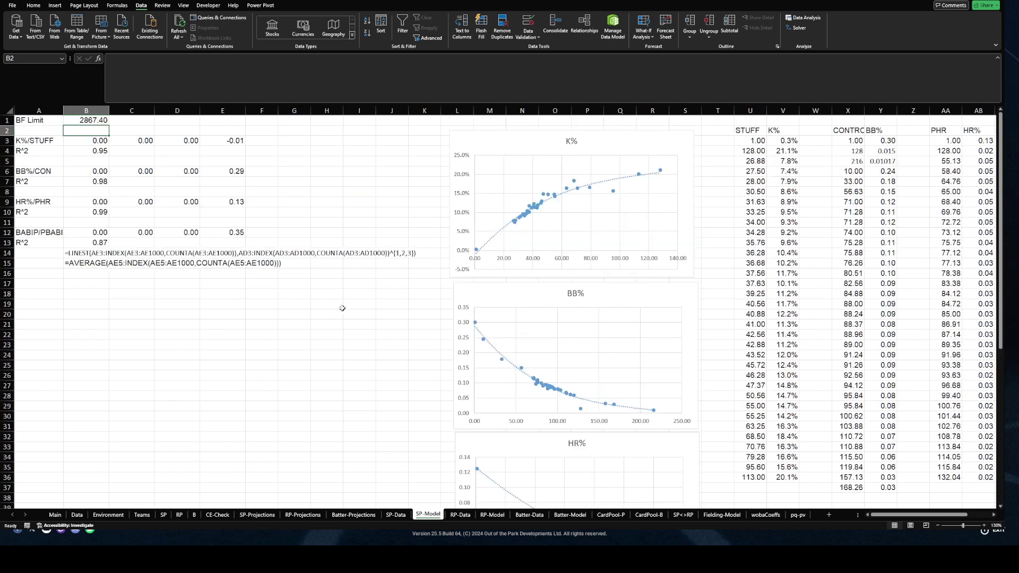
drag(934, 515, 958, 519)
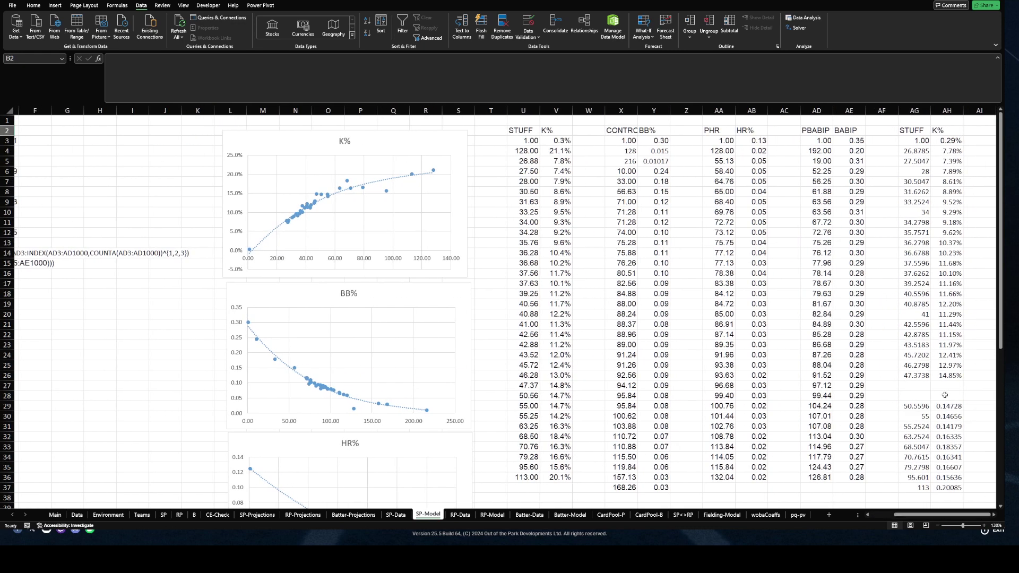
click(926, 394)
click(948, 376)
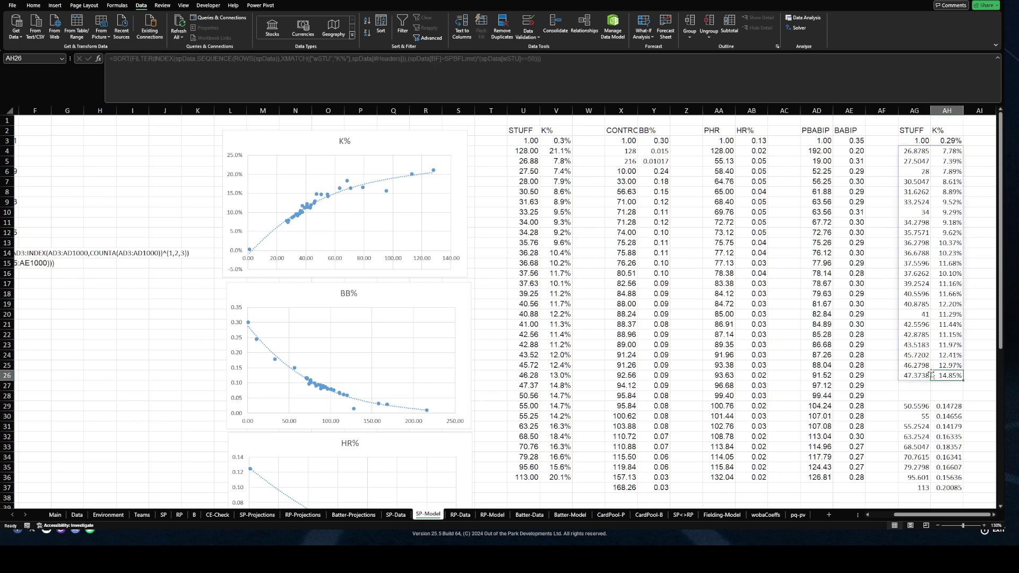
click(920, 407)
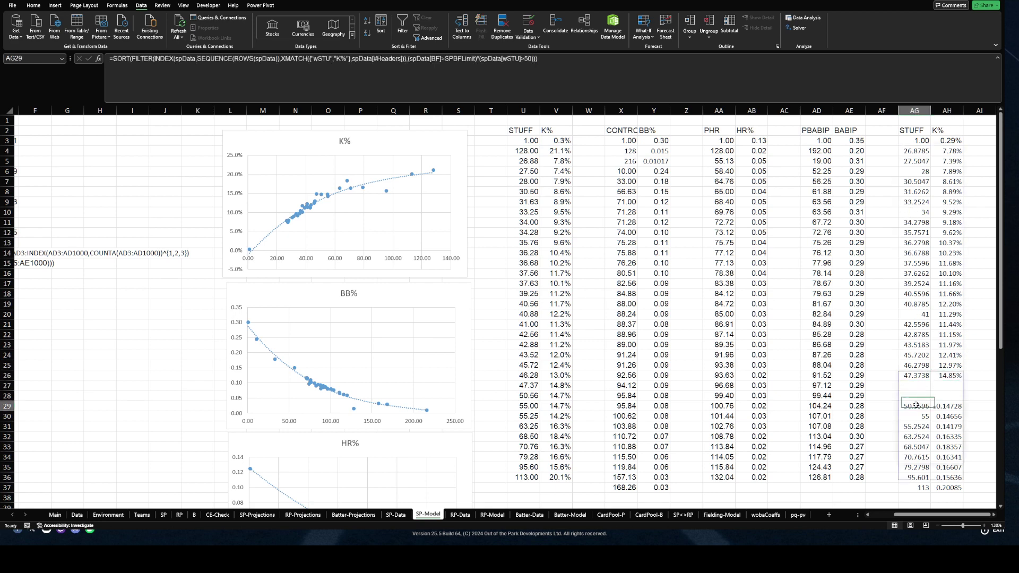
click(951, 418)
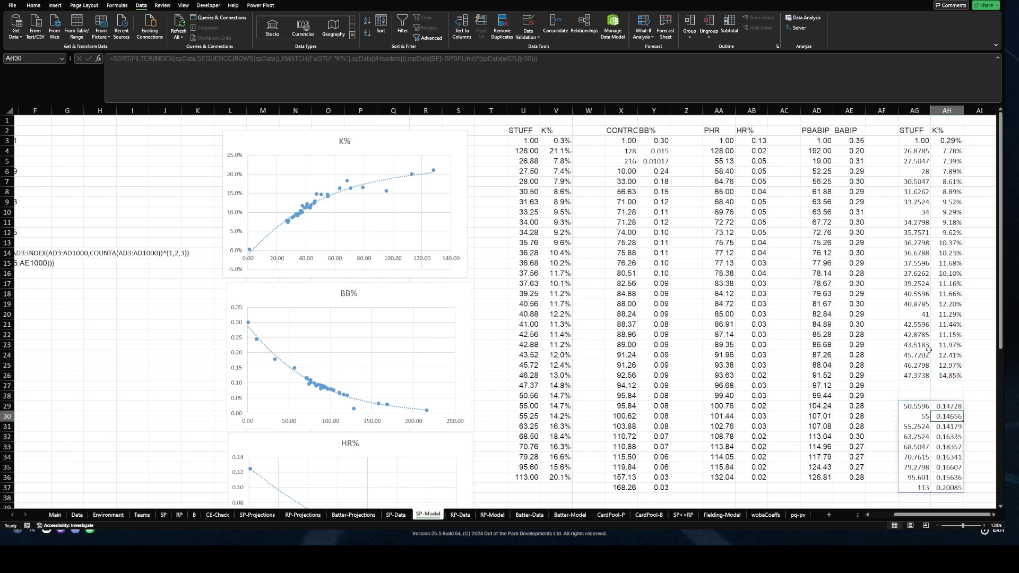
Review the SP-Model regression charts and the starting value and wSTU<=50 filter formula of the upper STUFF and K% block
scroll(935, 396, down, 3)
scroll(937, 398, down, 8)
scroll(937, 398, up, 11)
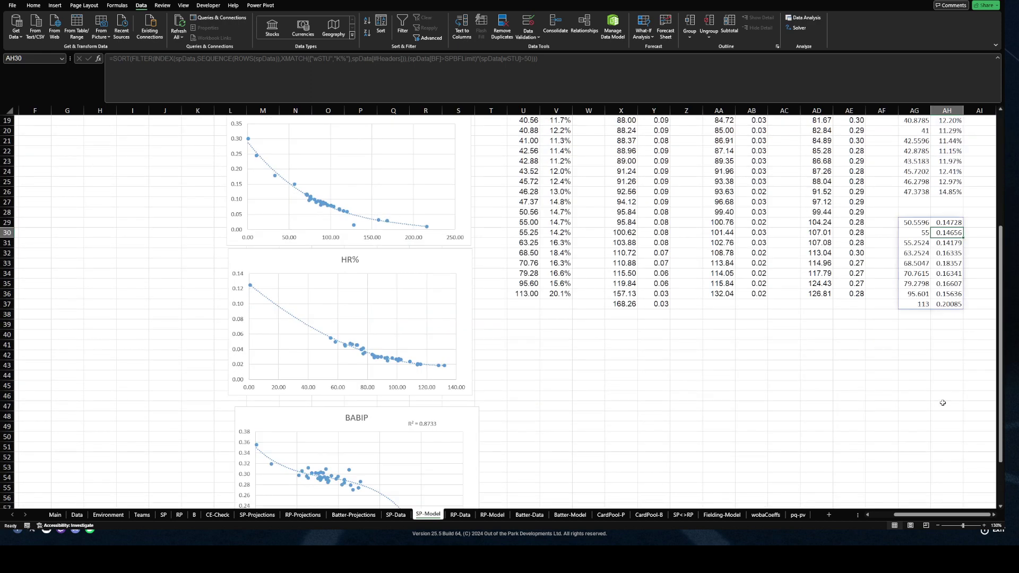
click(920, 141)
scroll(919, 160, down, 3)
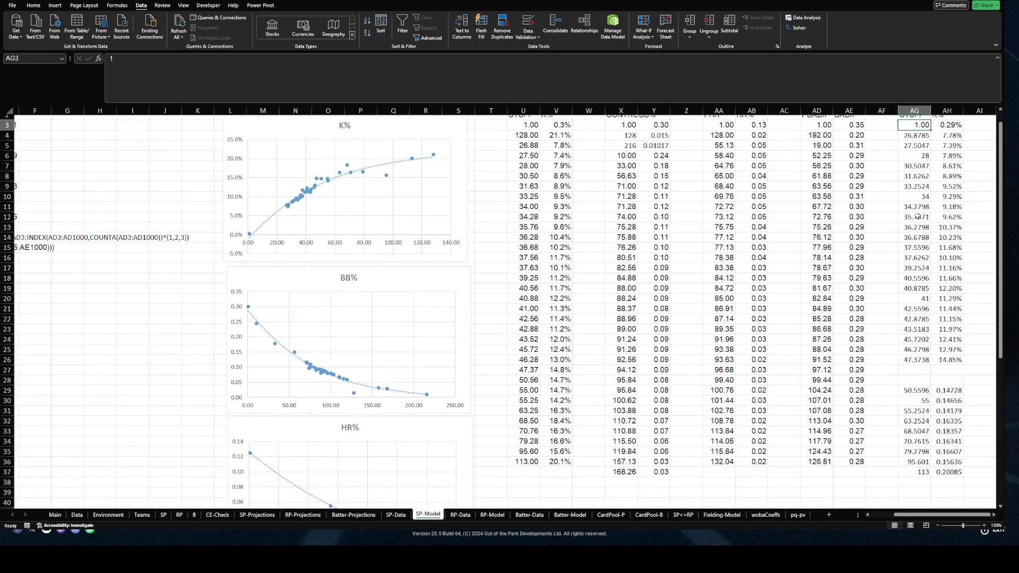
scroll(916, 192, up, 3)
click(916, 161)
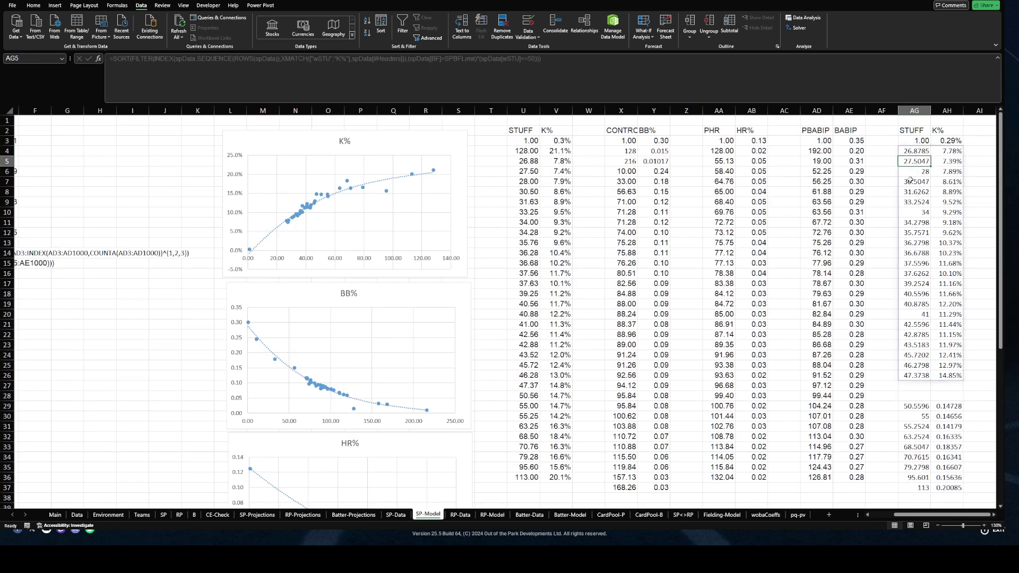
click(916, 152)
scroll(627, 275, down, 10)
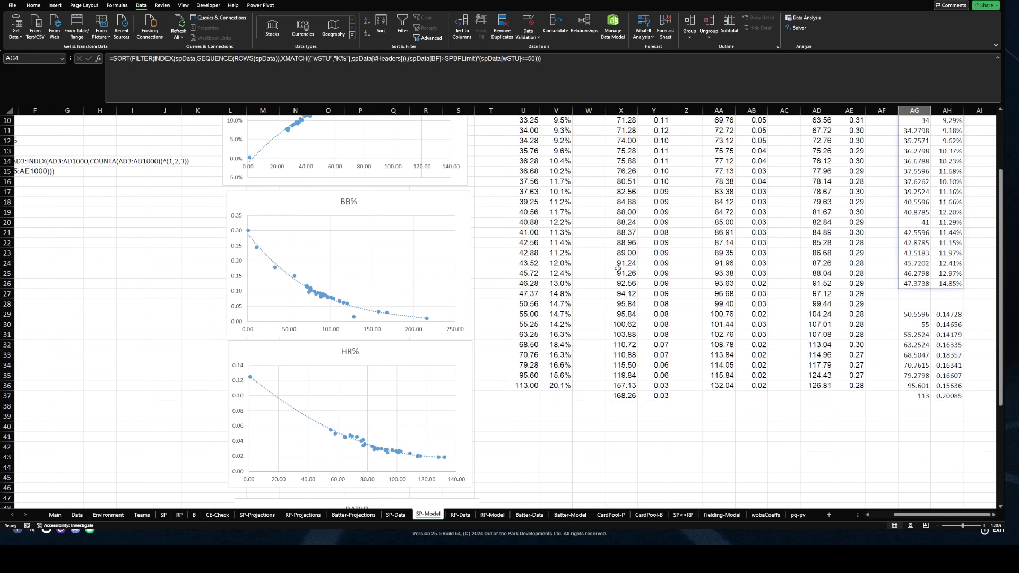
scroll(627, 275, up, 10)
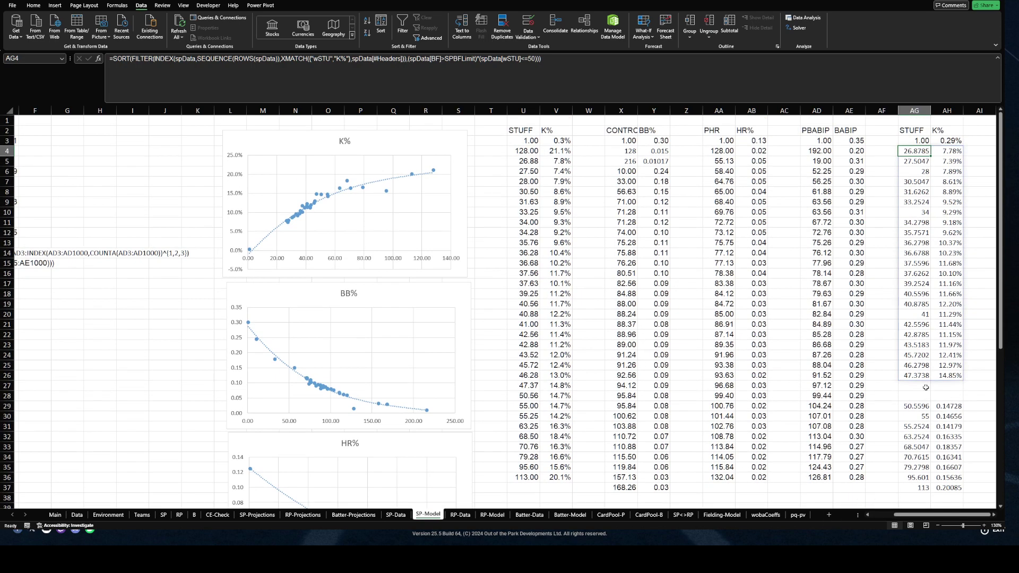
Delete the lower STUFF and K% block that starts in cell AG29
click(914, 406)
key(shift+Right)
key(ctrl+shift+Down)
key(Delete)
key(Up)
key(Up)
key(Up)
key(Up)
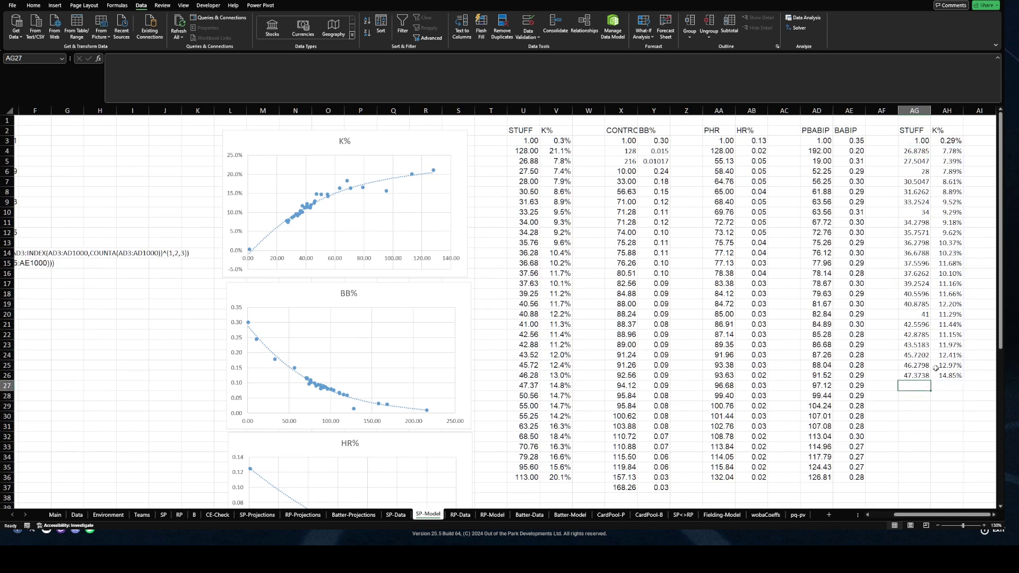
Remove the wSTU<=50 condition from the AG4 formula, keeping only the BF>SPBFLimit filter, and return to the start of the sheet
key(ctrl+Up)
key(Down)
key(Down)
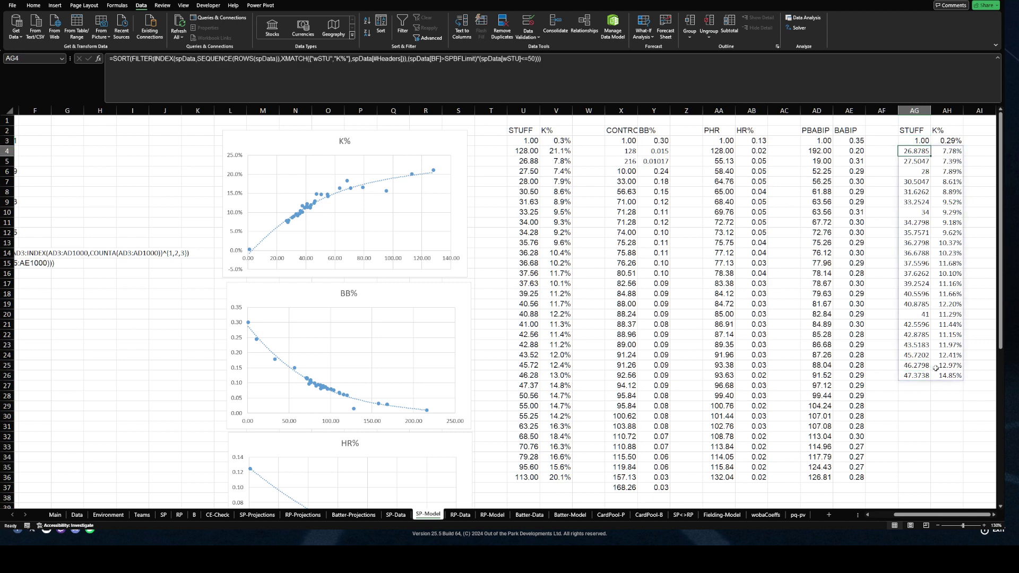
click(477, 58)
key(Delete)
key(Delete)
key(Delete)
key(Delete)
key(Delete)
key(Delete)
key(Delete)
key(Delete)
key(Delete)
key(Delete)
key(Delete)
key(Delete)
key(Delete)
key(Delete)
key(Delete)
key(Delete)
key(Delete)
key(Delete)
key(Return)
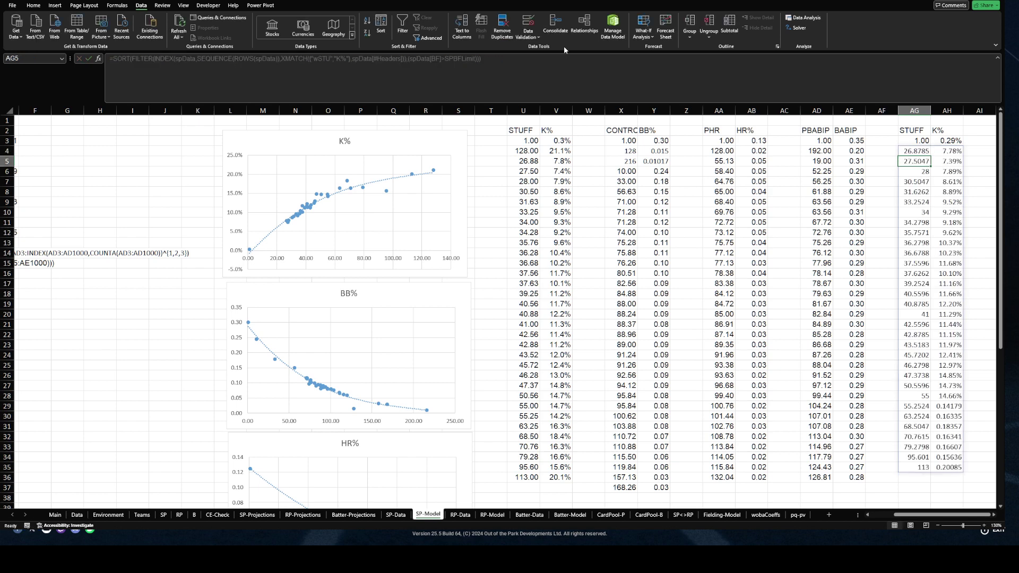
click(884, 515)
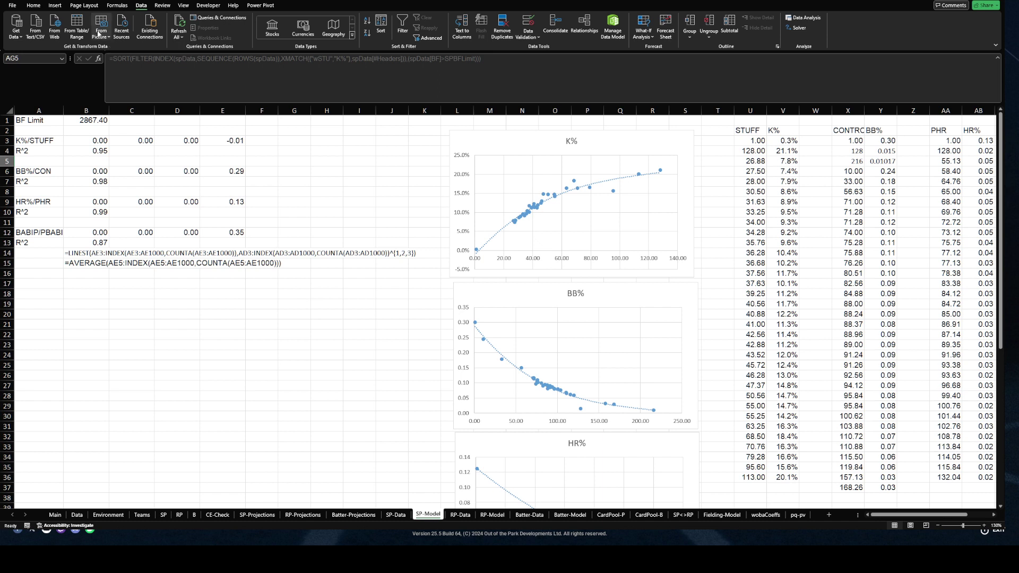
Inspect the LINEST formula behind the K%/STUFF coefficient in B3 and look over the regression charts
click(92, 133)
click(93, 140)
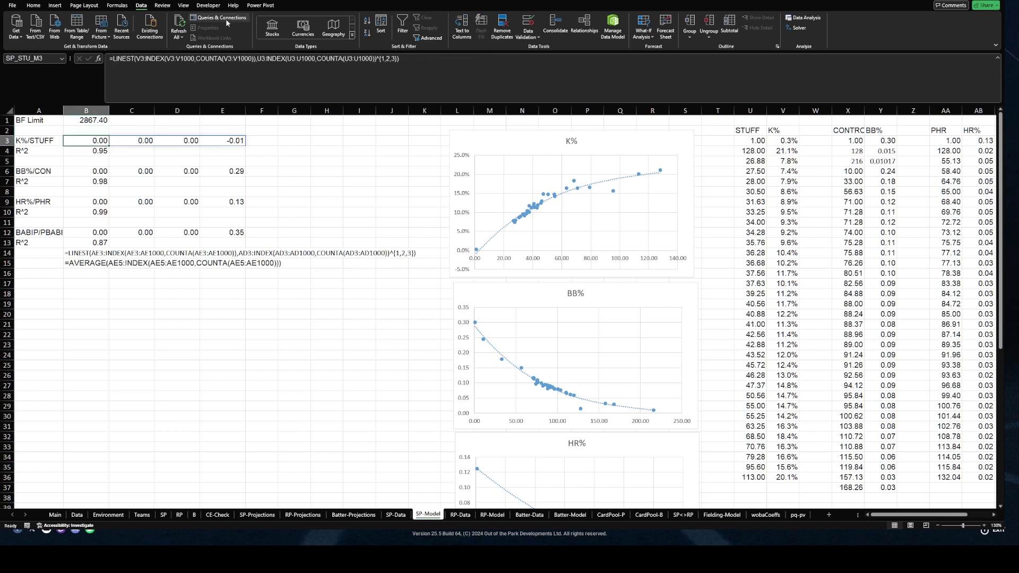
double_click(92, 139)
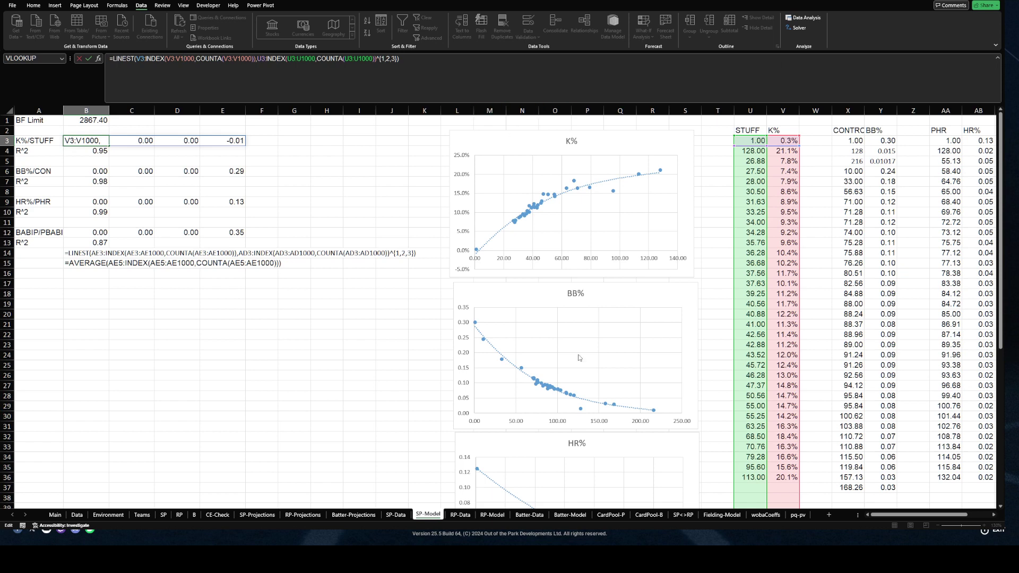
key(Escape)
scroll(572, 203, down, 7)
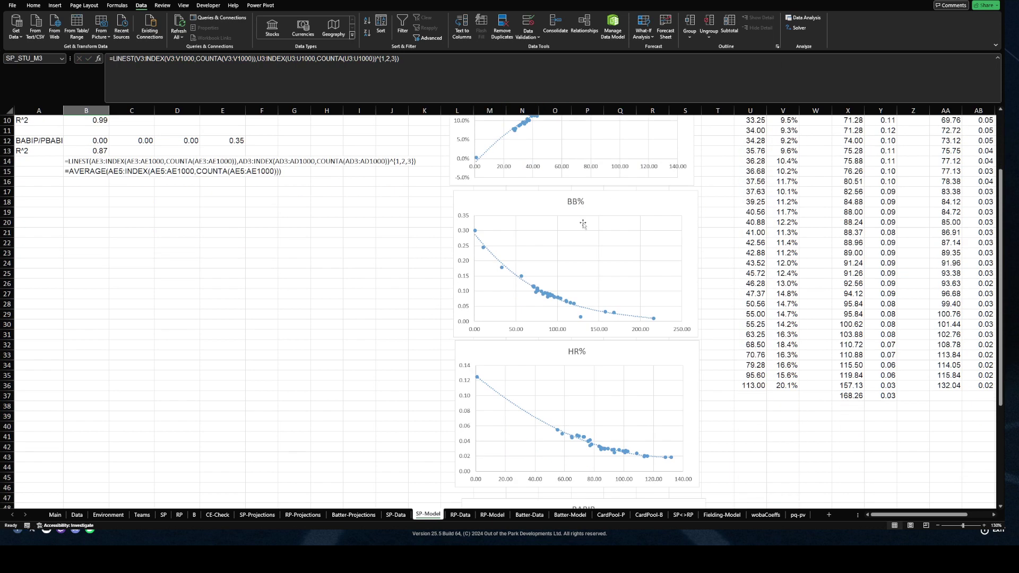
scroll(595, 308, up, 7)
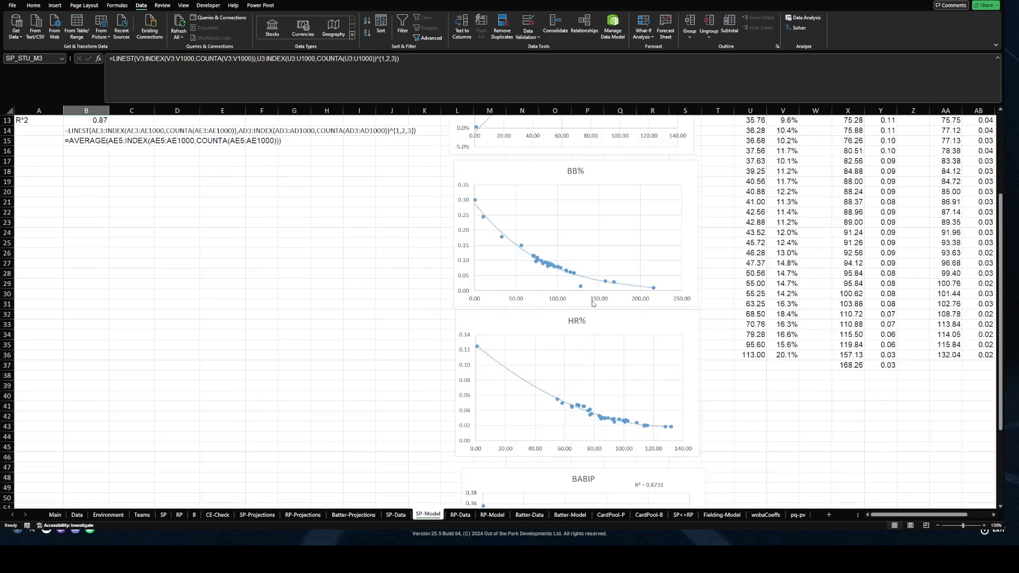
click(281, 419)
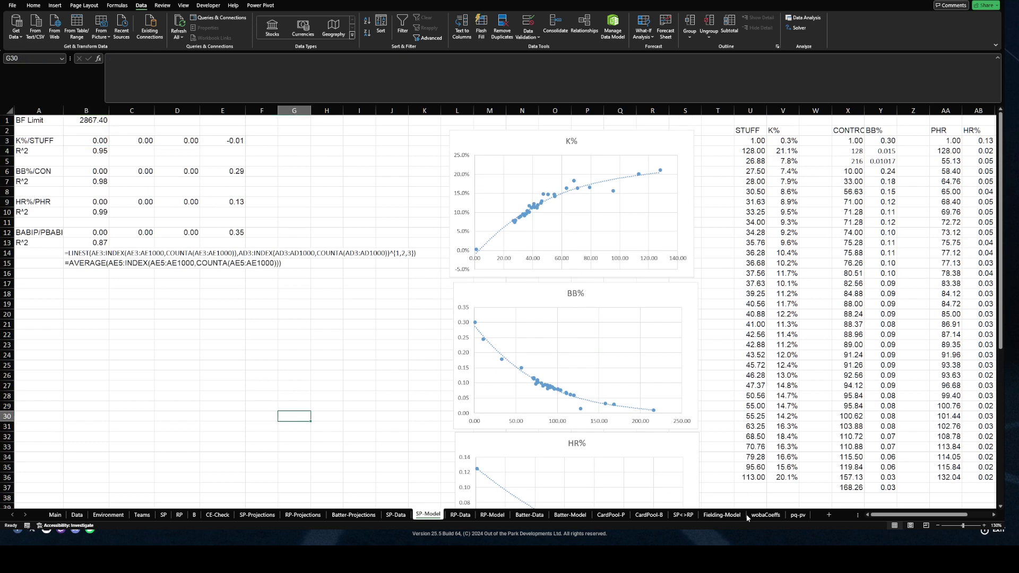
Check the defined name of each K%/STUFF coefficient cell from B3 to E3 and the R^2 formula in B4
click(88, 143)
click(38, 59)
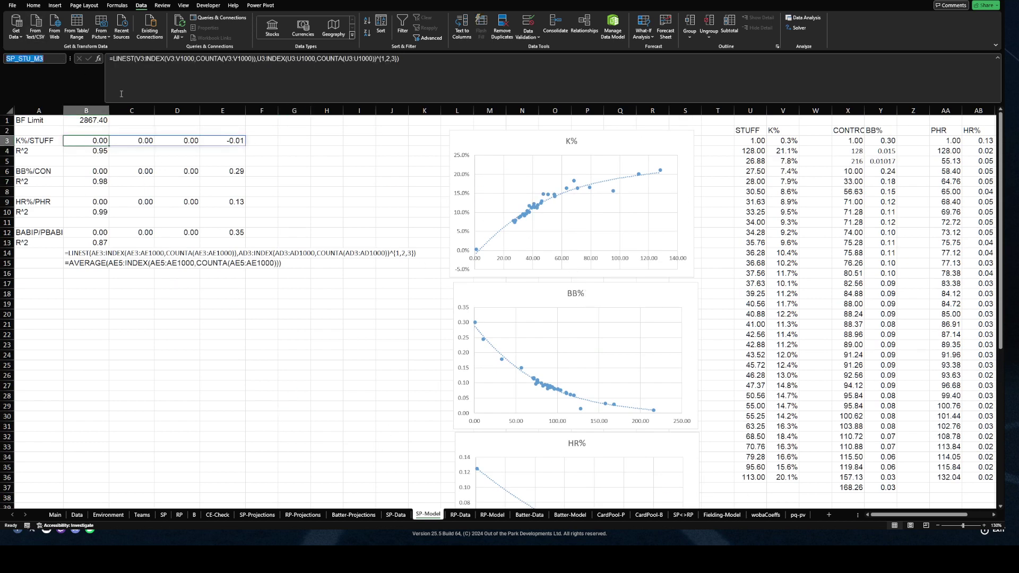
click(133, 142)
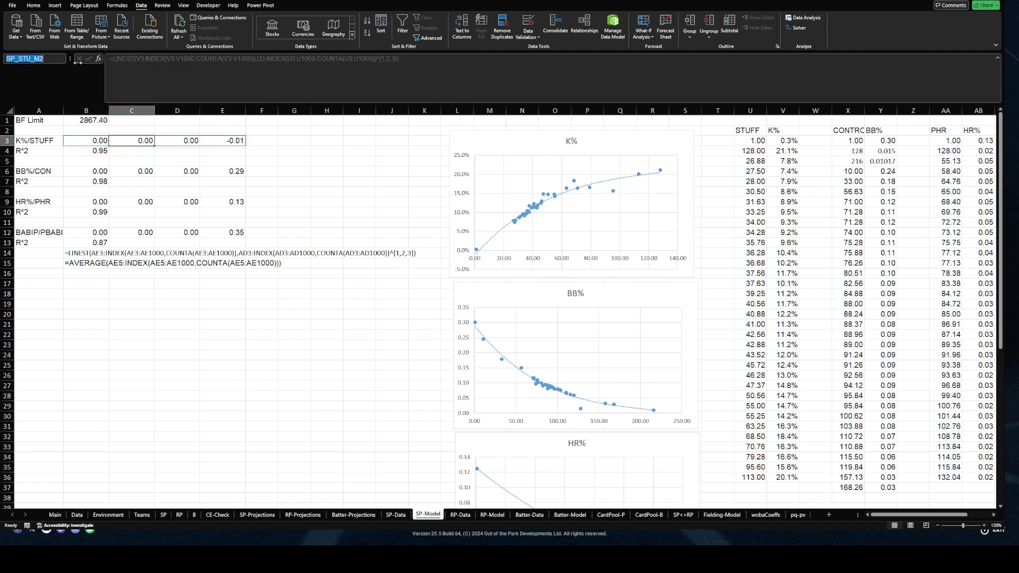
click(177, 141)
click(47, 56)
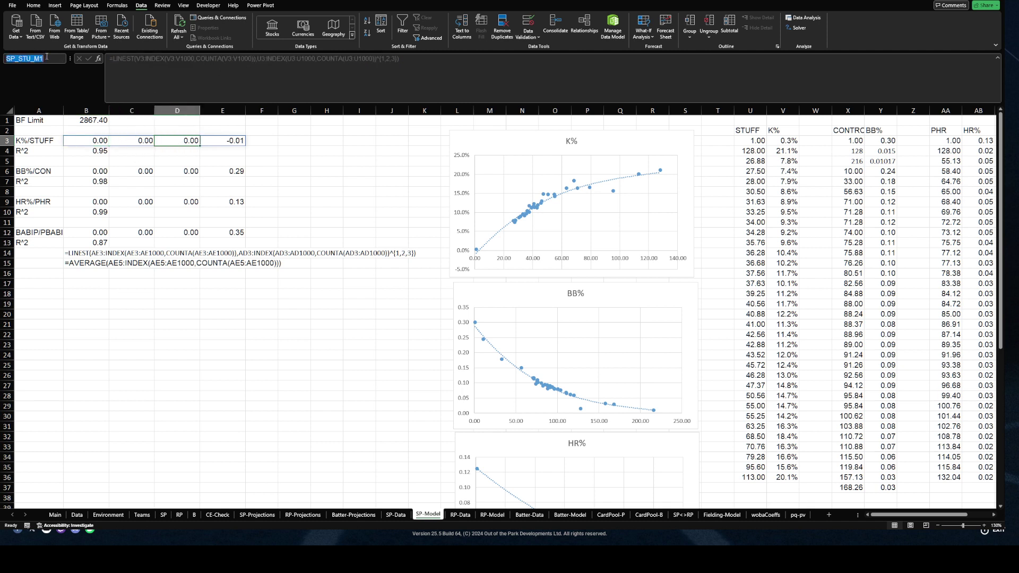
click(214, 146)
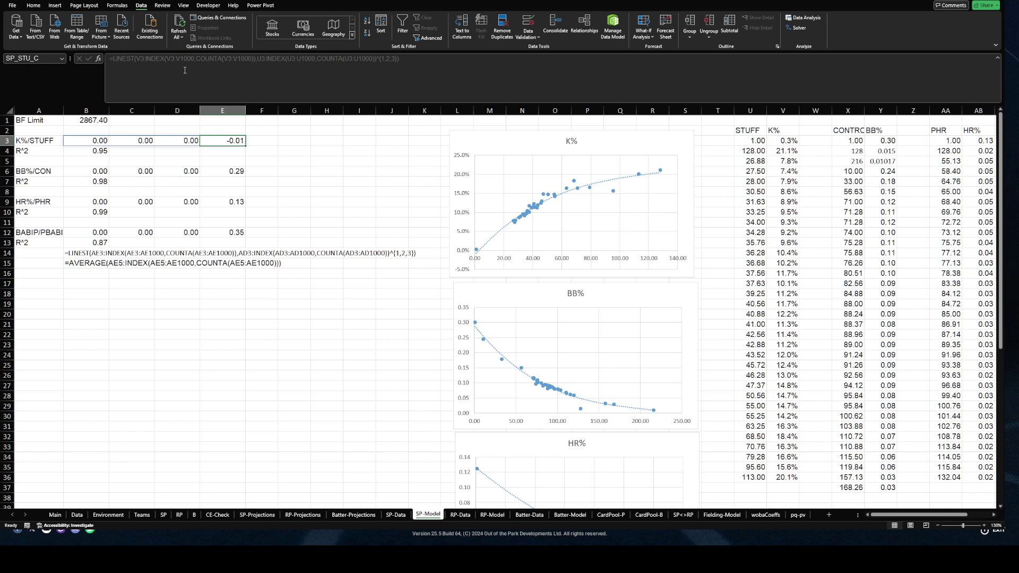
click(98, 253)
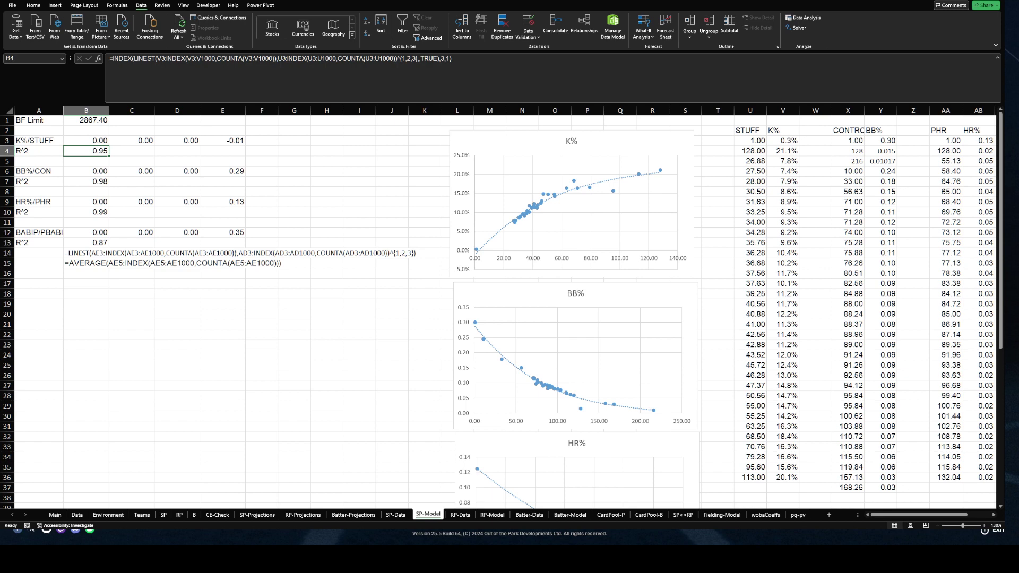
Open the pq-pv sheet and look through its table of parameter names and values
scroll(277, 216, down, 1)
scroll(319, 292, up, 1)
click(798, 515)
drag(64, 148, 134, 287)
click(121, 278)
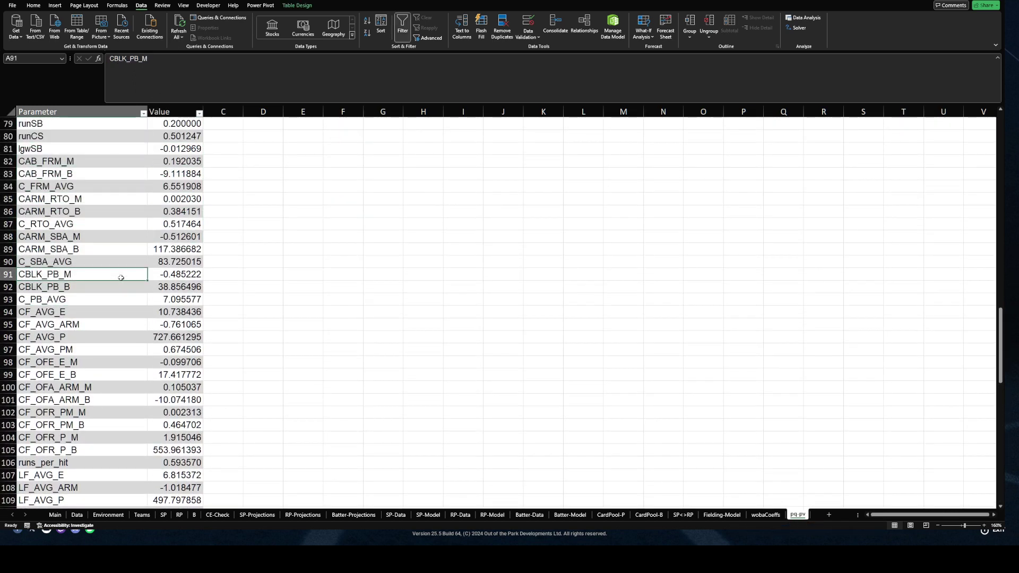
Go to the CardPool-P sheet, show the workbook queries and open pt_card_list_pitchers in the Power Query Editor
click(611, 515)
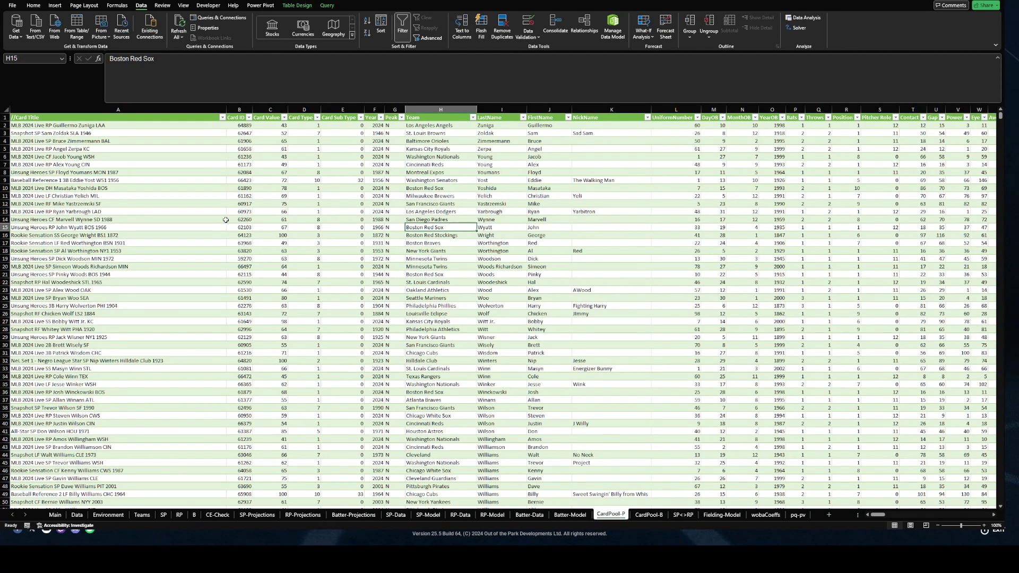
click(218, 18)
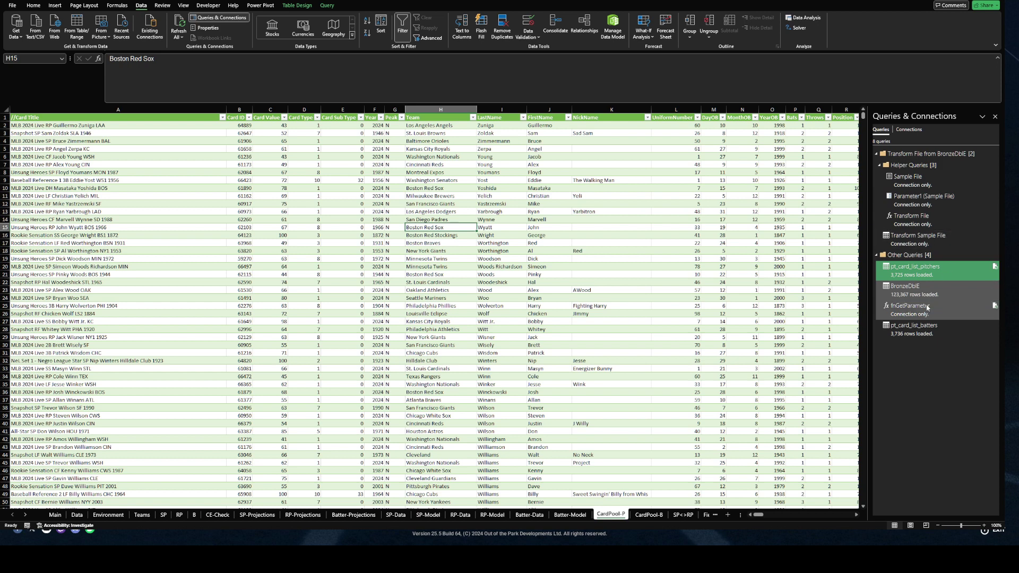
click(931, 266)
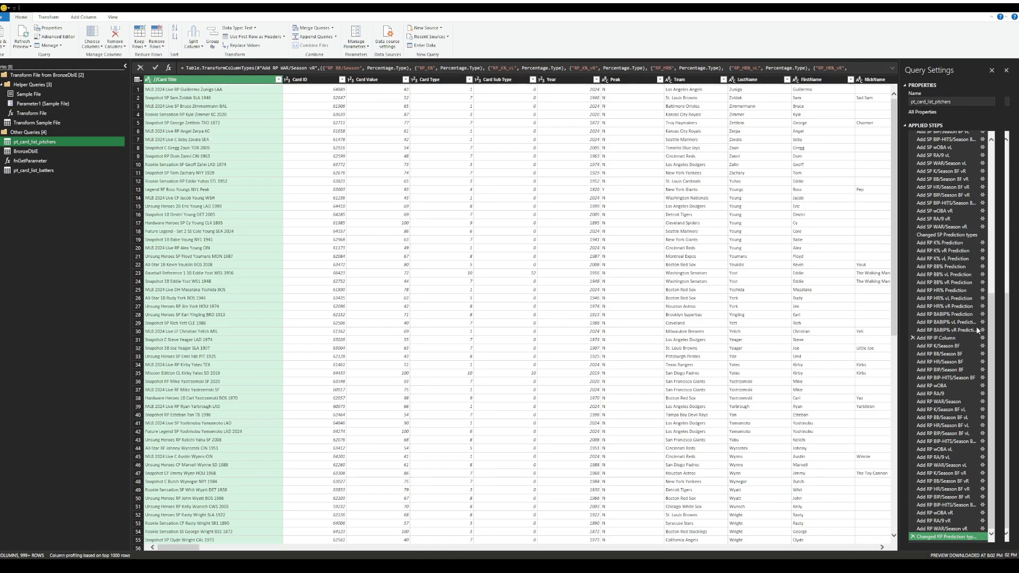
Review the applied steps of the pt_card_list_pitchers query, from Source through the SP and RP prediction columns
scroll(995, 324, up, 7)
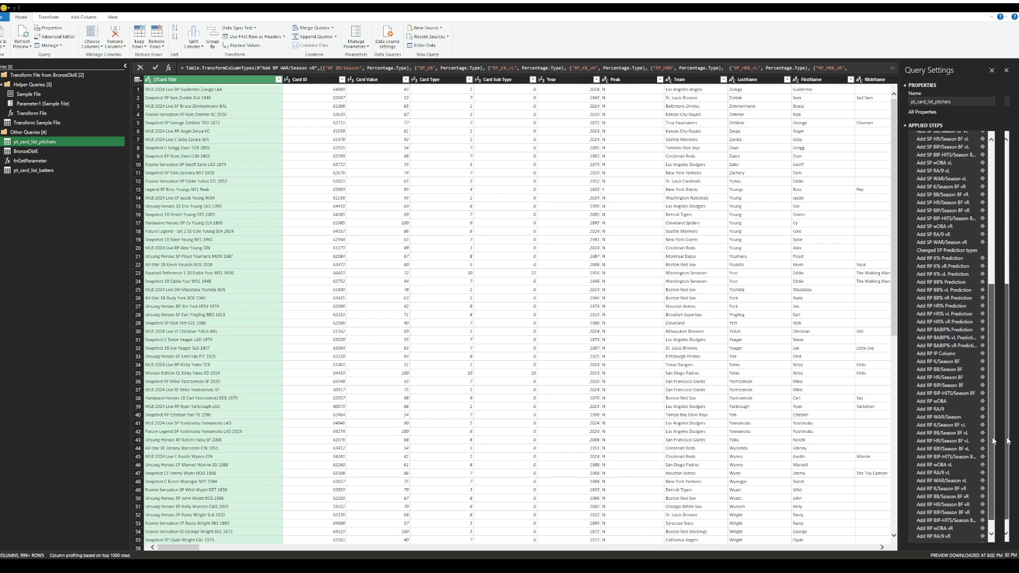
scroll(1003, 372, down, 7)
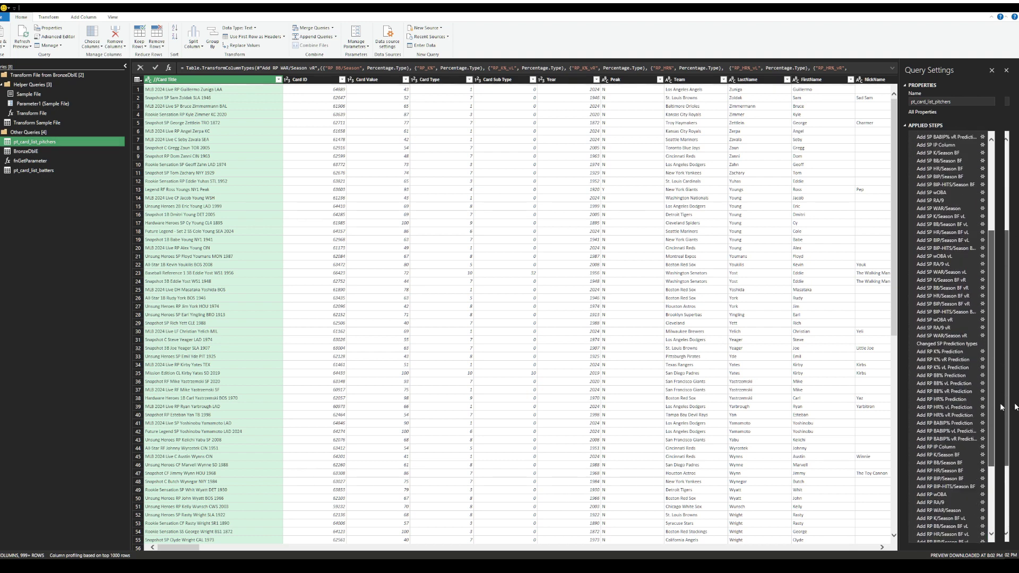
scroll(1003, 470, up, 15)
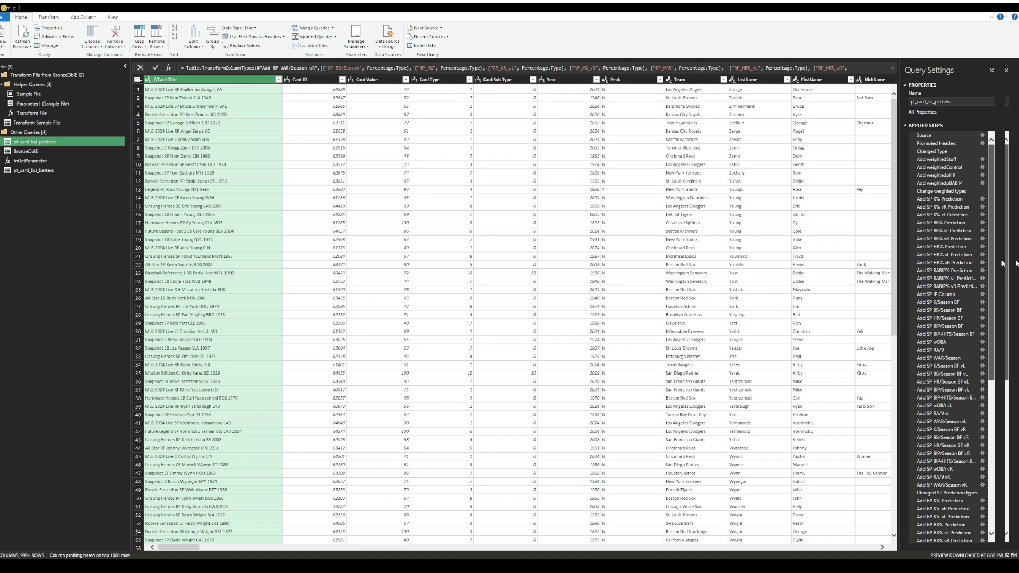
scroll(1004, 361, down, 15)
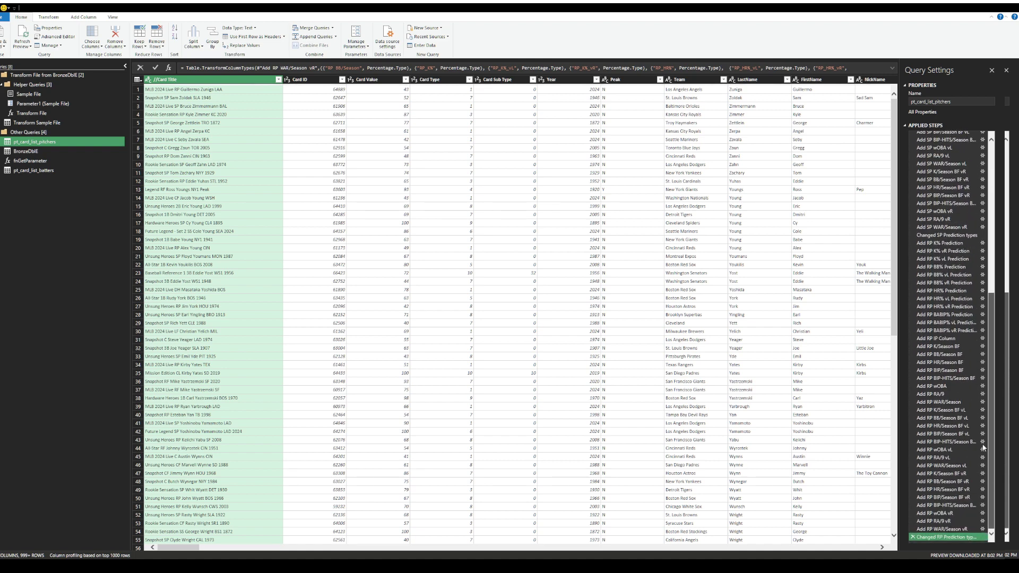
scroll(985, 463, up, 15)
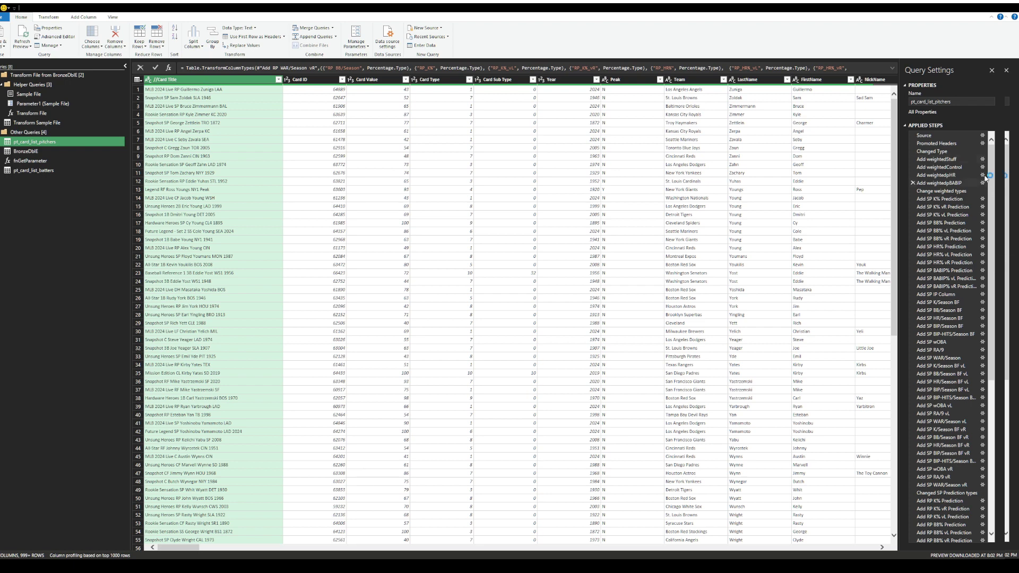
drag(992, 167, 983, 136)
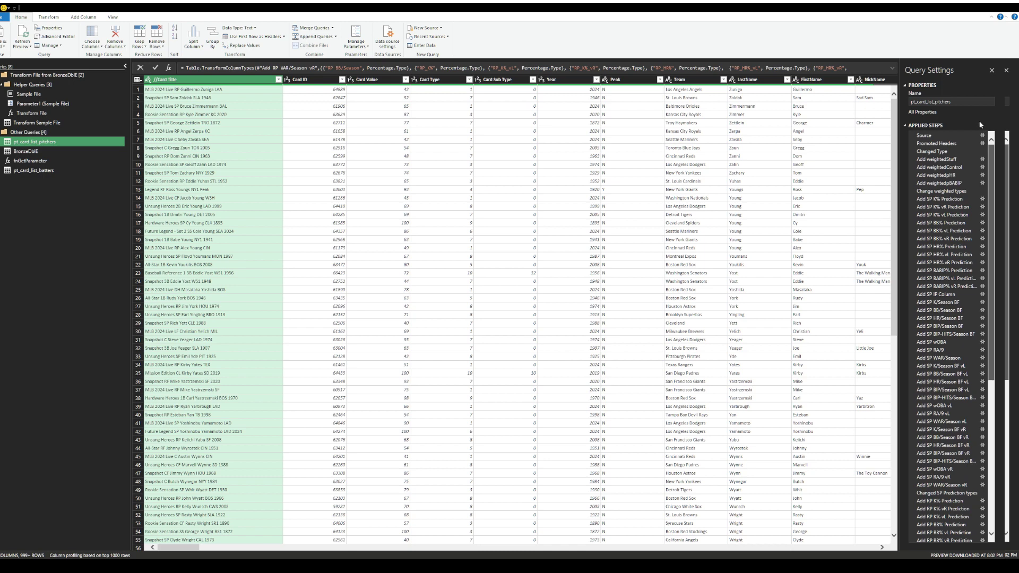
scroll(948, 319, down, 10)
Open the pt_card_list_pitchers code in the Advanced Editor and examine how the weighted rating and prediction columns call fnGetParameter
click(948, 537)
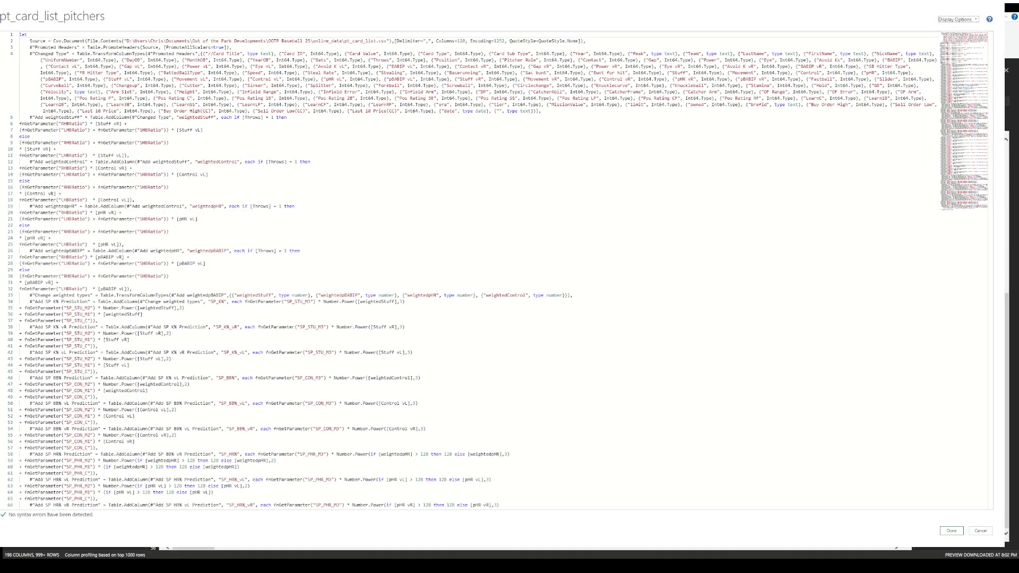
scroll(500, 271, down, 15)
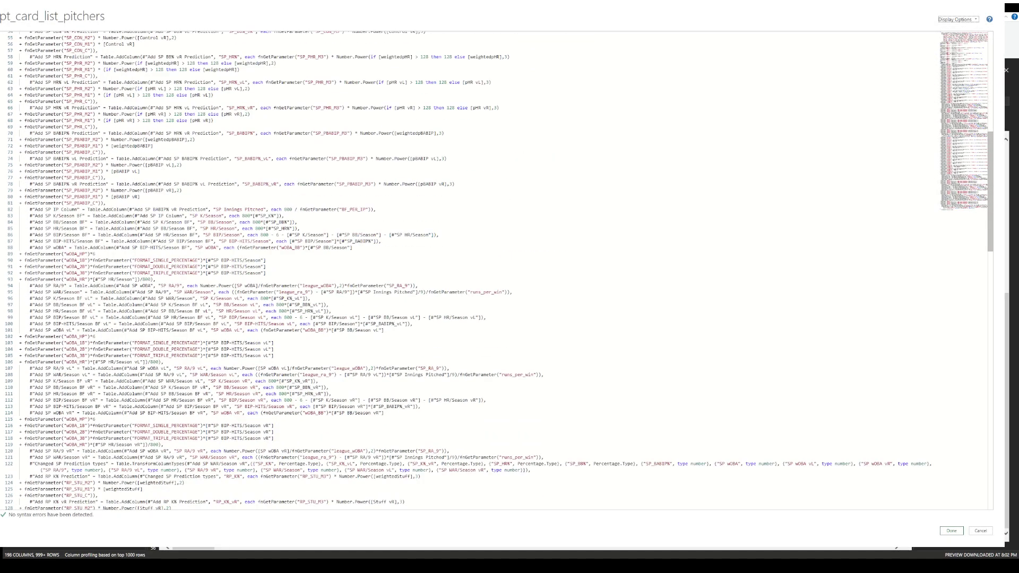
scroll(501, 271, down, 20)
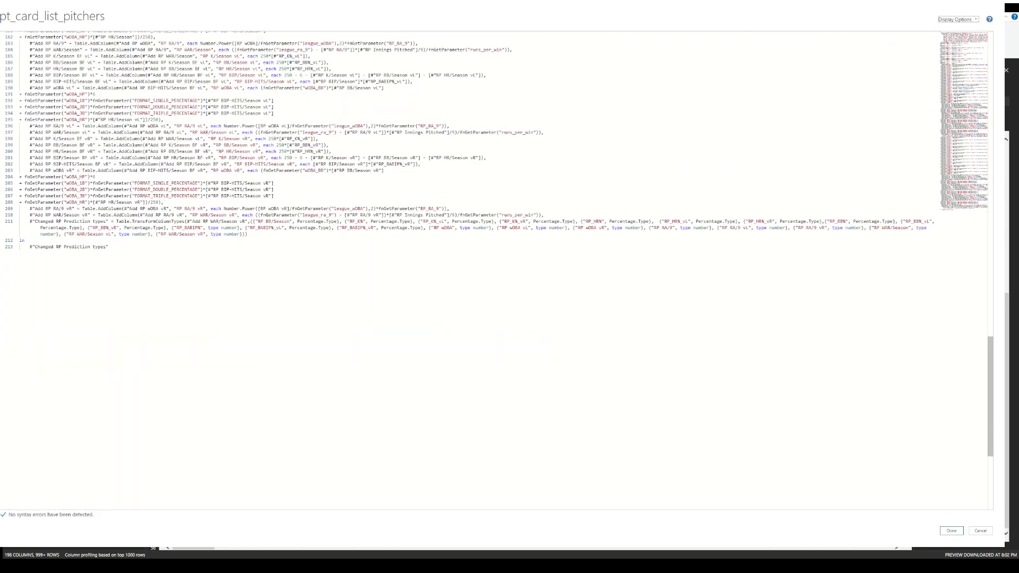
scroll(501, 271, up, 10)
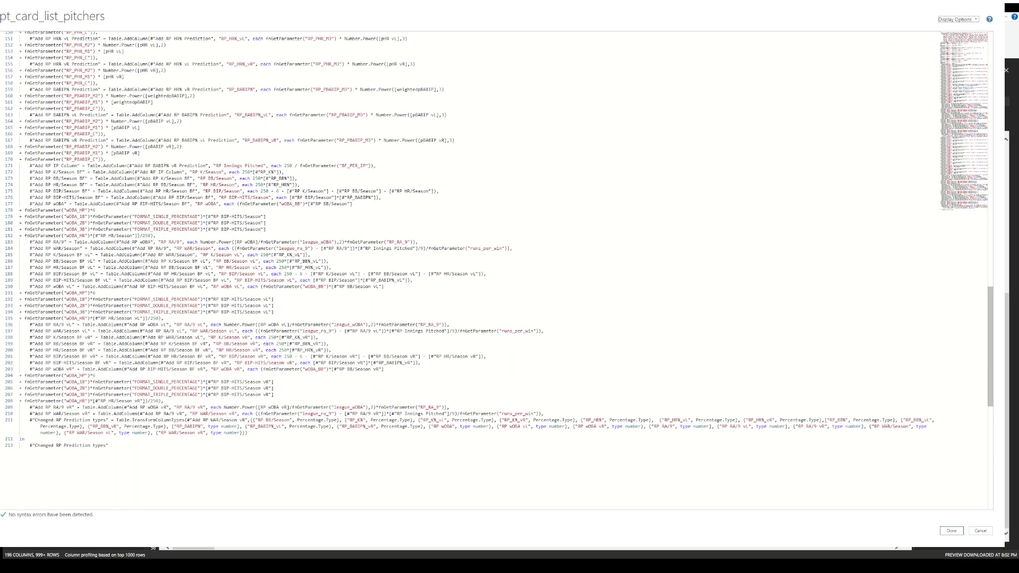
scroll(501, 271, up, 15)
scroll(501, 271, down, 12)
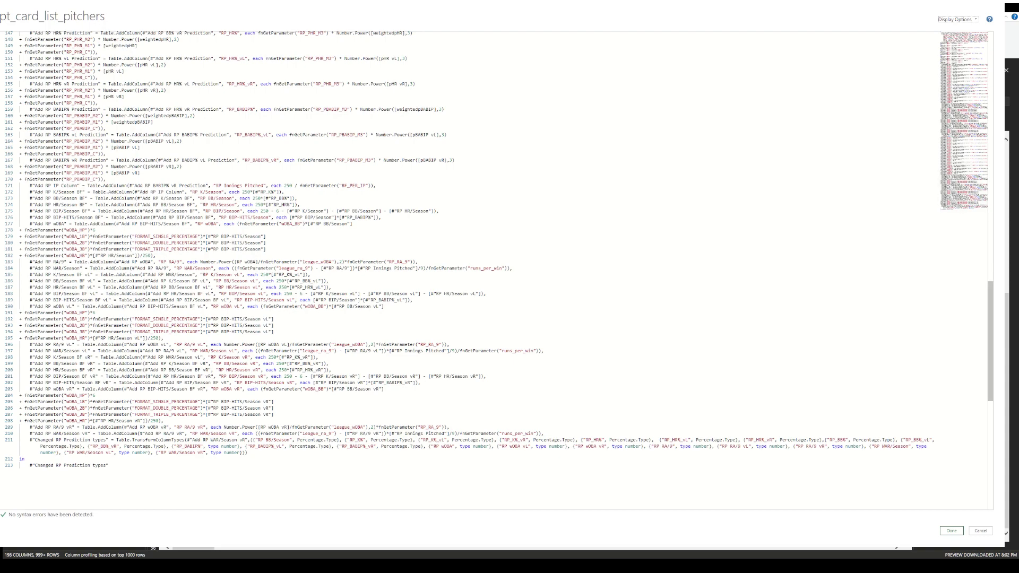
scroll(496, 265, up, 16)
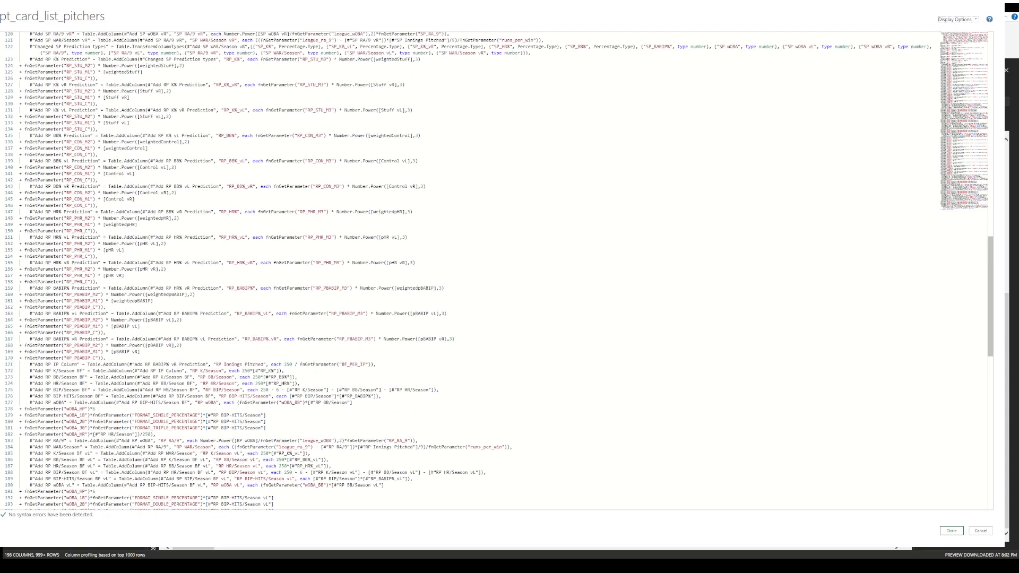
scroll(496, 266, up, 20)
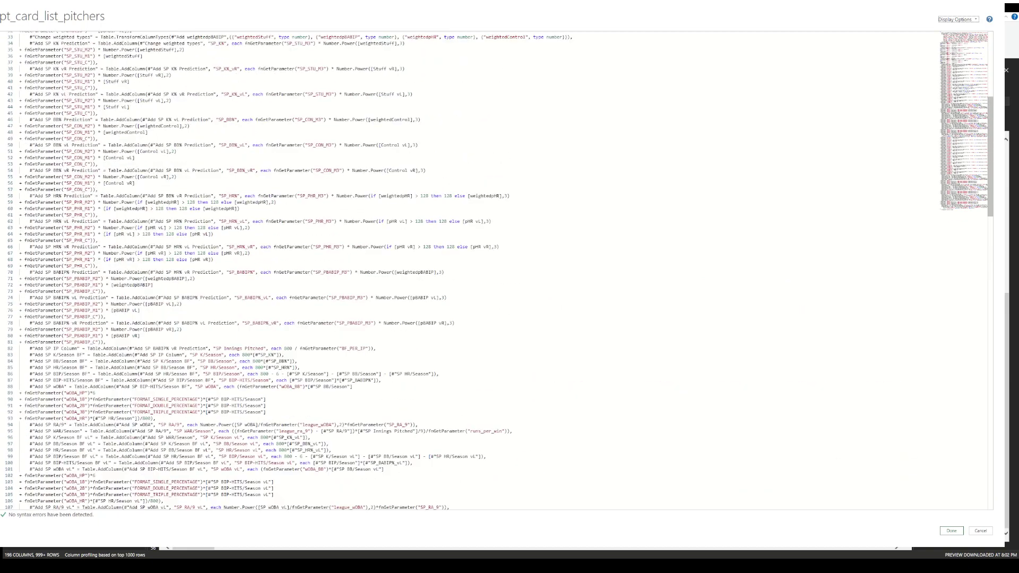
scroll(496, 265, up, 4)
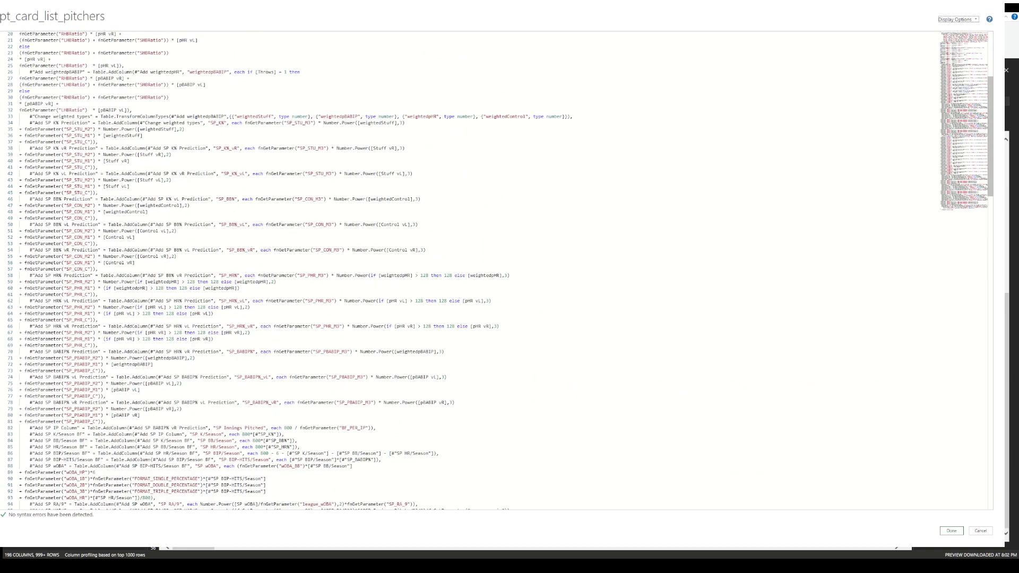
scroll(497, 266, up, 6)
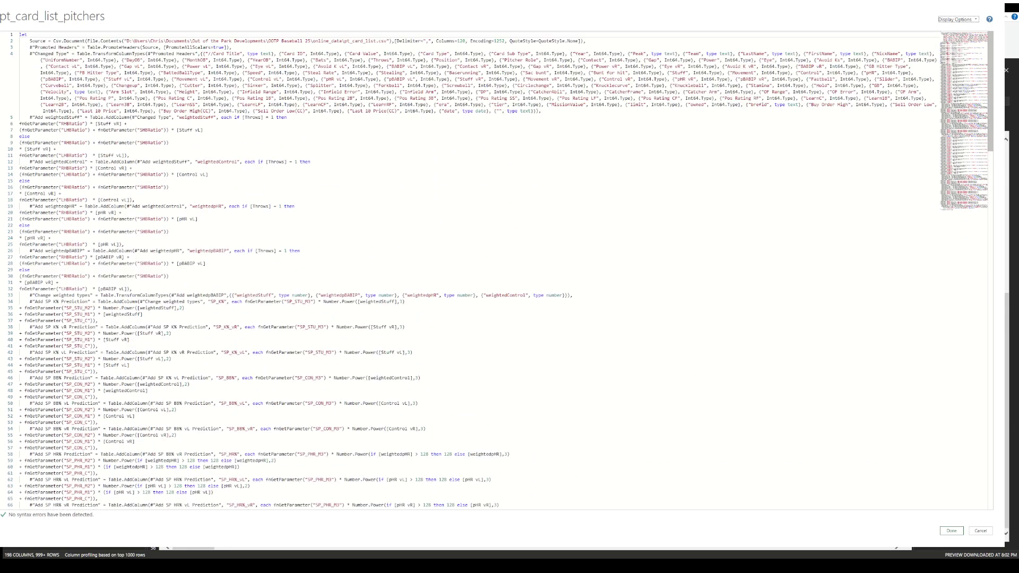
double_click(116, 131)
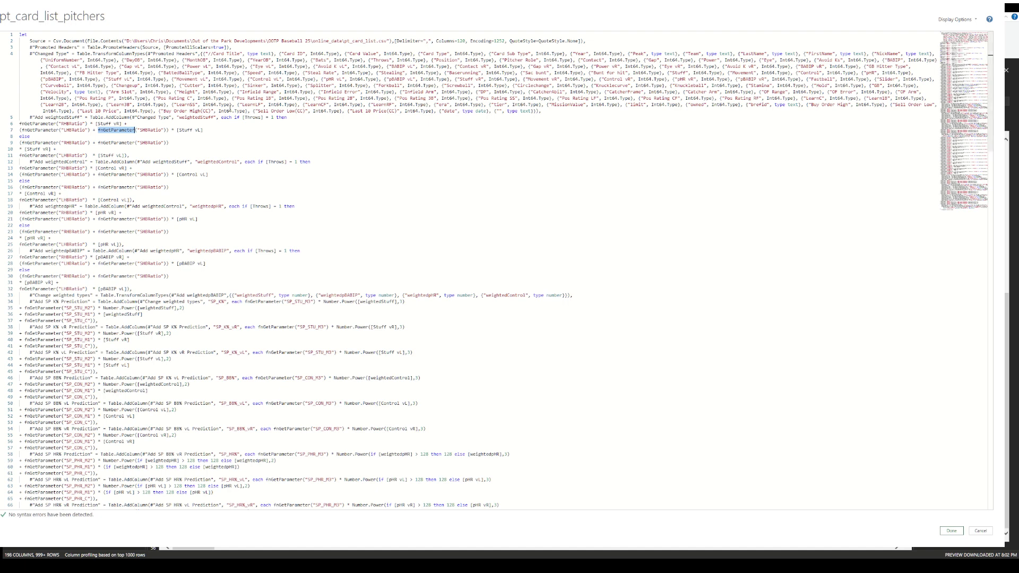
click(142, 120)
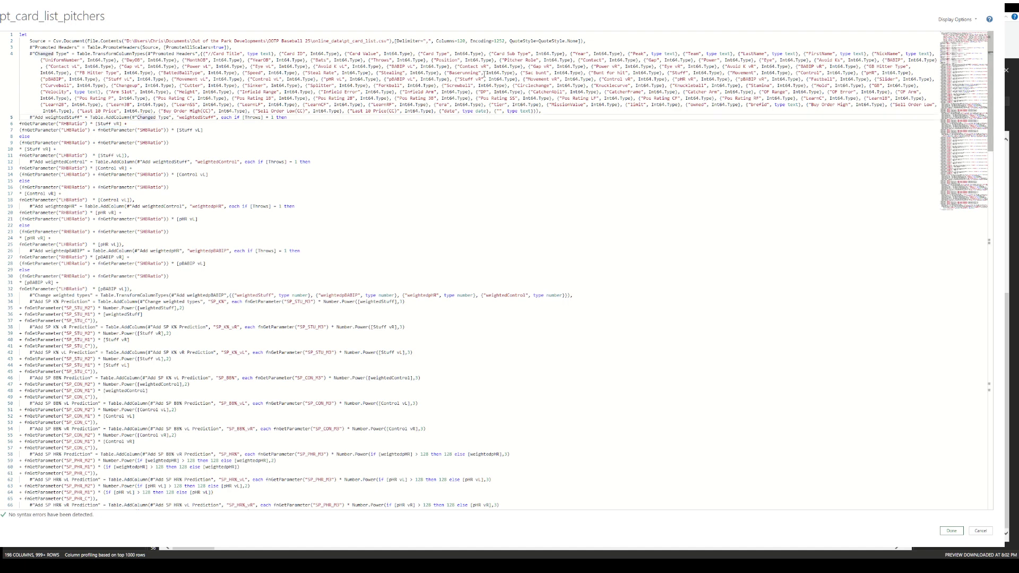
Insert a line above the weightedStuff step that defines the variable SHBRatio = fnGetParameter("SHBRatio")
click(29, 117)
key(Return)
text(SHBRatio =)
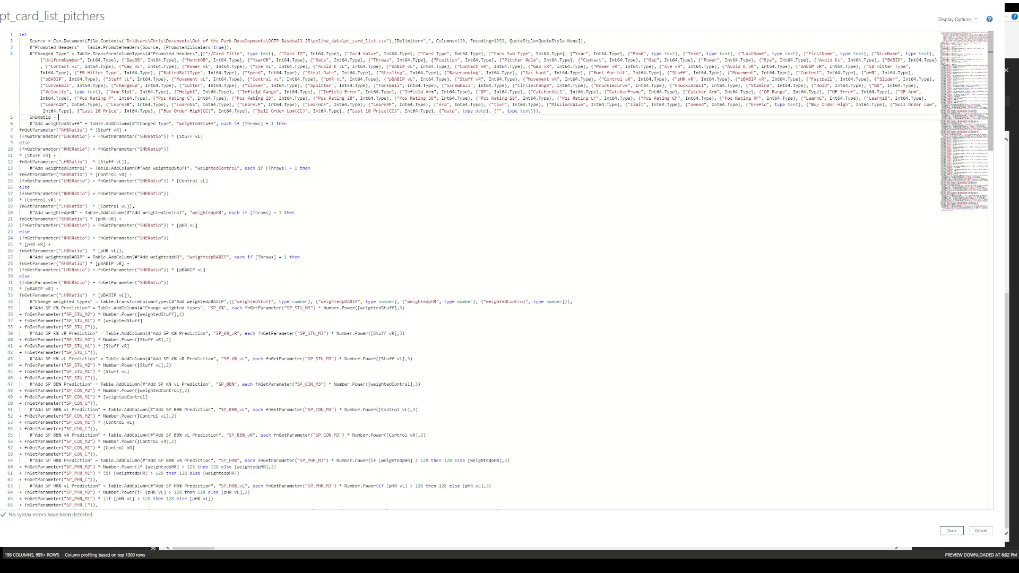
double_click(116, 136)
key(ctrl+shift+Right)
key(ctrl+shift+Right)
key(ctrl+shift+Right)
key(shift+Left)
key(ctrl+c)
key(Up)
key(Up)
key(Up)
key(ctrl+v)
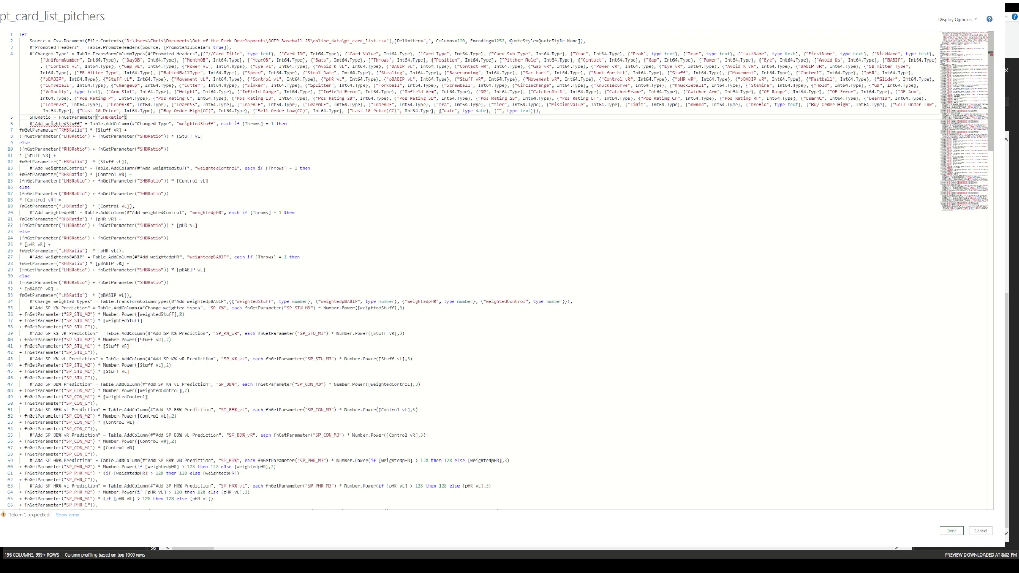
Define the variable RHBRatio = fnGetParameter("RHBRatio") on a new line below SHBRatio
key(Return)
text(RHBRatio =)
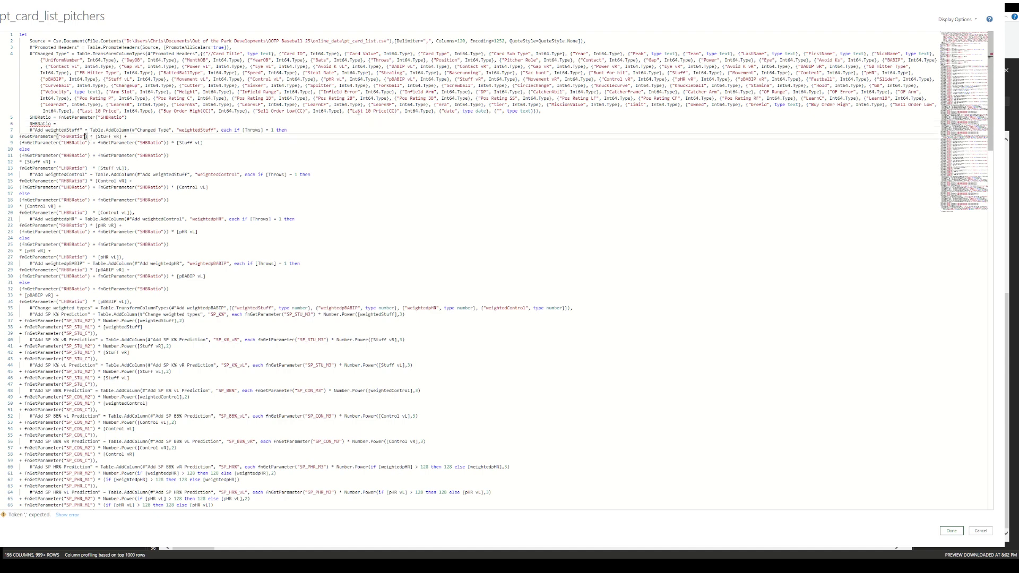
drag(88, 137, 19, 136)
key(ctrl+c)
click(58, 124)
key(ctrl+v)
Define the variable LHBRatio = fnGetParameter("LHBRatio") on a new line below RHBRatio, reusing the call from the weightedStuff formula
key(Return)
text(LHBRatio)
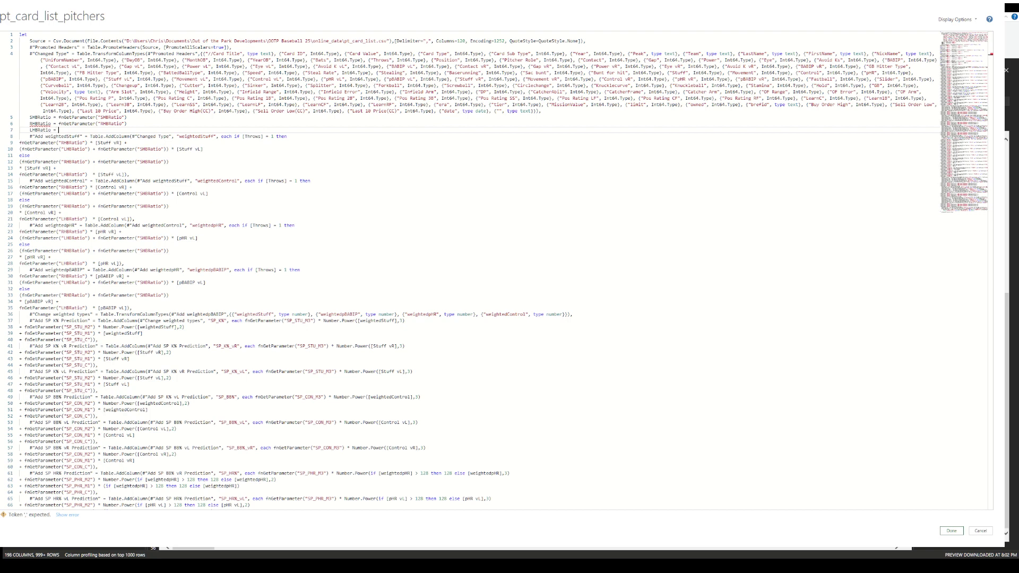
click(89, 149)
key(ctrl+shift+Left)
key(ctrl+shift+Left)
key(ctrl+shift+Left)
key(ctrl+shift+Left)
key(ctrl+c)
key(Up)
key(Up)
key(Up)
key(End)
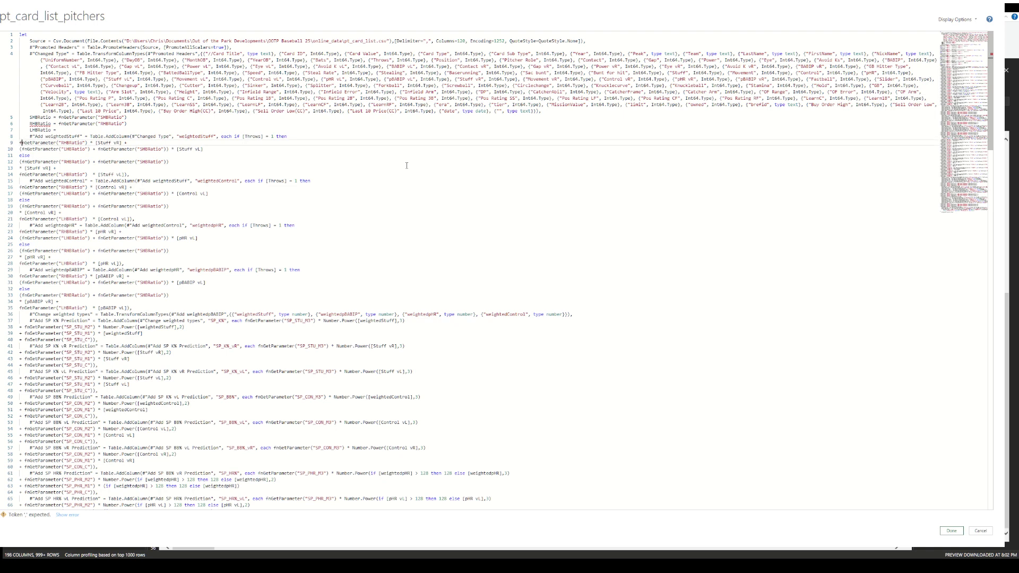
key(ctrl+v)
End the LHBRatio, RHBRatio and SHBRatio variable definitions with commas
text(,)
key(Up)
text(,)
key(Up)
text(,)
Replace the fnGetParameter("RHBRatio") call that multiplies [Stuff vR] in the first branch of weightedStuff with SHBRatio
key(Down)
key(Down)
key(Down)
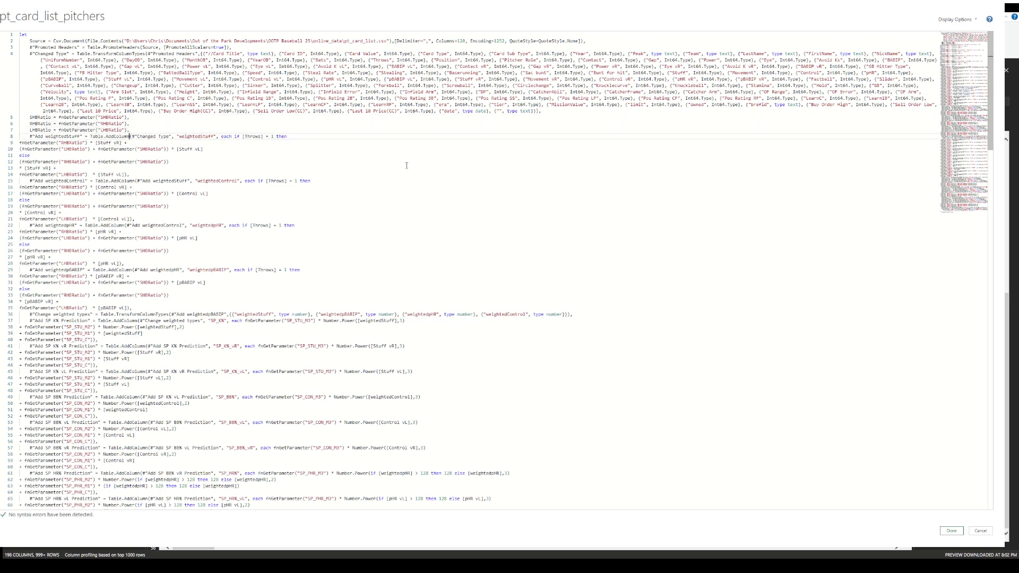
key(Down)
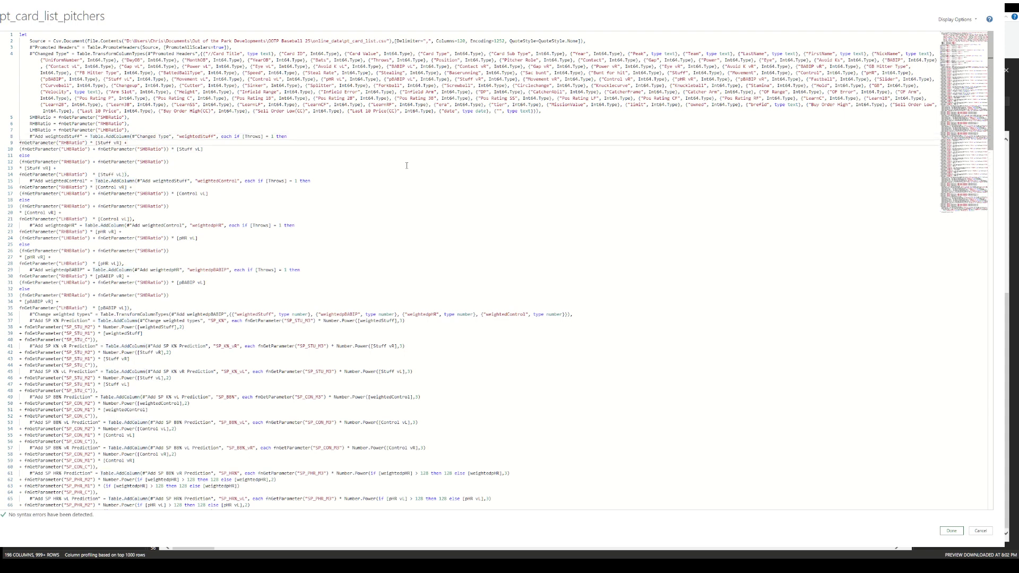
key(Left)
key(Left)
key(Left)
key(Left)
key(Left)
key(Left)
key(Left)
key(Left)
key(ctrl+shift+Left)
key(ctrl+shift+Left)
key(ctrl+shift+Left)
key(ctrl+shift+Left)
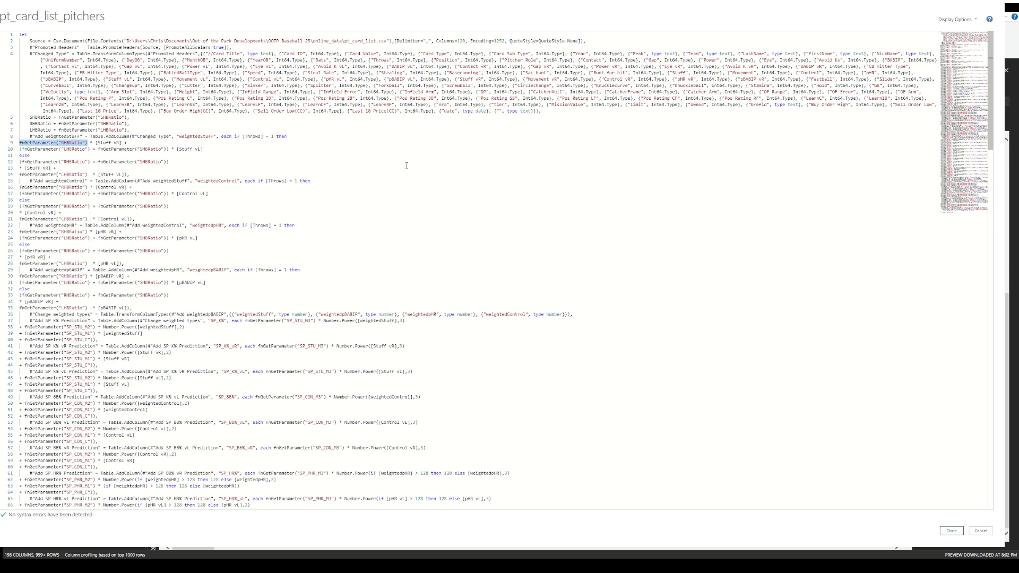
text(SHBR)
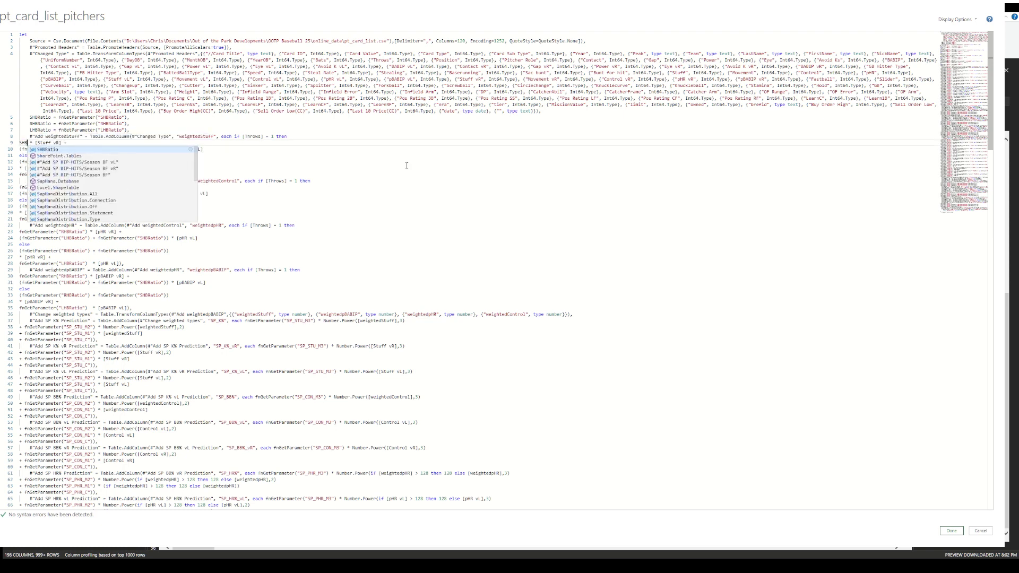
text(atio)
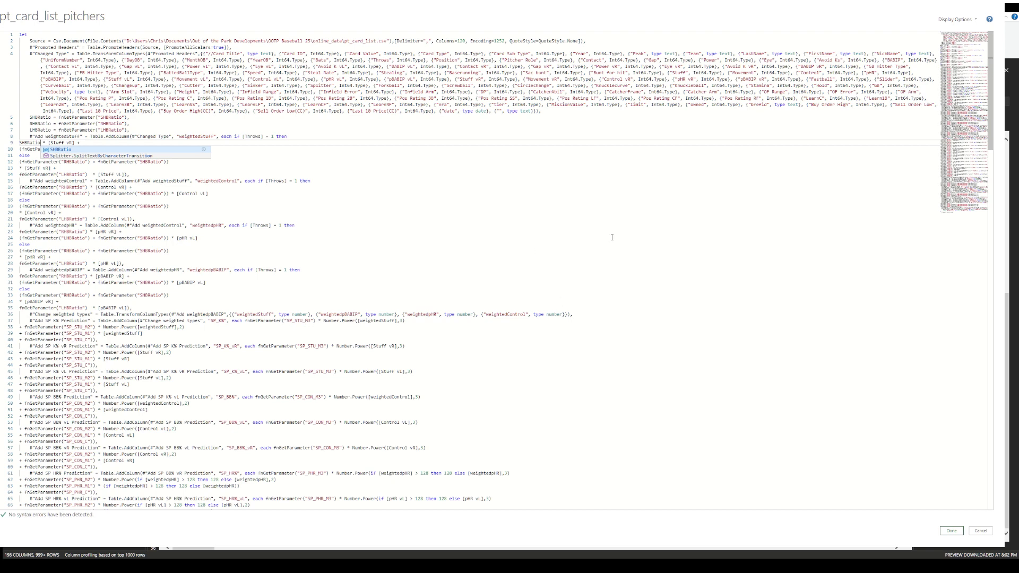
click(253, 225)
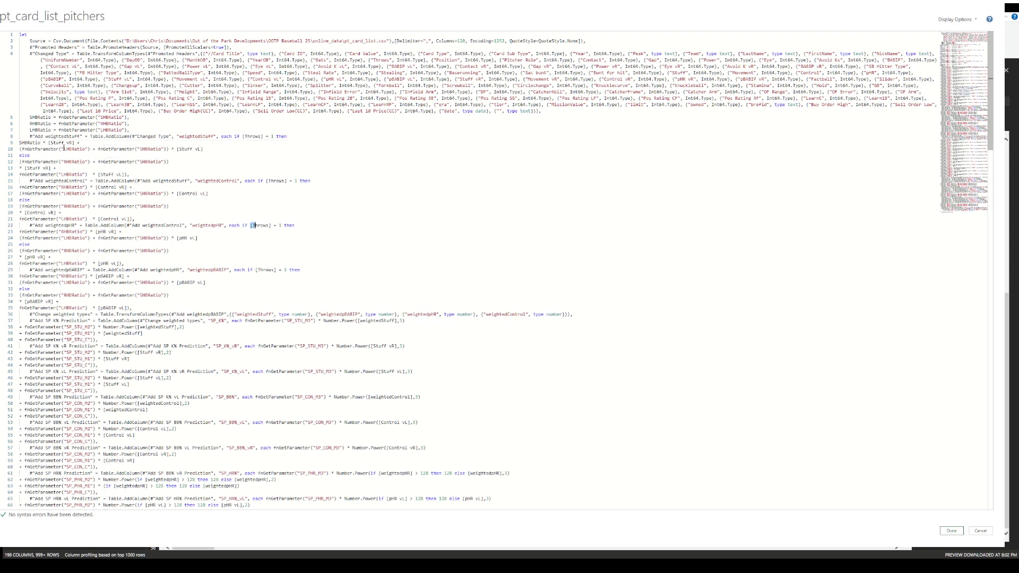
Replace the remaining ratio fnGetParameter calls from weightedStuff through weightedpBABIP with the variables RHBRatio, LHBRatio and SHBRatio
drag(20, 149, 188, 309)
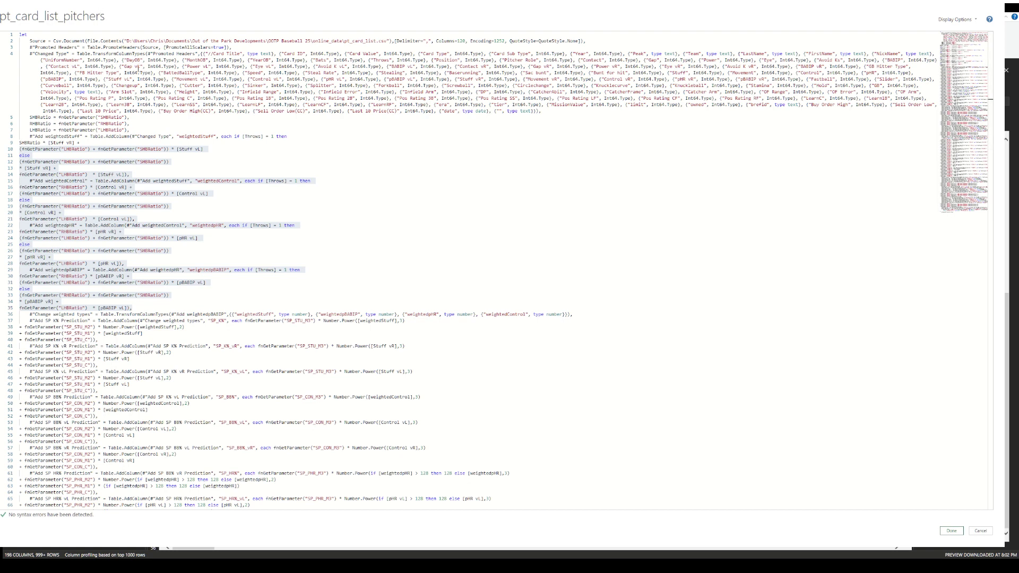
drag(135, 308, 18, 149)
key(ctrl+v)
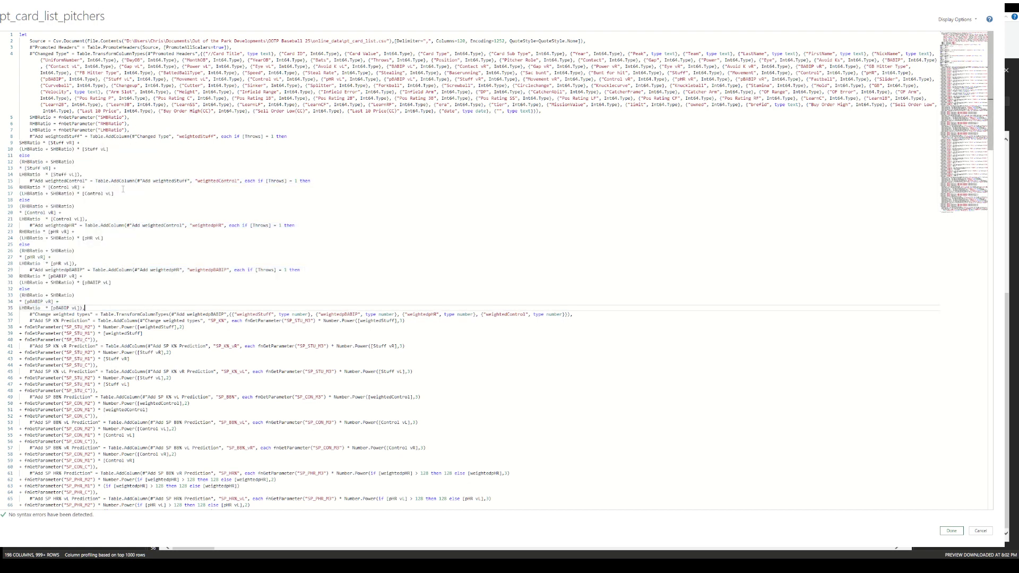
Put each branch formula of the weightedStuff step on a single line and indent both formulas and the else
click(127, 147)
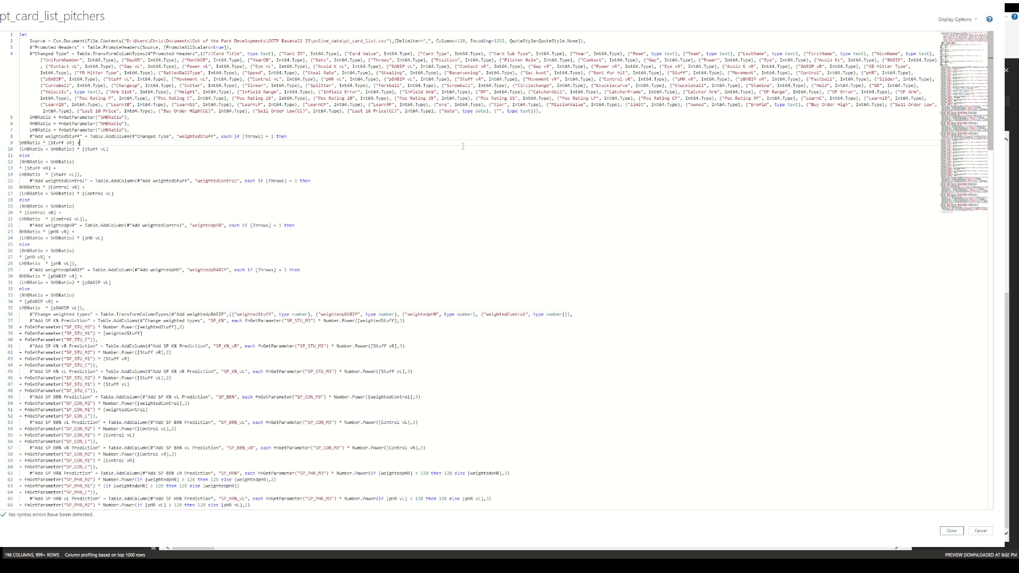
key(Delete)
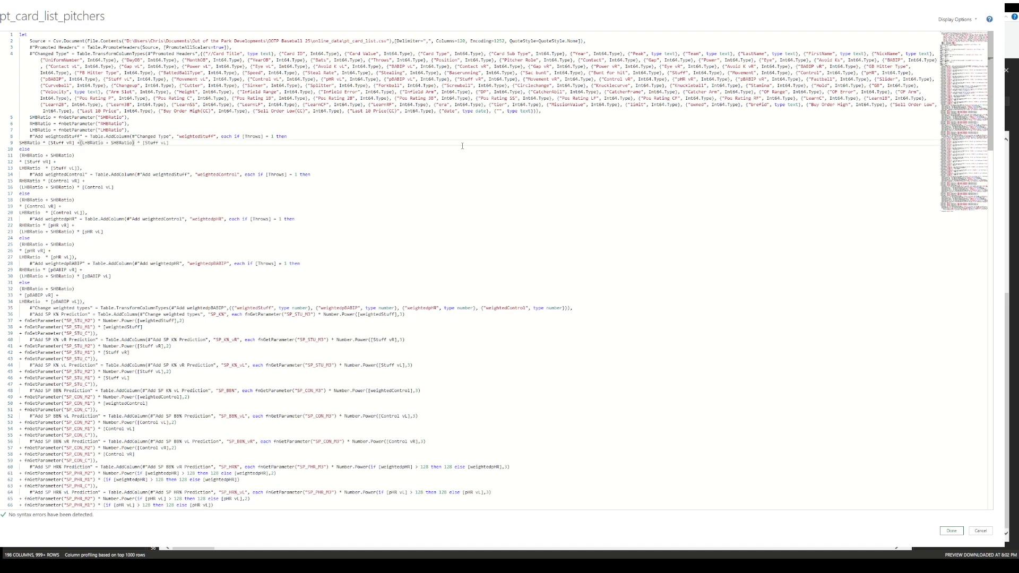
key(Home)
key(Down)
key(Home)
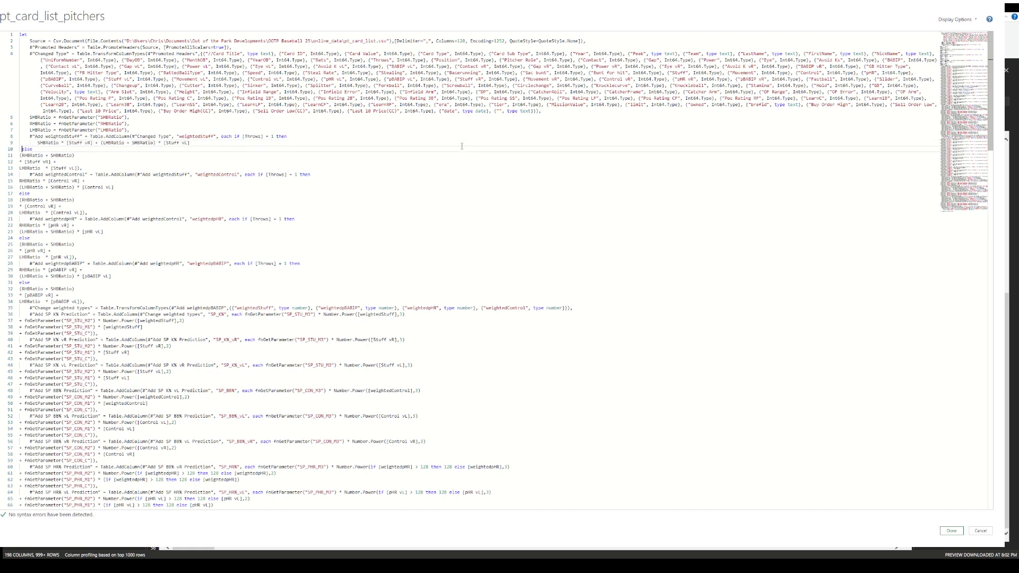
key(Down)
key(Home)
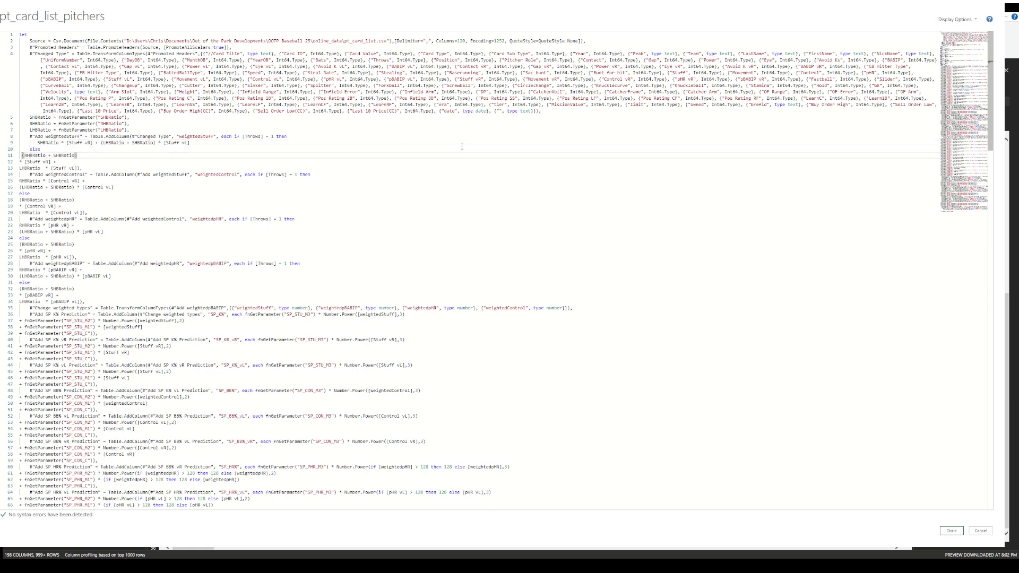
key(Down)
key(Home)
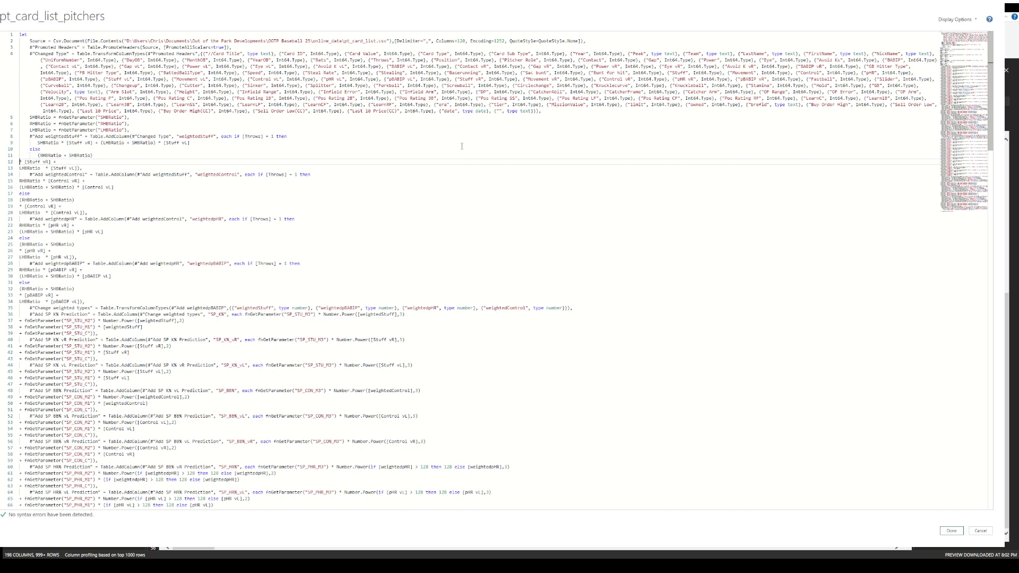
key(BackSpace)
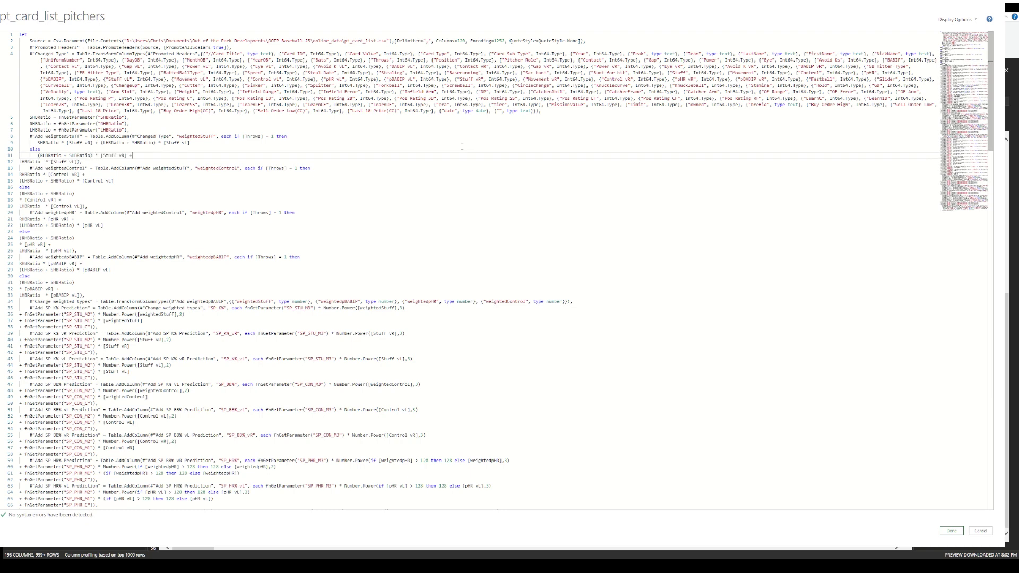
key(Delete)
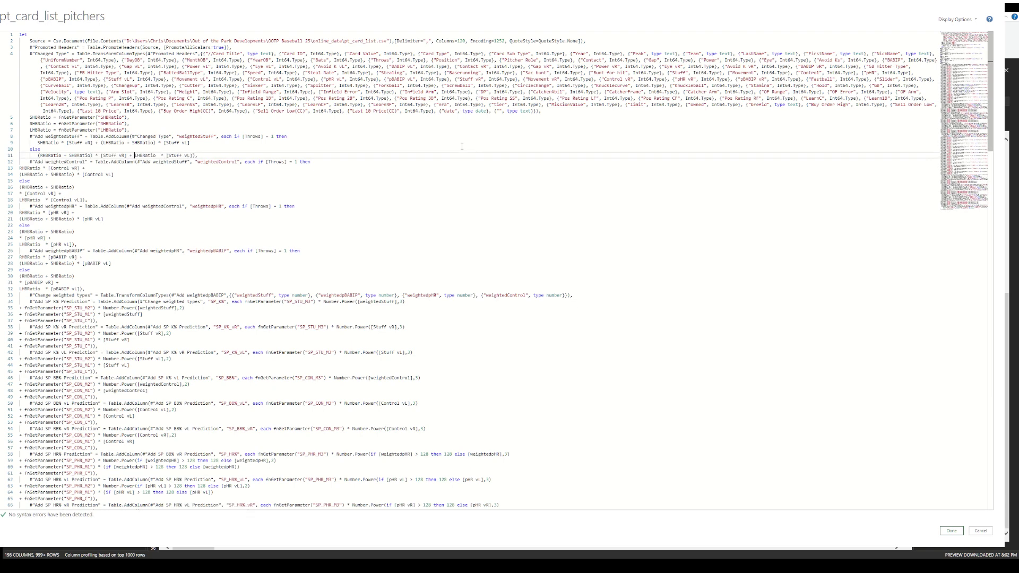
Put each branch formula of the weightedControl step on a single line and indent both formulas and the else
key(Down)
key(Down)
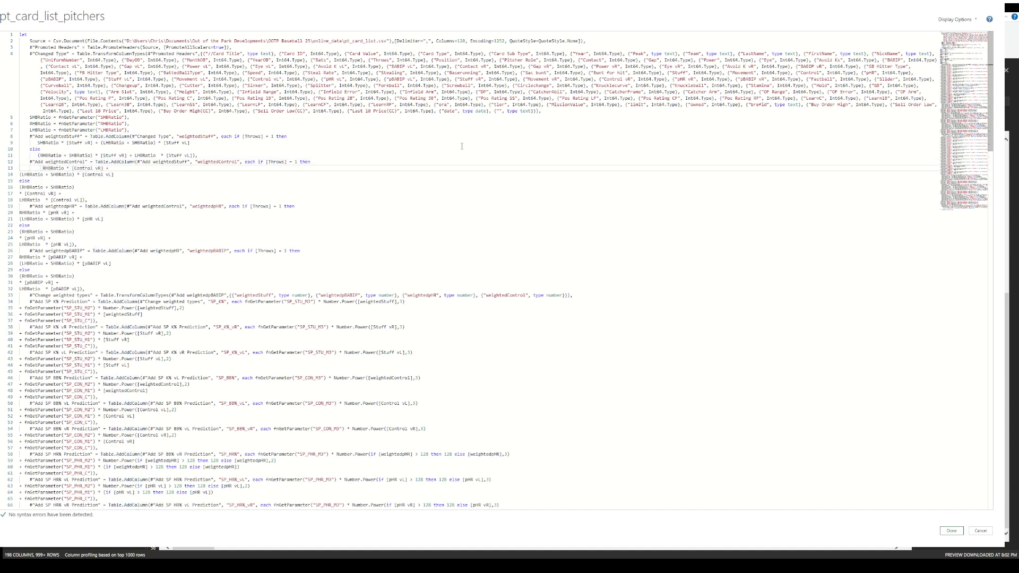
key(BackSpace)
key(Delete)
key(Down)
key(Home)
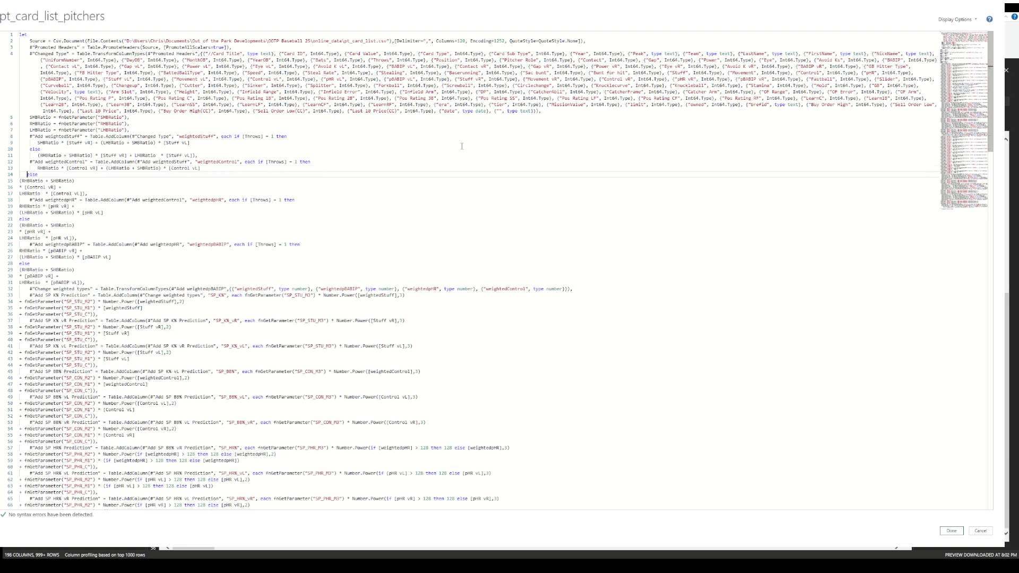
key(Down)
key(Home)
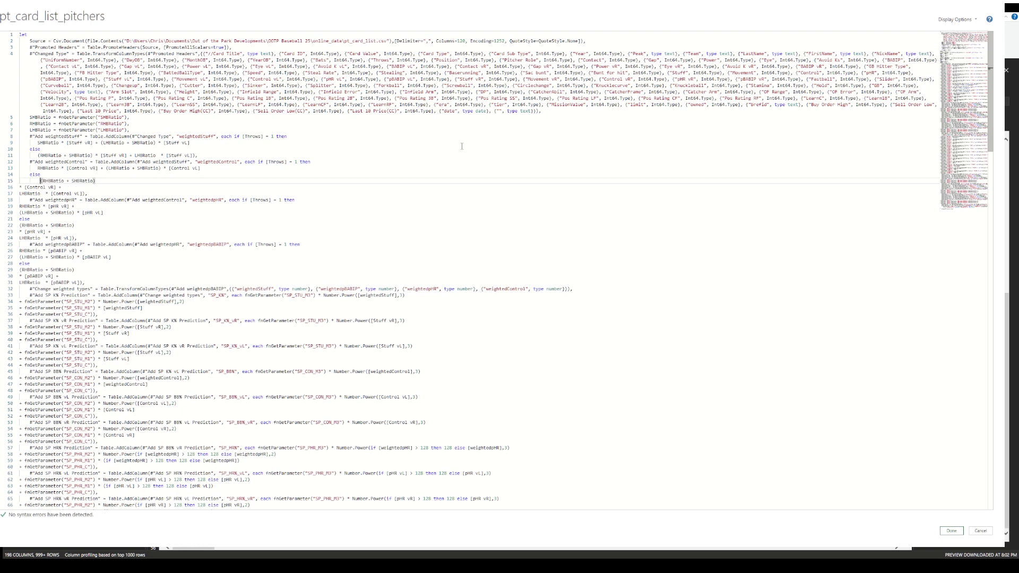
key(End)
key(Delete)
key(End)
key(Delete)
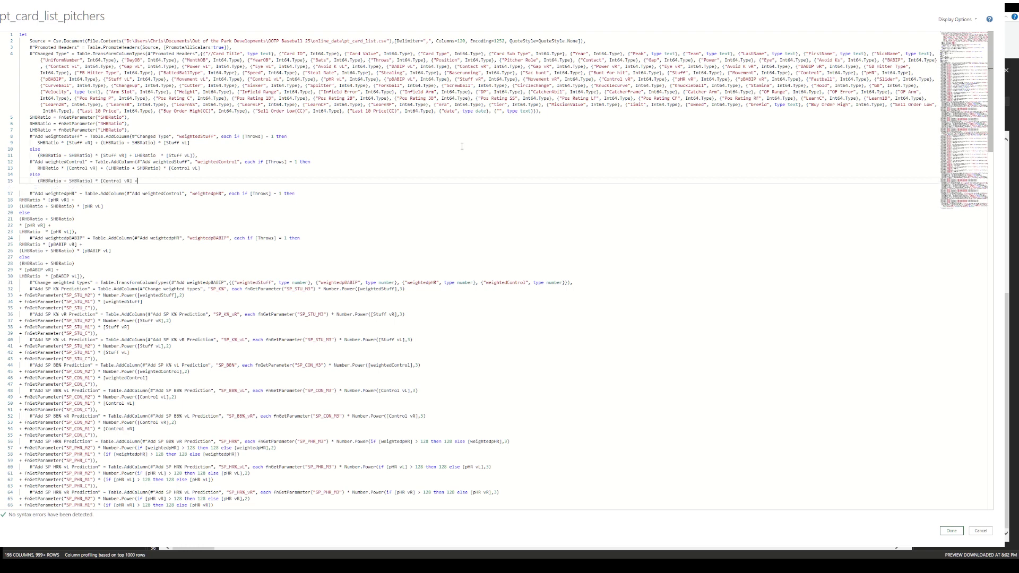
Join the then-branch formula of the weightedpHR step into one indented line
key(Down)
key(Down)
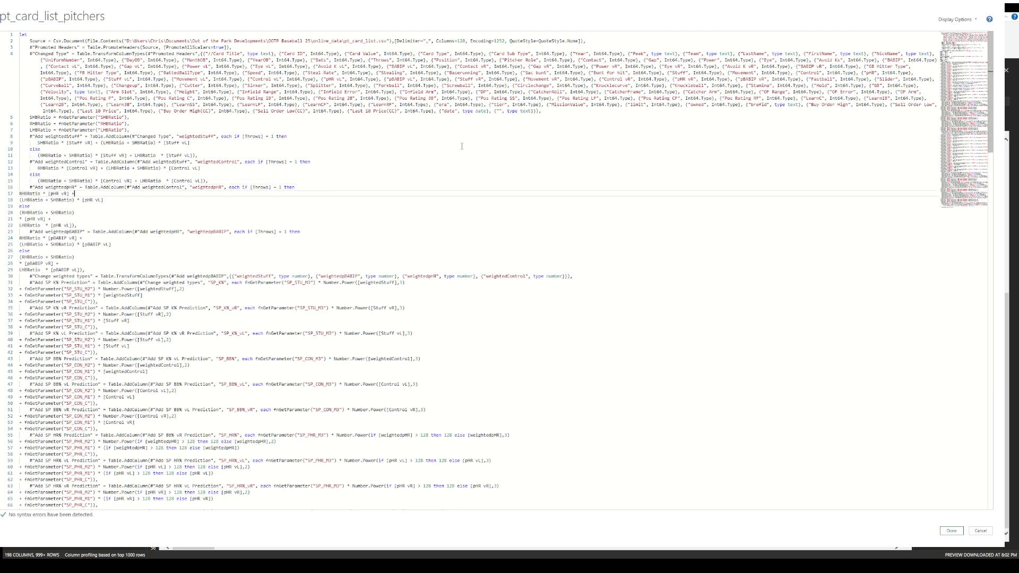
key(Home)
key(Tab)
key(Tab)
key(Delete)
Indent the else of the weightedpHR step and join its formula into one indented line below it
key(Down)
key(Home)
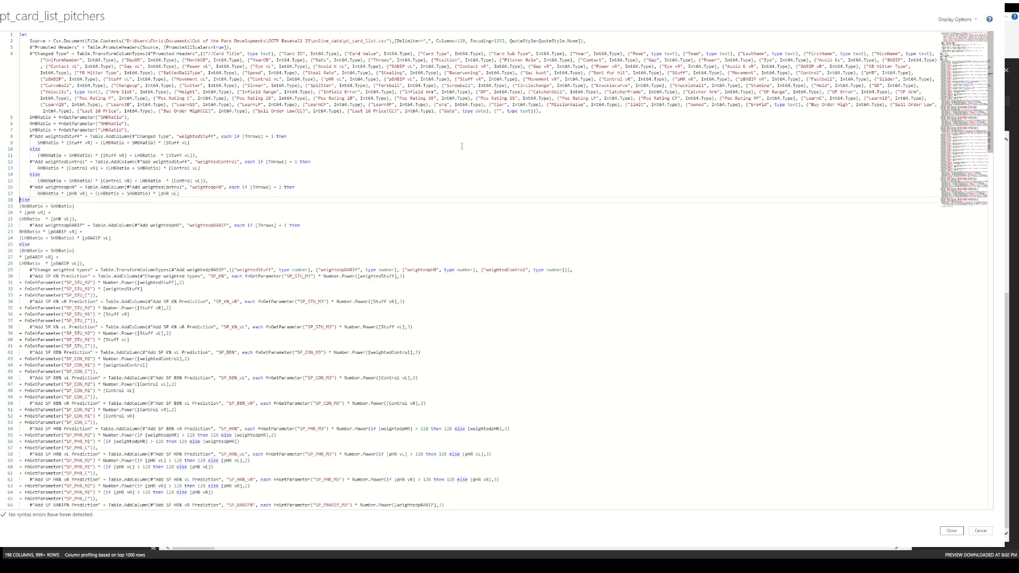
key(Tab)
key(Down)
key(Home)
key(Tab)
key(Tab)
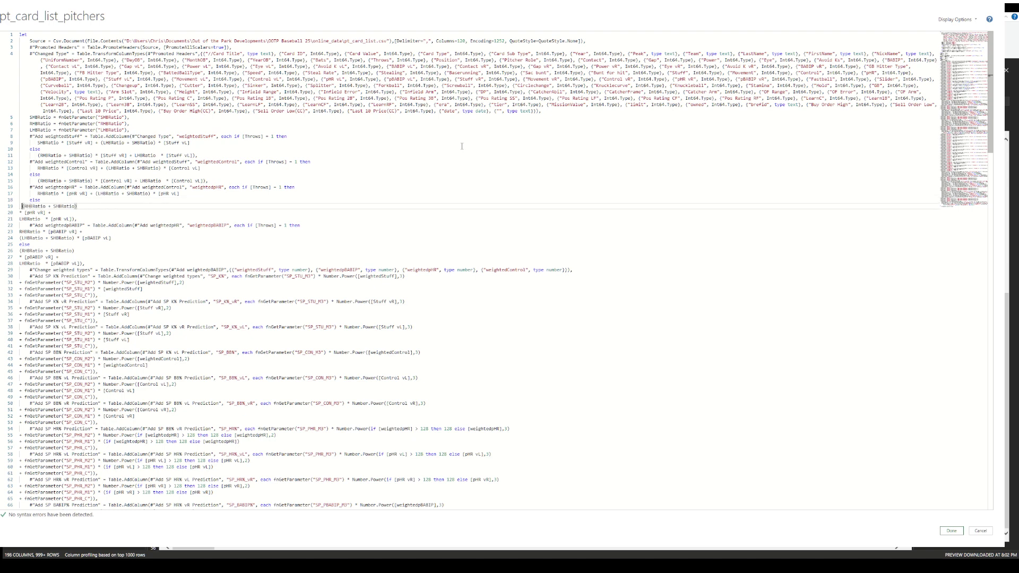
key(End)
key(shift+Tab)
key(Tab)
key(Delete)
key(End)
key(Delete)
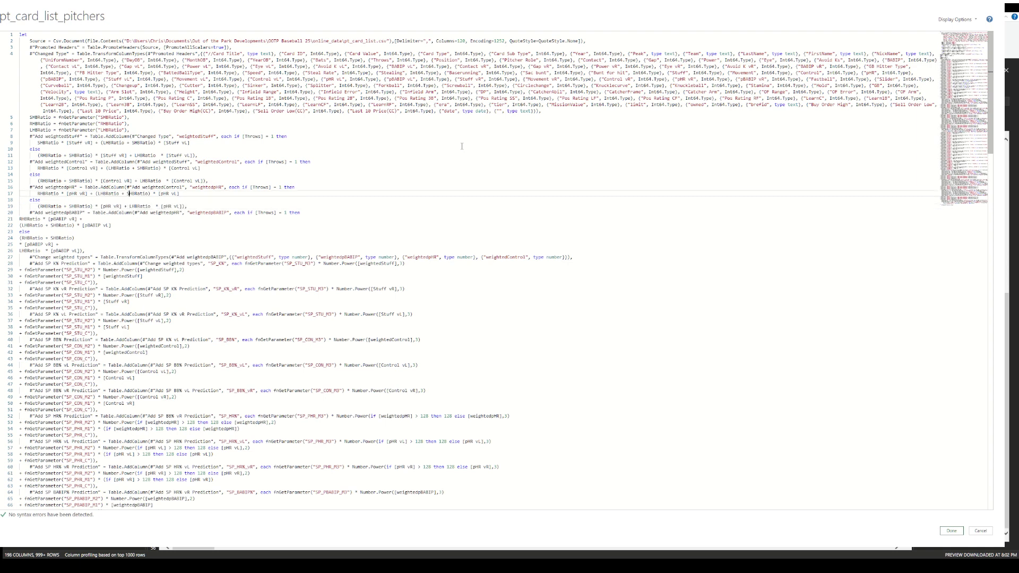
Join the then-branch formula of the weightedpBABIP step into one indented line
key(Down)
key(Down)
key(Home)
key(Tab)
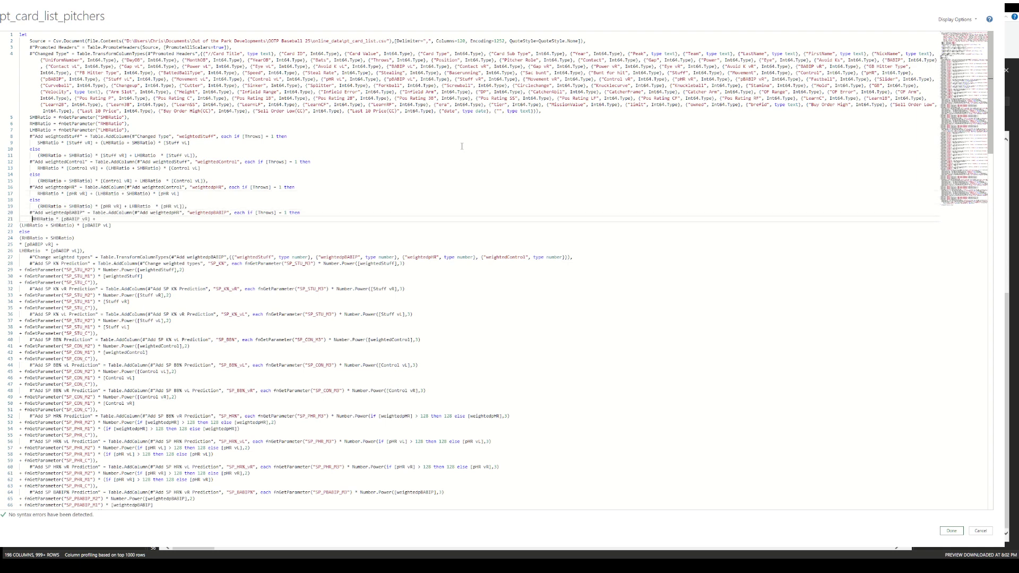
key(Tab)
key(Tab)
key(BackSpace)
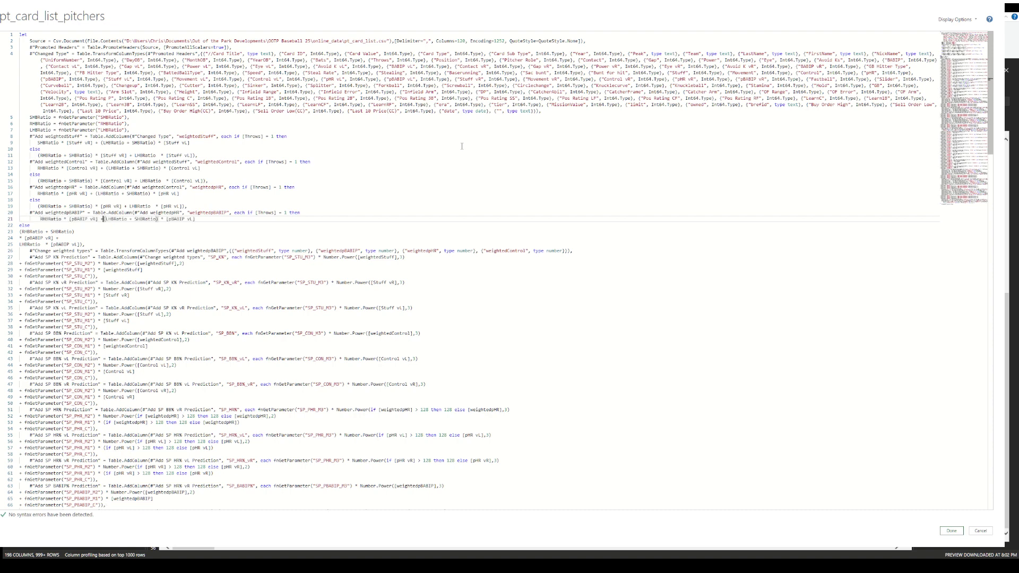
Indent the else of the weightedpBABIP step and join its formula into one indented line below it
key(Down)
key(Home)
key(Tab)
key(Down)
key(Tab)
key(Tab)
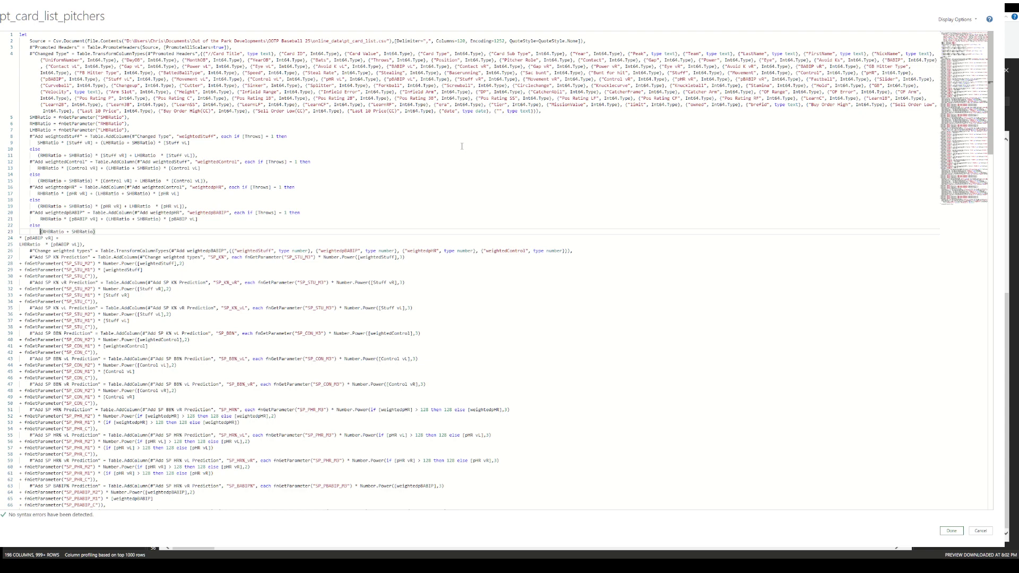
key(End)
key(Delete)
key(Delete)
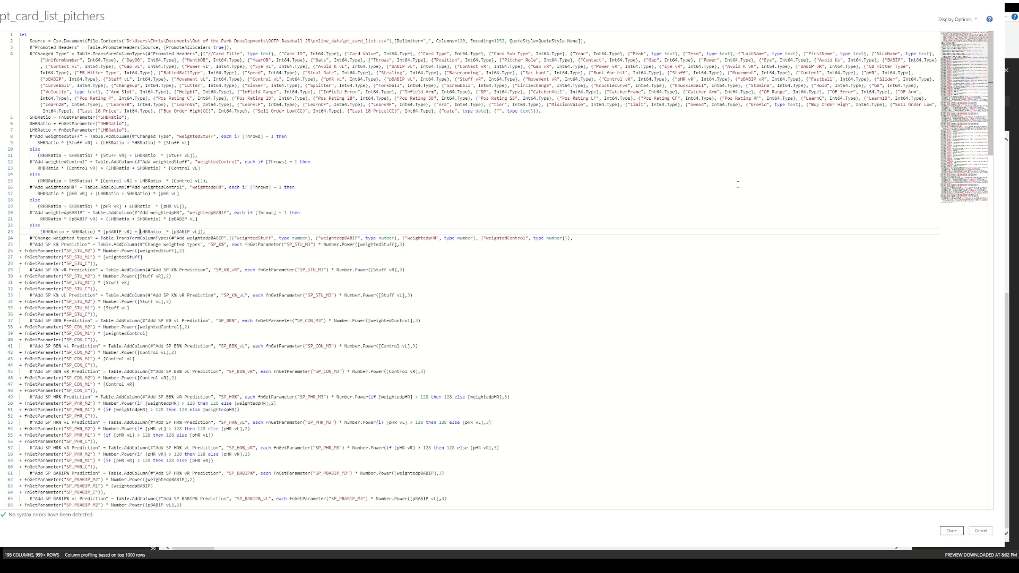
Apply the edited pt_card_list_pitchers code, then close the query editor and load the results into the workbook
drag(207, 232, 386, 238)
click(952, 531)
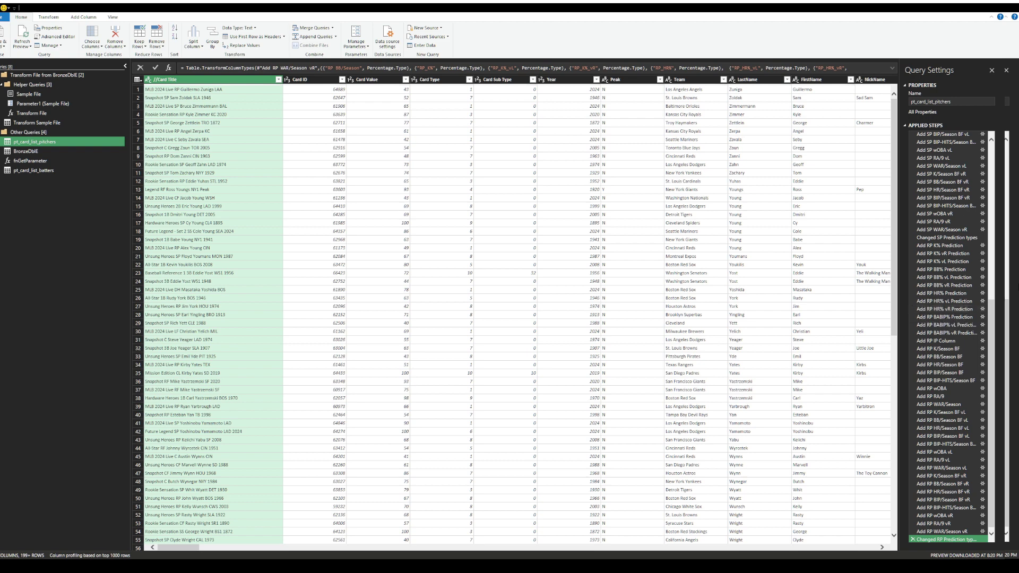
drag(995, 310, 992, 182)
scroll(951, 177, down, 10)
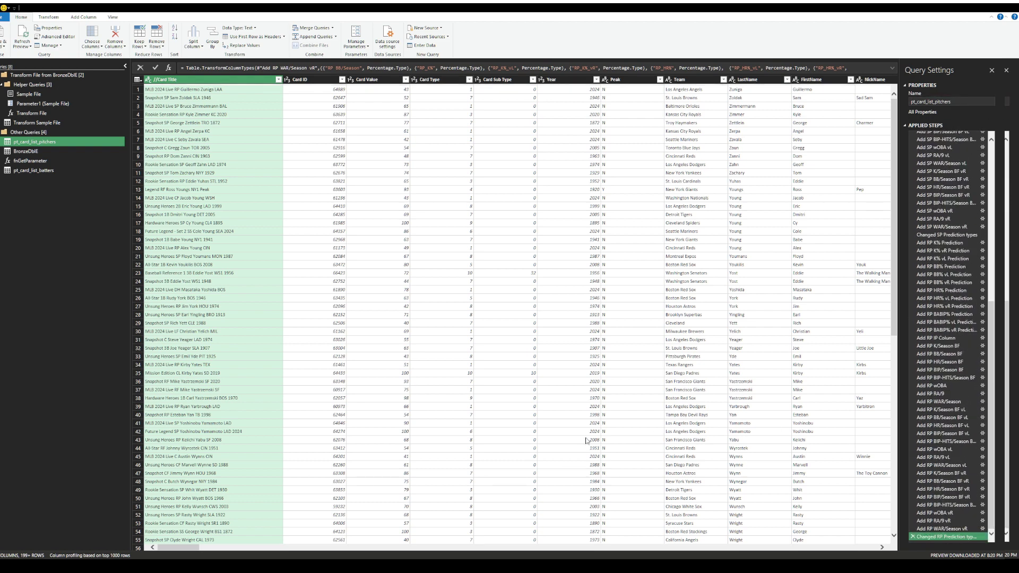
click(3, 32)
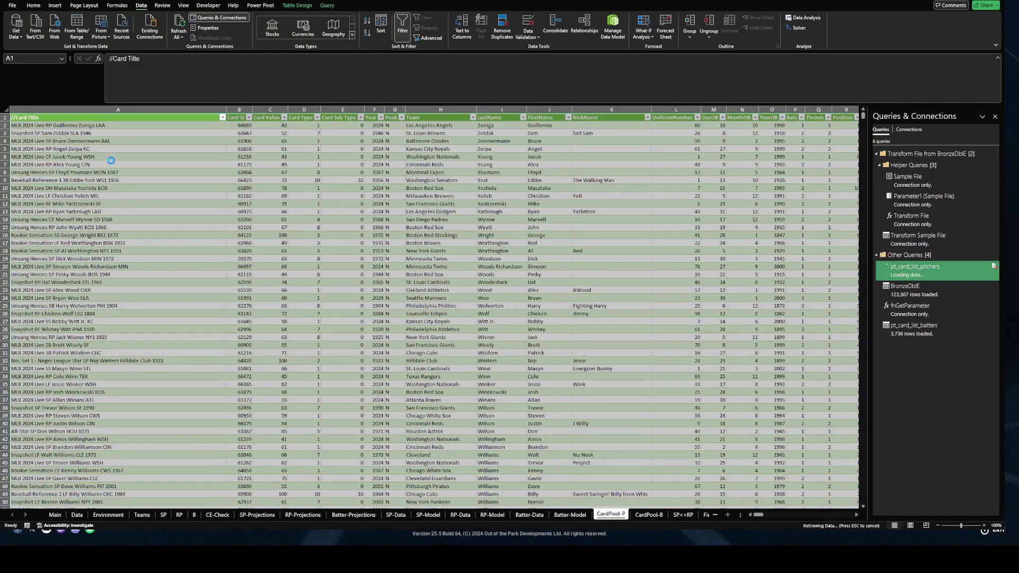
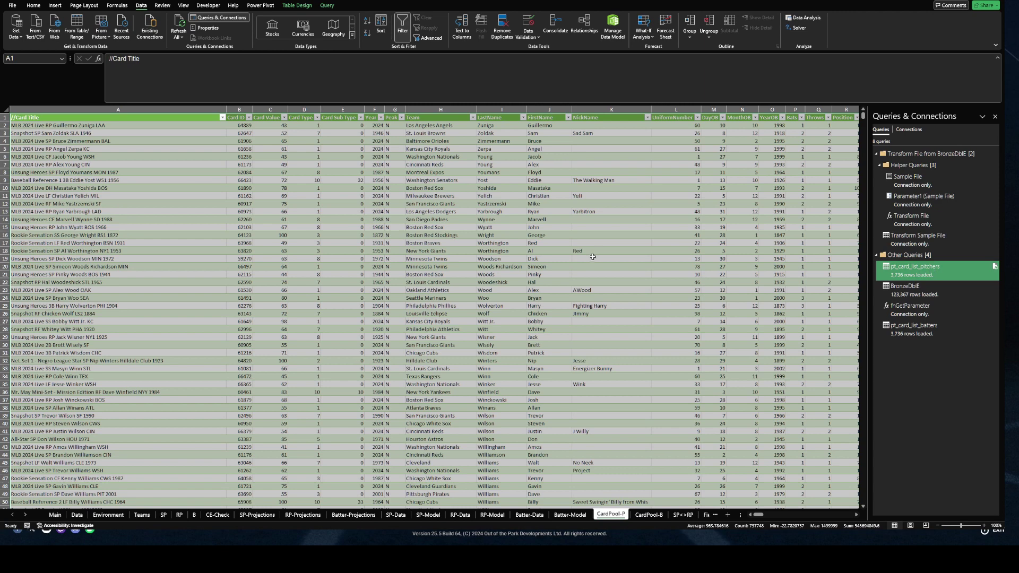
Open the SP worksheet with the starting pitcher pivot table
click(592, 257)
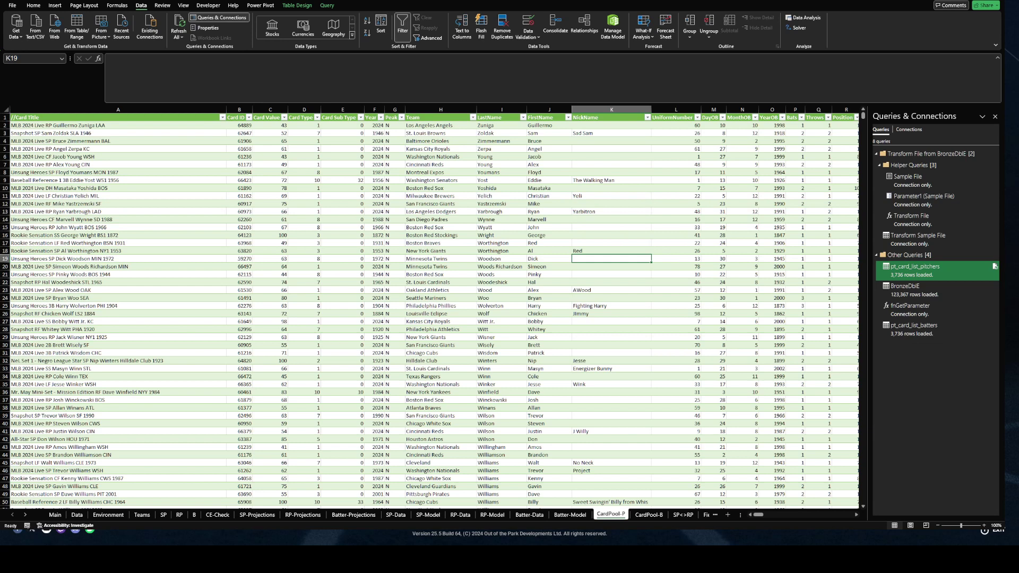
click(162, 513)
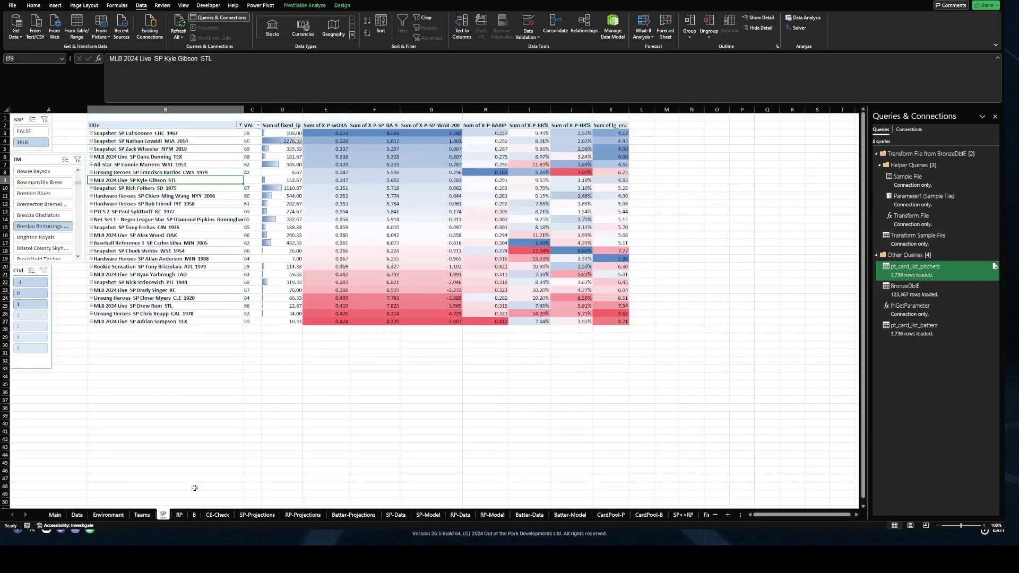
Clear the TM filter on the SP pivot table, then open SP-Projections and select the listed card titles down to Bo Belinsky
click(78, 159)
click(257, 514)
click(173, 173)
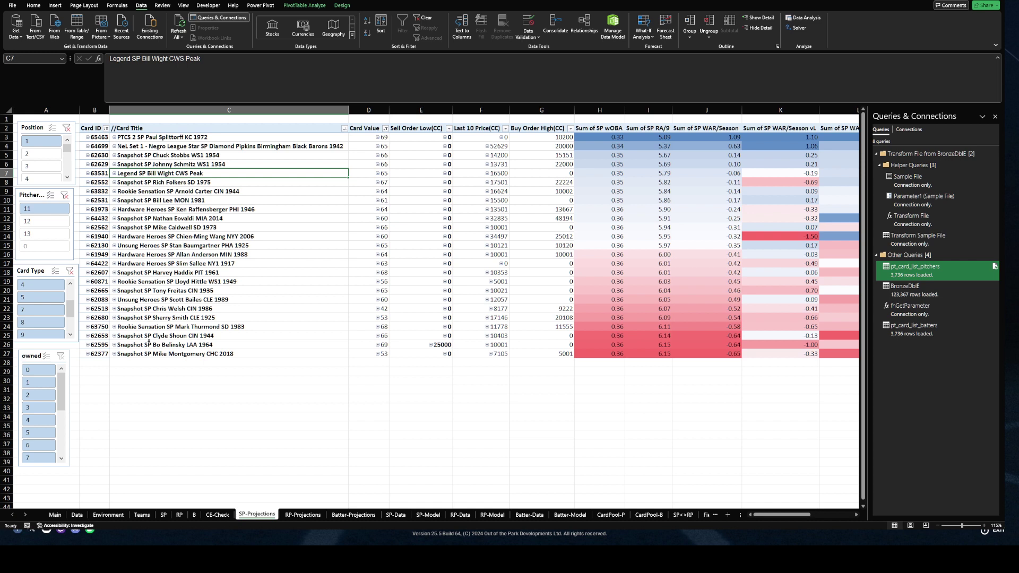
drag(150, 344, 252, 139)
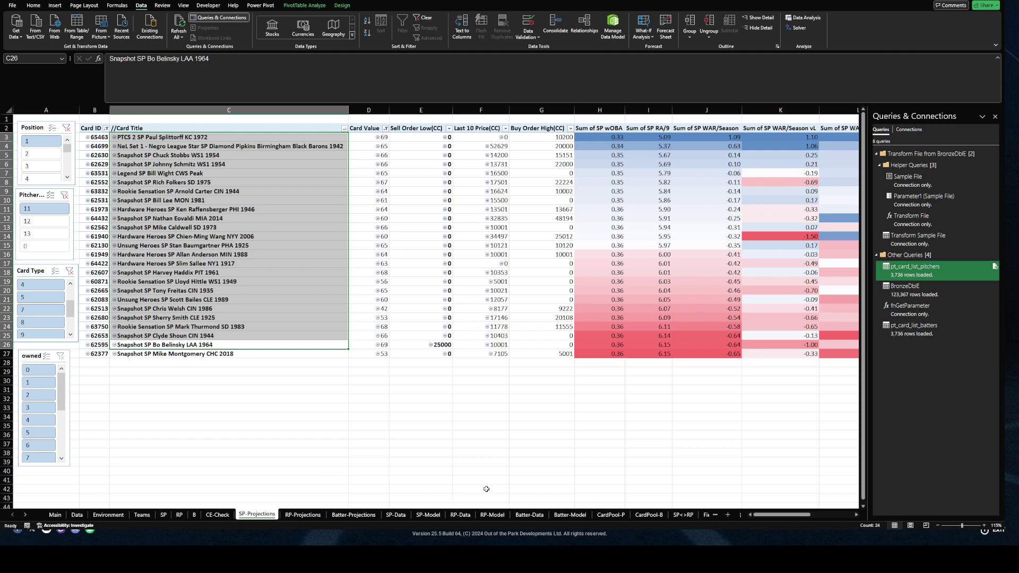
Return to the SP worksheet, enlarge its view to 130%, and select the Connie Marrero title cell
click(164, 515)
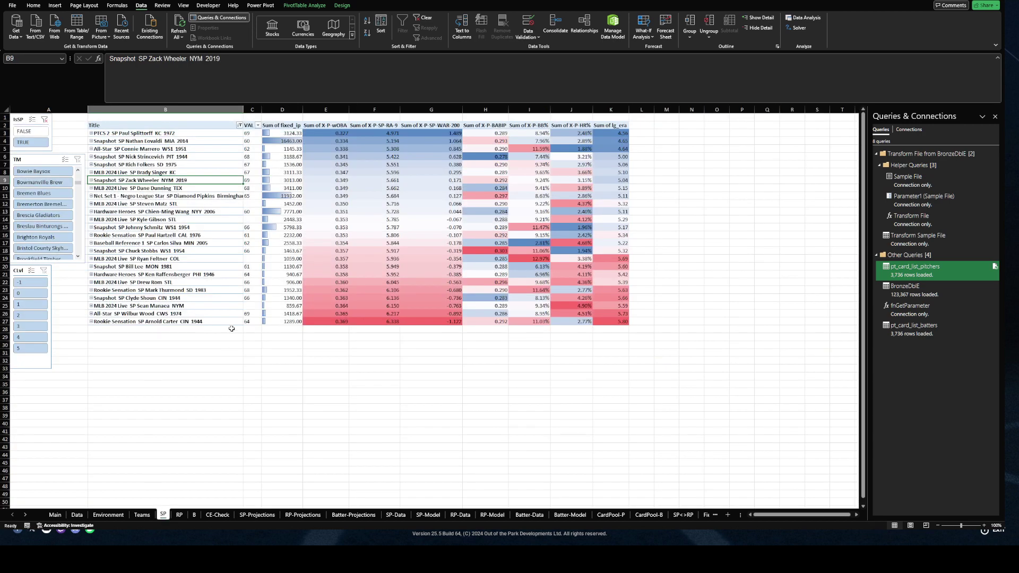
click(144, 135)
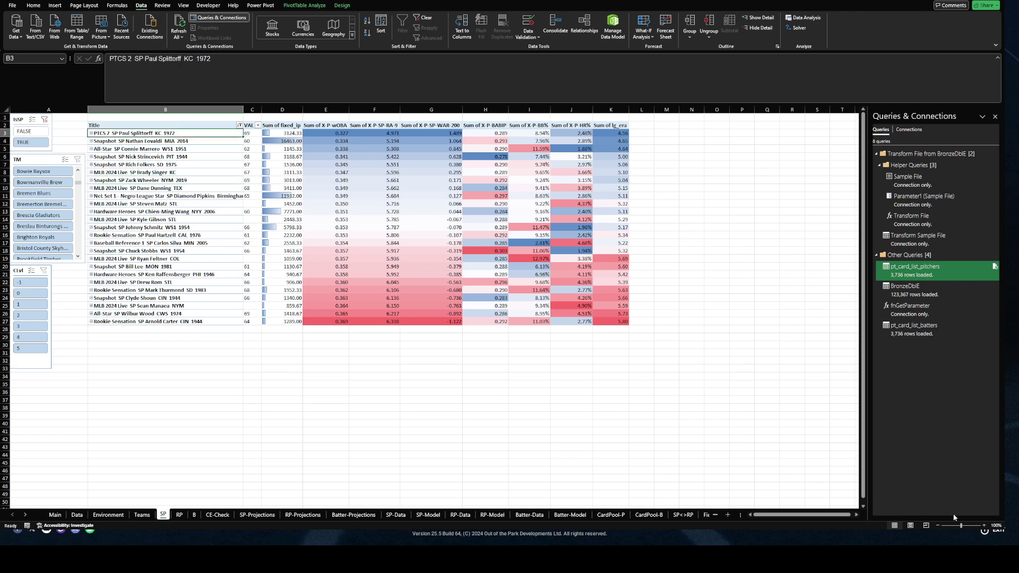
click(985, 526)
click(985, 526)
click(984, 526)
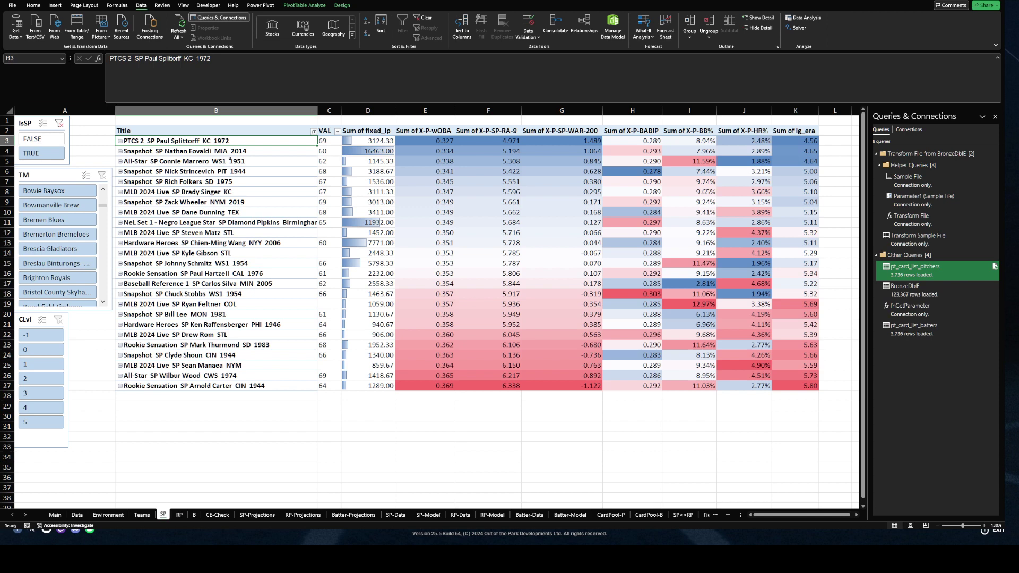
click(199, 161)
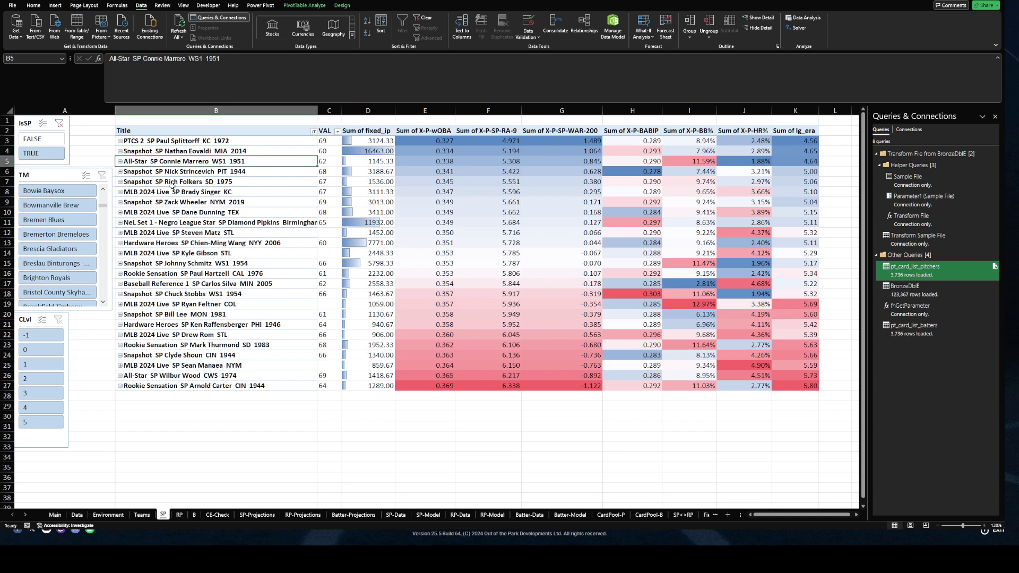
View the pivot table at CLvl -1 only, clear that filter, and close the Queries & Connections pane
click(43, 335)
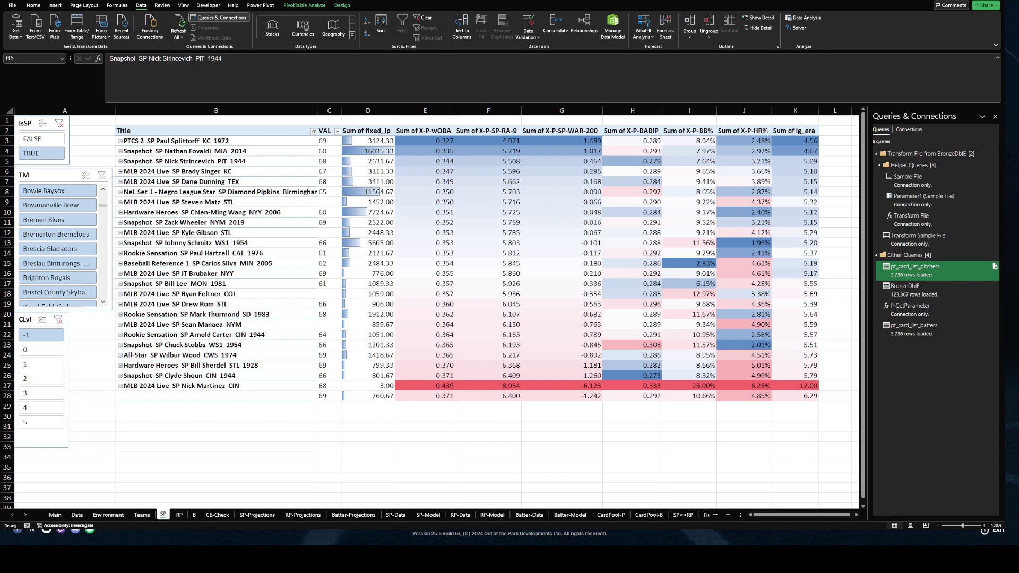
key(alt+c)
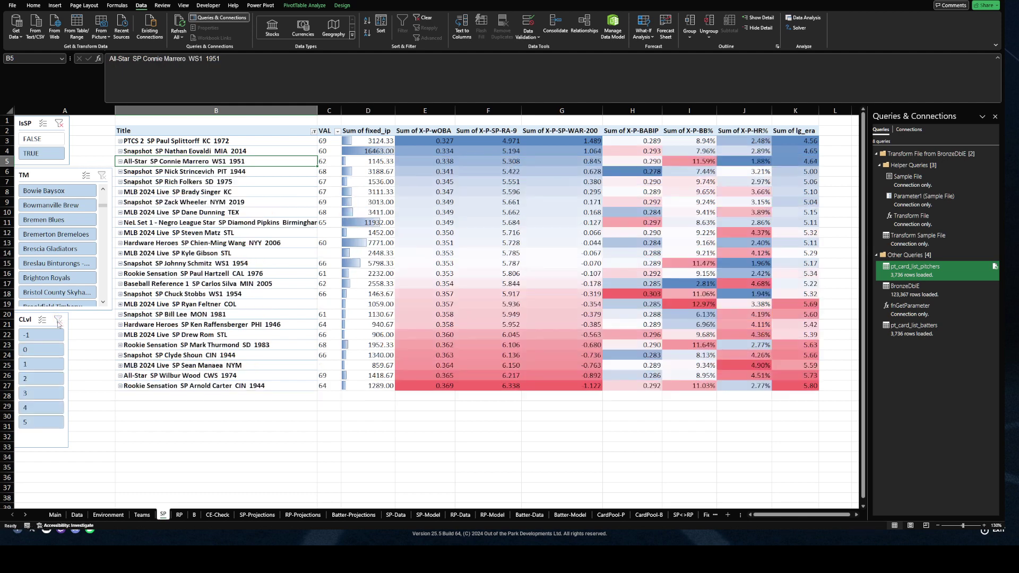
click(995, 116)
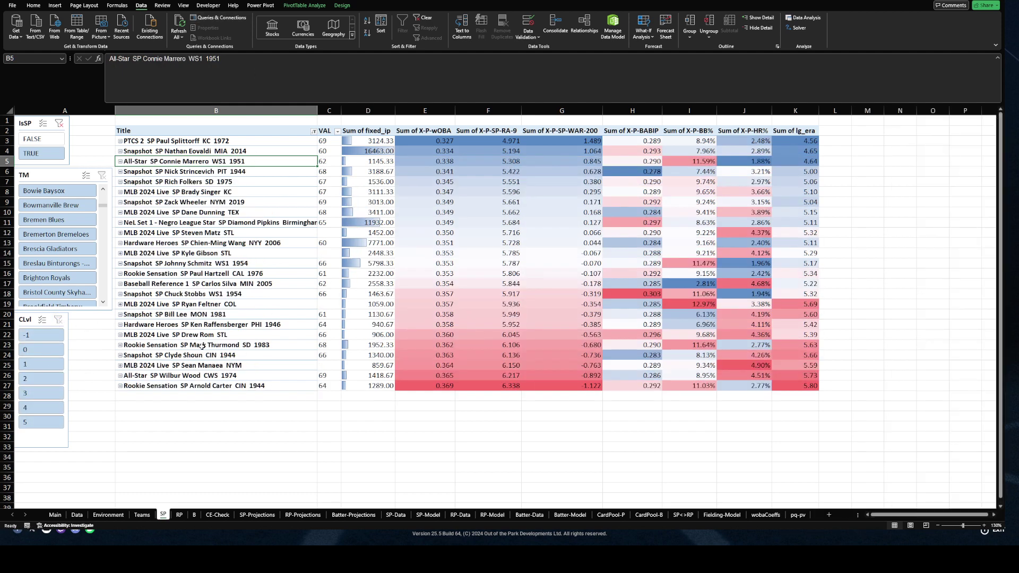
View the pitchers at CLvl -1 and 0 separately, then filter the pivot table to levels 0 through 5
click(37, 335)
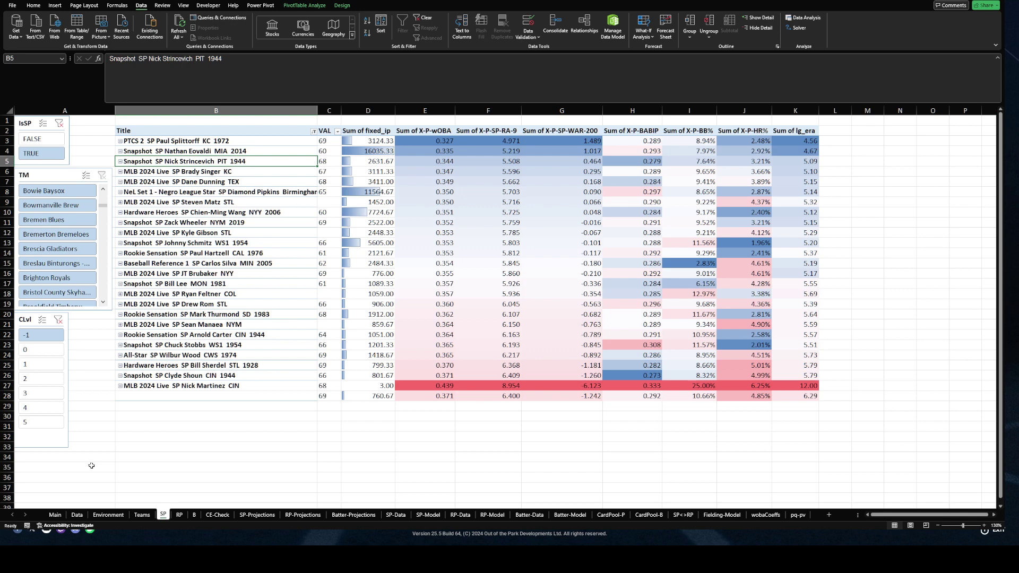
click(44, 352)
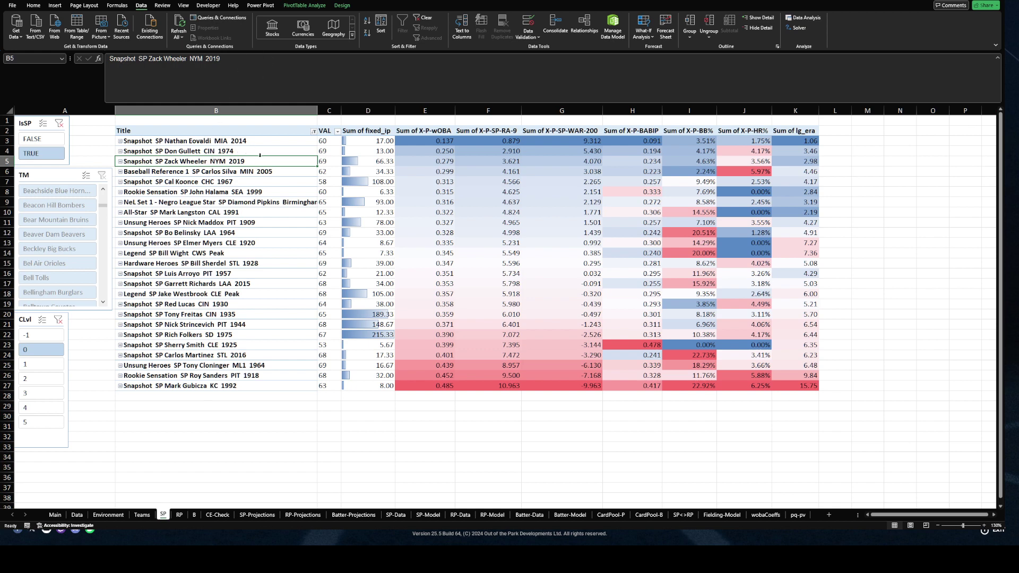
click(58, 321)
ctrl+click(41, 334)
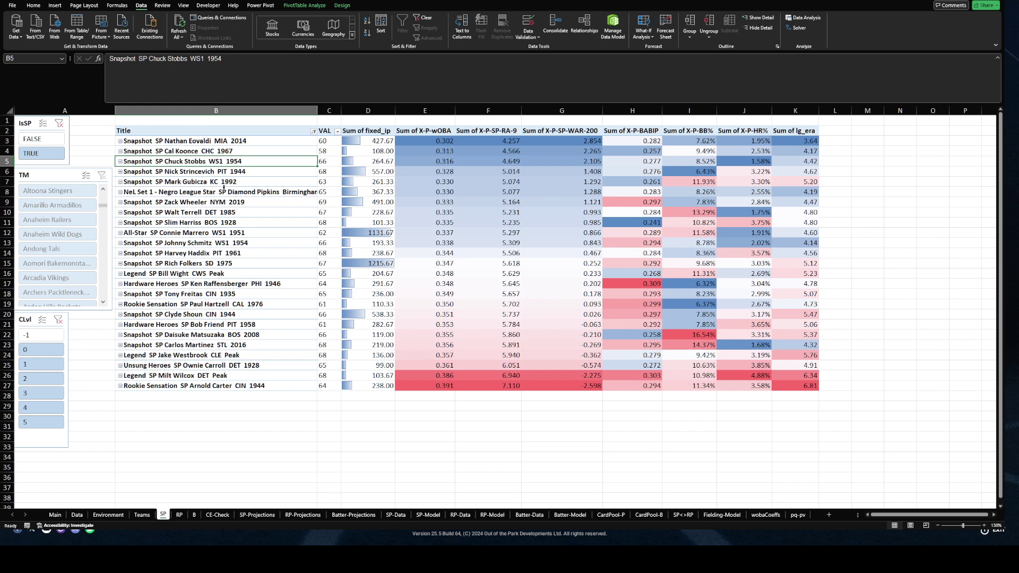
Examine the starting pitchers in the filtered list, comparing the cards between Chuck Stobbs and Rich Folkers
key(Down)
key(Down)
key(Down)
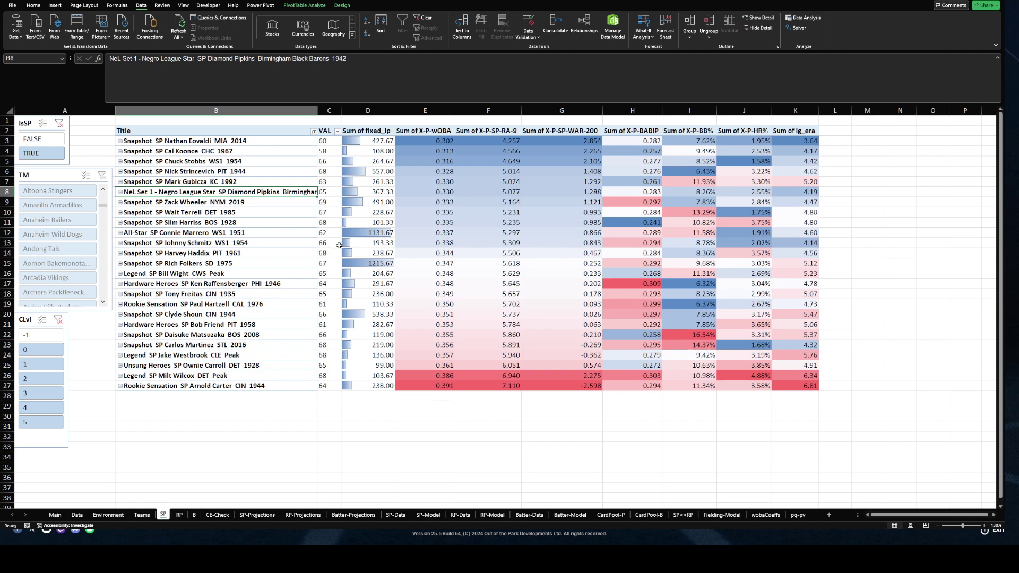
click(205, 173)
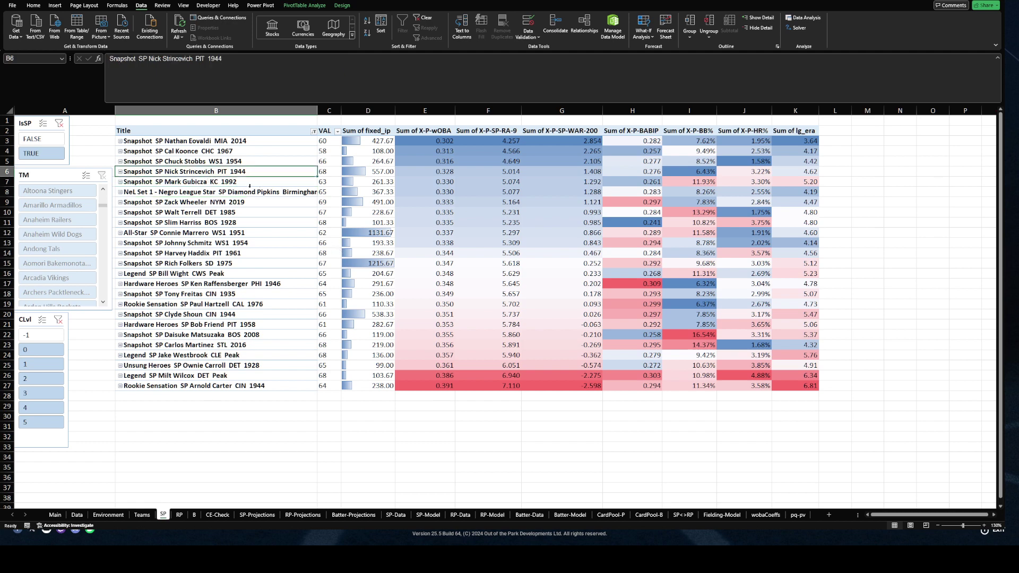
click(208, 162)
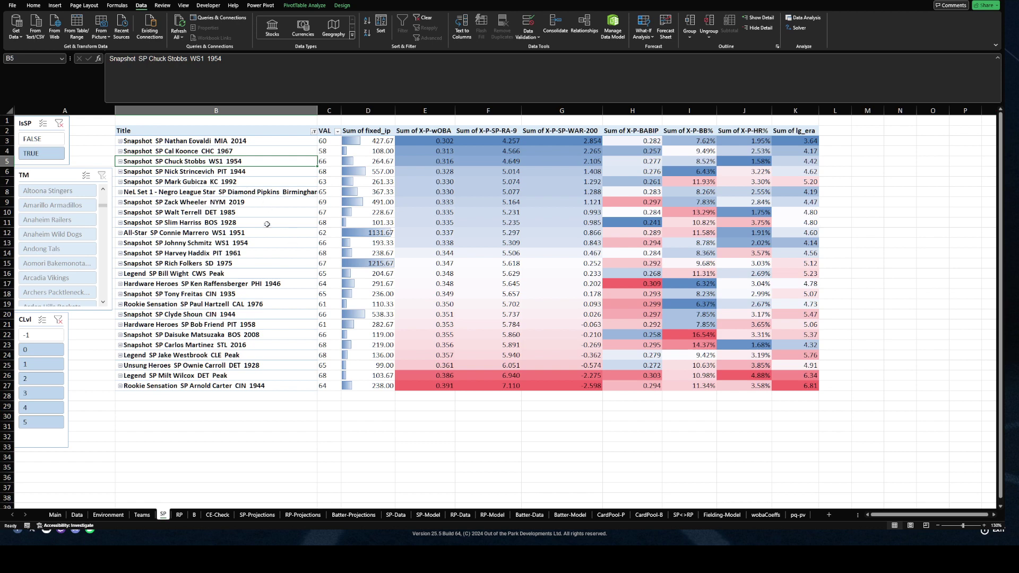
click(252, 193)
click(253, 202)
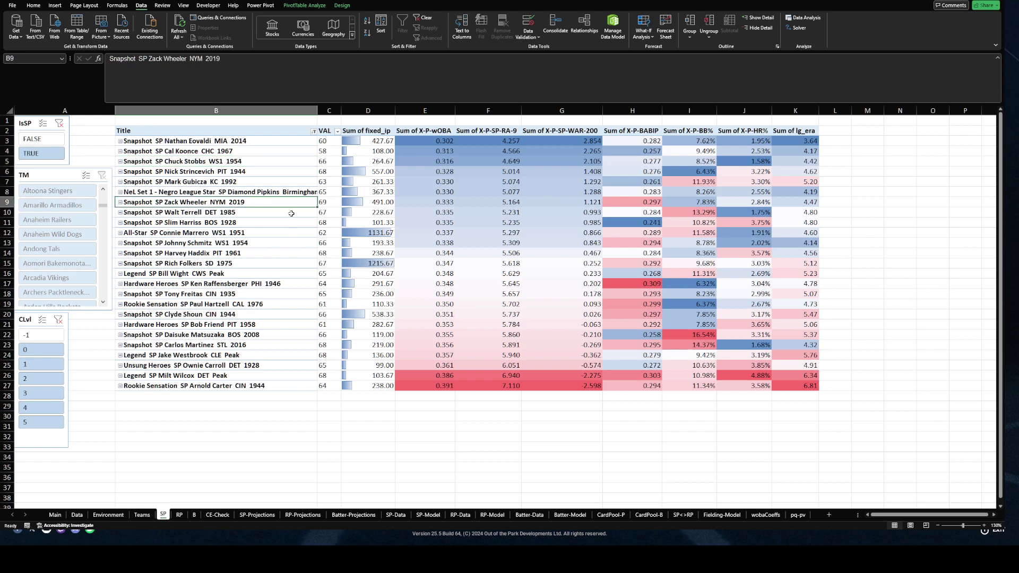
click(236, 214)
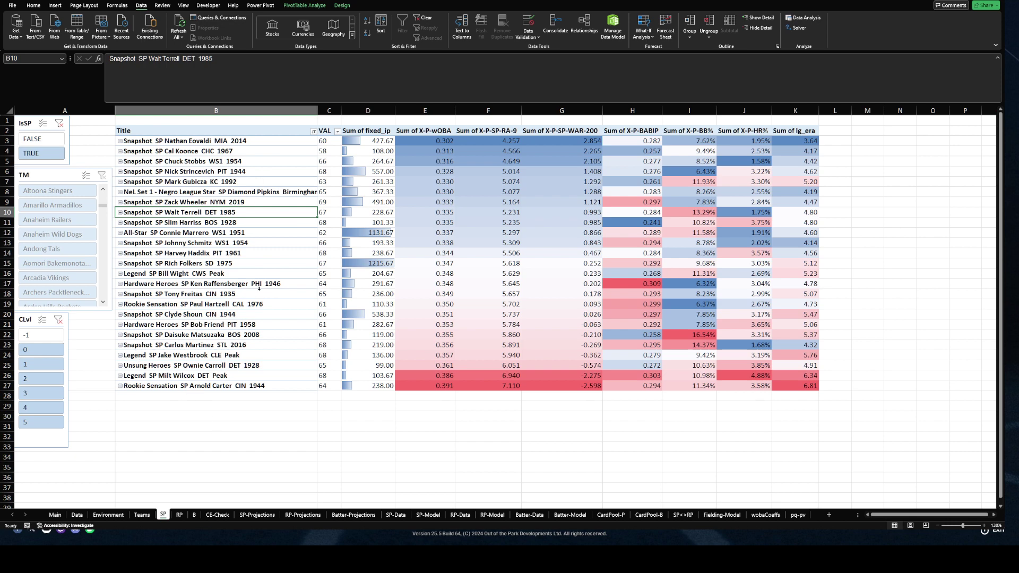
click(235, 266)
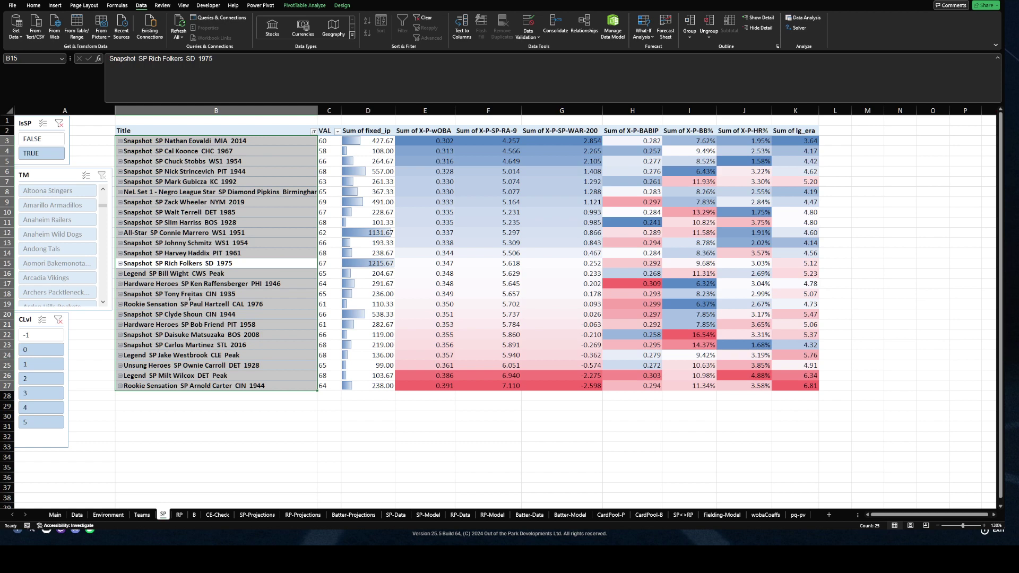
click(207, 192)
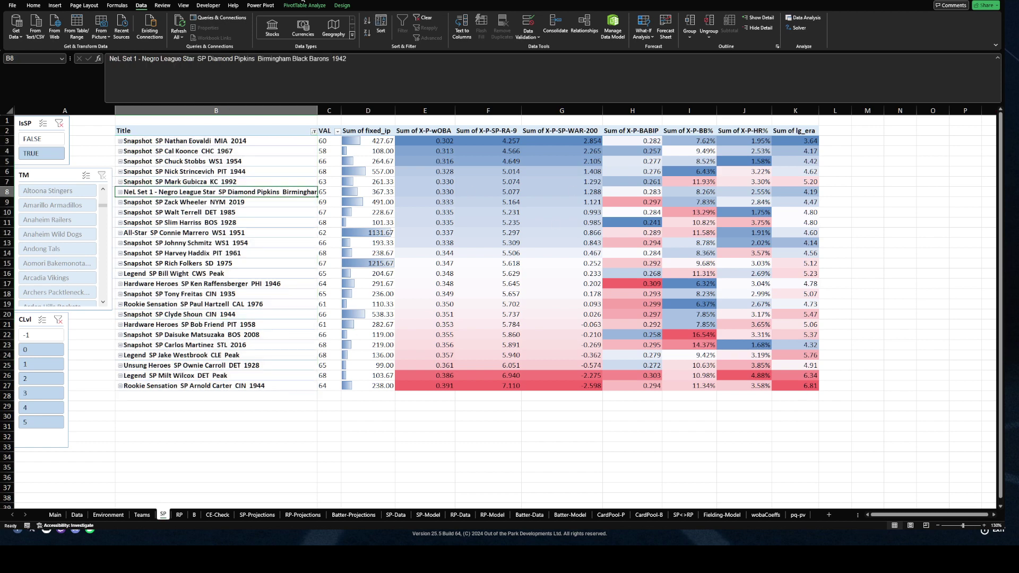
Add CLvl as a row field after VAL in the SP pivot table and close the PivotTable field list
click(304, 5)
click(572, 26)
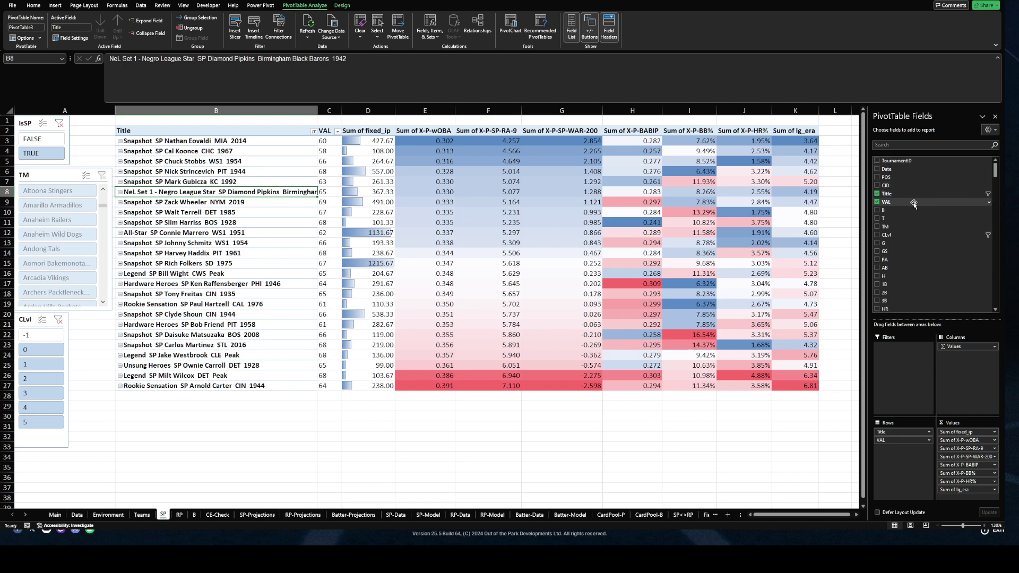
drag(887, 235, 918, 449)
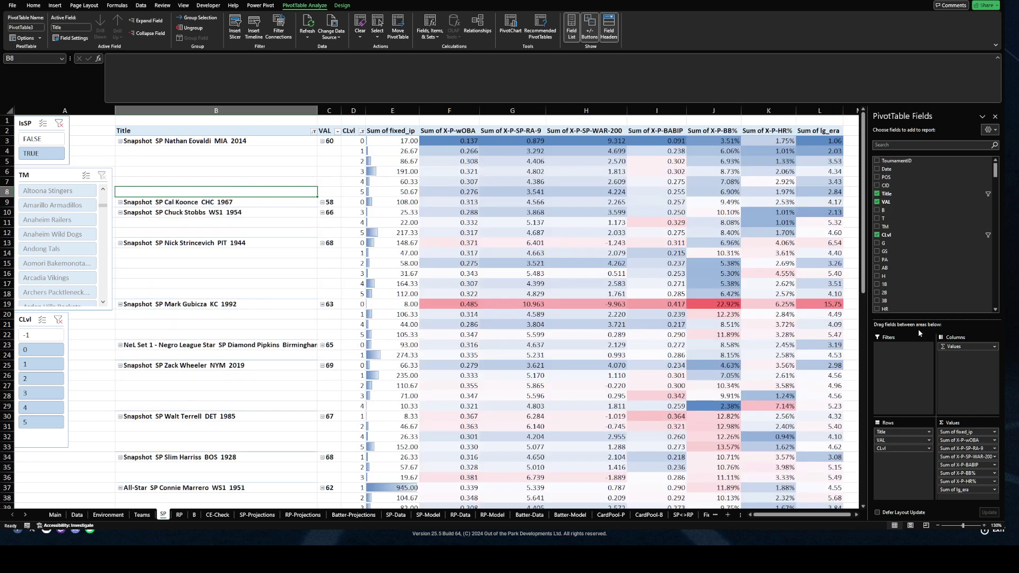
click(996, 116)
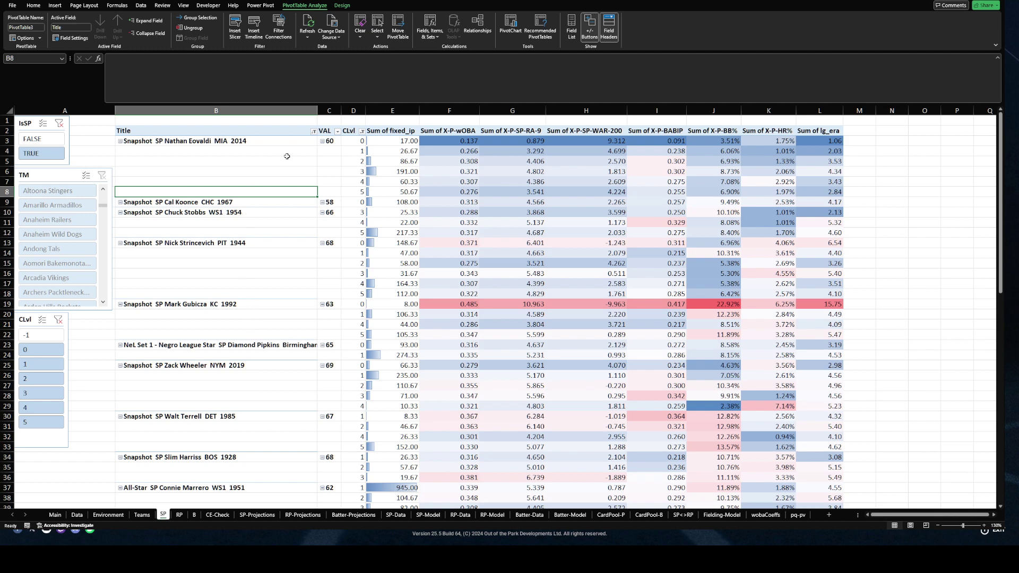
Review the per-CLvl results of the starting pitchers, starting with Nathan Eovaldi and ending on Walt Terrell
drag(212, 139, 472, 194)
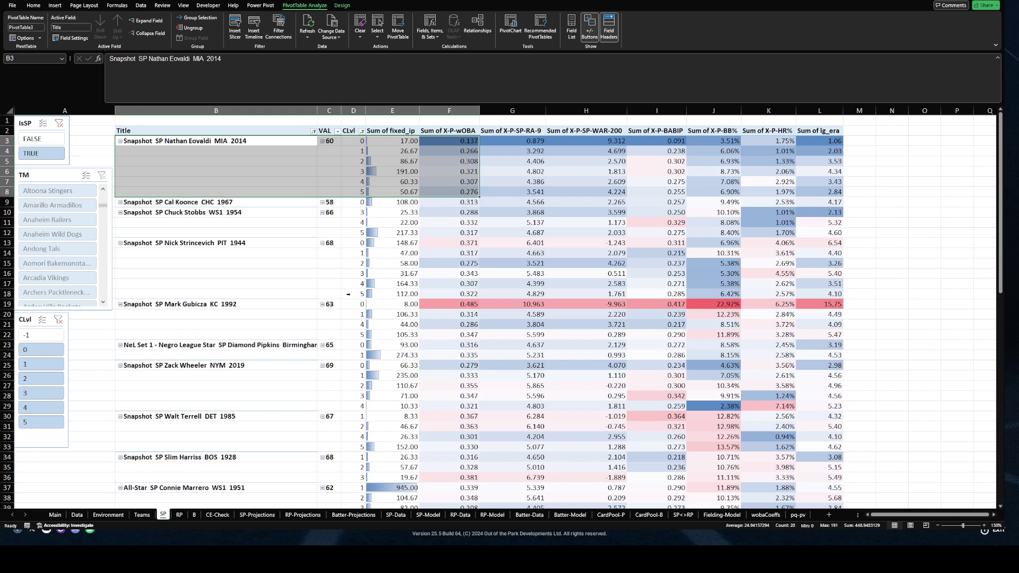
scroll(329, 306, down, 2)
scroll(316, 317, up, 2)
scroll(218, 322, down, 2)
click(184, 355)
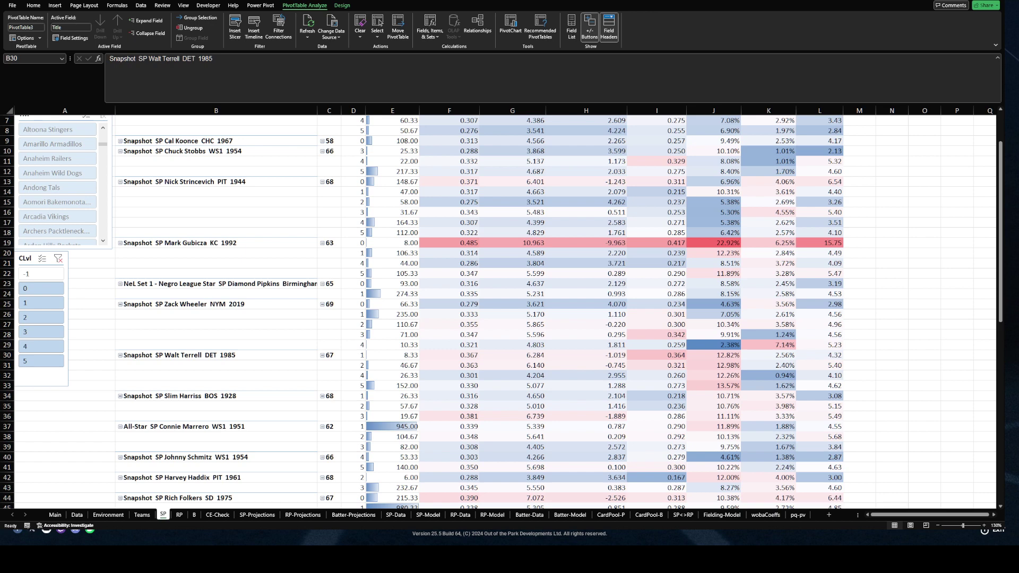
Switch to OOTP 25, enter the Q-Bronze-DblElF3-T16-ID7785 tournament, and open the regular Card Shop
key(alt+Tab)
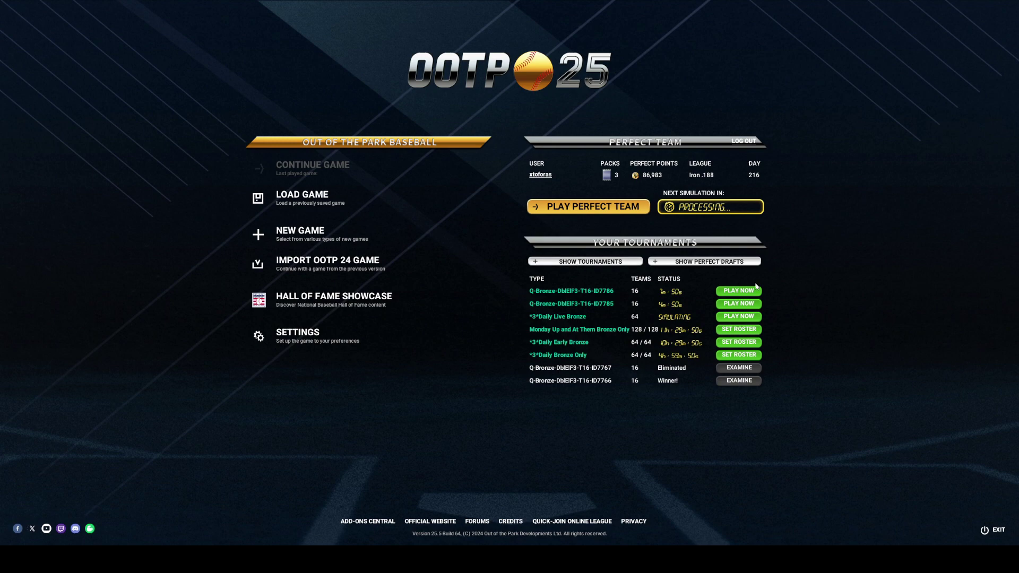
click(731, 307)
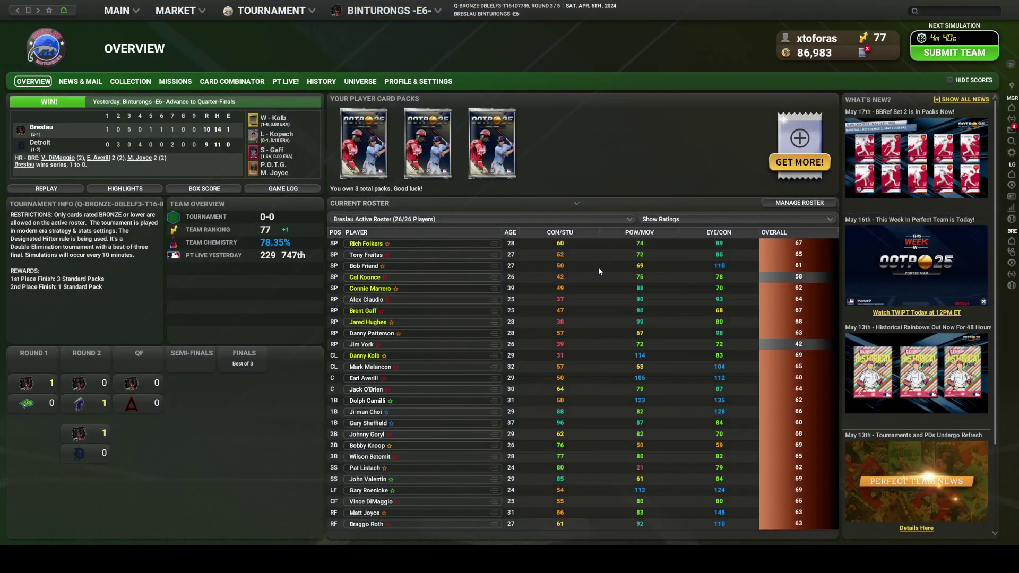
mouse_move(179, 19)
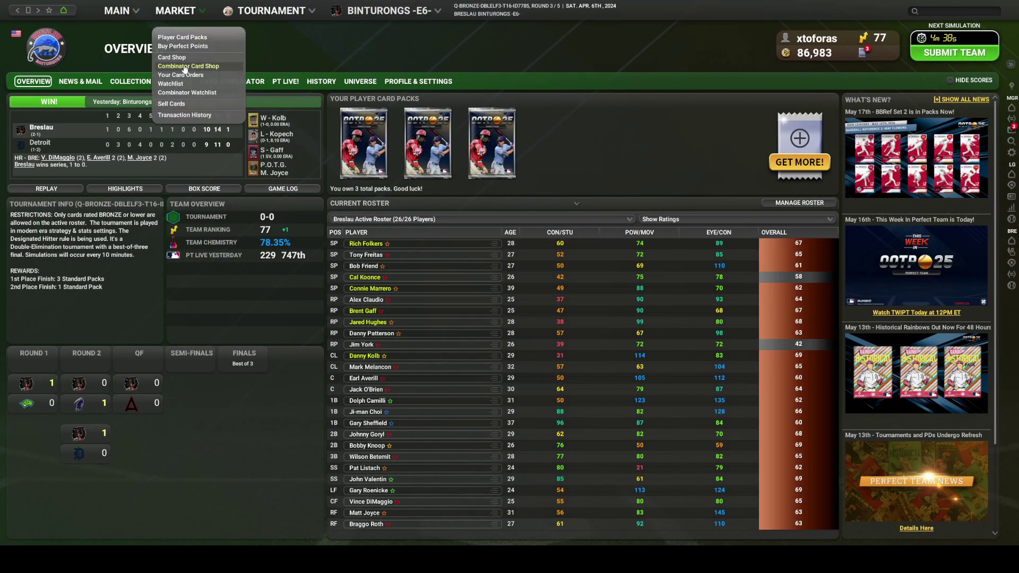
click(182, 57)
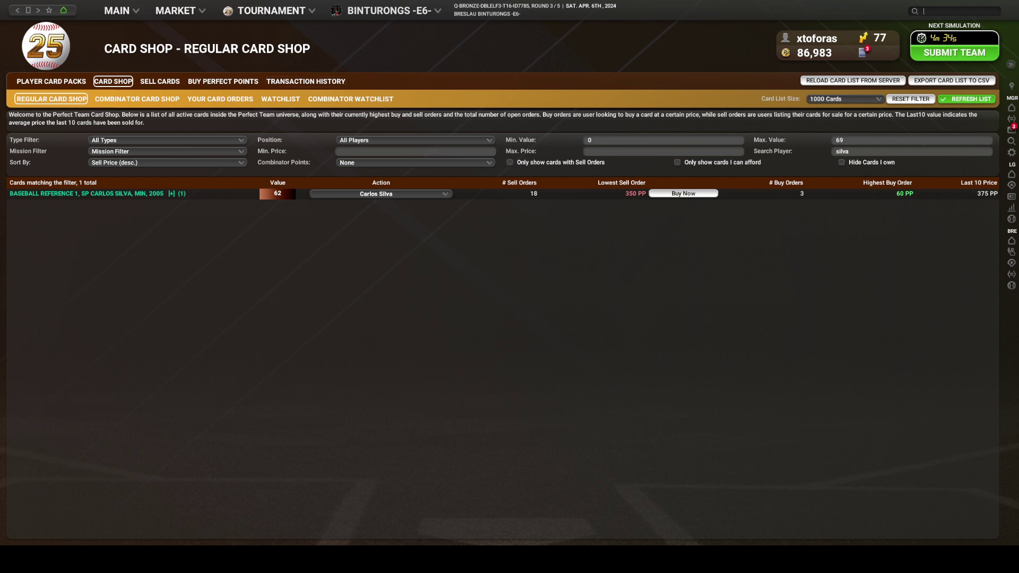
Search the card shop for "terrell" and expand the Walt Terrell card to examine its pitching ratings
click(873, 152)
text(terrell)
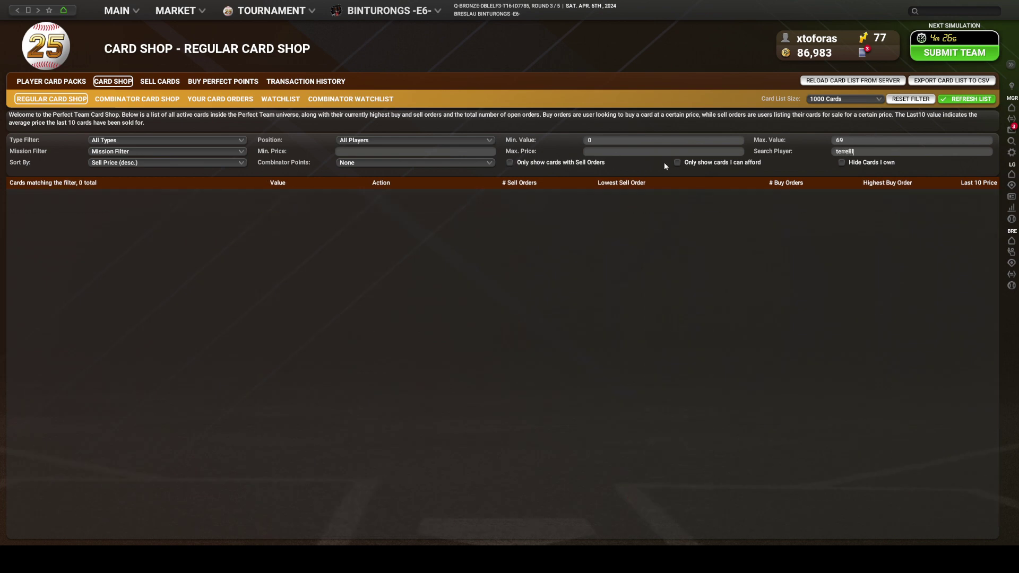
key(BackSpace)
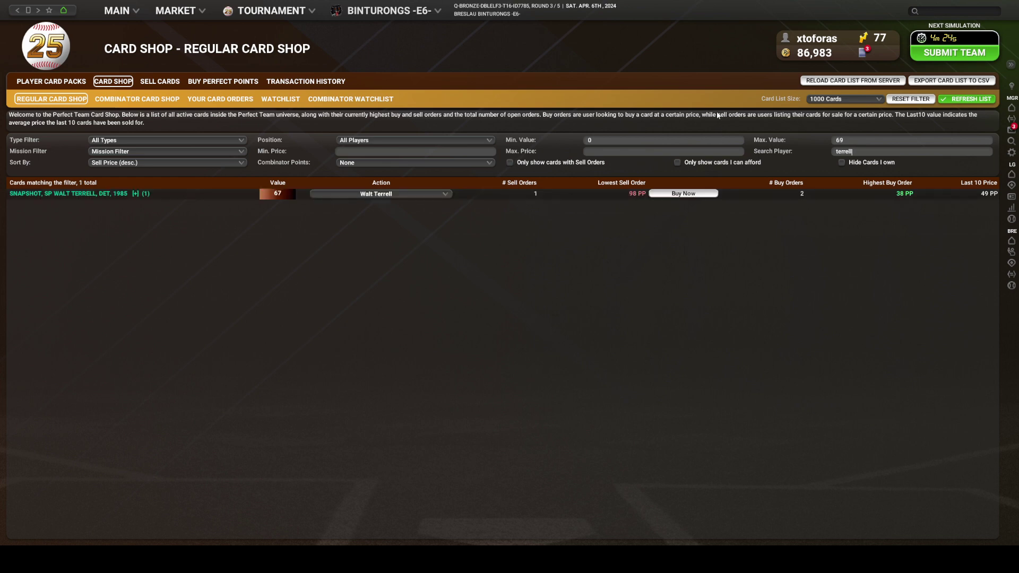
click(136, 194)
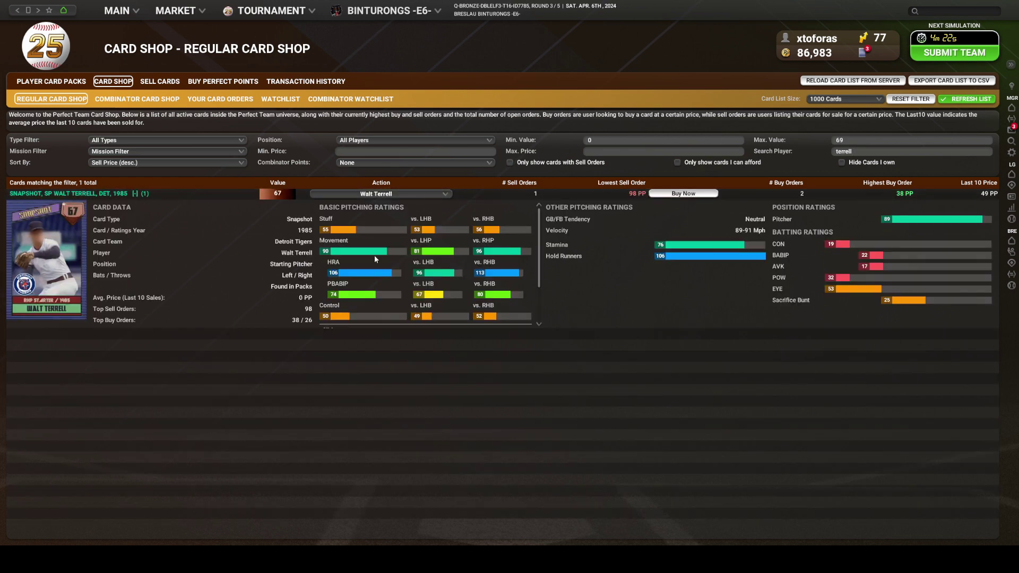
scroll(530, 287, down, 2)
scroll(527, 237, up, 2)
Search the card shop for "slim har" and examine the pitching ratings of the Slim Harriss card
double_click(896, 149)
text(slim)
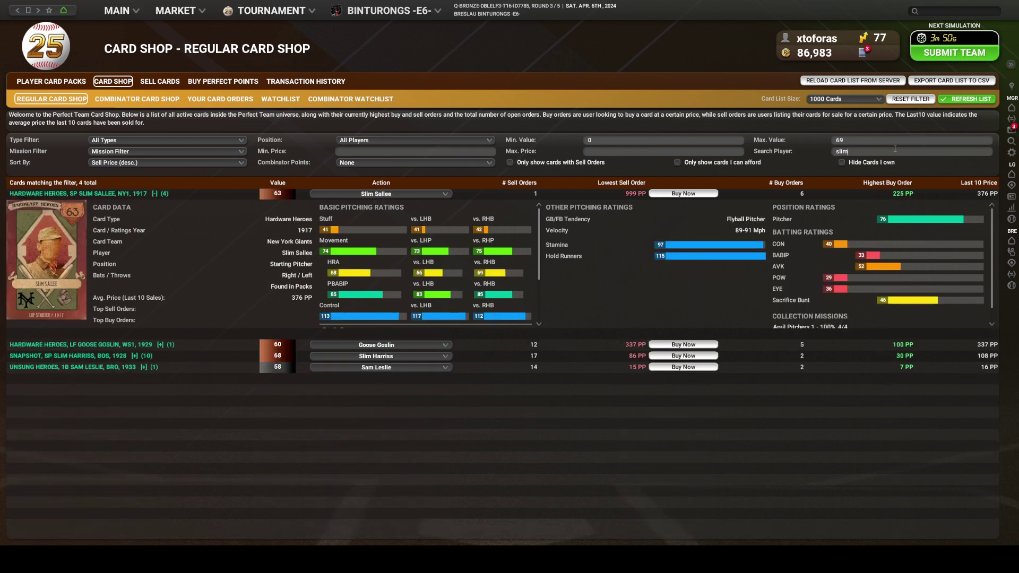
text( har)
scroll(519, 281, down, 1)
scroll(518, 277, up, 1)
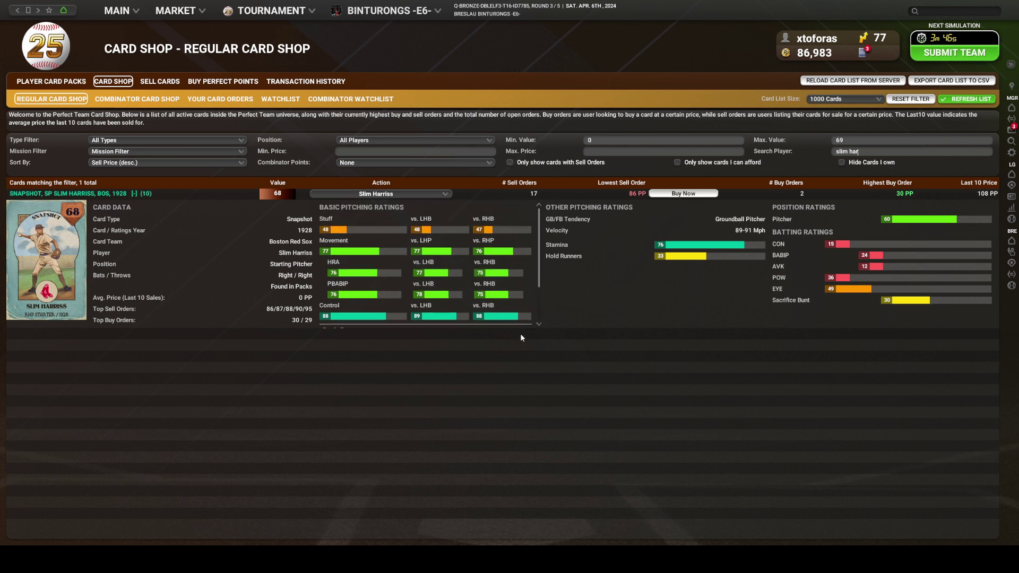
Check the Slim Harriss card in the Combinator Card Shop, then switch back to the Excel workbook
click(137, 99)
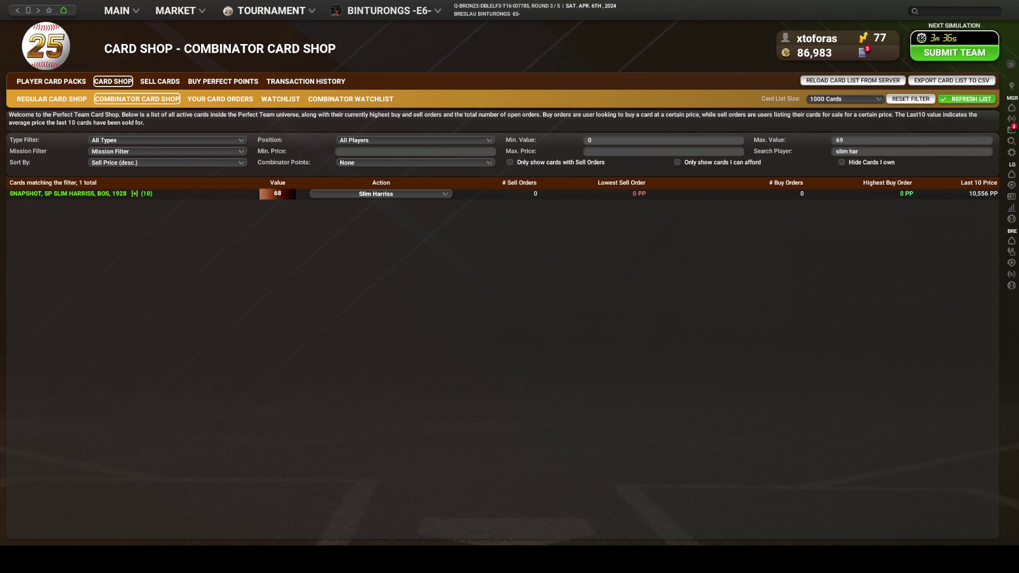
key(alt+Tab)
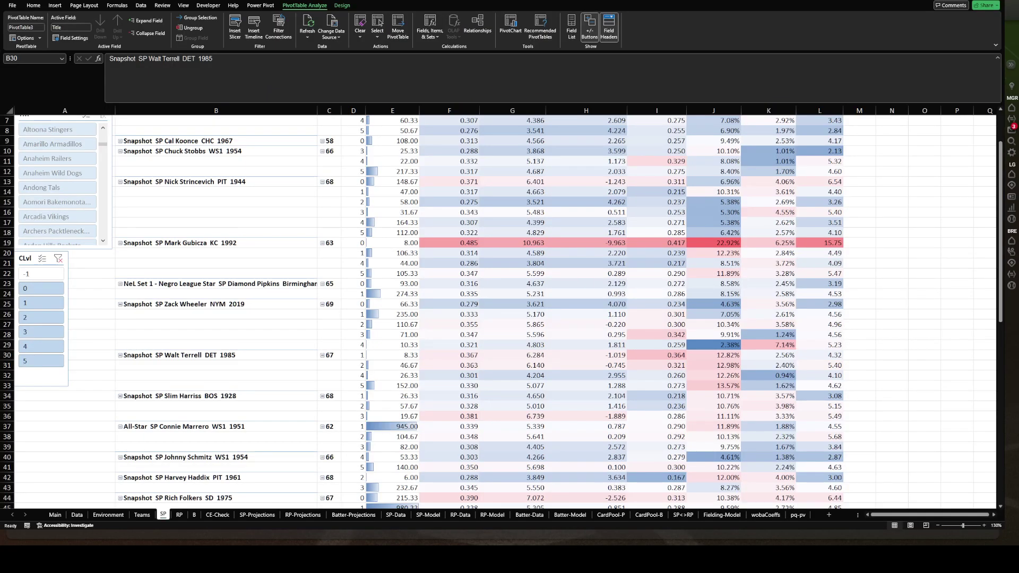
Highlight the Walt Terrell DET 1985 results for all combinator levels, from the title through the BB% column
scroll(504, 312, up, 2)
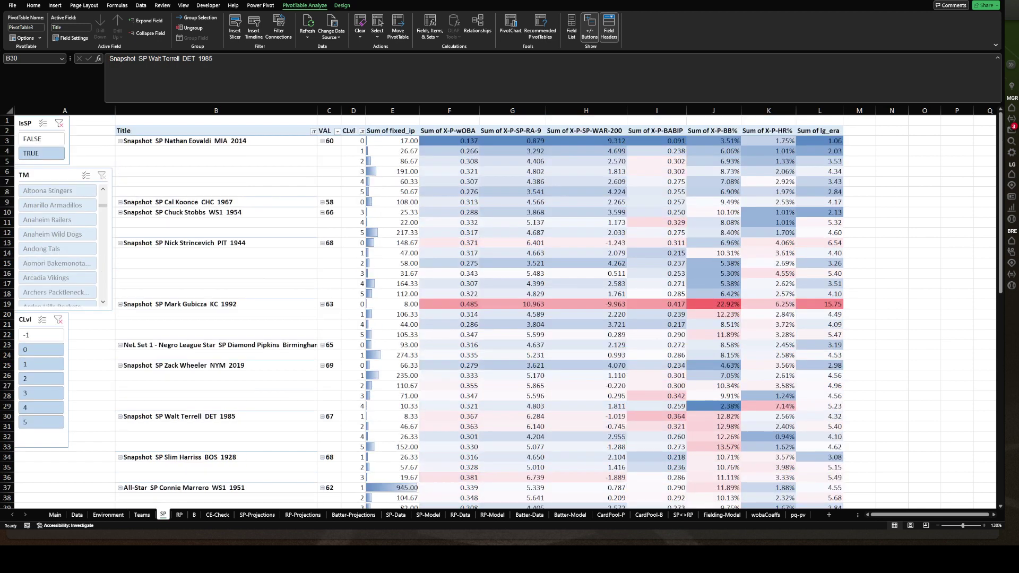
click(244, 414)
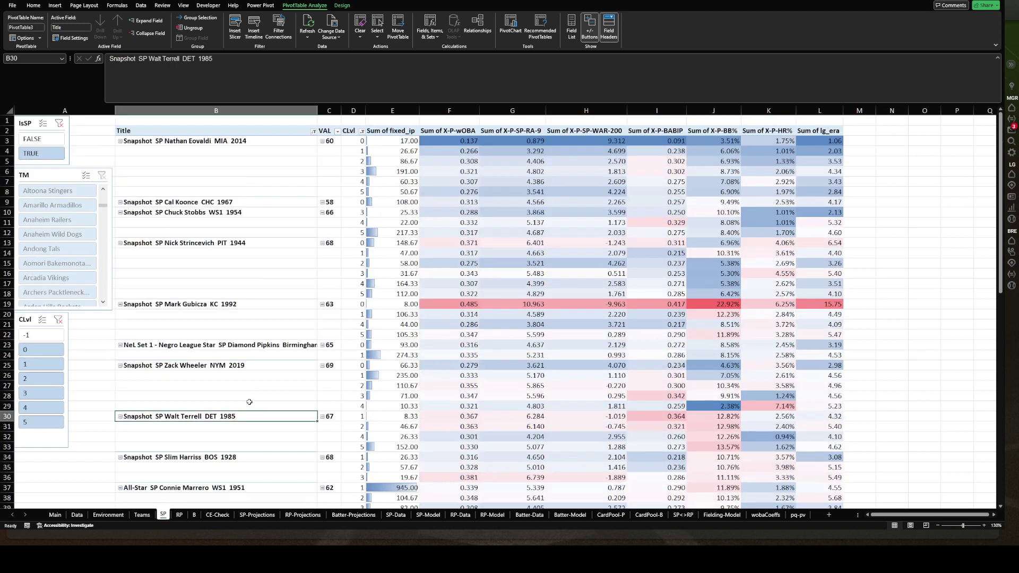
drag(244, 414, 737, 450)
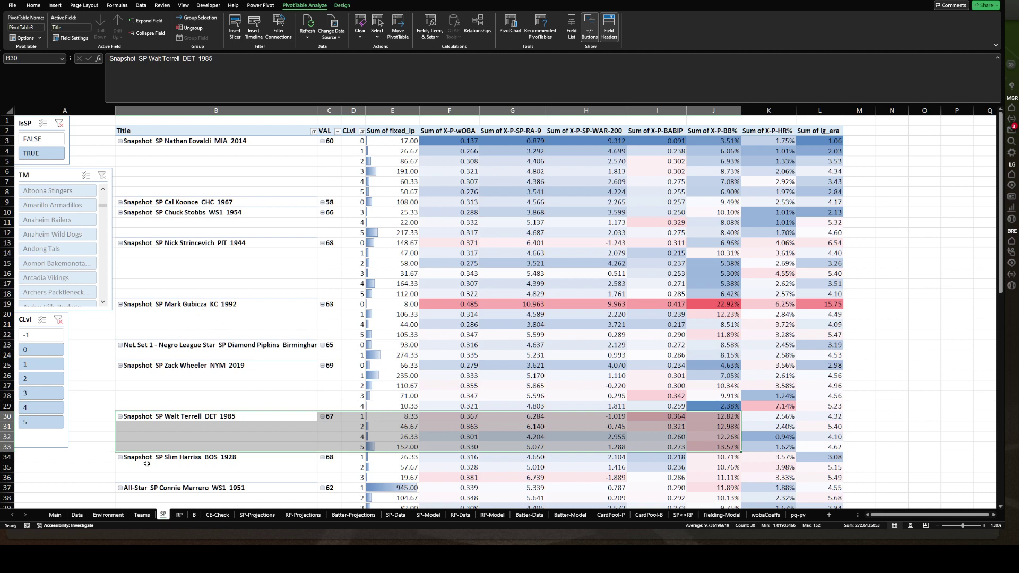
Open the SP-Projections sheet and highlight the projected starters from the top of the list down to Babe Ruth BOS 1915
click(257, 515)
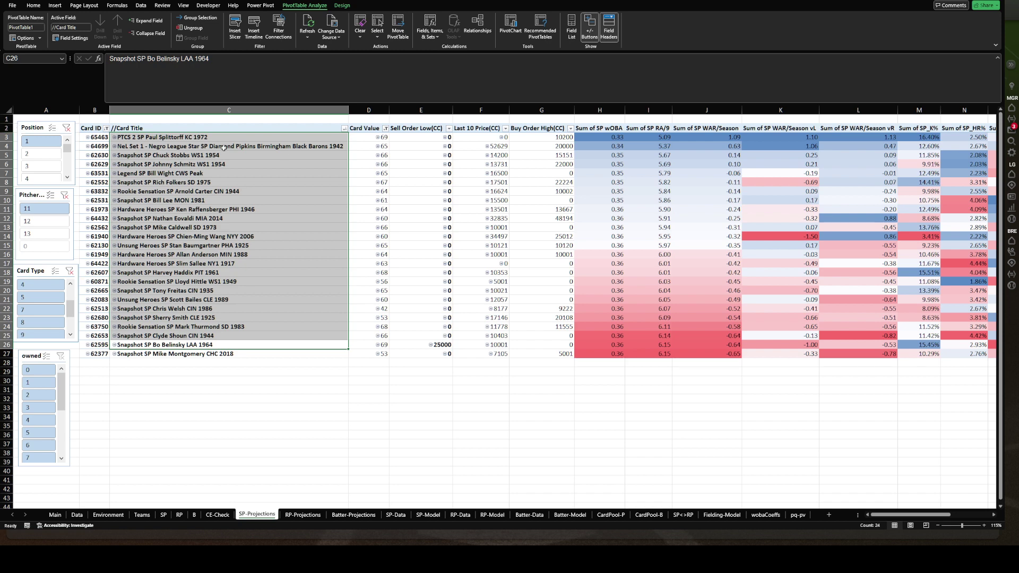
click(104, 133)
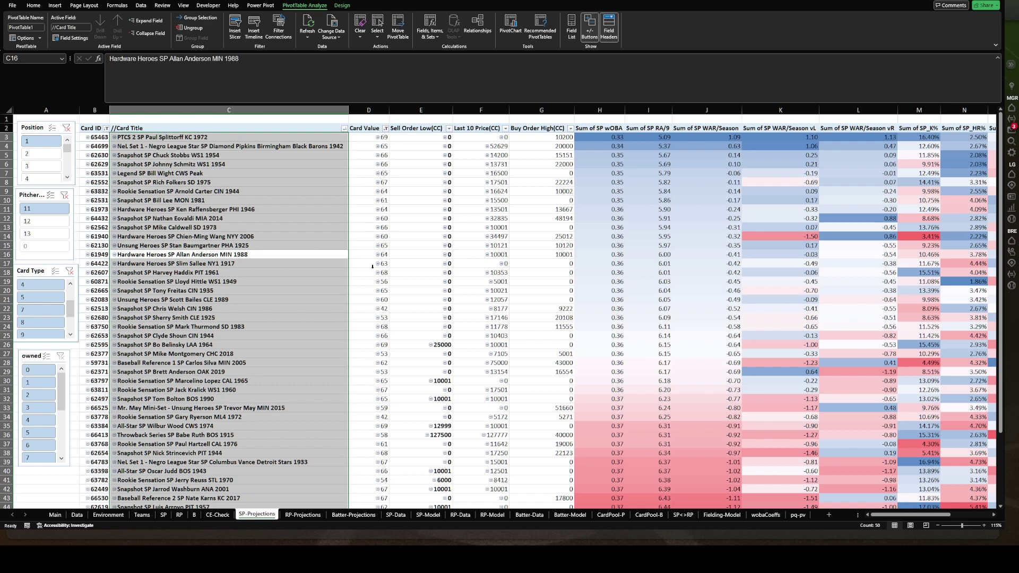
scroll(367, 274, down, 2)
click(254, 382)
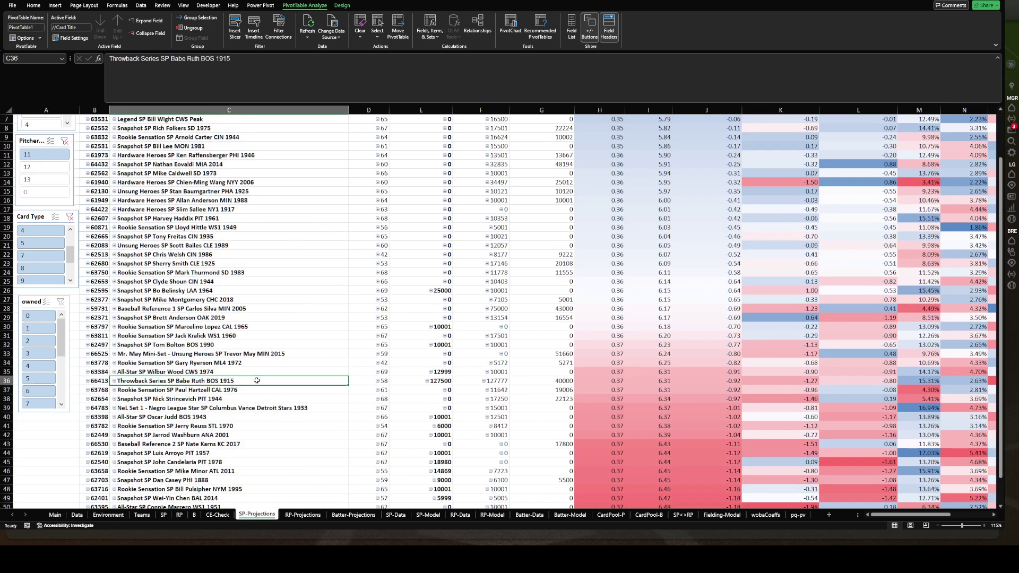
drag(234, 381, 199, 139)
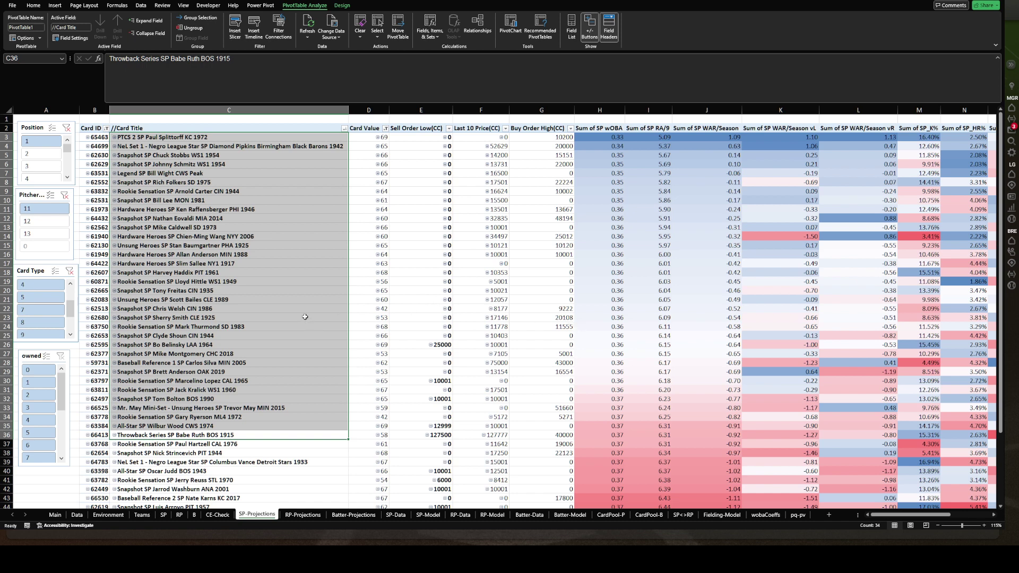
Check the Columbus Vance Detroit Stars 1933 entry in the lower part of the projections list
scroll(306, 317, down, 4)
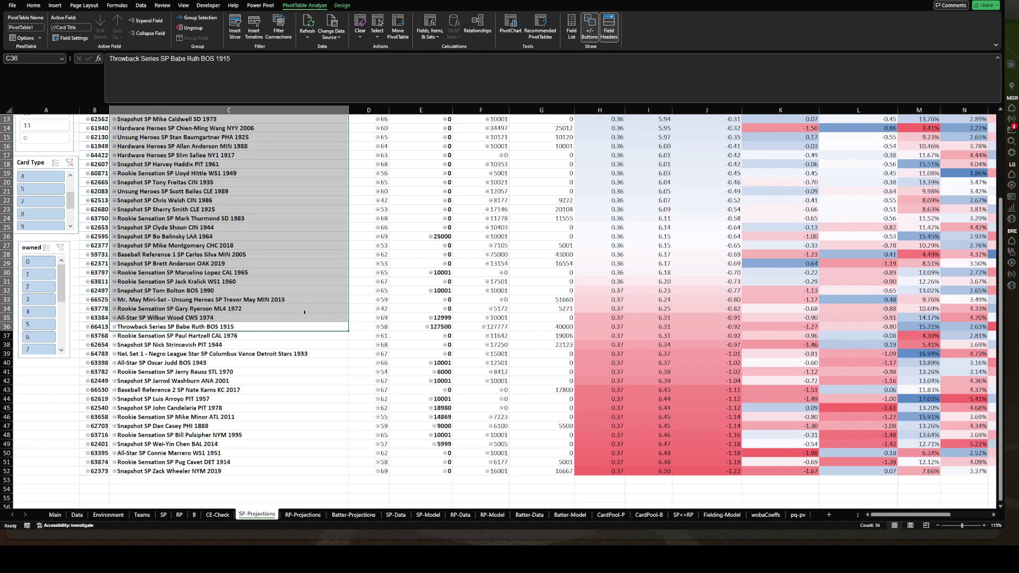
click(262, 388)
click(258, 378)
click(242, 359)
click(257, 353)
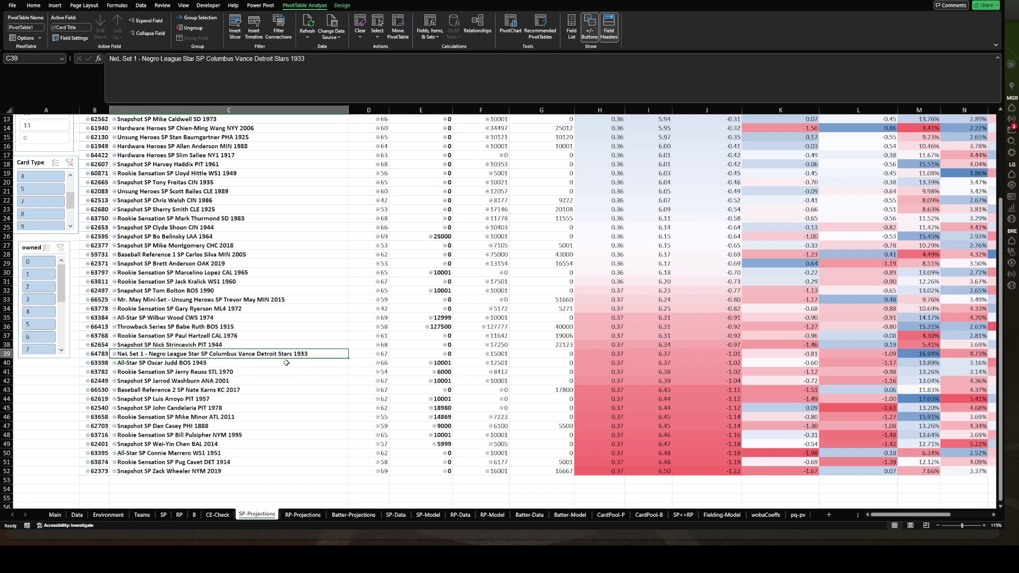
Compare the projections of the top starters, from Paul Splittorff KC 1972 to Nathan Eovaldi MIA 2014, and open the Environment sheet
scroll(642, 369, up, 4)
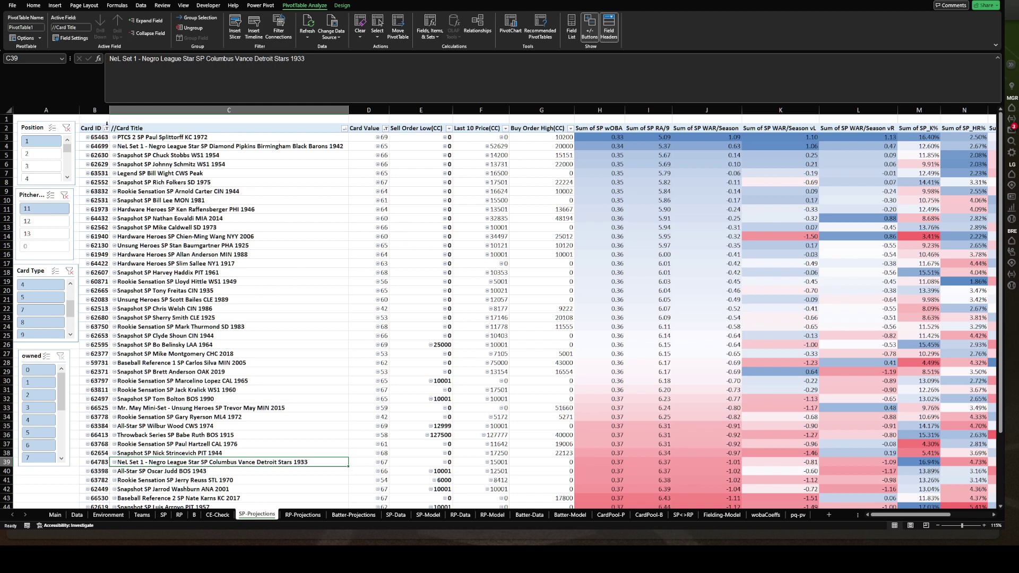
click(236, 190)
click(235, 170)
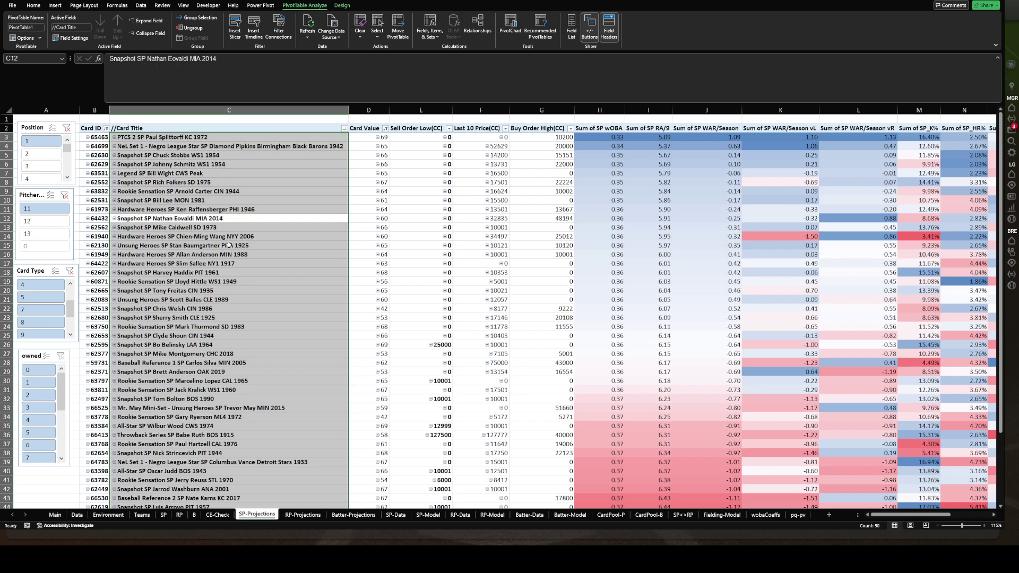
drag(222, 220, 870, 147)
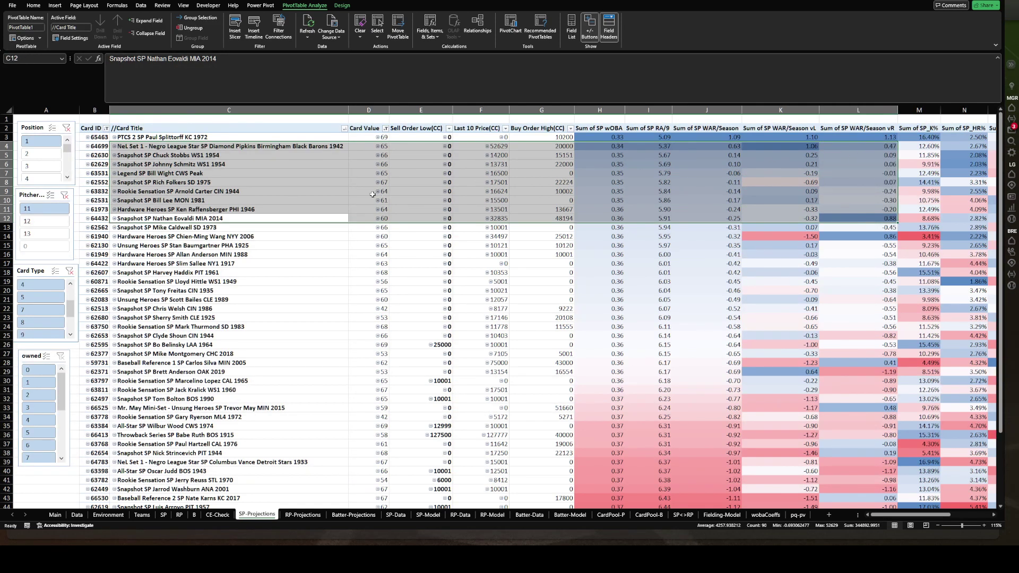
click(240, 139)
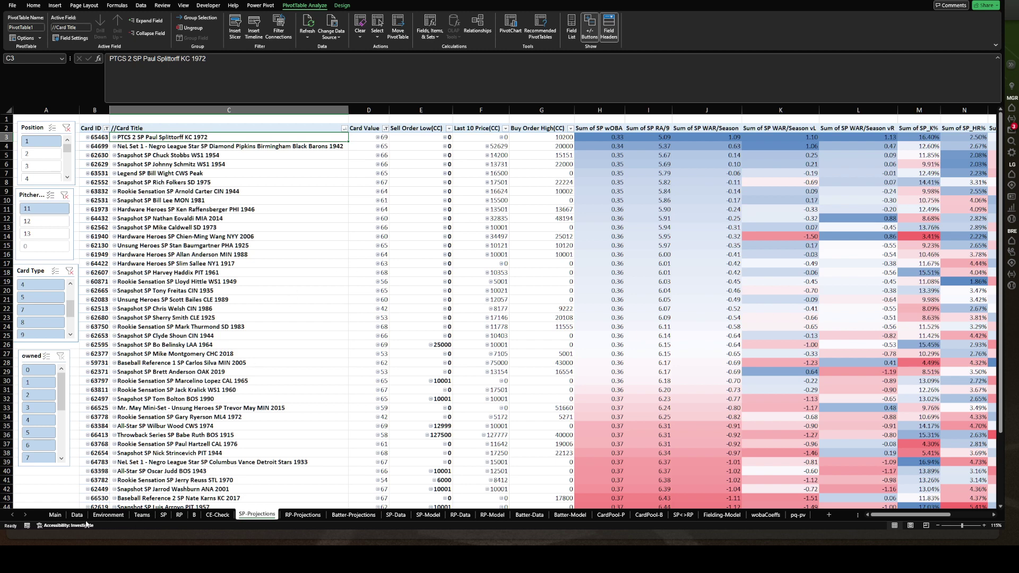
click(102, 517)
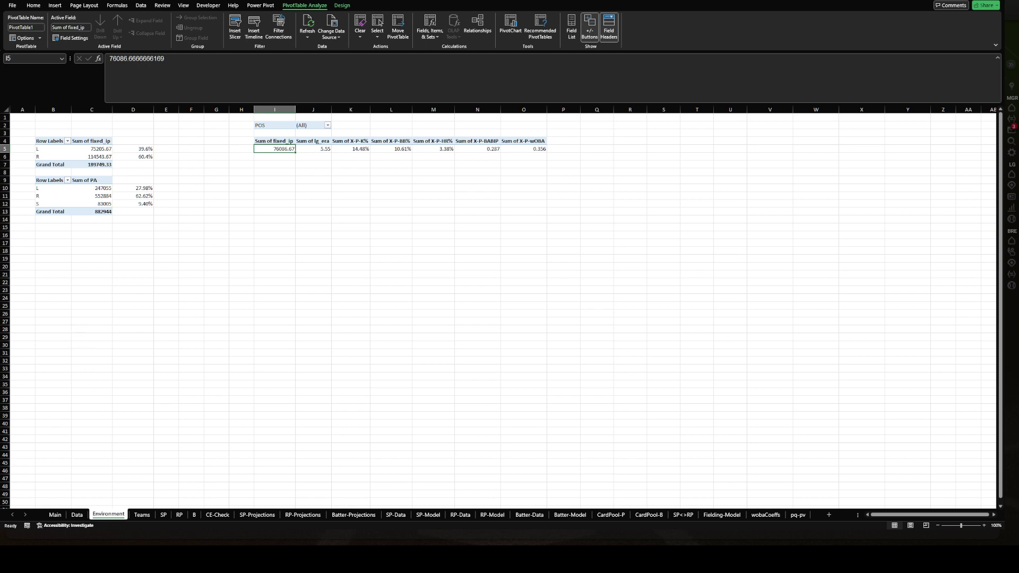
Switch to OOTP, open the 2033 Pittsburgh Pirates save, and check the profile of the team's #16 left fielder
key(alt+Tab)
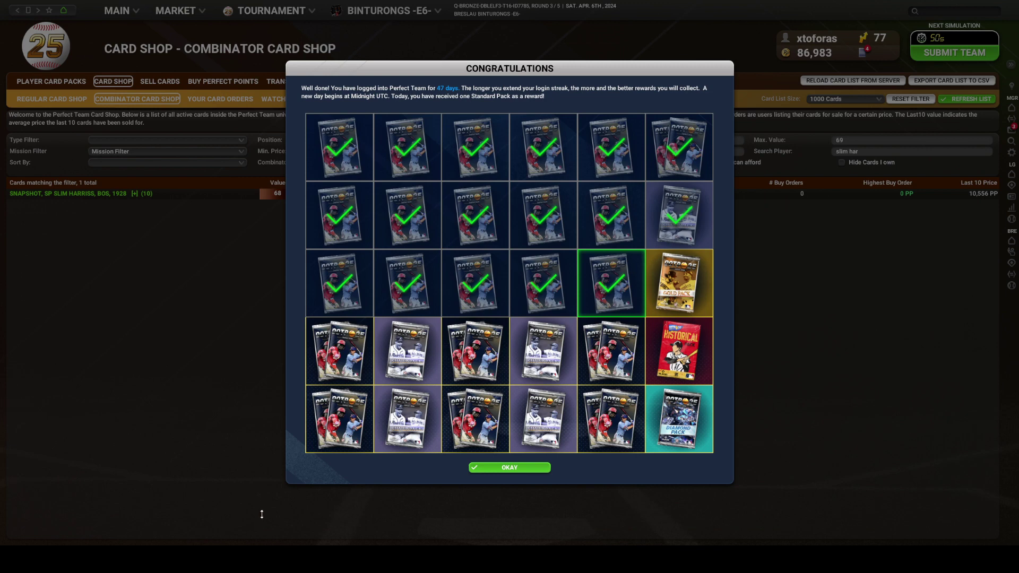
click(521, 469)
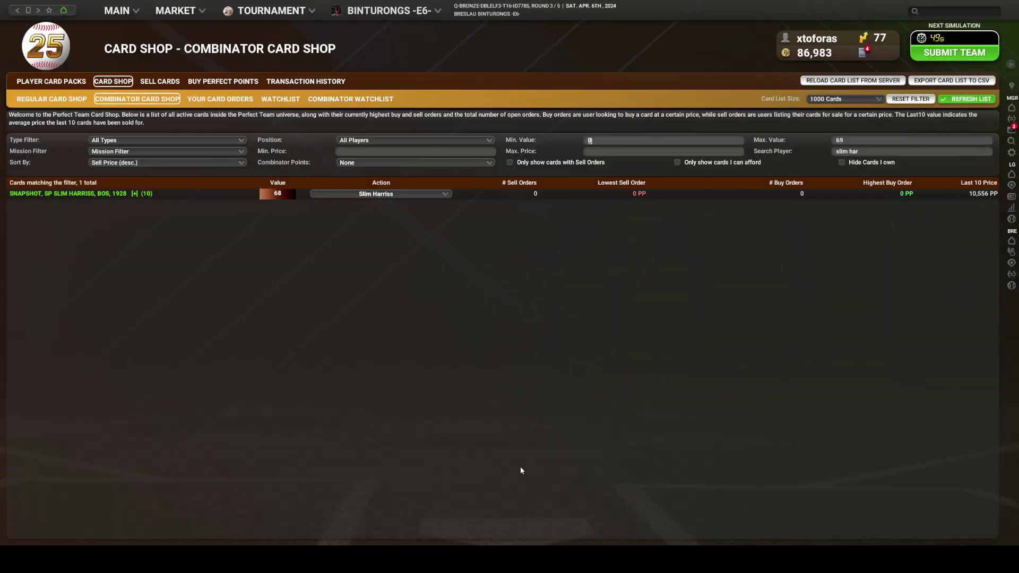
click(123, 13)
click(129, 152)
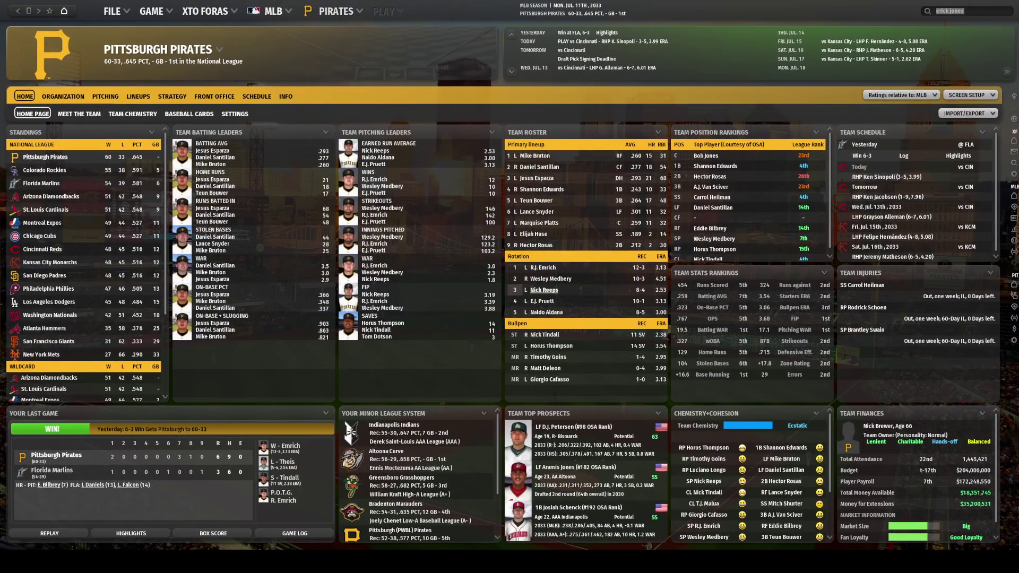
click(326, 339)
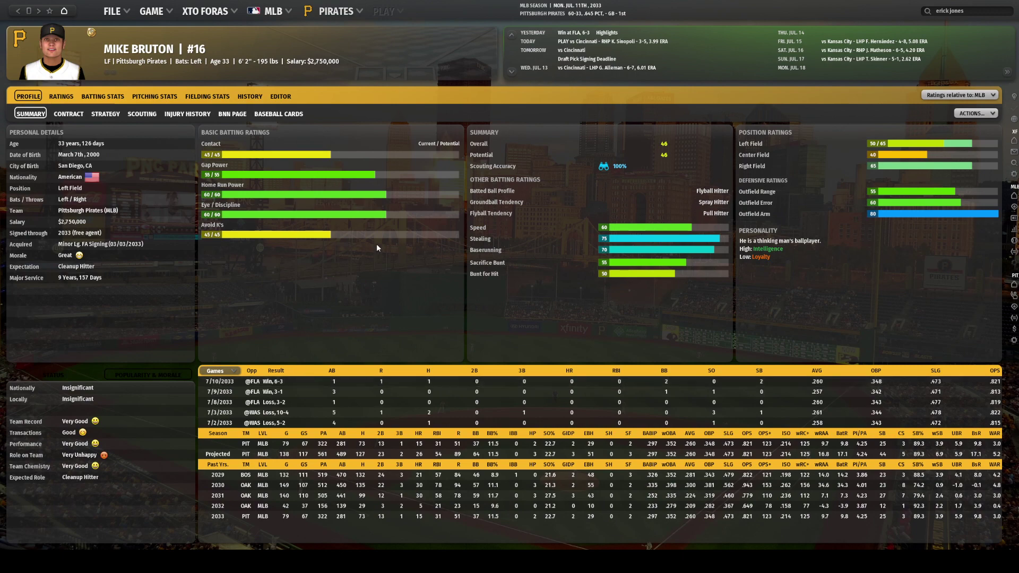
key(alt+Left)
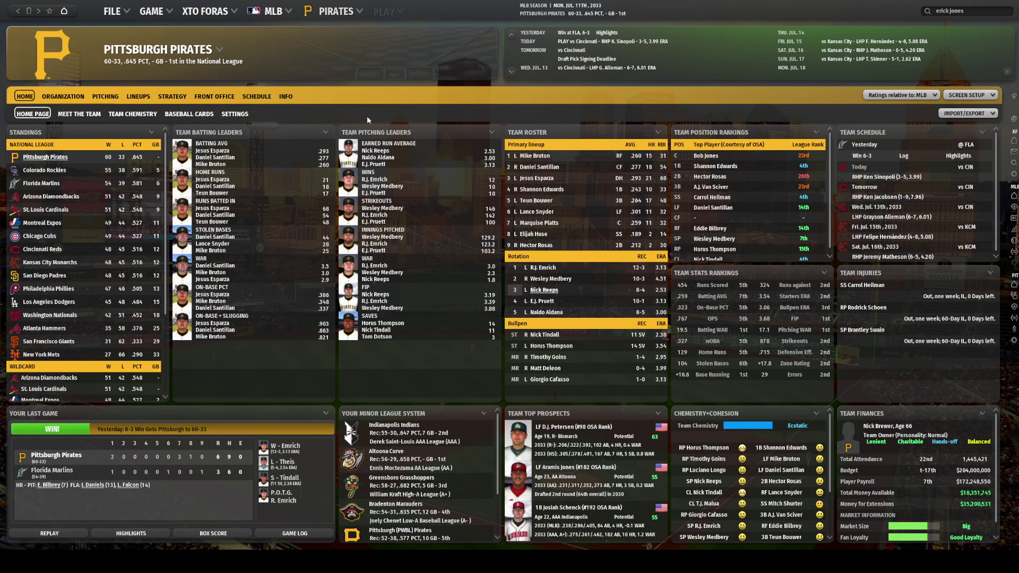
Change the active league to the Japanese Professional Baseball Organization and open its regular season standings
click(254, 15)
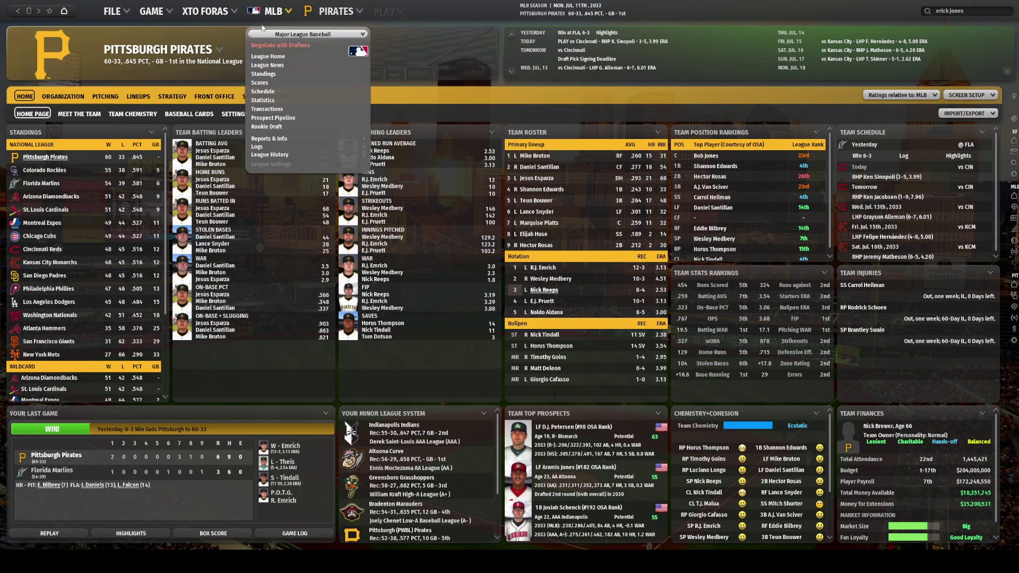
click(263, 34)
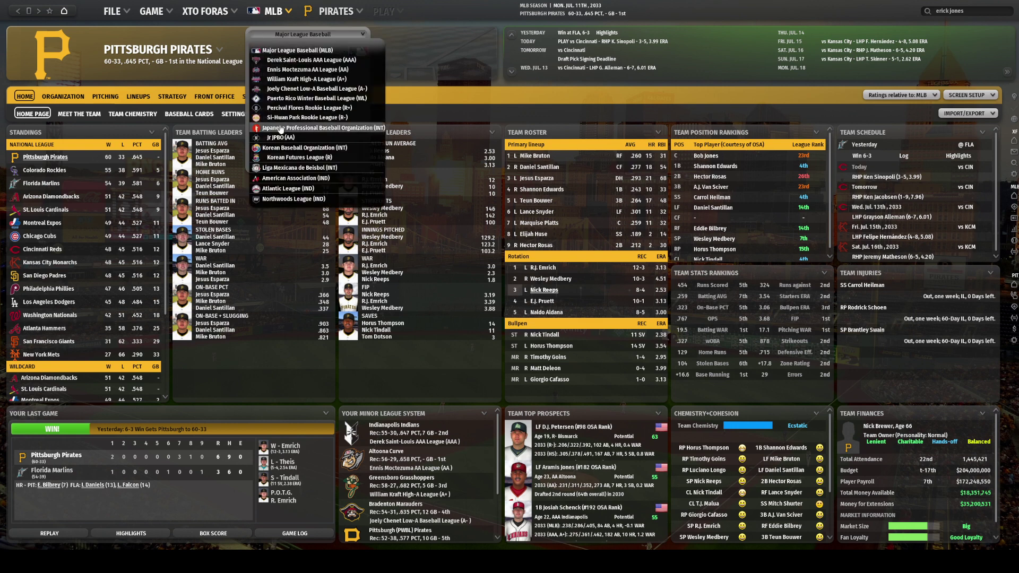
click(280, 129)
click(268, 17)
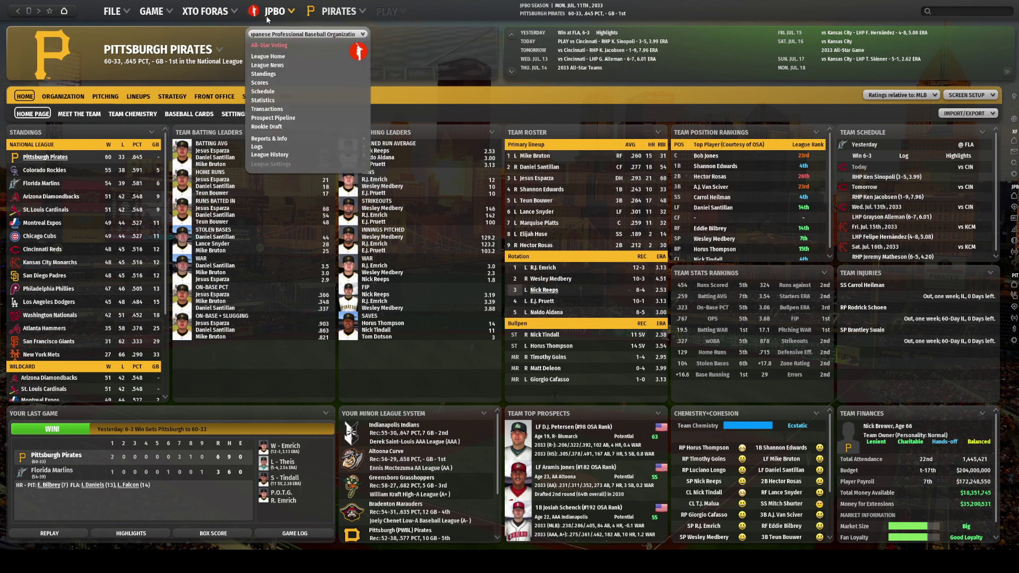
click(274, 57)
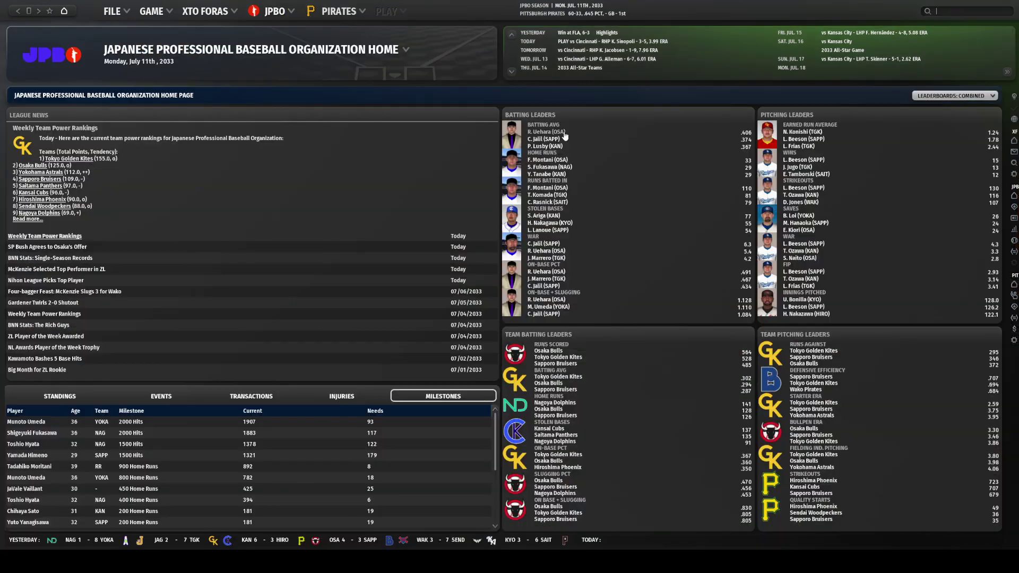
click(278, 14)
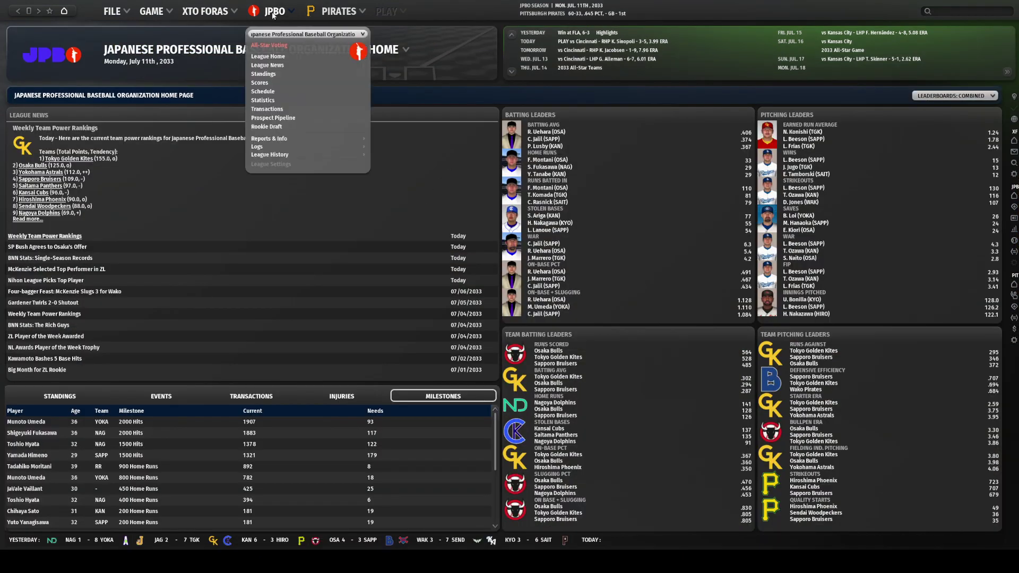
click(275, 75)
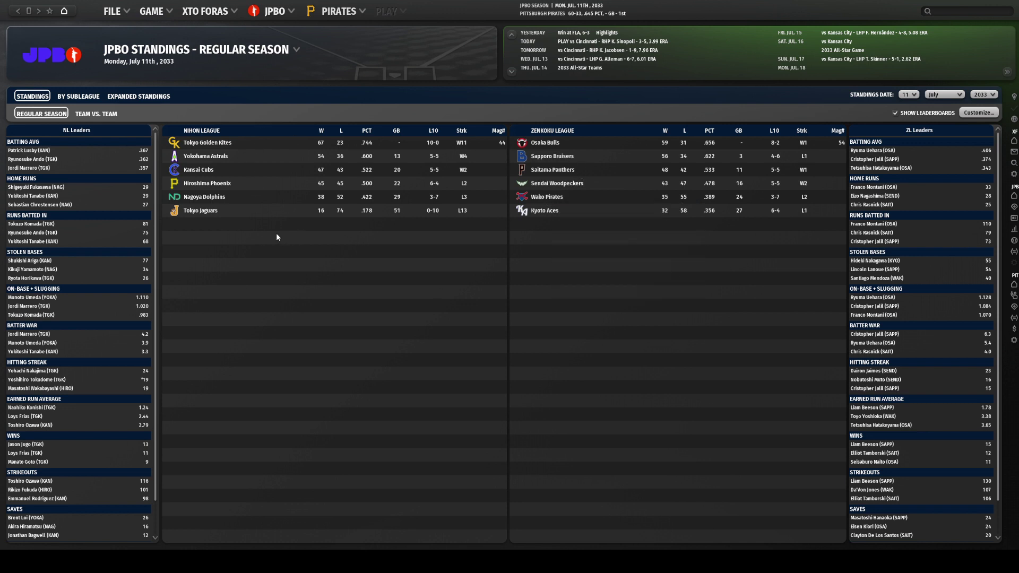
Review the JPBO team summaries, view the Sapporo Bruisers home page, and return to the standings
mouse_move(259, 200)
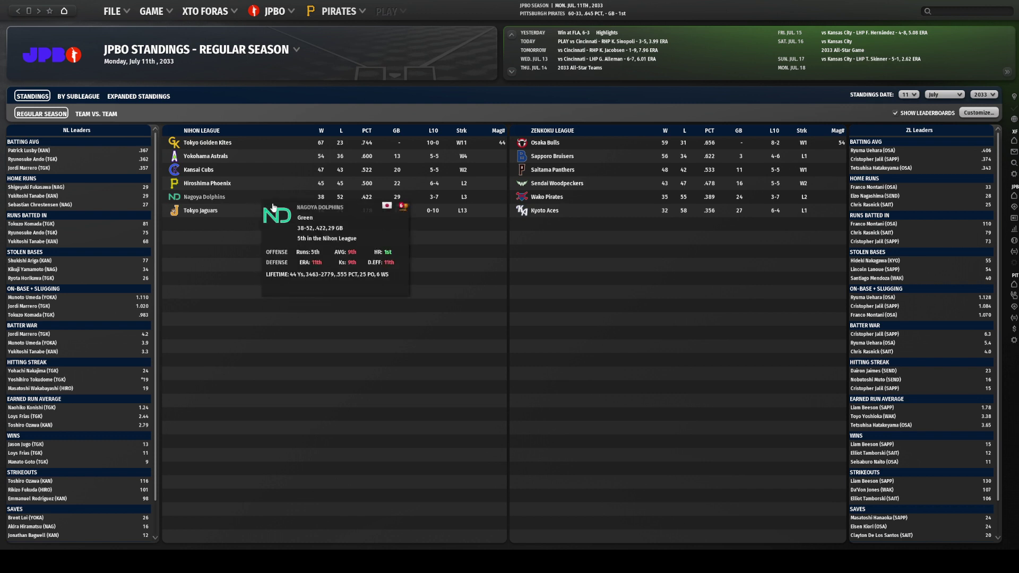
mouse_move(545, 144)
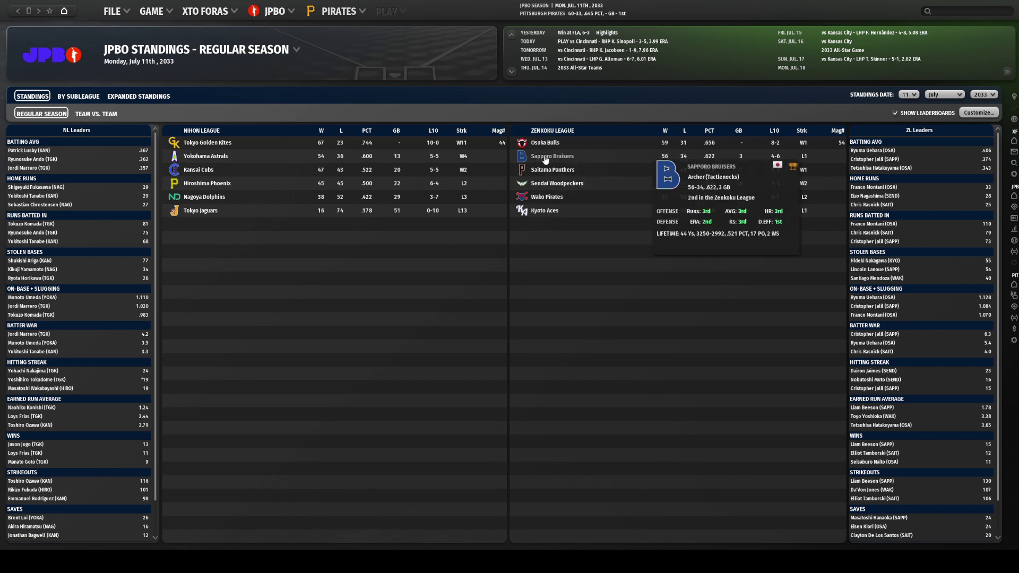
mouse_move(213, 151)
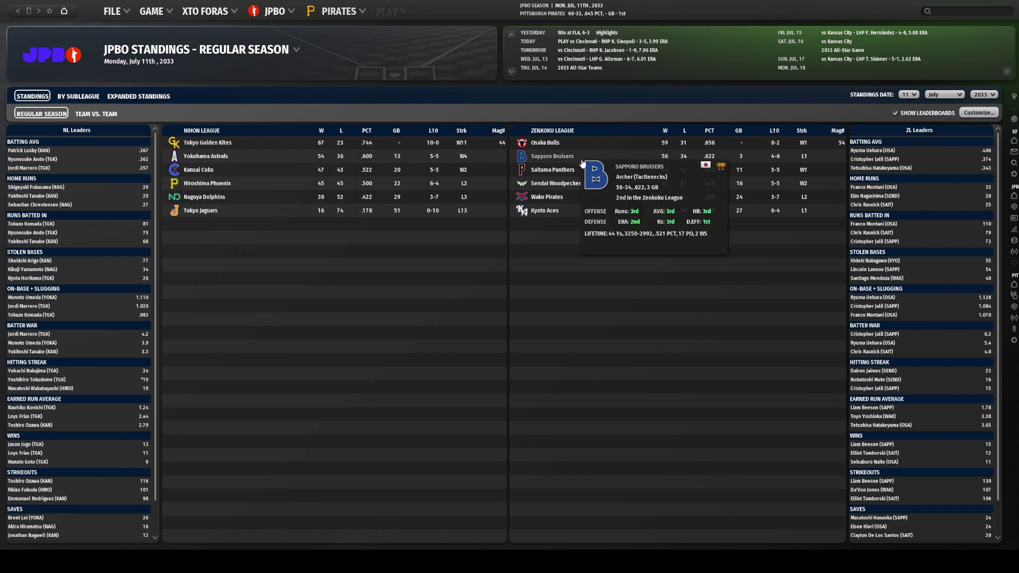
click(555, 156)
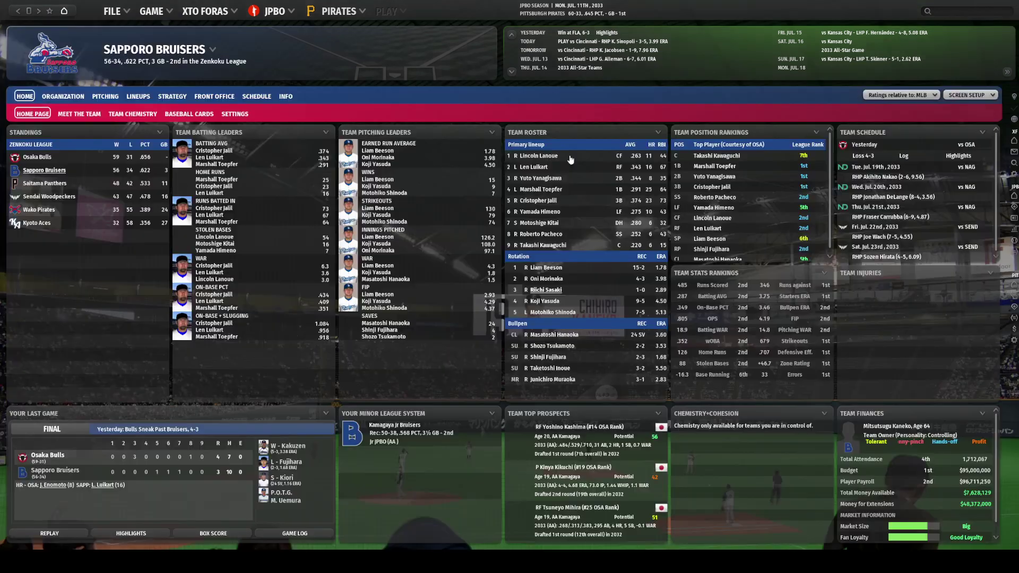
key(alt+Left)
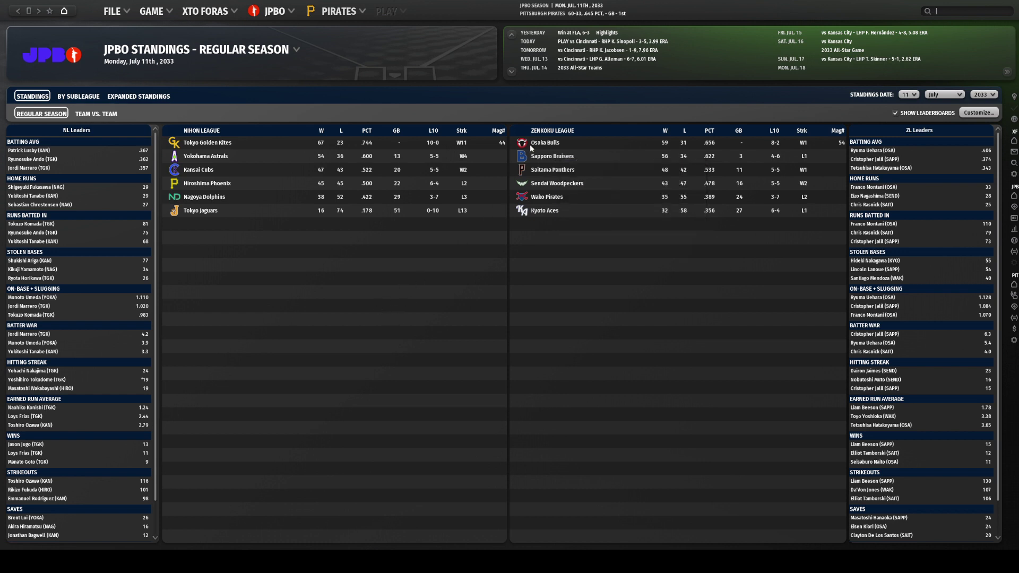
Look through the Nihon League leaders and open the profile of the Yokohama Astrals closer listed under saves
mouse_move(538, 169)
scroll(88, 246, down, 1)
scroll(88, 246, down, 1)
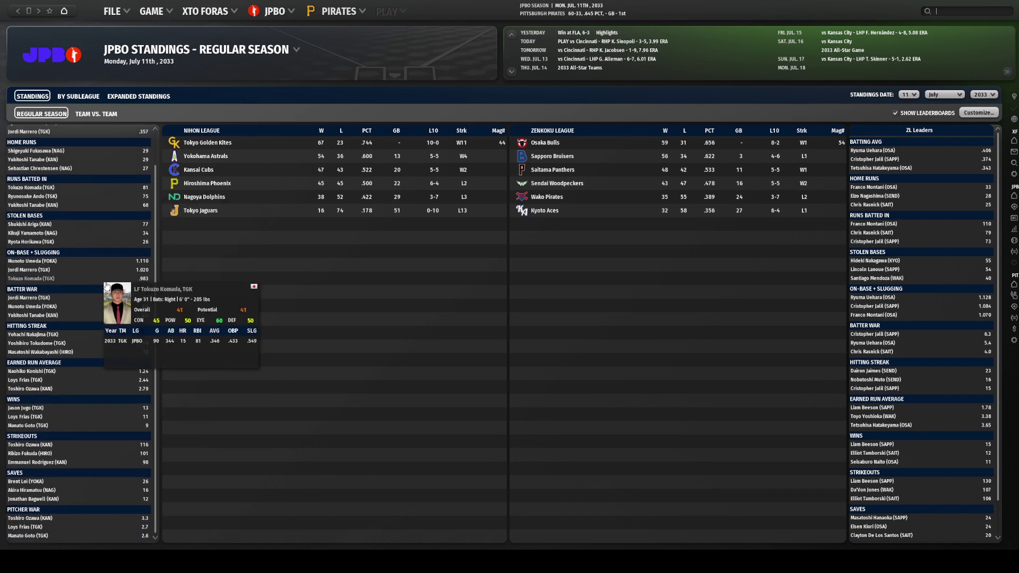
mouse_move(110, 282)
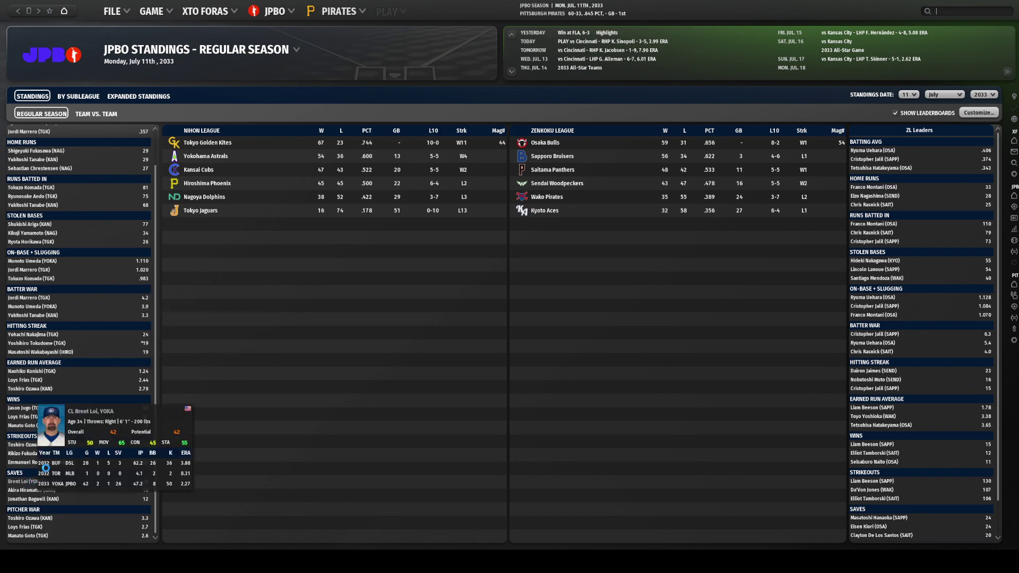
click(40, 466)
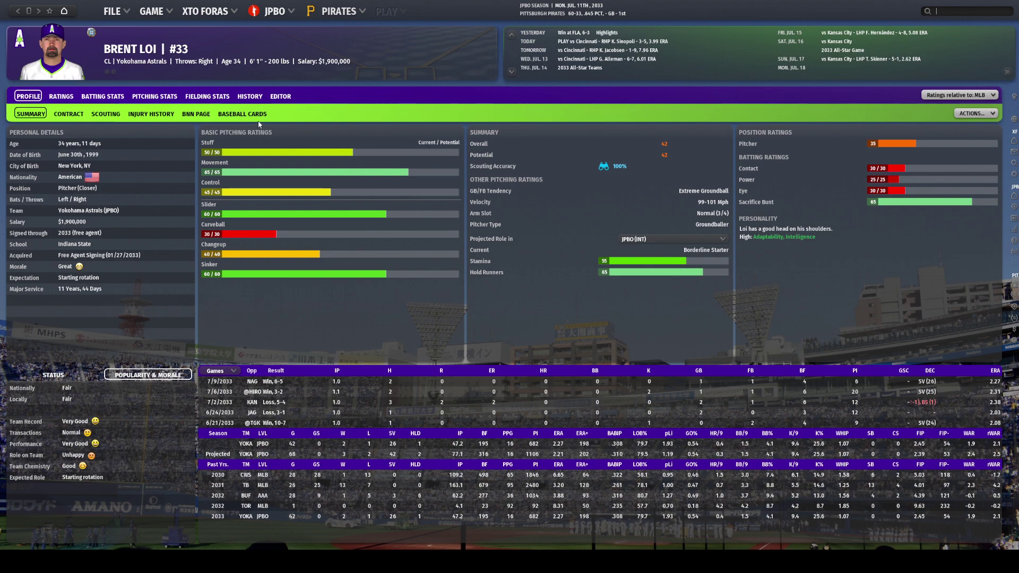
Show the closer's career pitching stats with the league scope set to All
click(155, 96)
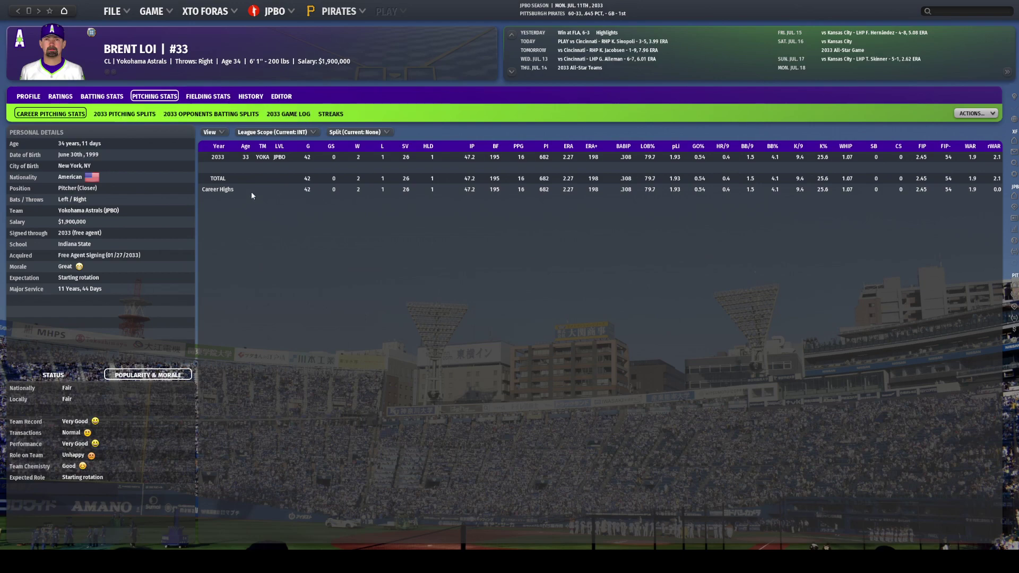
click(277, 133)
click(266, 145)
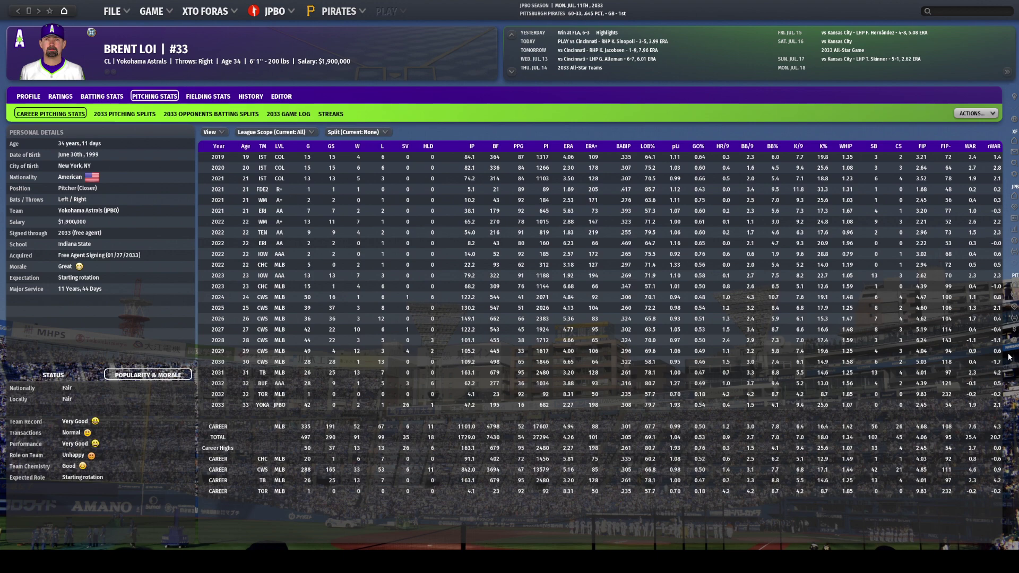
Switch the active league to Major League Baseball (MLB) and open its regular season standings
click(1012, 284)
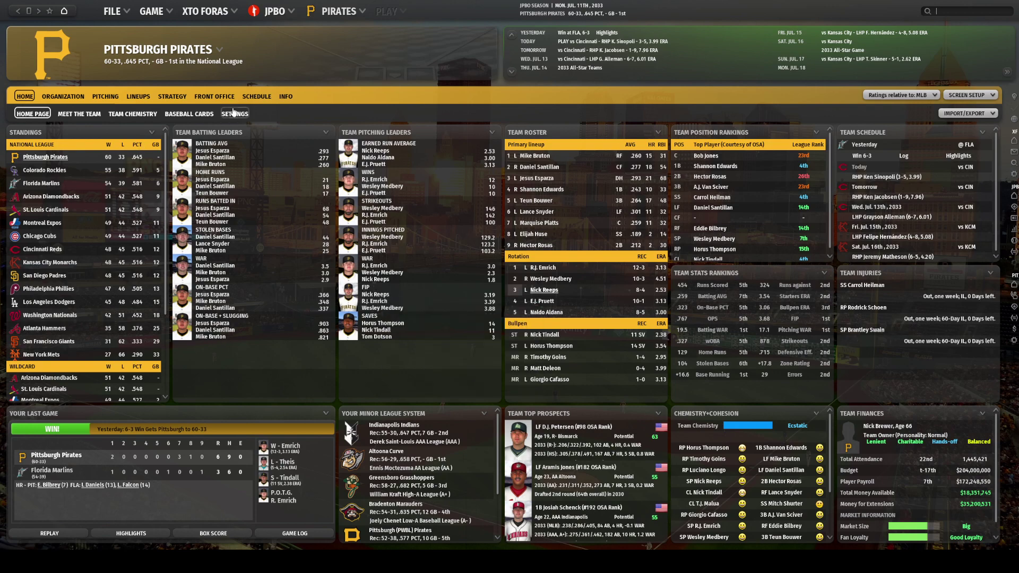
click(259, 18)
click(268, 34)
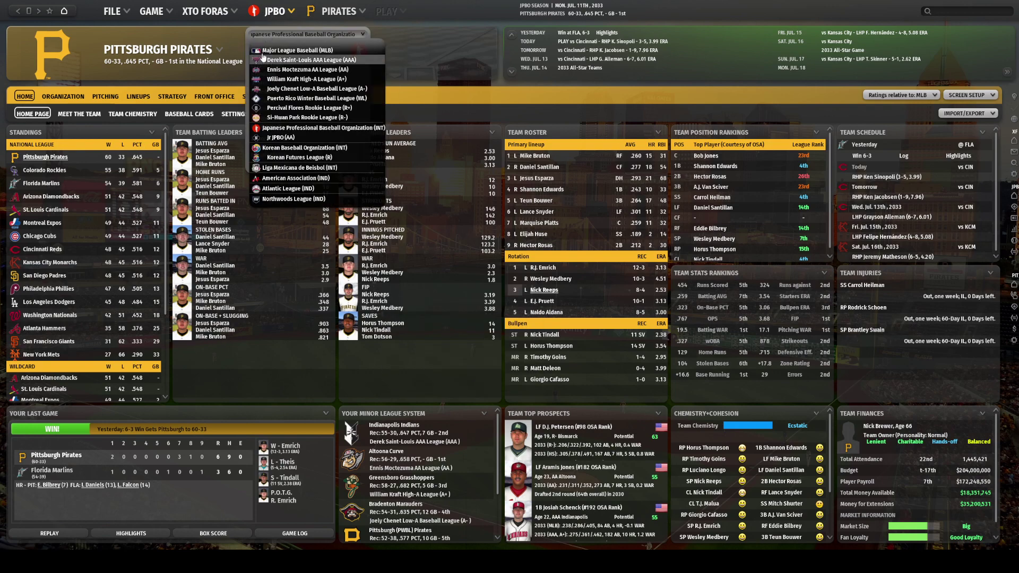
click(272, 53)
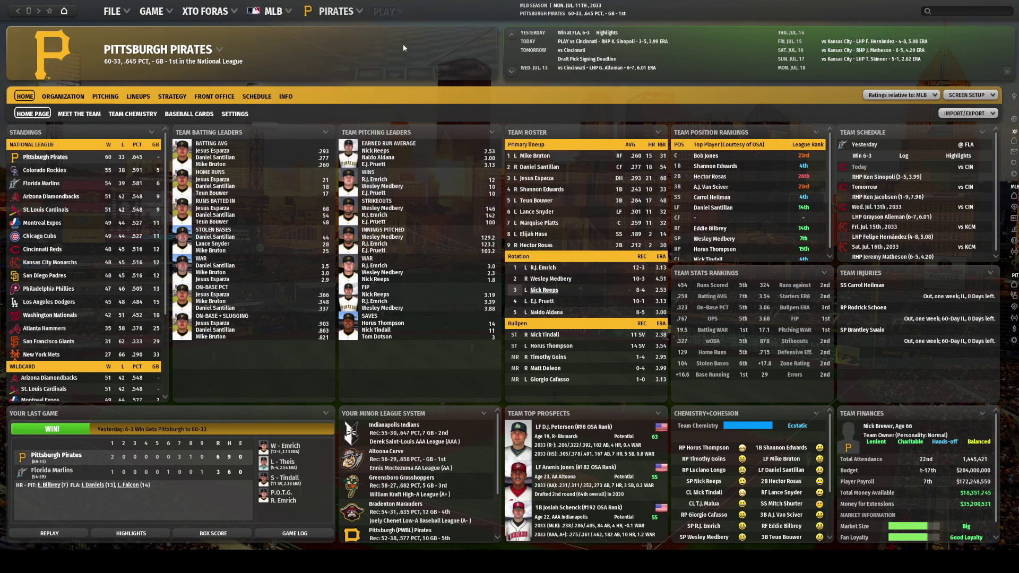
mouse_move(270, 12)
click(264, 74)
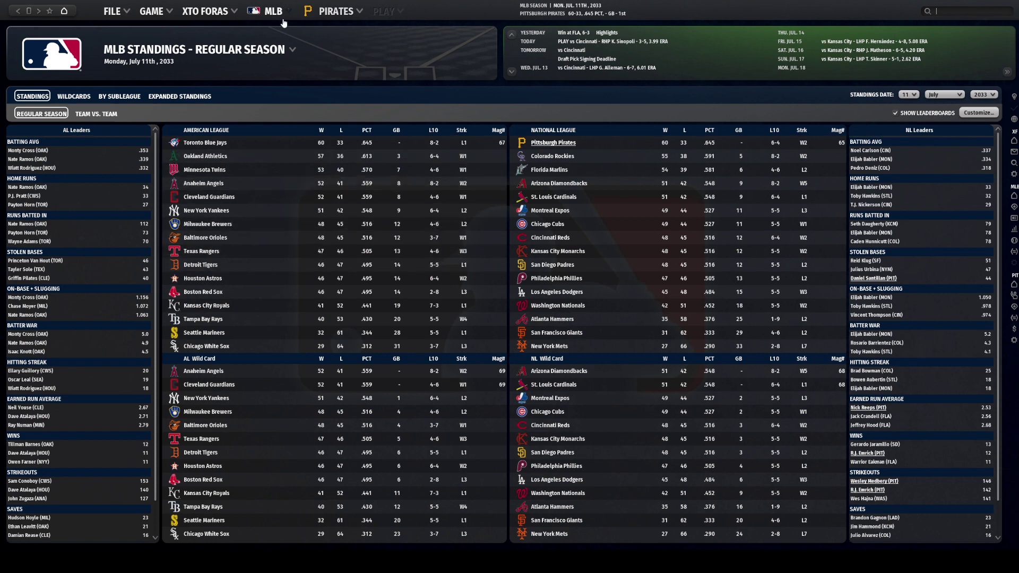
mouse_move(277, 18)
Open the Pittsburgh Pirates home page and view the profiles of the first and second starters in the rotation
mouse_move(550, 144)
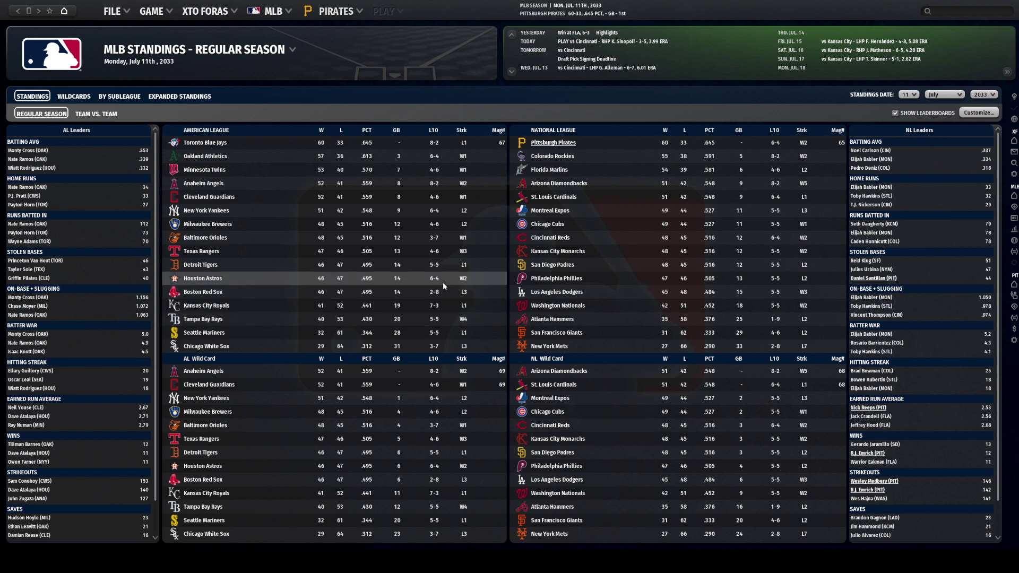
click(542, 143)
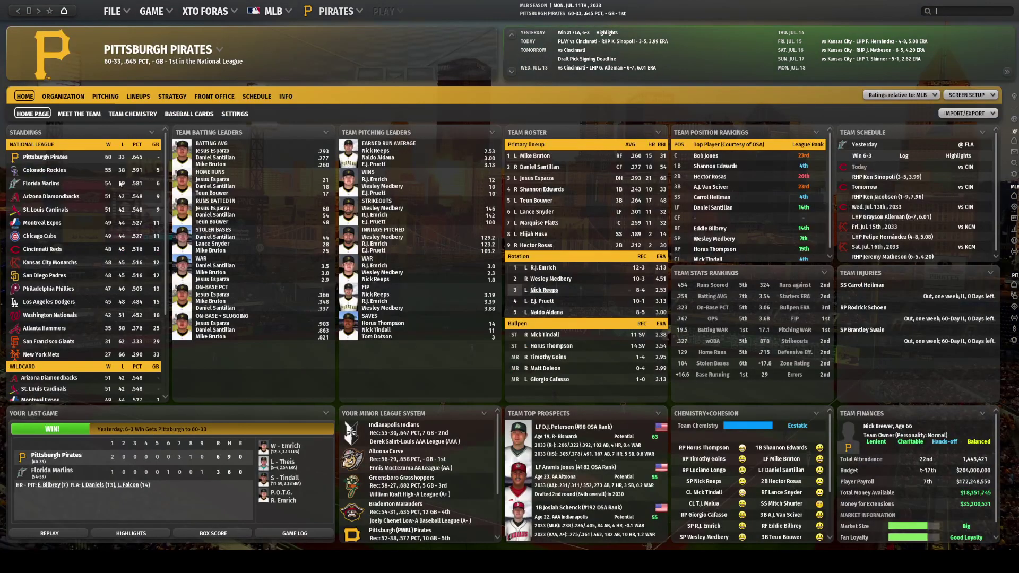
click(533, 268)
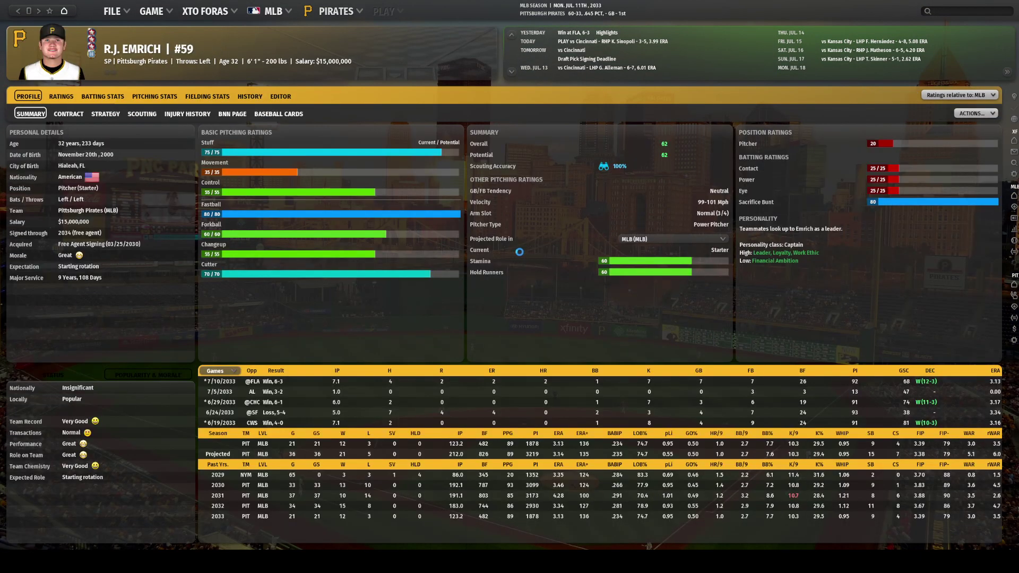
key(alt+Left)
click(555, 277)
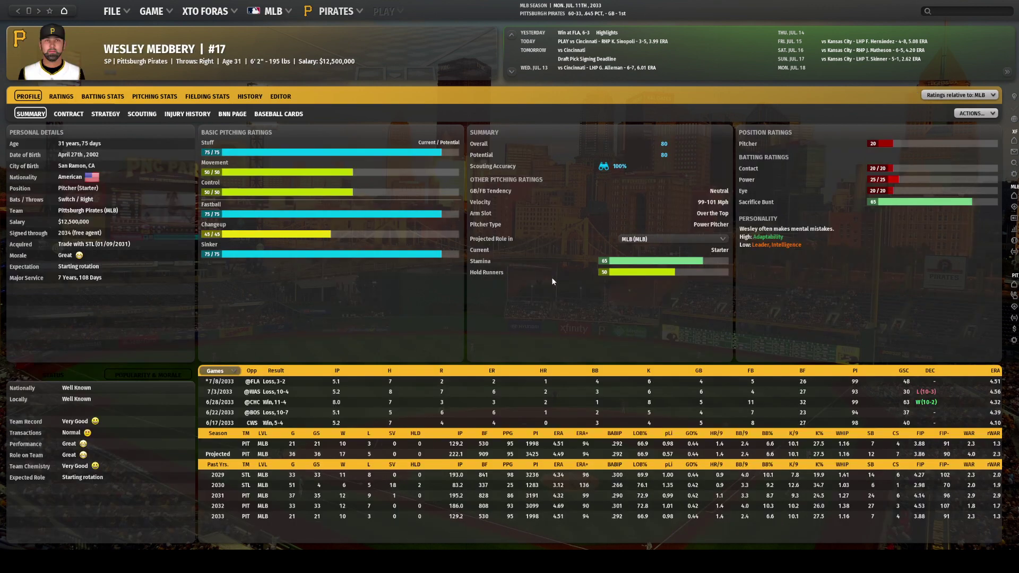
key(alt+Left)
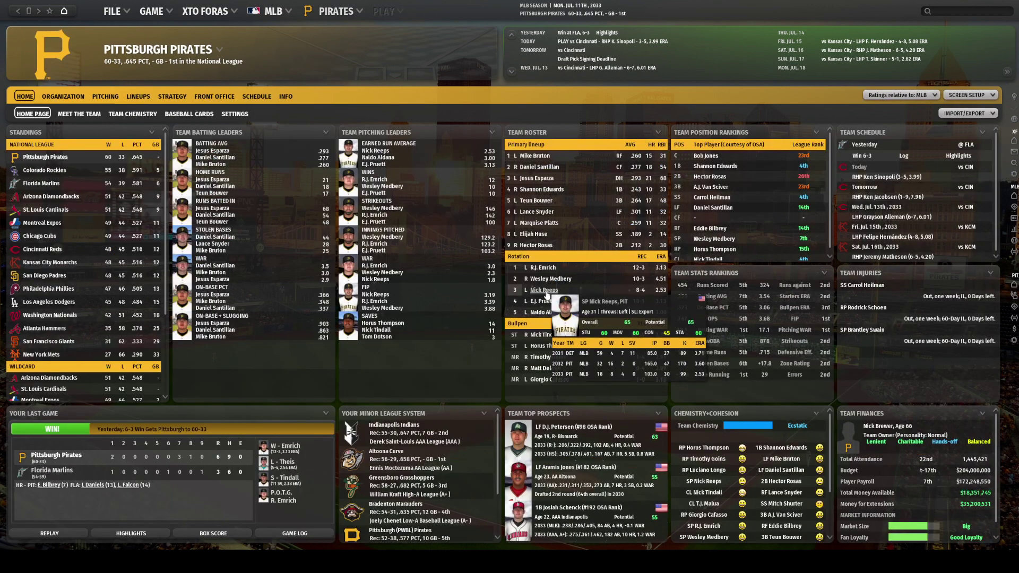
Review the detailed ratings of the Pirates' third and fourth starters, and open the fifth starter's profile
click(545, 291)
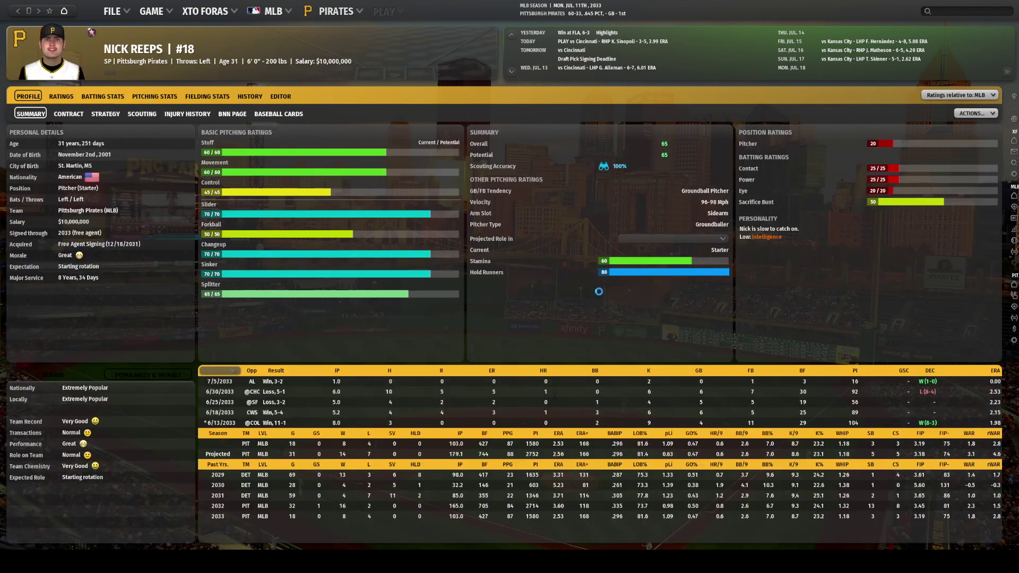
click(61, 97)
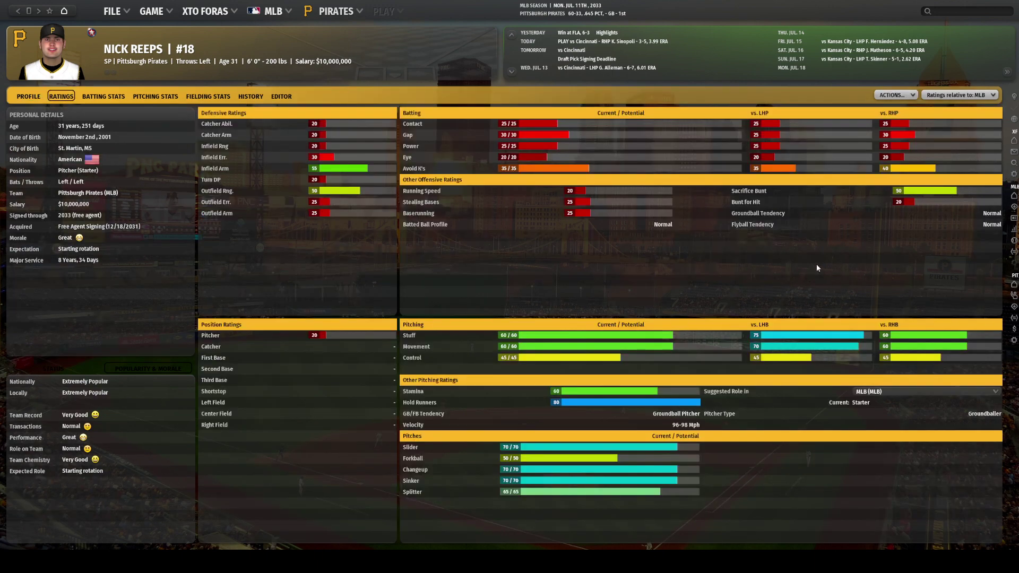
key(alt+Left)
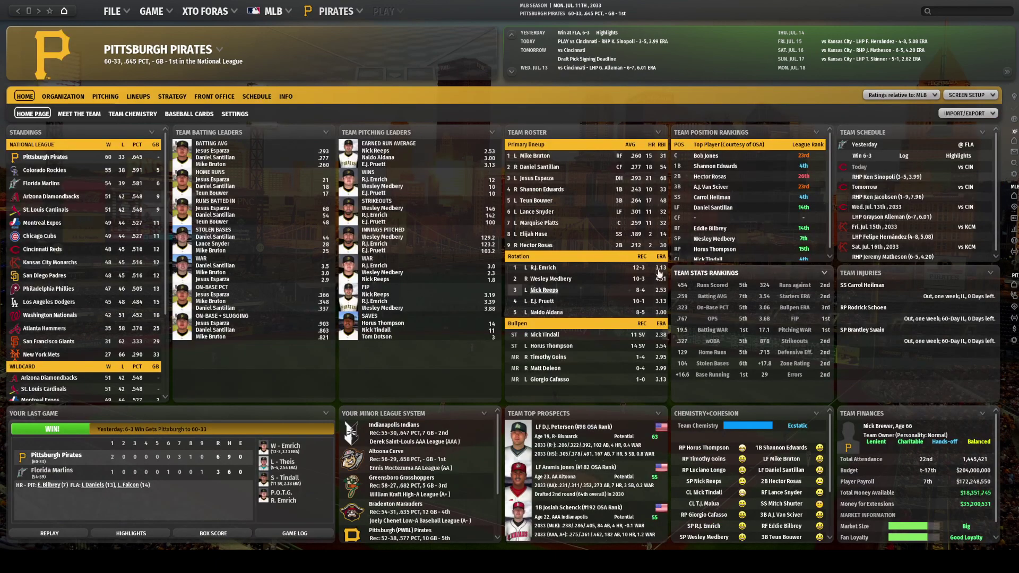
click(538, 302)
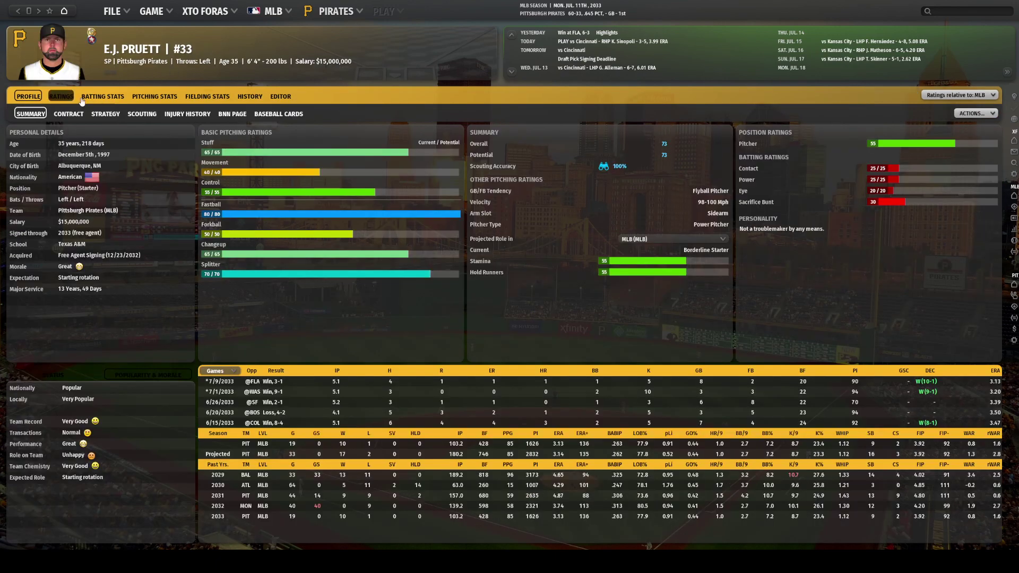
click(57, 96)
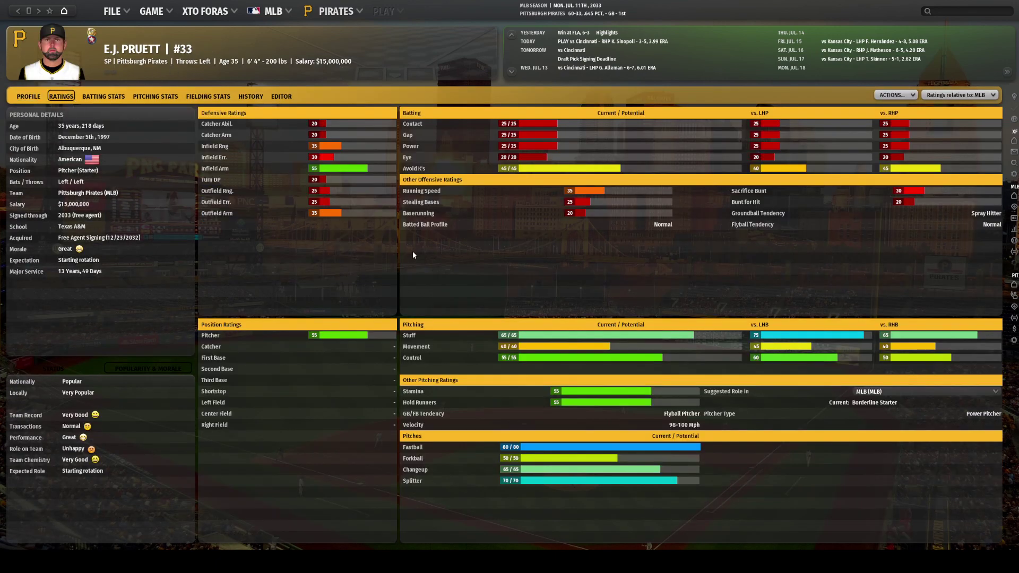
key(alt+Left)
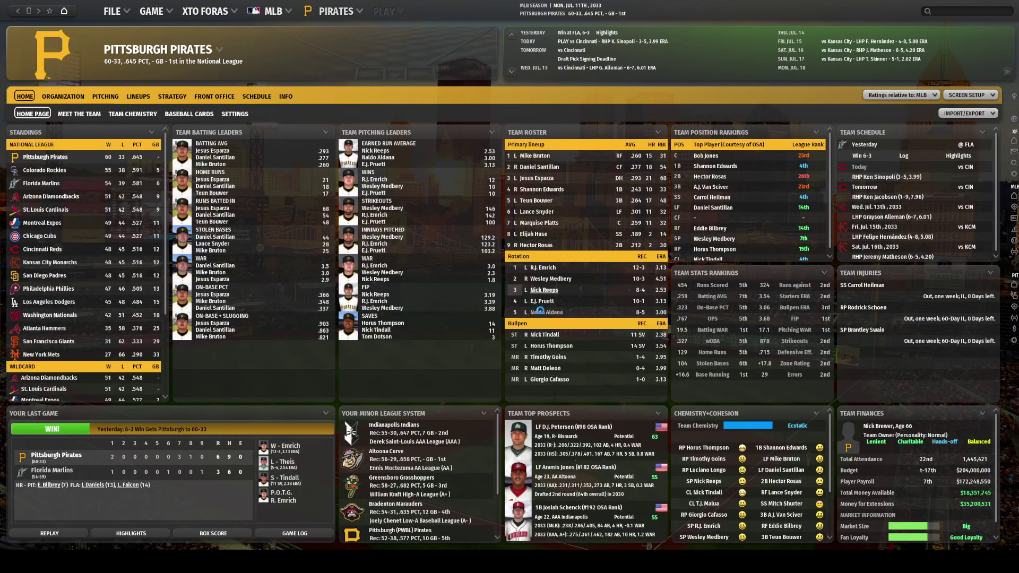
click(540, 313)
mouse_move(378, 281)
View the profile of the Pirates' left fielder batting second and the detailed ratings of their cleanup first baseman
click(540, 167)
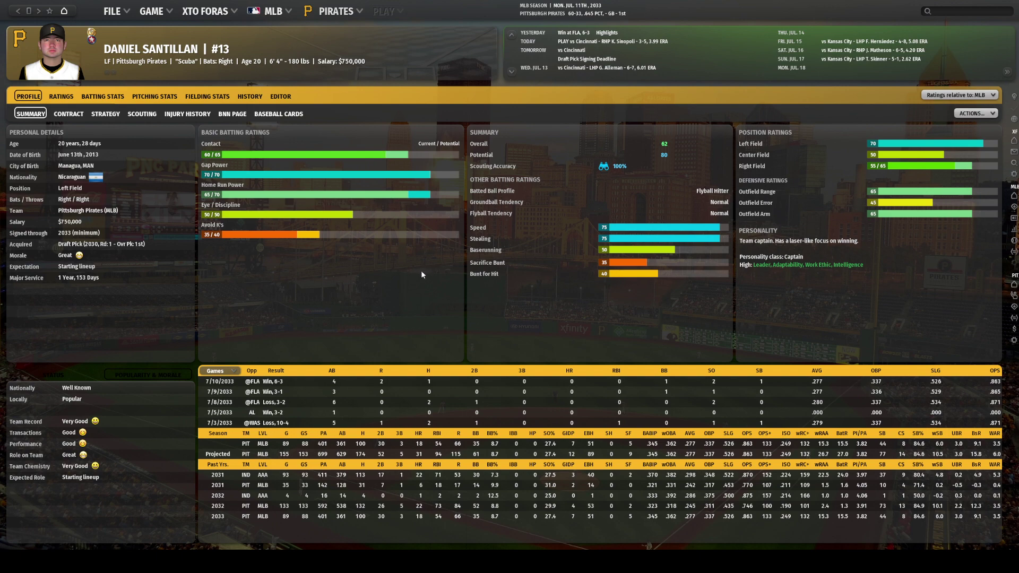
key(alt+Left)
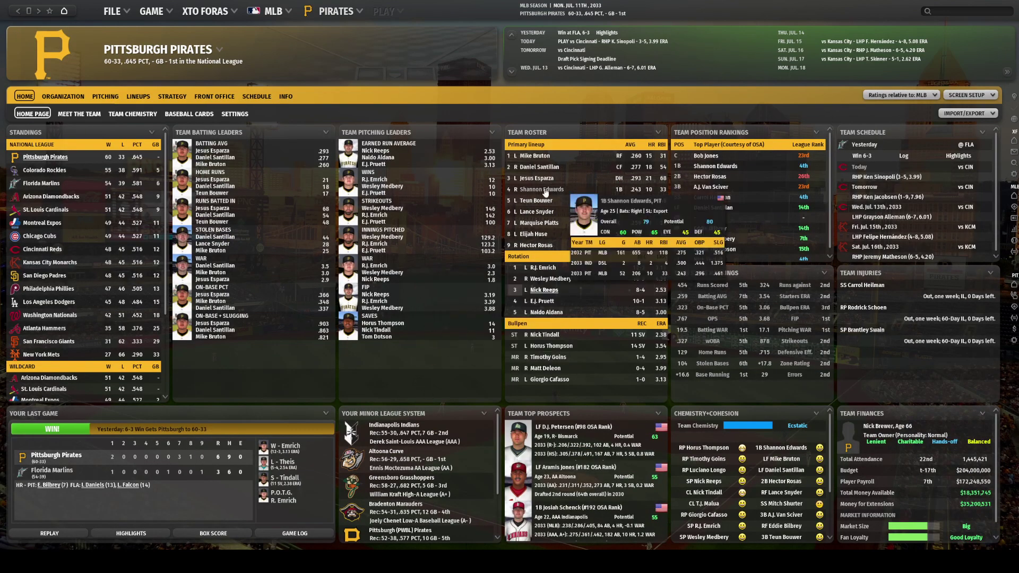
click(571, 187)
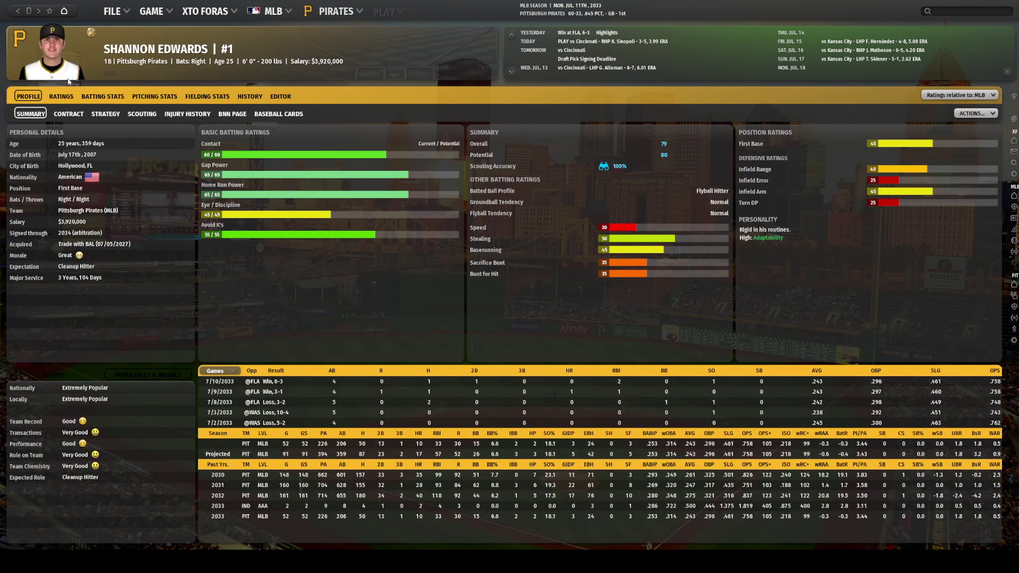
click(61, 96)
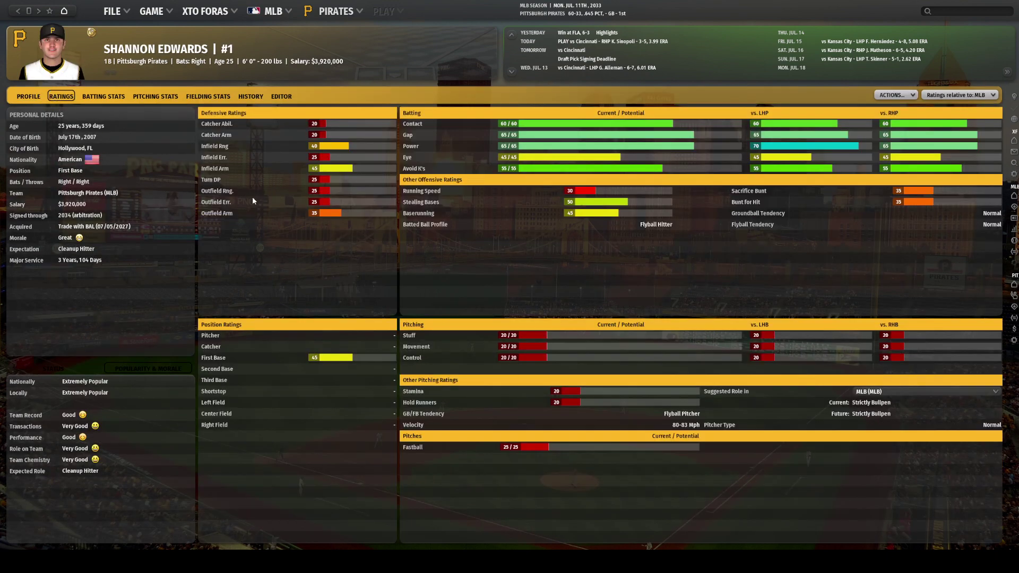
key(alt+Left)
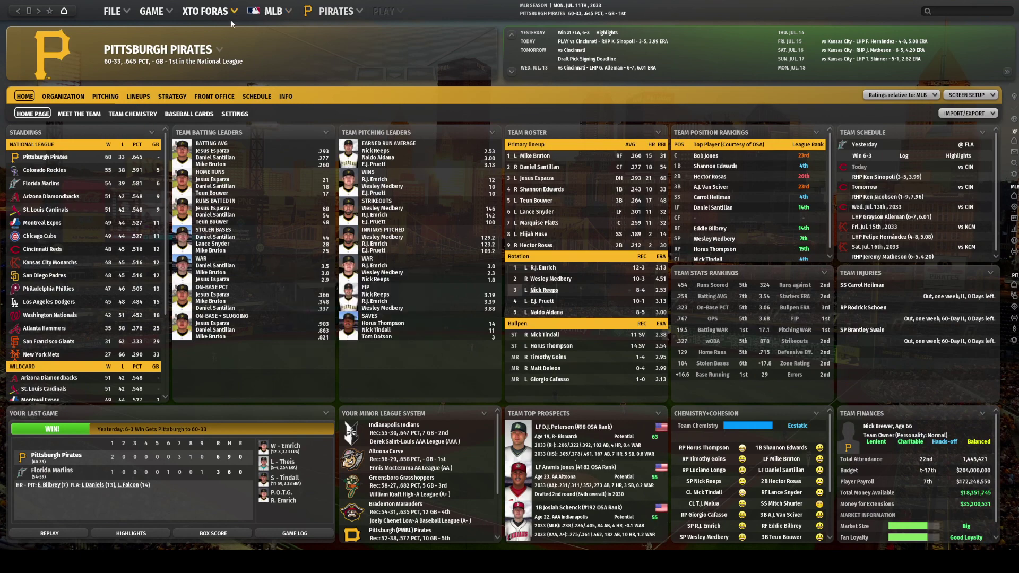
Open the Baltimore Orioles home page from the MLB standings and view their first baseman's profile
mouse_move(267, 14)
click(265, 74)
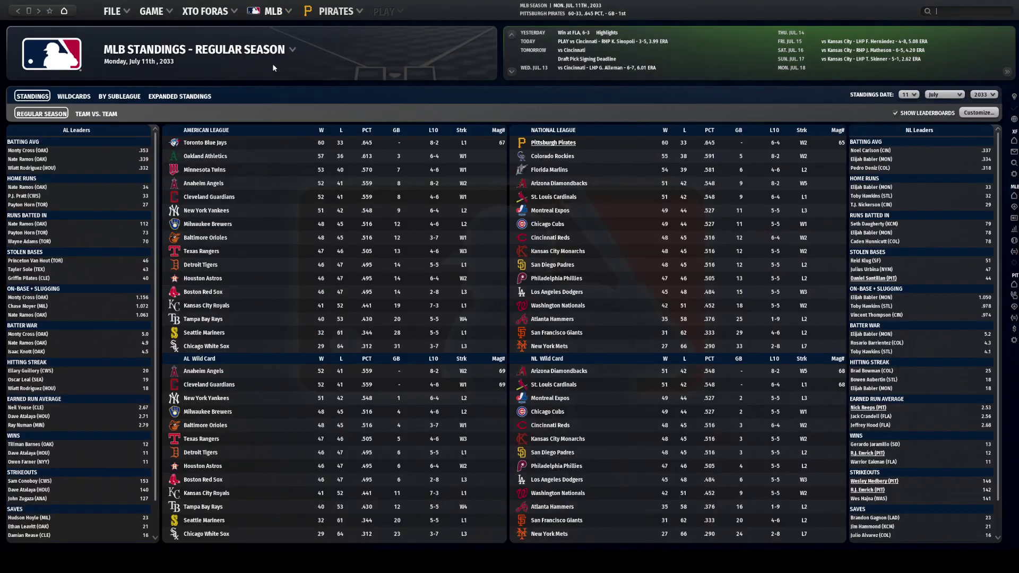
click(206, 240)
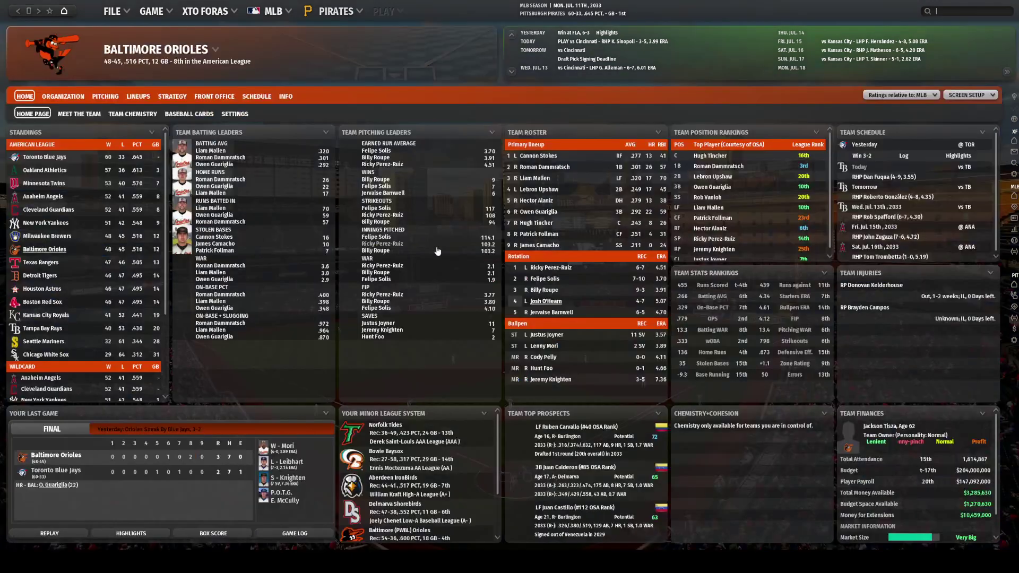
click(545, 167)
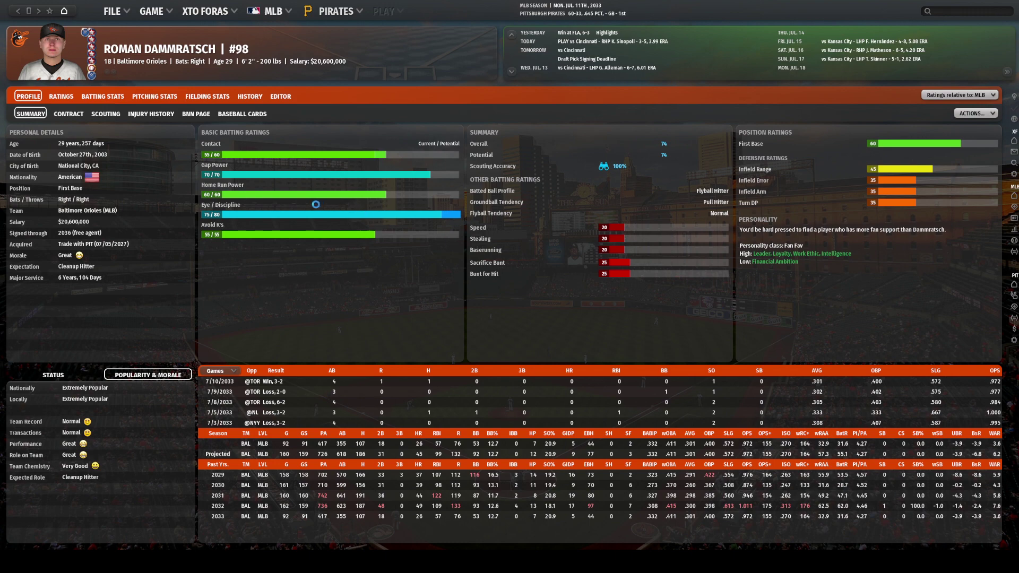
key(alt+Left)
Open the Houston Astros home page and view the profiles of the first and second starters in the rotation
click(40, 289)
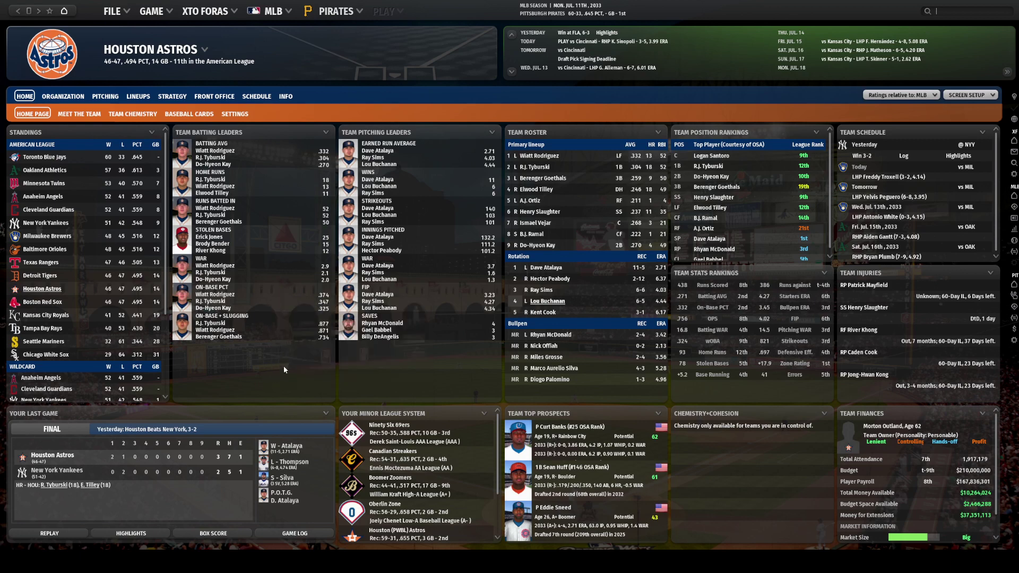
click(549, 268)
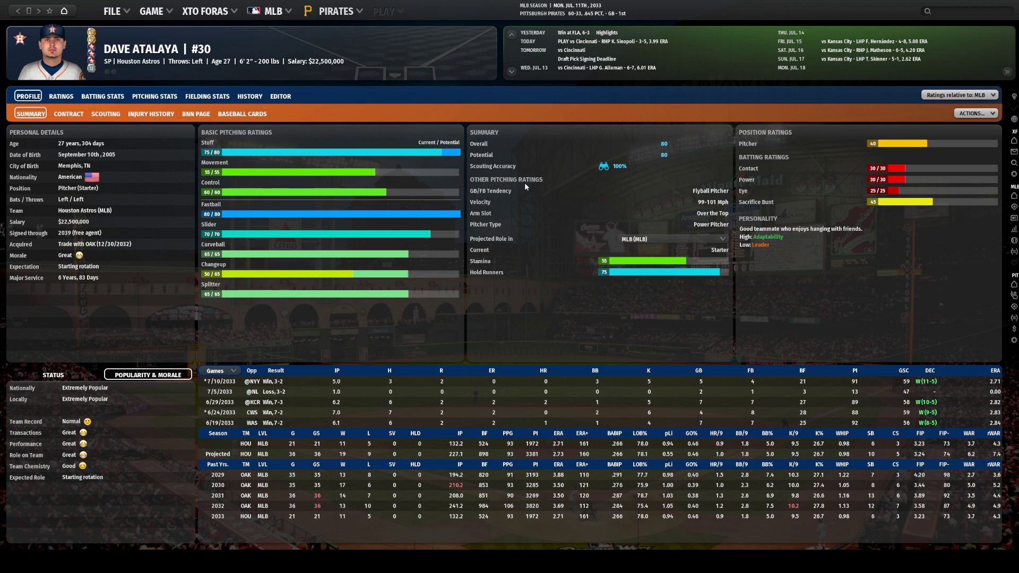
key(alt+Left)
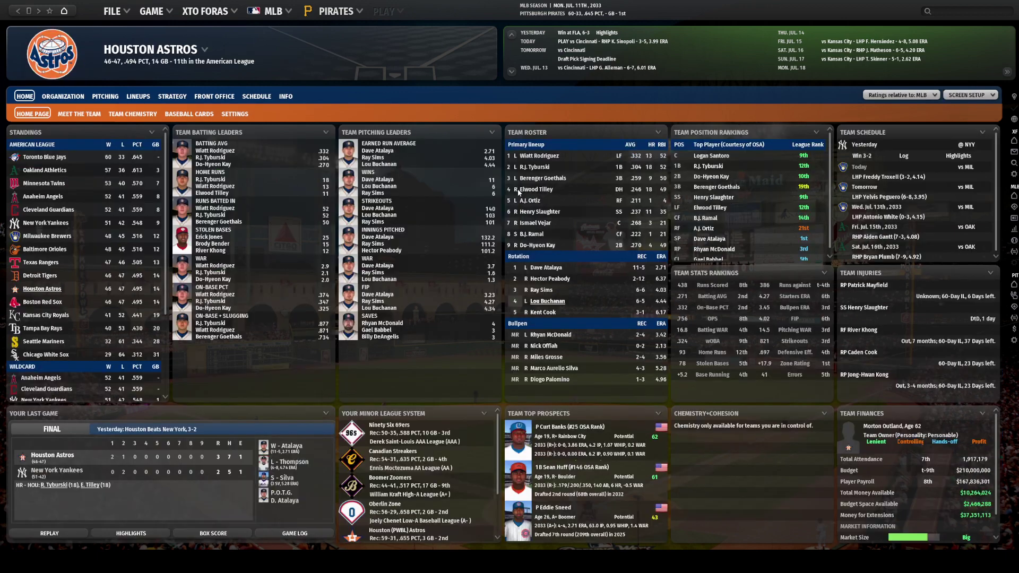
click(547, 279)
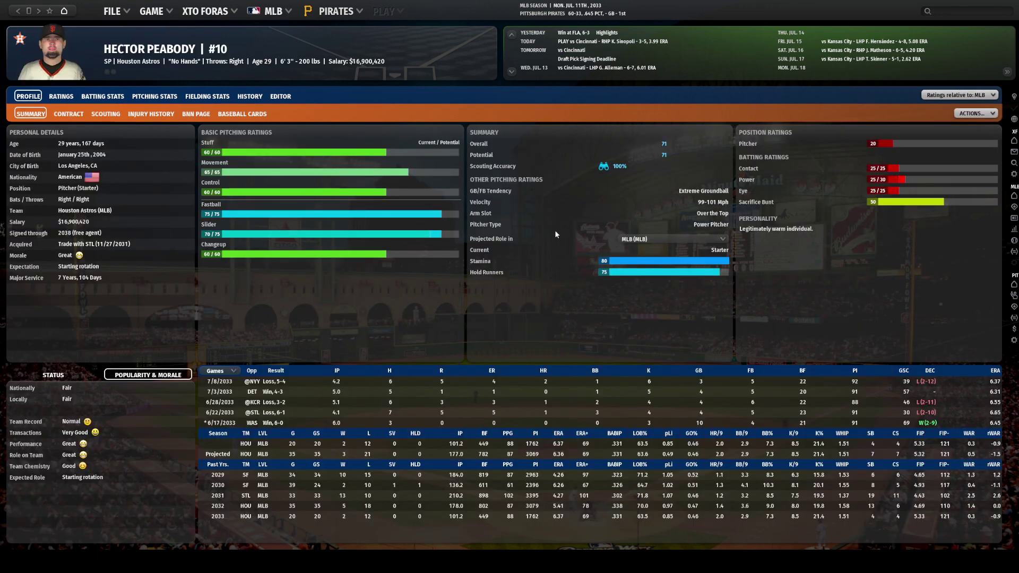
key(alt+Left)
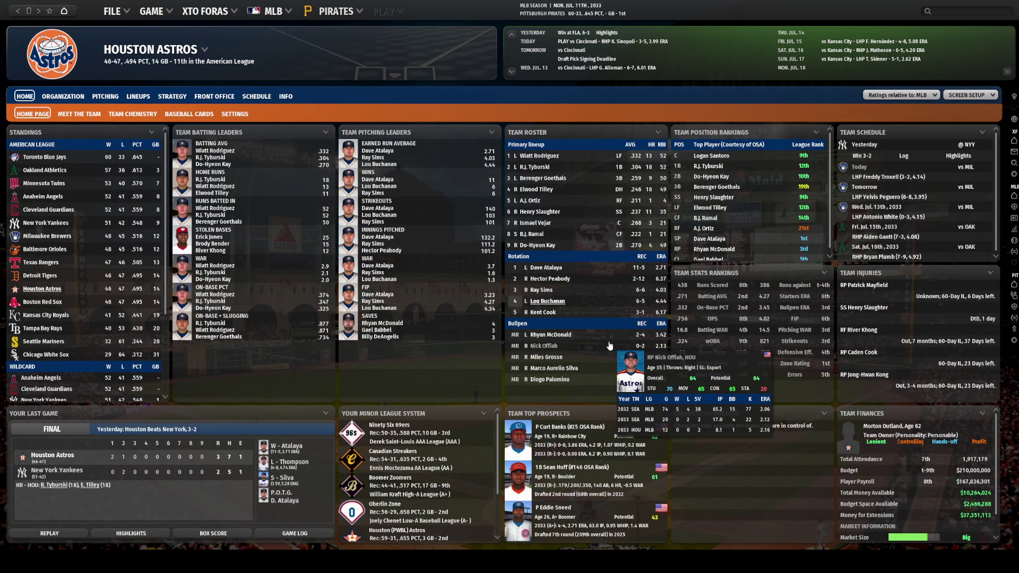
View the profiles of the Astros' third, fourth and fifth starters, and open the profile of their leadoff left fielder
click(544, 290)
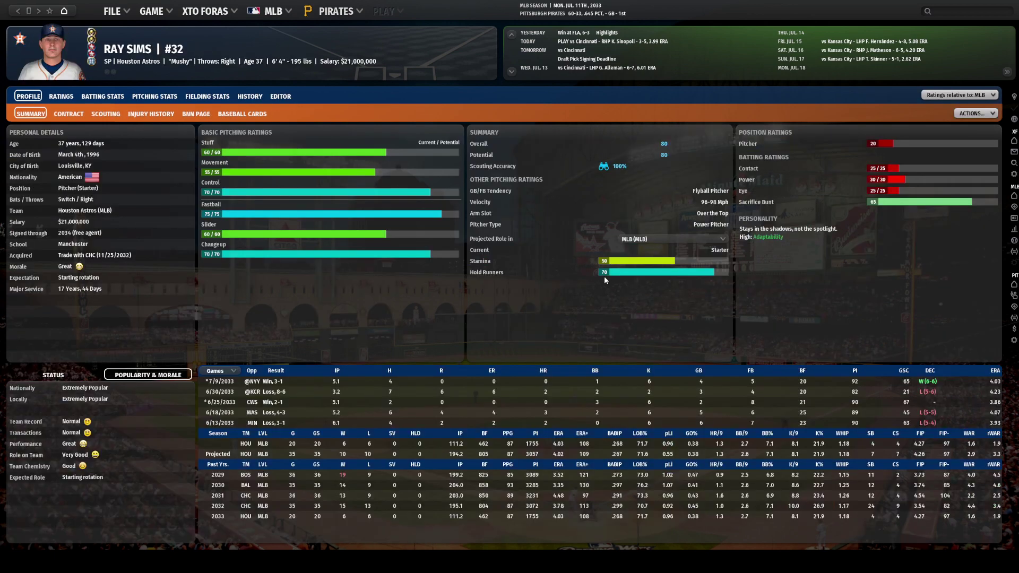
key(alt+Left)
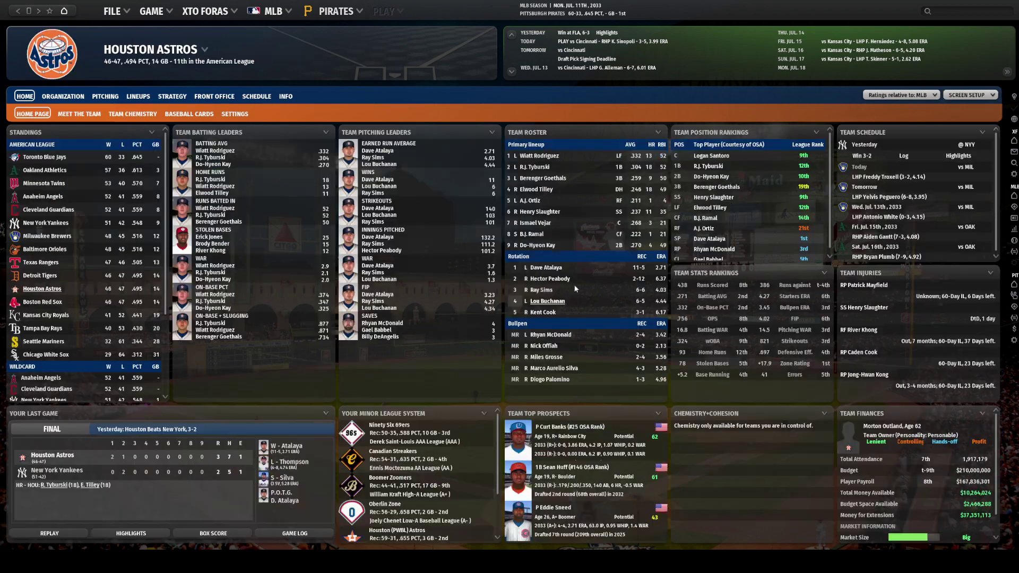
click(549, 291)
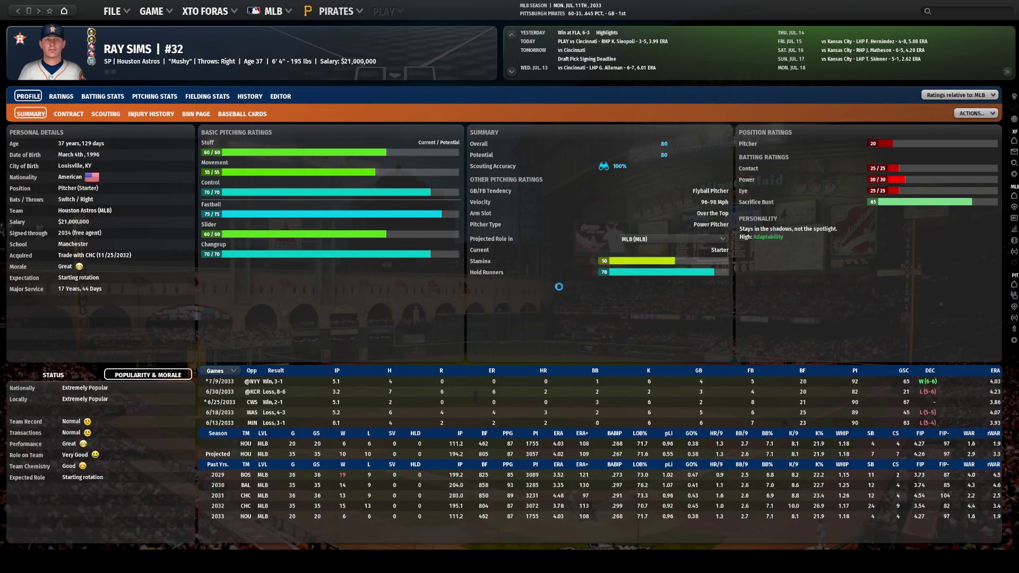
key(alt+Left)
click(548, 302)
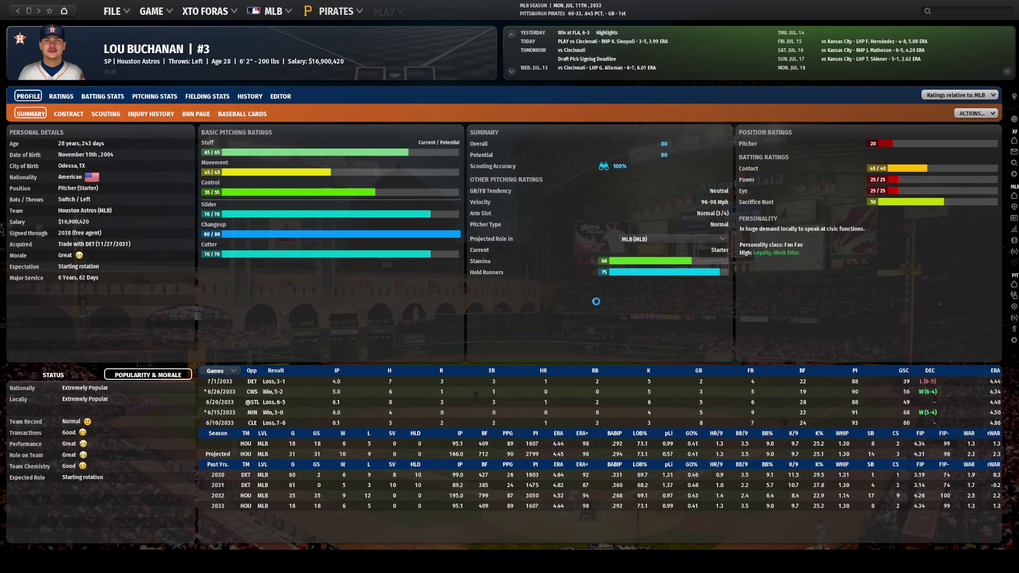
key(alt+Left)
click(543, 314)
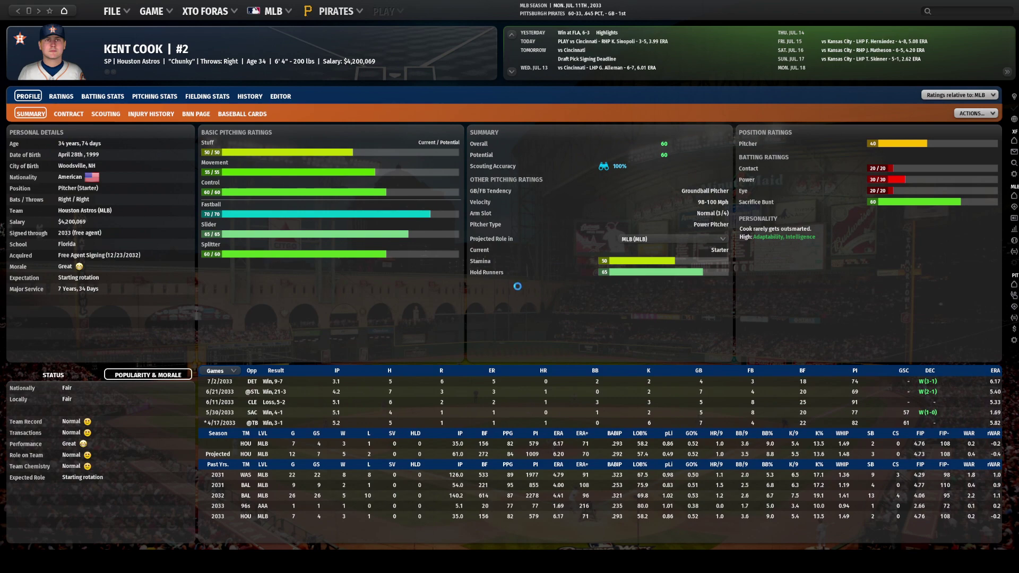
key(alt+Left)
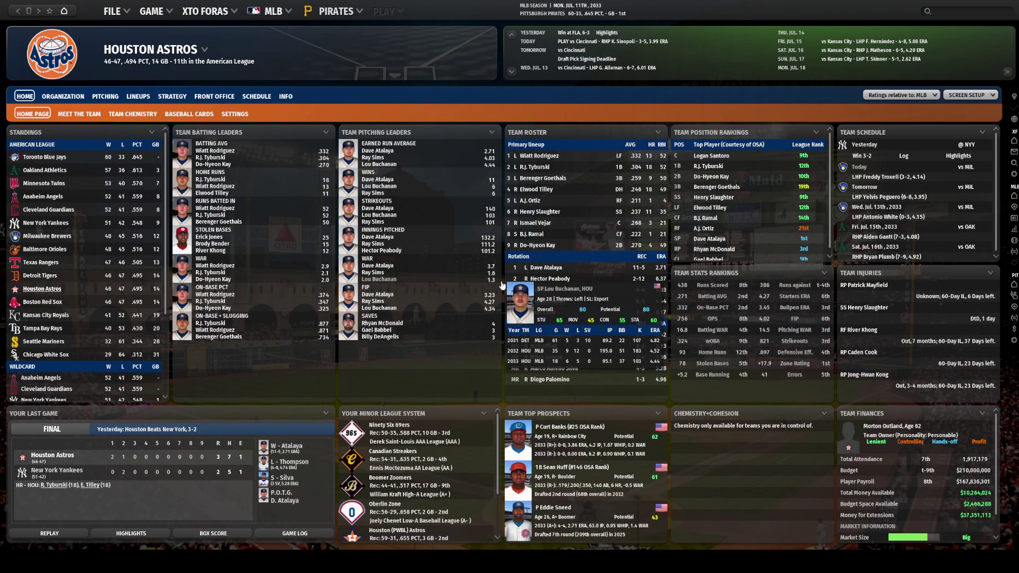
click(538, 157)
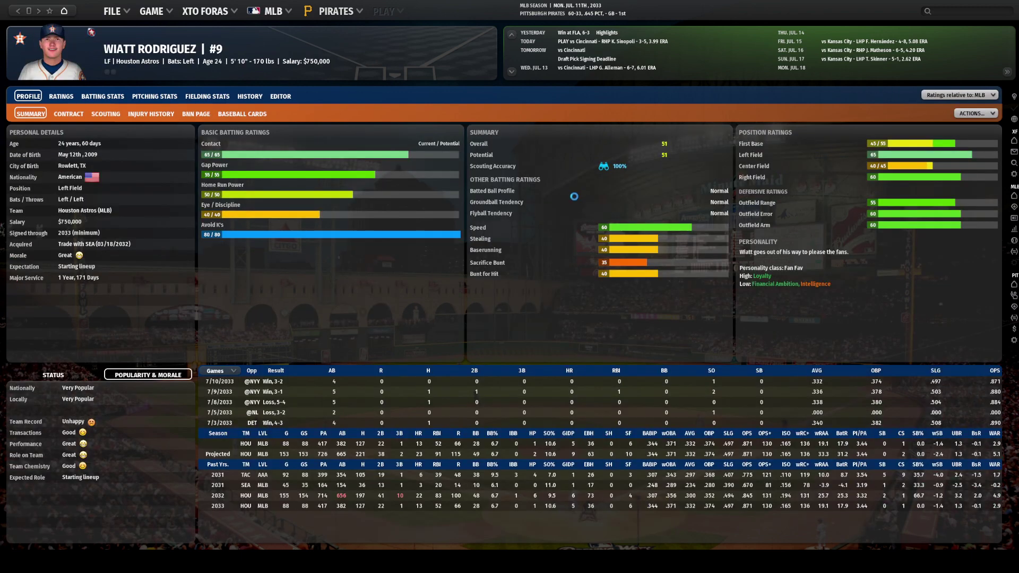
View the profile of the Astros' first baseman batting second and the detailed ratings of their third baseman batting third
key(alt+Left)
click(582, 173)
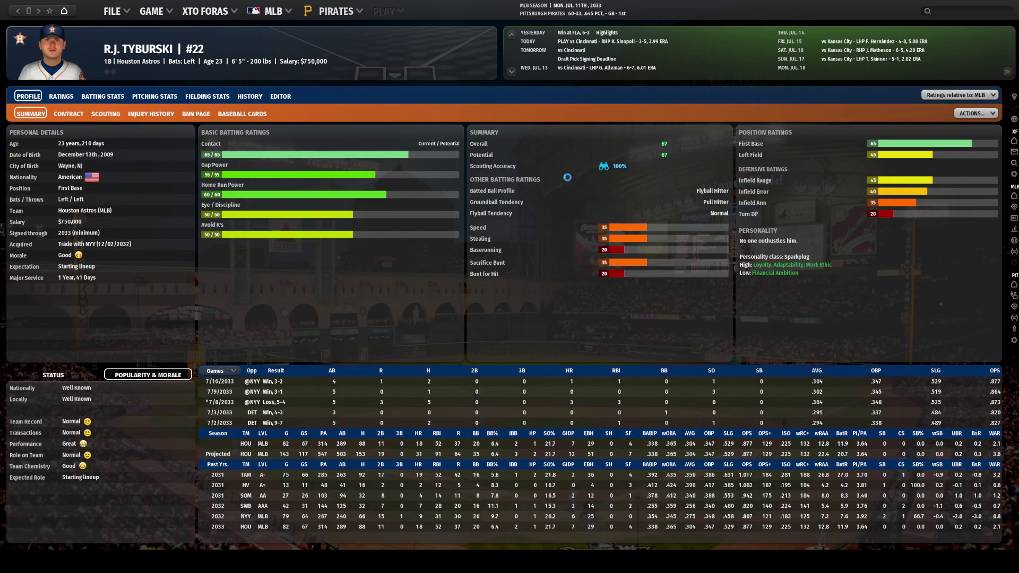
key(alt+Left)
mouse_move(563, 179)
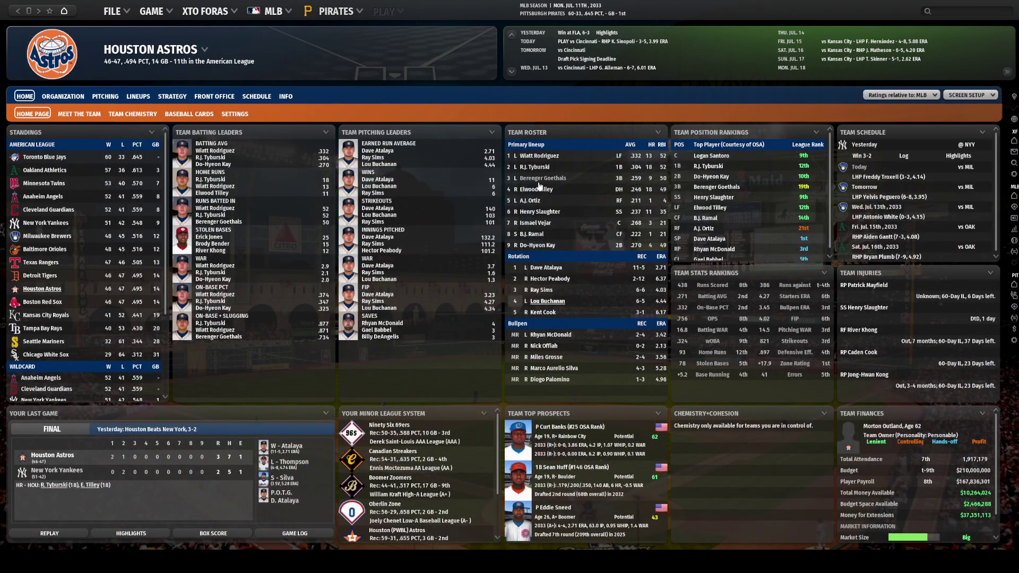
click(538, 180)
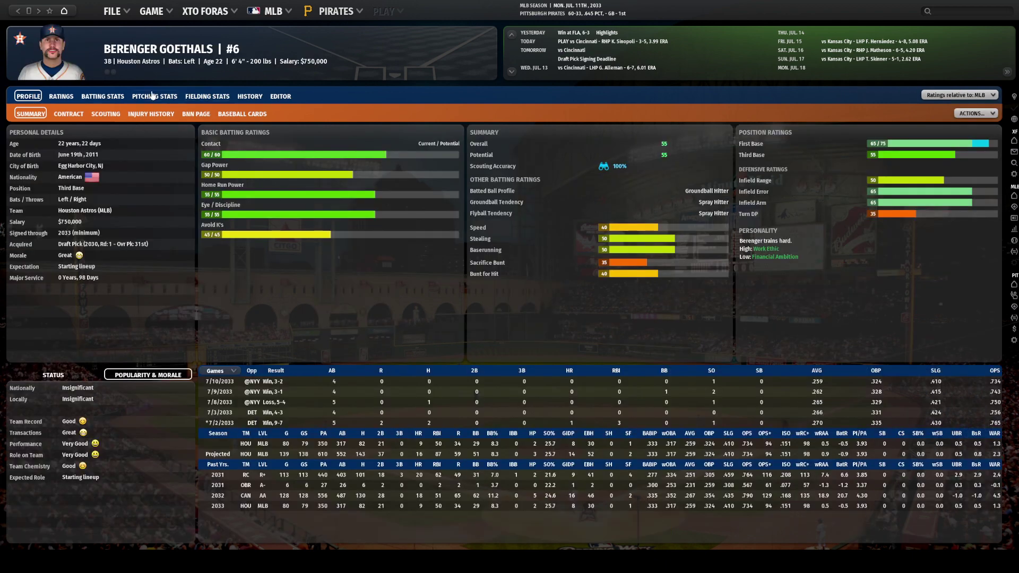
click(60, 96)
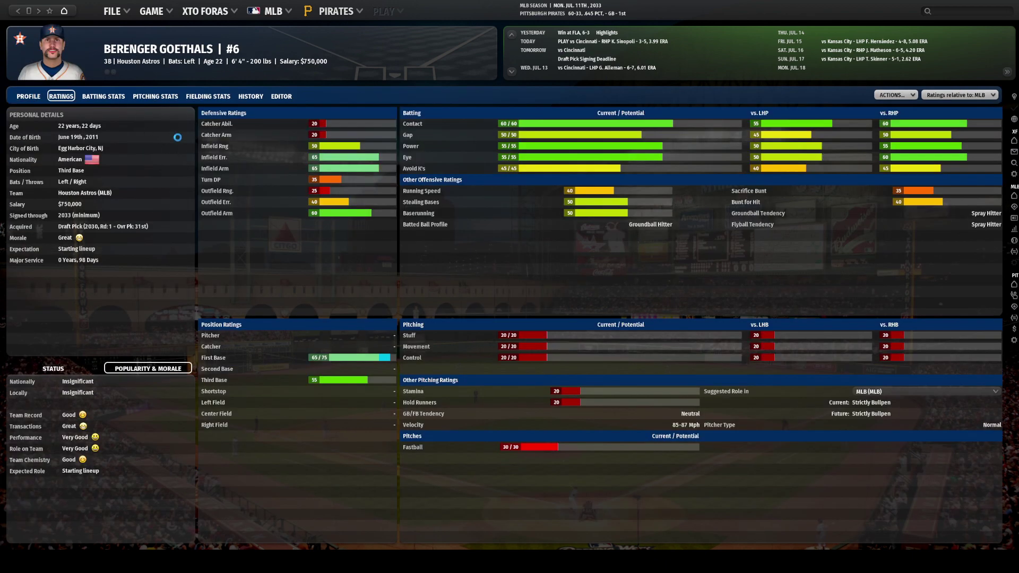
key(alt+Left)
View the detailed ratings of the Astros' cleanup designated hitter and of their right fielder batting fifth
click(537, 190)
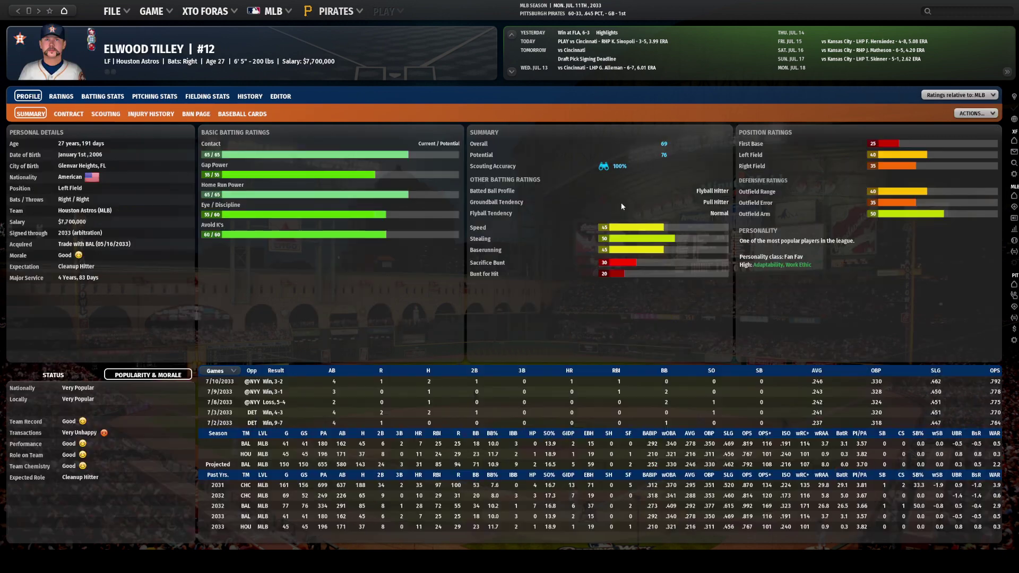
click(62, 96)
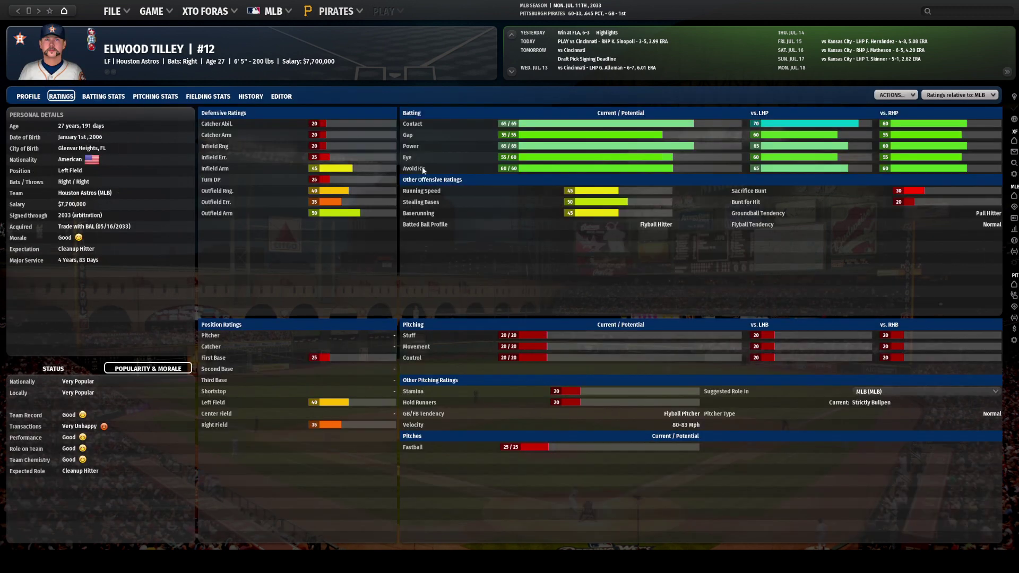
key(alt+Left)
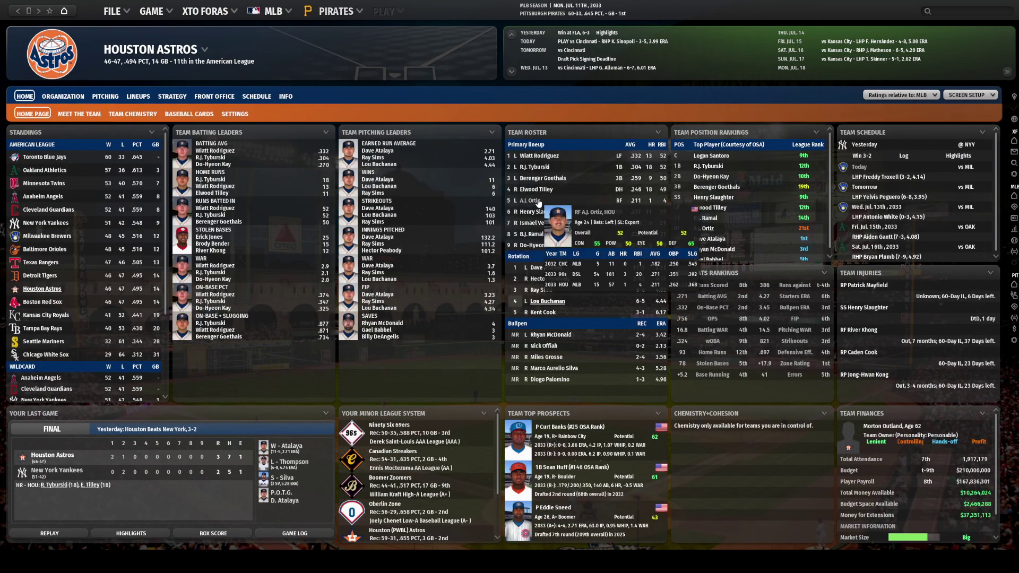
click(648, 211)
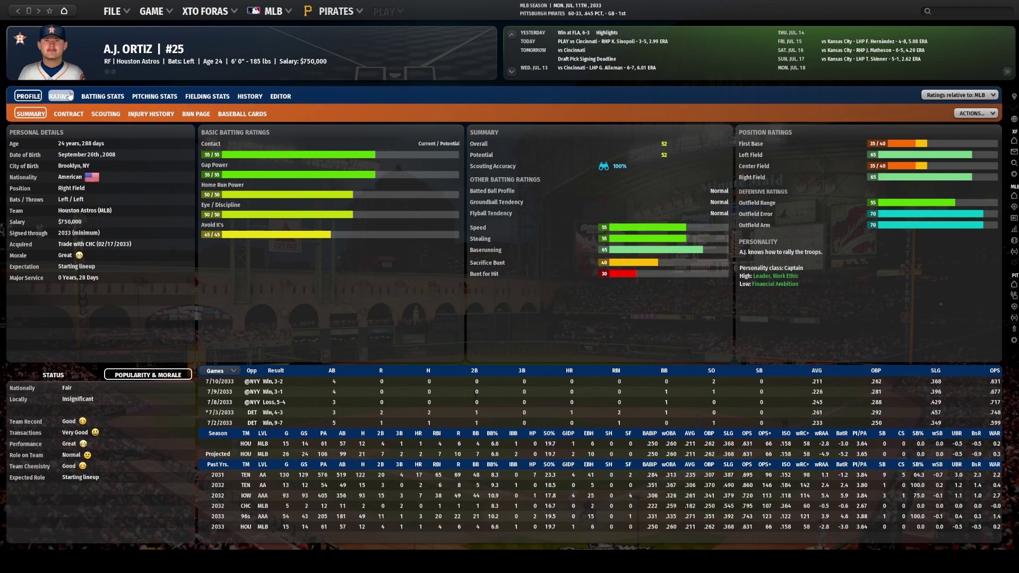
click(61, 96)
key(alt+Left)
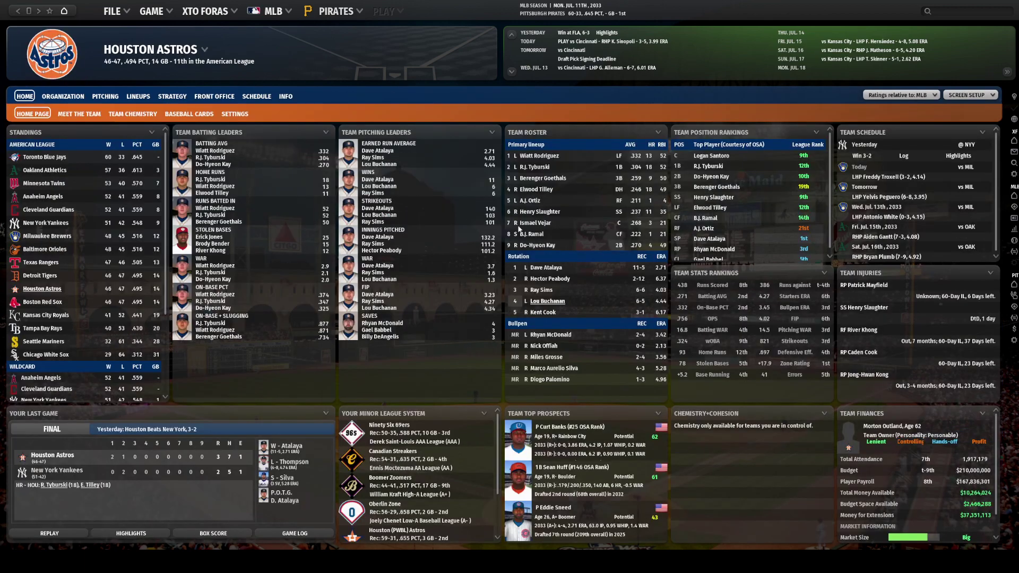
View the profile of the Astros' shortstop batting sixth and the detailed ratings of their catcher batting seventh
click(539, 211)
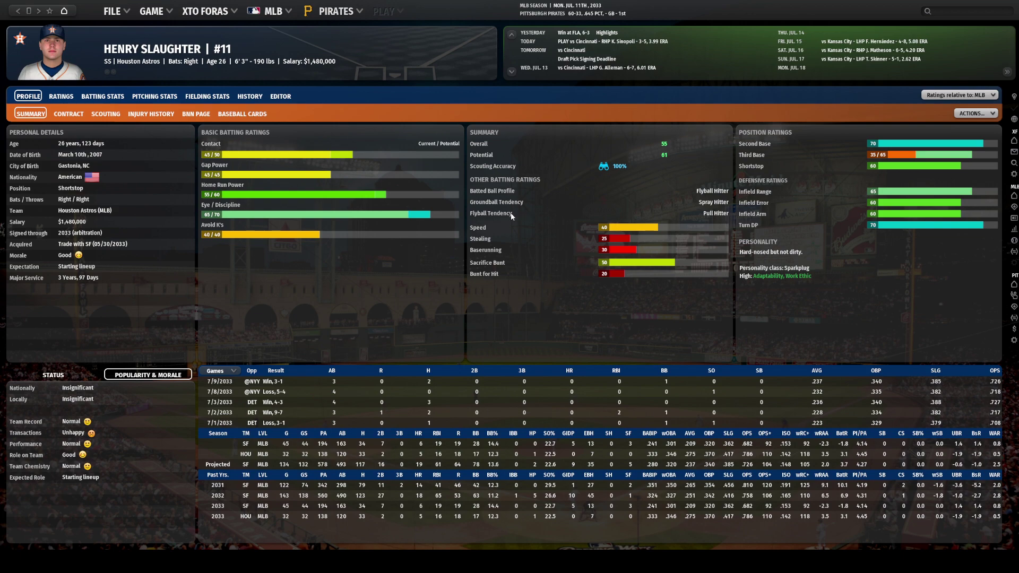
key(alt+Left)
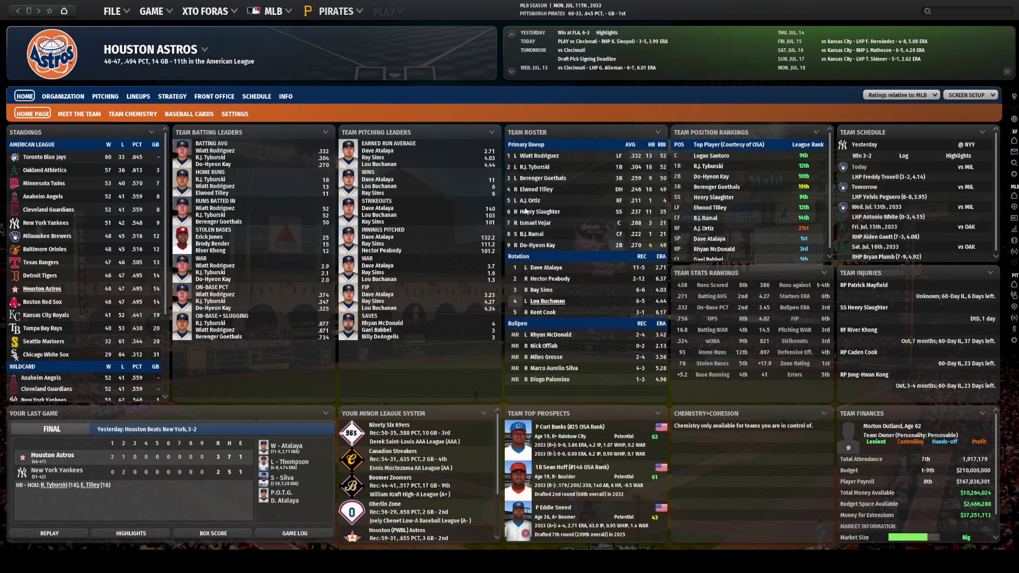
click(533, 224)
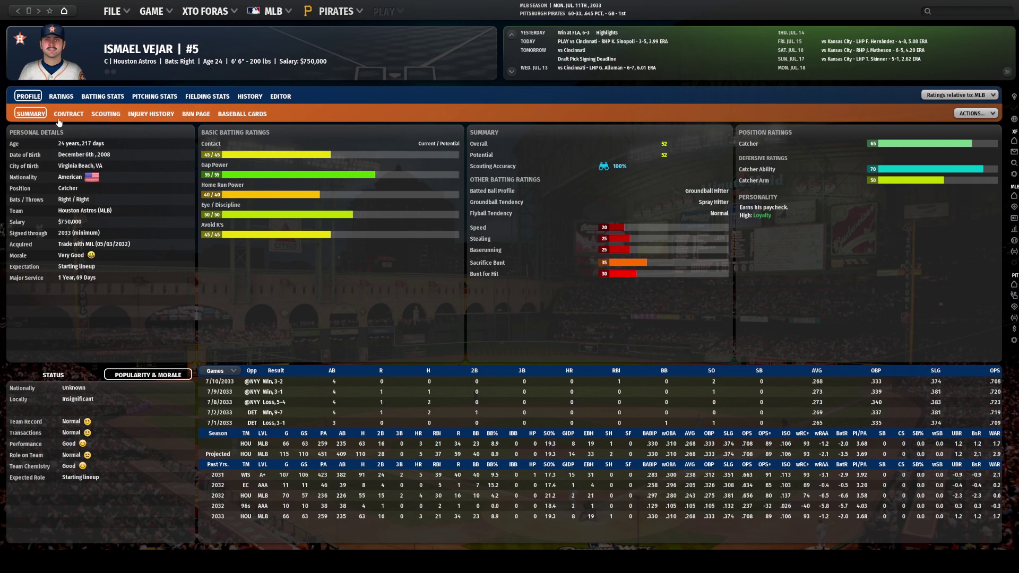
click(60, 96)
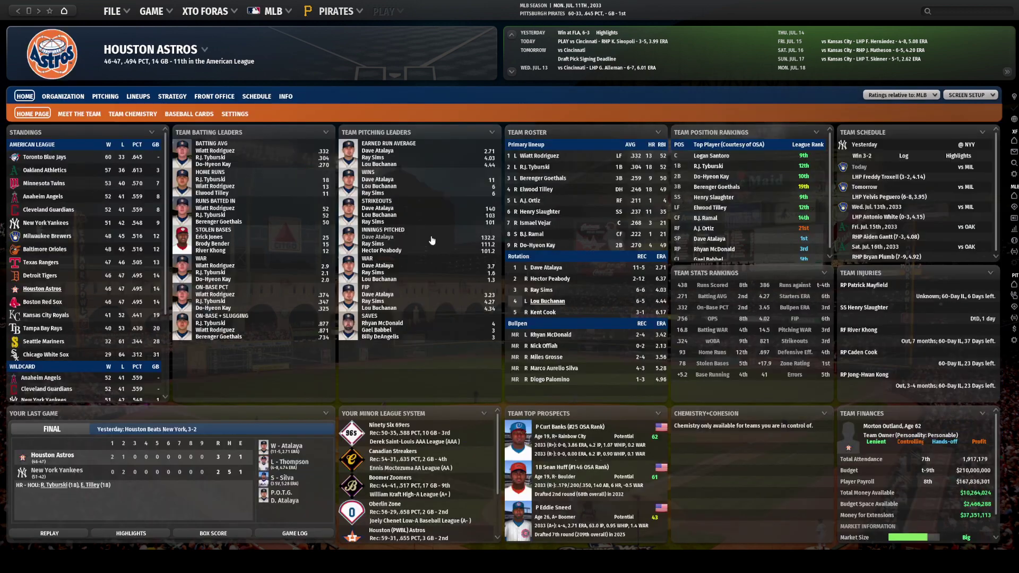
View the profiles of the first two relievers listed in the Astros' bullpen
click(387, 323)
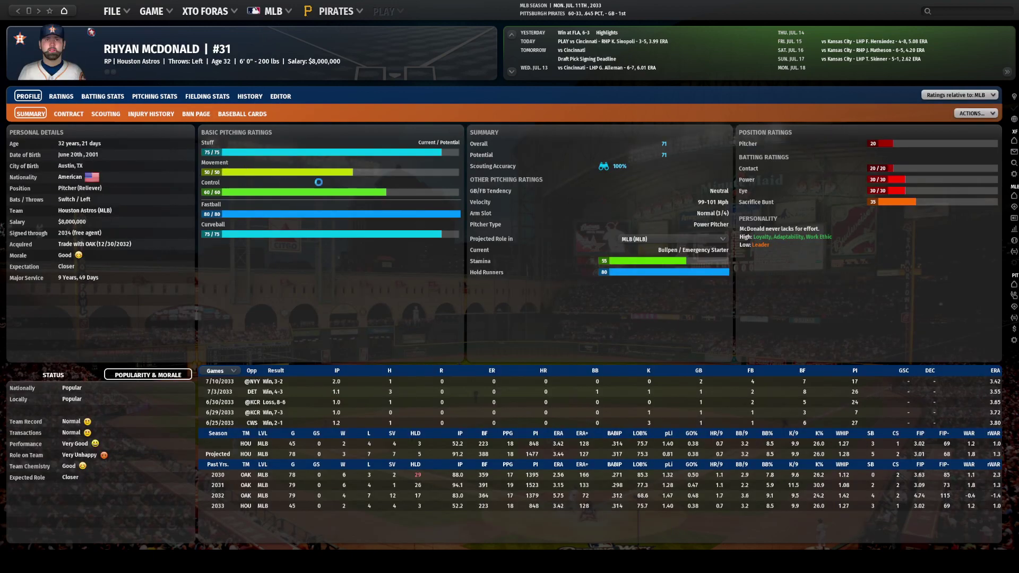
key(alt+Left)
click(558, 336)
key(alt+Left)
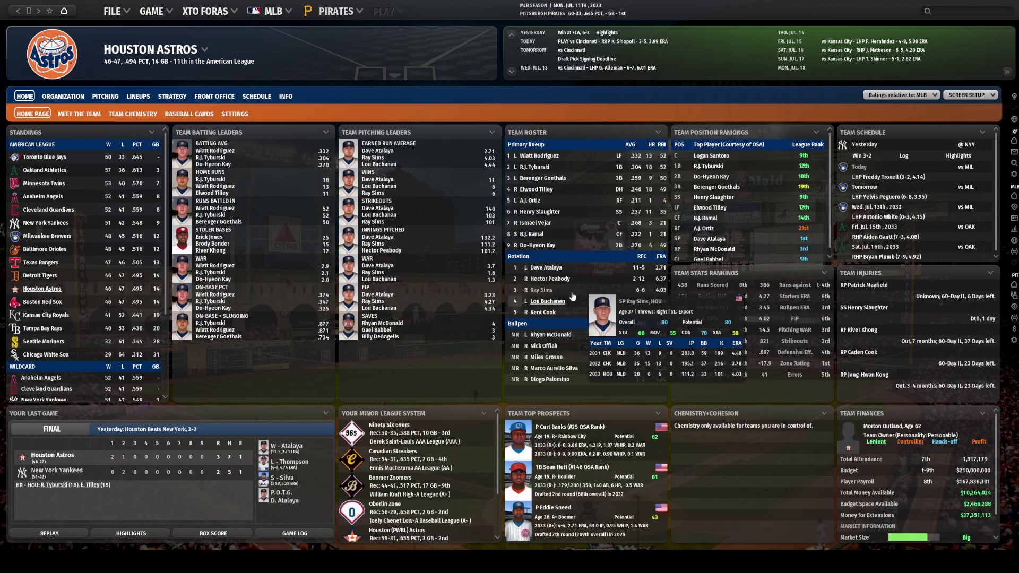
click(535, 344)
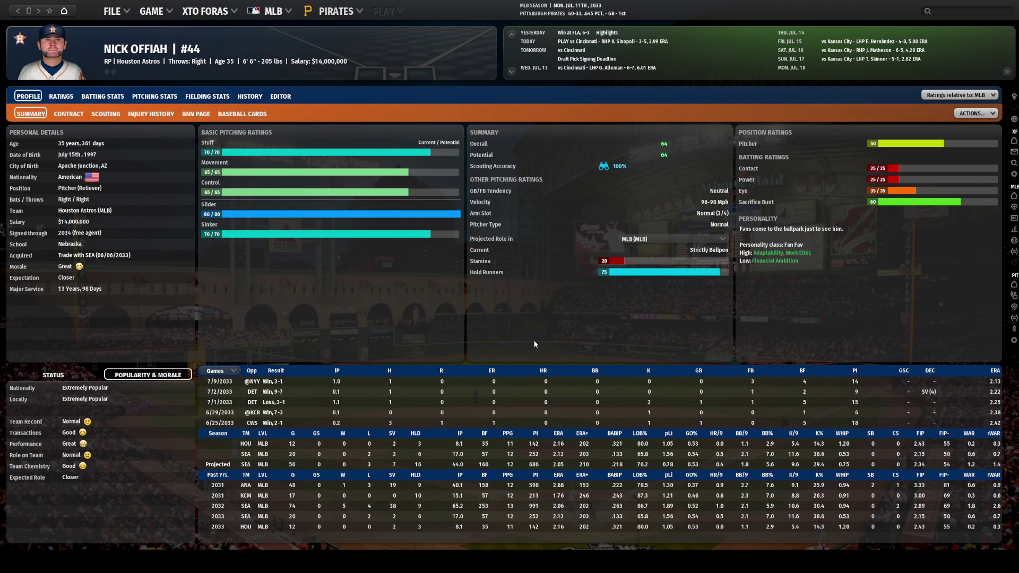
key(alt+Left)
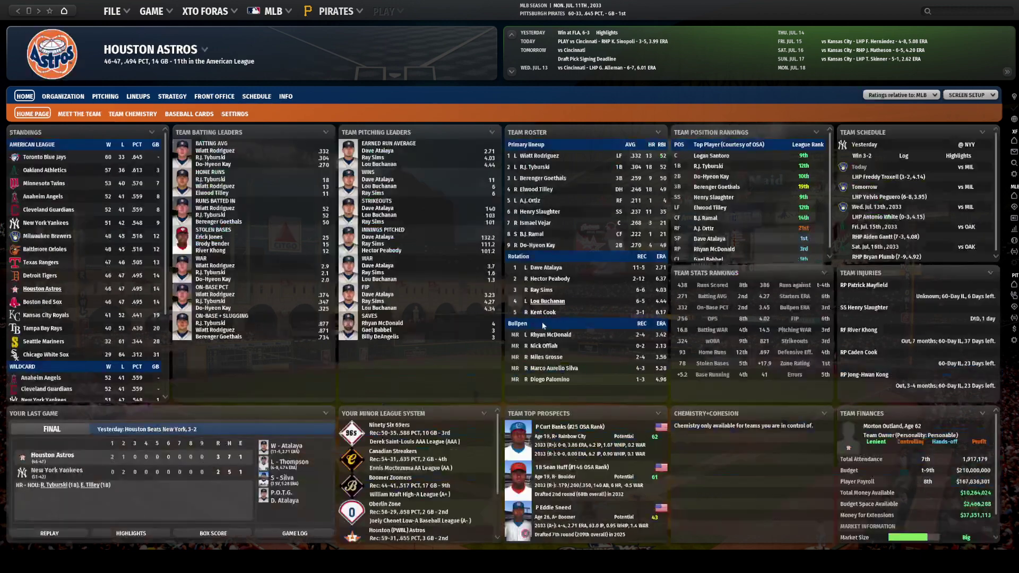
View the profile of the third reliever in the Astros' bullpen and open the team's pitching page
click(541, 356)
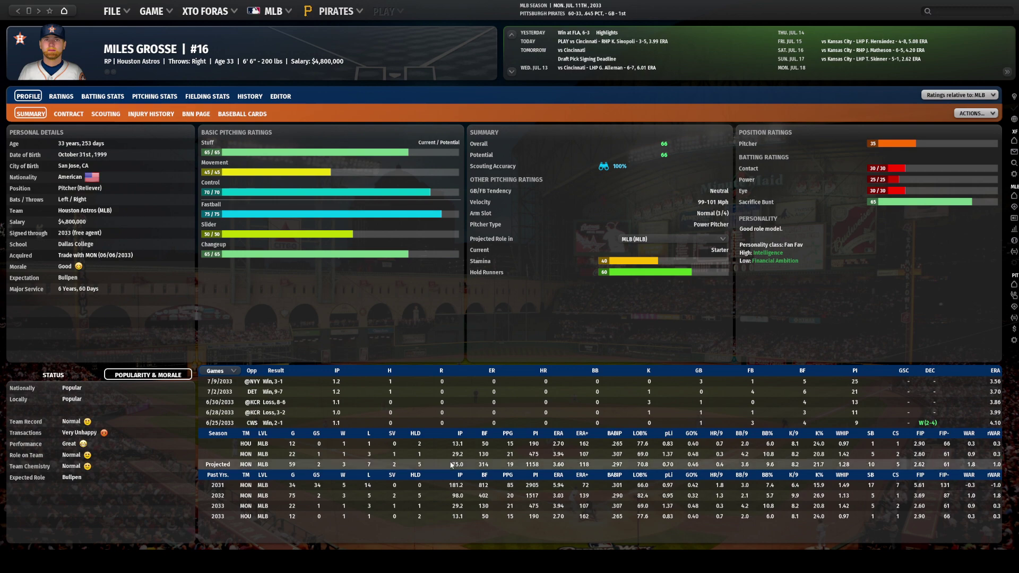
key(alt+Left)
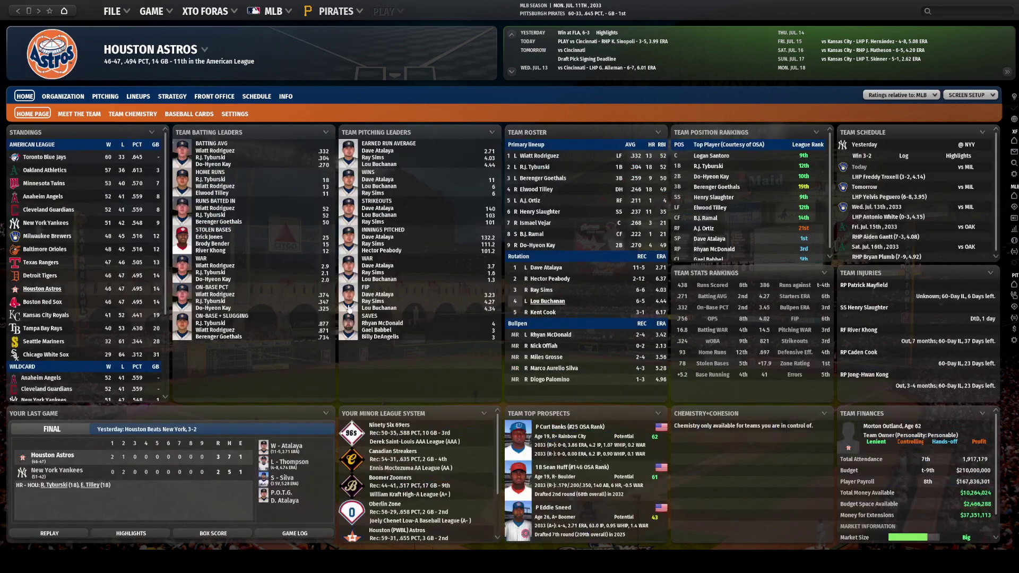
mouse_move(557, 372)
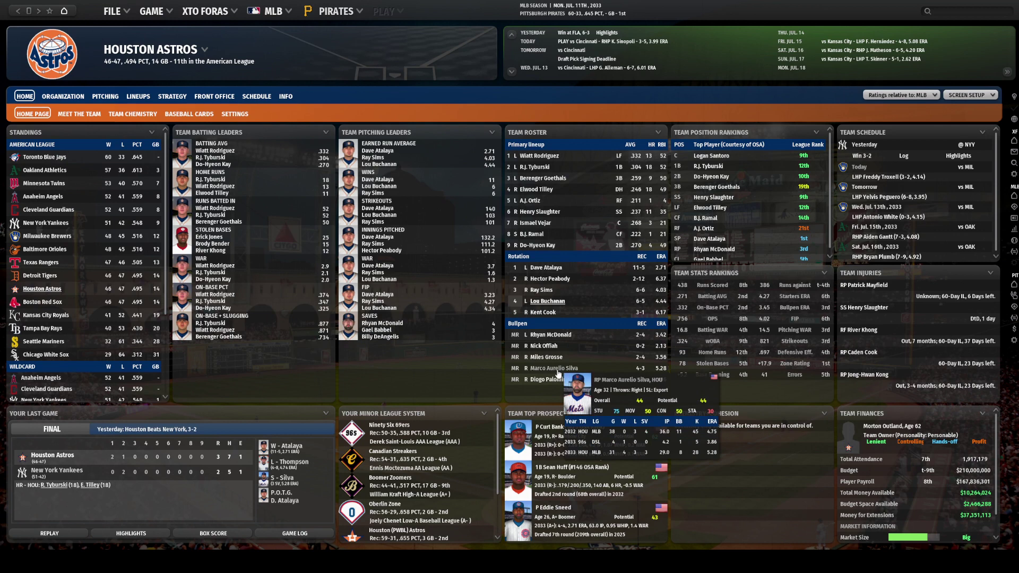
click(106, 96)
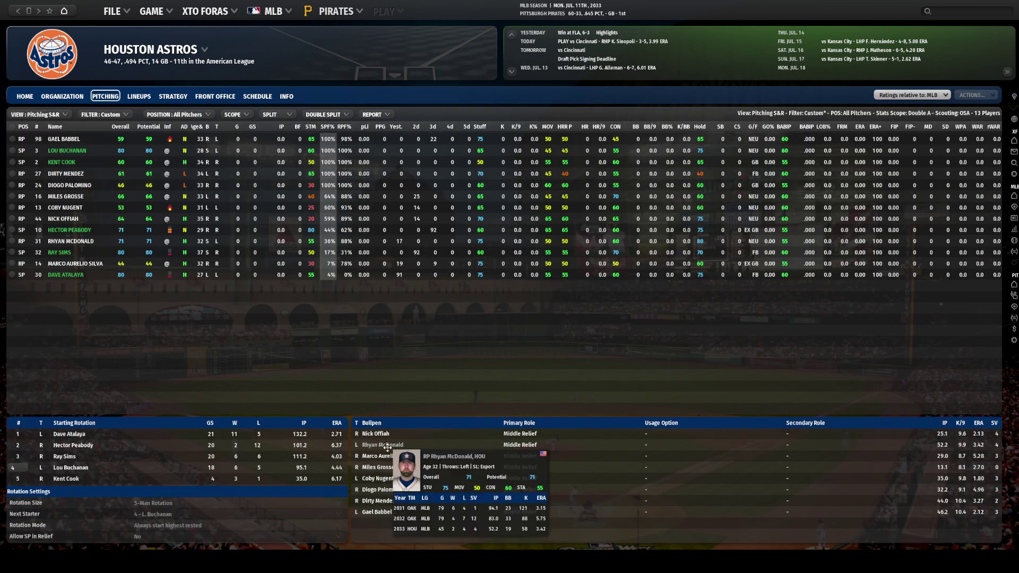
Examine the profiles of the last four relievers in the Houston Astros' bullpen list, working upward from the bottom
click(377, 512)
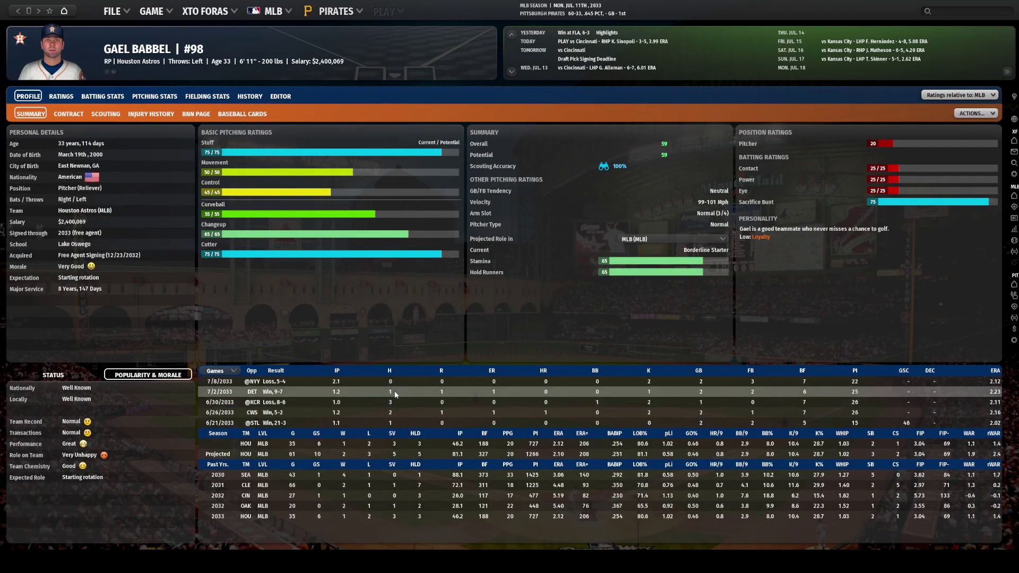
key(alt+Left)
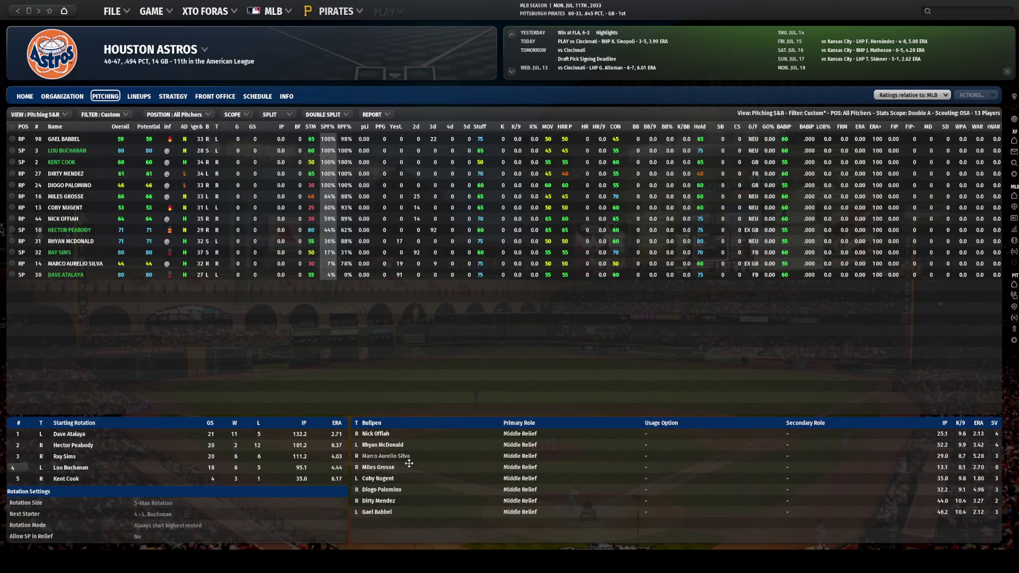
click(376, 500)
key(alt+Left)
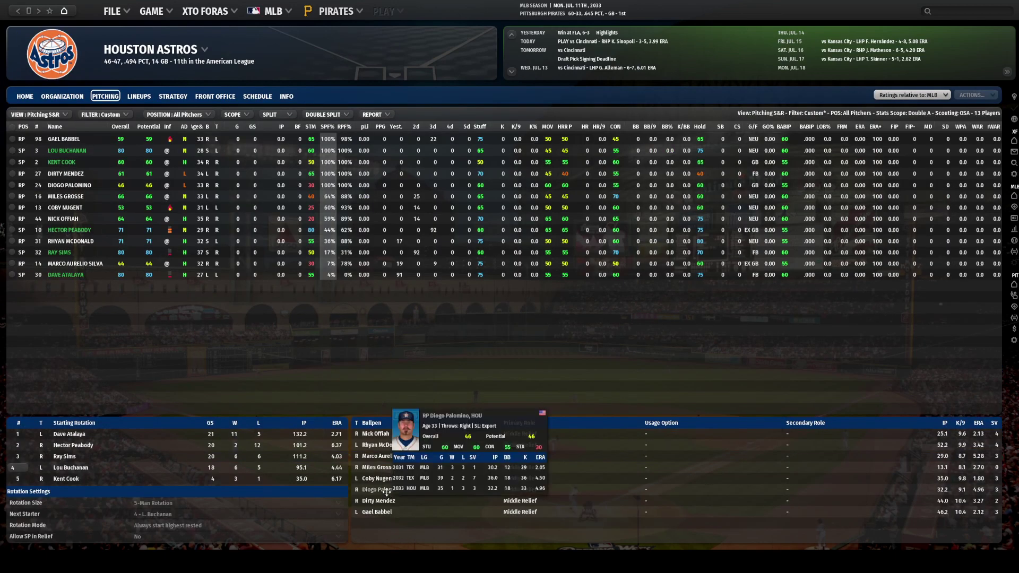
click(387, 488)
key(alt+Left)
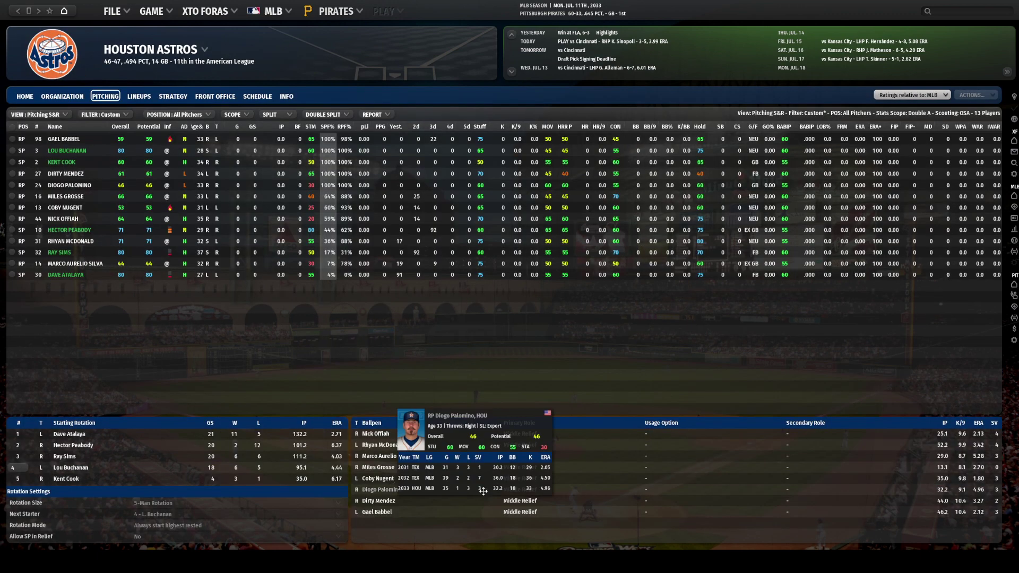
click(378, 479)
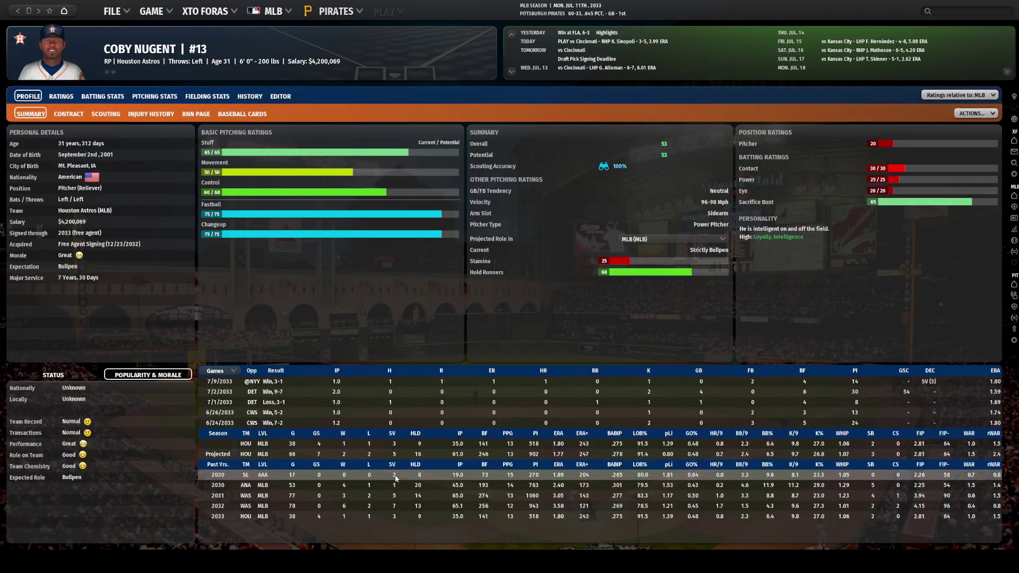
key(alt+Left)
Examine the profiles of the first four relievers in the Houston Astros' bullpen list, and return to the team's home page
click(395, 475)
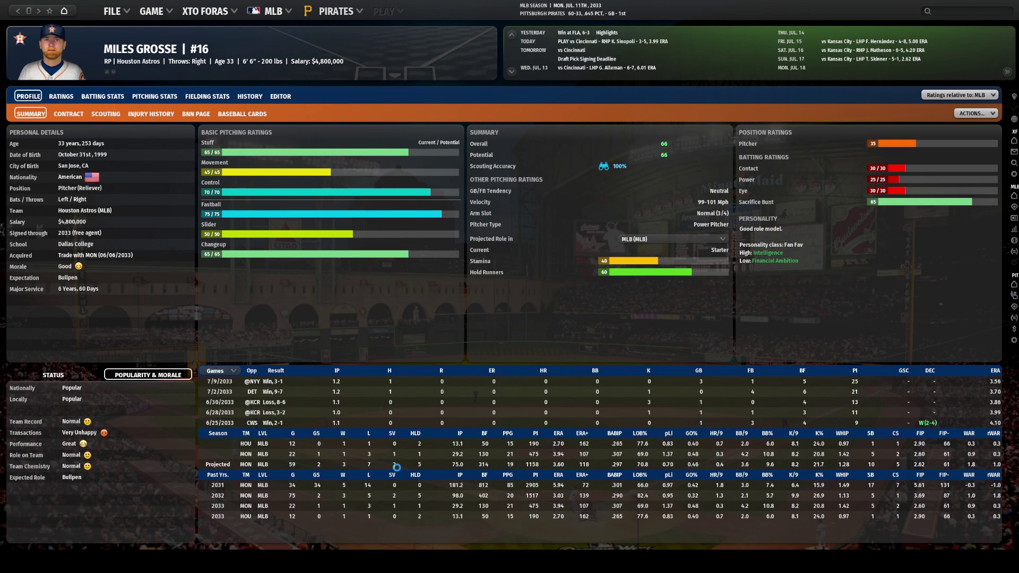
key(alt+Left)
click(391, 456)
key(alt+Left)
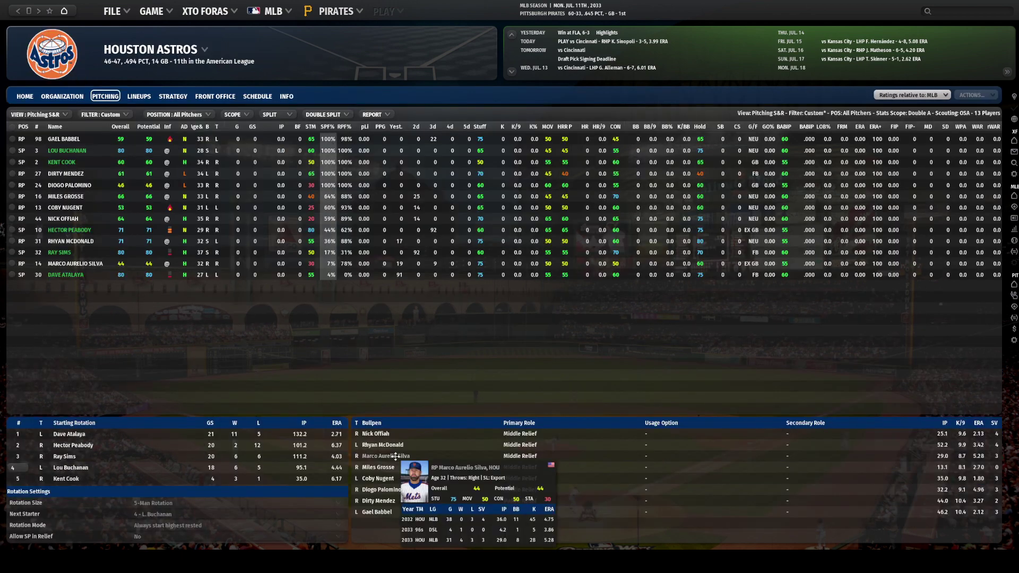
click(386, 444)
key(alt+Left)
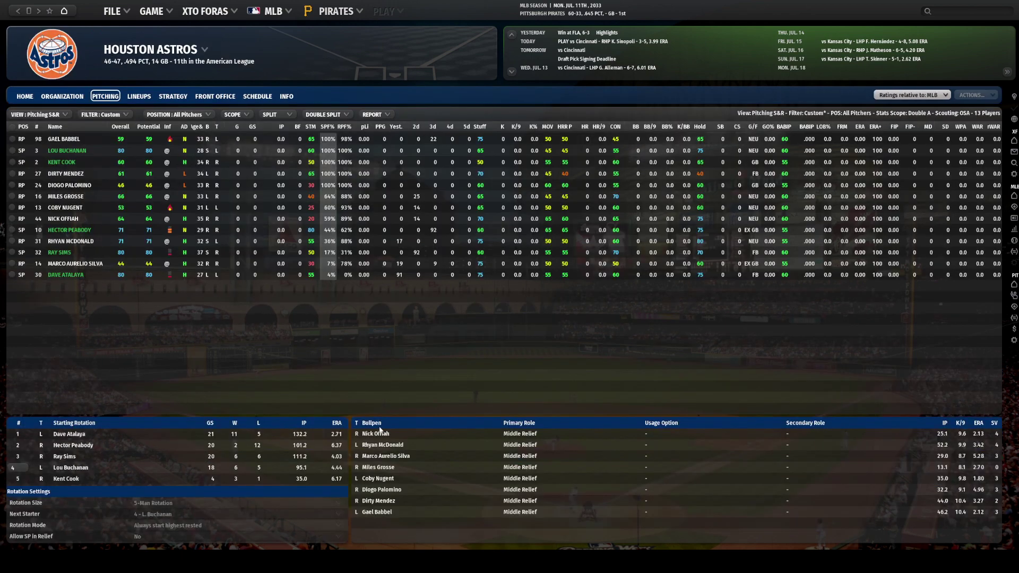
click(380, 433)
key(alt+Left)
key(alt+Left)
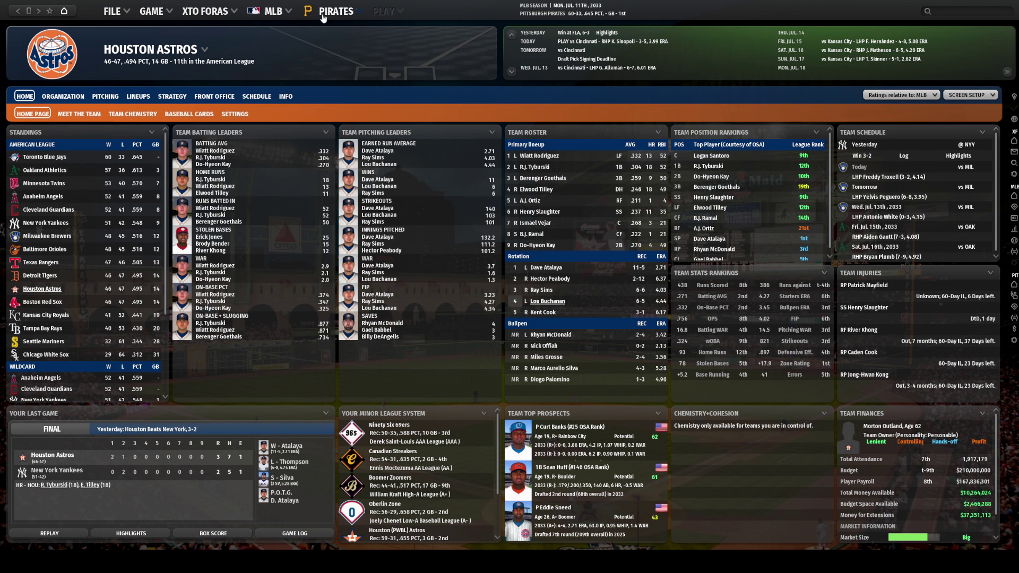
Switch the league to the Japanese Professional Baseball Organization and open the Osaka Bulls' team page from its standings
click(271, 12)
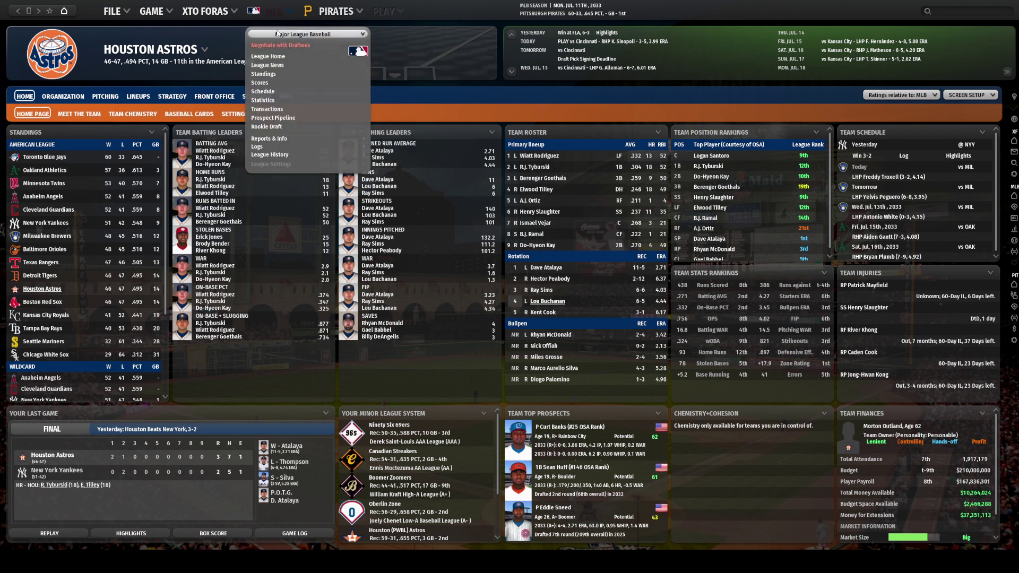
click(277, 33)
click(269, 87)
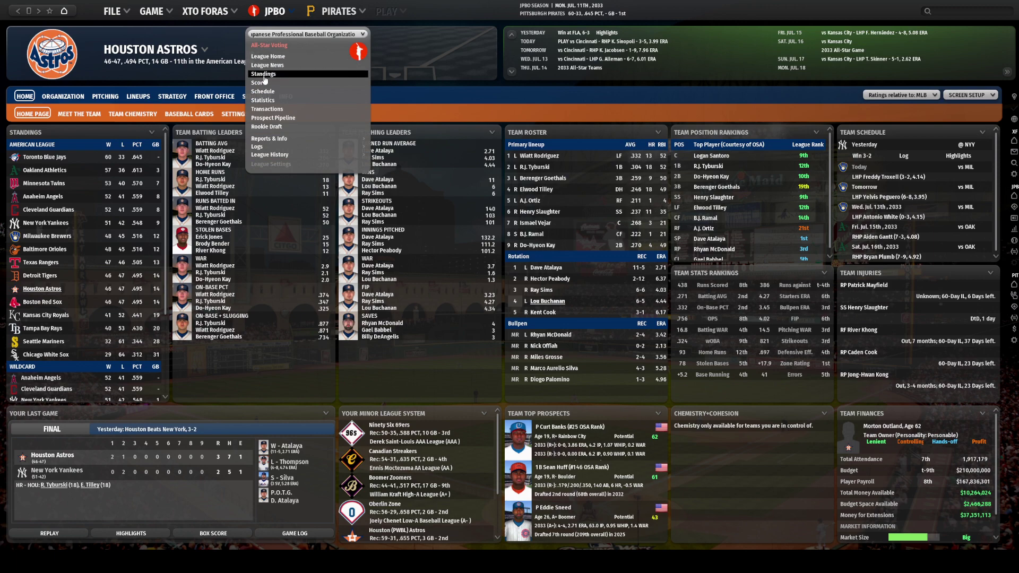
click(264, 76)
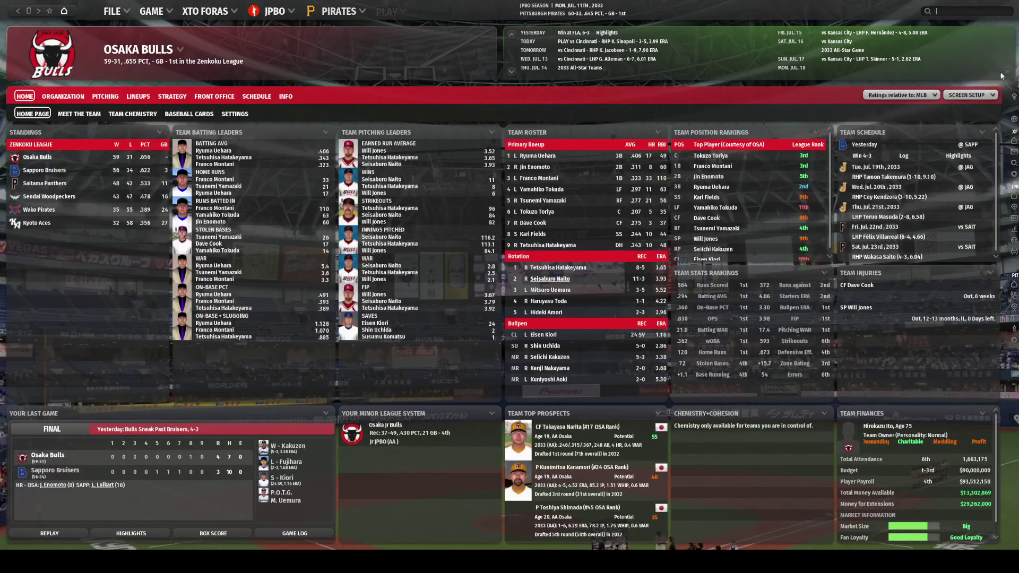
Show ratings relative to the Japanese Professional Baseball Organization (INT) and open the Osaka Bulls' pitching page
click(893, 95)
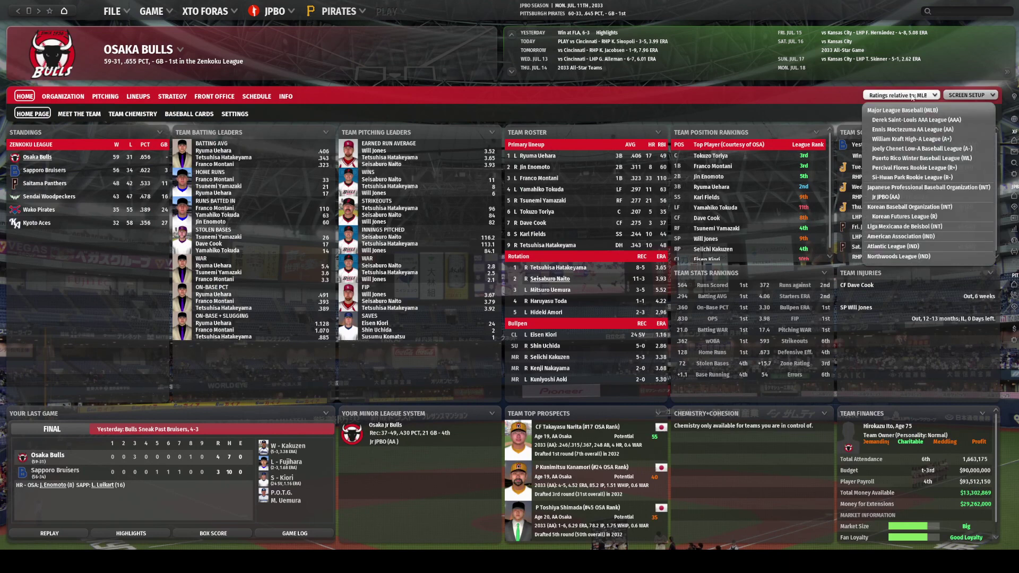
click(909, 189)
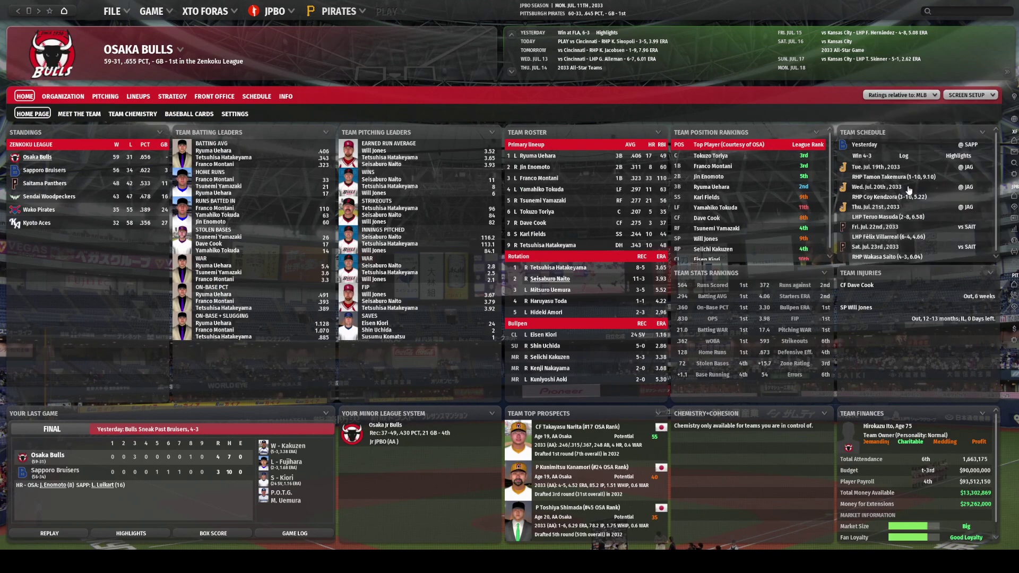
click(102, 96)
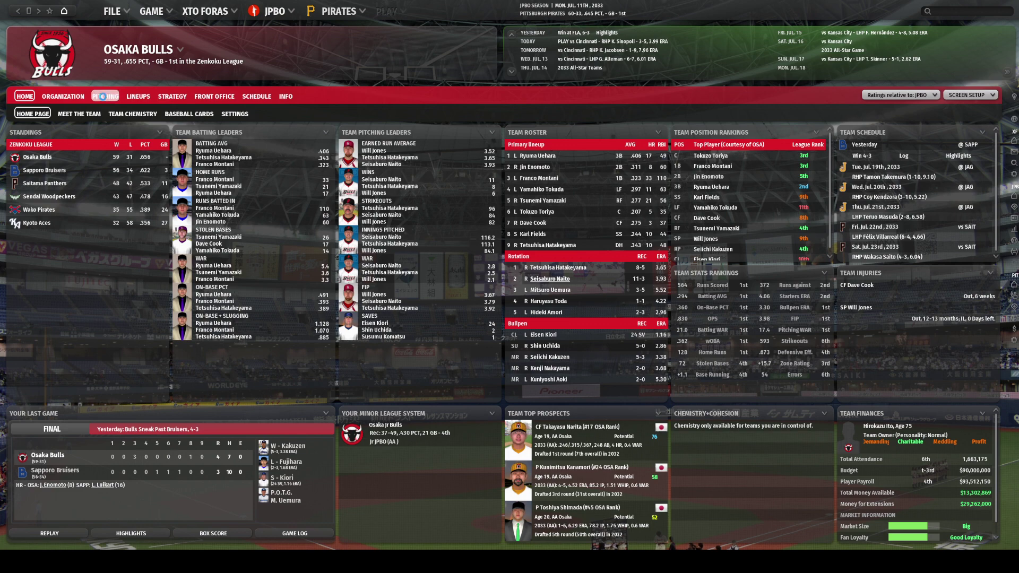
Examine the first Osaka Bulls starter's profile, detailed ratings and career batting stats, and return to the pitching page
click(104, 431)
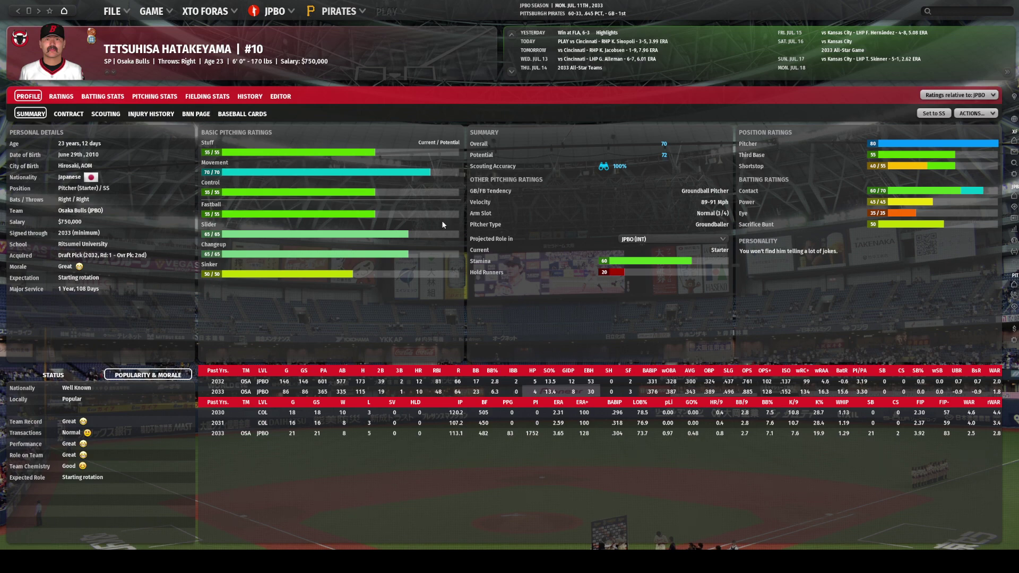
click(61, 97)
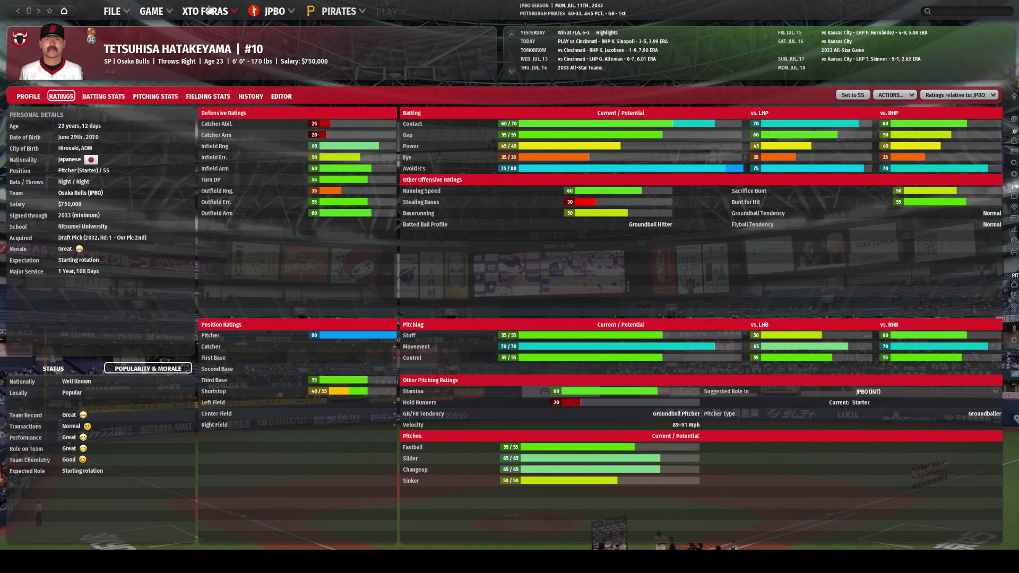
click(103, 97)
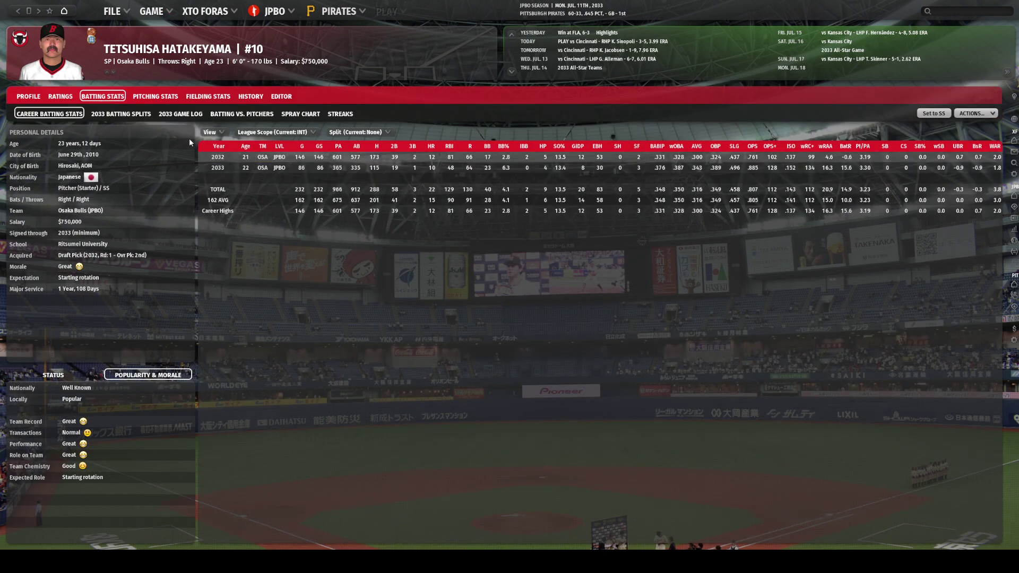
click(28, 96)
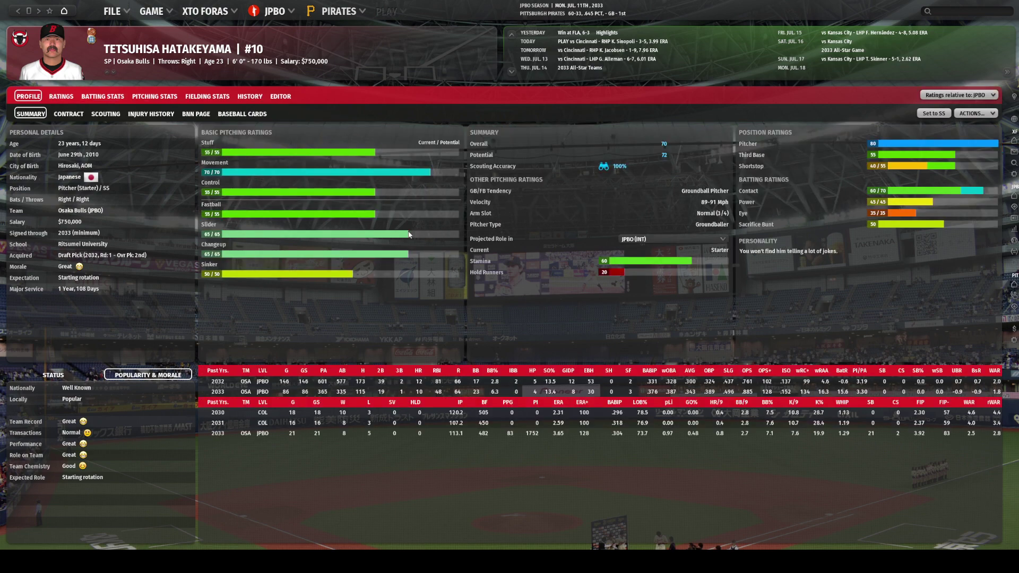
click(18, 10)
Examine the profiles of the second through fifth starters in the Osaka Bulls' rotation
mouse_move(78, 148)
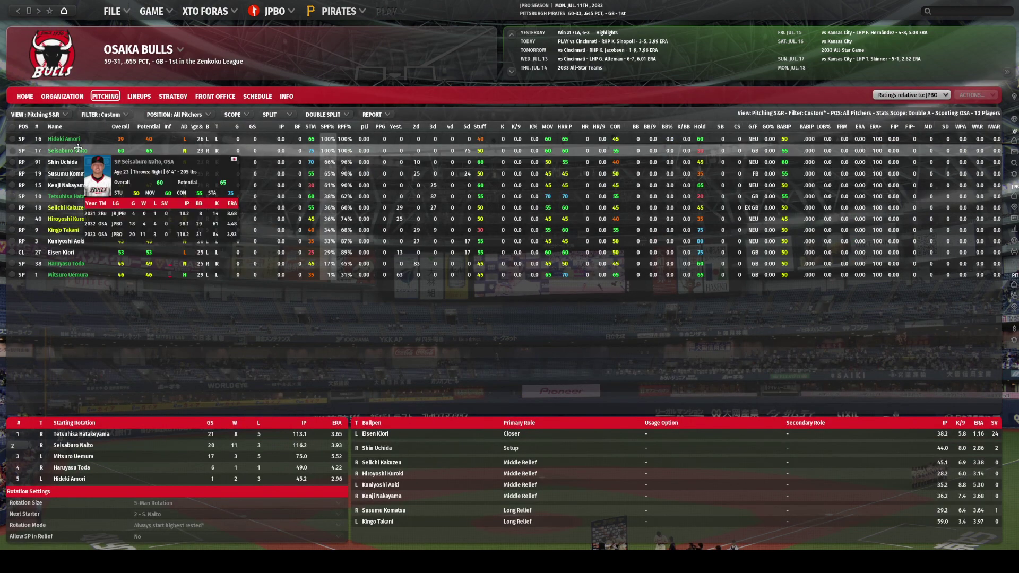
click(66, 139)
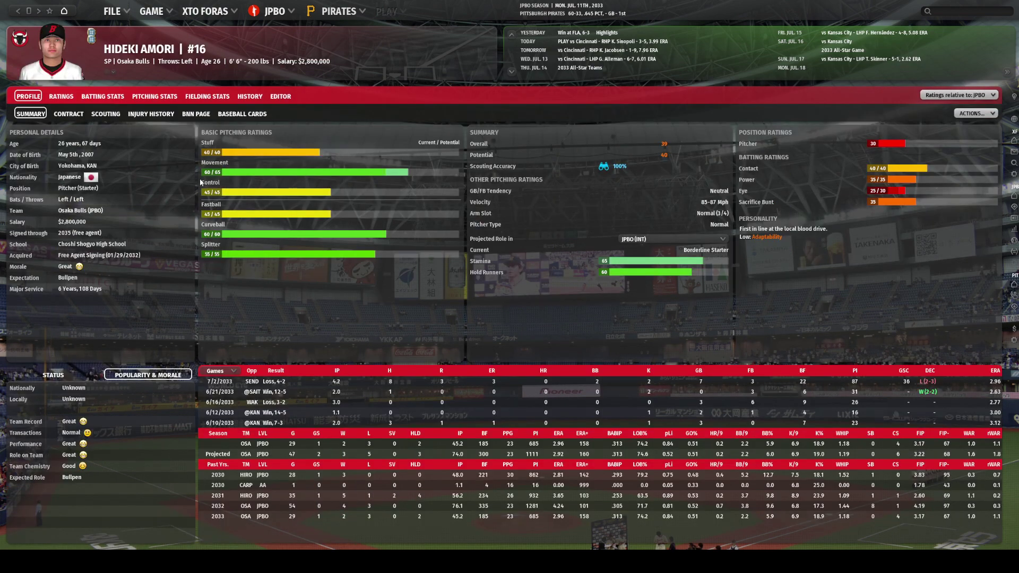
key(alt+Left)
click(84, 445)
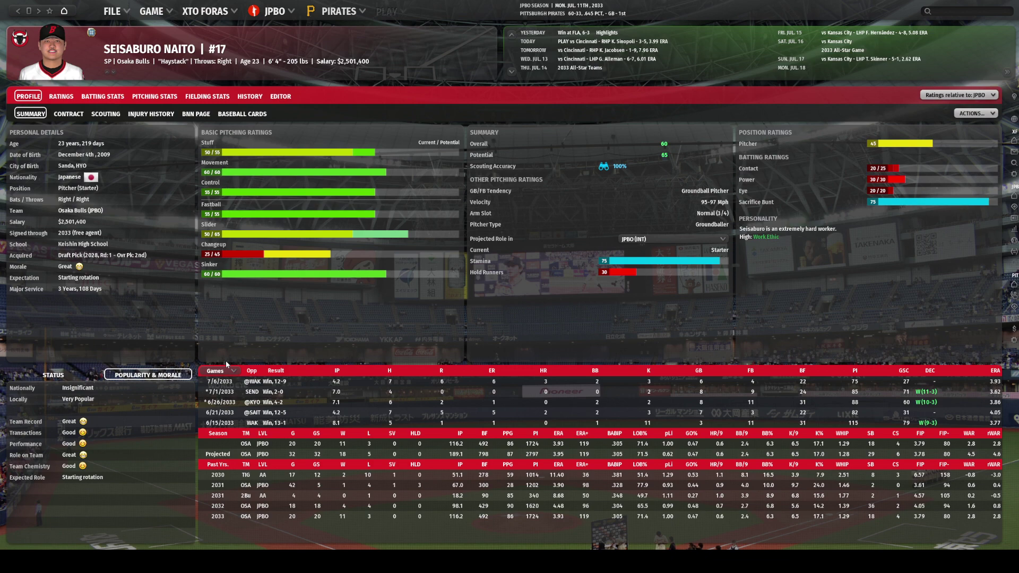
key(alt+Left)
click(84, 457)
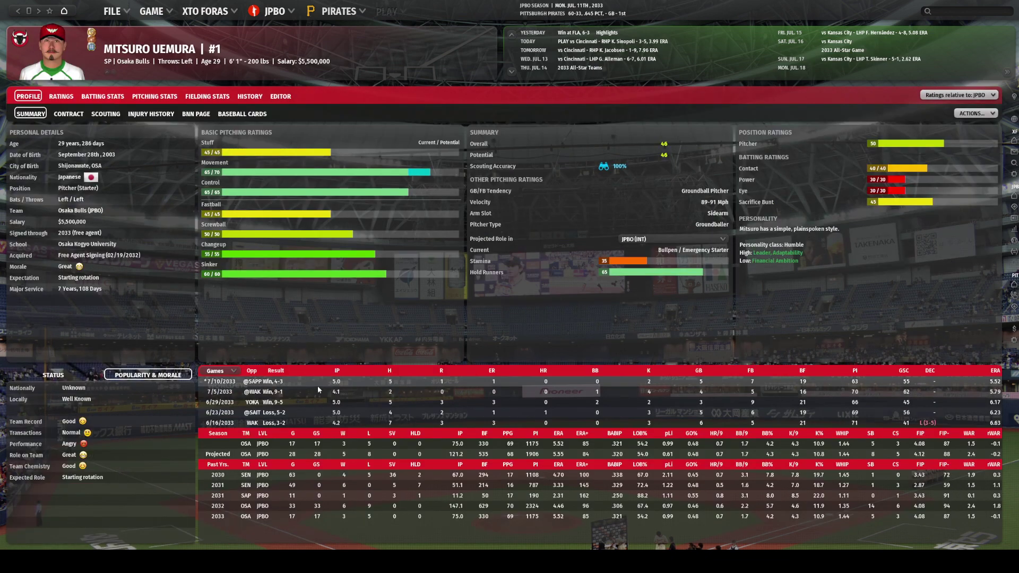
mouse_move(261, 384)
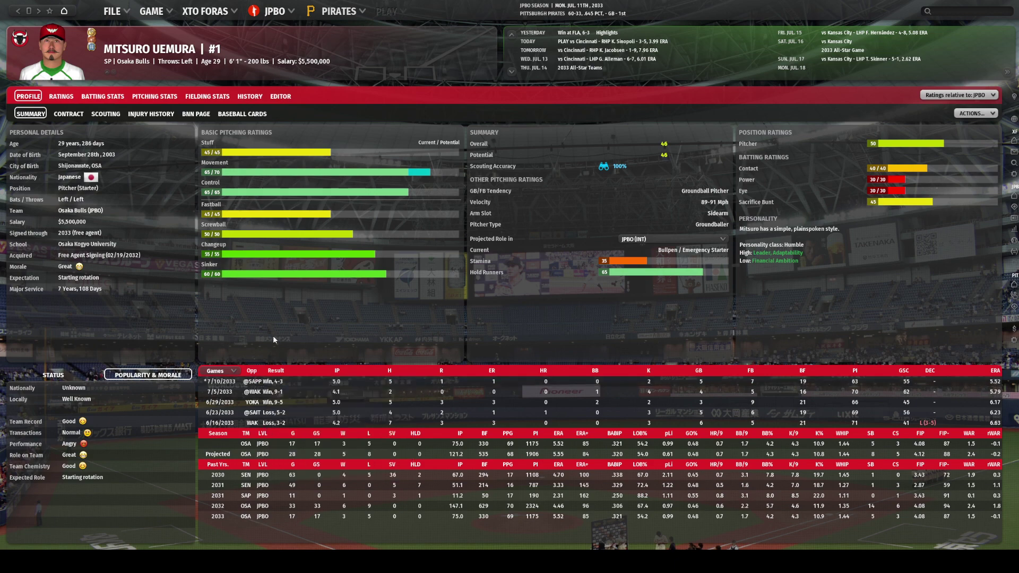
key(alt+Left)
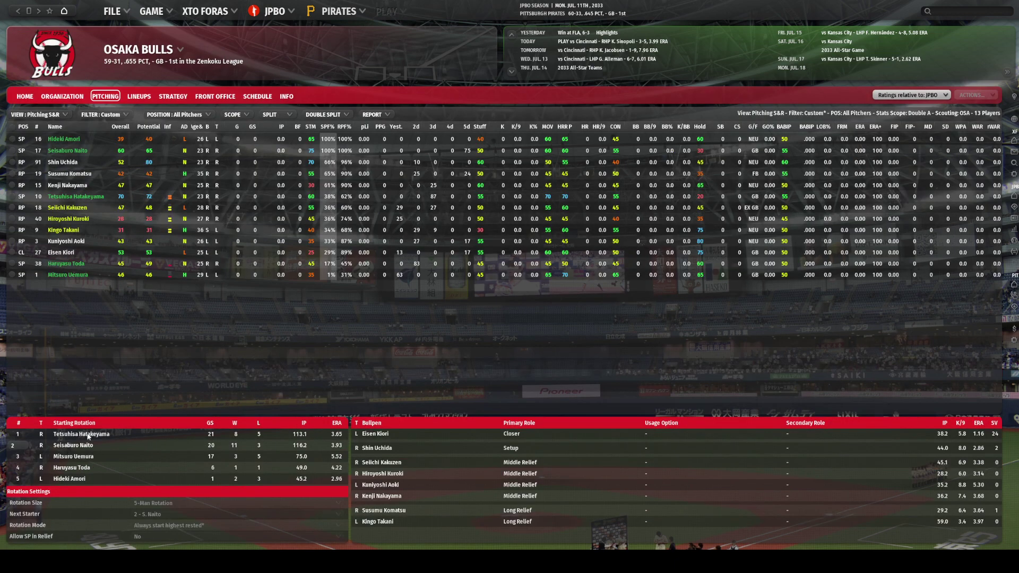
click(80, 469)
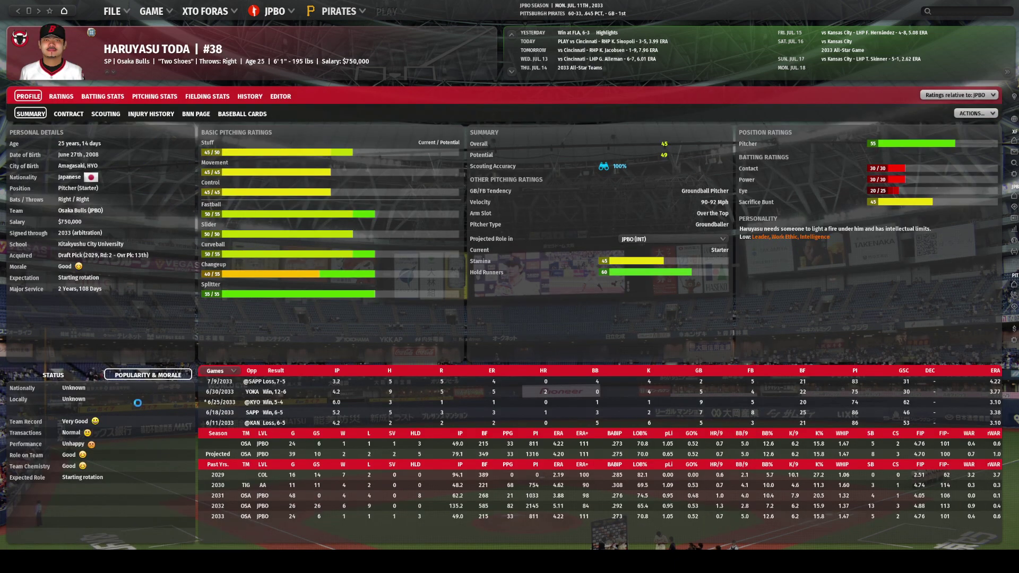
key(alt+Left)
click(73, 478)
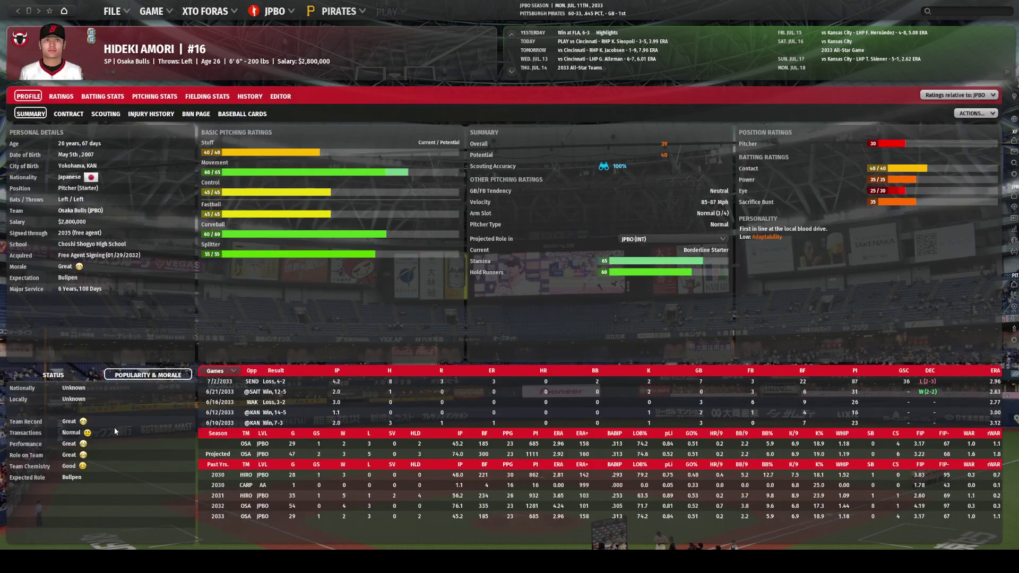
key(alt+Left)
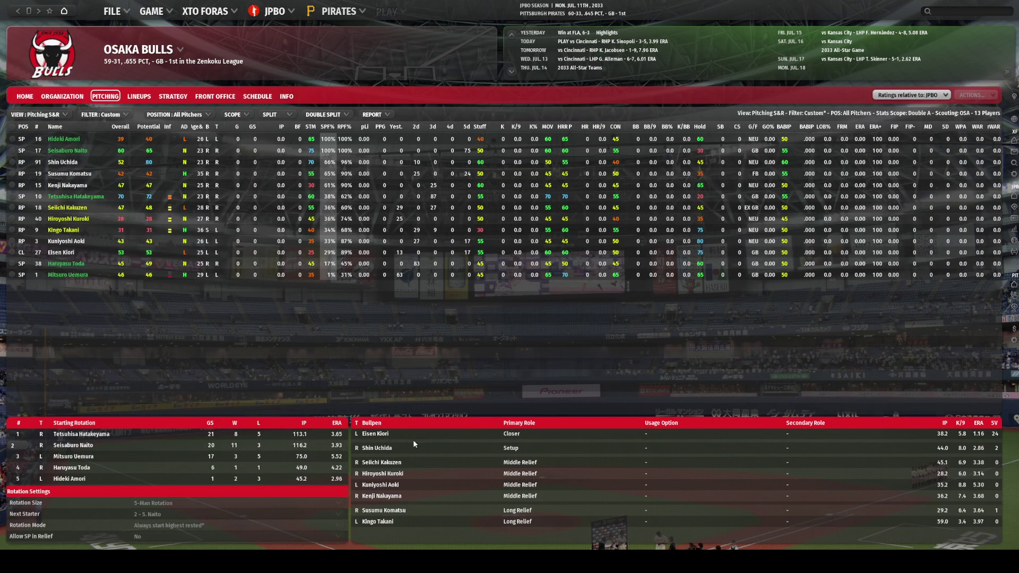
Examine the profiles of the Osaka Bulls' closer, setup man and first two middle relievers
click(375, 433)
key(alt+Left)
click(377, 448)
key(alt+Left)
click(383, 462)
key(alt+Left)
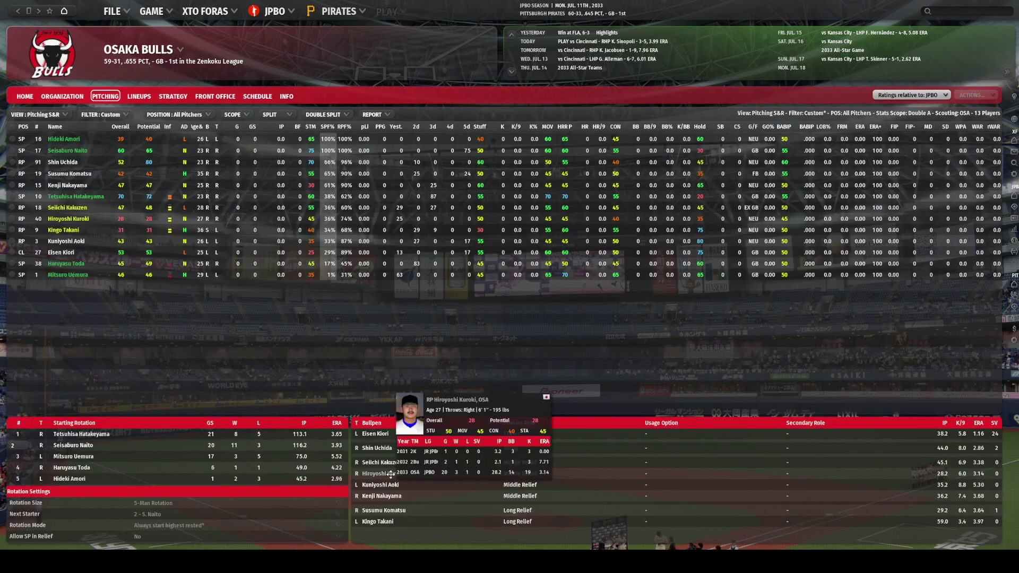
click(391, 474)
key(alt+Left)
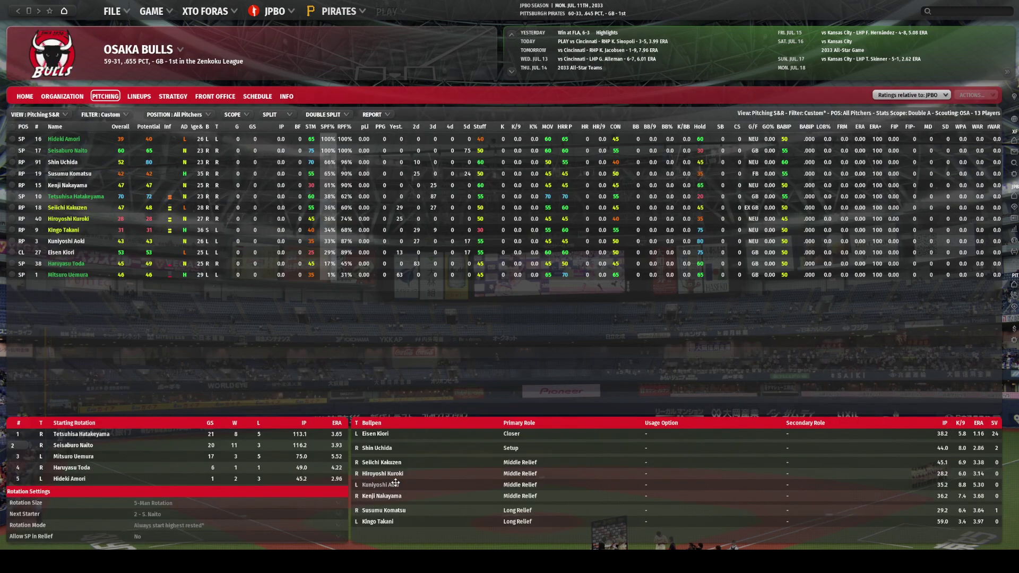
Examine the profiles of the Osaka Bulls' last two middle relievers and both long relievers
click(397, 484)
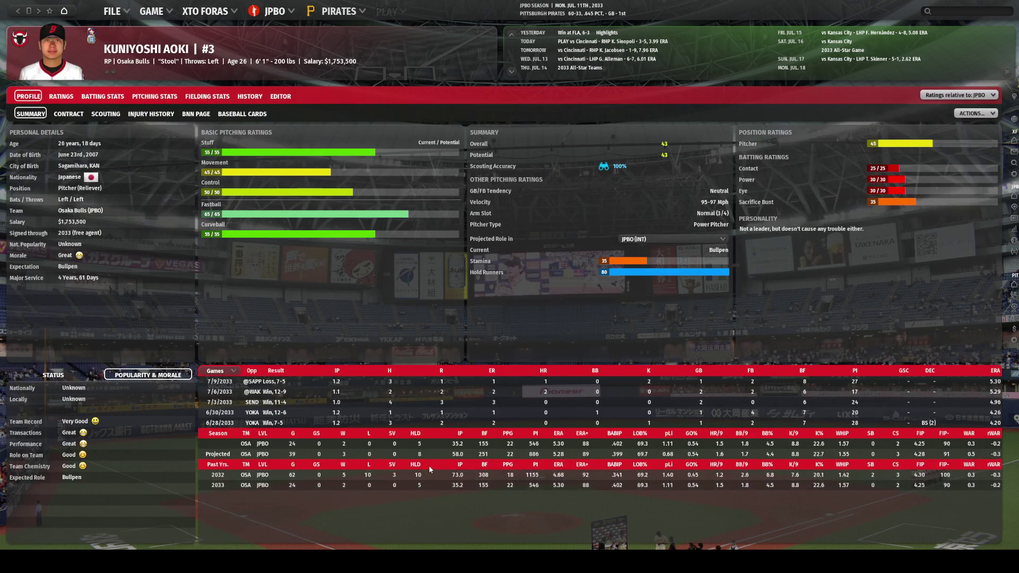
key(alt+Left)
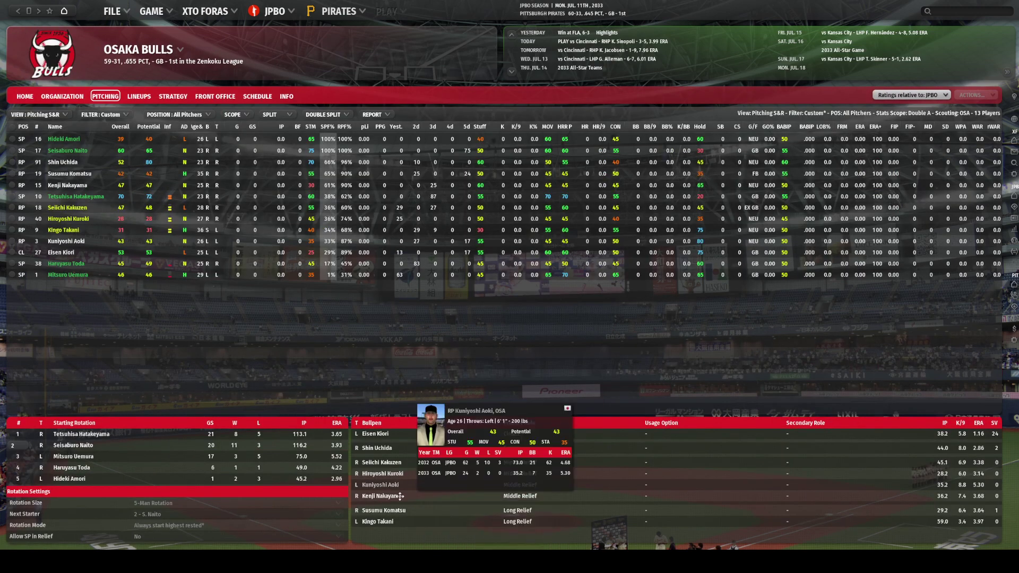
click(391, 496)
key(alt+Left)
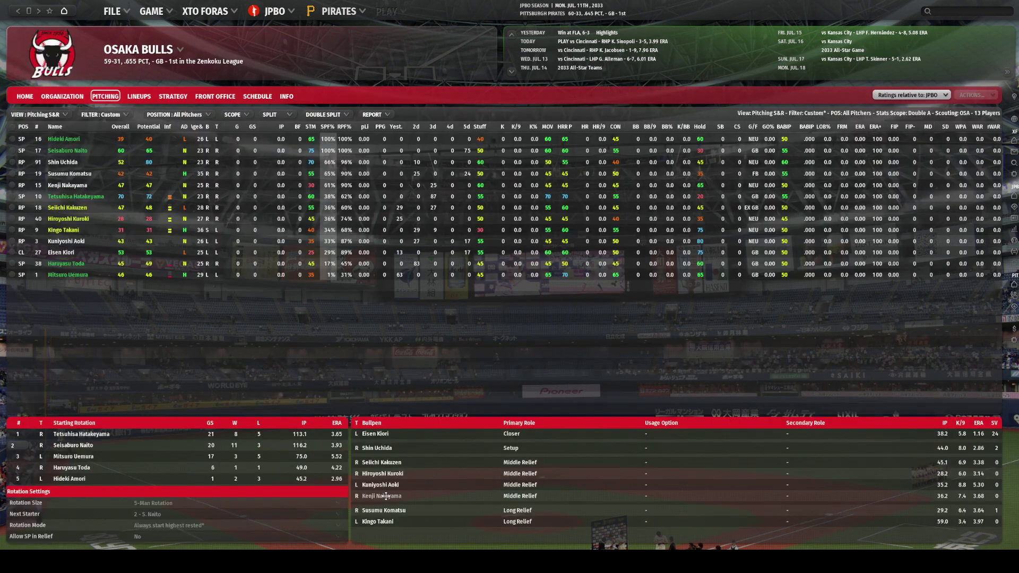
click(381, 512)
key(alt+Left)
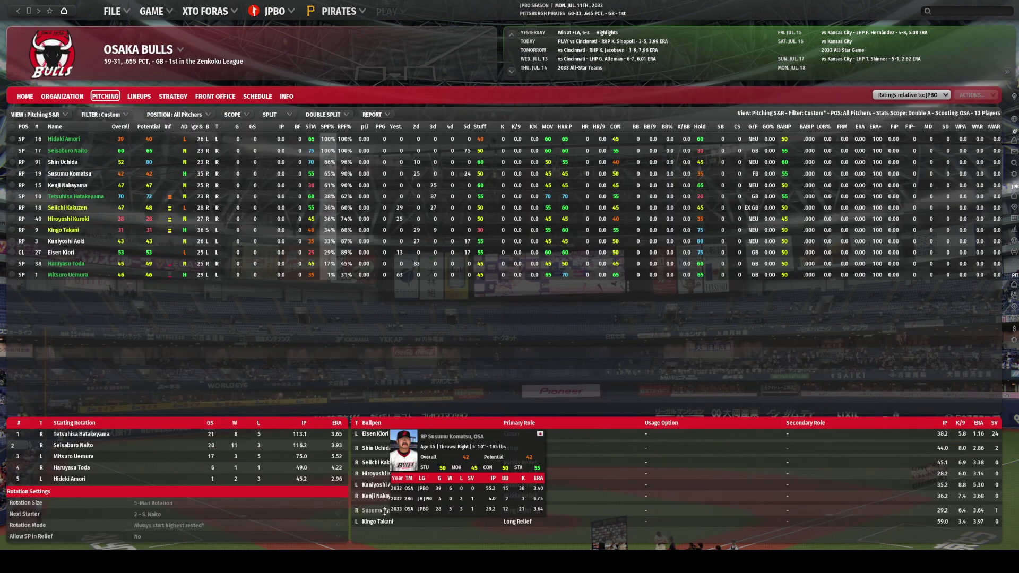
click(378, 526)
key(alt+Left)
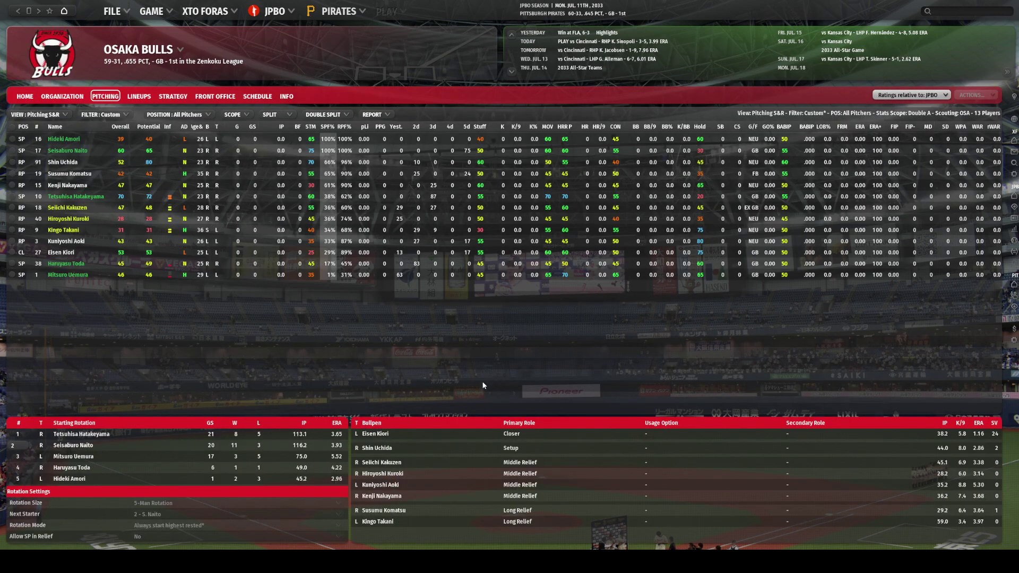
Examine the profile of the Osaka Bulls' injured starter from the organization overview, and open the team's lineups page
click(66, 94)
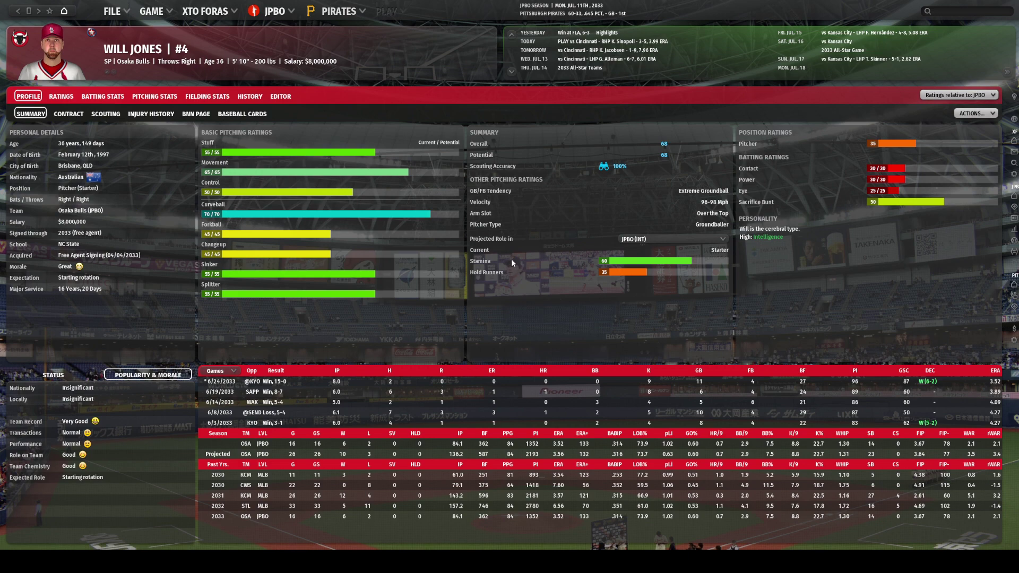
key(alt+Left)
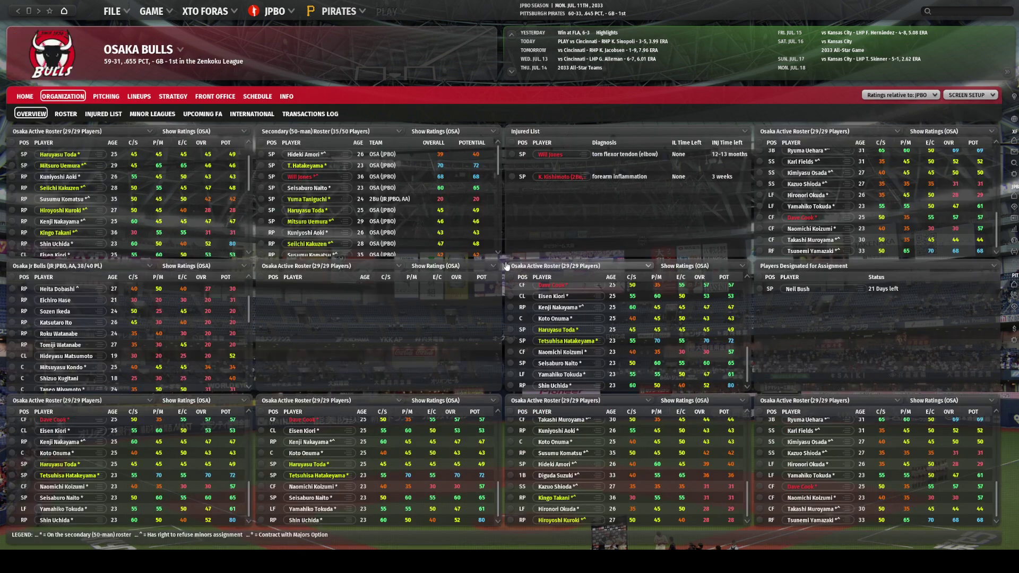
click(138, 97)
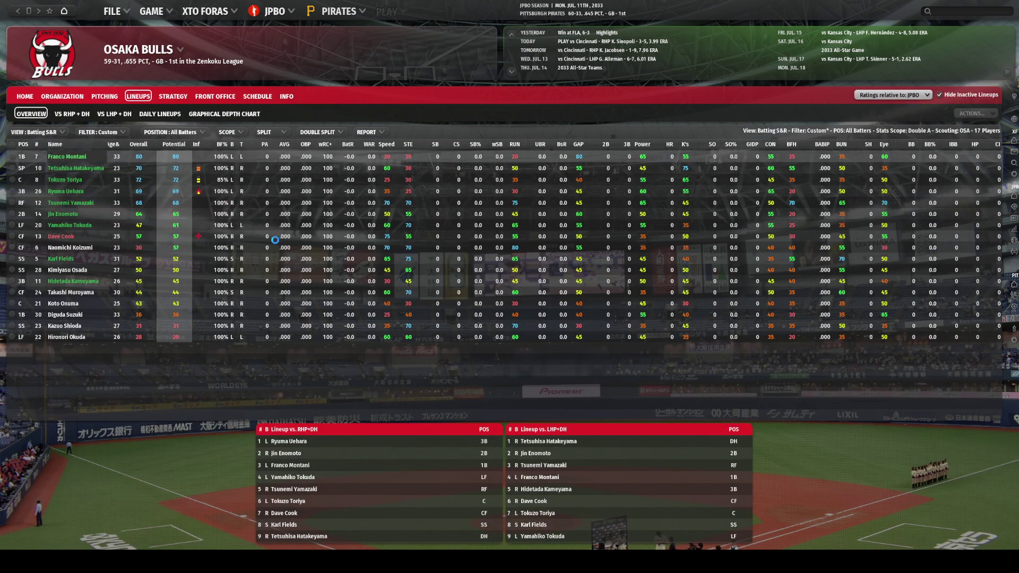
Examine the profile of Osaka's top-rated first baseman and his career batting stats across all leagues
click(66, 157)
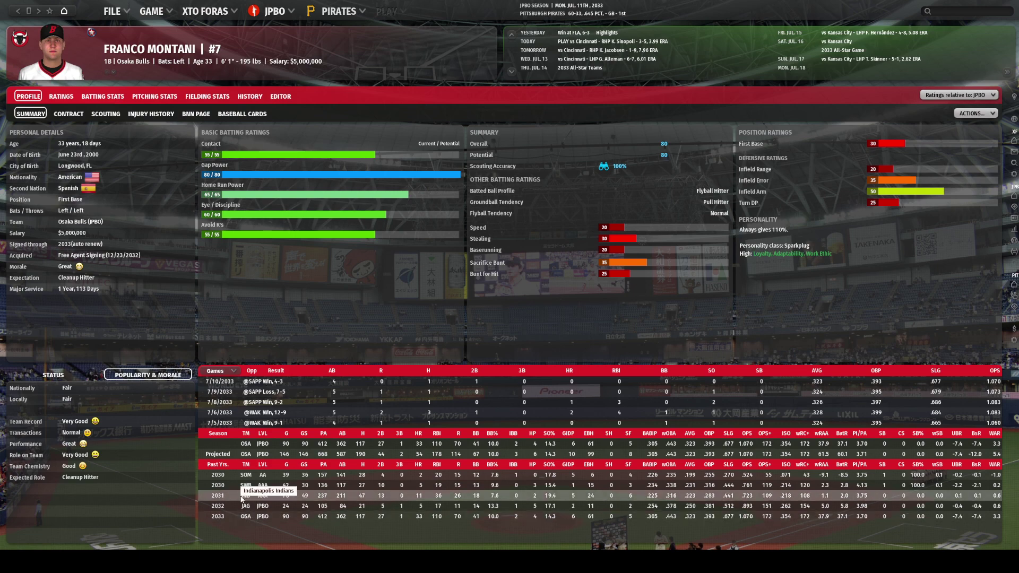
click(103, 97)
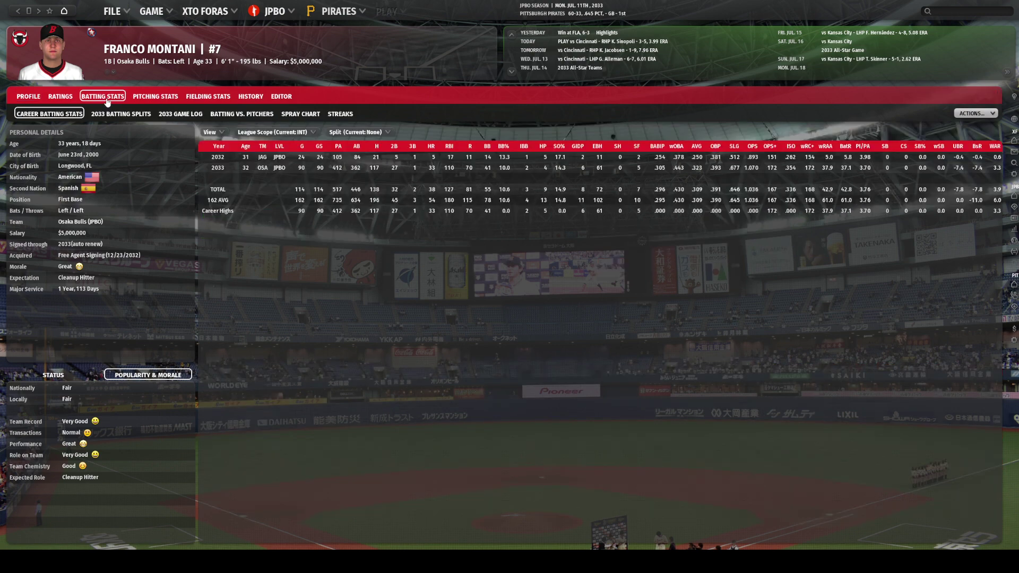
click(313, 133)
click(290, 144)
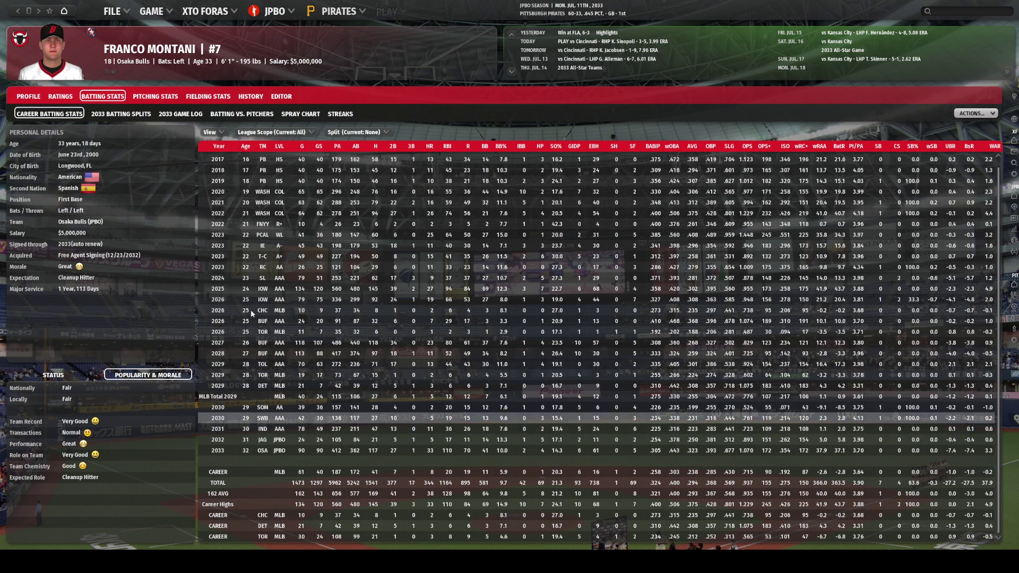
Examine the first baseman's accomplishments, salary history and complete career history, including his recent signings
click(250, 96)
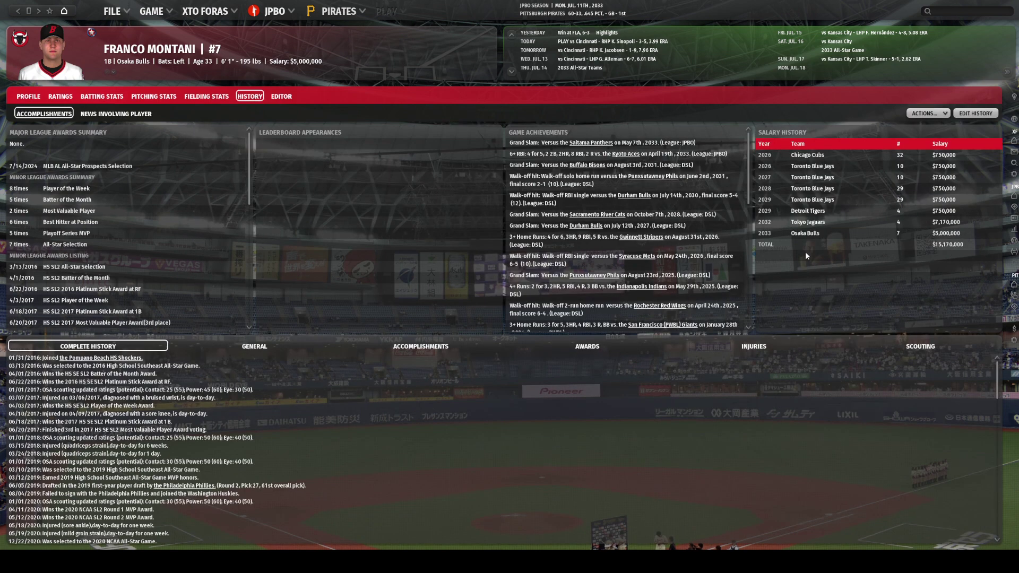
scroll(236, 450, down, 2)
scroll(234, 450, down, 10)
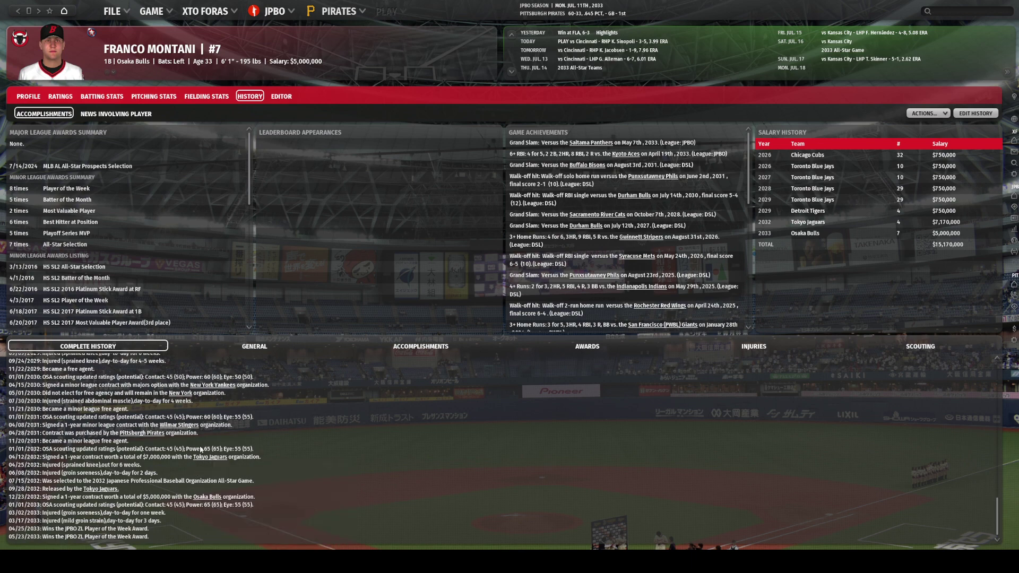
mouse_move(146, 436)
scroll(148, 459, up, 8)
Switch the league to the American Association and list all of its players
mouse_move(274, 11)
click(306, 34)
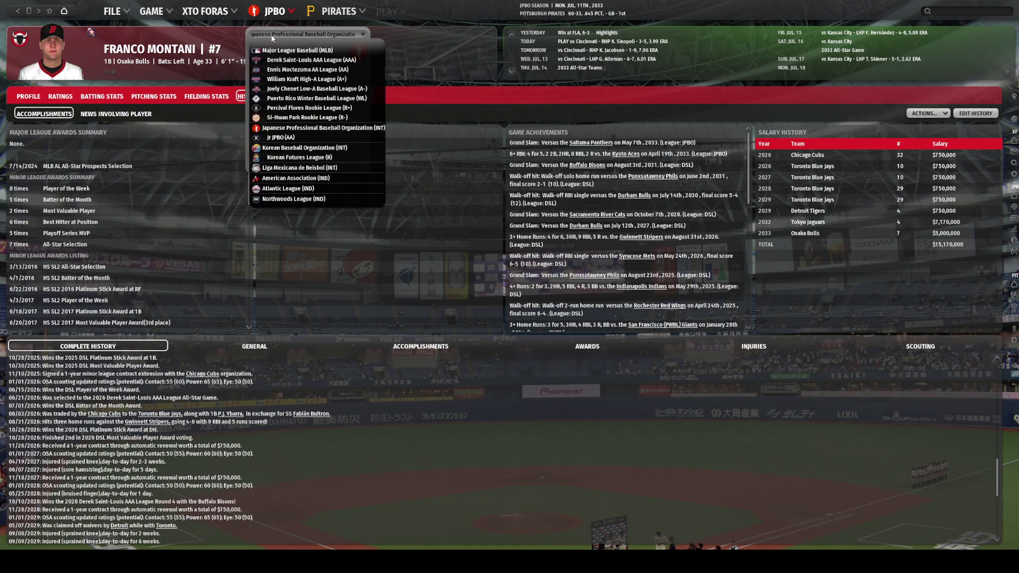
click(262, 179)
mouse_move(268, 12)
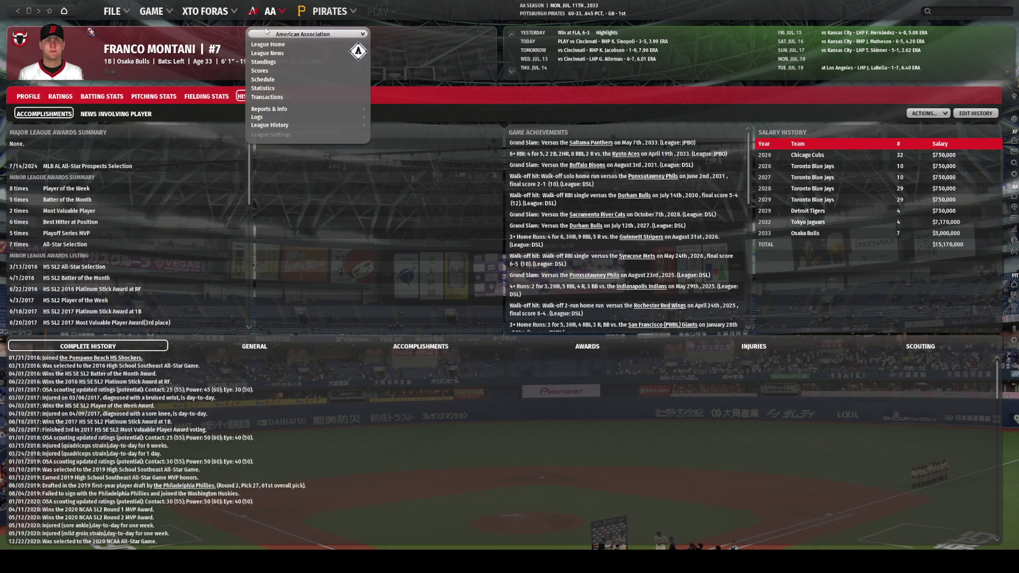
click(270, 65)
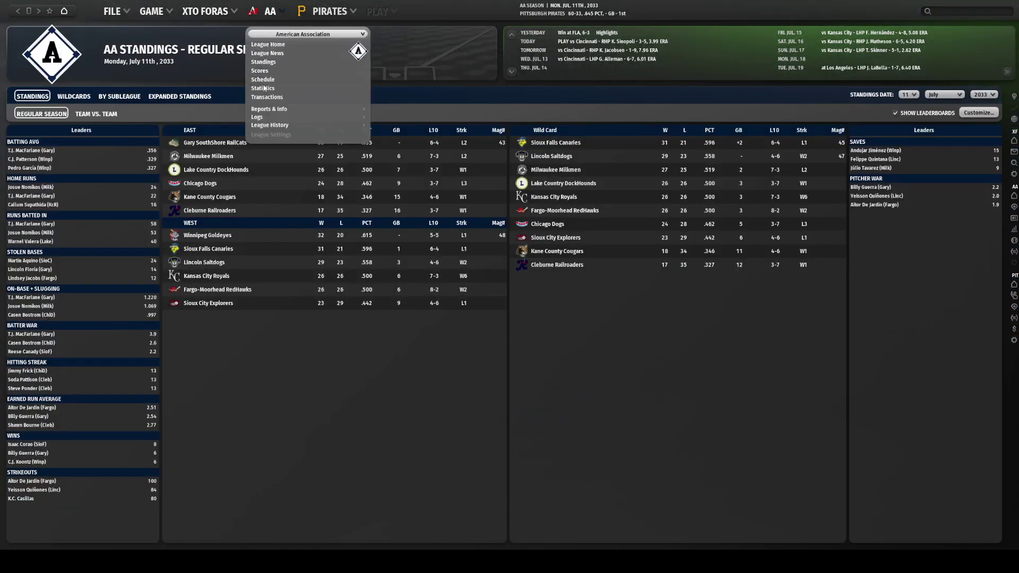
mouse_move(270, 110)
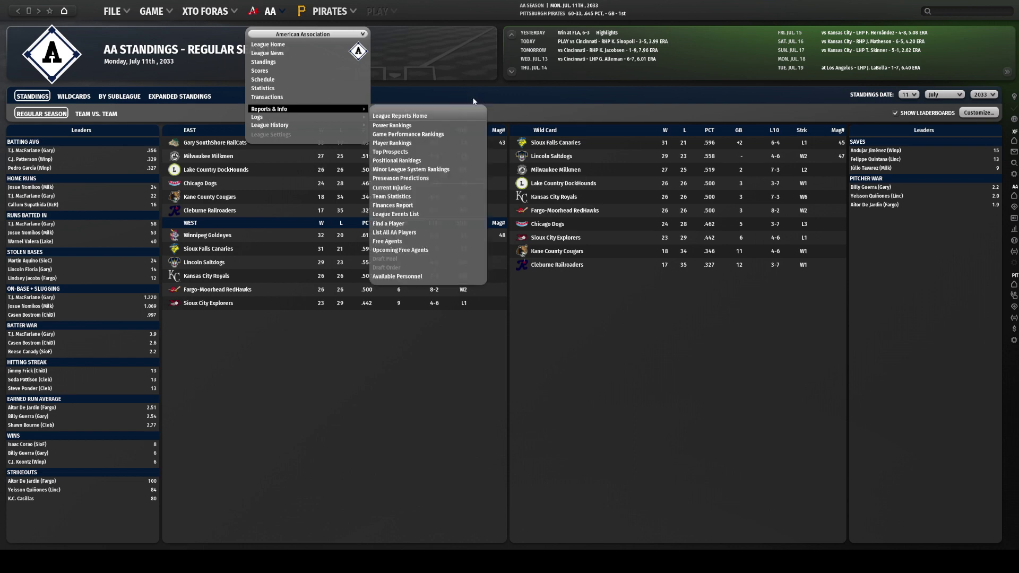
click(400, 232)
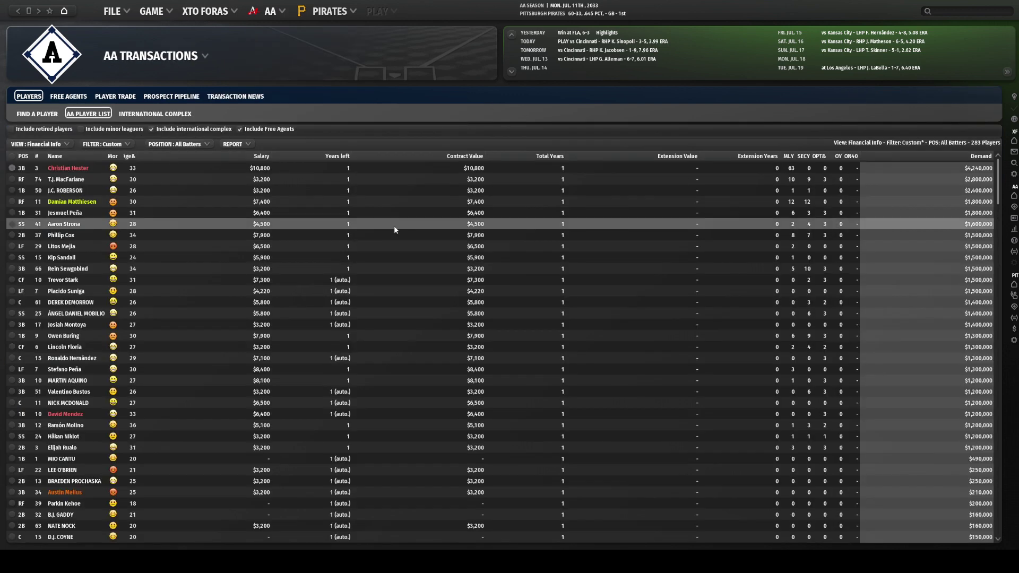
Exclude free agents from the player list, include minor leaguers and set the view to Default
click(262, 129)
click(114, 131)
click(62, 145)
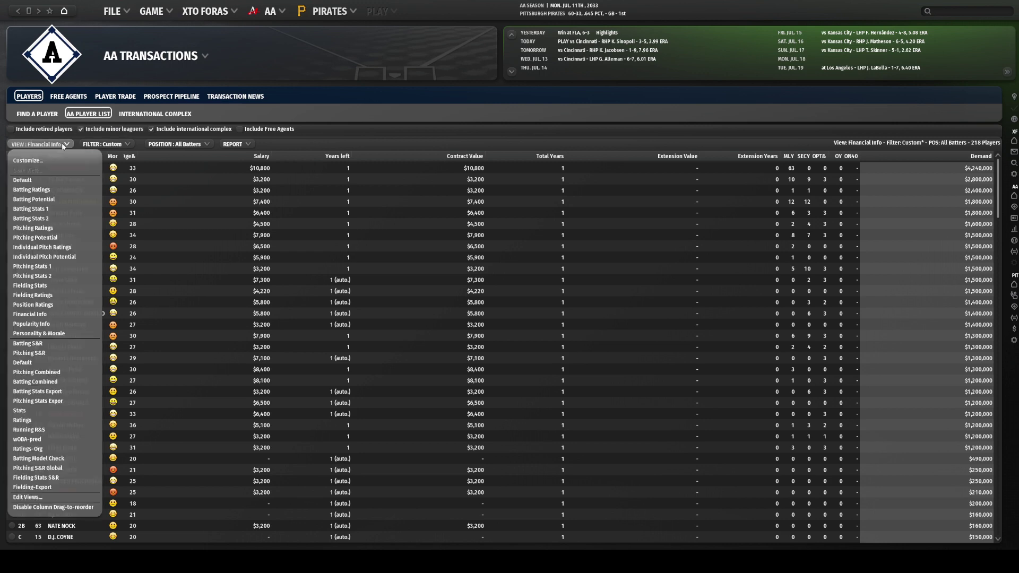
click(23, 180)
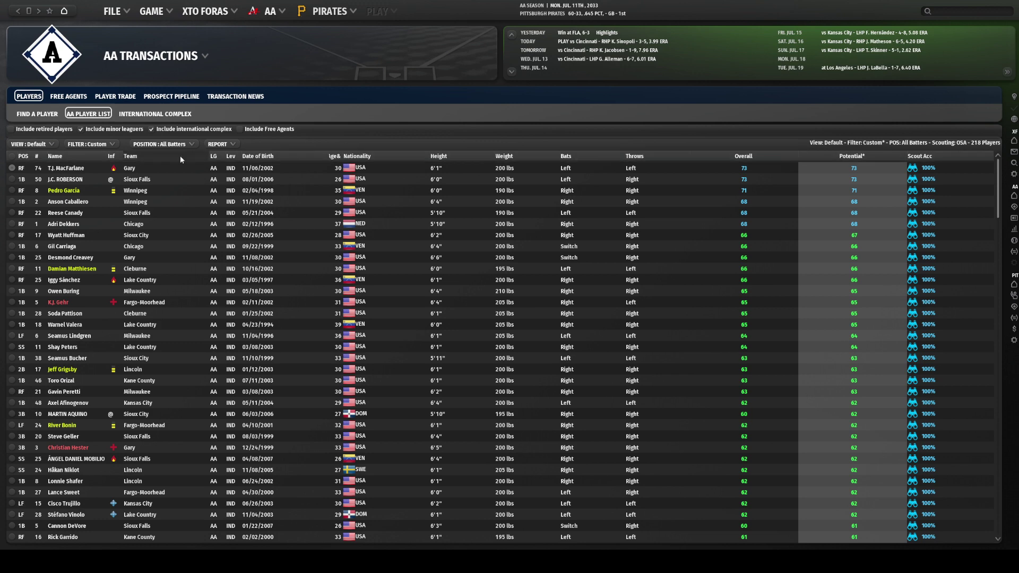
Set the ratings relative to MLB from the top player's profile, and examine the profile of the new top-rated first baseman
click(63, 169)
click(939, 96)
click(939, 110)
key(alt+Left)
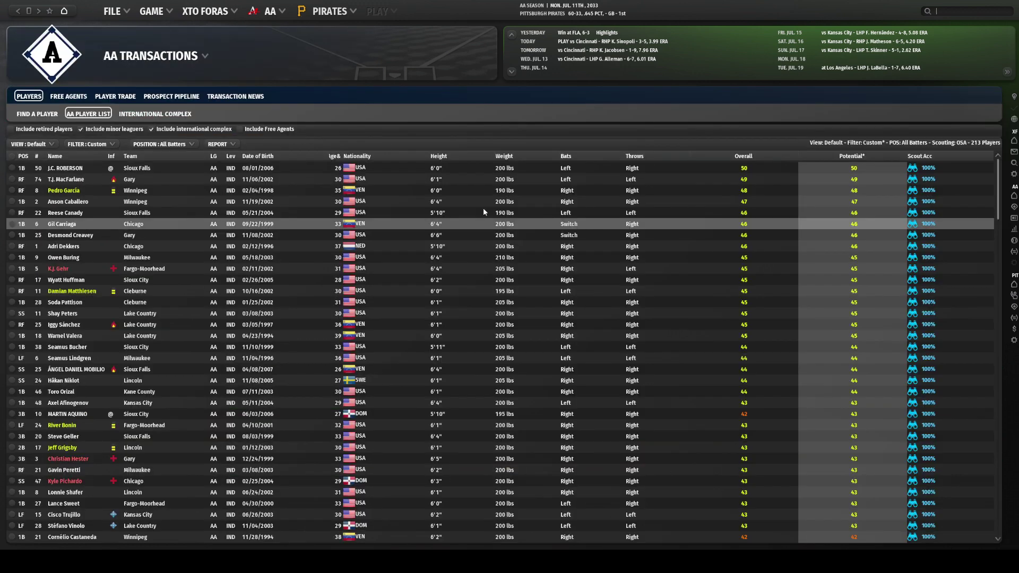
click(65, 169)
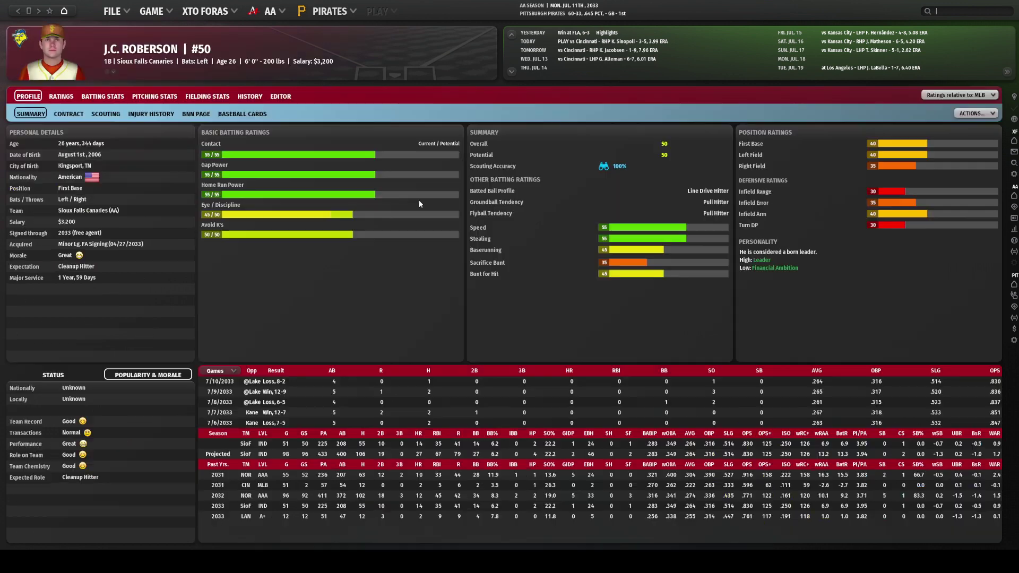
key(alt+Left)
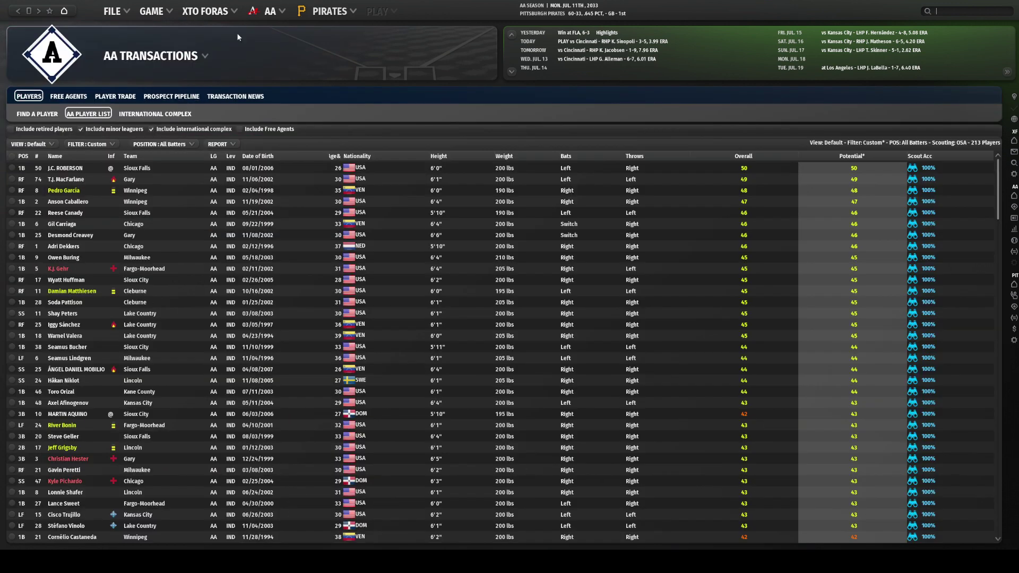
Set the American Association player list to show all players instead of only batters
click(160, 144)
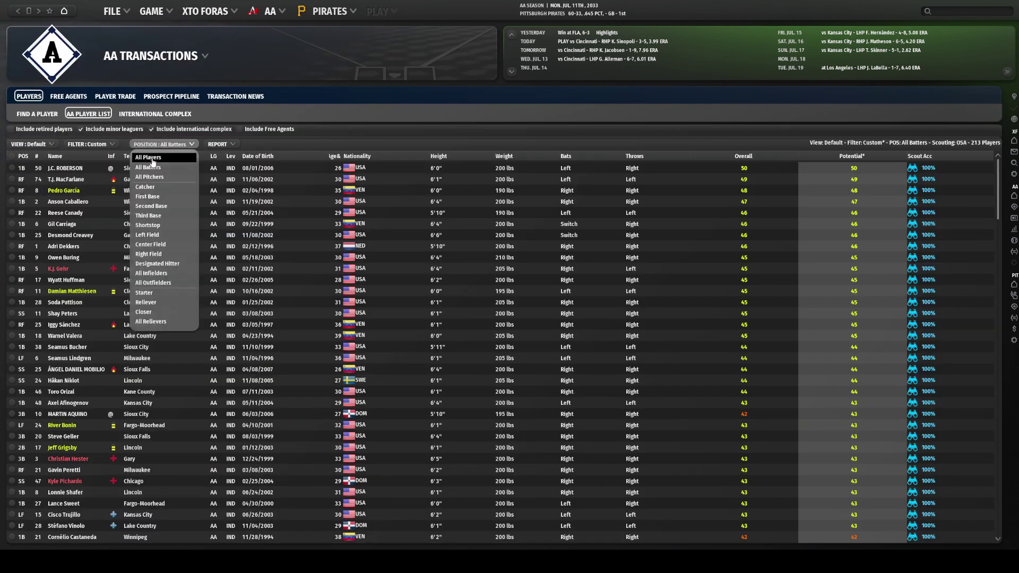
click(157, 159)
scroll(995, 255, up, 15)
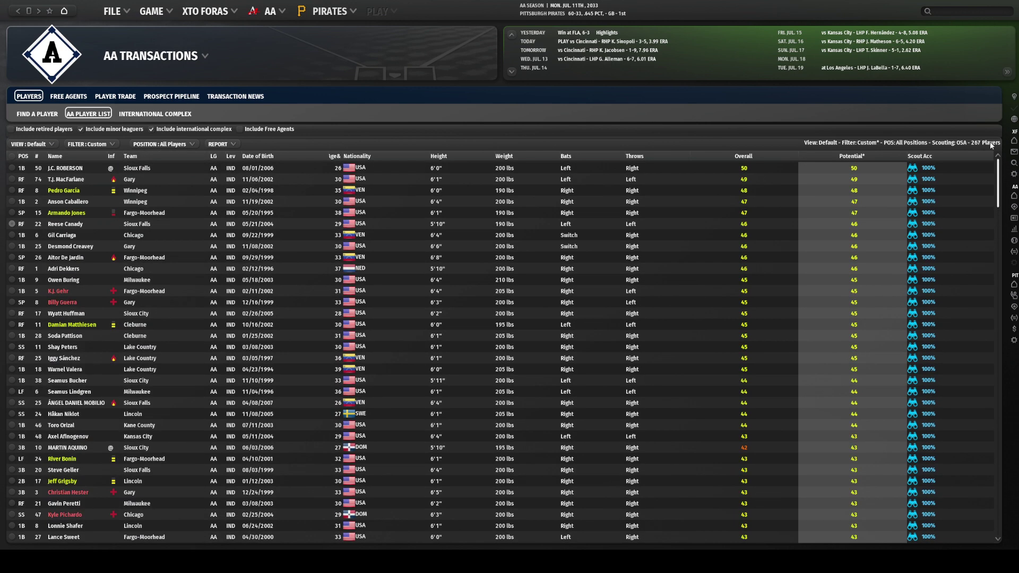
Switch the player list to the Atlantic League and examine the profiles of its two highest-rated Charleston starters
click(158, 57)
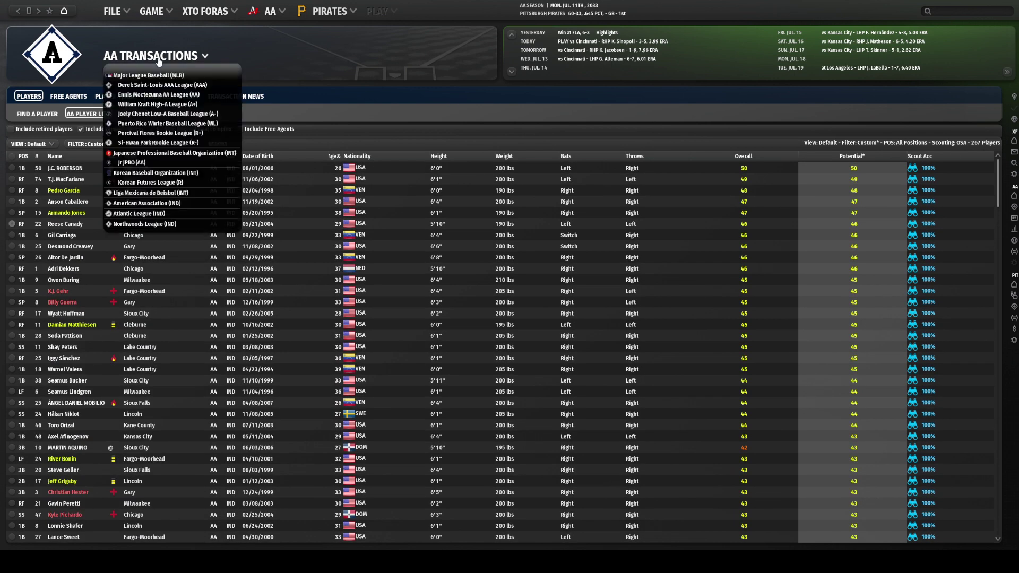
click(139, 214)
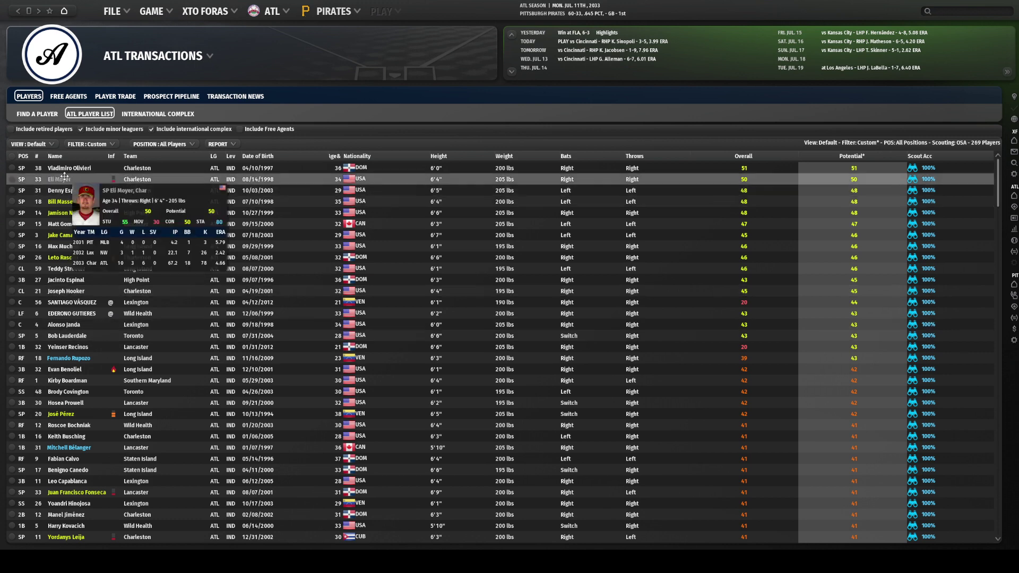
double_click(174, 189)
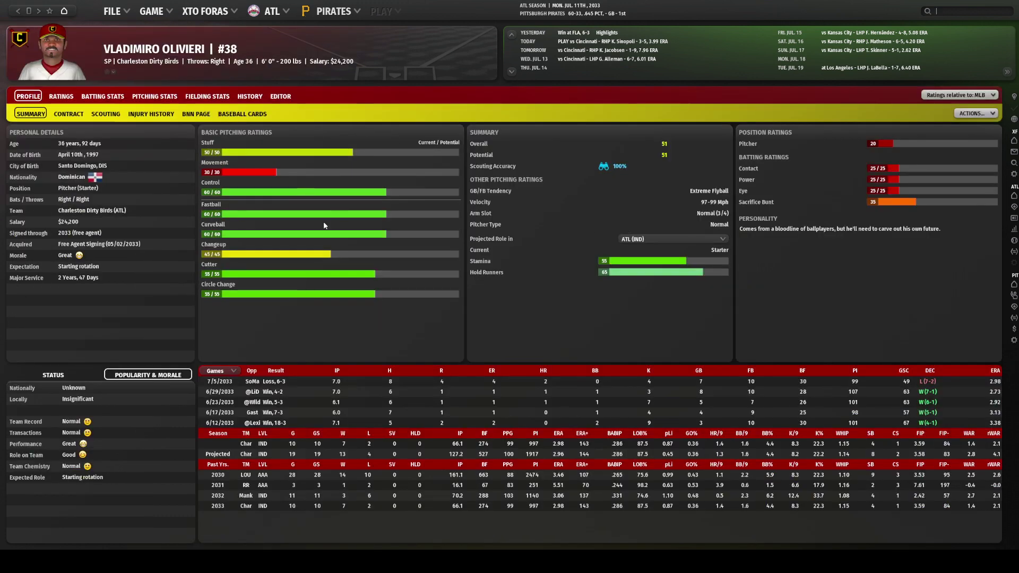
key(alt+Left)
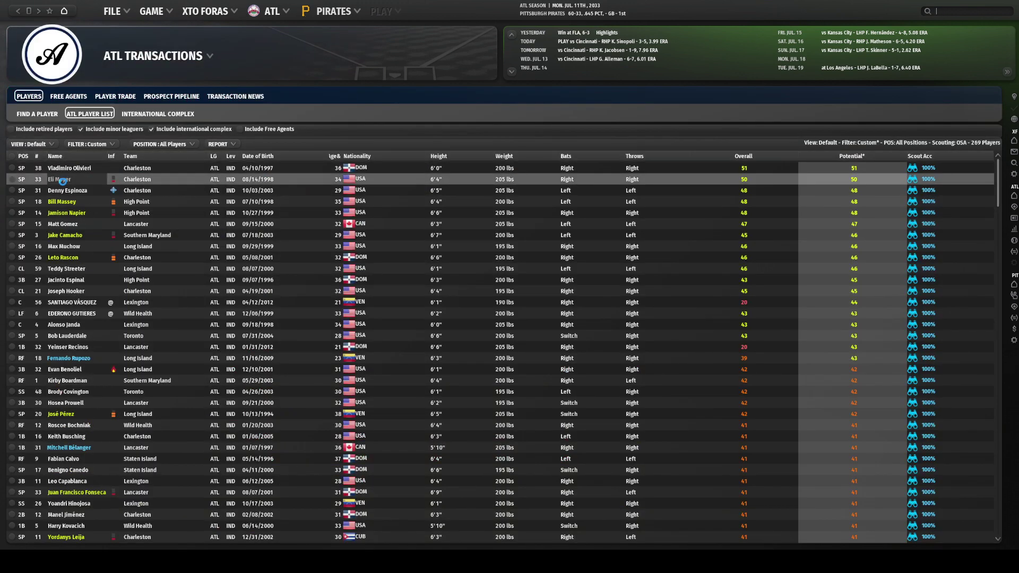
click(61, 180)
key(alt+Left)
Switch the player list to the Northwoods League and examine a young La Crosse starter's profile and the top-rated right fielder's ratings
click(145, 59)
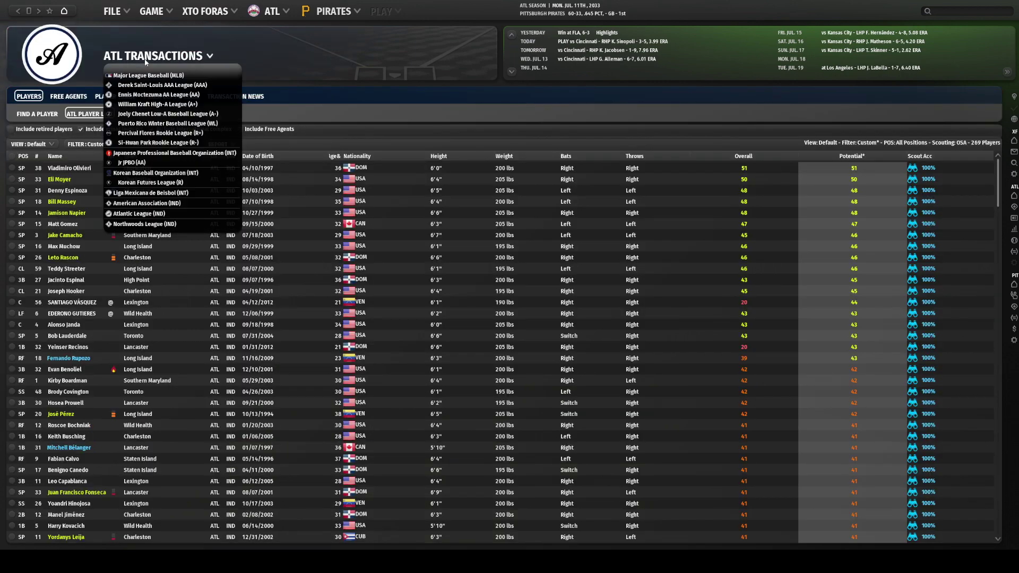
click(141, 223)
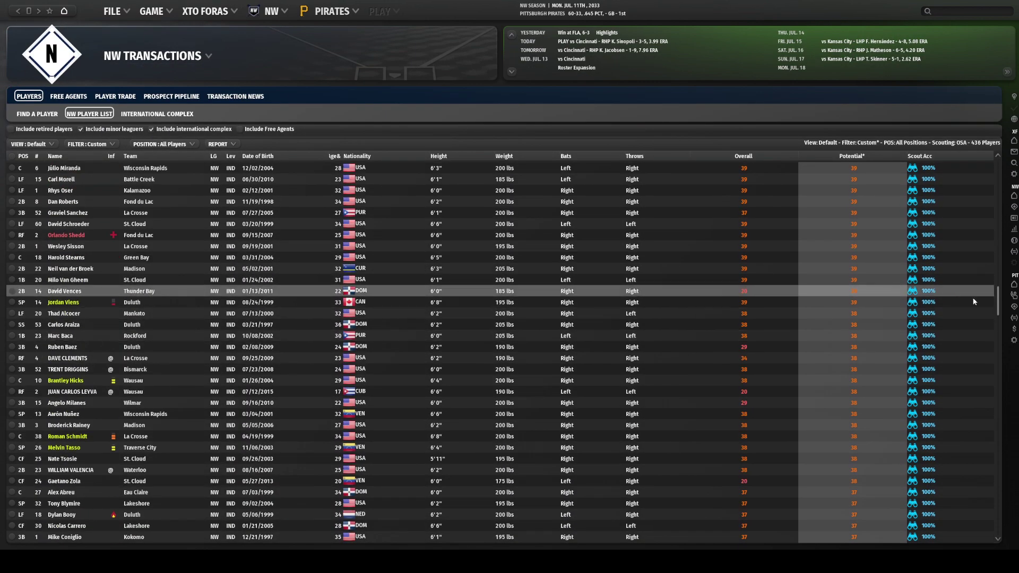
drag(1000, 301, 1005, 155)
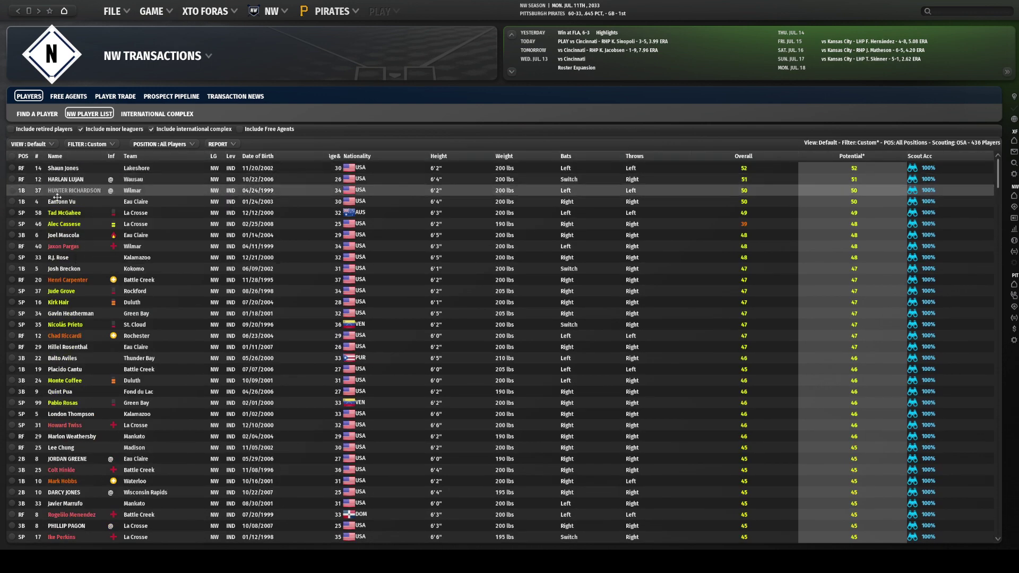
click(54, 224)
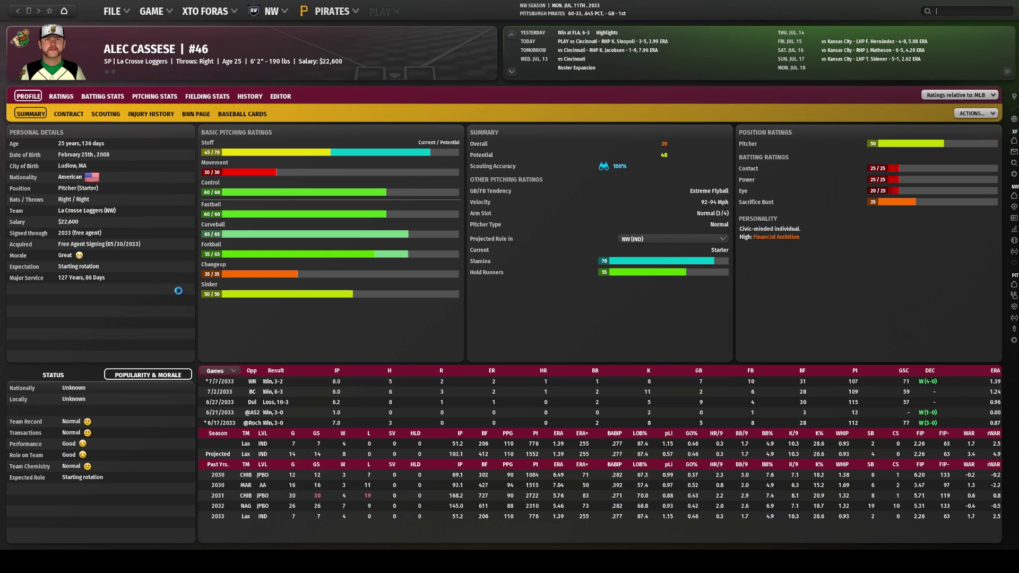
key(alt+Left)
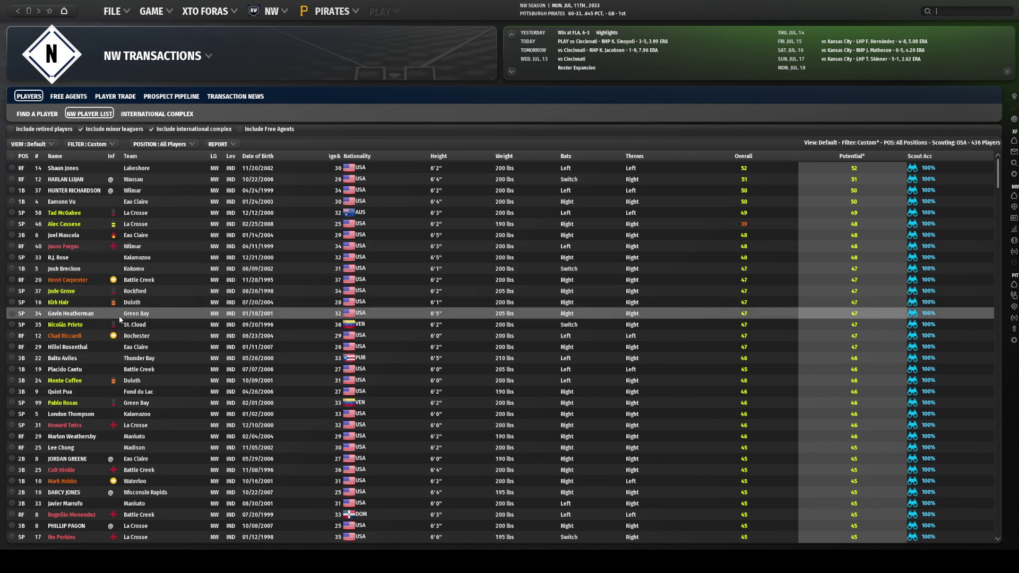
click(63, 168)
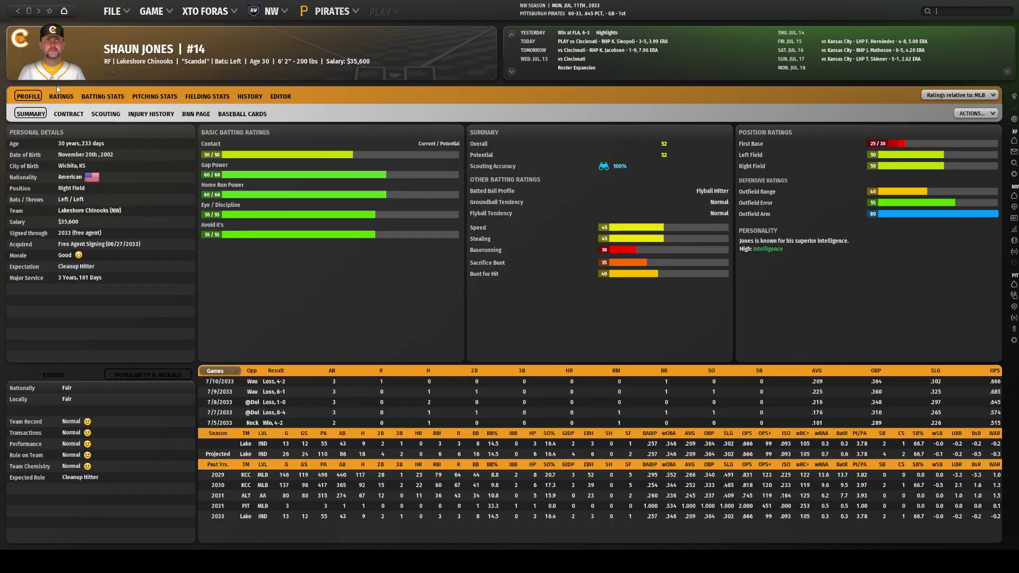
click(61, 96)
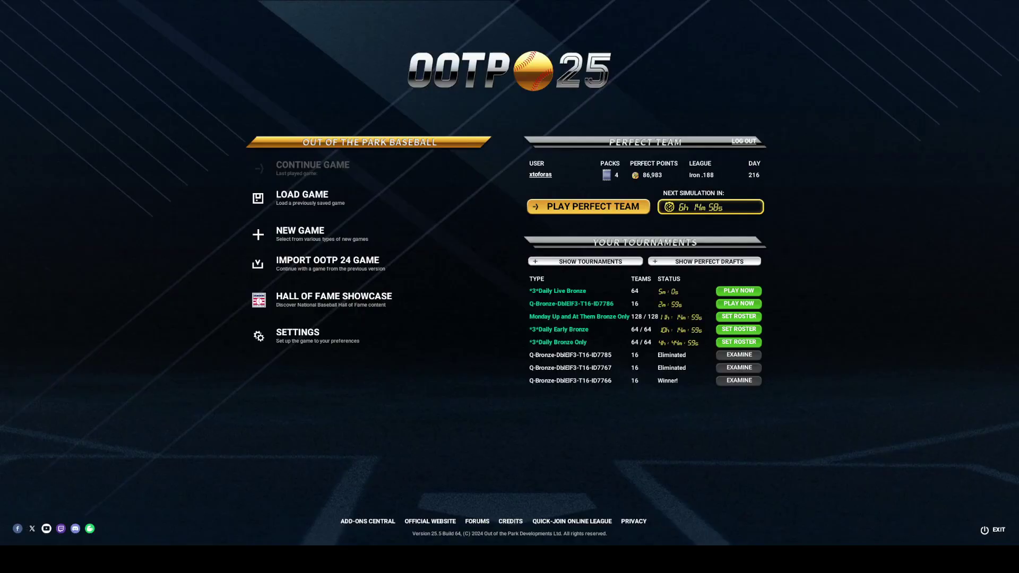
Show the Perfect Team tournaments and filter them to Only Accepting Teams and All Types
click(586, 262)
click(685, 55)
click(678, 80)
click(238, 44)
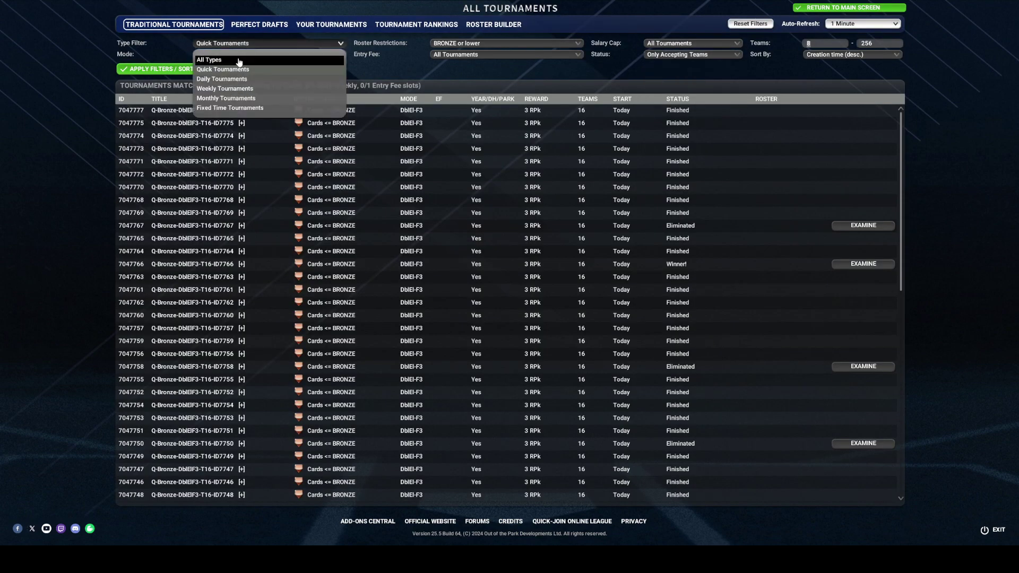
click(239, 60)
Sign up for the Q-Bronze-DblElF3-T16-ID7801 quick tournament and assign it the 9 - Q-B-CE roster
click(868, 228)
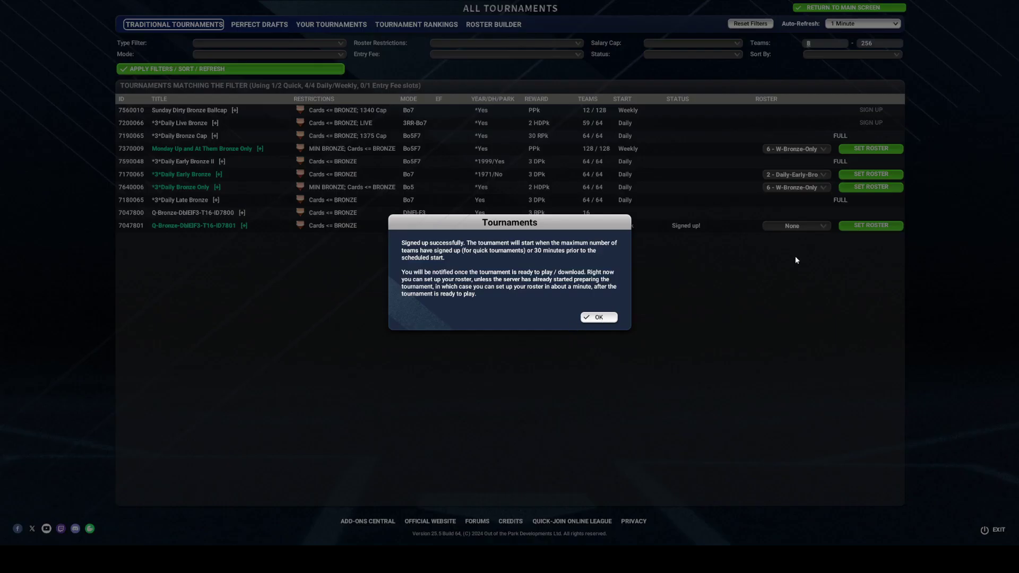
click(599, 317)
click(796, 226)
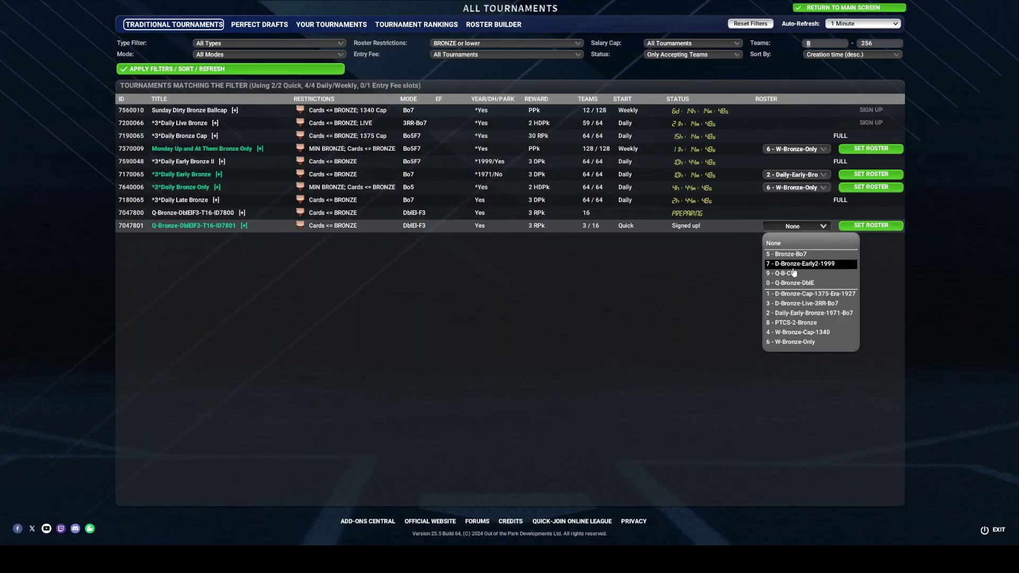
click(793, 273)
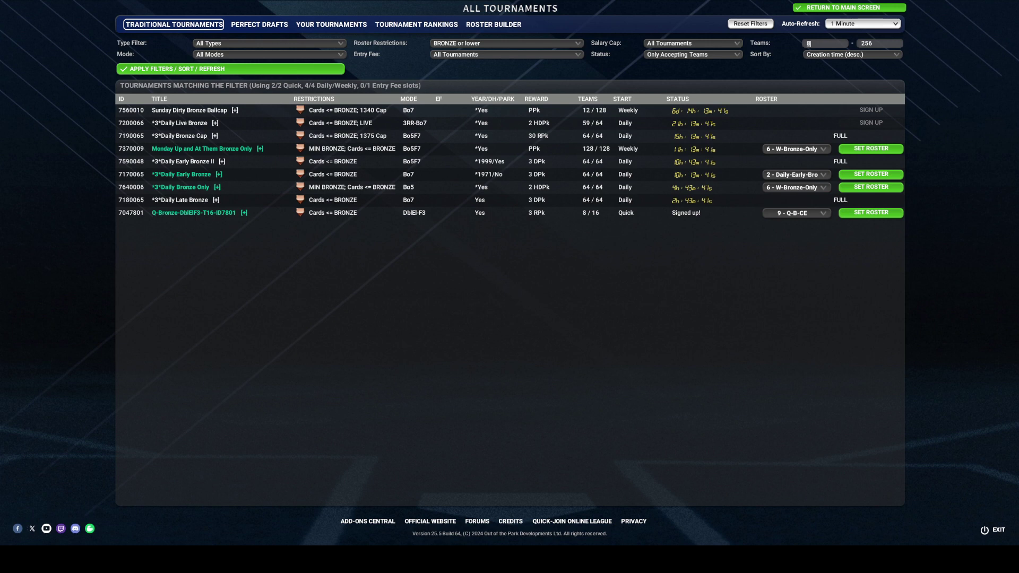
Review the saved tournament rosters in the Roster Builder and return to the main screen
key(Tab)
click(488, 28)
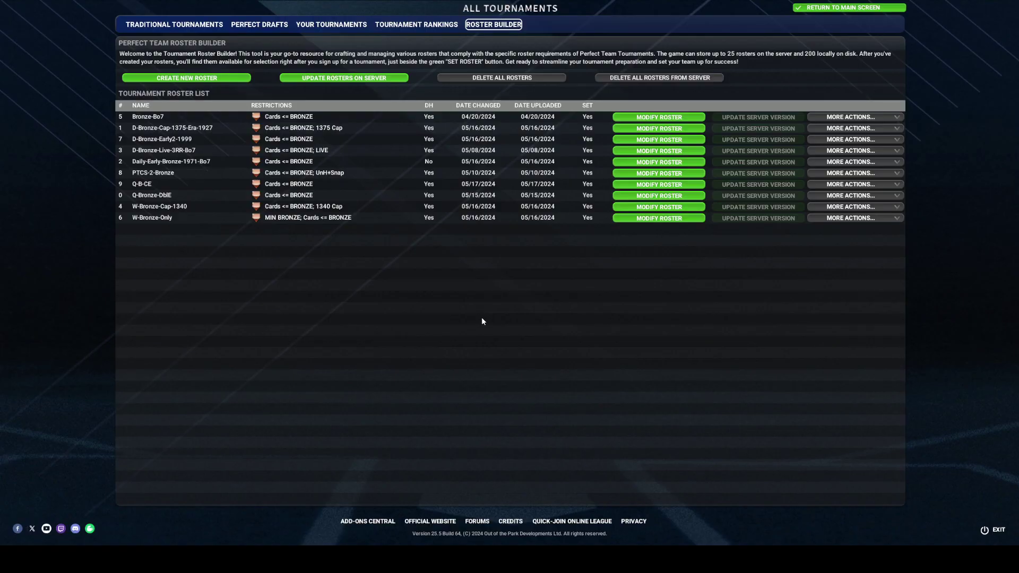
click(852, 7)
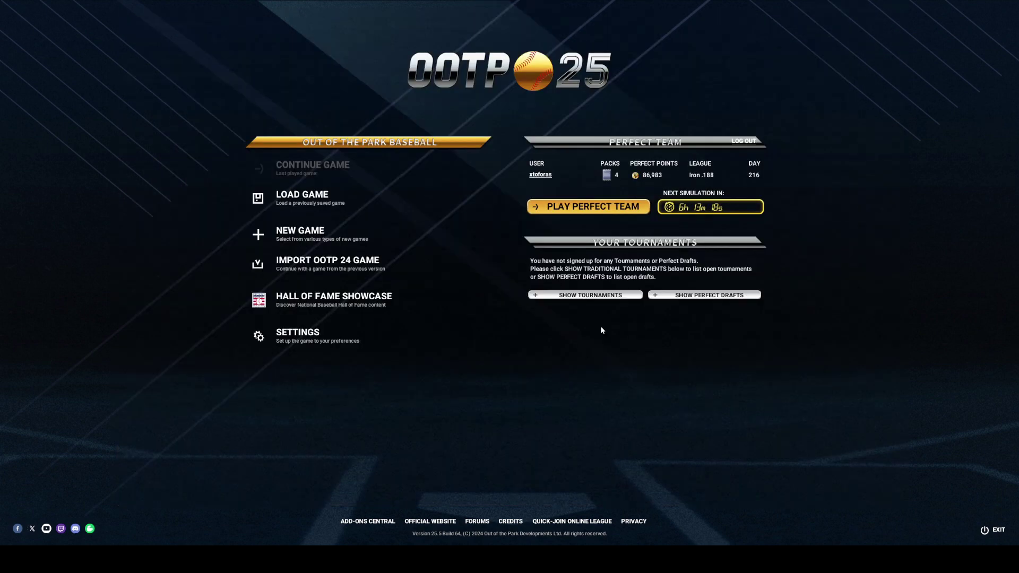
Show the Perfect Team tournaments and filter them to Only Finished and Weekly Tournaments
click(598, 260)
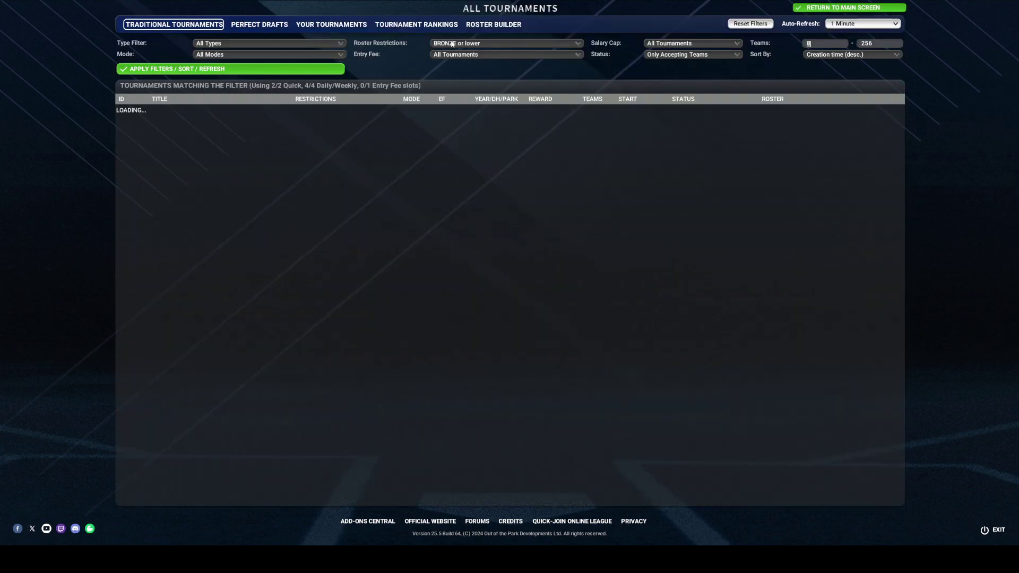
click(685, 54)
click(673, 101)
click(307, 67)
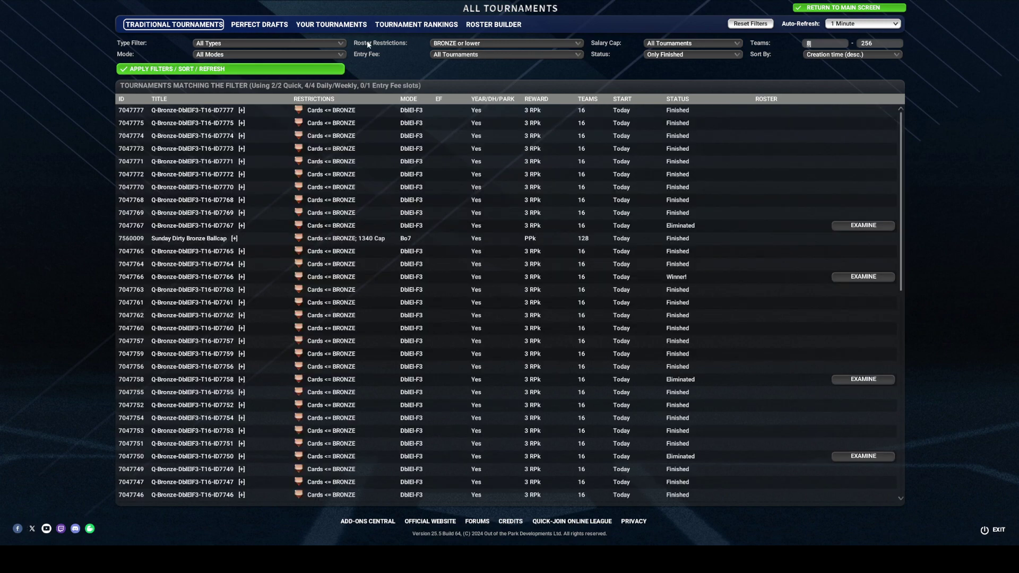
click(233, 54)
click(232, 45)
click(237, 89)
click(242, 69)
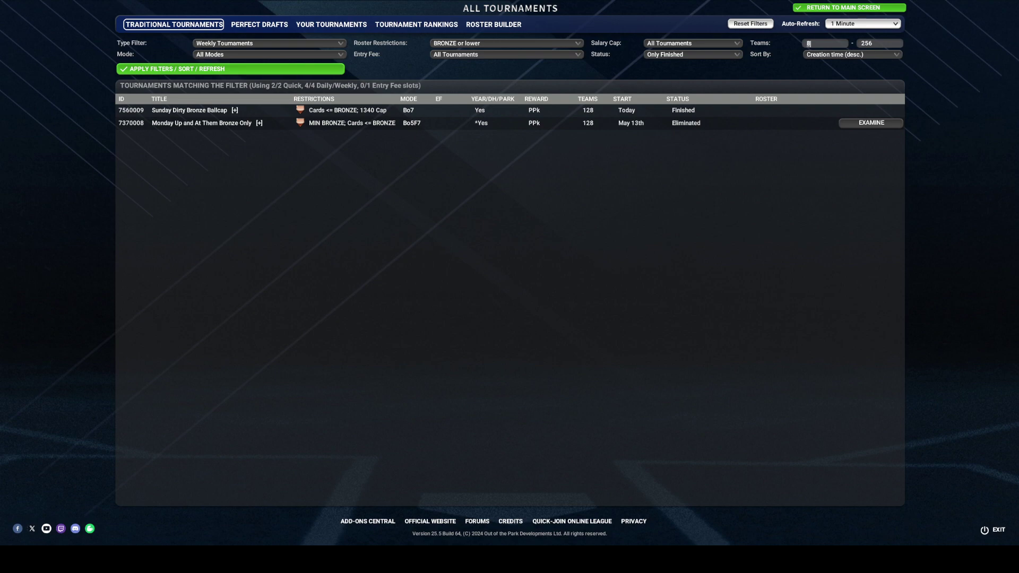
Examine the finished Monday Up and At Them Bronze Only tournament and show its sortable player statistics
click(872, 123)
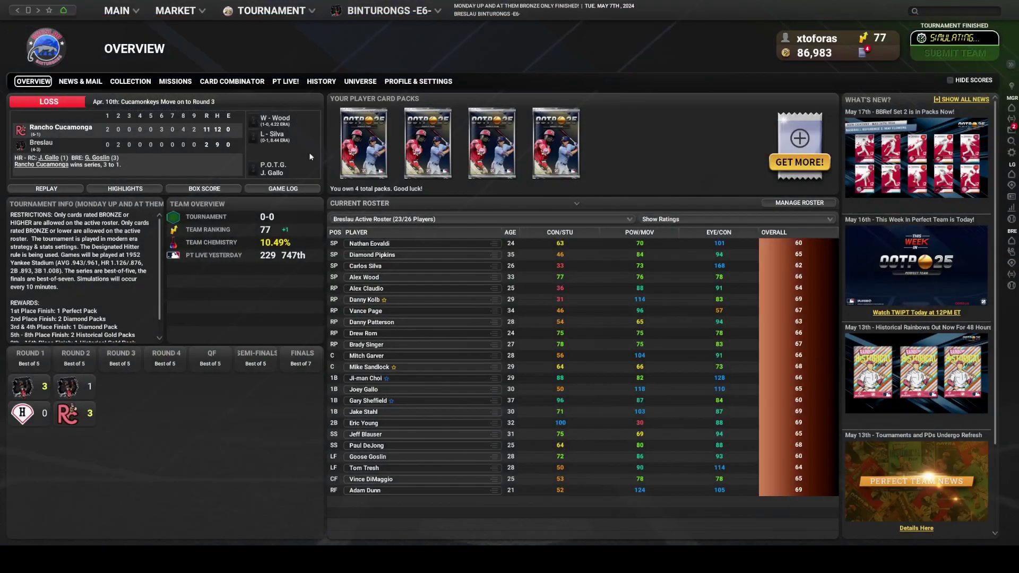
click(265, 15)
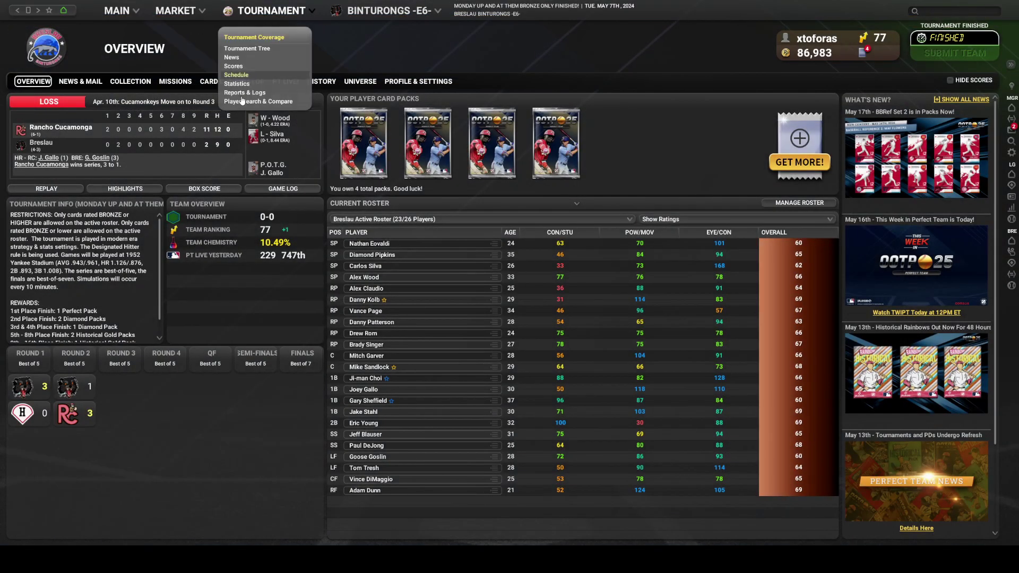
click(237, 83)
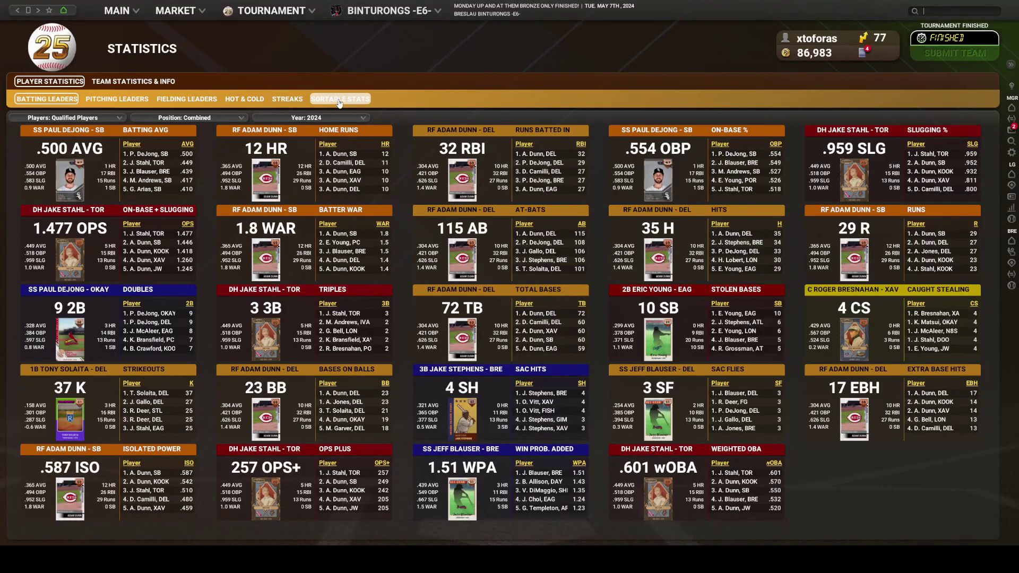
click(339, 101)
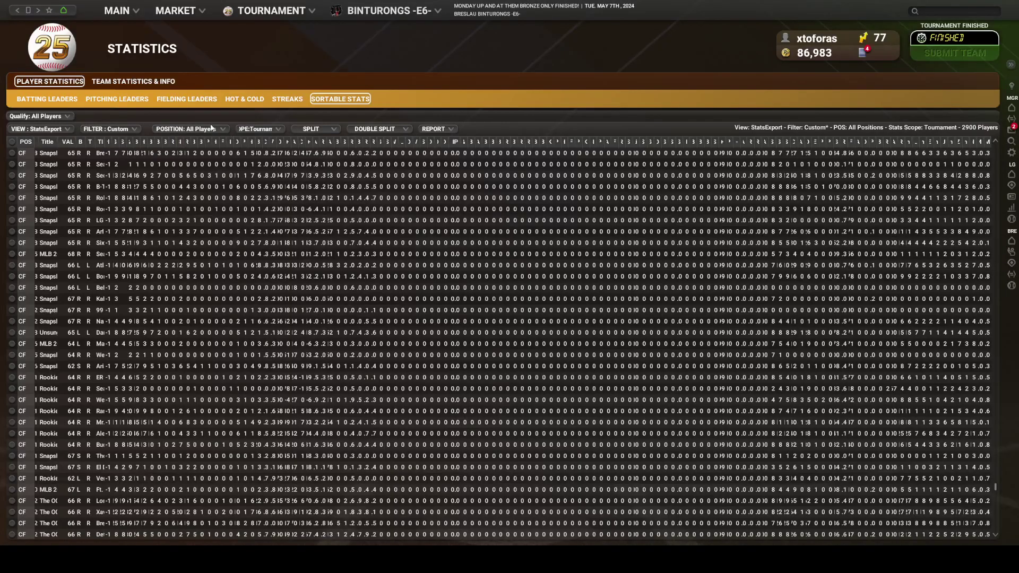
Check the conditions of the custom player filter and close it without changing them
click(211, 128)
click(106, 129)
click(106, 146)
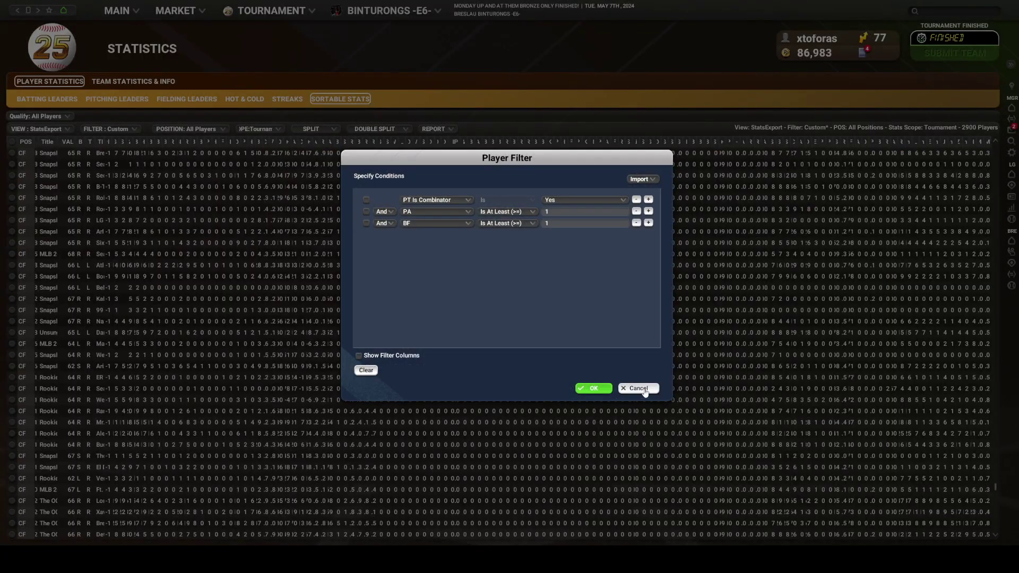
click(642, 385)
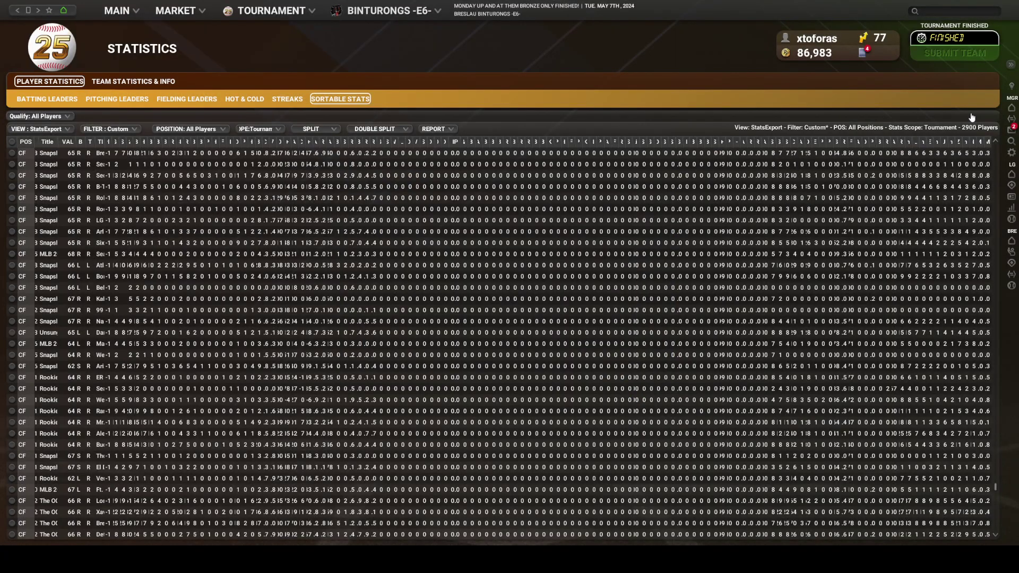
Sort the player statistics by IP and show the report's option for writing to CSV
click(451, 140)
click(439, 129)
click(435, 153)
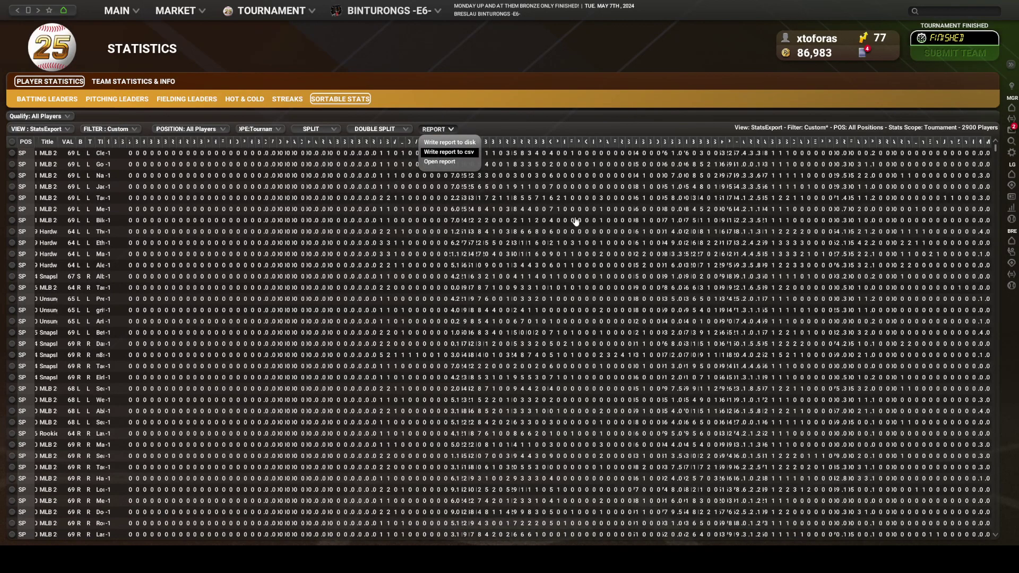
click(587, 298)
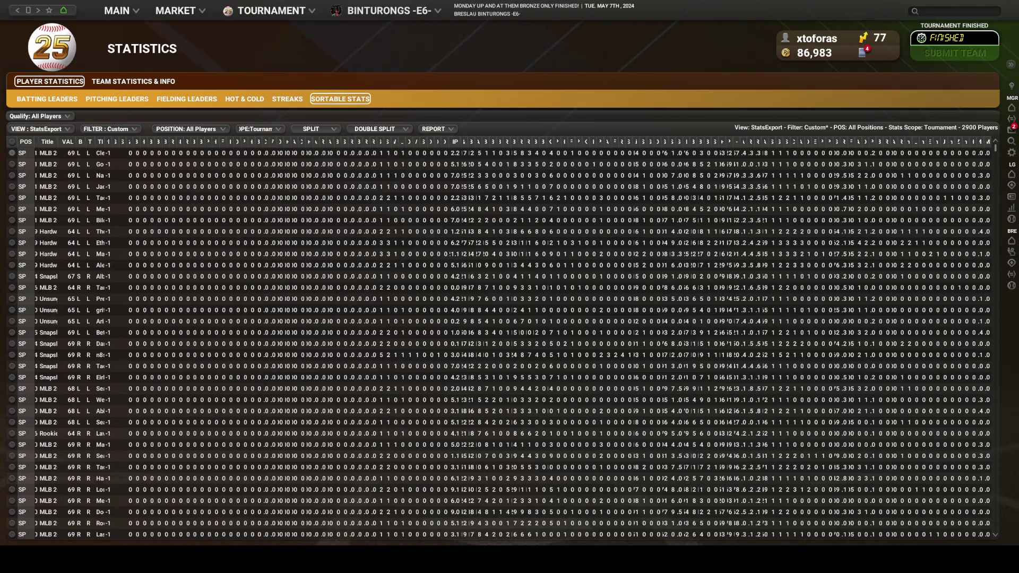
Switch to the Excel workbook and update the Teams pivot table with its TournamentID filter cleared
key(alt+Tab)
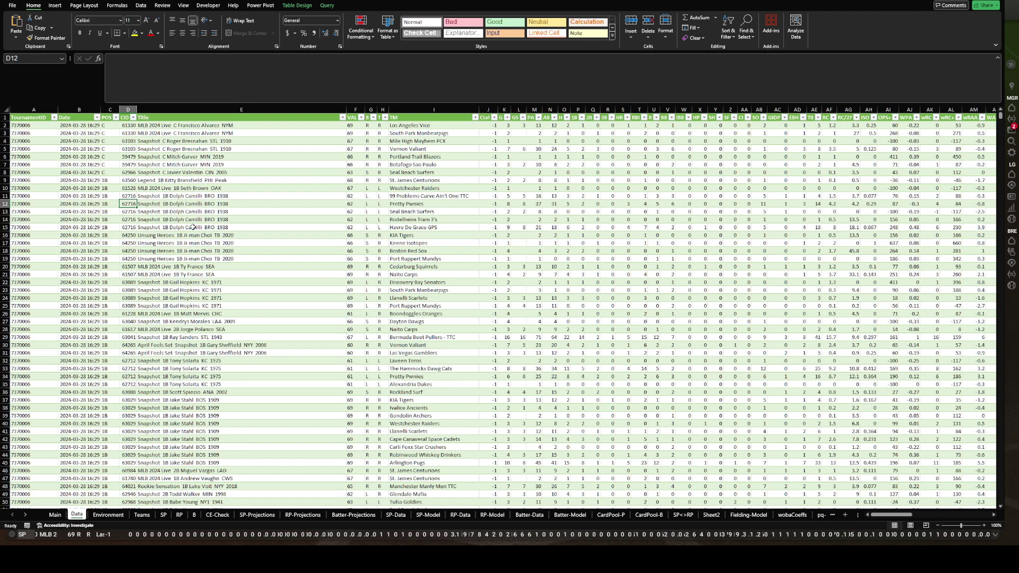
click(711, 515)
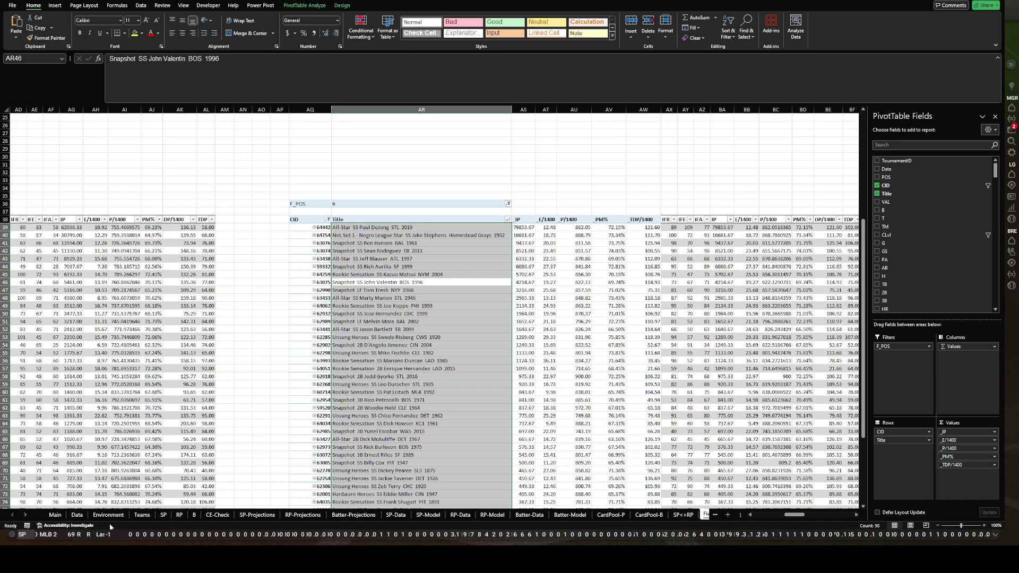
click(143, 516)
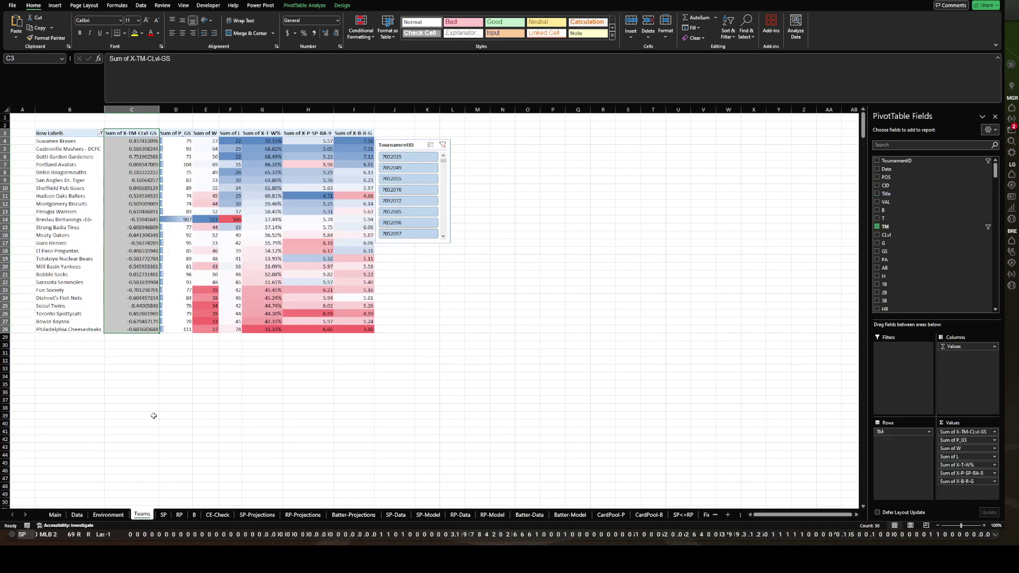
click(90, 182)
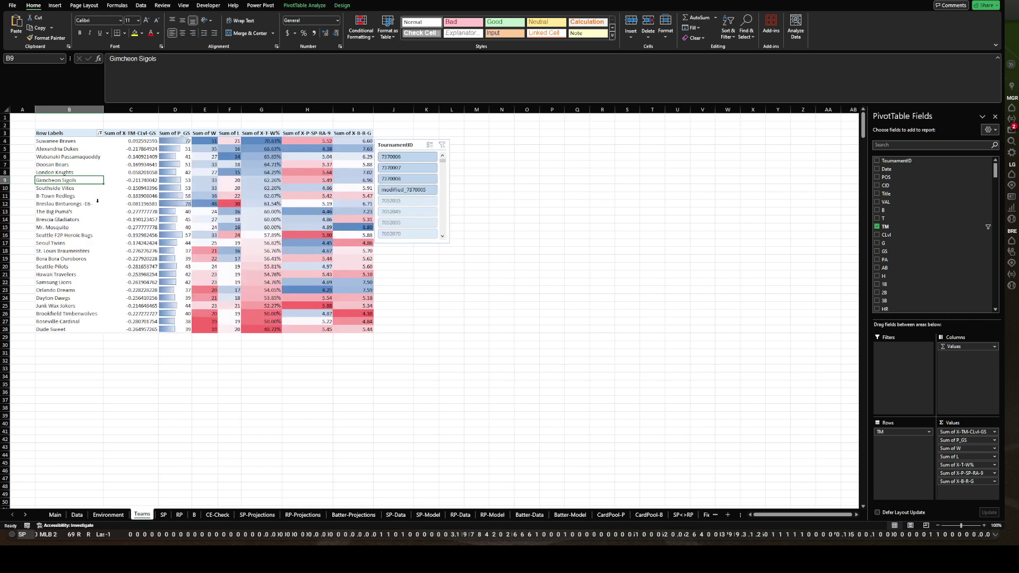
Format the Sum of X-TM-CLvl-GS column with gradient blue data bars and two decimal places
click(147, 130)
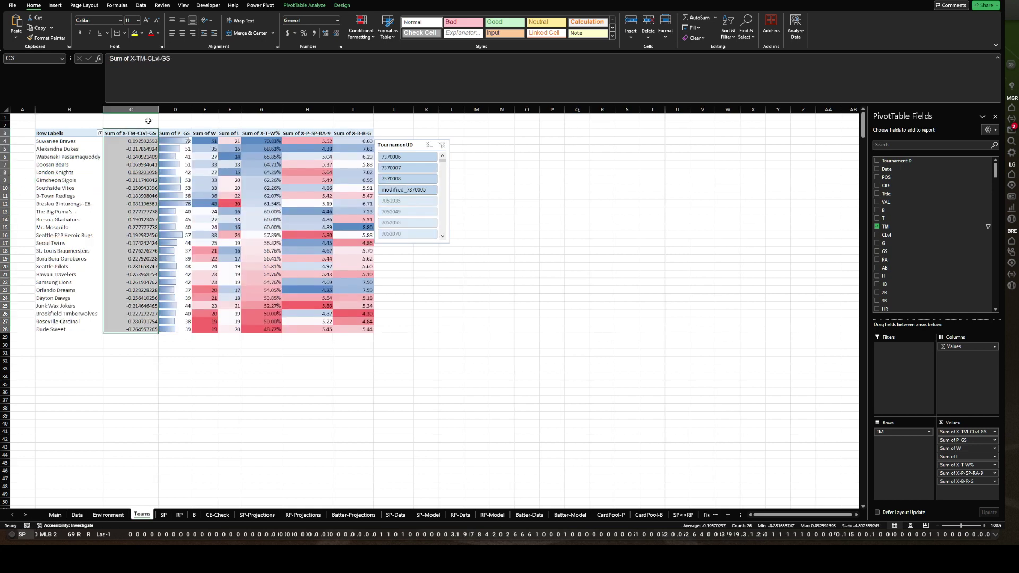
click(361, 26)
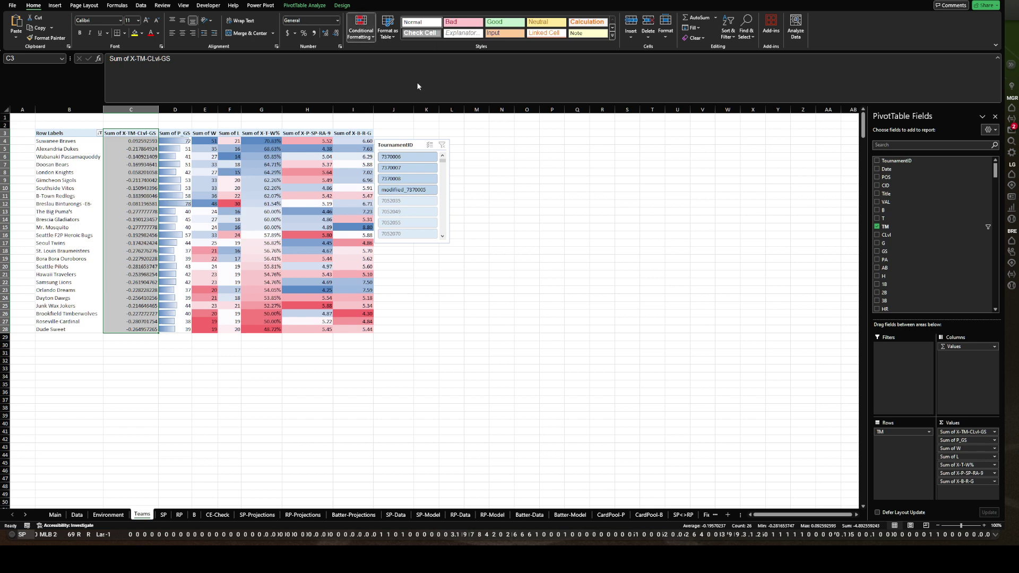
click(421, 98)
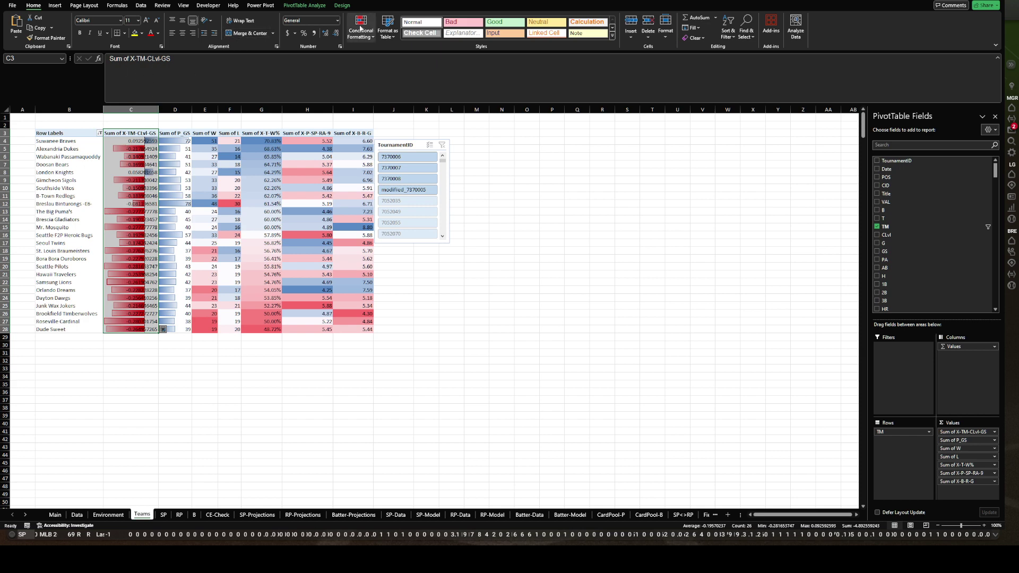
click(337, 20)
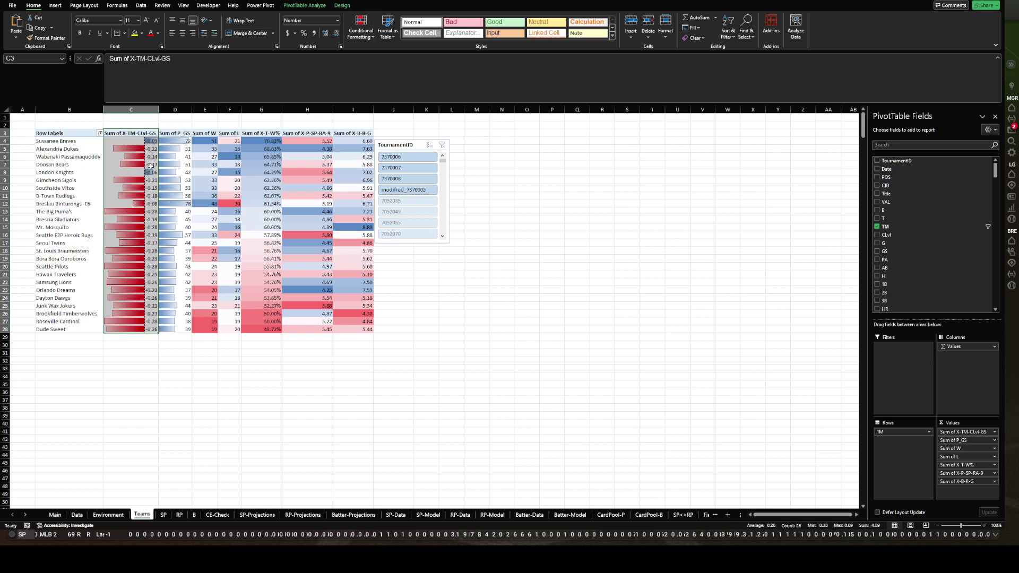
Rename the first four value headers of the Teams pivot table as CLvl/GS, _GS, _W and _L
click(139, 133)
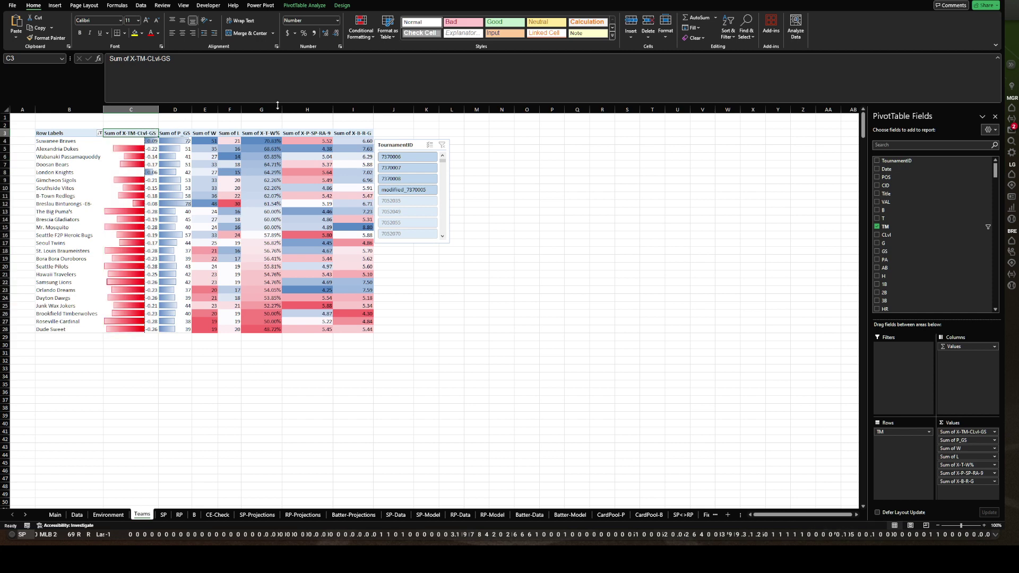
text(CLv)
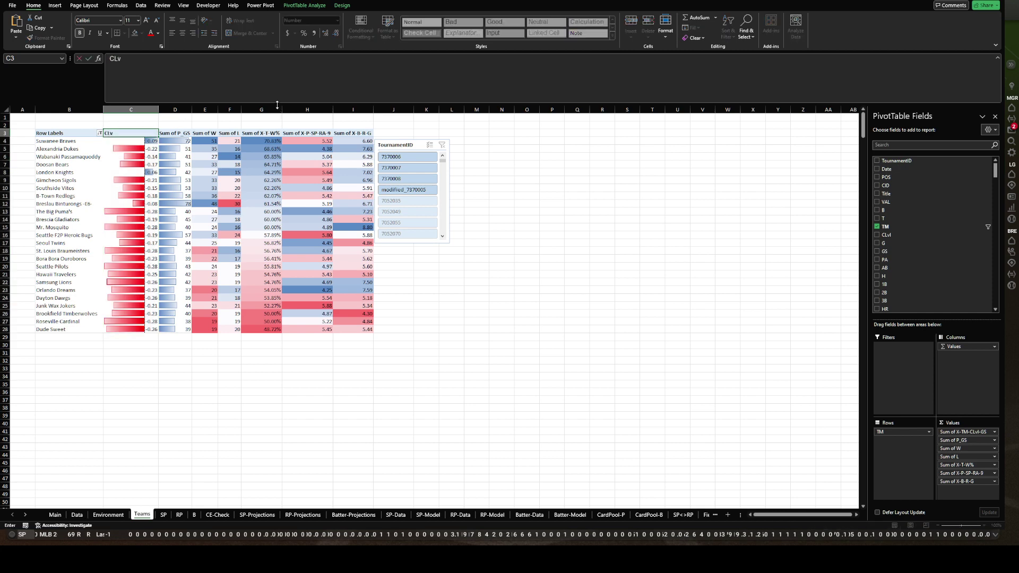
text(l/GS)
key(Tab)
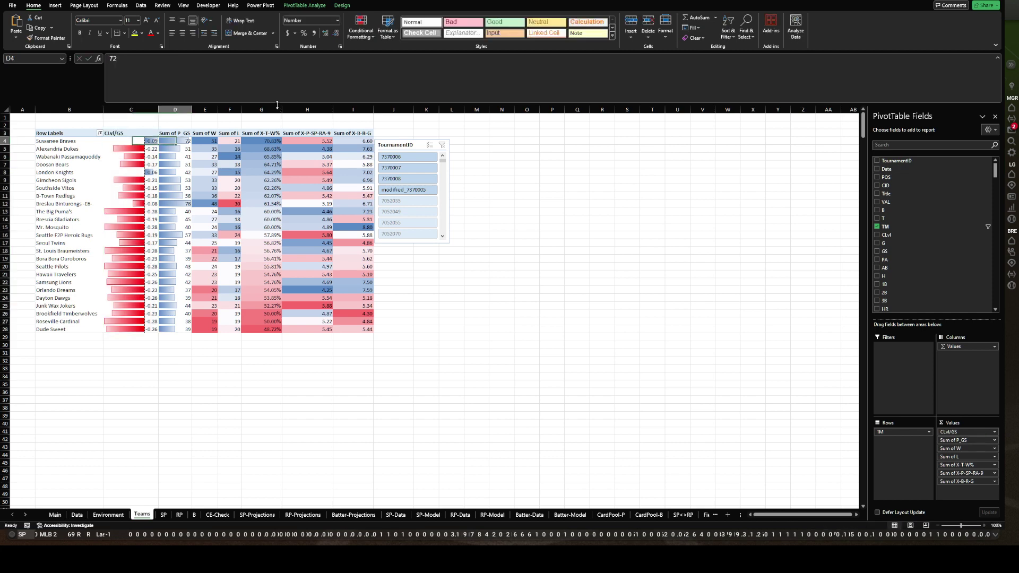
text(_GS)
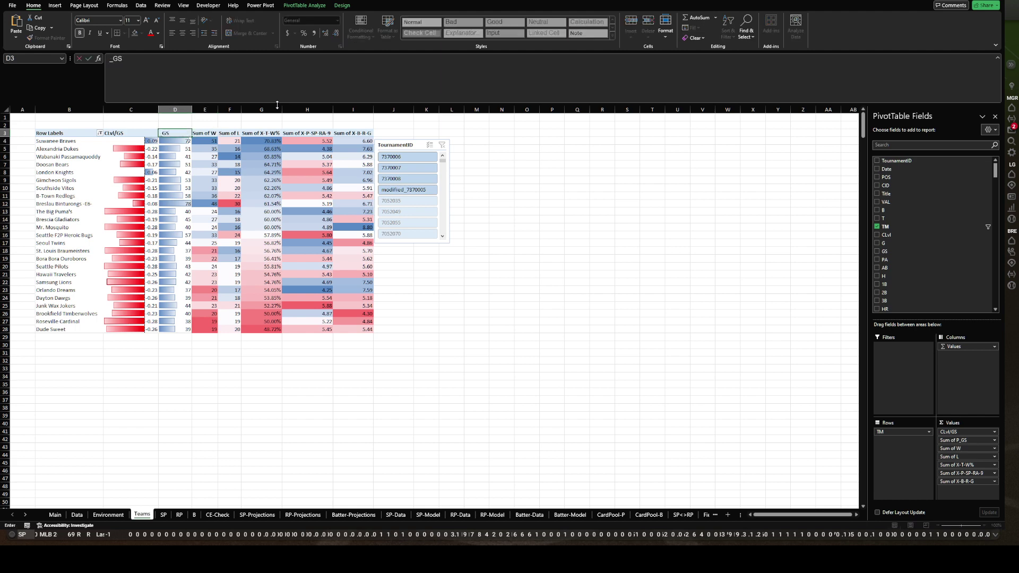
key(Tab)
text(_W)
key(Tab)
text(_L)
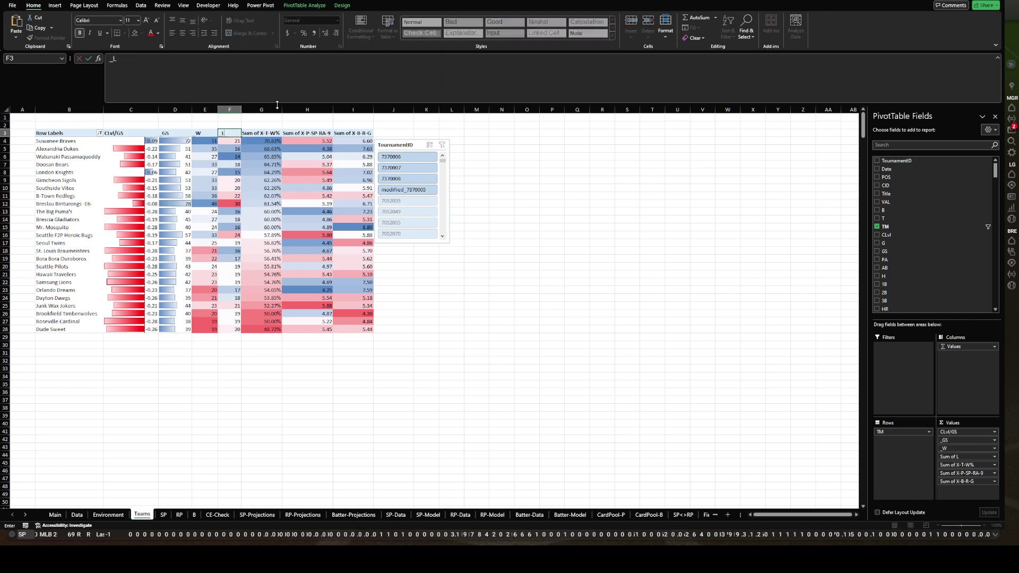
key(Tab)
Rename the last three value headers of the Teams pivot table as _W%, _RA/9 and _R/G
text(_W%)
key(Tab)
text(_RA/9)
key(Tab)
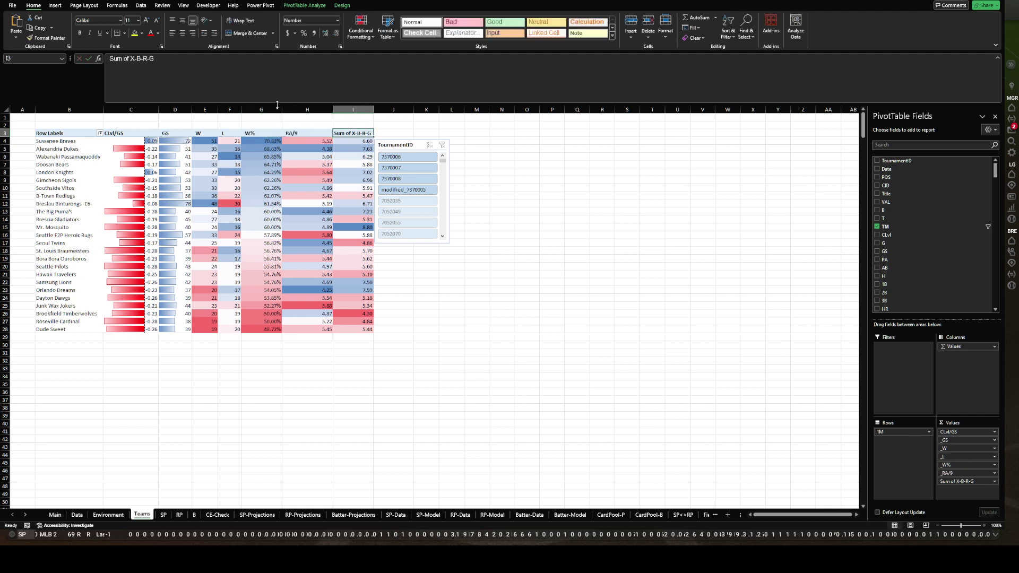
text(R/G)
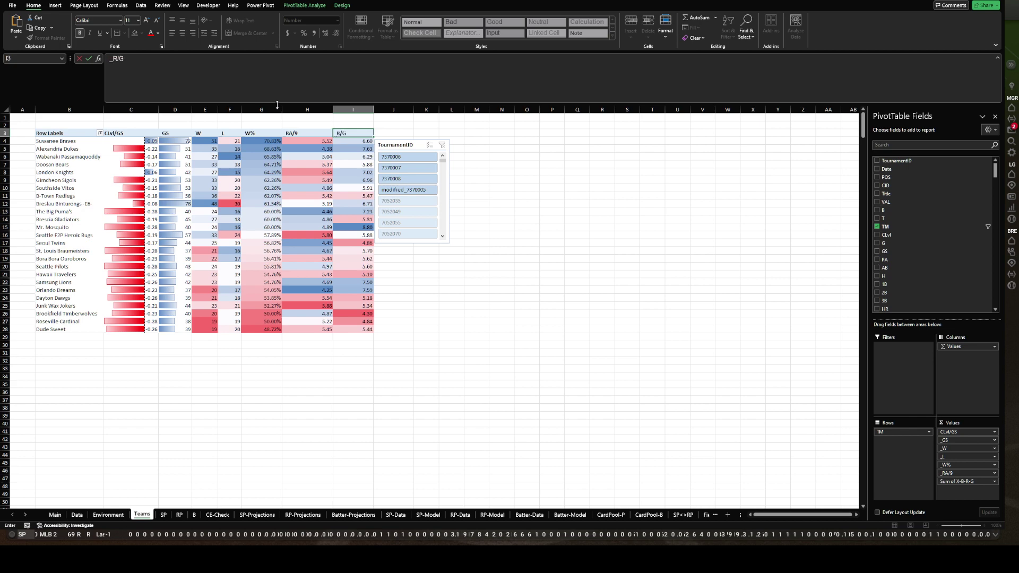
key(Return)
Autofit columns B through I of the Teams sheet to their contents
drag(85, 110, 378, 116)
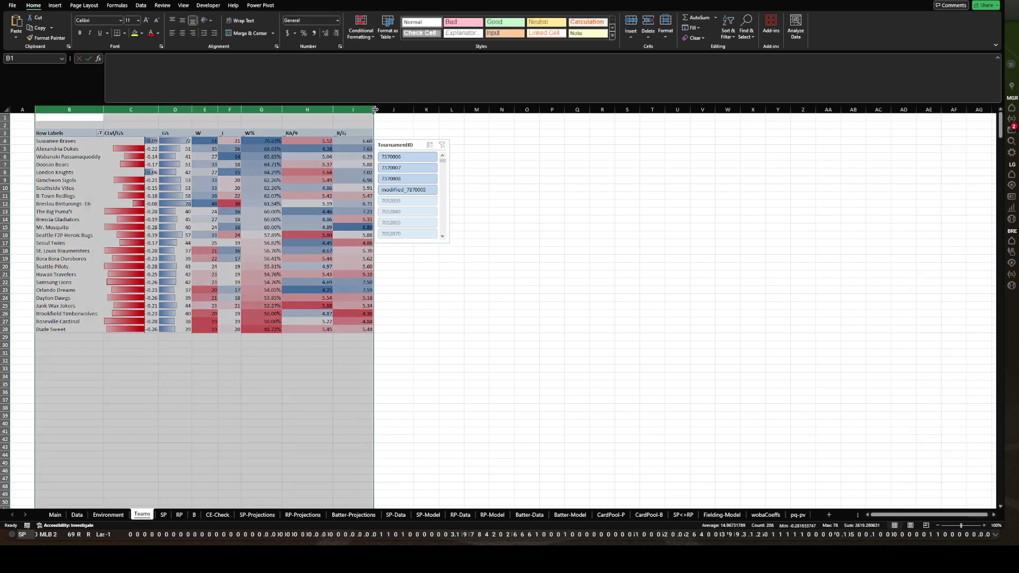
double_click(374, 110)
click(150, 204)
click(412, 250)
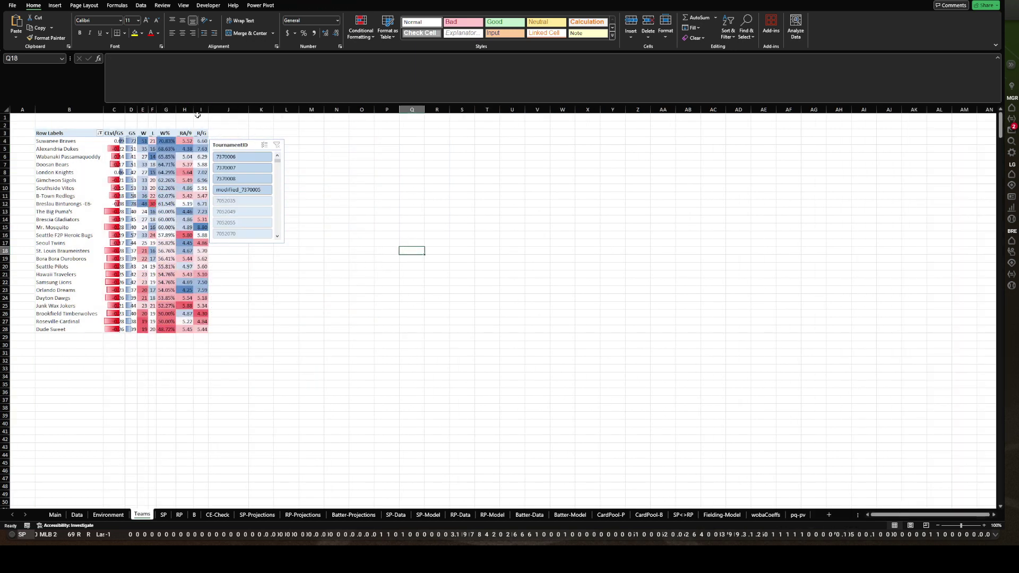
Examine the CLvl/GS values in the Teams pivot table, comparing Suwanee Braves, London Knights and Breslau Binturongs -E6-
click(987, 526)
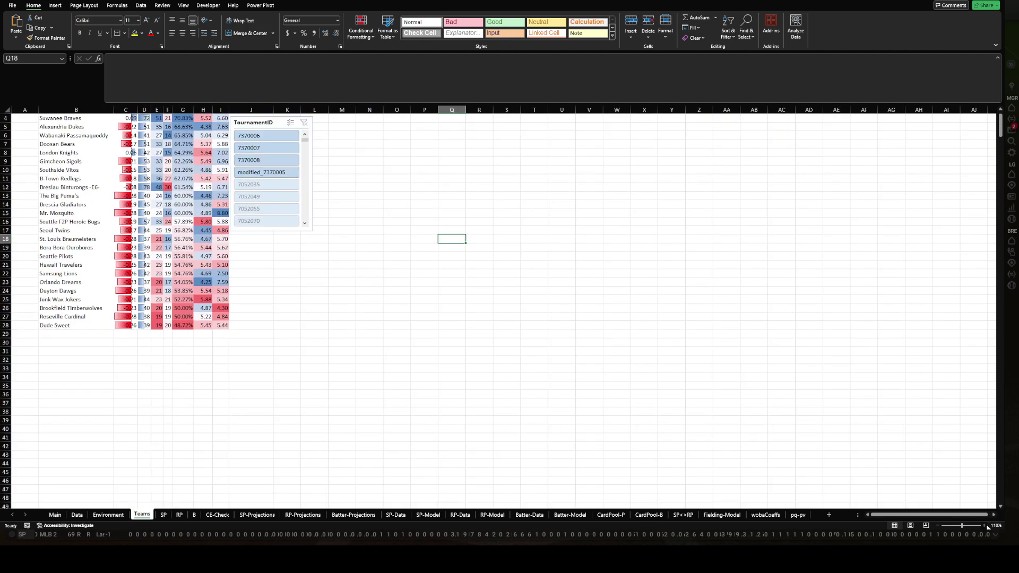
click(987, 526)
click(987, 525)
click(987, 526)
click(987, 526)
scroll(560, 370, up, 3)
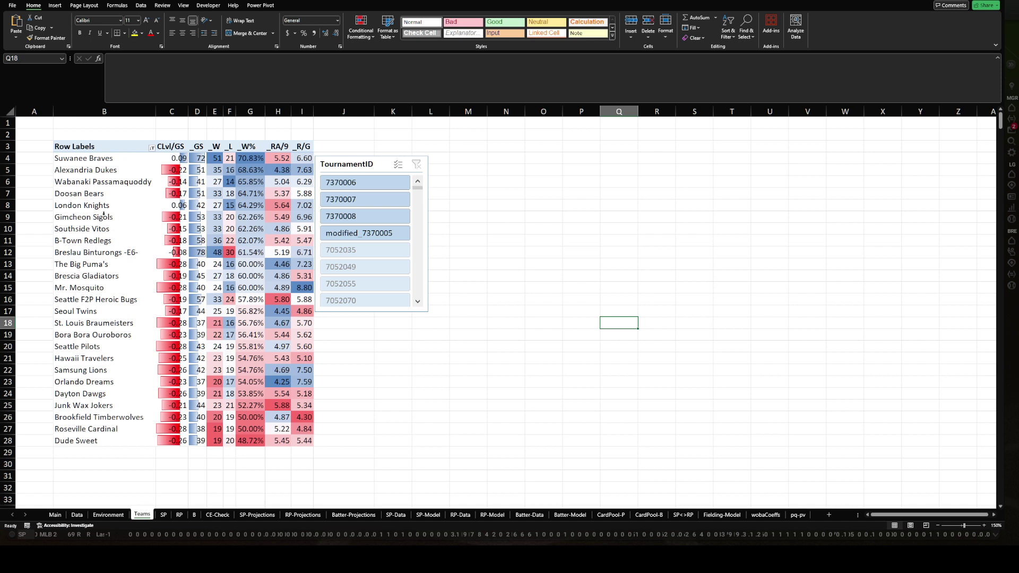
click(87, 202)
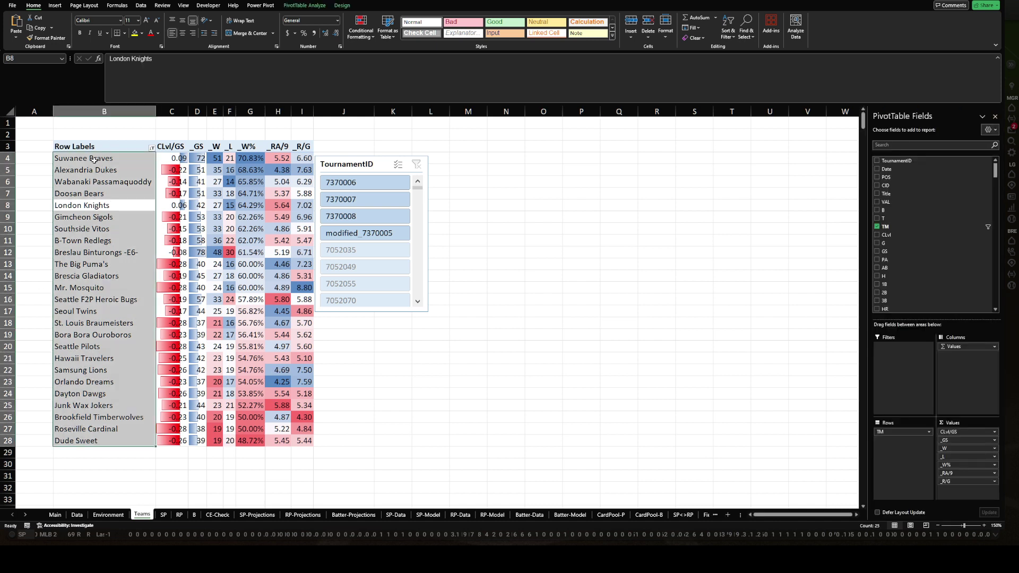
click(94, 160)
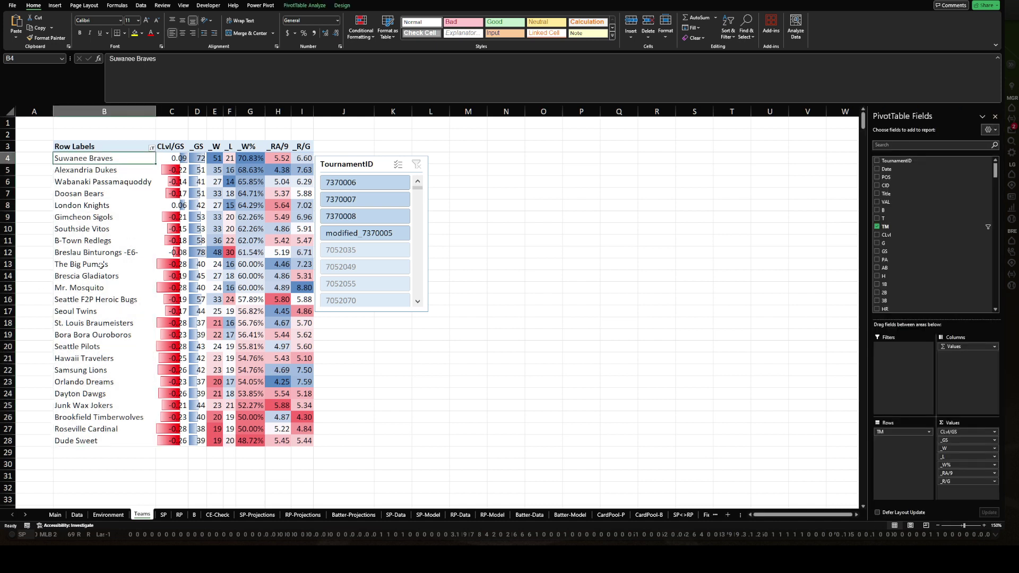
drag(82, 252, 155, 245)
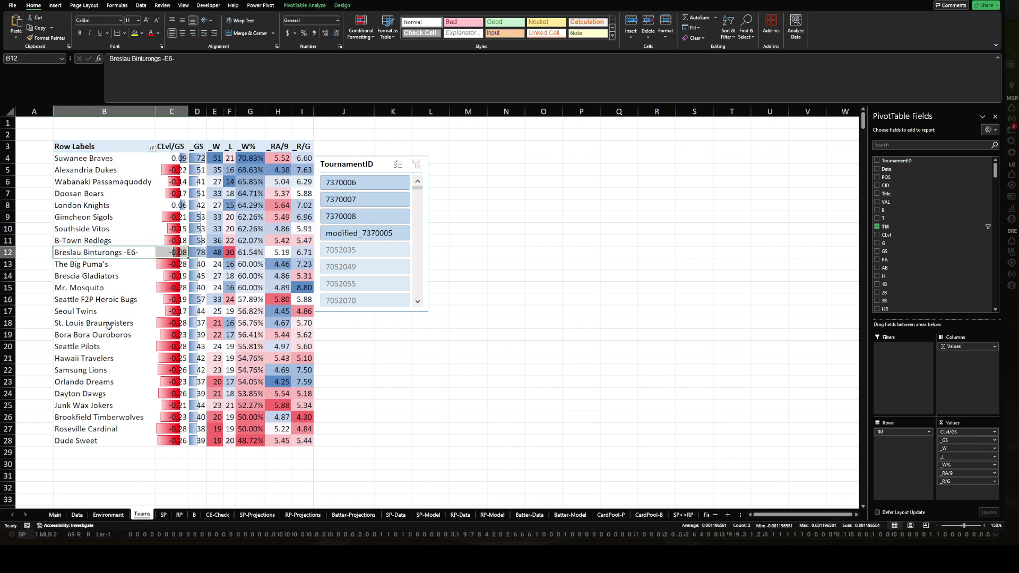
Examine the starting pitcher titles and their statistics on the SP sheet, enlarged to 130%
click(163, 515)
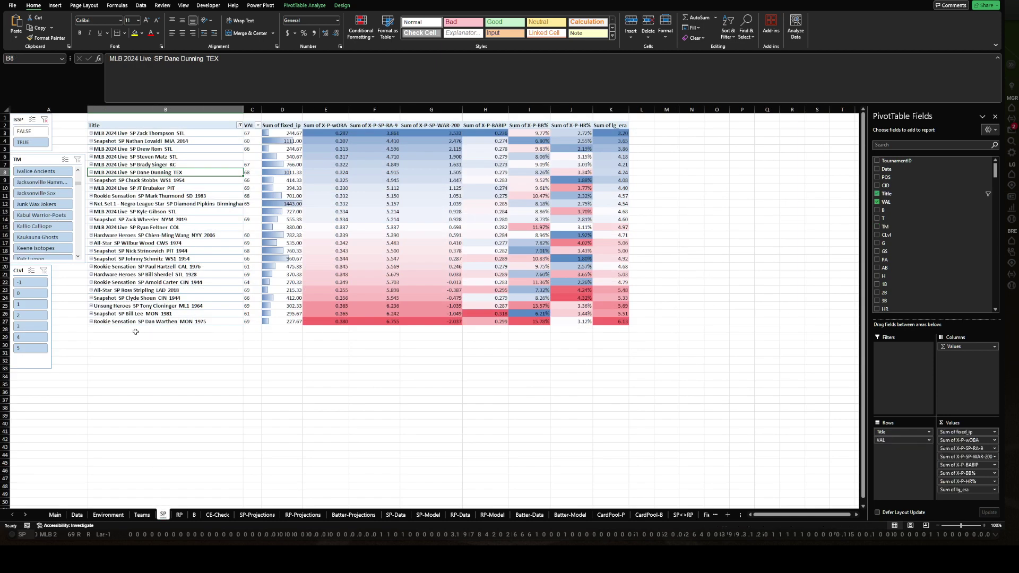
click(159, 181)
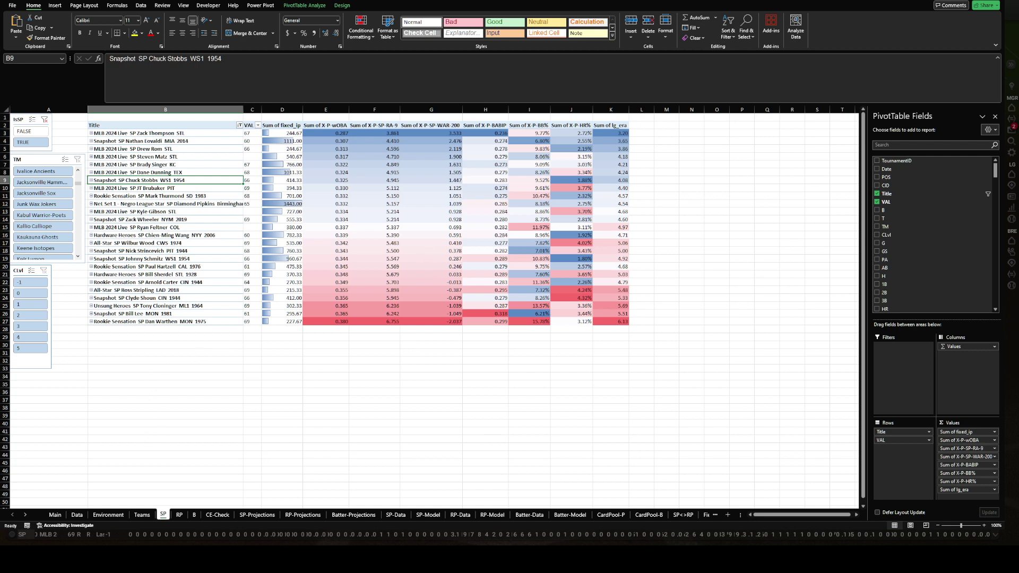
click(985, 526)
click(984, 527)
click(984, 527)
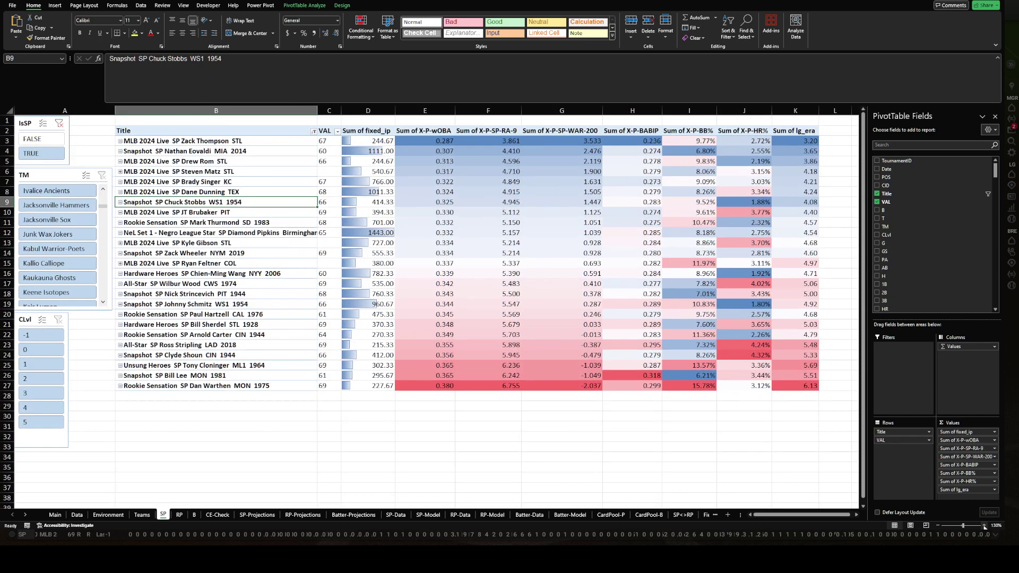
click(200, 137)
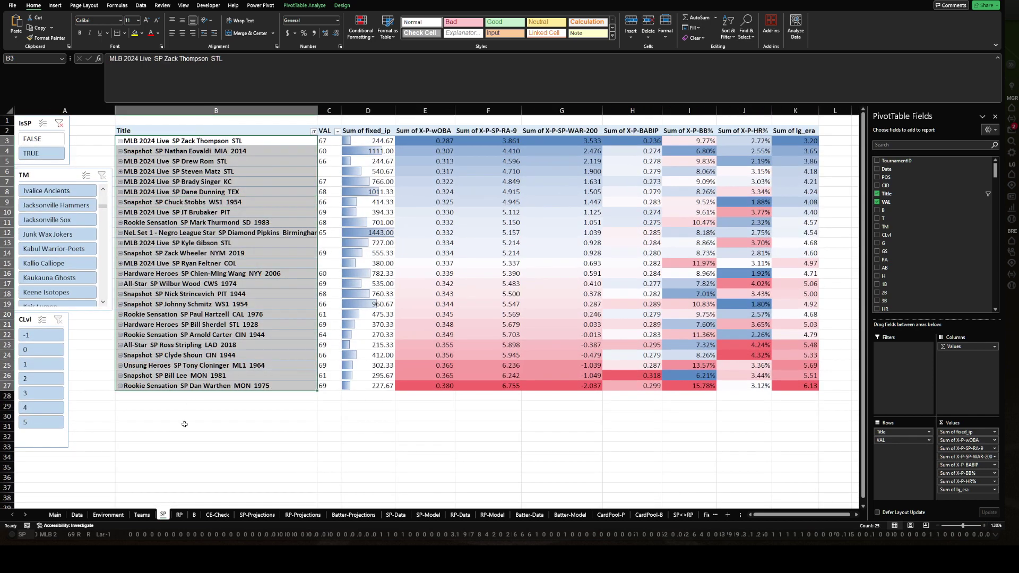
Format the Sum of fixed_ip values in the RP sheet's pivot table as numbers with two decimals
click(186, 514)
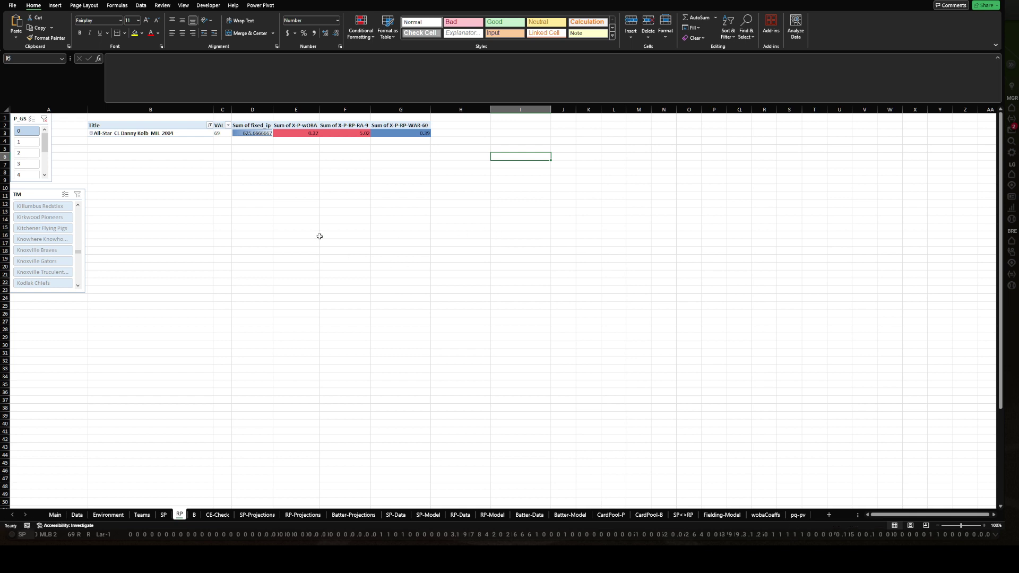
click(263, 119)
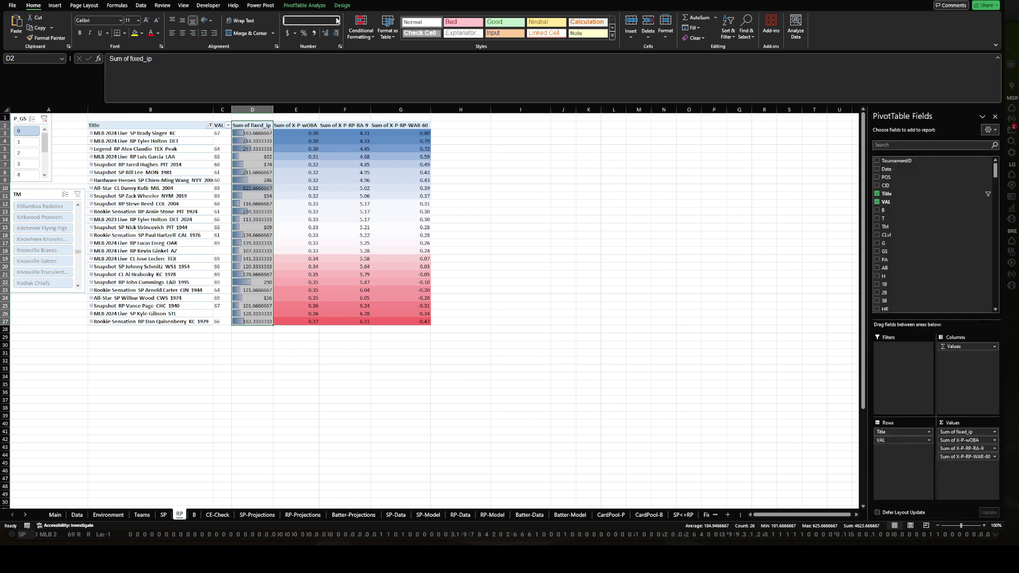
key(ctrl+shift+1)
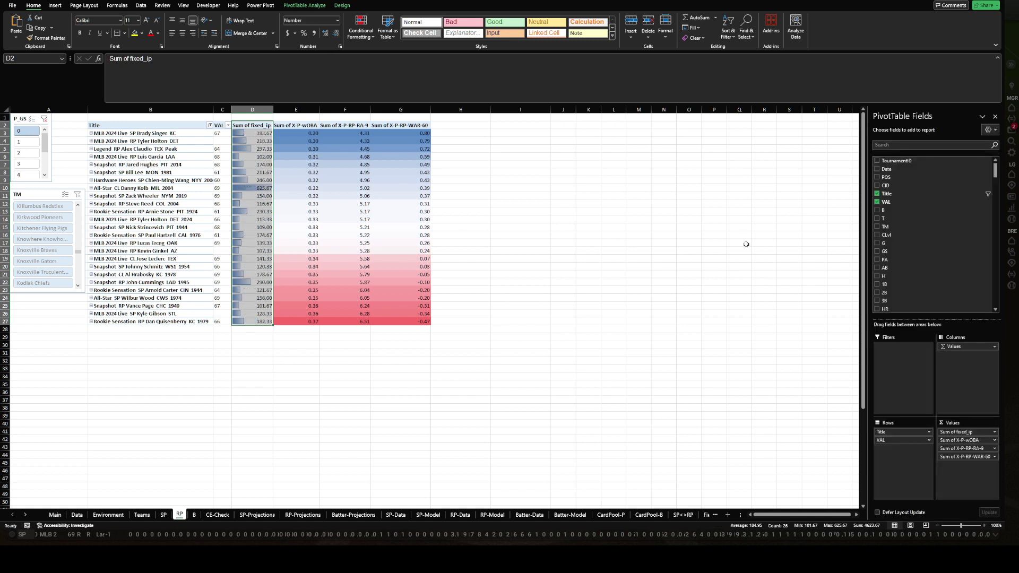
click(635, 222)
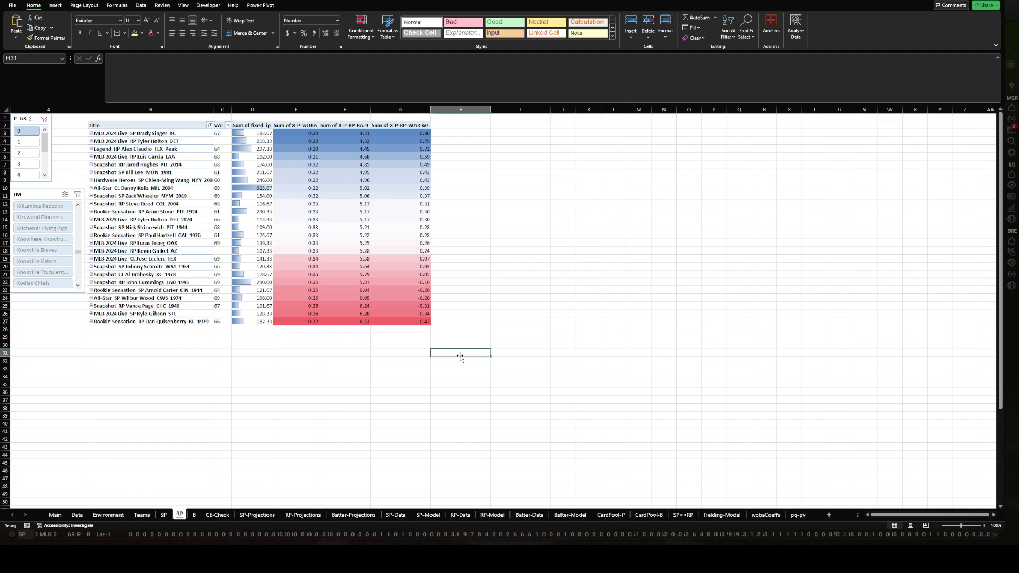
Clear the POS slicer filter on the B sheet so the batter pivot table covers all positions
click(195, 515)
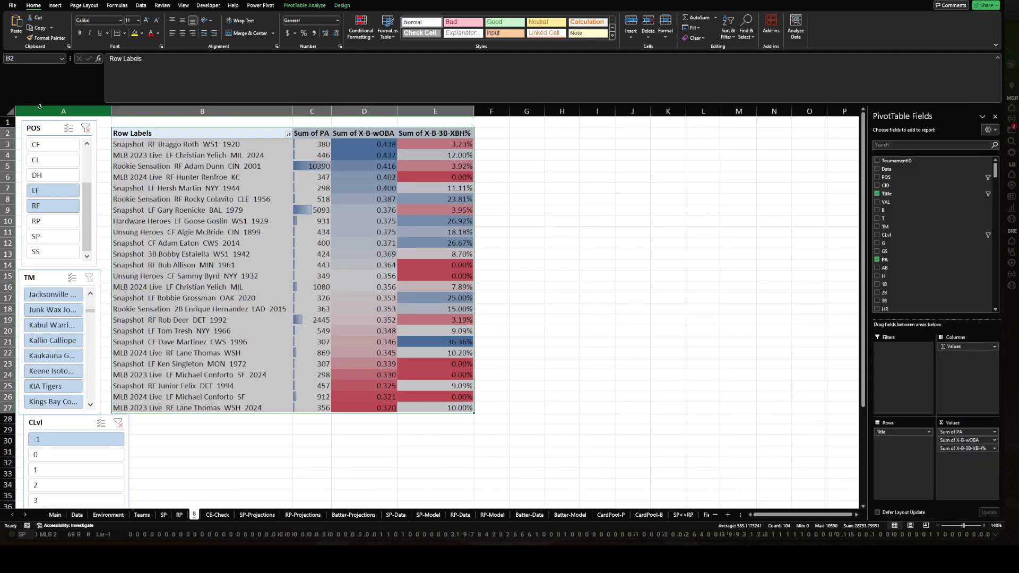
click(86, 127)
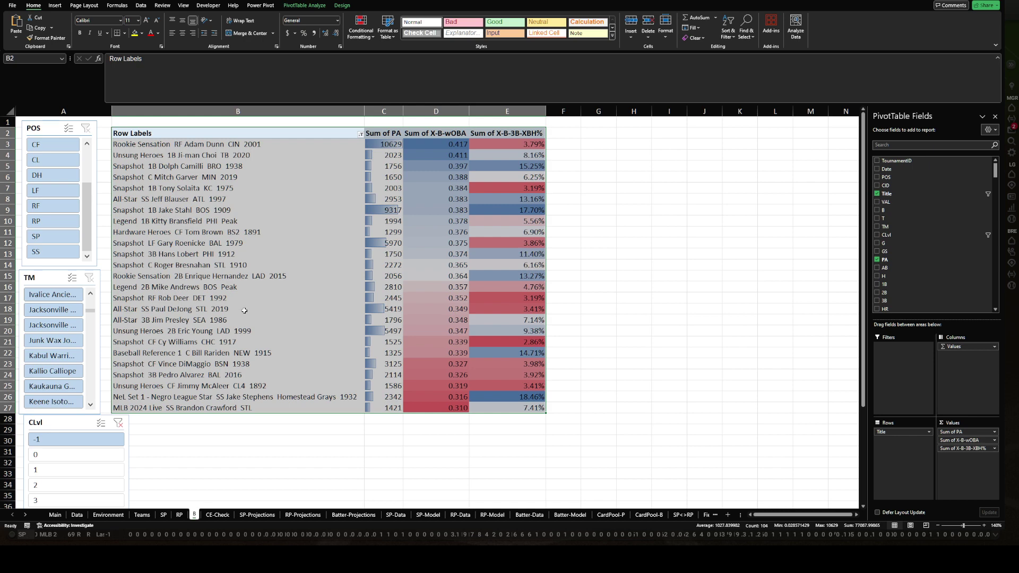
Examine the league runs per 9 values for starters and relievers on the wobaCoeffs sheet
click(181, 515)
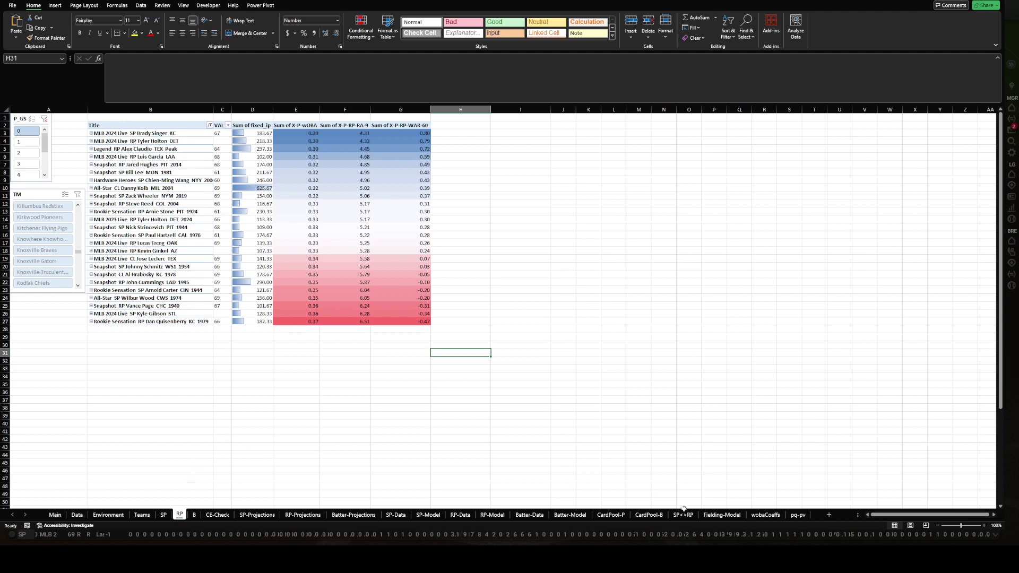
click(600, 516)
click(100, 181)
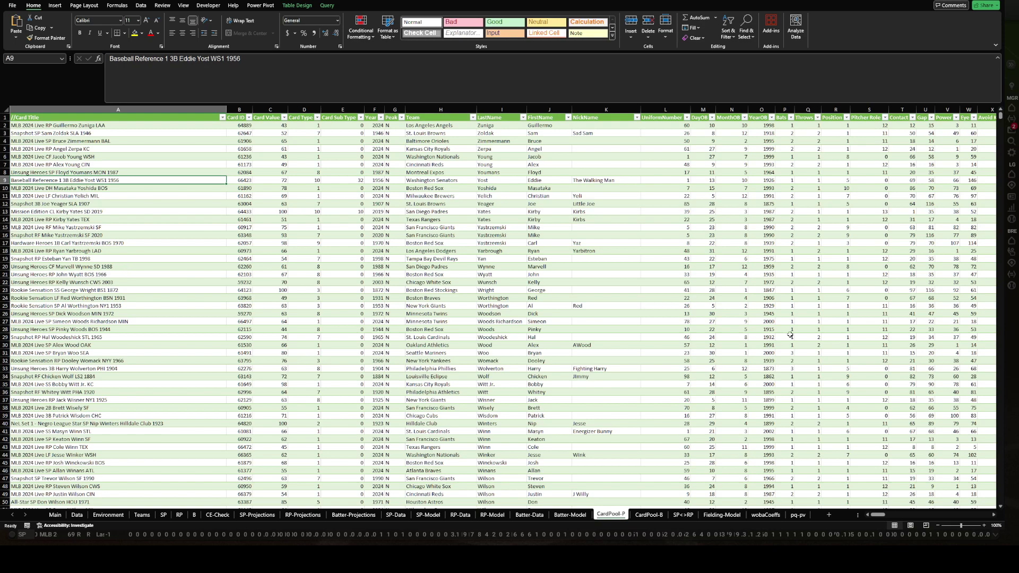
click(765, 515)
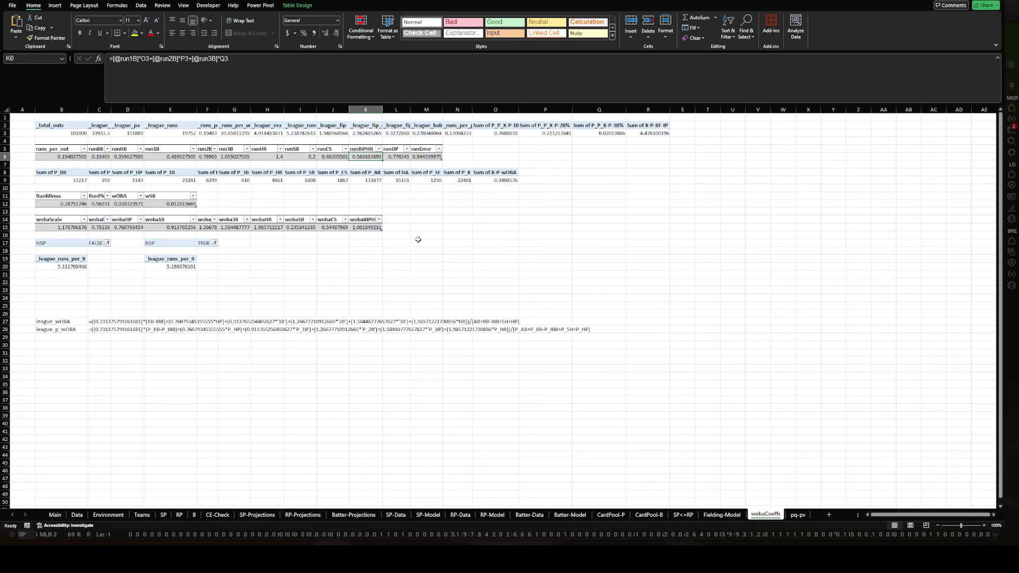
click(66, 266)
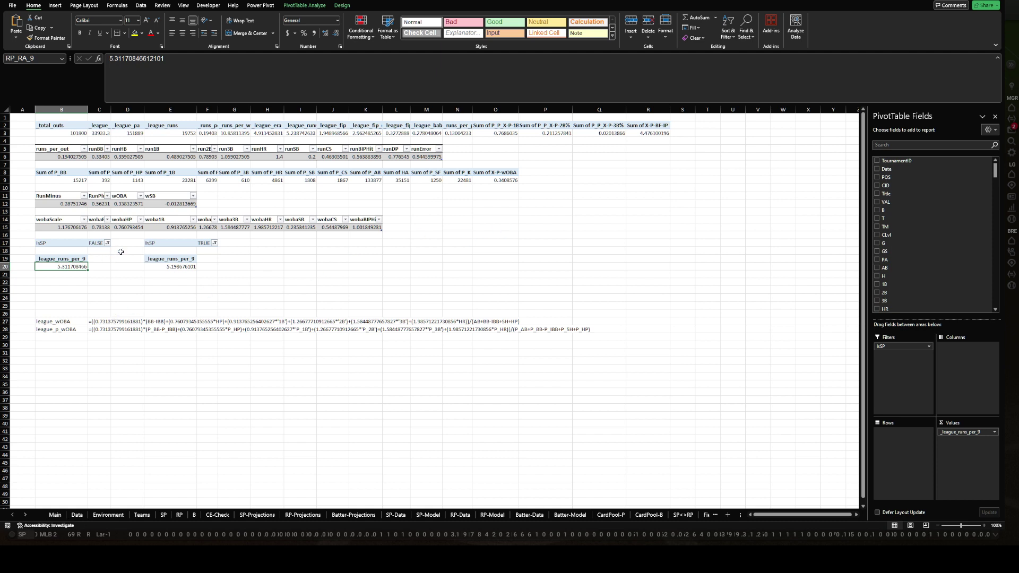
click(63, 282)
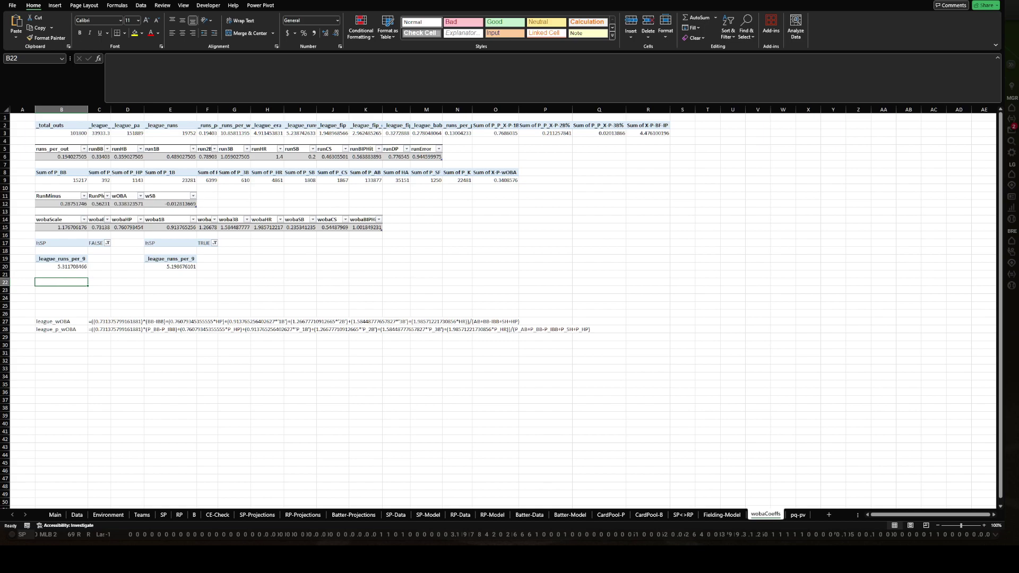
Refresh the card table on the CardPool-P sheet from its data source
click(649, 515)
click(611, 515)
click(383, 212)
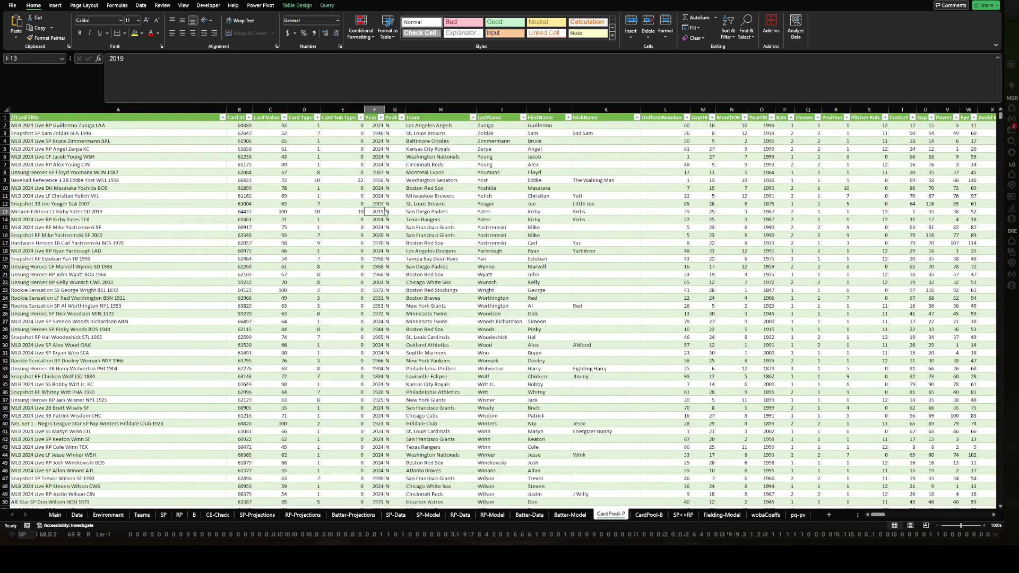
click(410, 297)
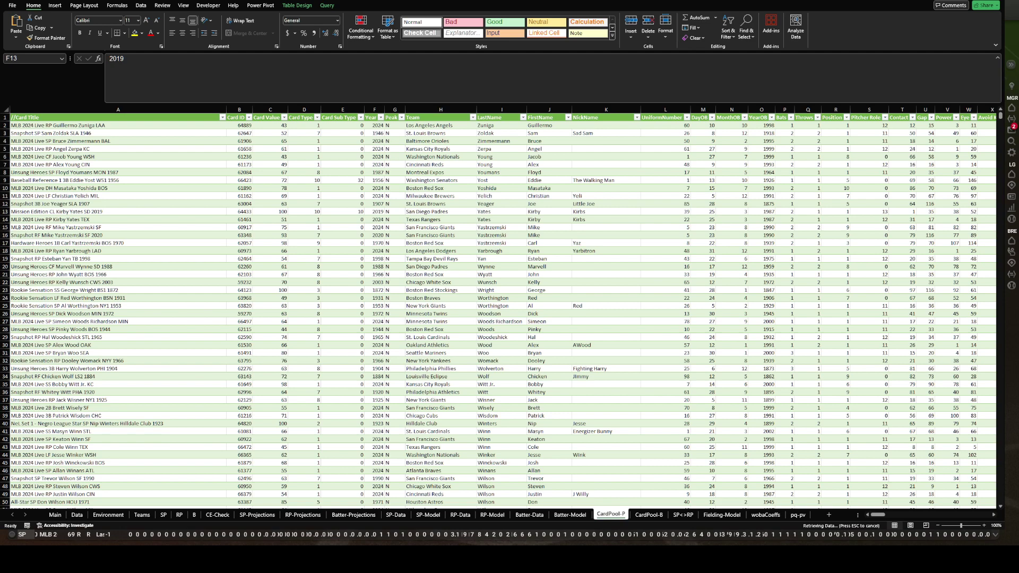
Switch to Out of the Park Baseball 25 and open the W-Bronze-Only roster for editing in the tournament Roster Builder
key(alt+Tab)
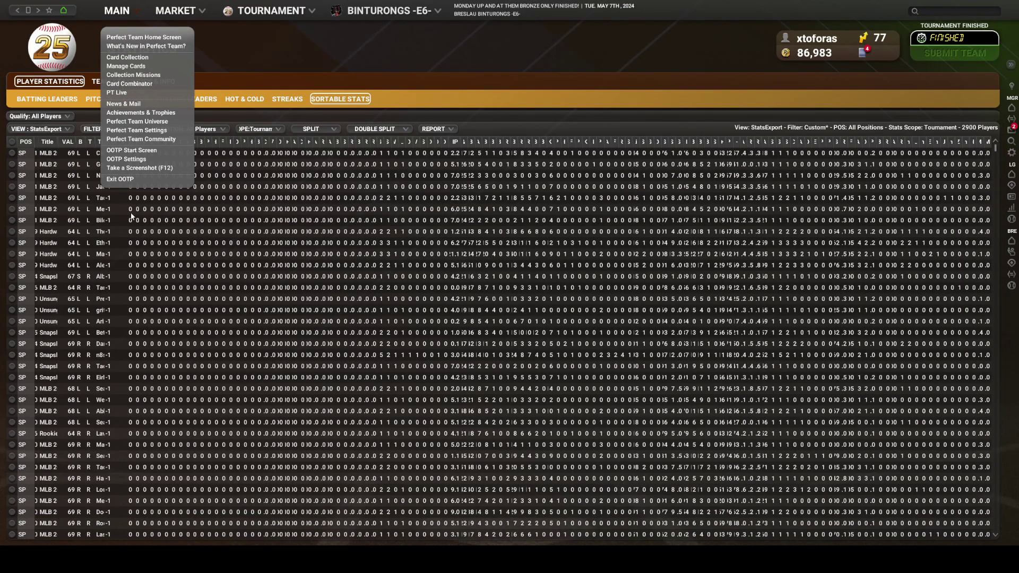
click(136, 151)
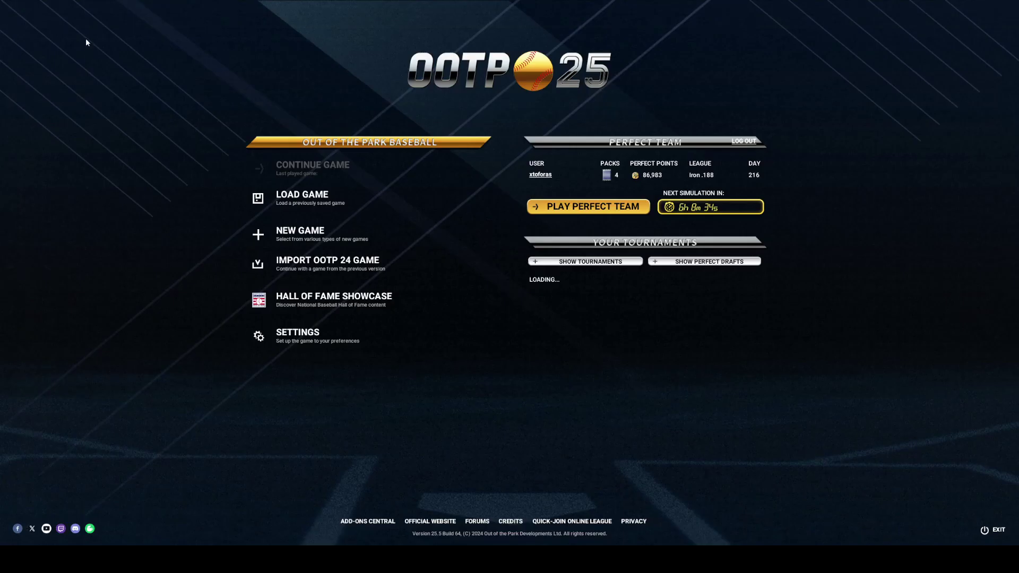
click(581, 262)
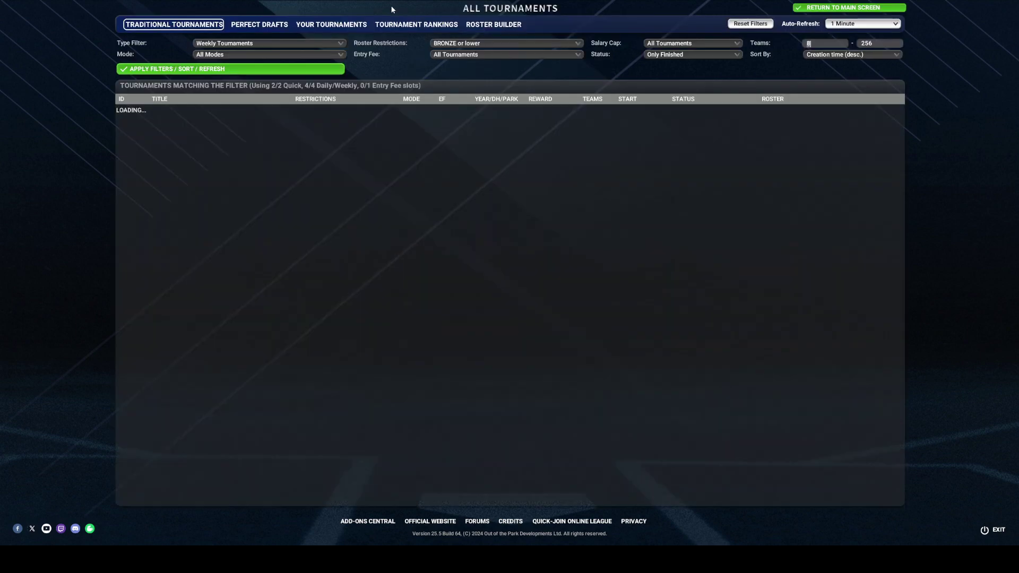
click(483, 25)
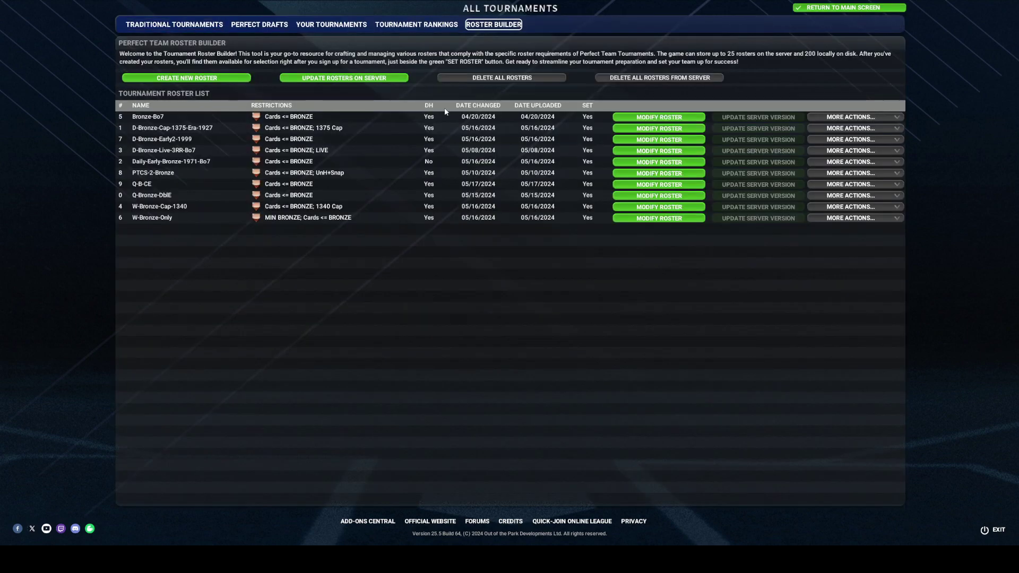
click(643, 217)
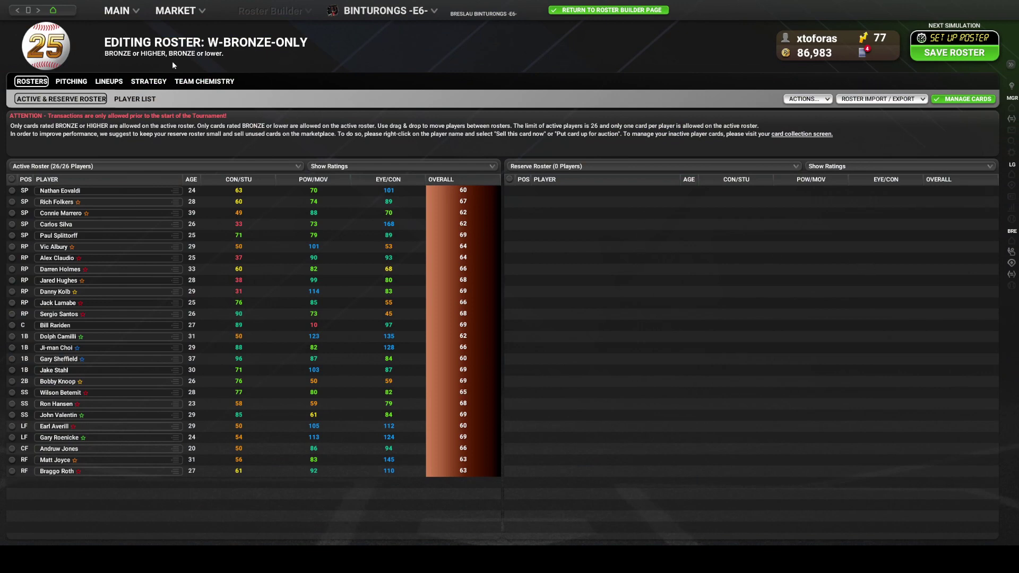
Review the W-Bronze-Only roster's team chemistry overview, and inspect the outfielders on its active roster
click(204, 81)
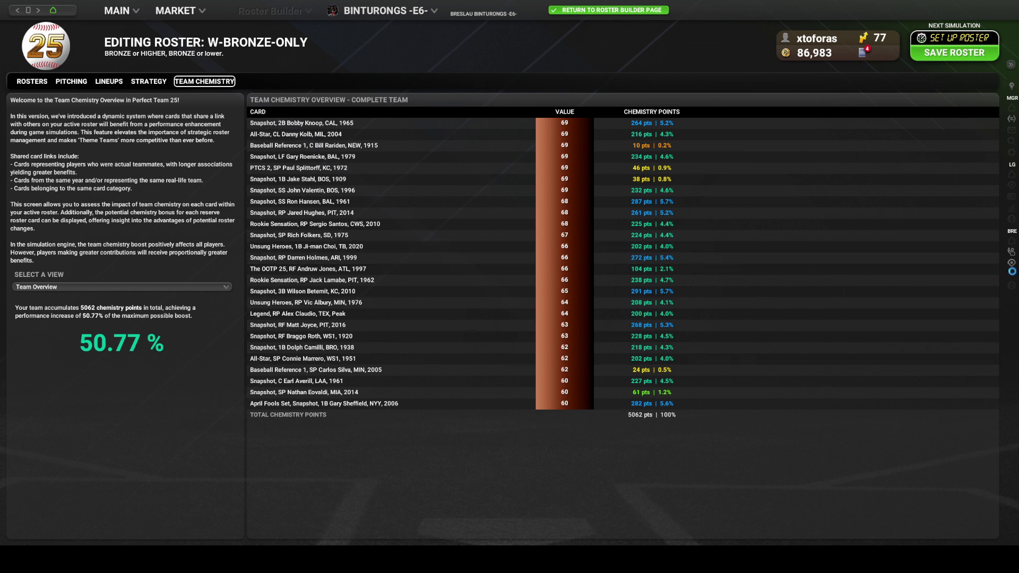
click(1010, 272)
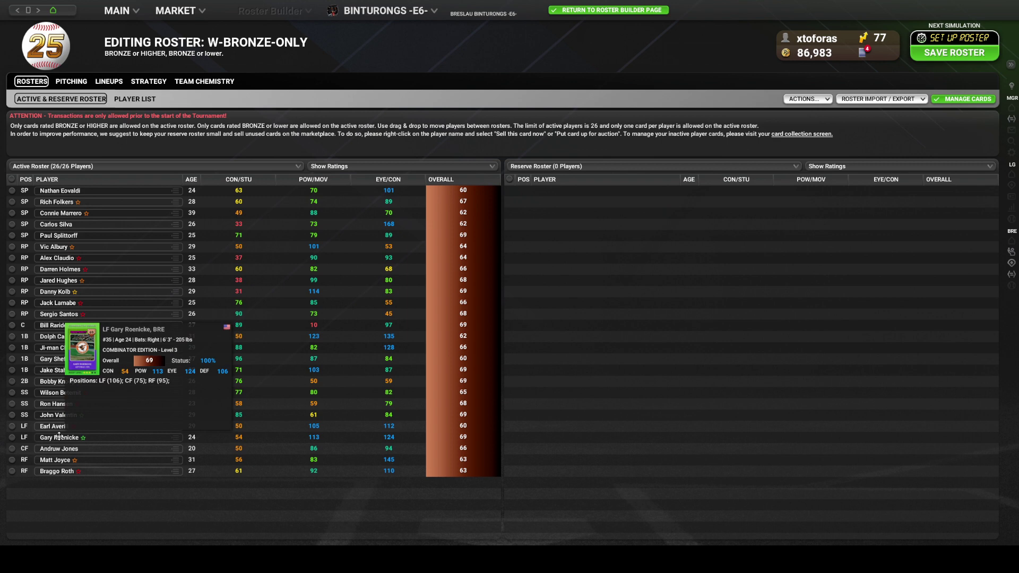
mouse_move(56, 449)
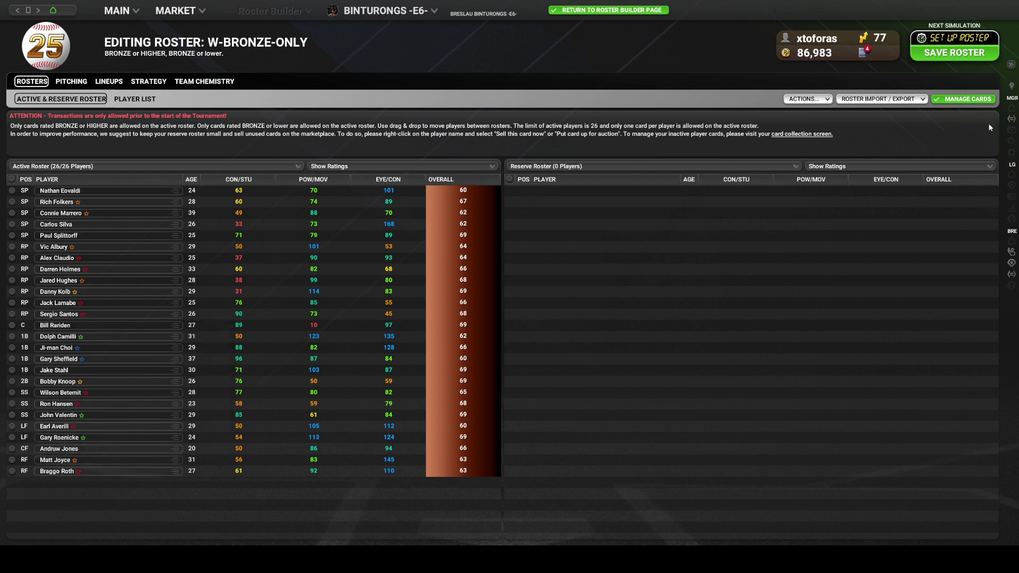
Open the card collection for this roster and apply custom filter conditions to it
click(963, 99)
click(104, 100)
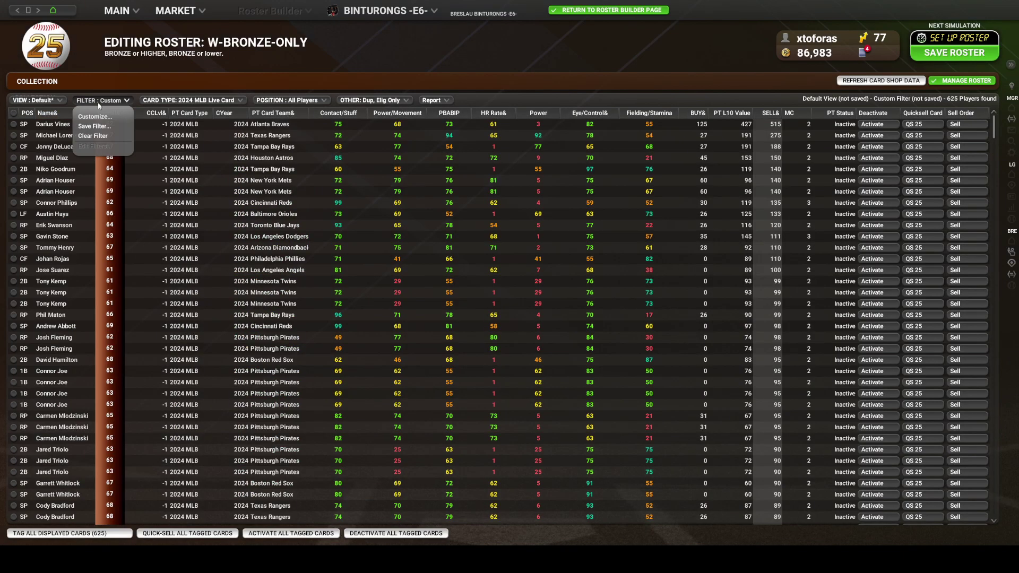
click(101, 124)
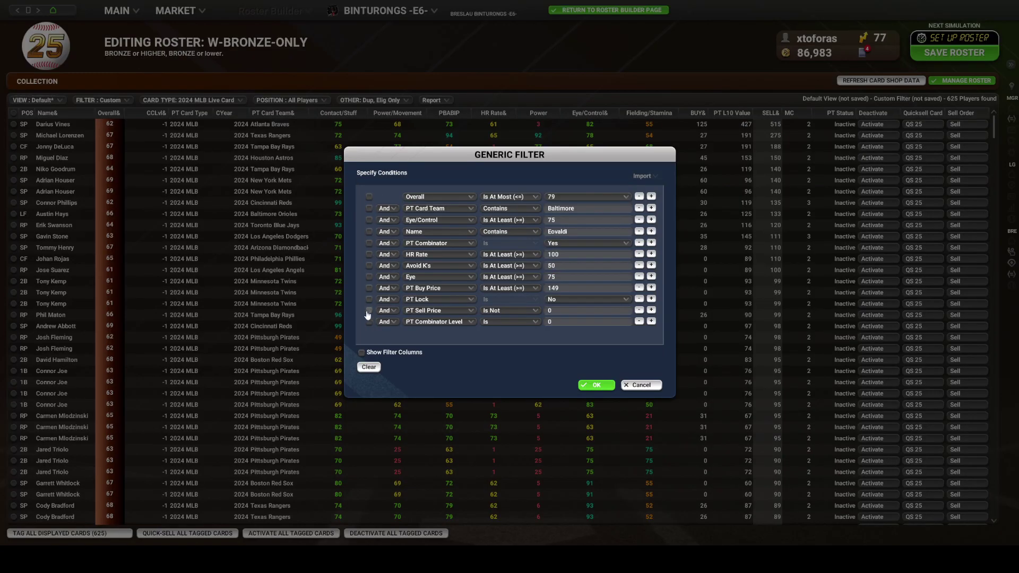
click(595, 386)
Hide duplicate cards and limit the collection to center fielders of all card types
click(344, 103)
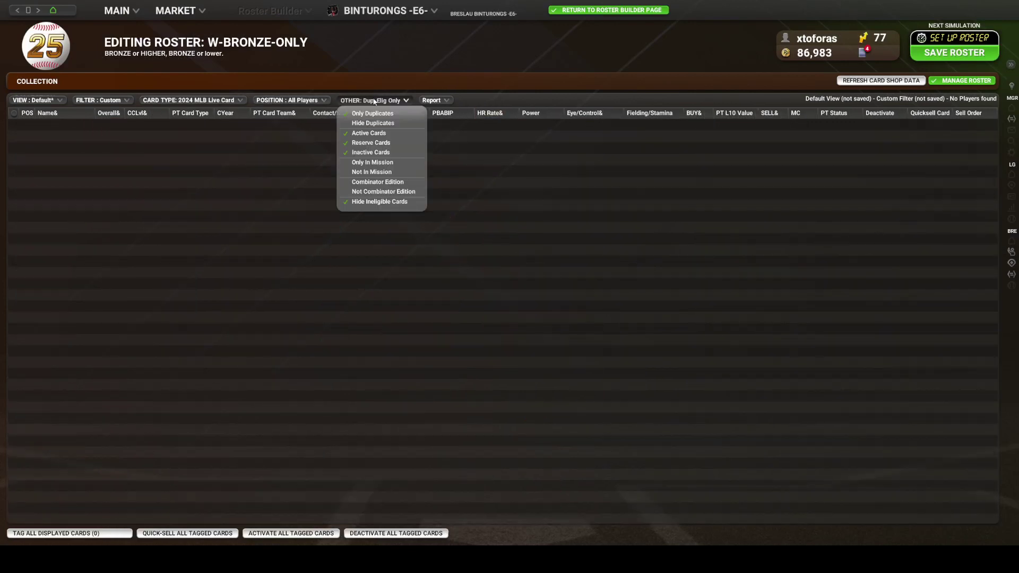
click(367, 124)
click(210, 102)
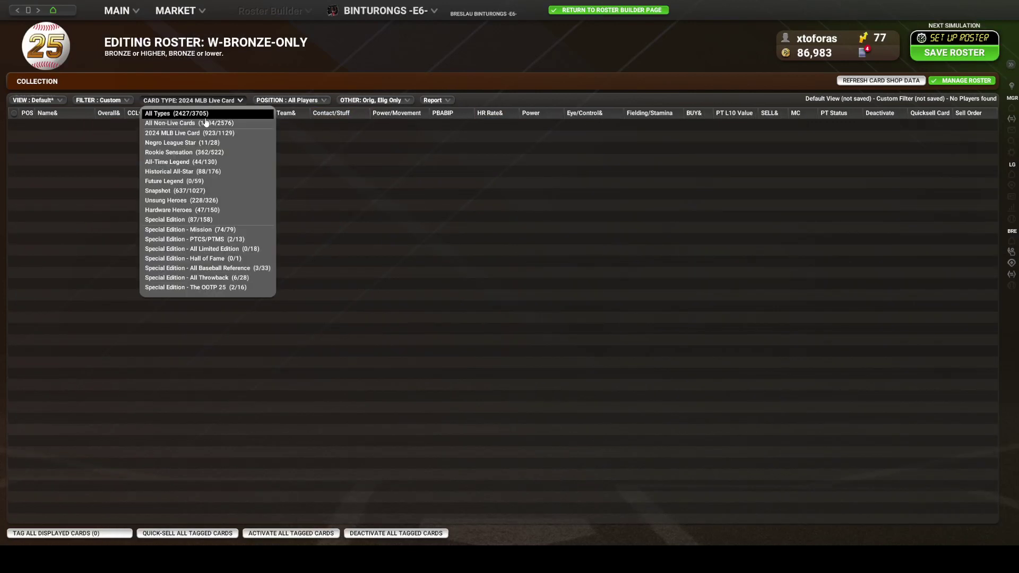
click(208, 114)
click(257, 101)
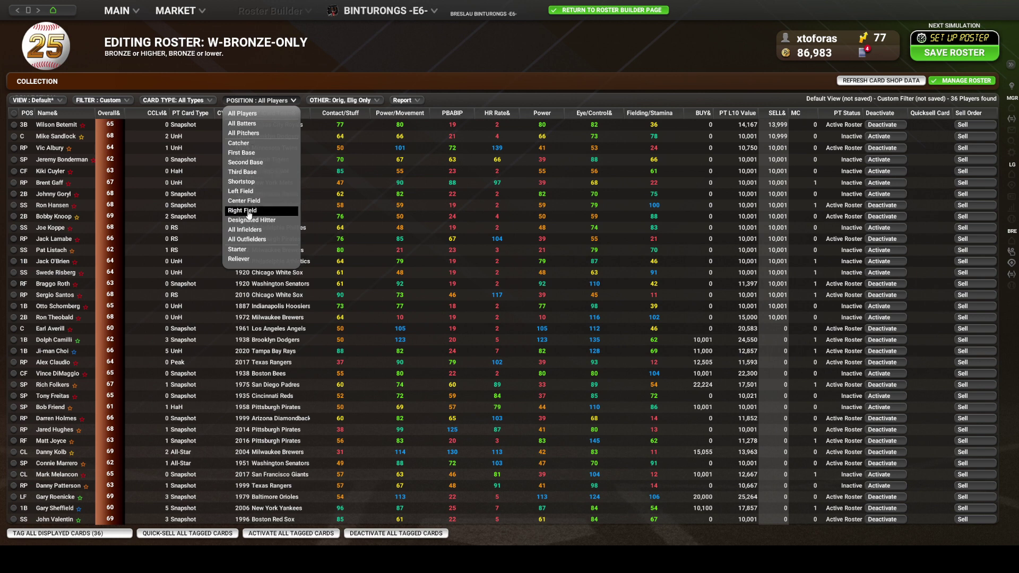
click(276, 200)
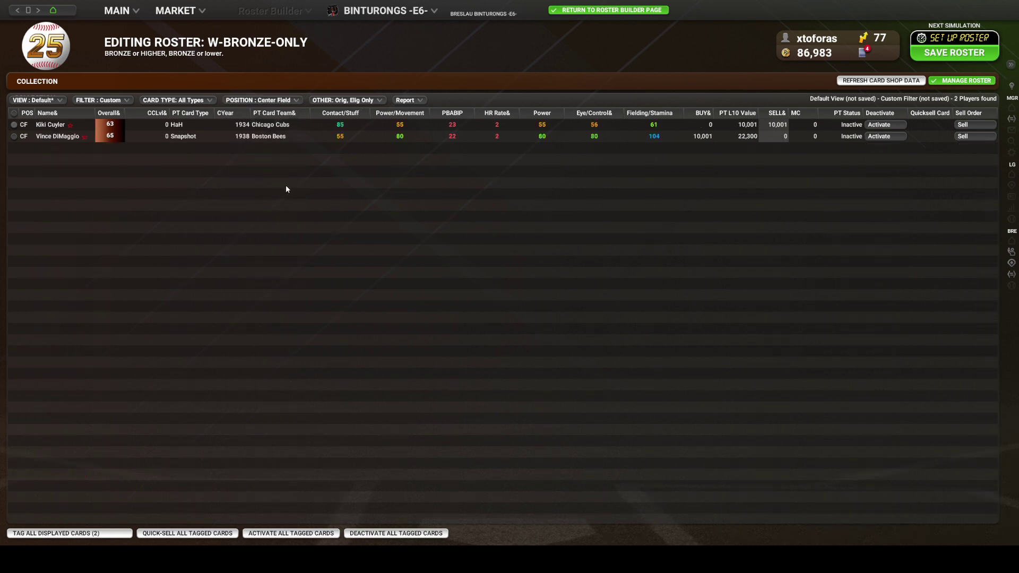
Activate the Vince DiMaggio card and swap it onto the active roster in place of Andruw Jones
click(879, 137)
click(1012, 275)
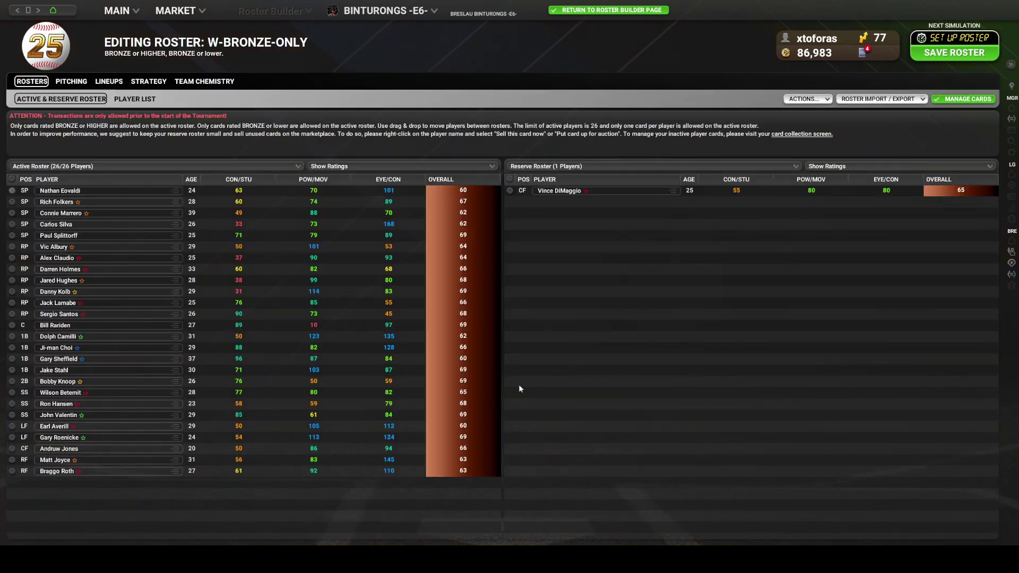
drag(55, 449, 649, 275)
click(532, 295)
drag(558, 190, 191, 379)
Look at Wilson Betemit's card profile, and bring up the roster's pitching staff
click(64, 393)
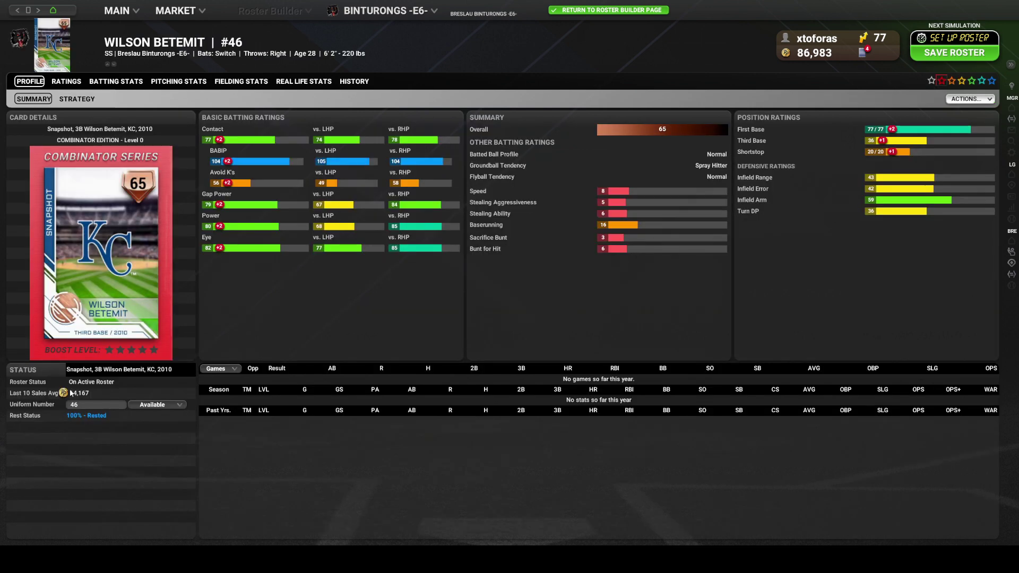
key(alt+Left)
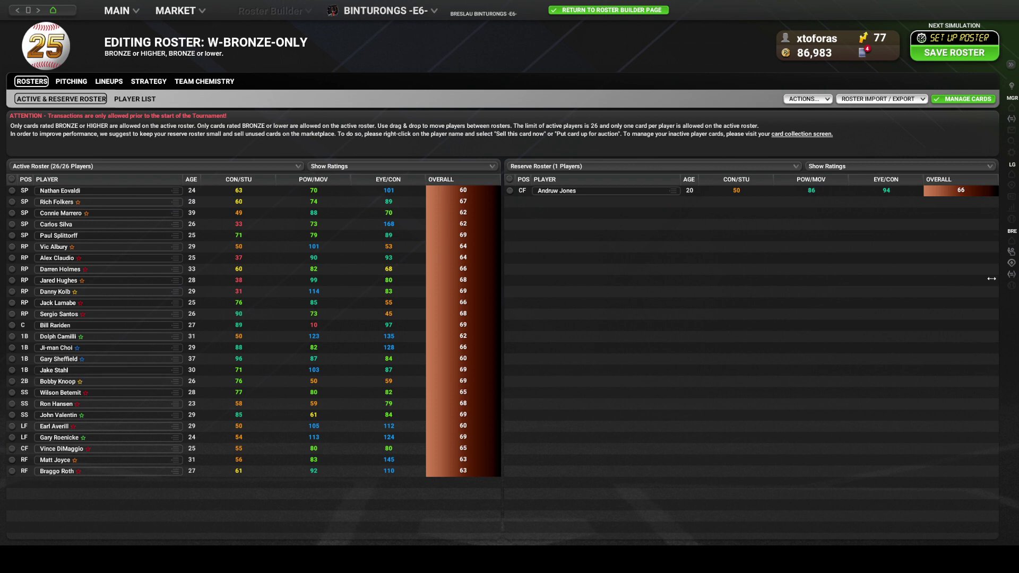
click(1010, 253)
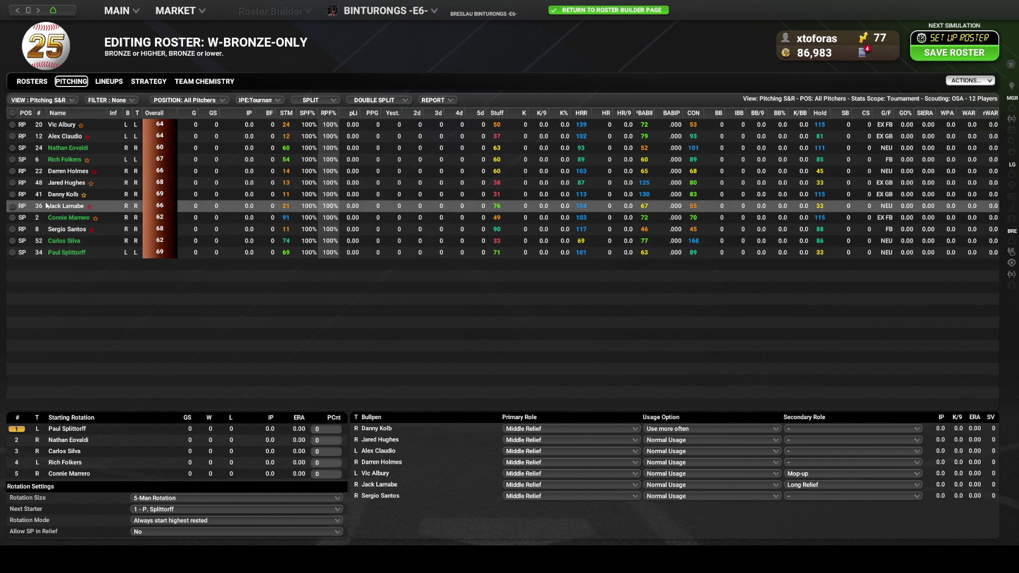
Review the card profiles of bullpen pitchers on the roster, including Jack Lamabe, Alex Claudio and Vic Albury
click(68, 209)
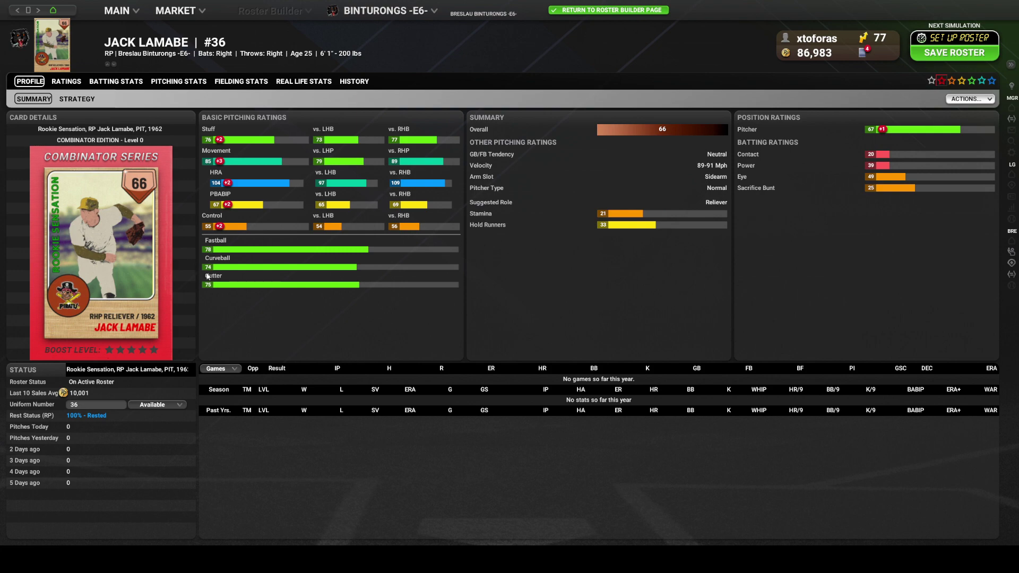
key(Escape)
click(71, 229)
key(Escape)
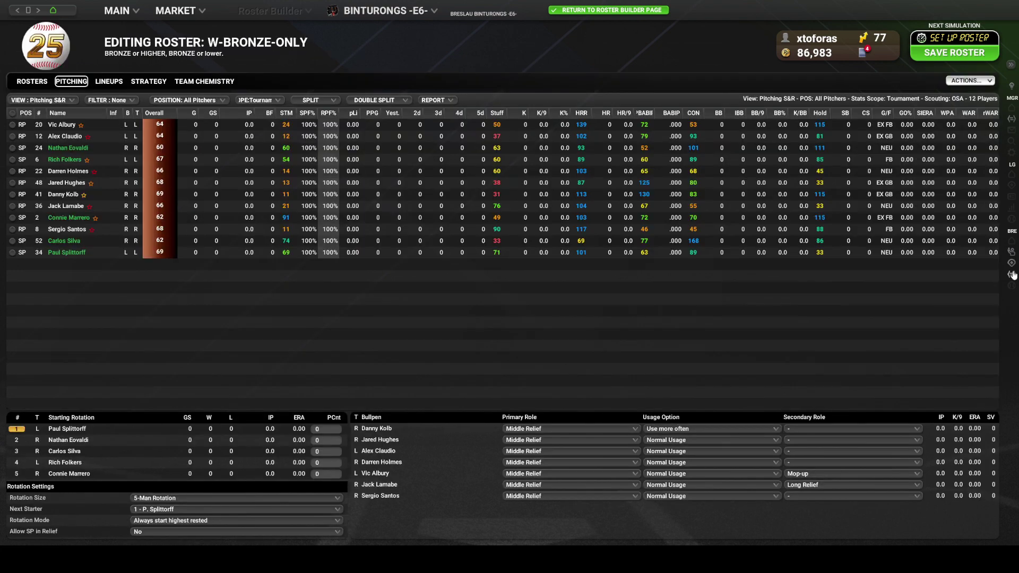
click(81, 137)
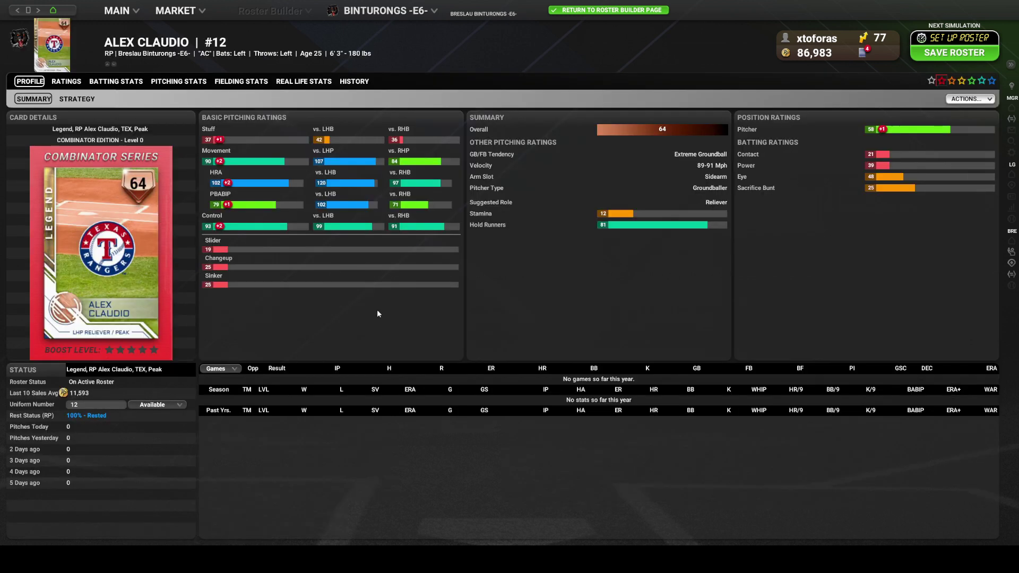
key(Escape)
click(305, 124)
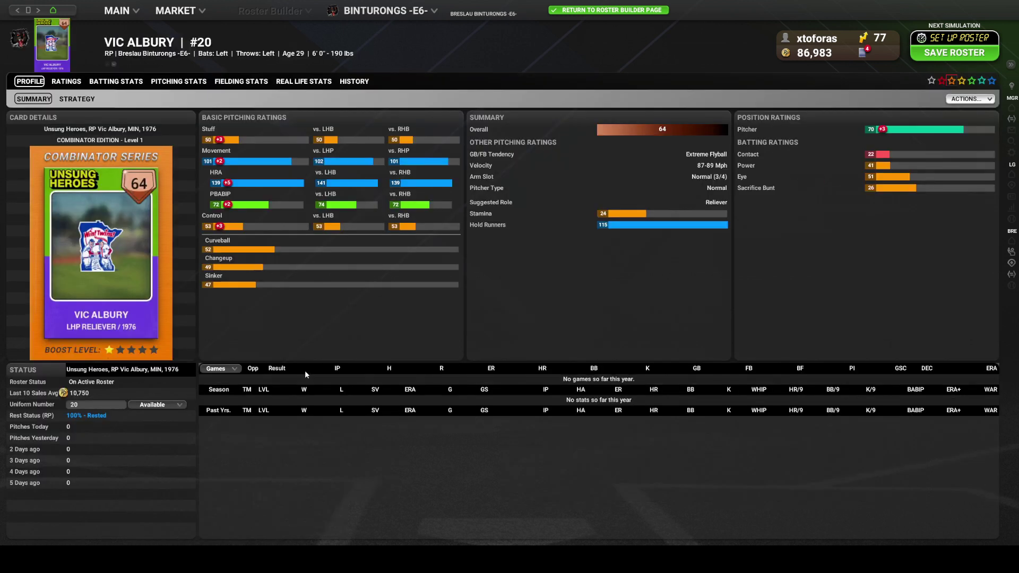
key(Escape)
Move Bobby Knoop, Wilson Betemit and Ron Hansen together from the active roster to the reserve roster
click(1012, 275)
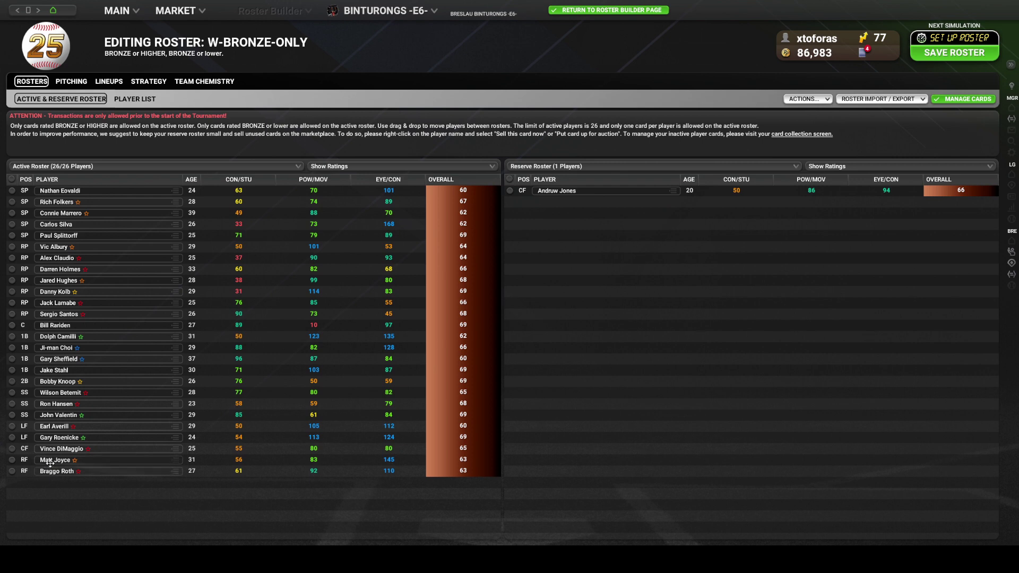
mouse_move(51, 461)
click(12, 403)
click(11, 393)
click(12, 382)
drag(50, 382, 671, 316)
click(584, 294)
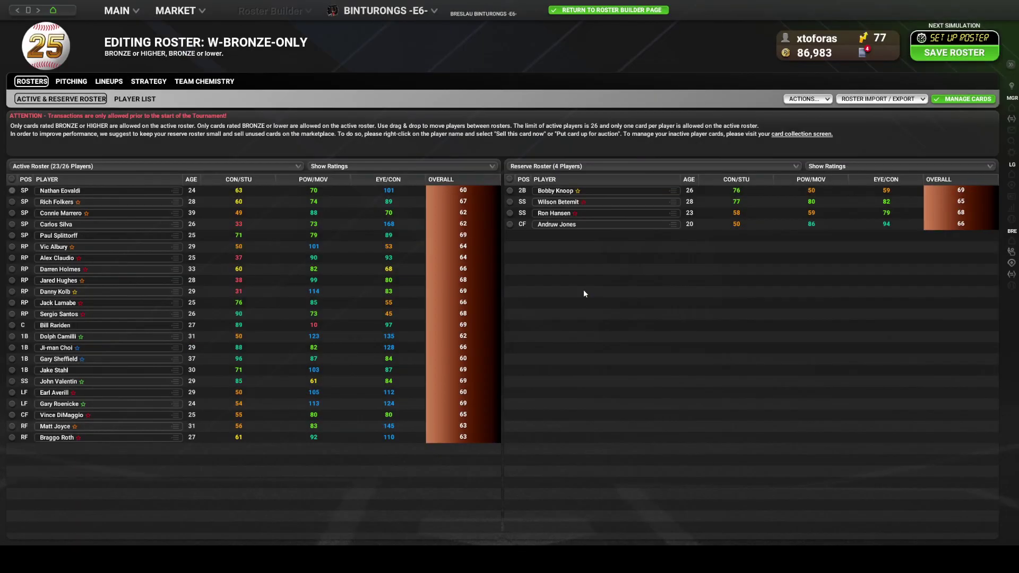
Clear the player search in the Combinator Card Shop and show only second basemen with a minimum value of 60 and open sell orders
click(175, 11)
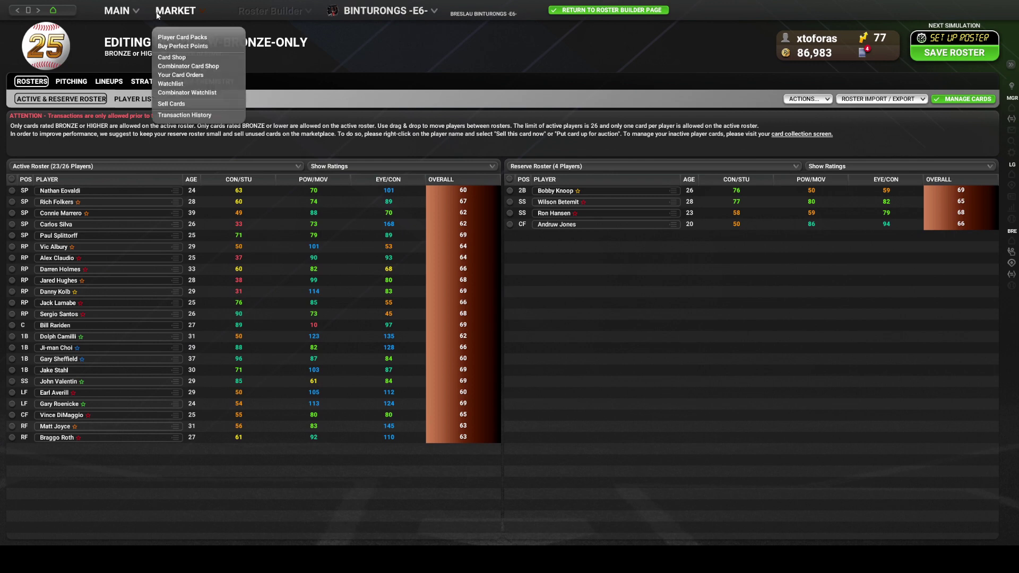
click(170, 66)
triple_click(863, 152)
key(BackSpace)
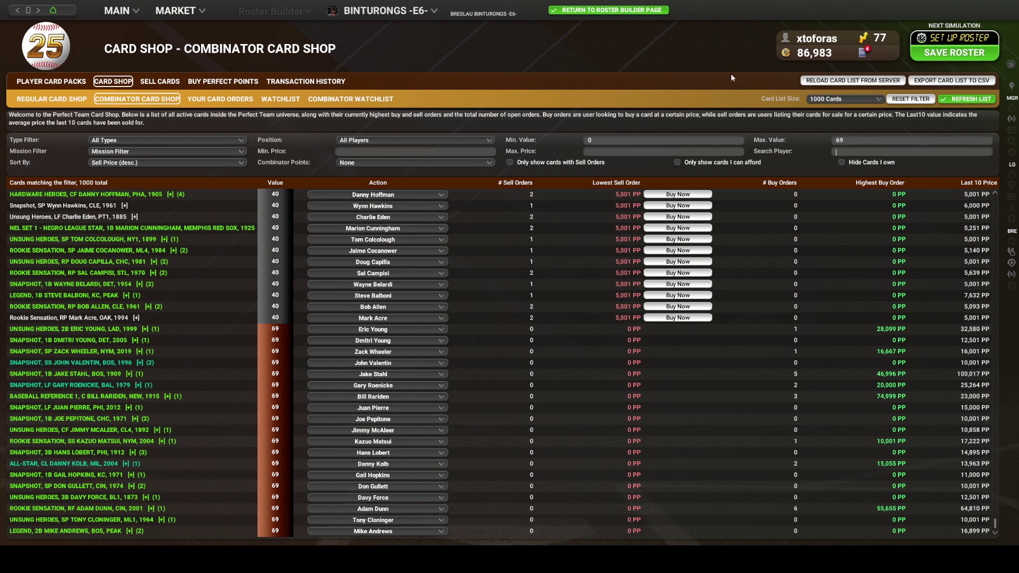
click(617, 144)
text(60)
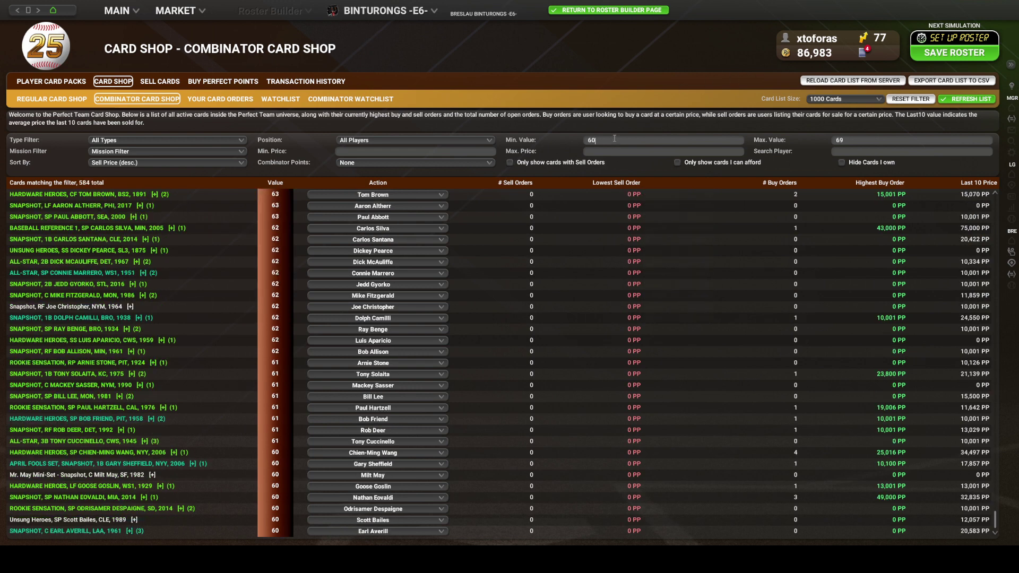
click(378, 141)
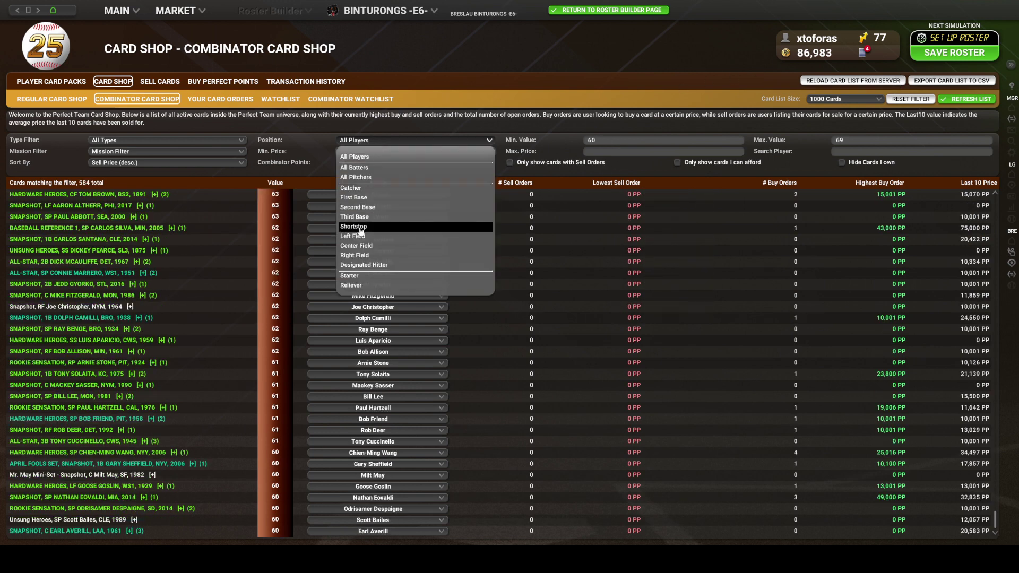
click(373, 208)
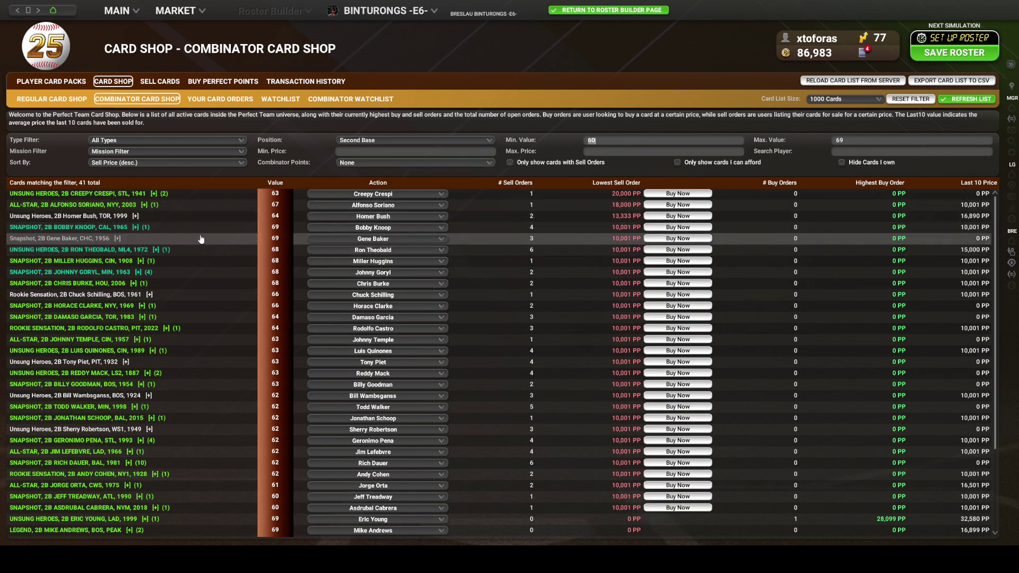
click(232, 153)
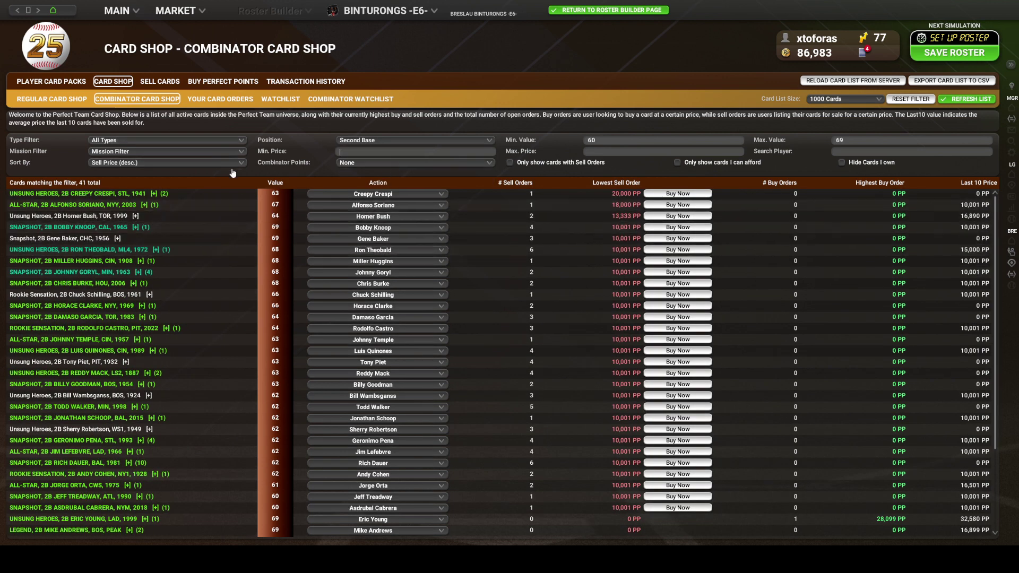
click(559, 164)
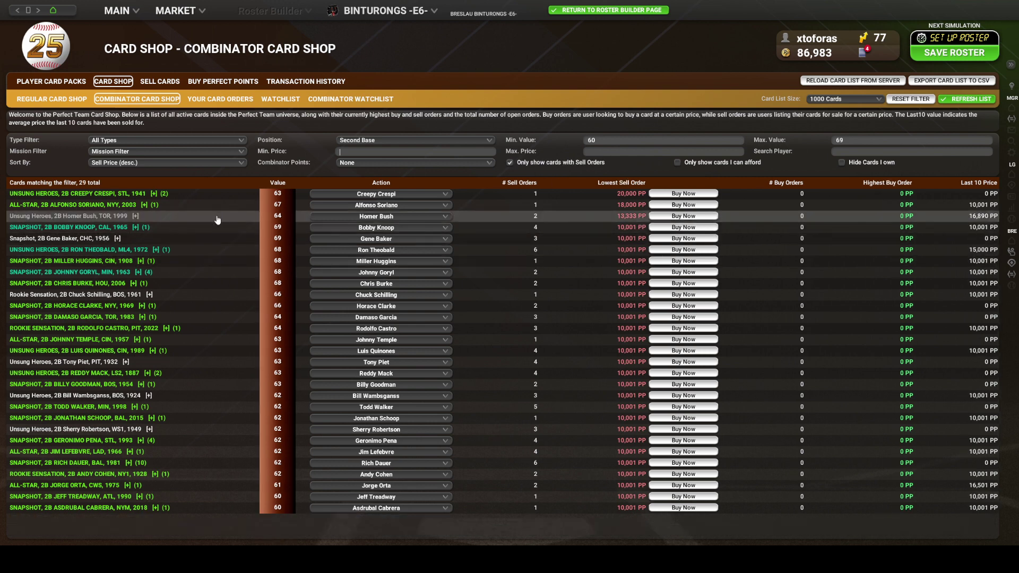
Examine the second-base cards for sale, including the detailed ratings of the Creepy Crespi card
click(155, 197)
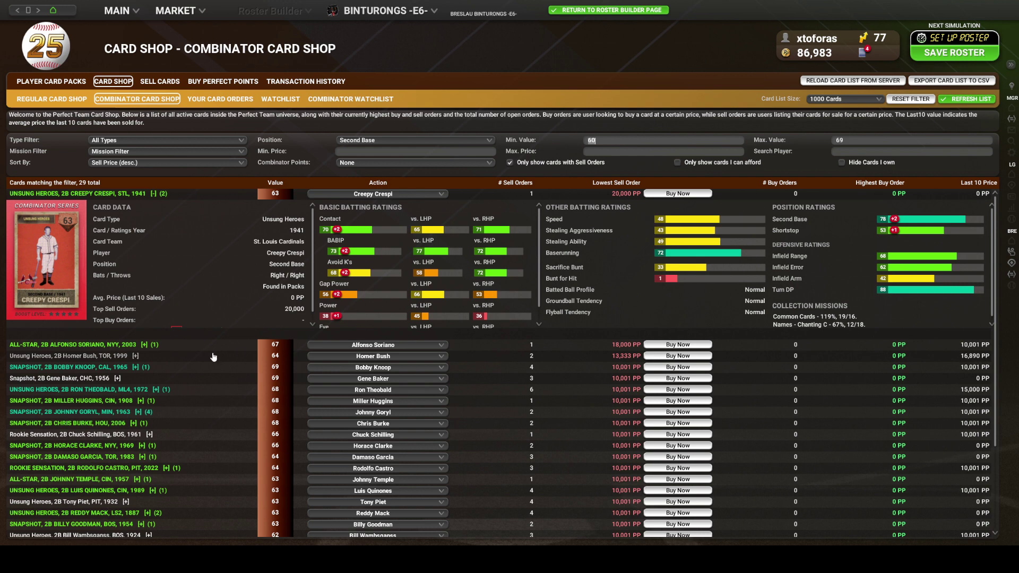
scroll(212, 353, down, 1)
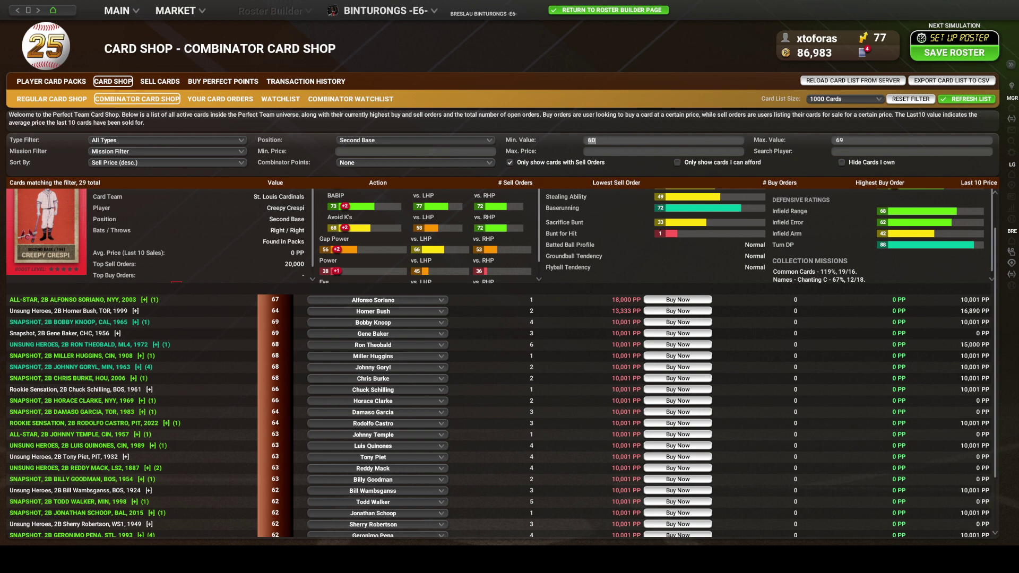
scroll(159, 411, down, 2)
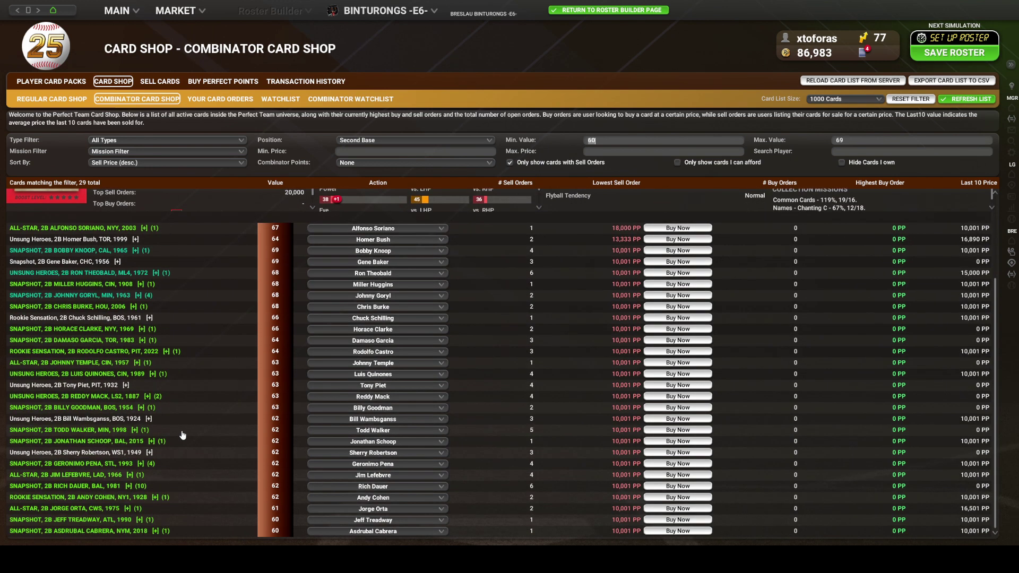
scroll(159, 404, up, 1)
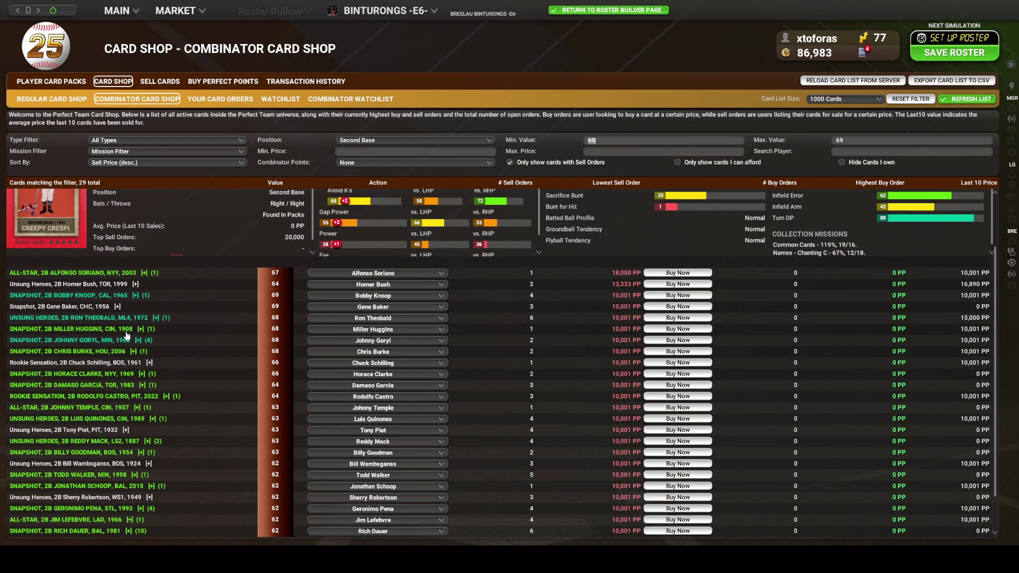
click(130, 338)
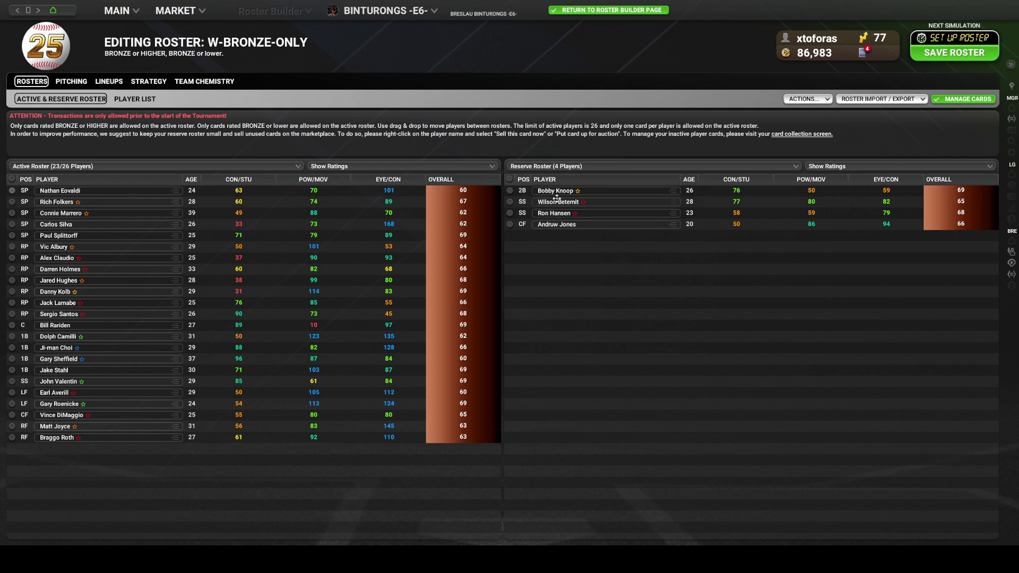
Return Bobby Knoop to the active roster and activate the Johnny Goryl card from the second basemen in the collection
drag(556, 194, 207, 302)
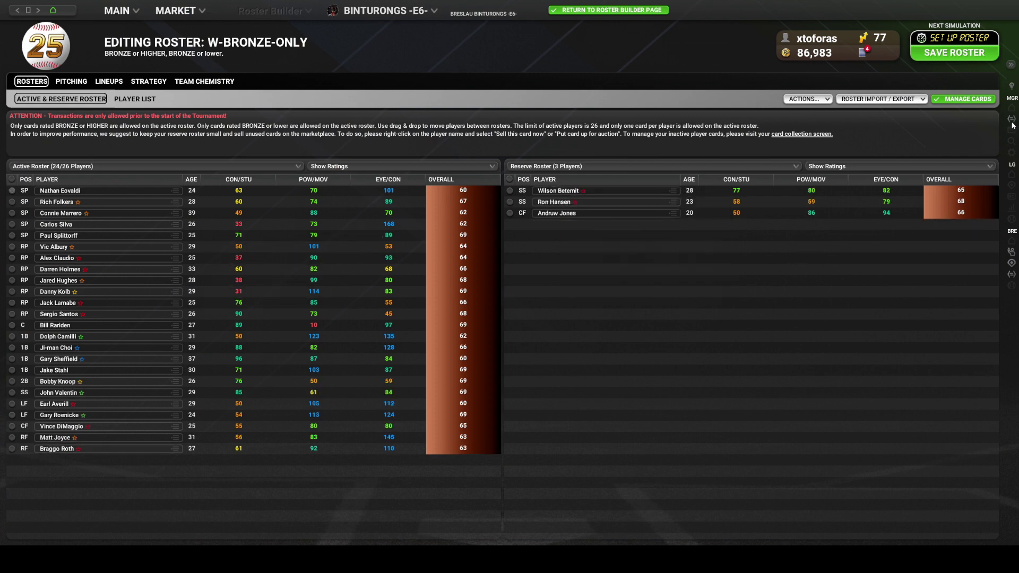
click(964, 98)
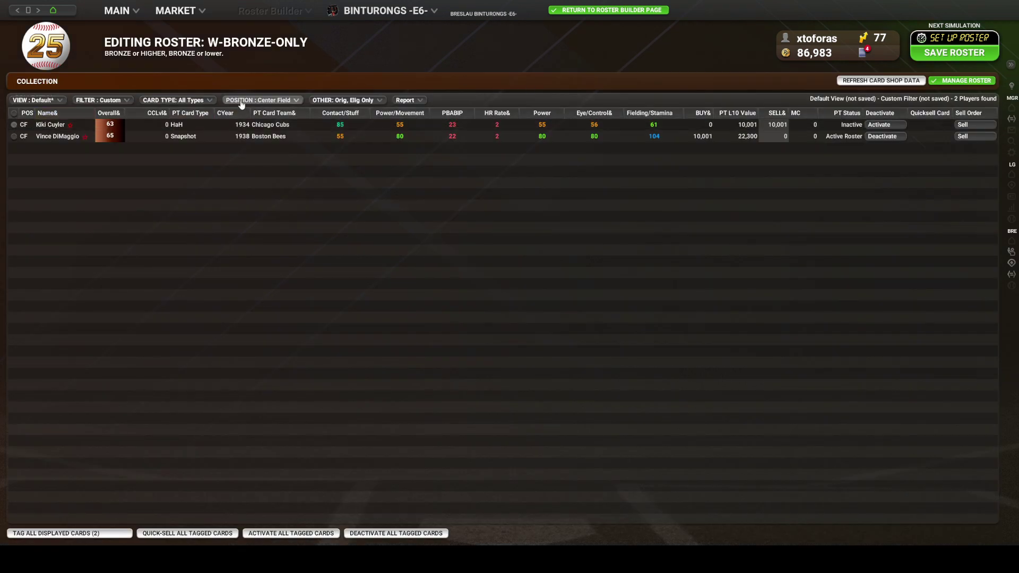
click(226, 101)
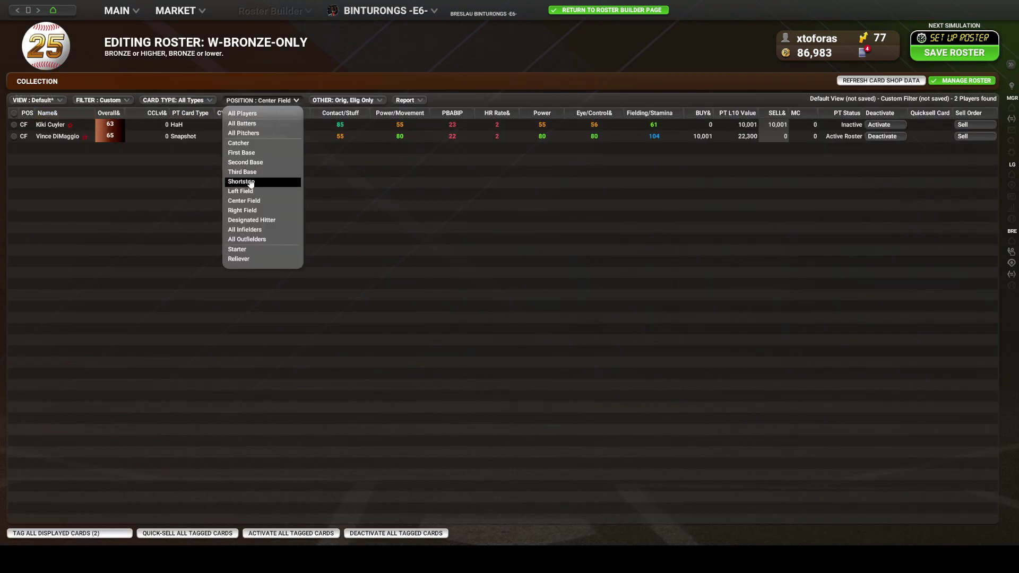
click(260, 162)
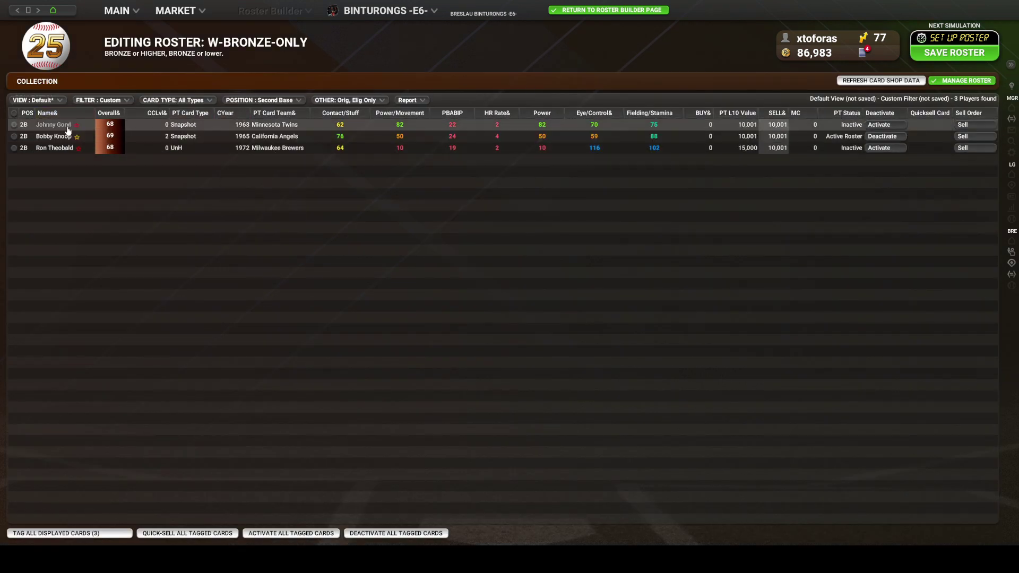
click(877, 127)
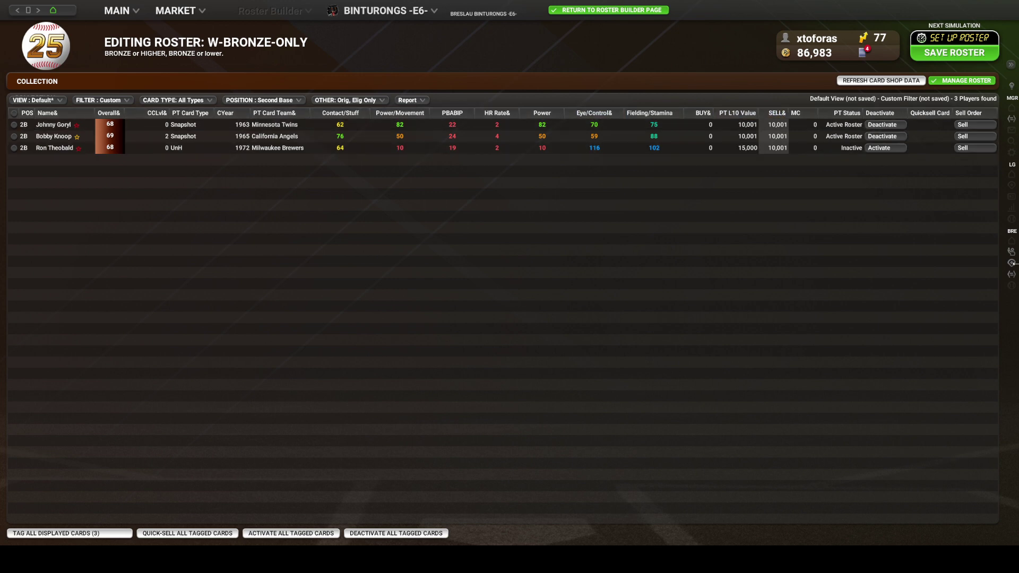
Filter the collection to shortstops, check Pat Listach's card profile, and activate his card
click(263, 101)
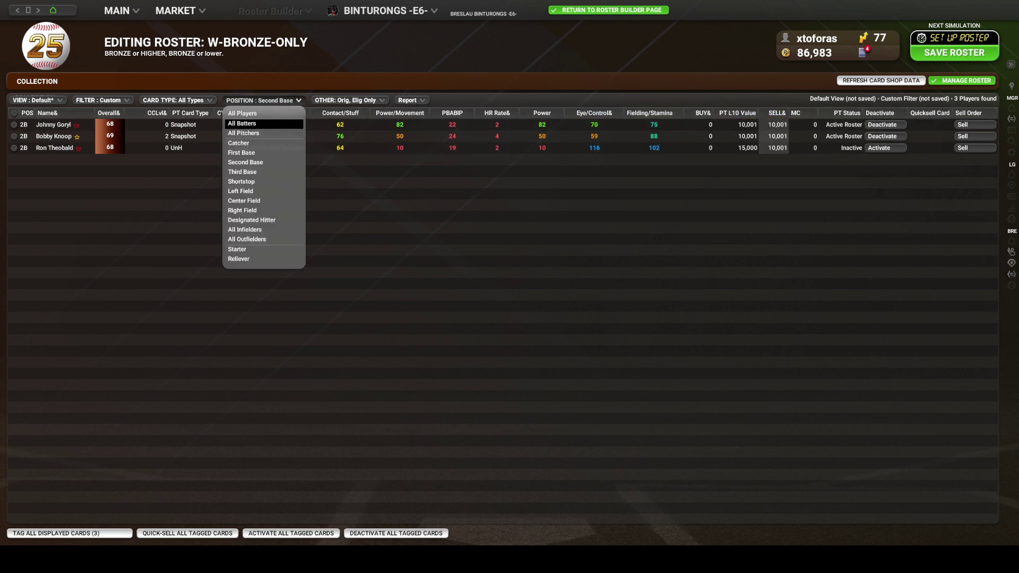
click(250, 181)
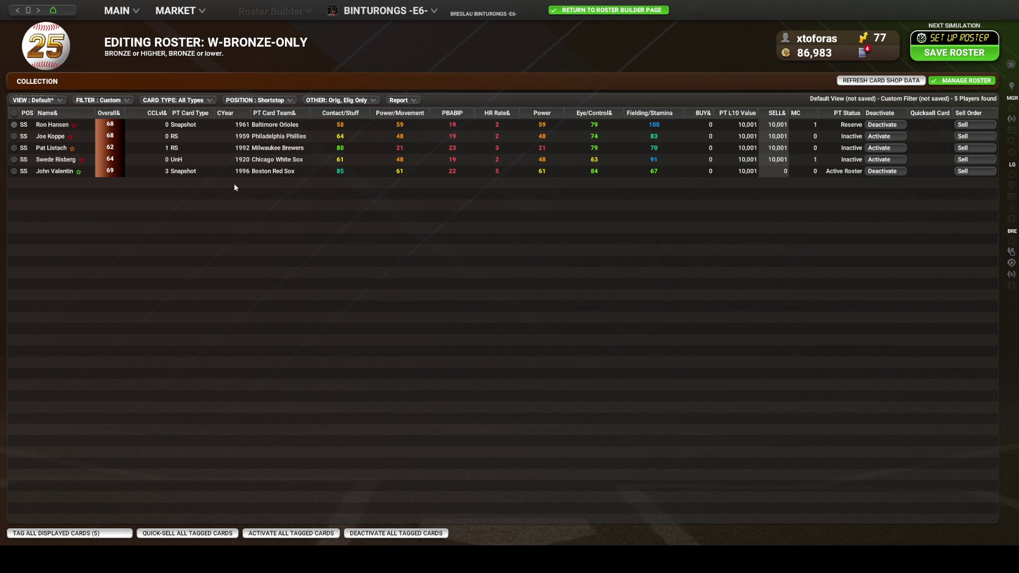
click(53, 148)
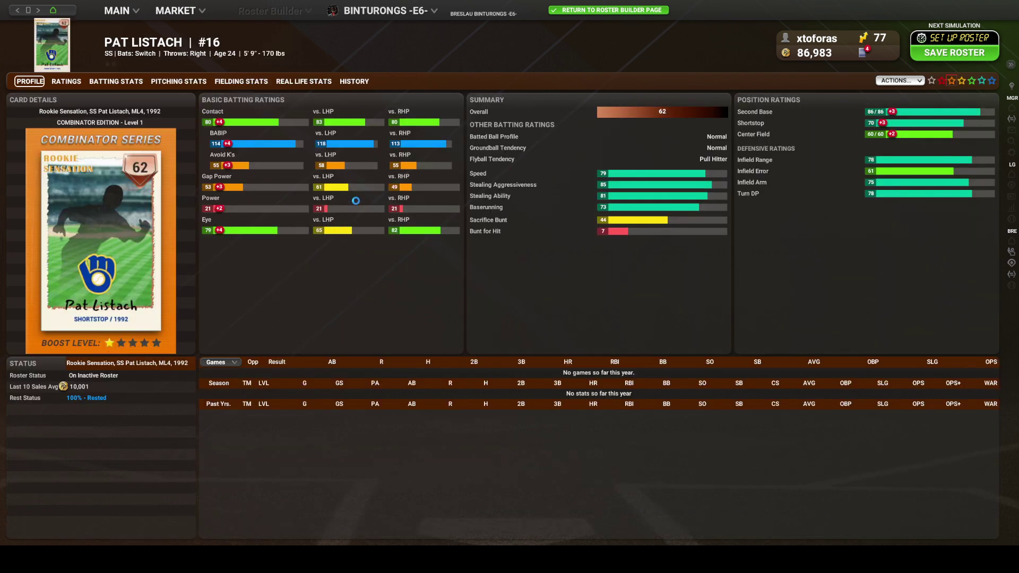
key(Escape)
click(882, 148)
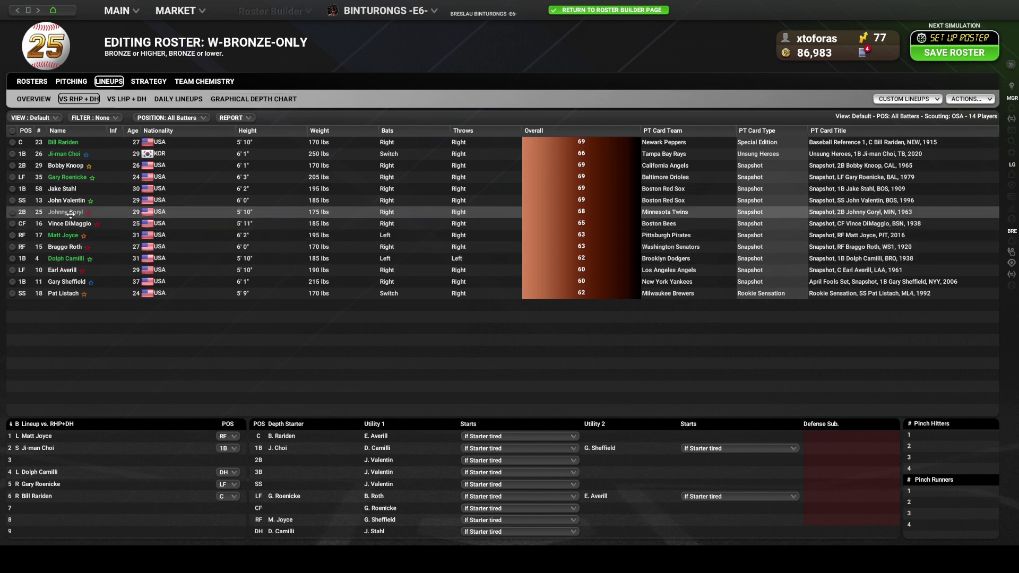
In the RHP+DH lineup, start Goryl at 2B, Listach at SS and DiMaggio at CF, make Knoop the 2B utility, and drop Sheffield from 1B utility
drag(65, 216, 271, 462)
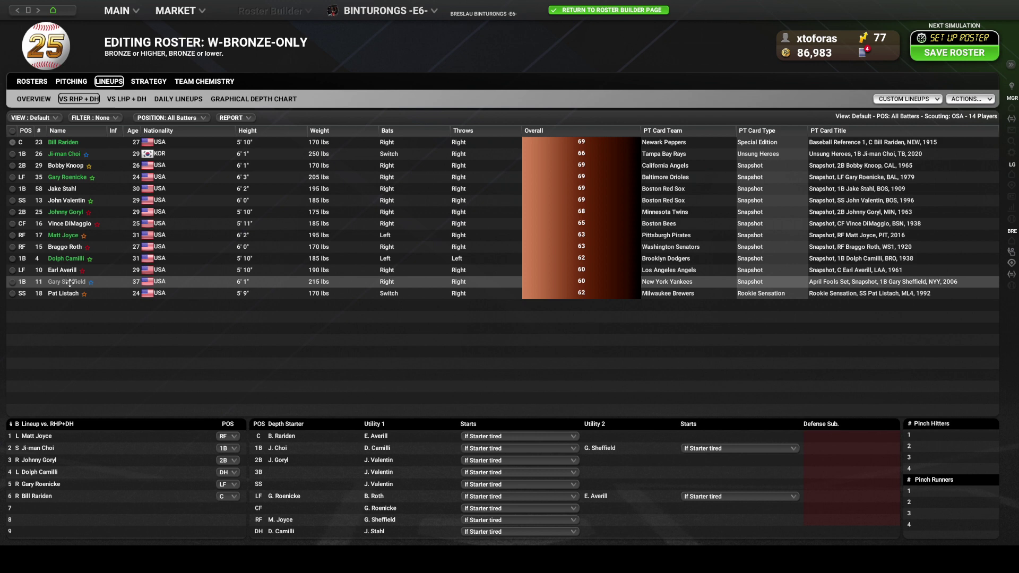
drag(63, 295, 281, 479)
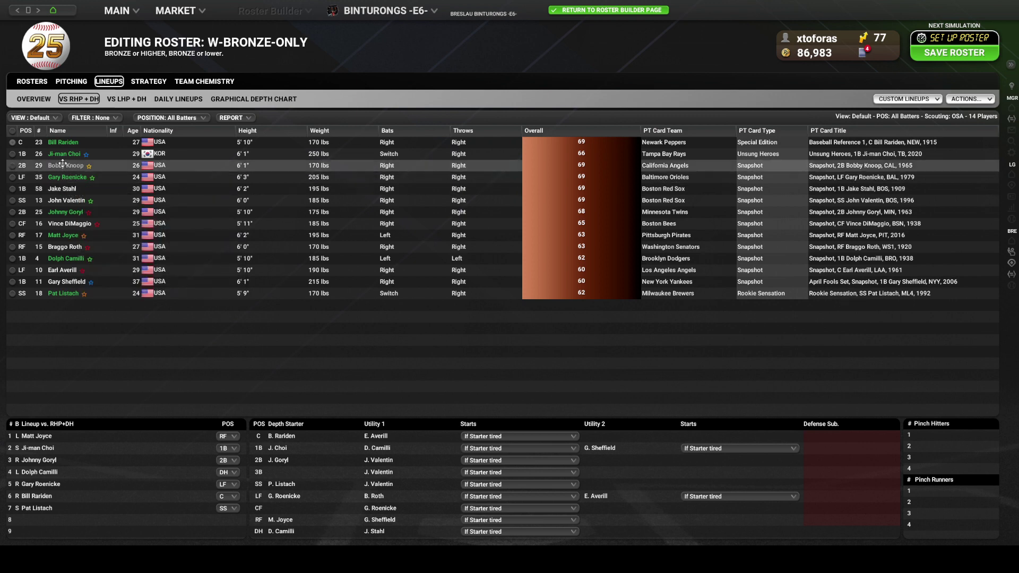
drag(77, 168, 388, 462)
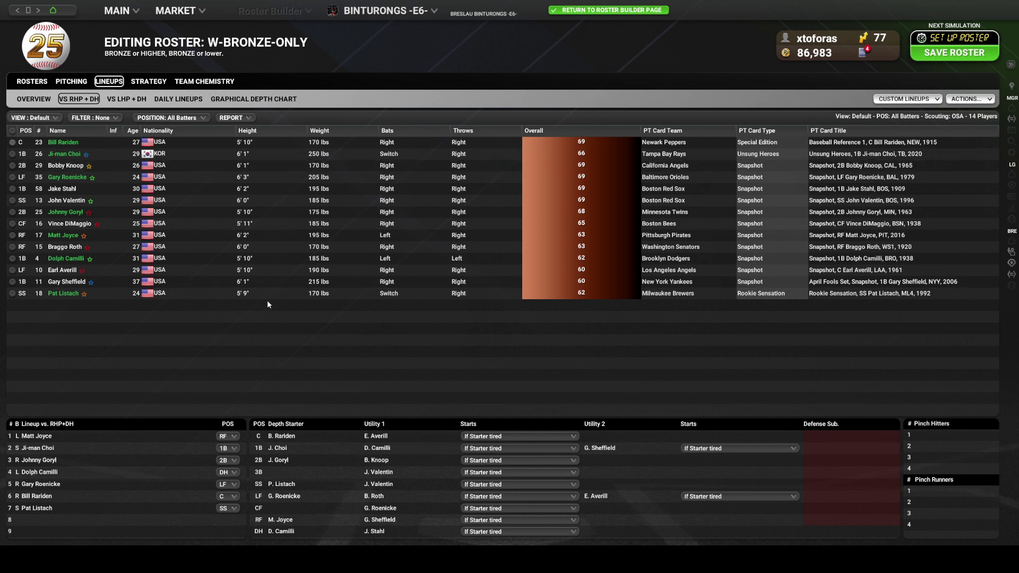
drag(65, 270, 583, 371)
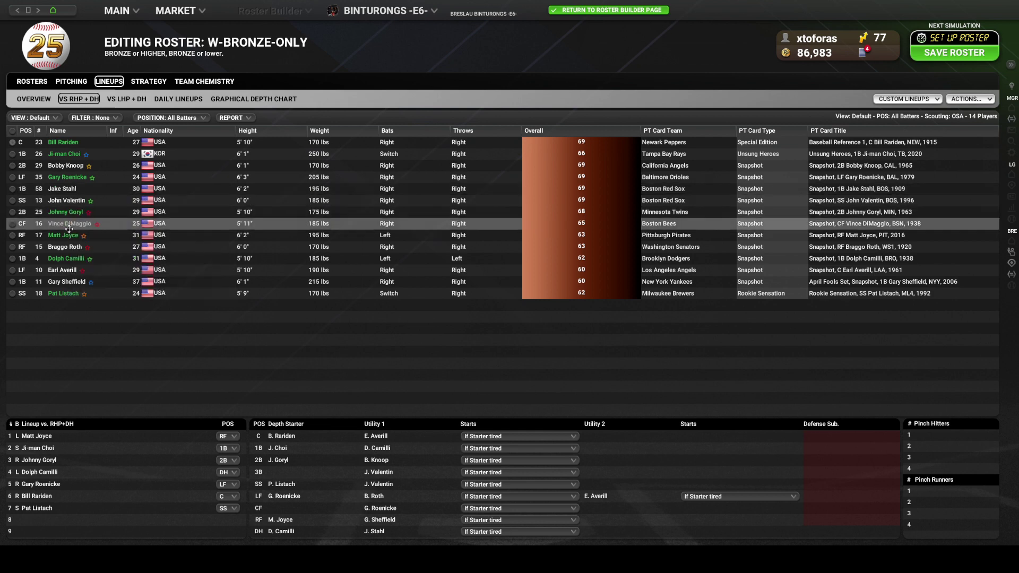
drag(70, 223, 291, 510)
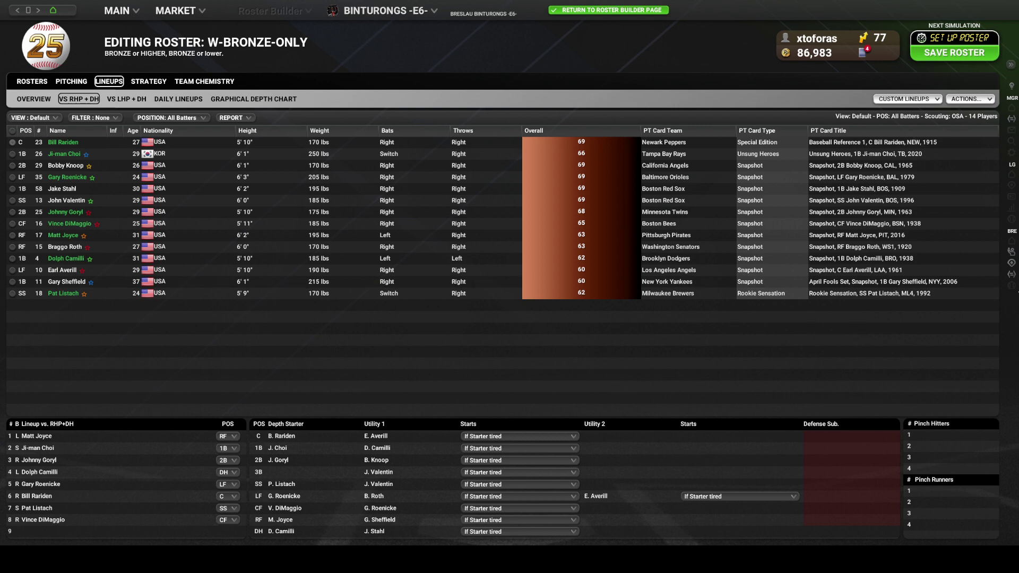
Filter the card collection to third basemen and check Wilson Betemit's card profile
click(1012, 275)
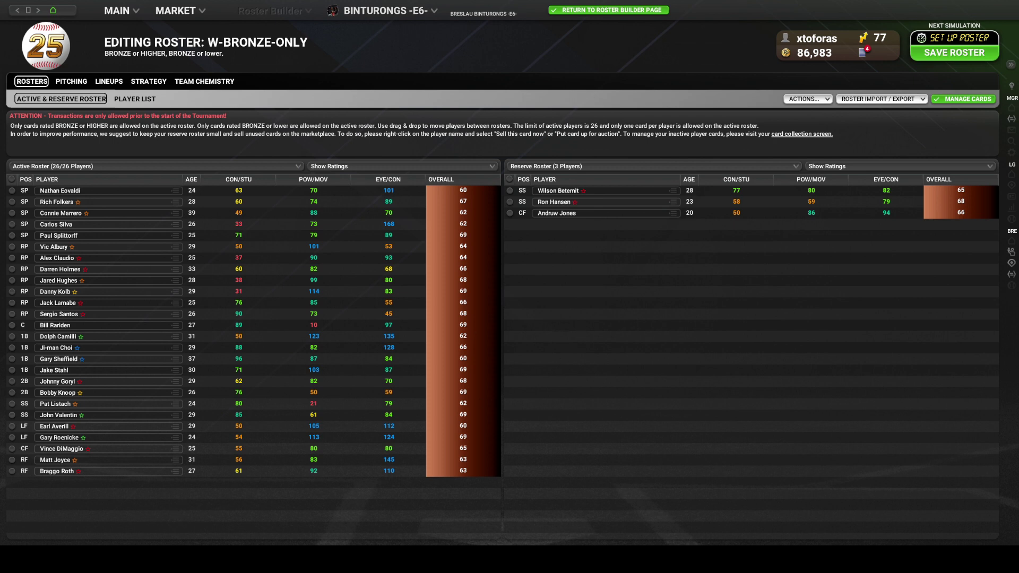
click(966, 99)
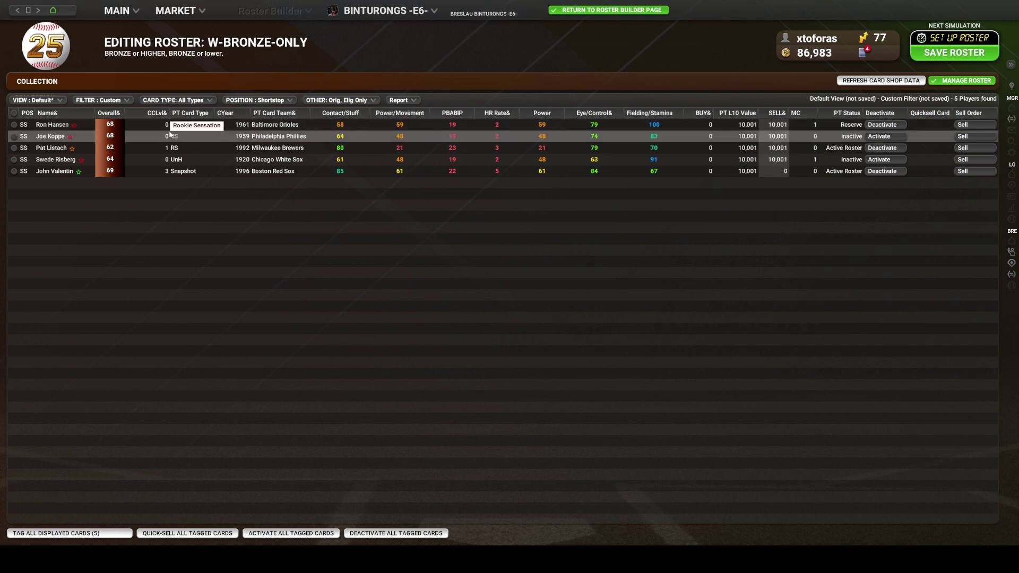
click(291, 102)
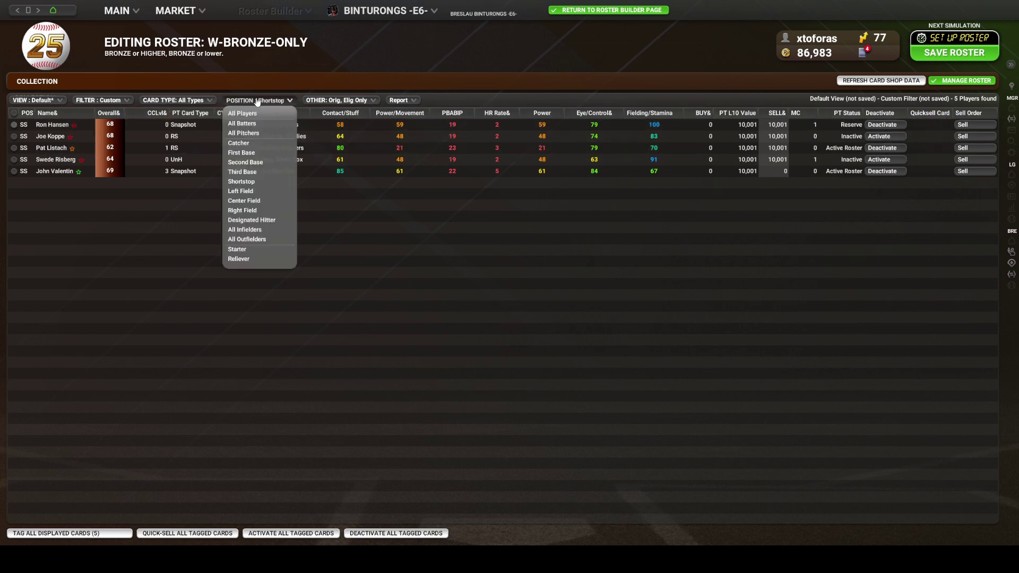
click(253, 174)
click(53, 124)
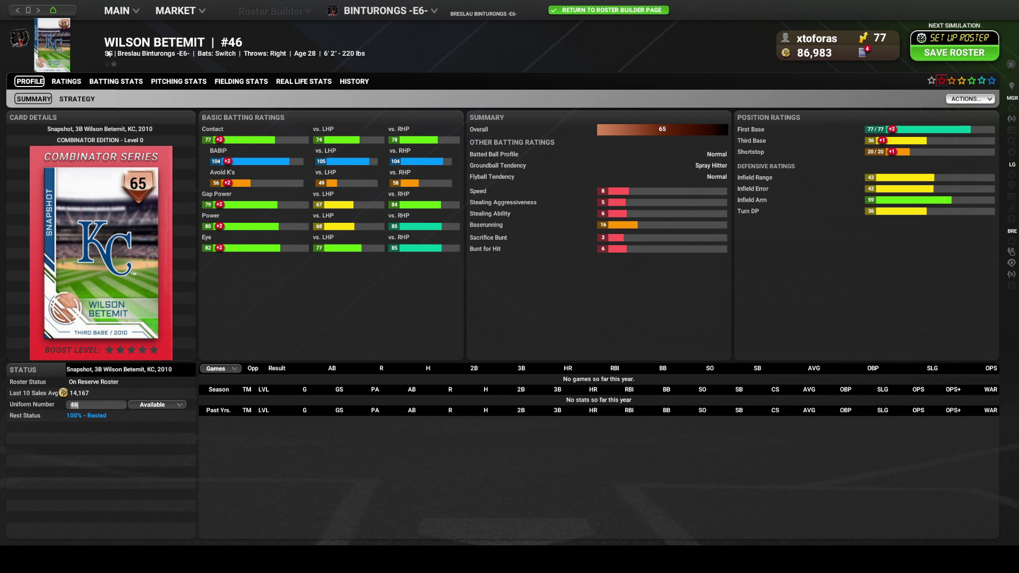
List third basemen in the Combinator Card Shop, check Bobby Estalella's ratings and buy his 1942 Snapshot card for 18,000 PP
mouse_move(194, 15)
click(178, 67)
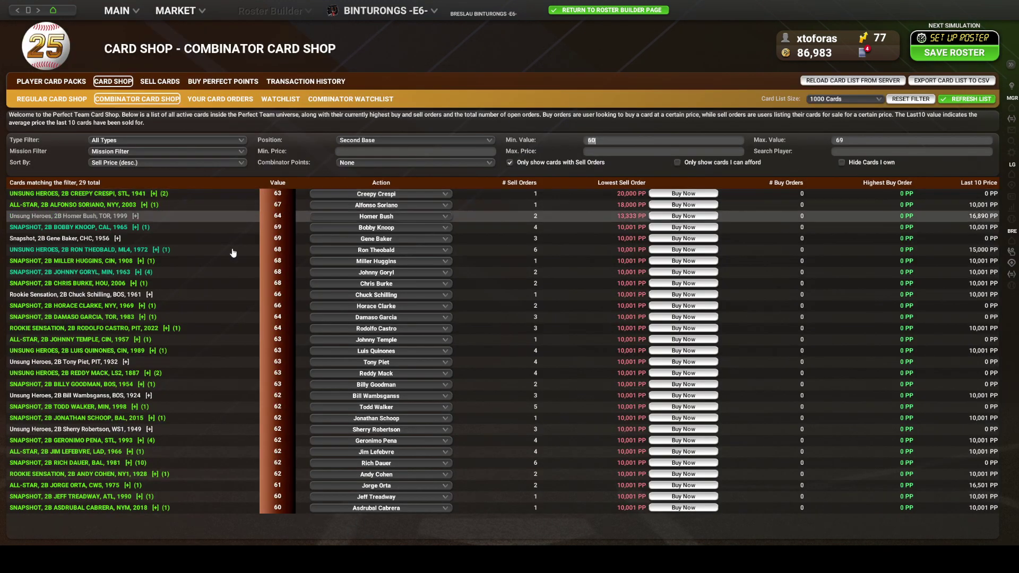
click(400, 140)
click(342, 230)
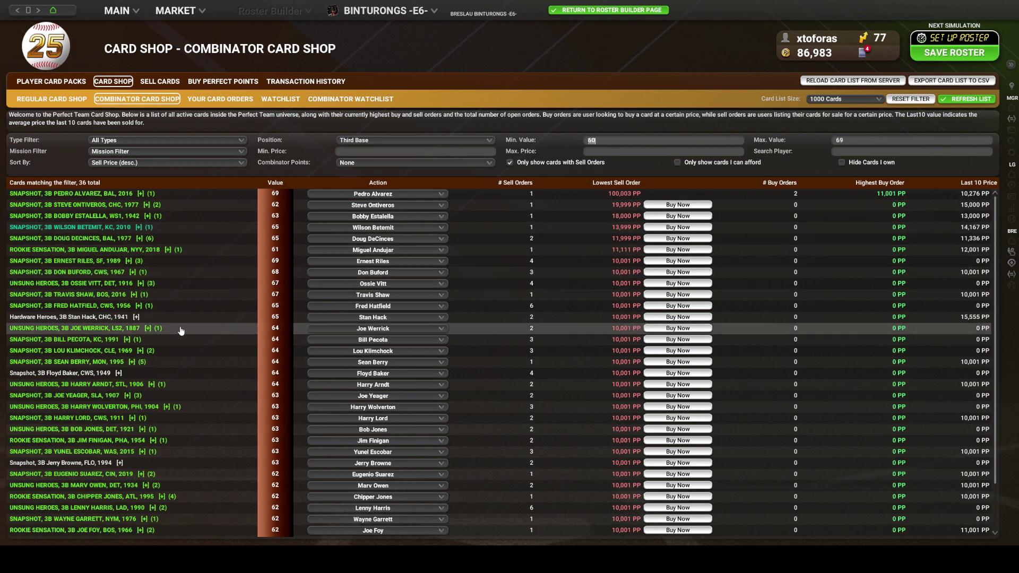
click(147, 216)
scroll(641, 318, up, 1)
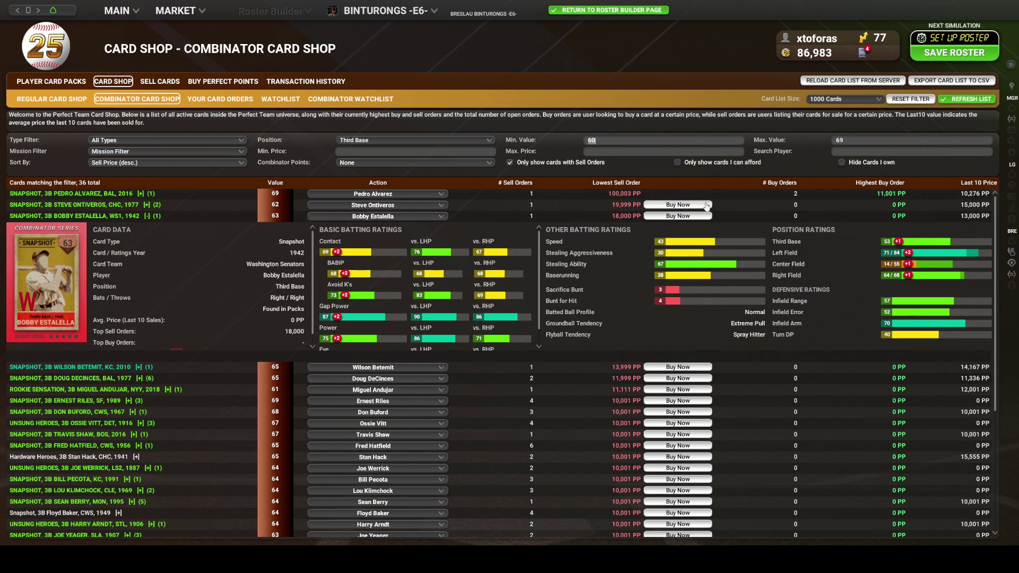
click(678, 217)
click(531, 299)
click(544, 295)
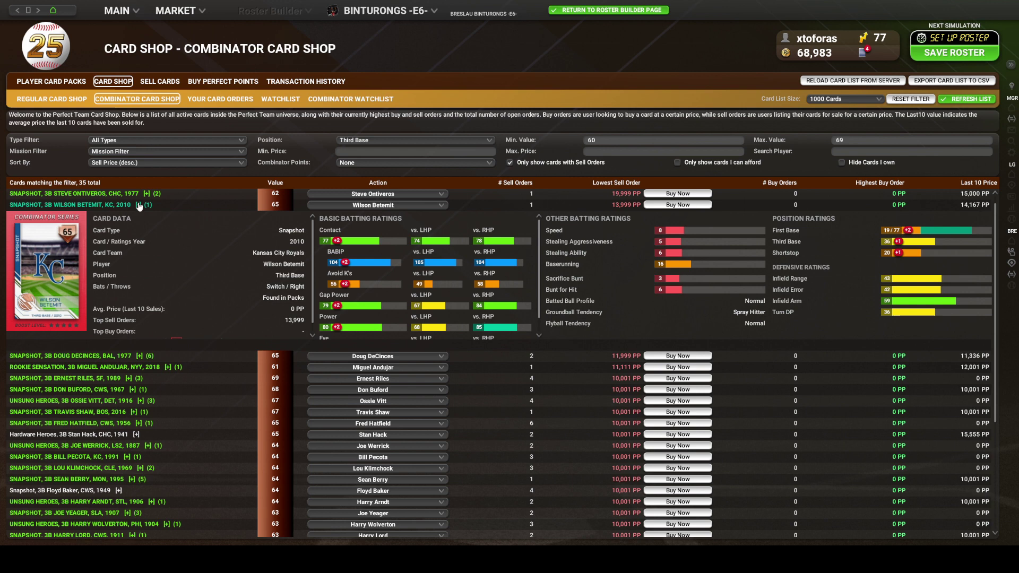
Compare the Wilson Betemit and Doug DeCinces cards, and buy the 1977 DeCinces Snapshot for 11,999 PP
click(140, 206)
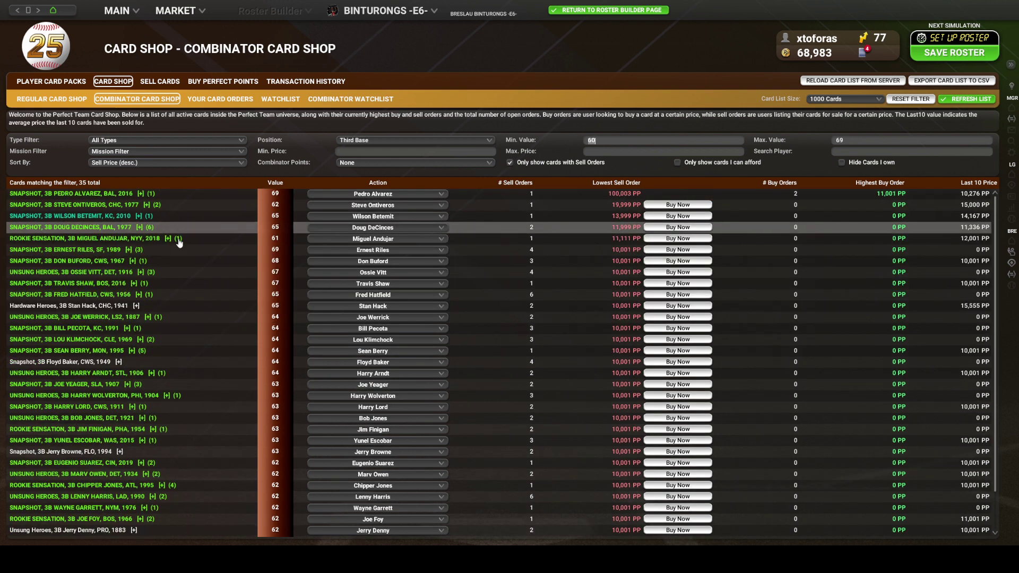
click(143, 229)
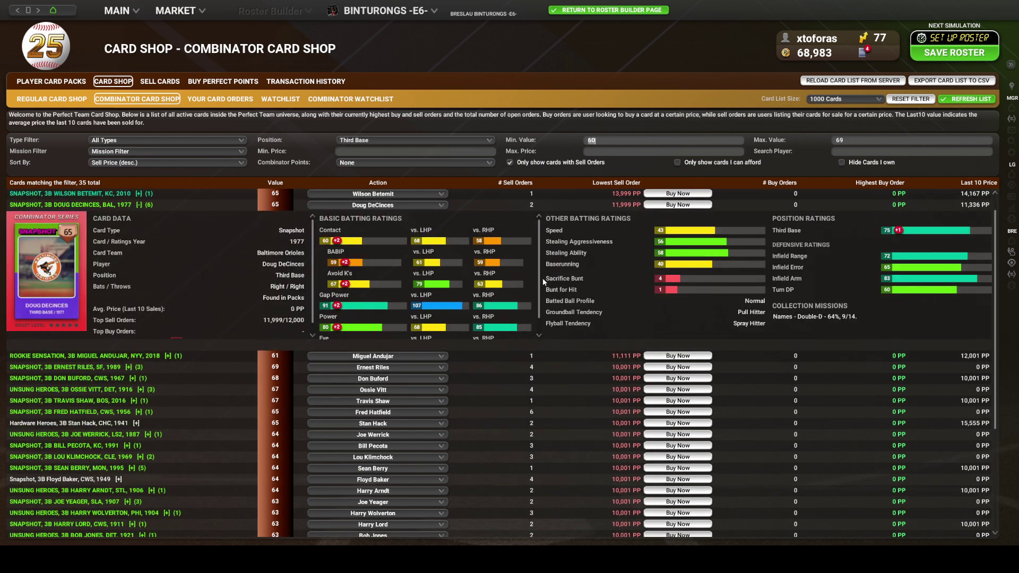
scroll(540, 280, down, 1)
scroll(546, 325, up, 1)
scroll(156, 214, up, 1)
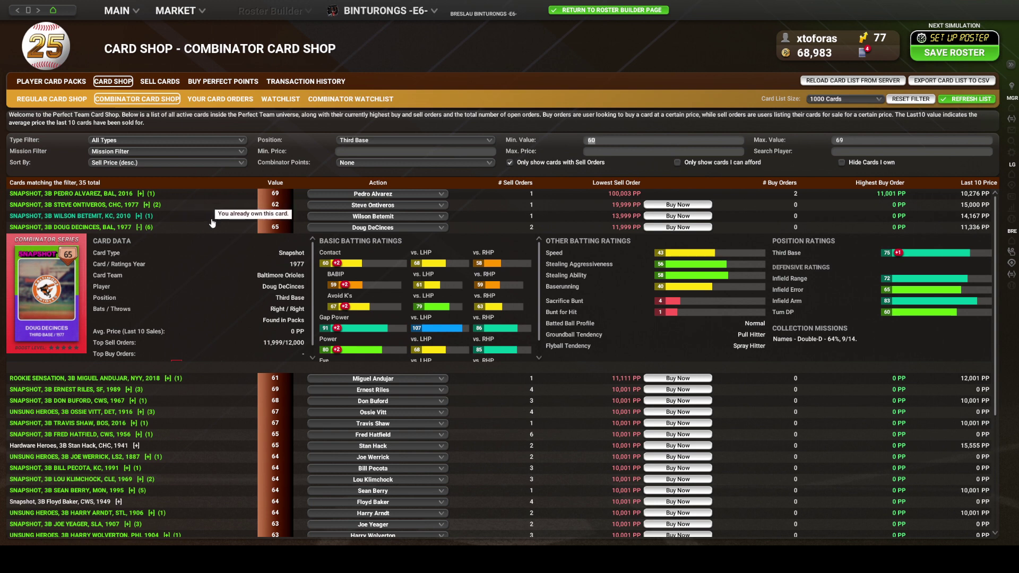
click(692, 229)
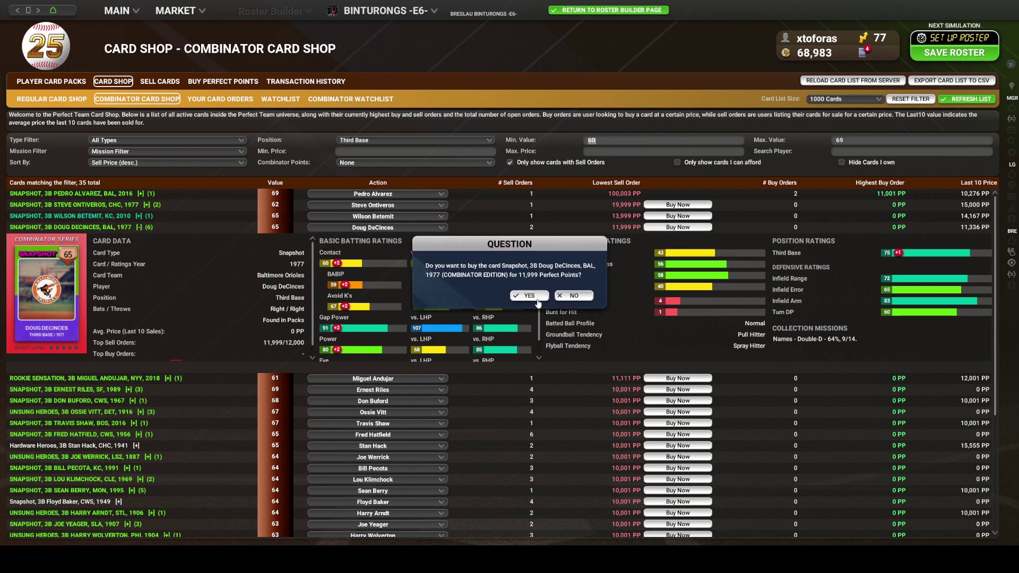
click(531, 296)
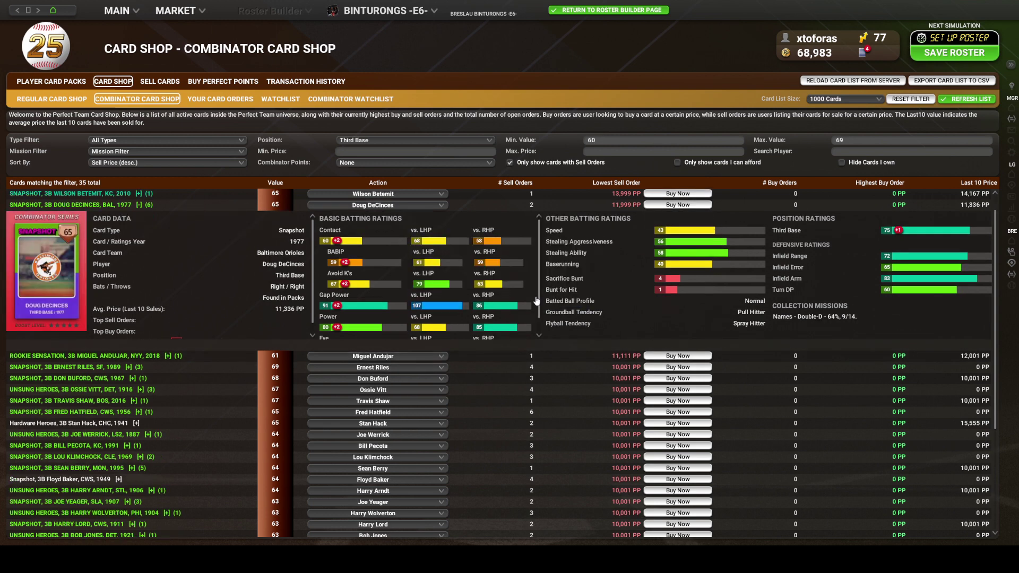
scroll(147, 374, down, 1)
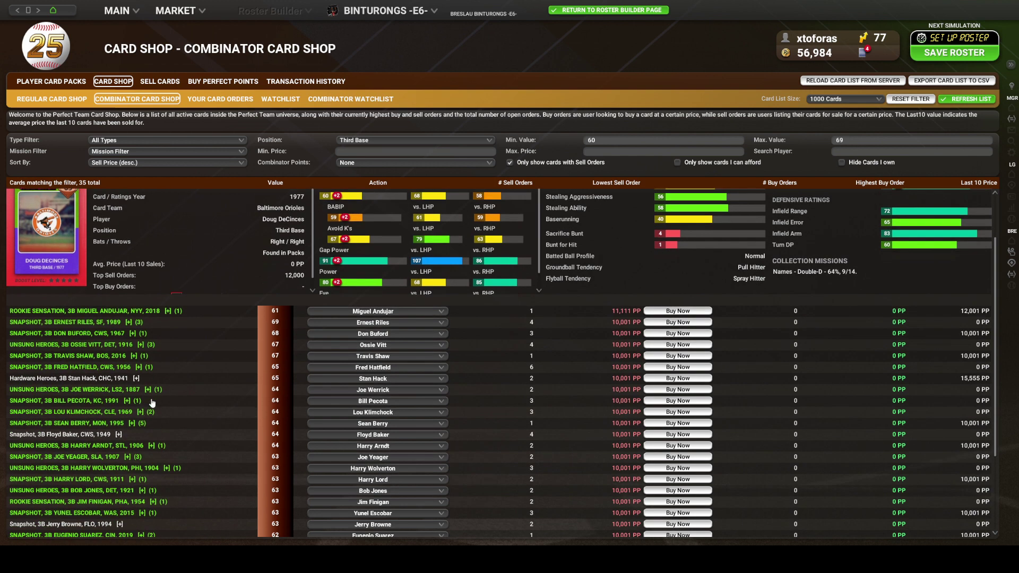
scroll(152, 402, down, 1)
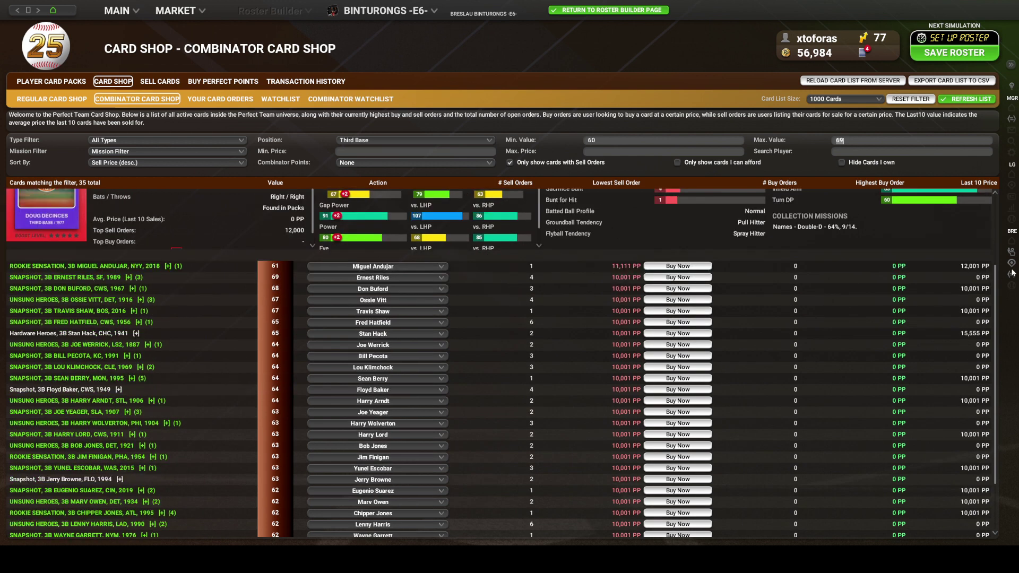
Check Bobby Estalella's card profile and try to move him from the reserve to the active roster
click(1014, 276)
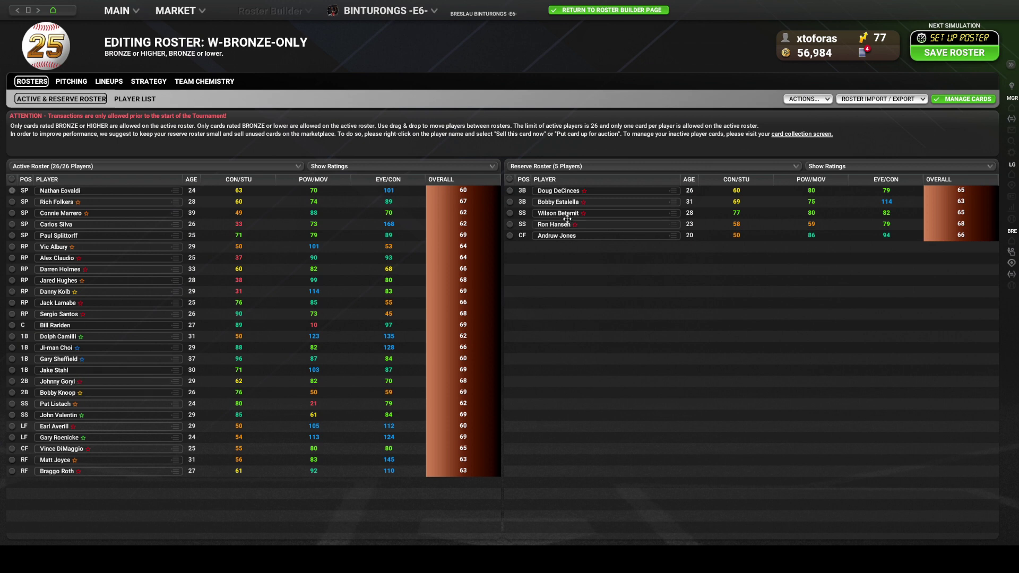
click(562, 202)
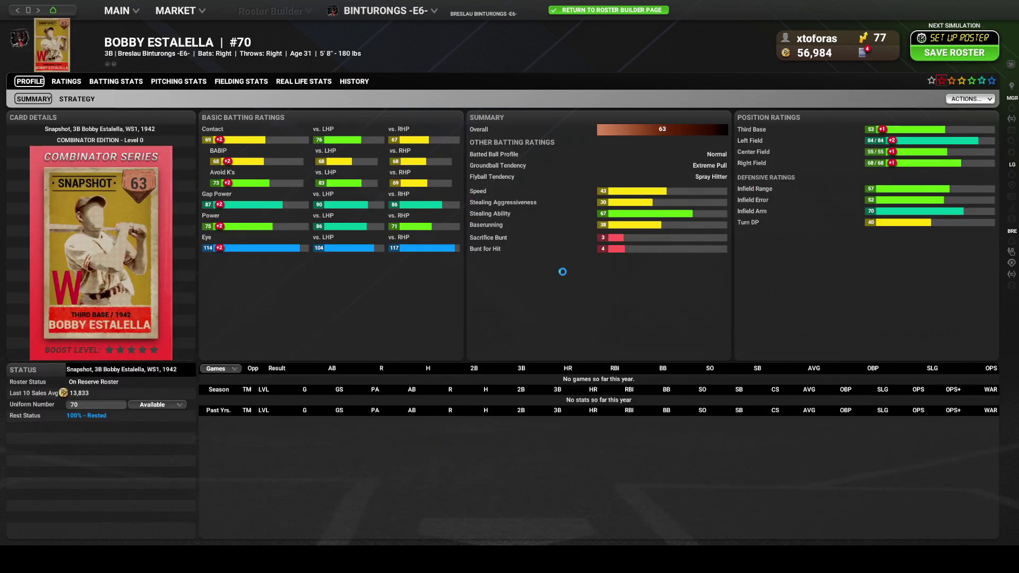
key(alt+Left)
drag(621, 201, 306, 325)
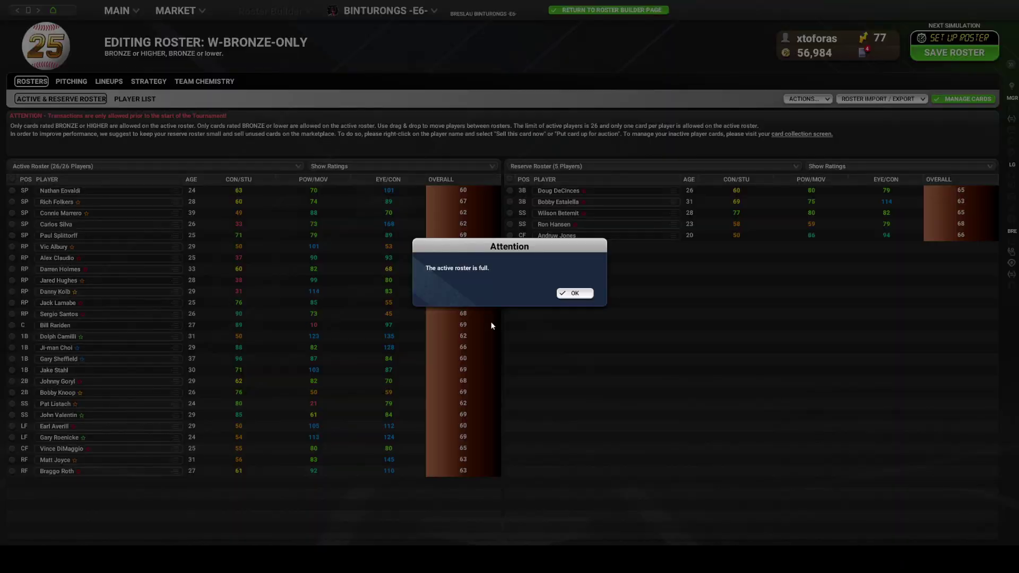
click(576, 294)
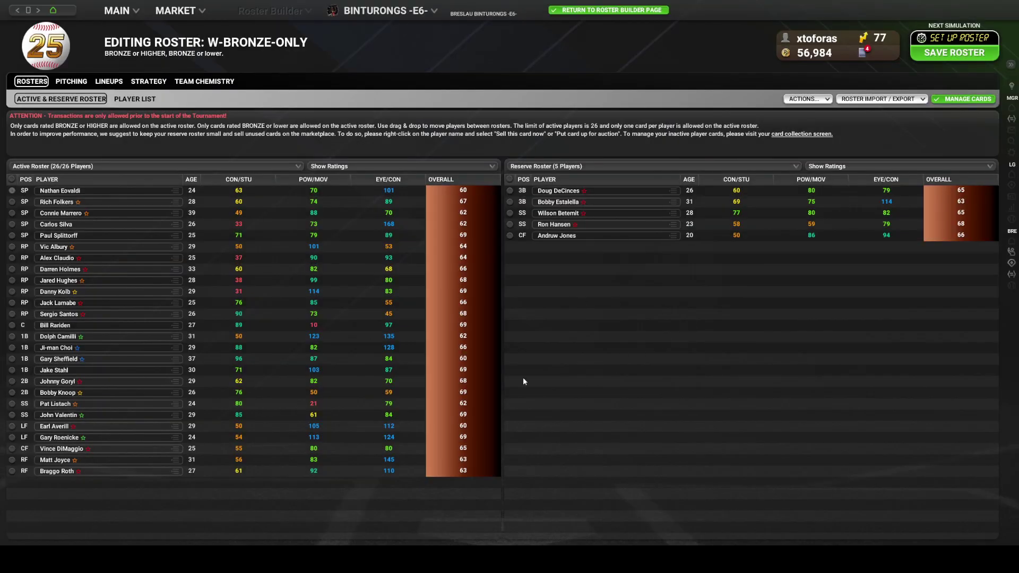
Replace Jake Stahl with Bobby Estalella on the active roster after reviewing the lineups, and check the team chemistry overview
click(1012, 263)
click(1012, 271)
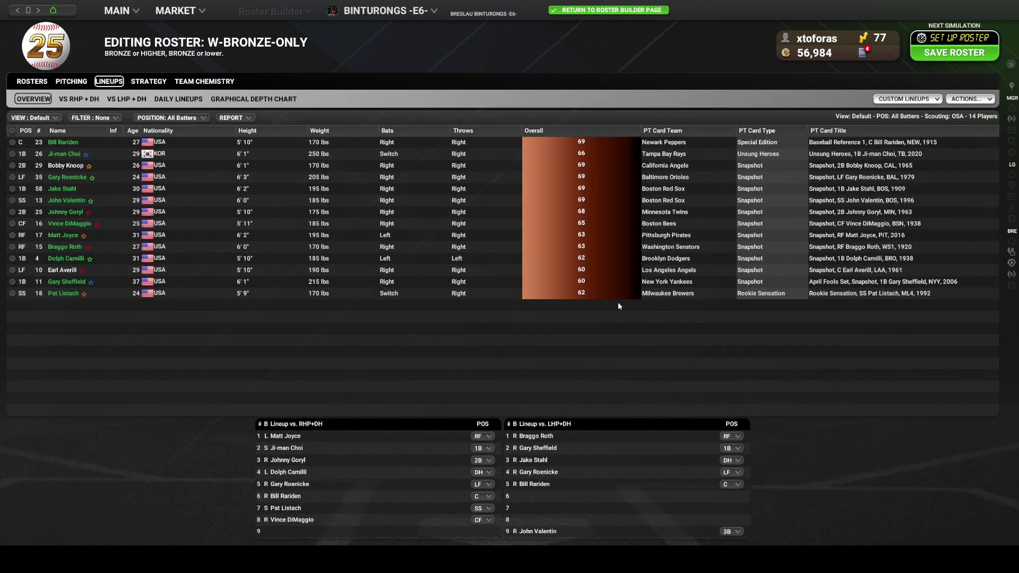
click(1011, 274)
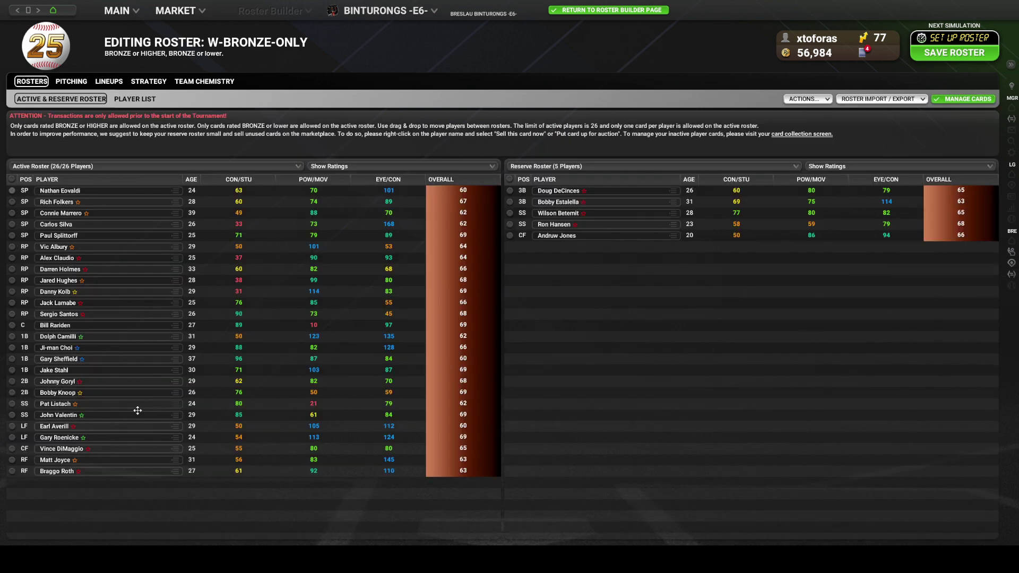
drag(53, 371, 594, 323)
click(528, 293)
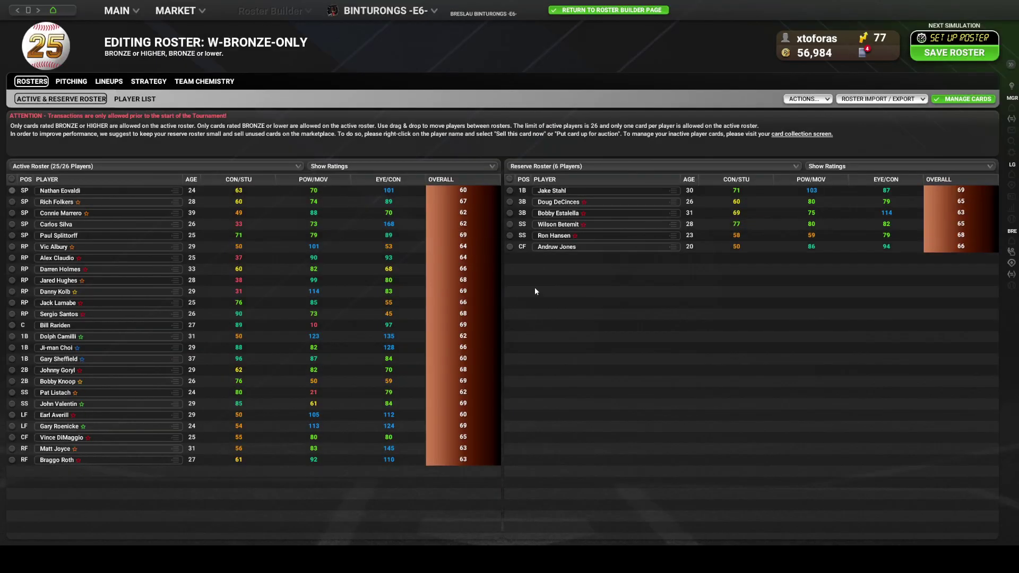
drag(562, 215, 217, 281)
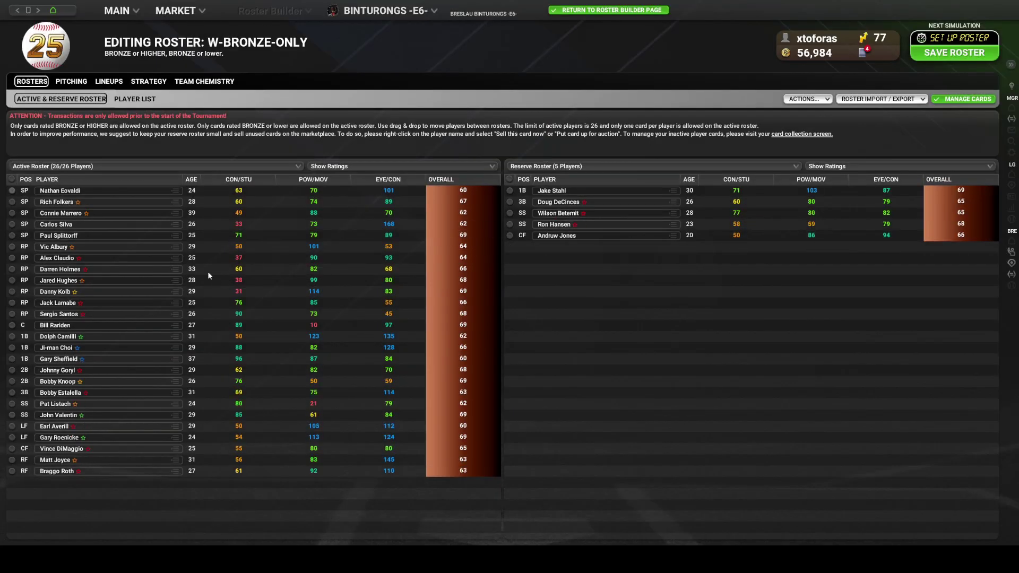
click(205, 81)
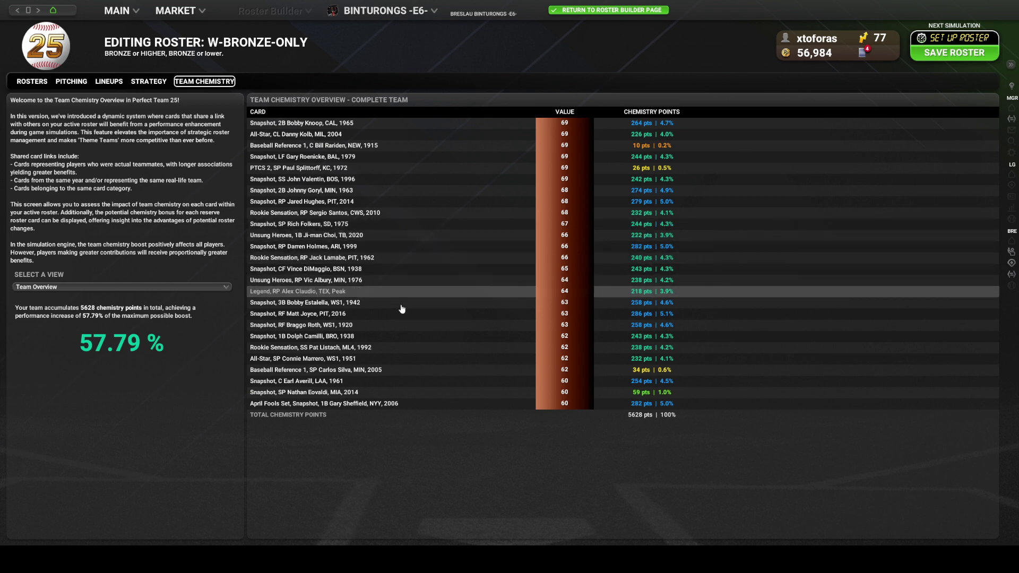
key(alt+Left)
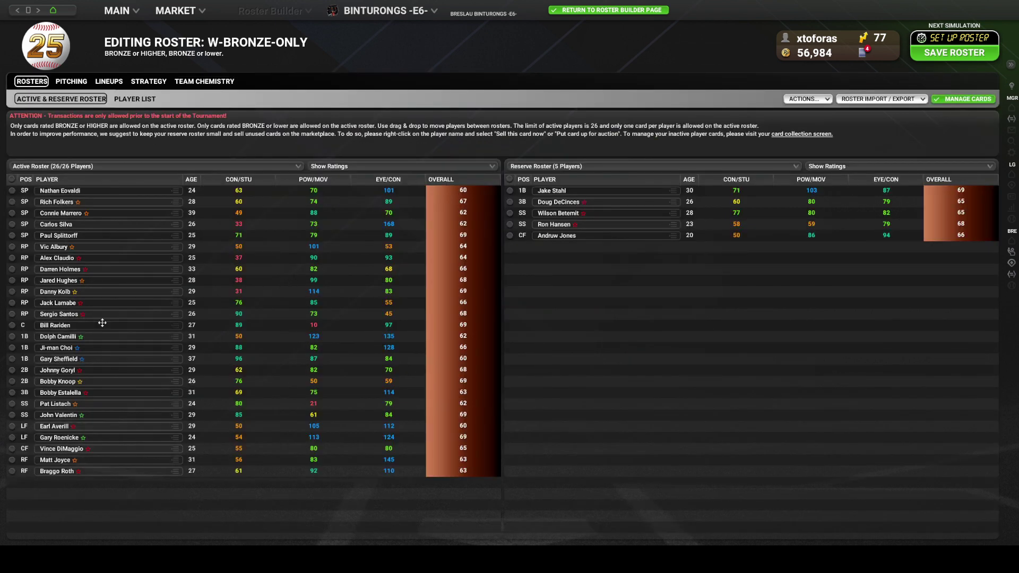
In the RHP+DH lineup, start Bobby Estalella at 3B and make Braggo Roth the first DH utility
click(1012, 264)
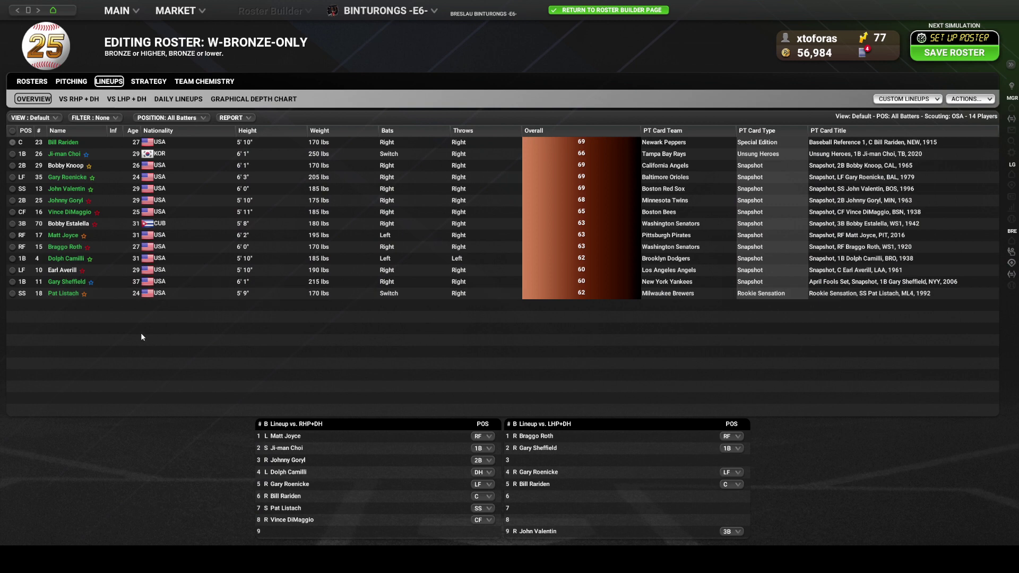
click(79, 98)
drag(63, 223, 290, 472)
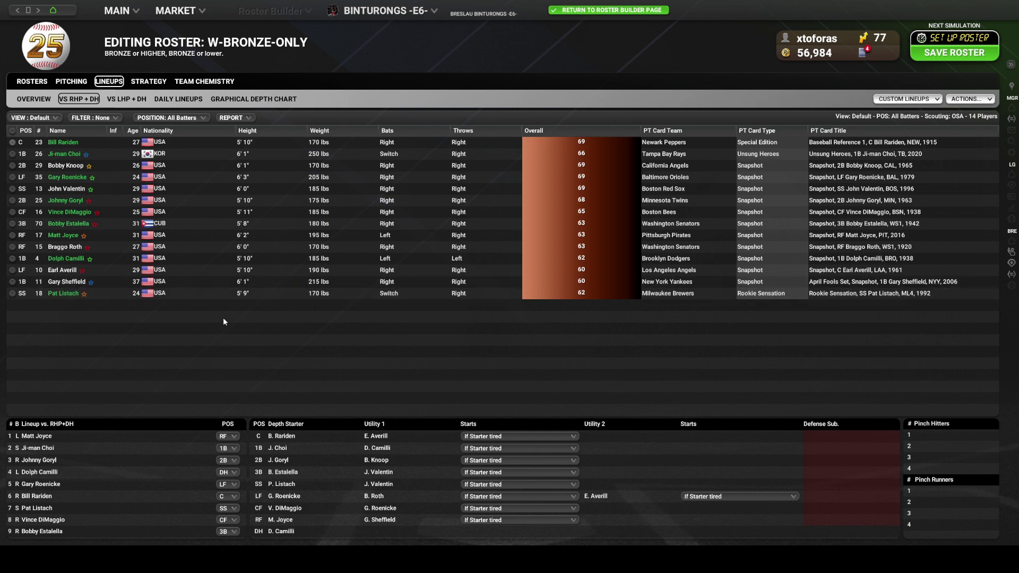
mouse_move(62, 245)
drag(63, 247, 392, 533)
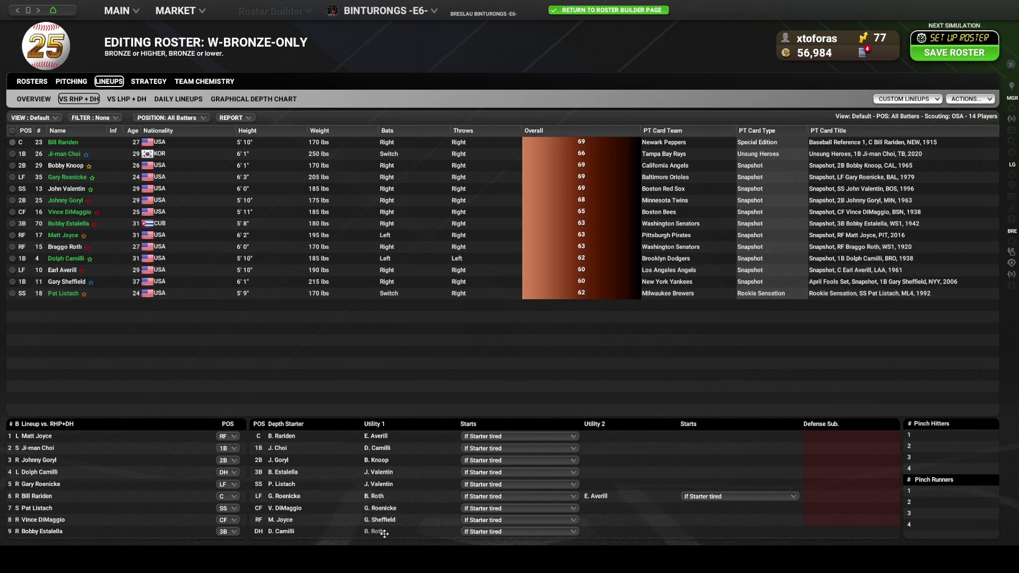
mouse_move(629, 495)
Examine the team chemistry overview, including the Nathan Eovaldi and Carlos Silva cards
click(282, 437)
key(alt+Left)
click(205, 81)
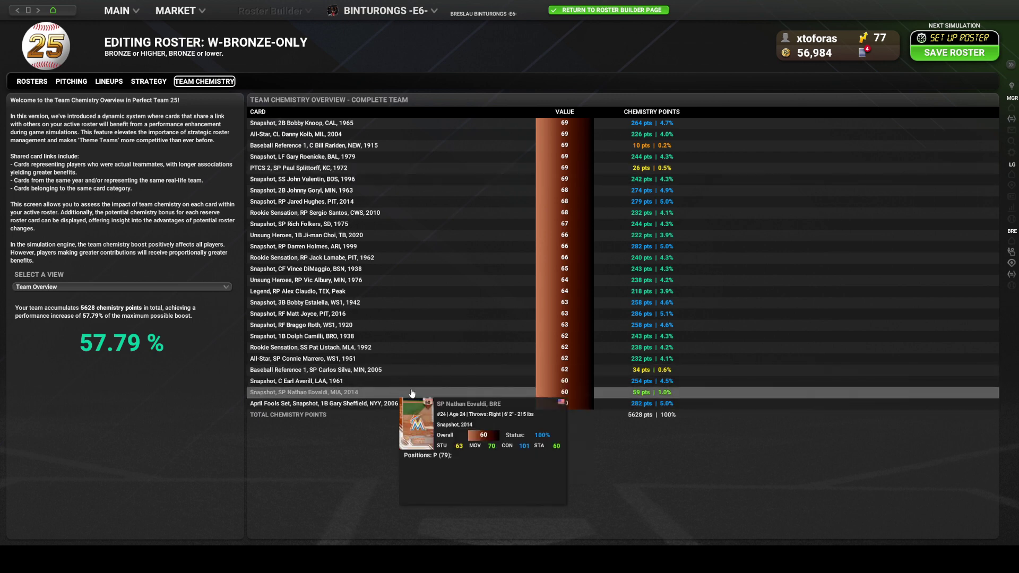
mouse_move(413, 385)
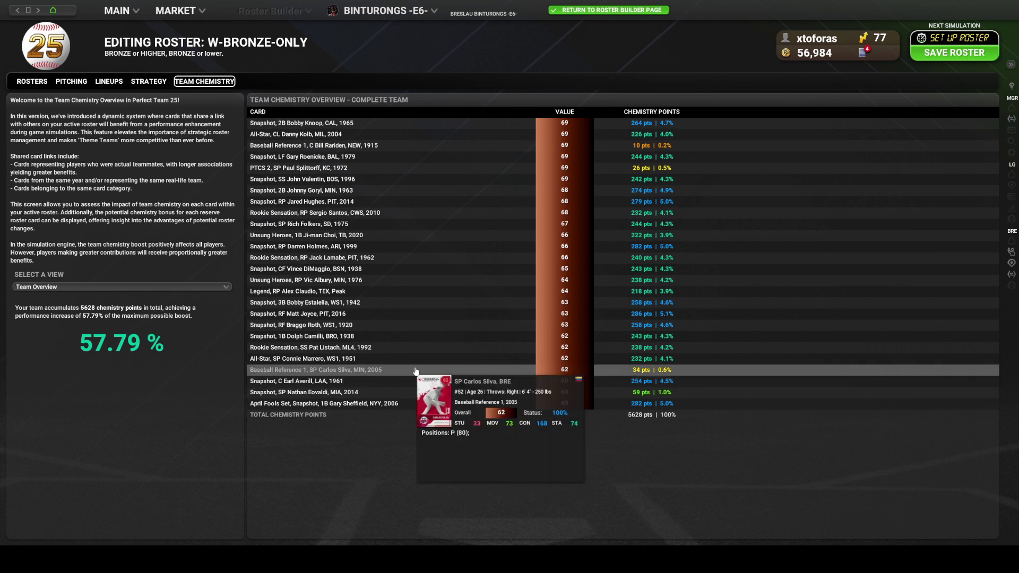
Open the third-base listings in the regular Card Shop and save the W-Bronze-Only roster
mouse_move(166, 19)
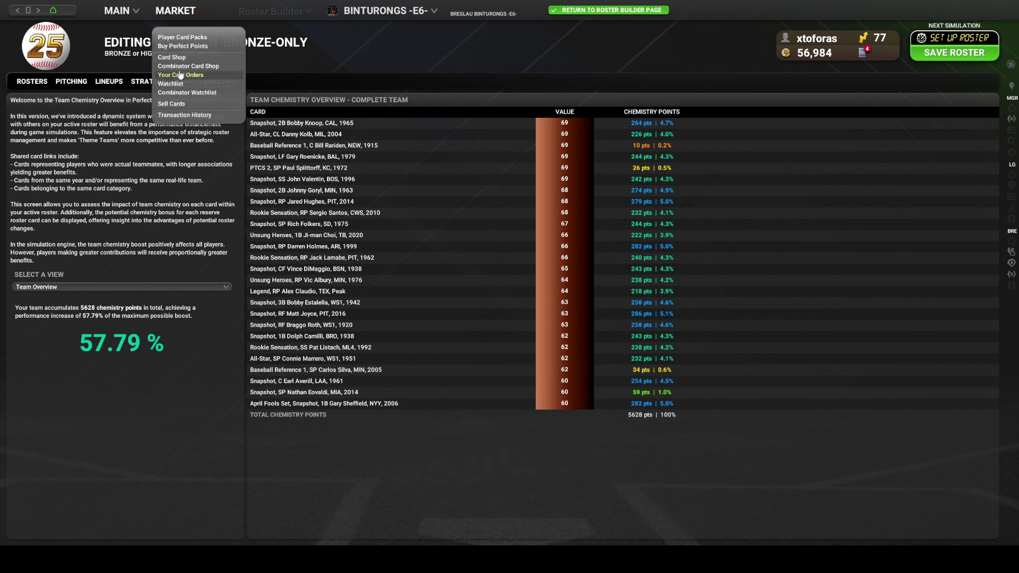
click(187, 59)
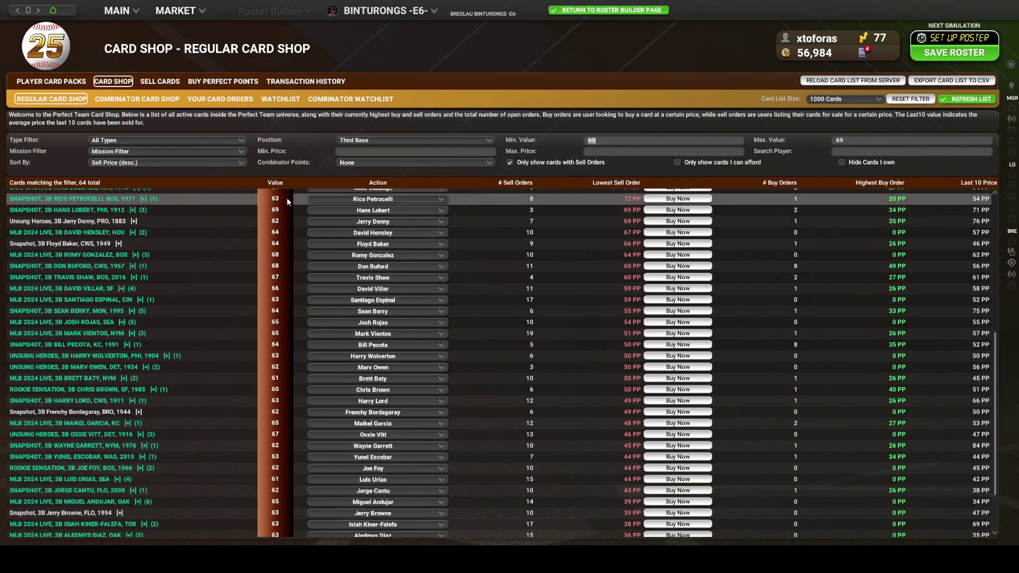
click(873, 139)
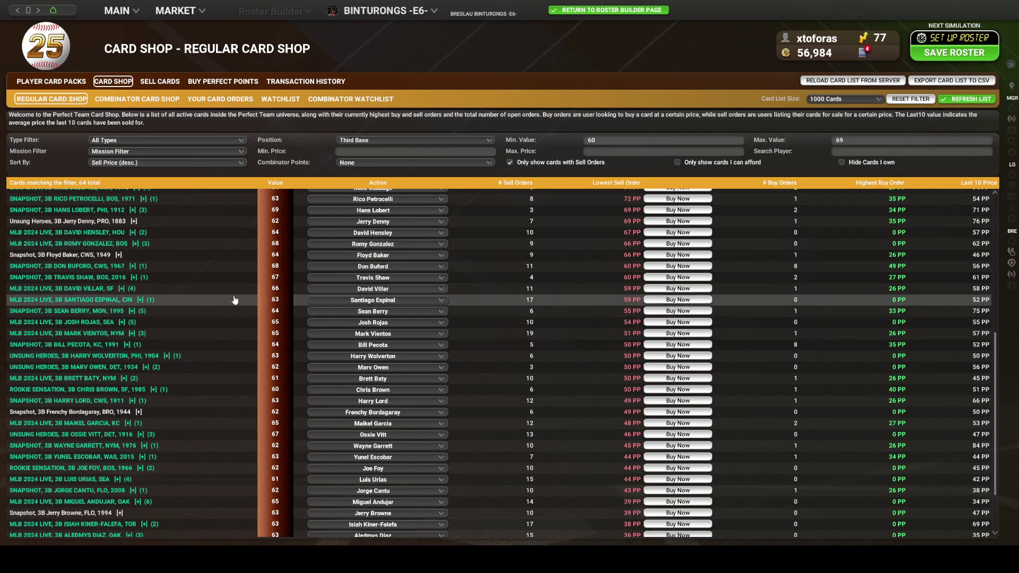
click(960, 53)
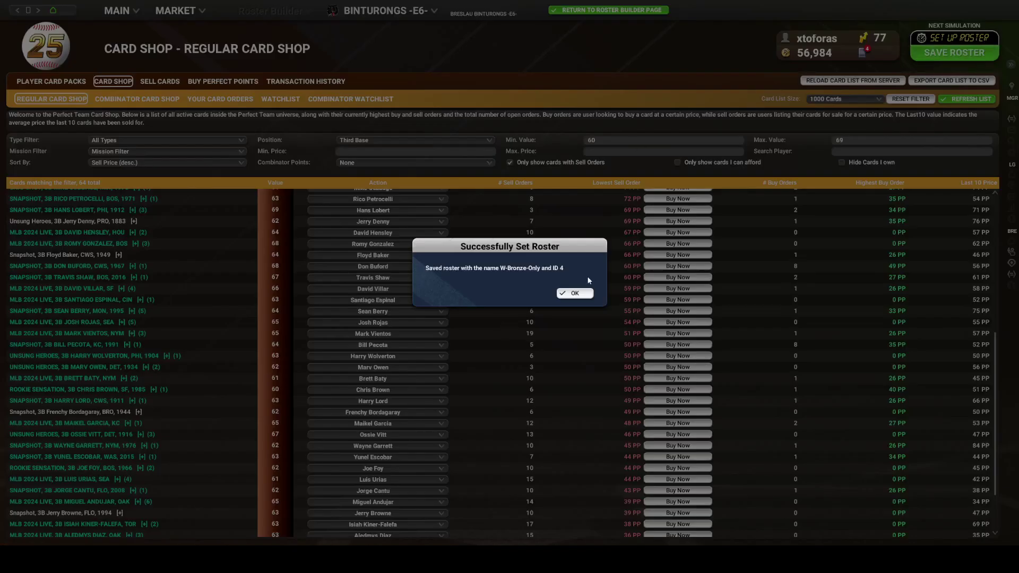
click(568, 292)
scroll(181, 308, up, 5)
scroll(191, 317, up, 7)
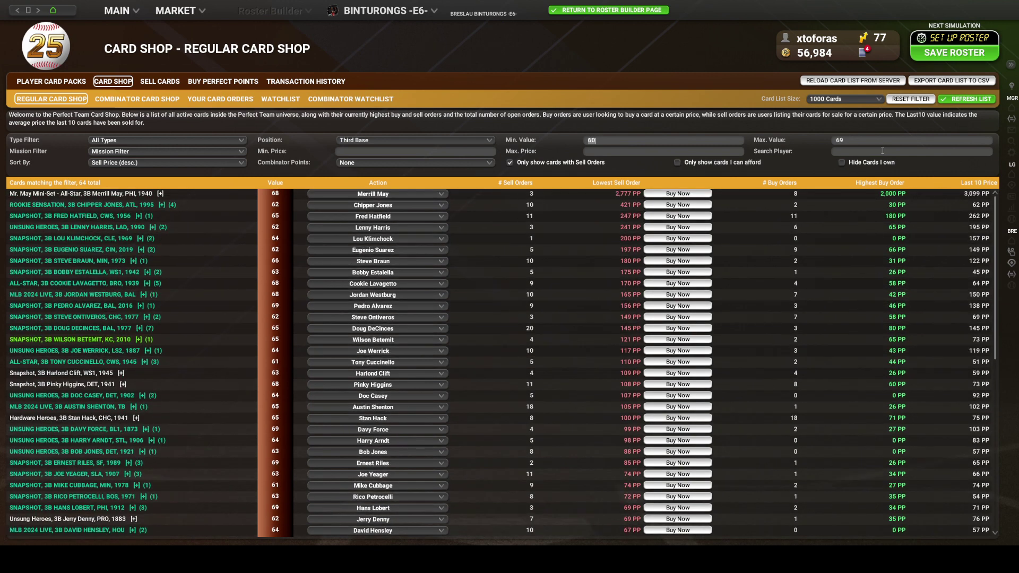
Search the regular Card Shop for "blomb" across all players, including cards without sell orders, and examine Ron Blomberg's card
click(873, 148)
text(blomb)
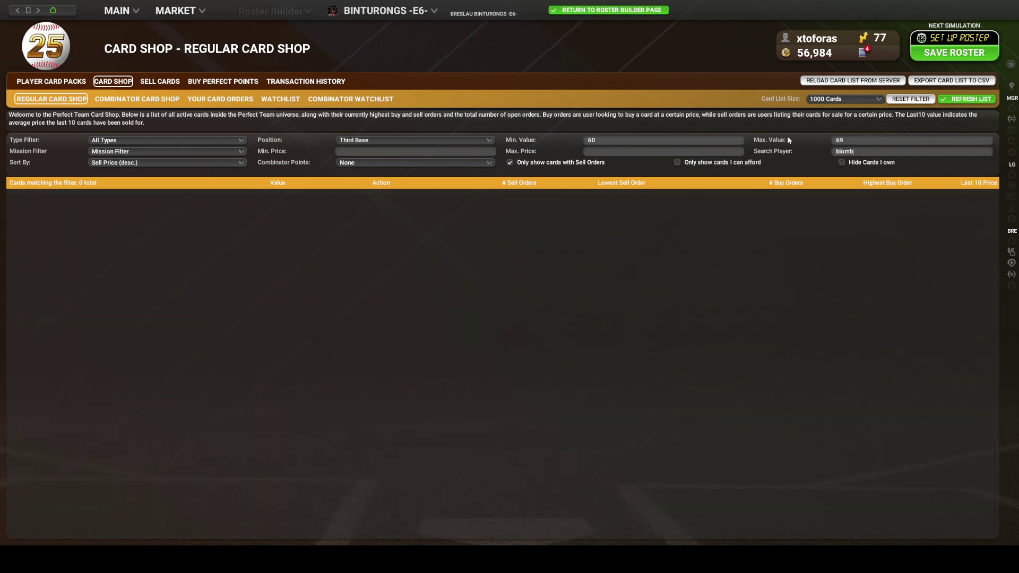
click(516, 162)
click(432, 142)
click(396, 157)
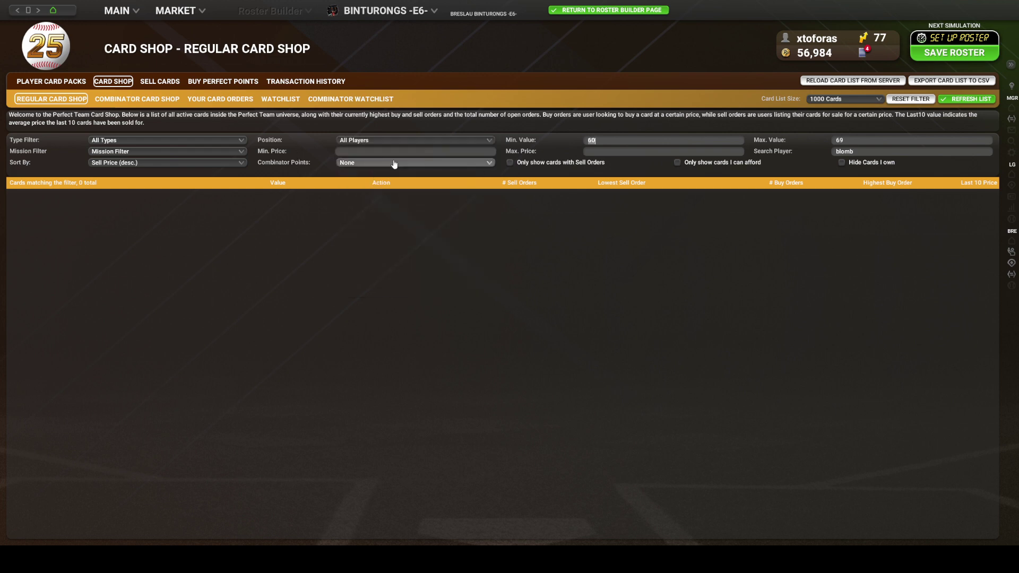
click(157, 194)
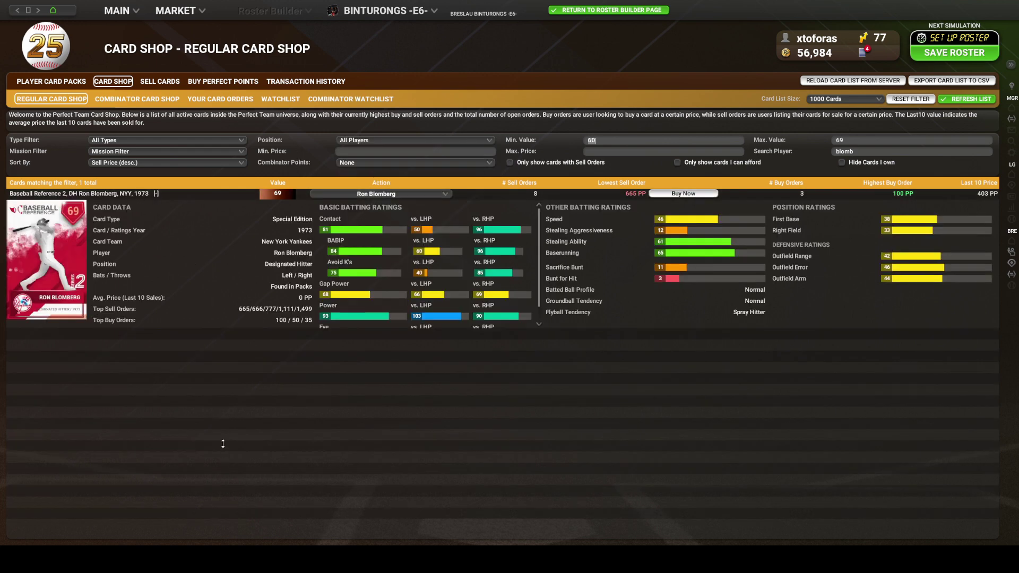
scroll(524, 278, down, 1)
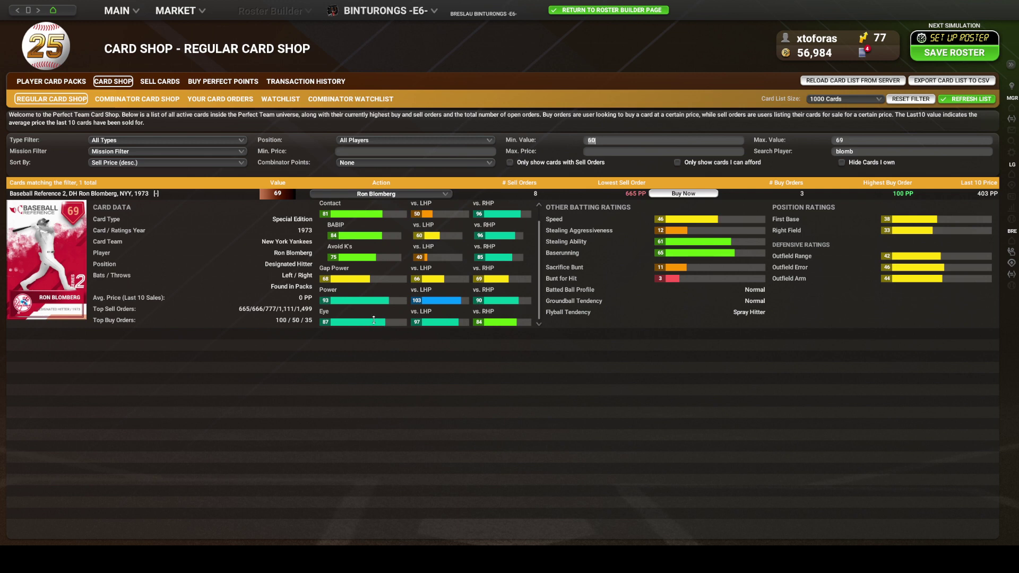
Compare Ron Blomberg's listings in the combinator and regular card shops, and review his batting ratings
click(124, 101)
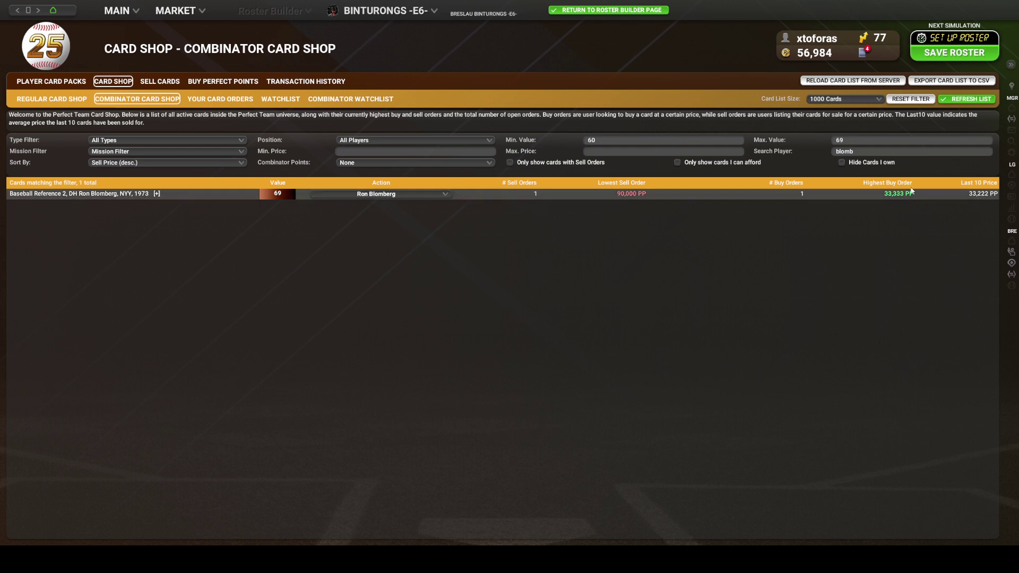
click(53, 100)
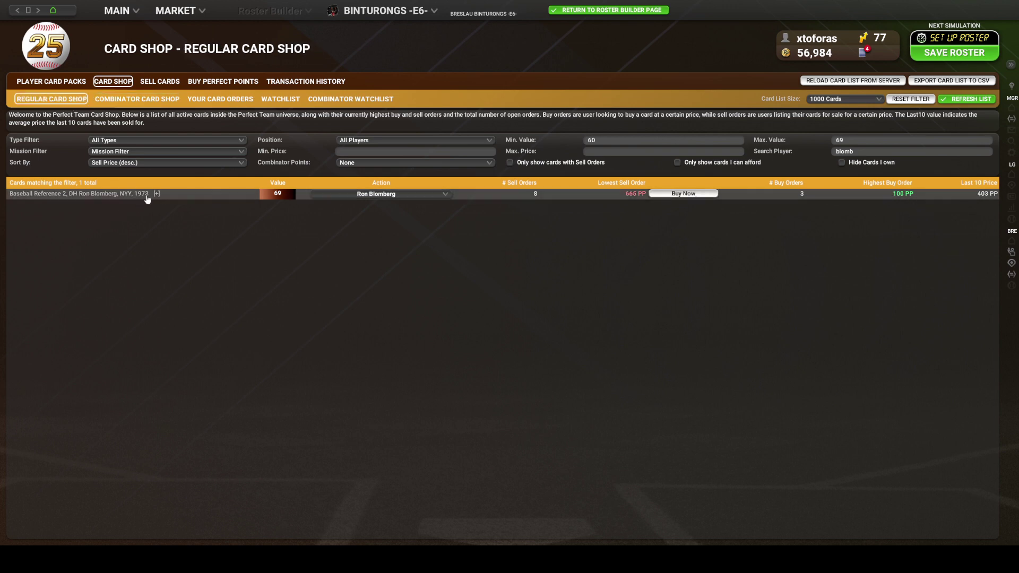
click(148, 194)
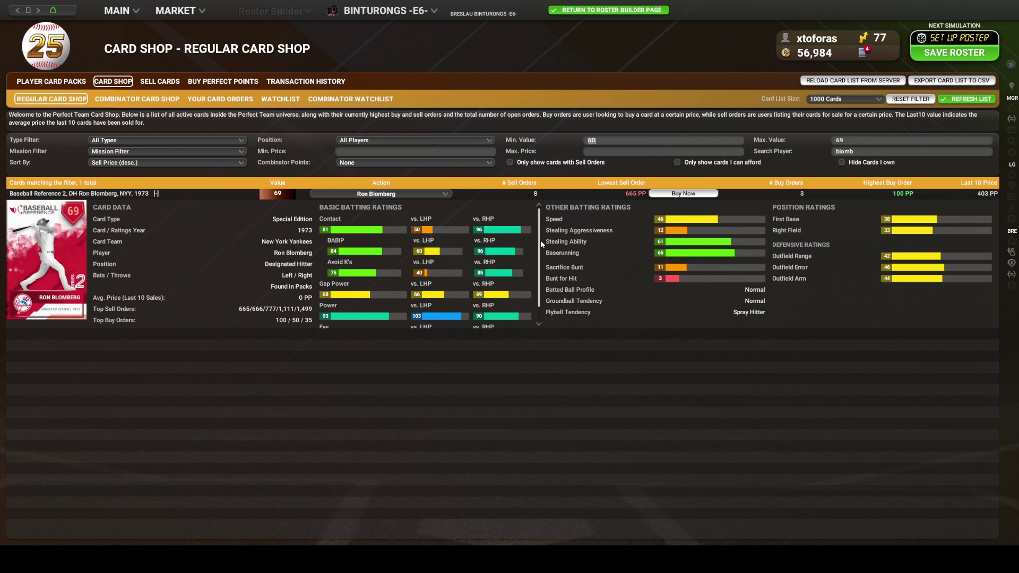
scroll(536, 305, down, 1)
scroll(537, 303, up, 1)
scroll(530, 218, down, 1)
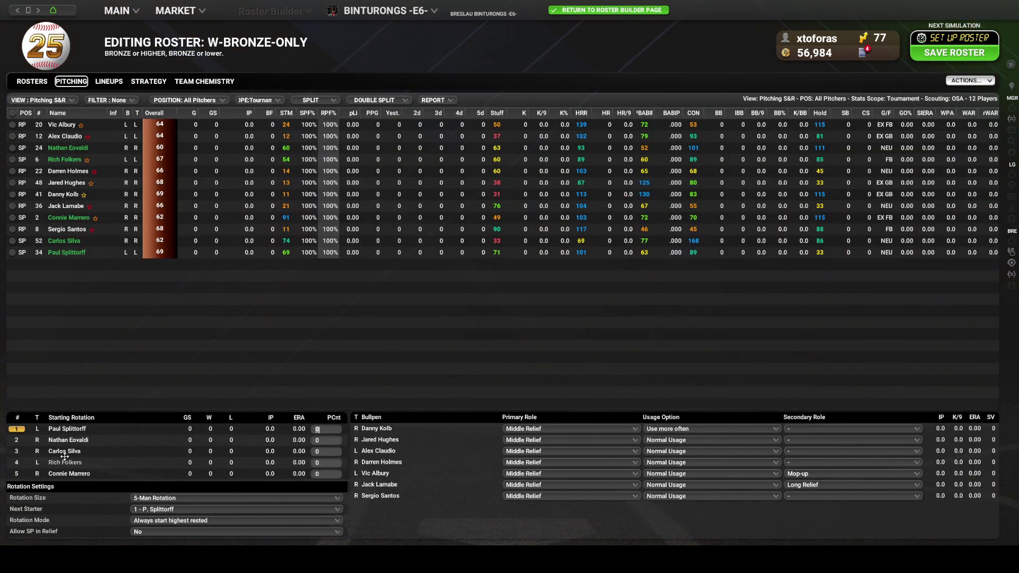
Move Carlos Silva and Bill Rariden to the reserve roster after reviewing Silva's card, and check the team chemistry overview
click(64, 452)
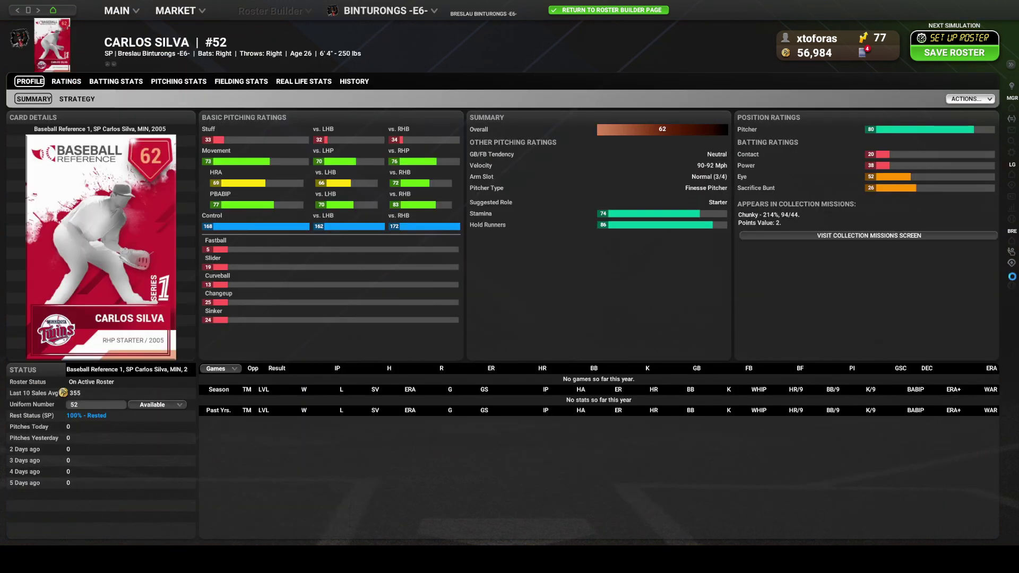
click(1013, 277)
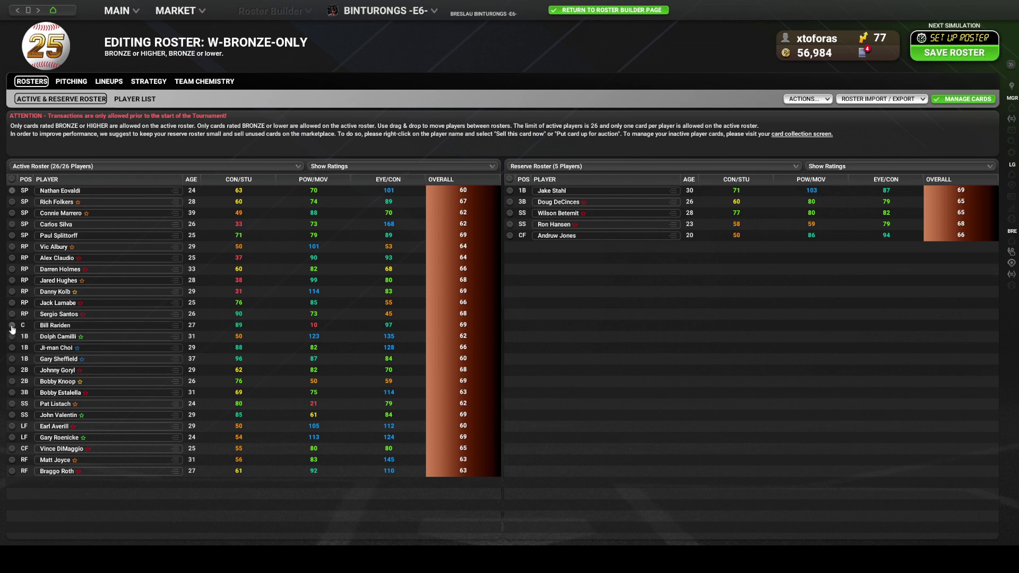
click(63, 224)
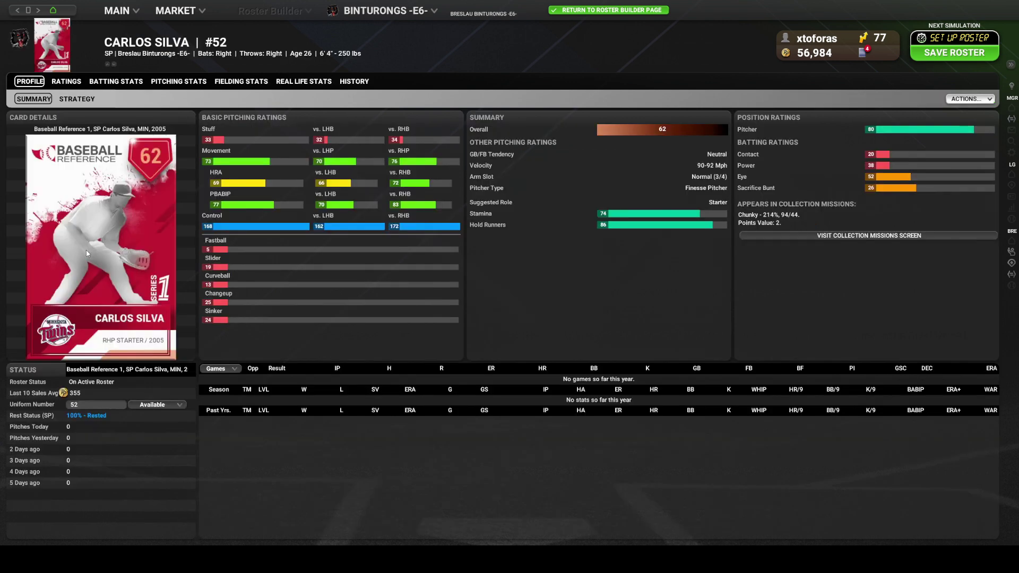
key(alt+Left)
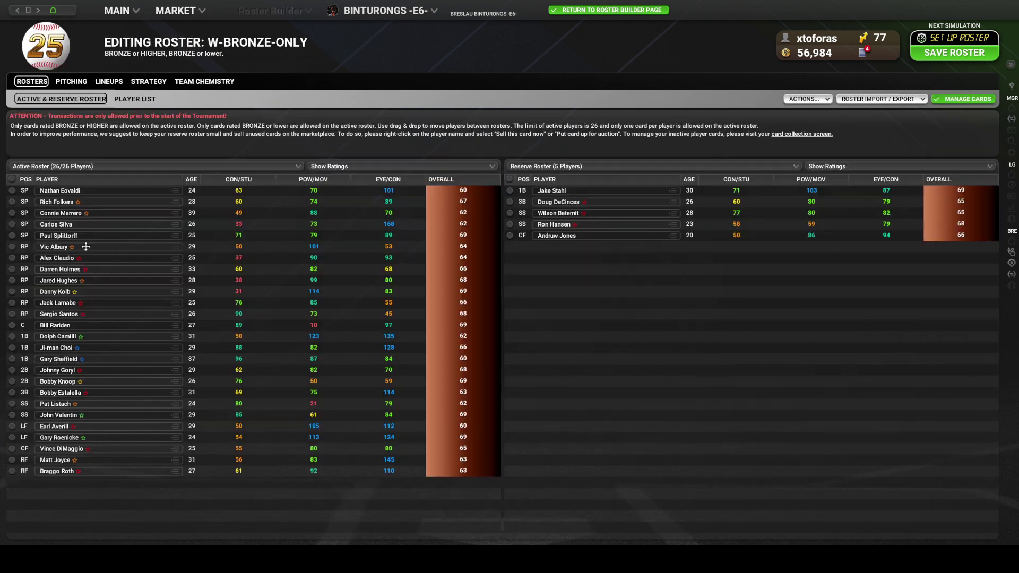
click(12, 325)
drag(48, 225, 639, 298)
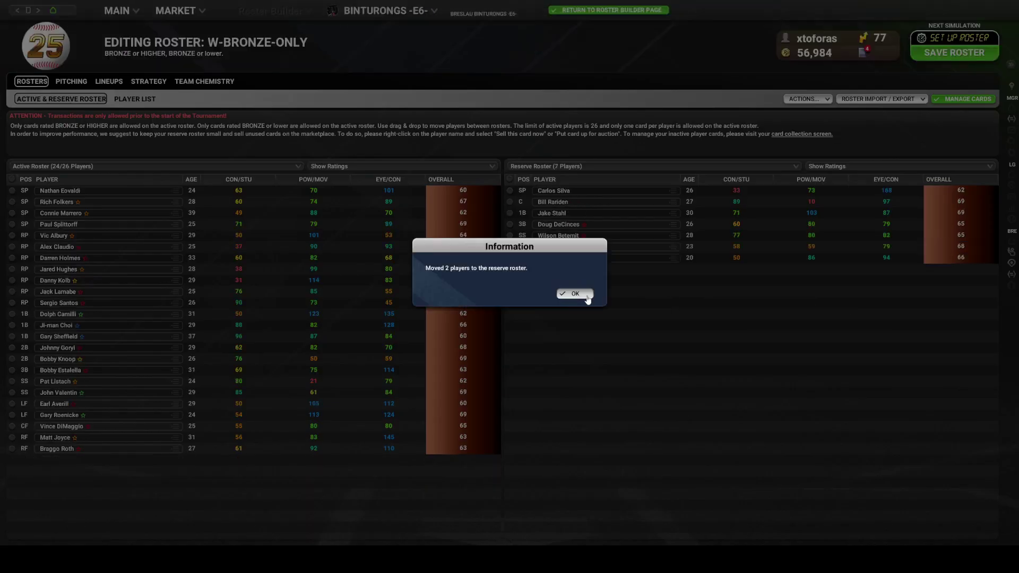
click(584, 294)
click(200, 81)
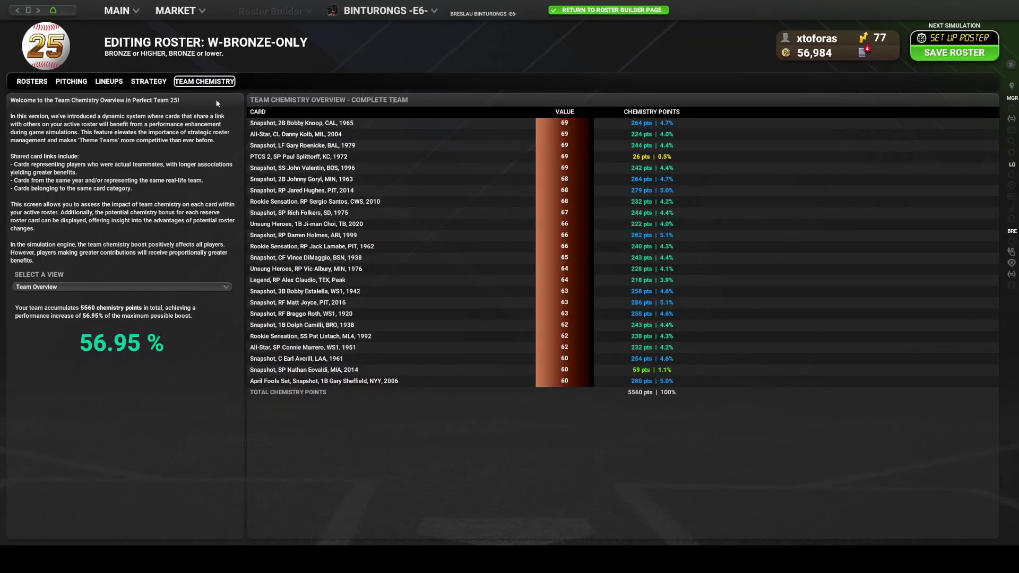
Activate Mike Sandlock from the catchers in the card collection, and recheck the team chemistry overview
click(32, 81)
click(966, 98)
click(236, 101)
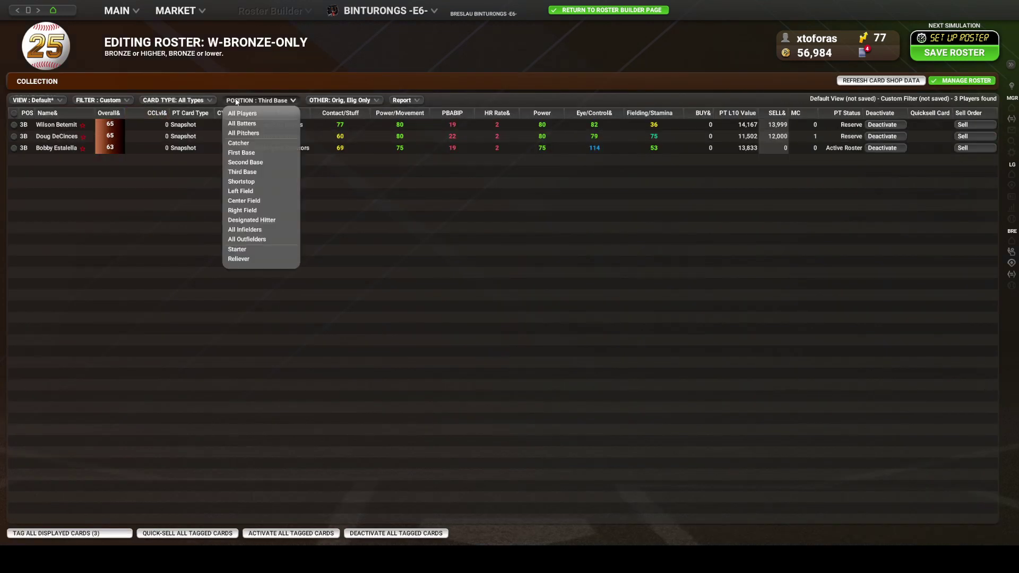
click(231, 143)
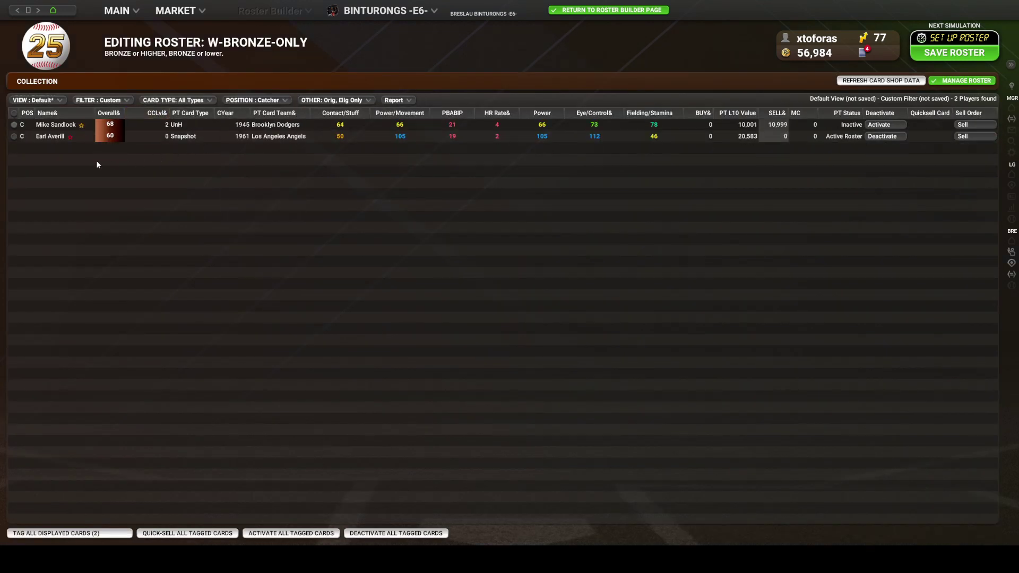
click(883, 126)
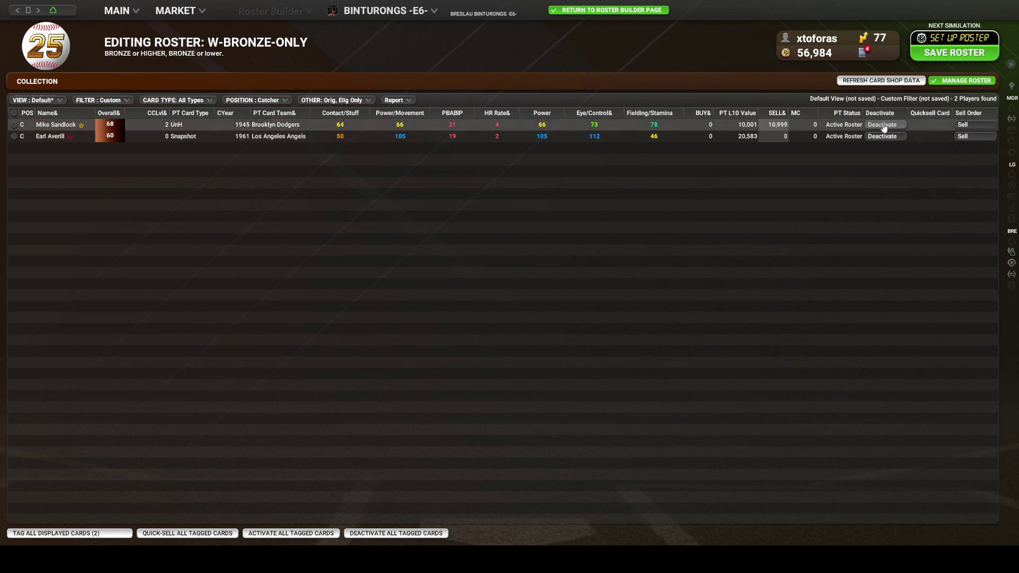
click(1012, 278)
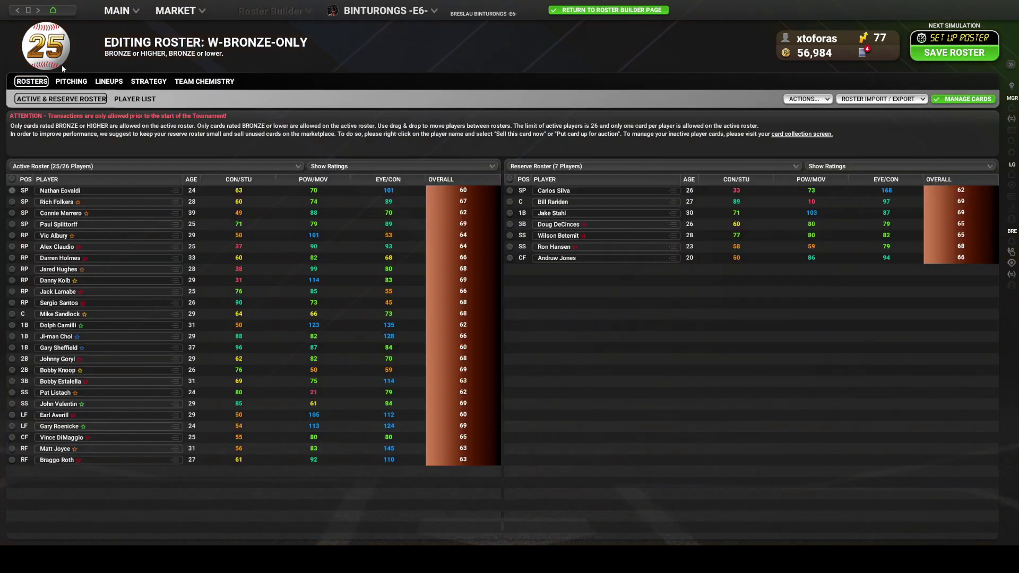
click(204, 81)
click(353, 382)
List all pitchers in the card collection and examine the Tony Freitas, Alex Claudio, Rich Folkers and Brent Gaff cards
click(963, 99)
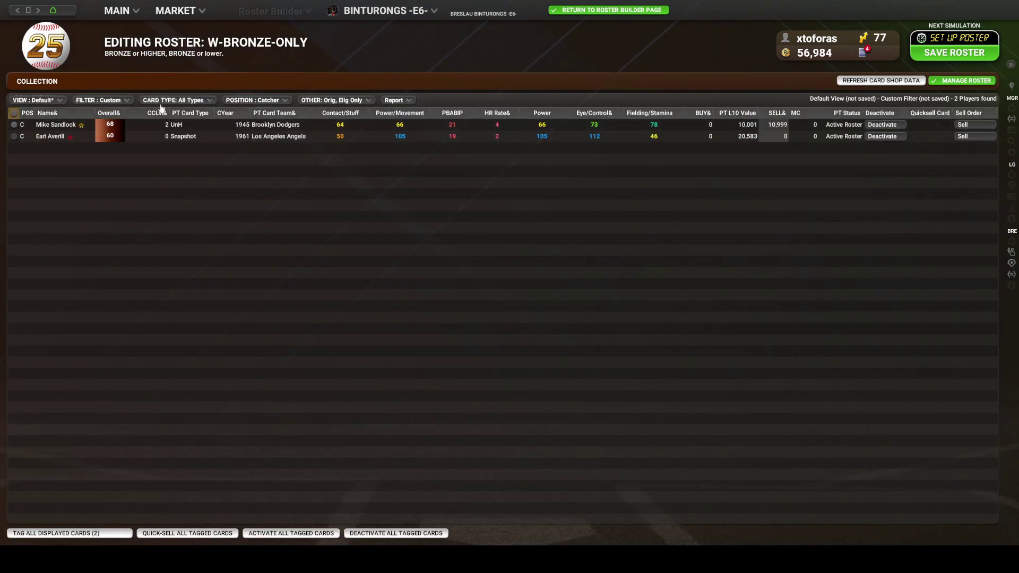
click(250, 101)
click(234, 143)
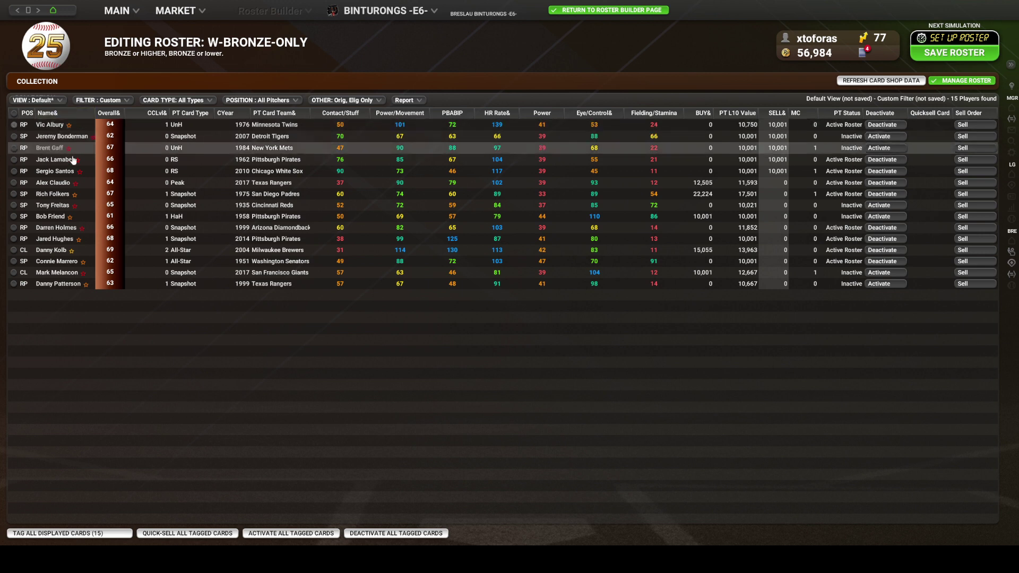
double_click(61, 205)
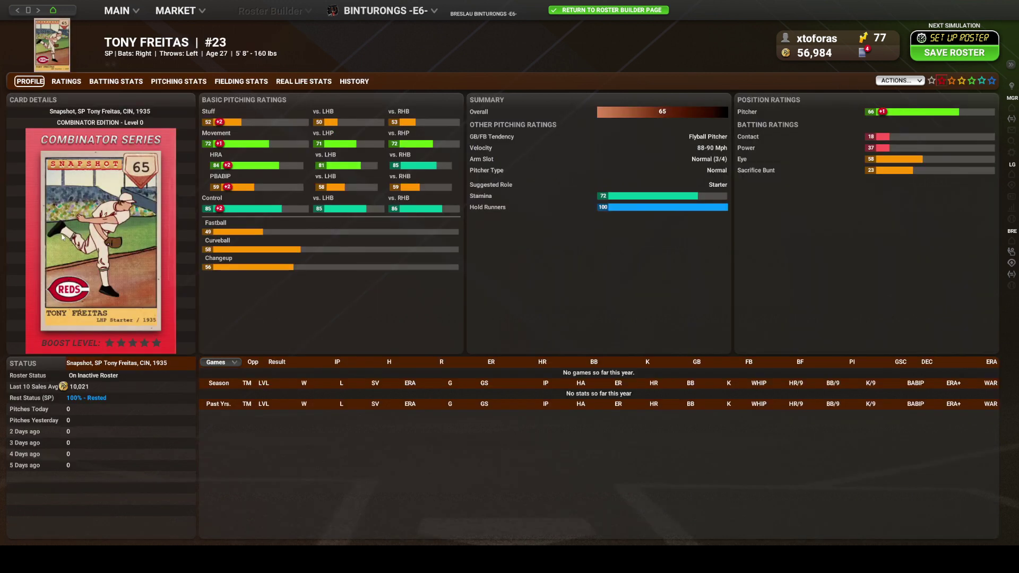
key(alt+Left)
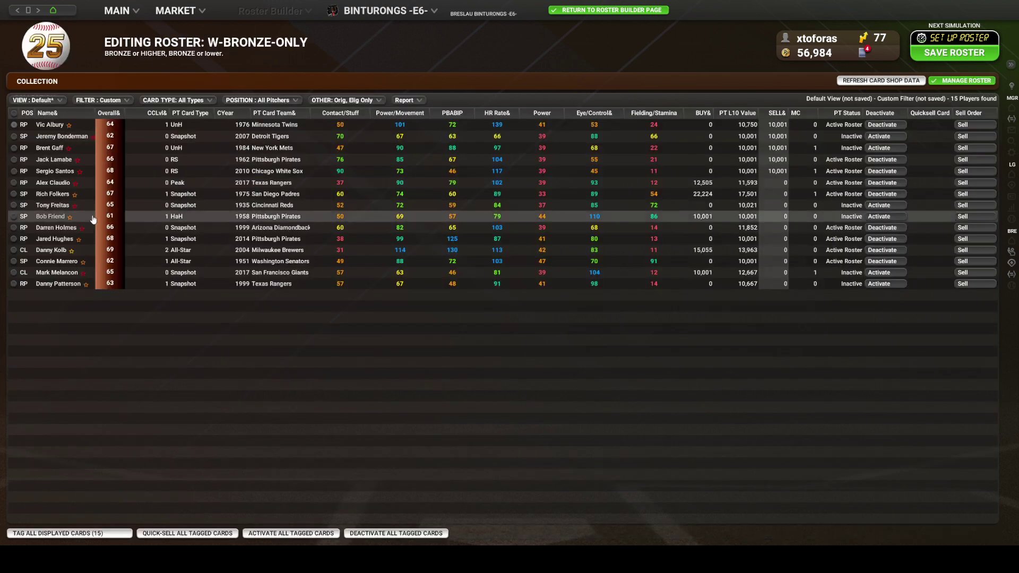
double_click(60, 184)
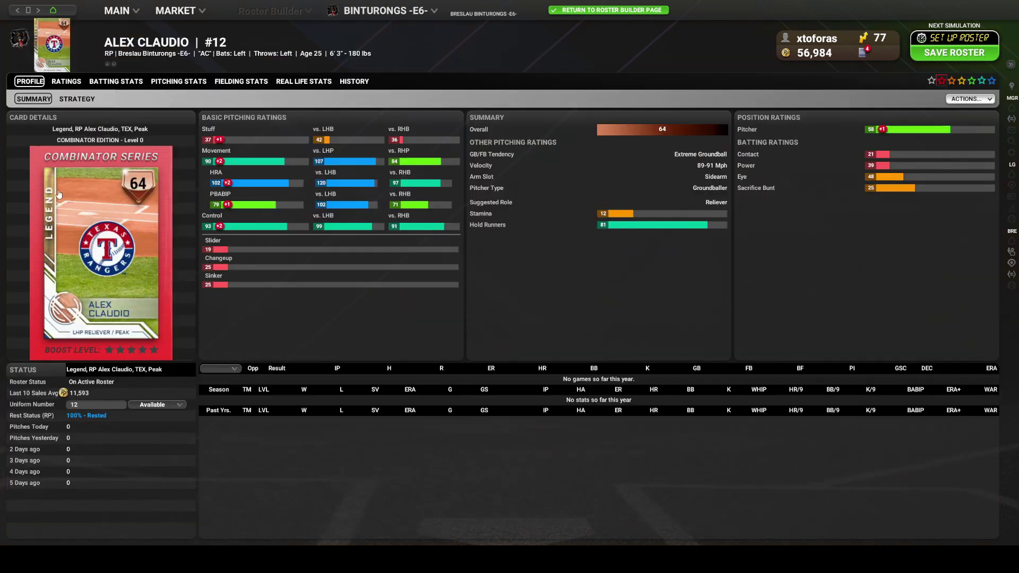
key(alt+Left)
double_click(79, 197)
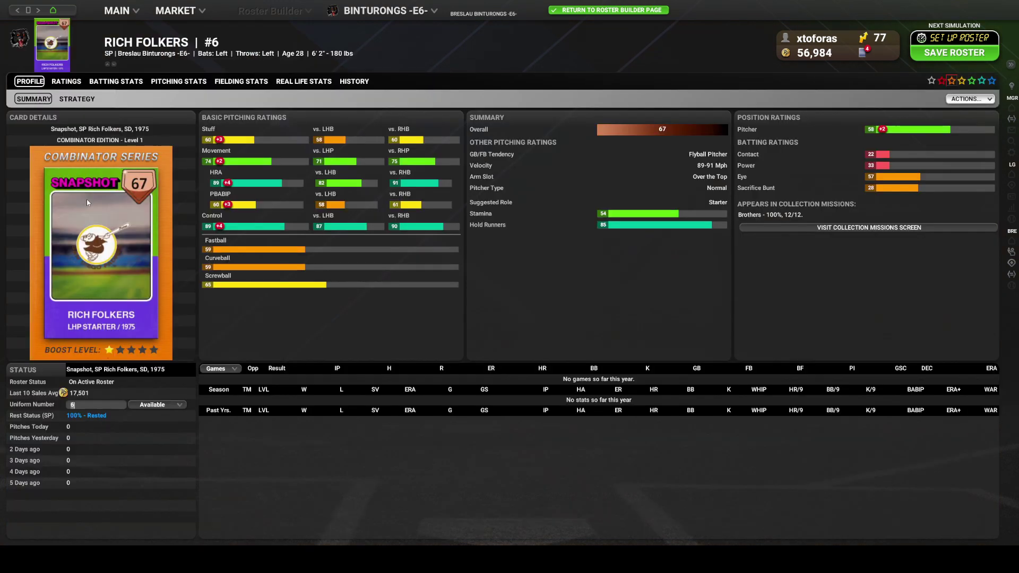
key(alt+Left)
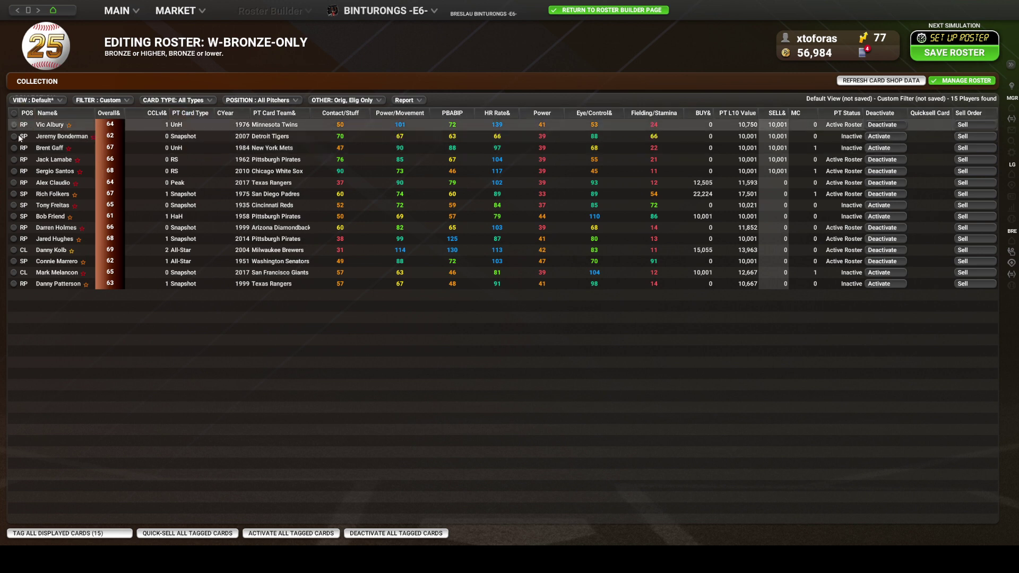
click(51, 148)
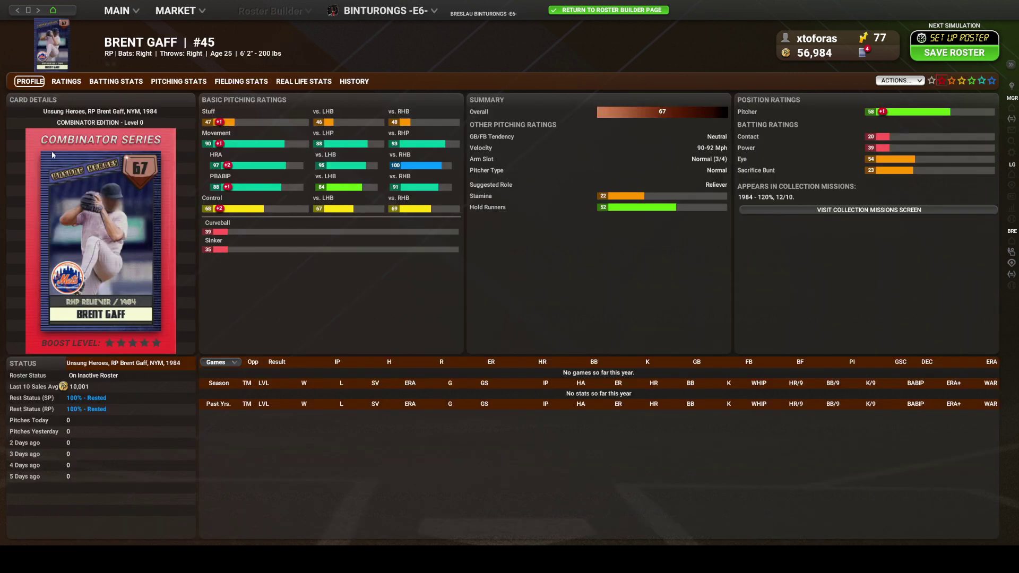
key(BackSpace)
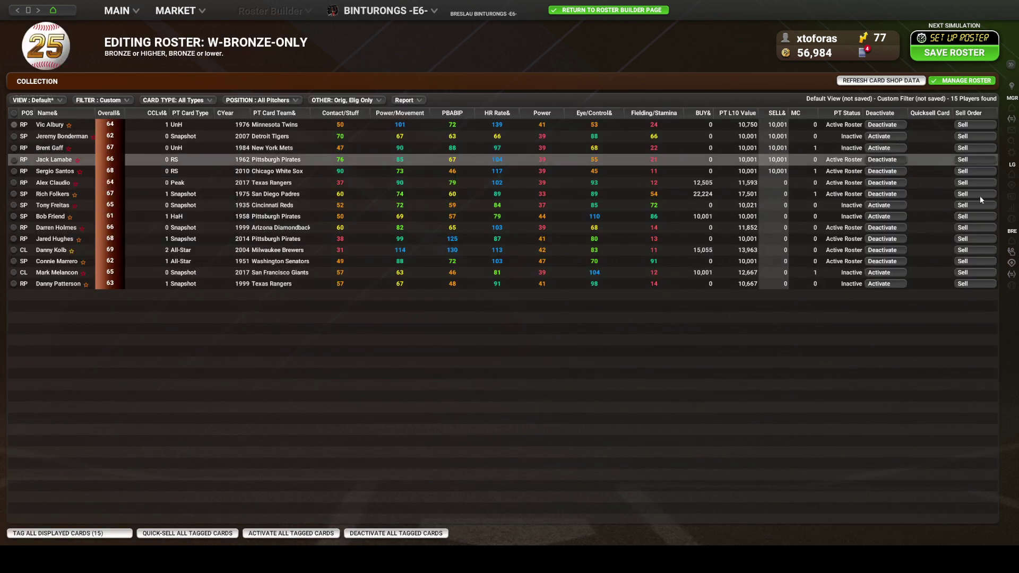
Activate the Brent Gaff and Tony Freitas cards from the pitchers in the collection, and return to the roster
click(893, 148)
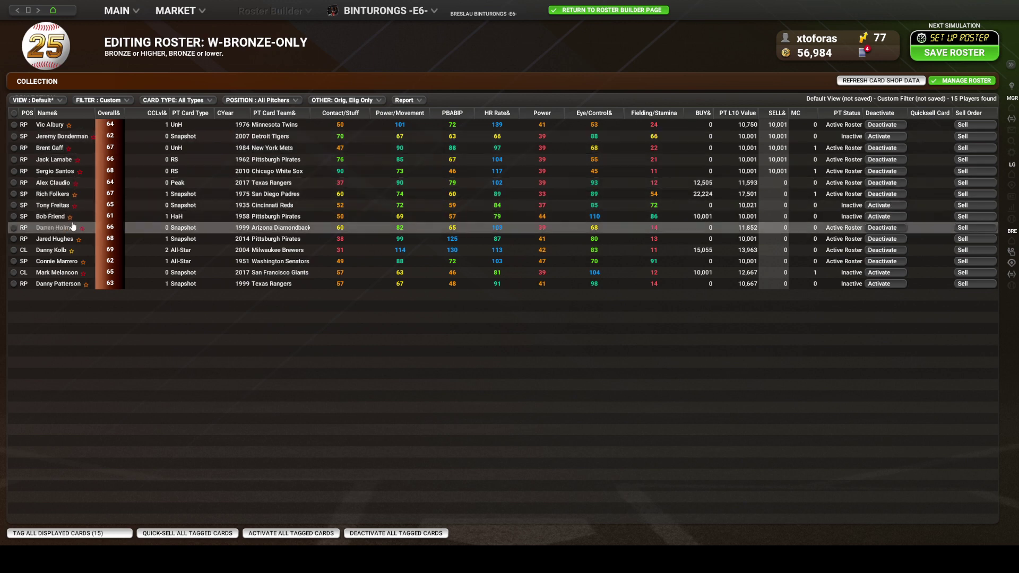
click(882, 206)
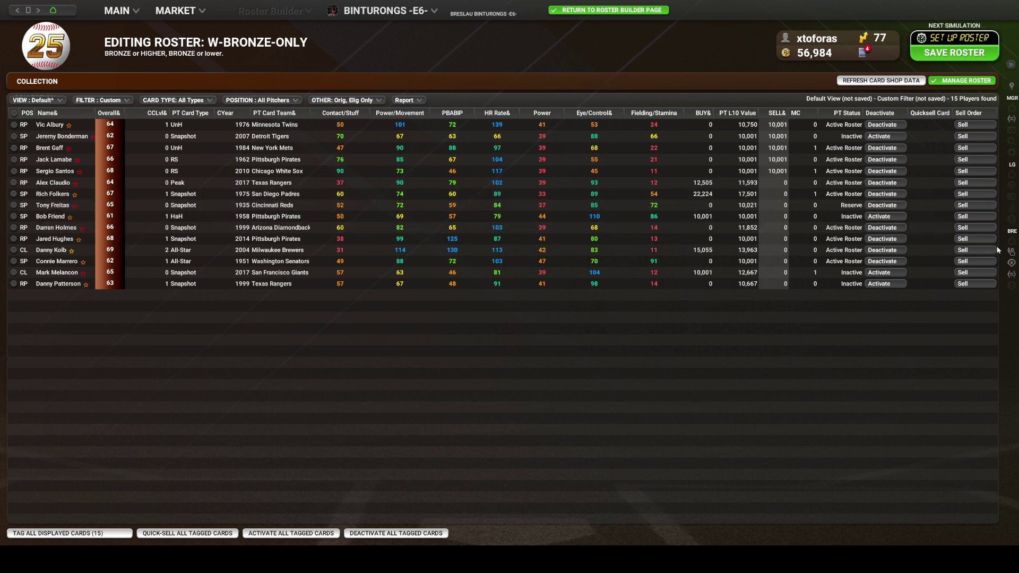
click(1008, 273)
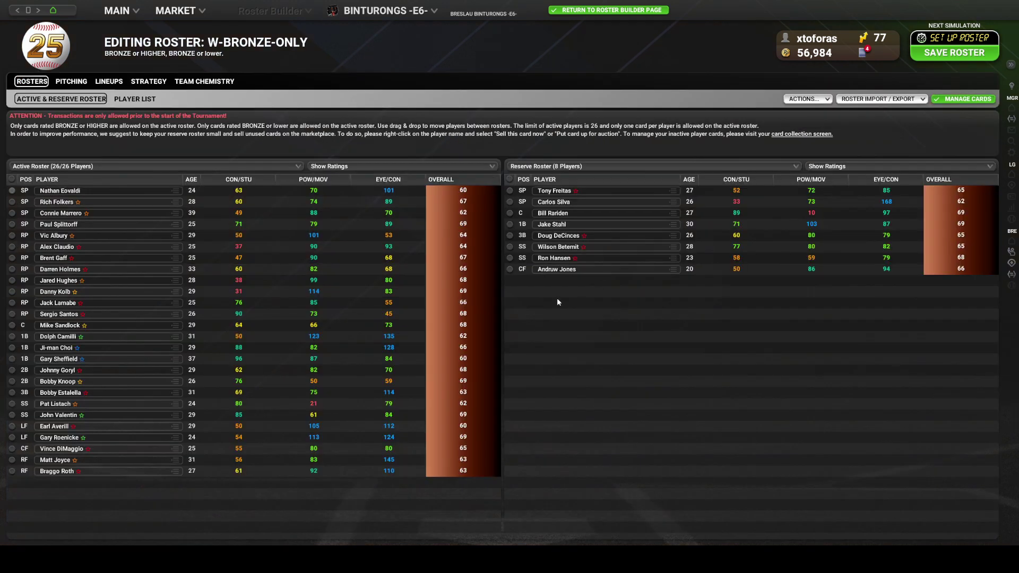
Replace Sergio Santos with Tony Freitas on the active roster after reviewing the Santos and Jack Lamabe cards, and check the team chemistry
click(62, 314)
key(BackSpace)
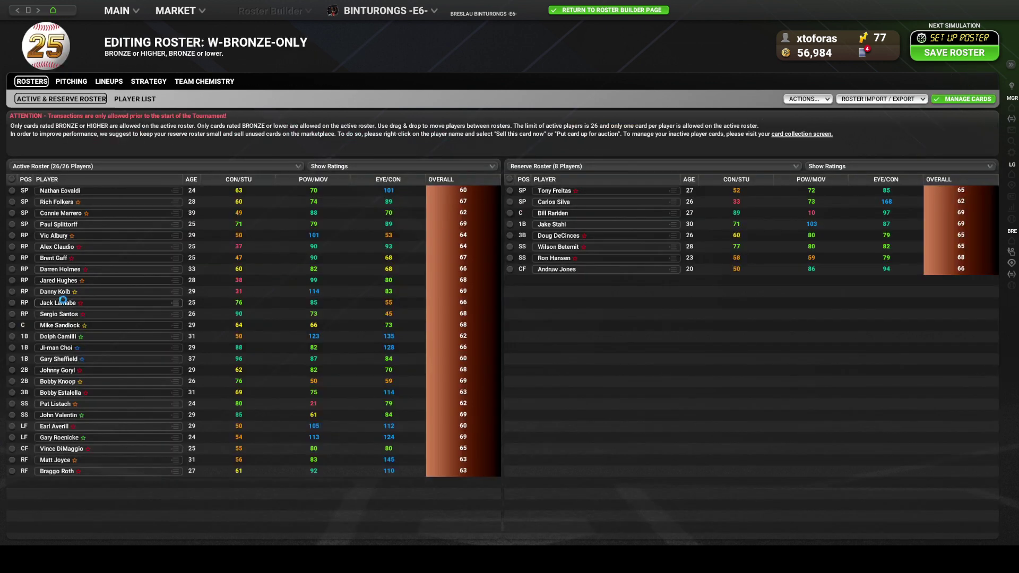
click(62, 302)
key(BackSpace)
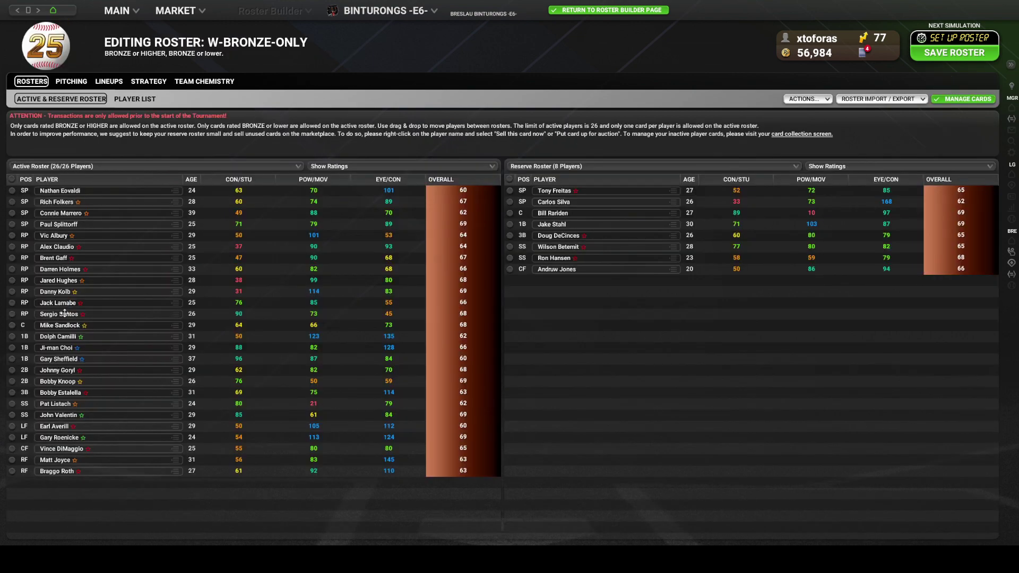
click(63, 314)
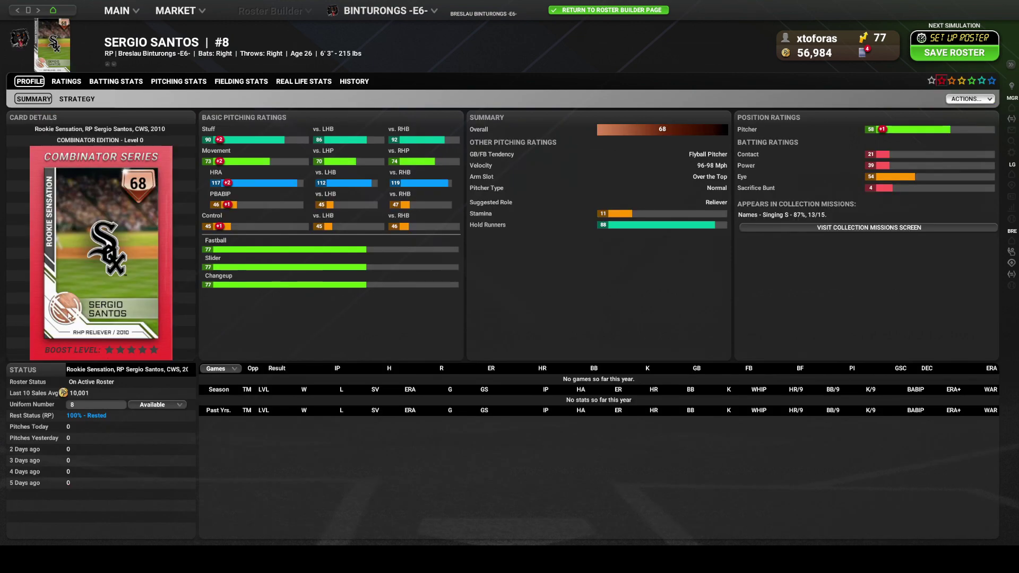
key(BackSpace)
drag(62, 316, 690, 334)
click(527, 293)
drag(550, 197, 249, 234)
click(204, 81)
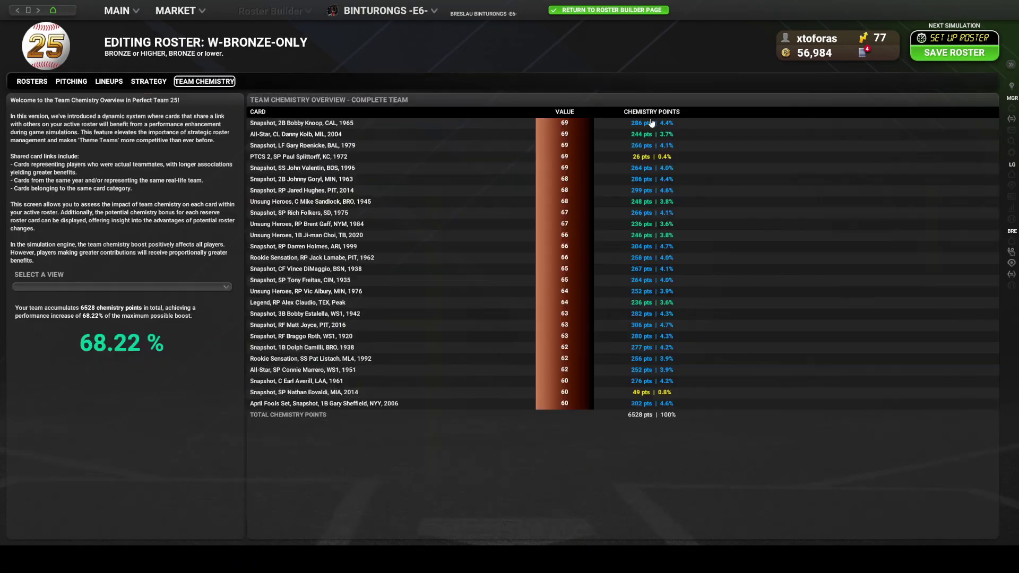
Open the pitching setup and move Tony Freitas from the bullpen into the starting rotation
click(1011, 254)
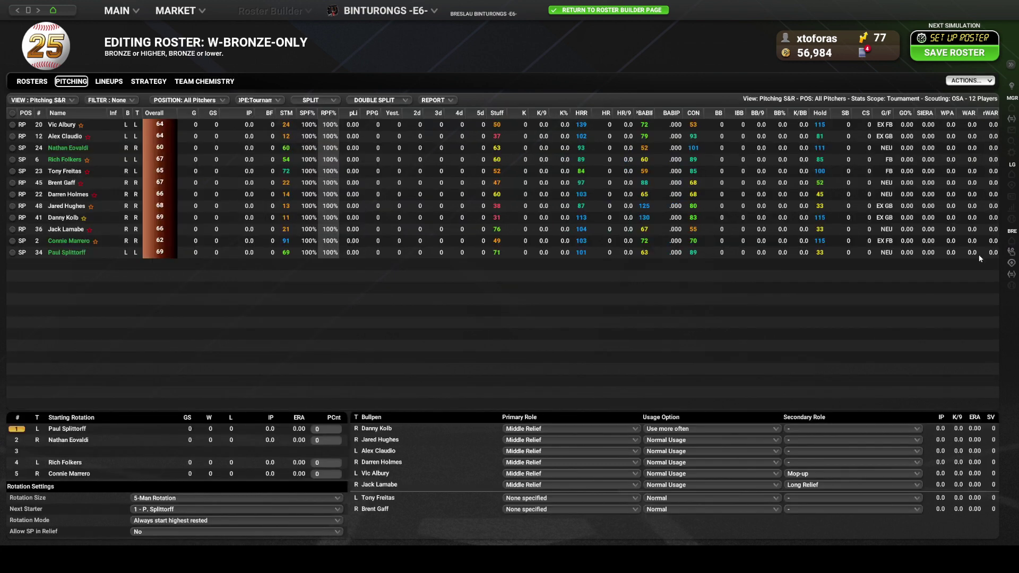
mouse_move(372, 502)
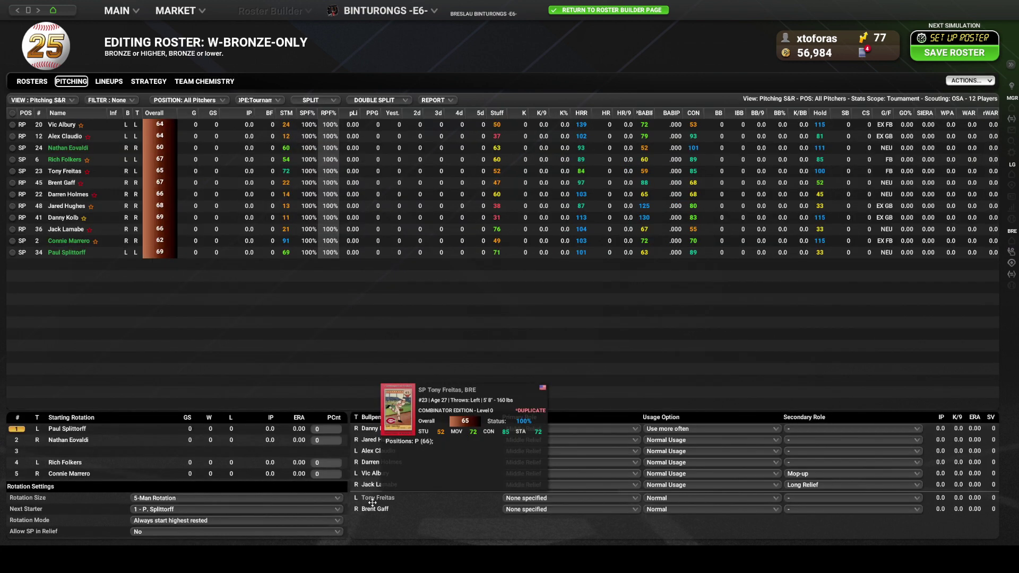
drag(372, 502, 65, 463)
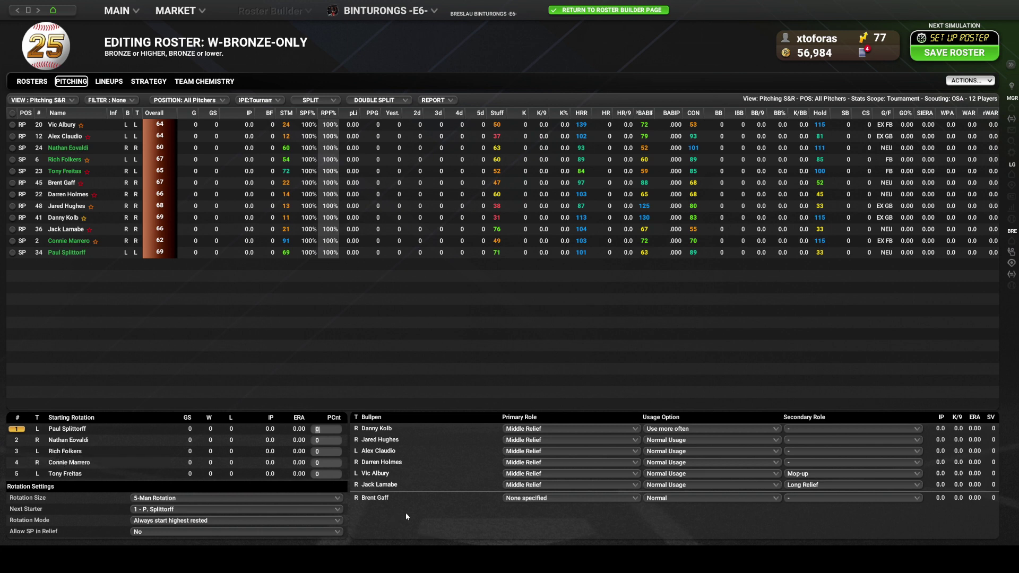
Give Brent Gaff the primary role Middle Relief and secondary role Long Relief after reviewing his card, and save the roster
click(547, 498)
click(552, 453)
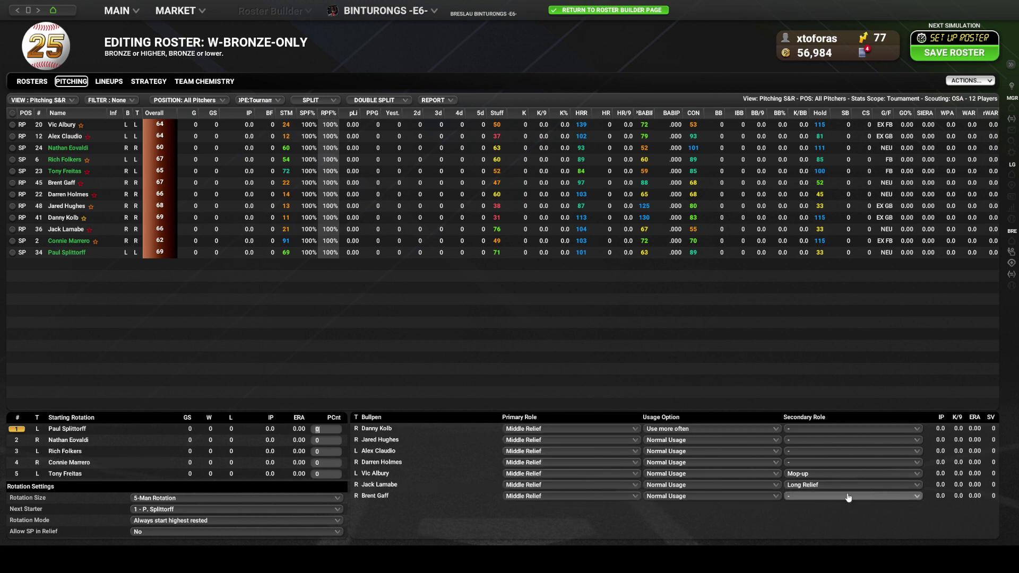
double_click(371, 497)
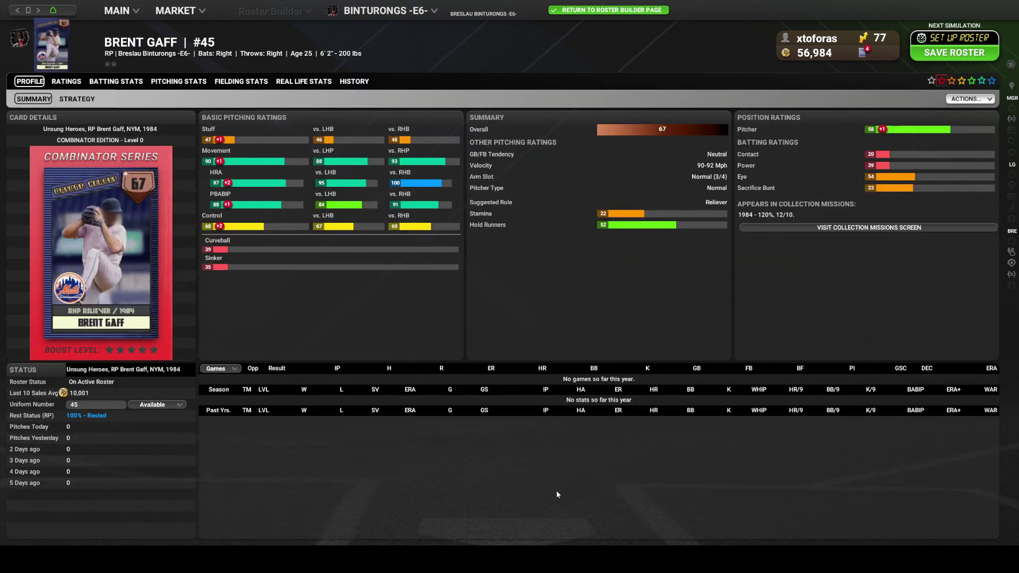
key(alt+Left)
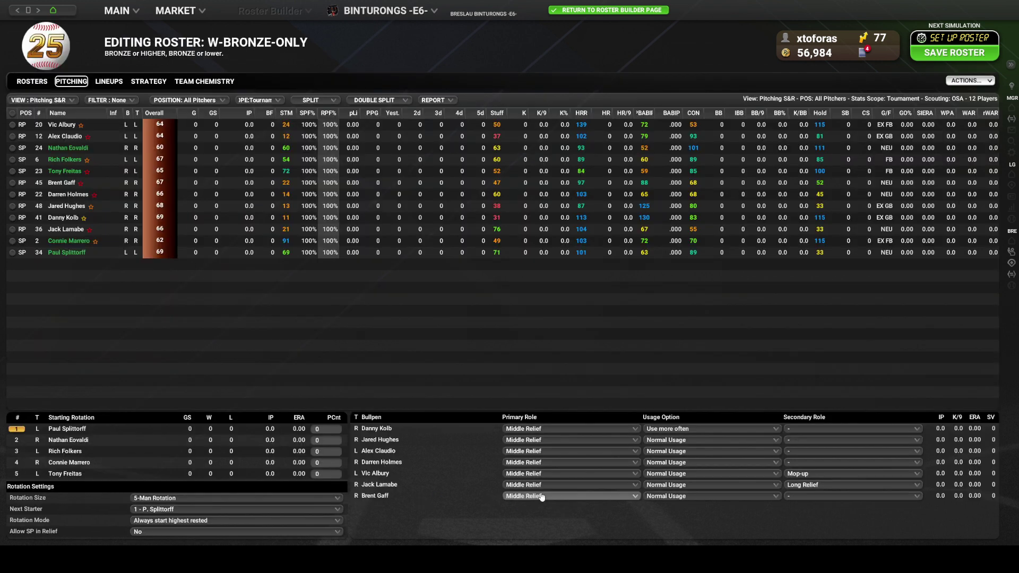
click(807, 496)
click(820, 422)
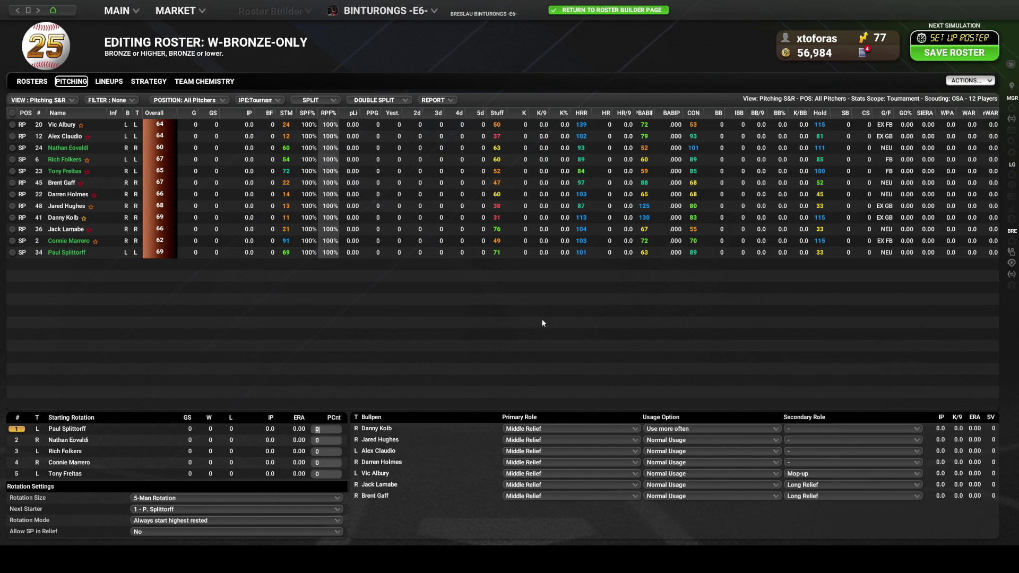
click(954, 53)
click(584, 294)
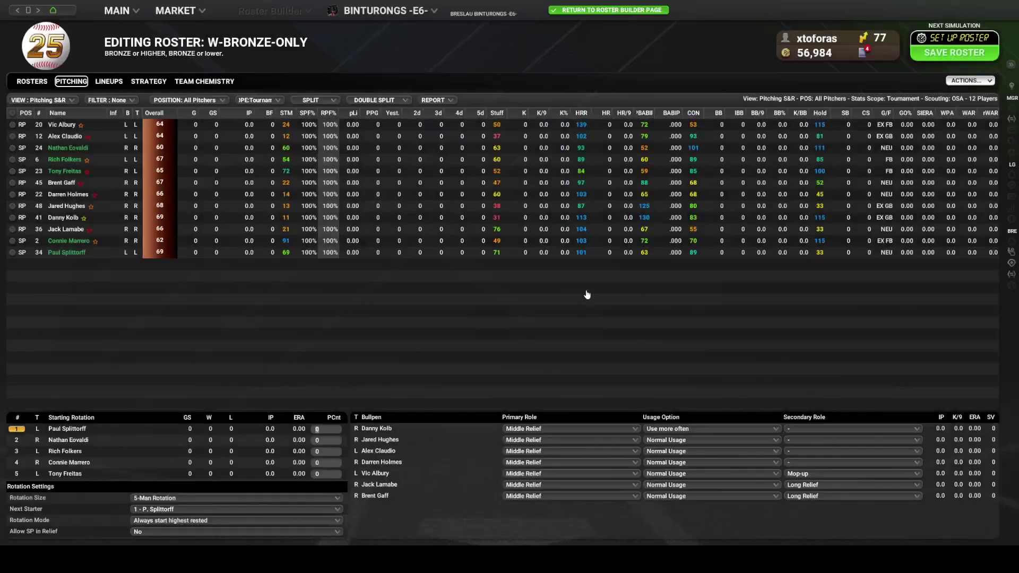
Go through the starters' individual strategy settings and make sure Aggressive Tiredness Hook is enabled up to Tony Freitas
right_click(65, 126)
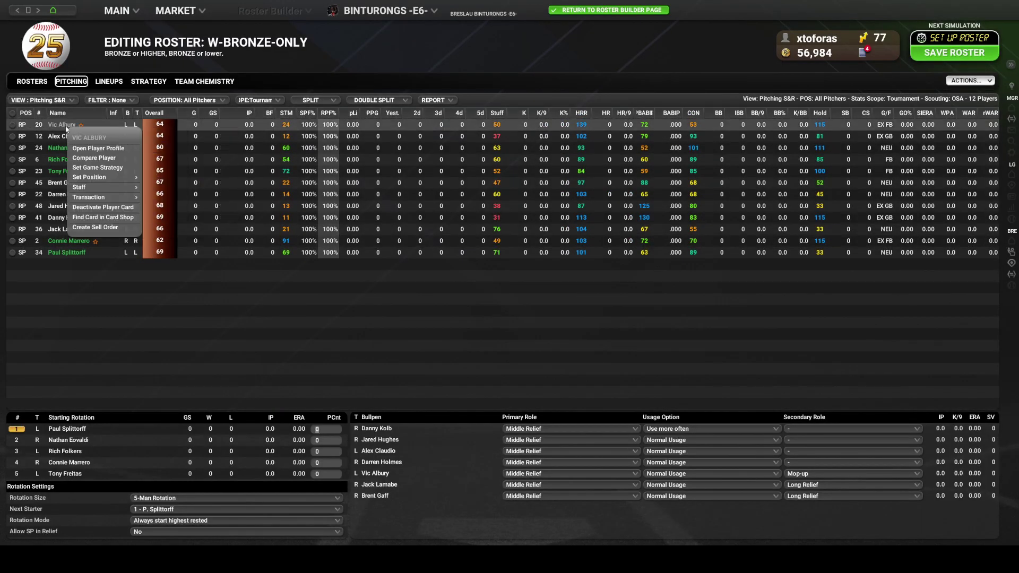
click(96, 168)
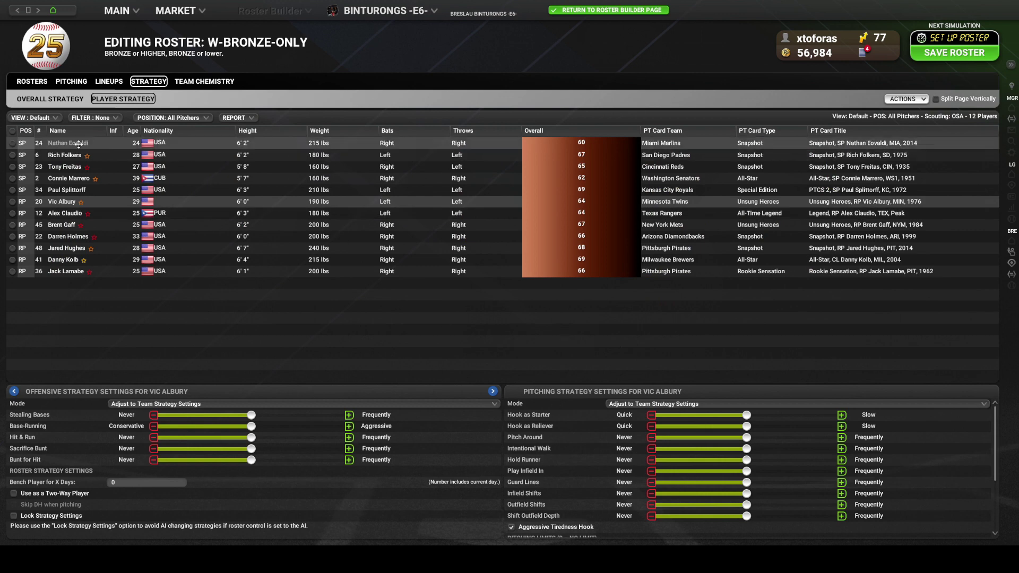
click(493, 391)
click(493, 391)
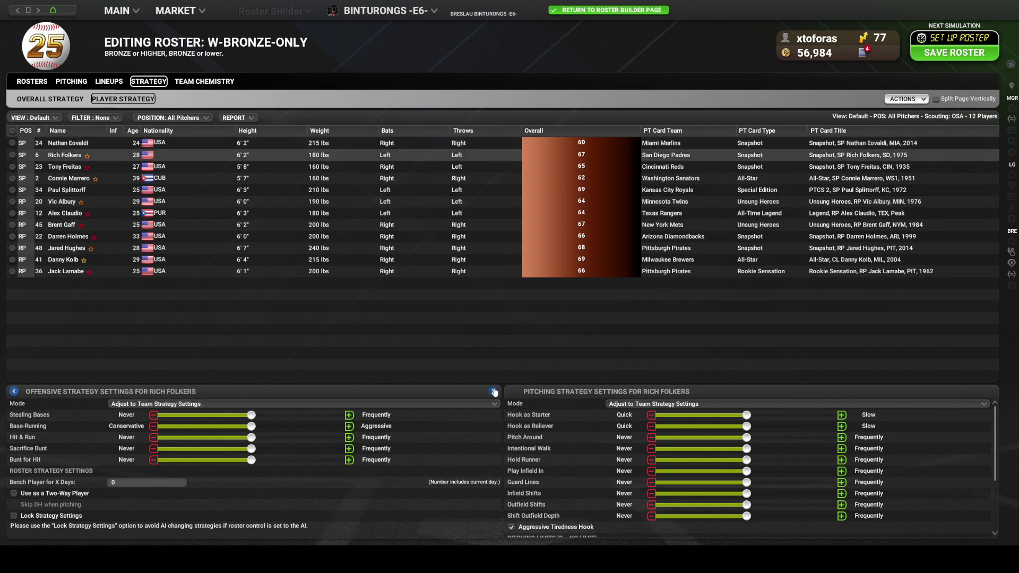
click(493, 391)
click(493, 392)
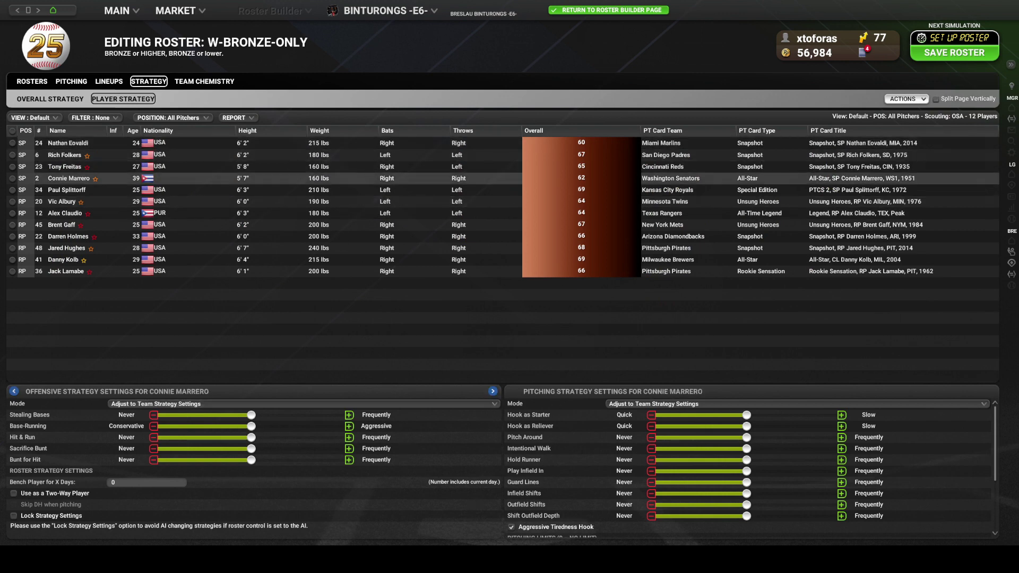
click(13, 391)
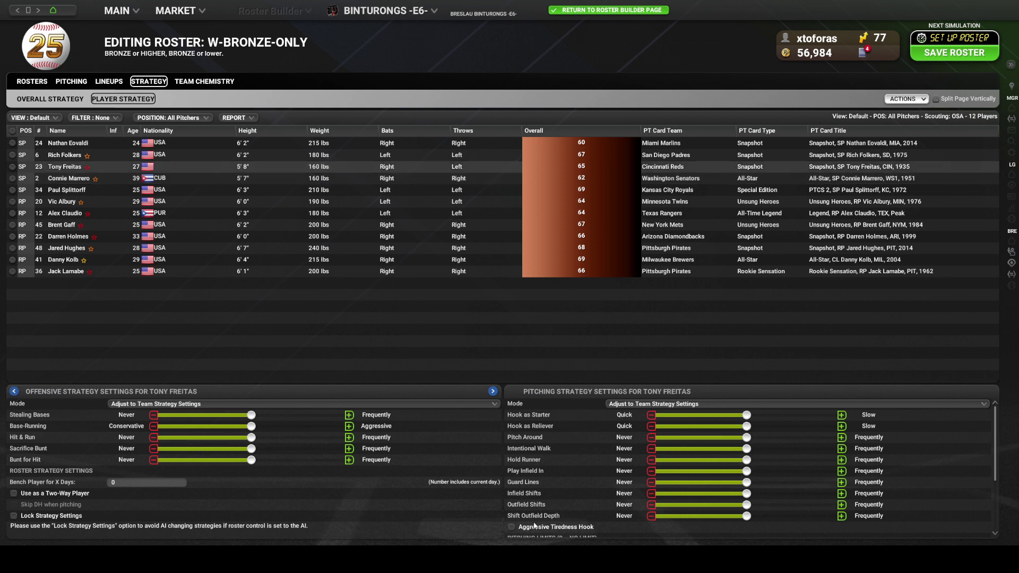
Make sure Aggressive Tiredness Hook is enabled for the remaining pitchers through Jack Lamabe, rechecking Brent Gaff
click(493, 393)
click(493, 393)
click(494, 392)
click(493, 393)
click(494, 393)
click(494, 393)
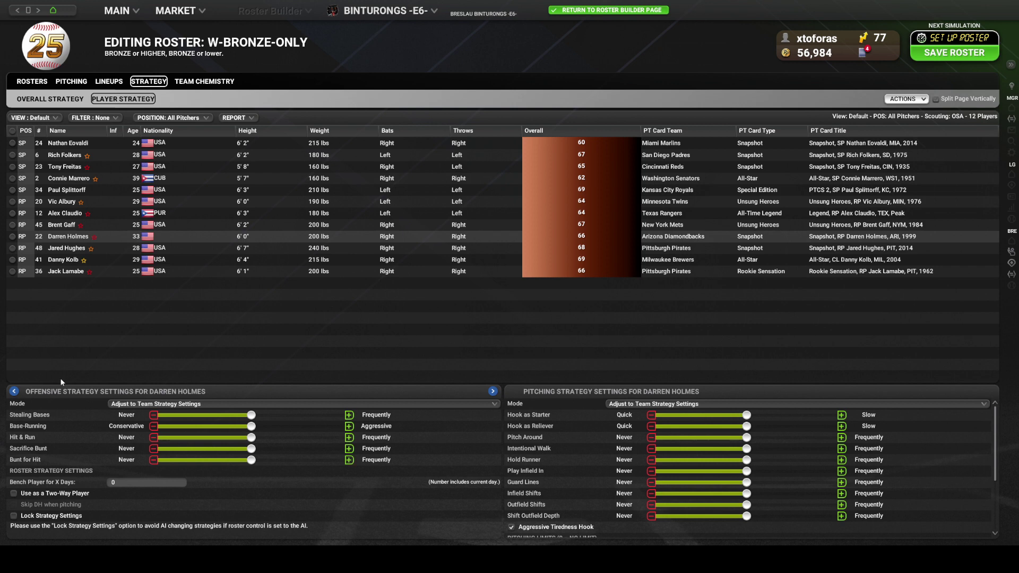
click(14, 394)
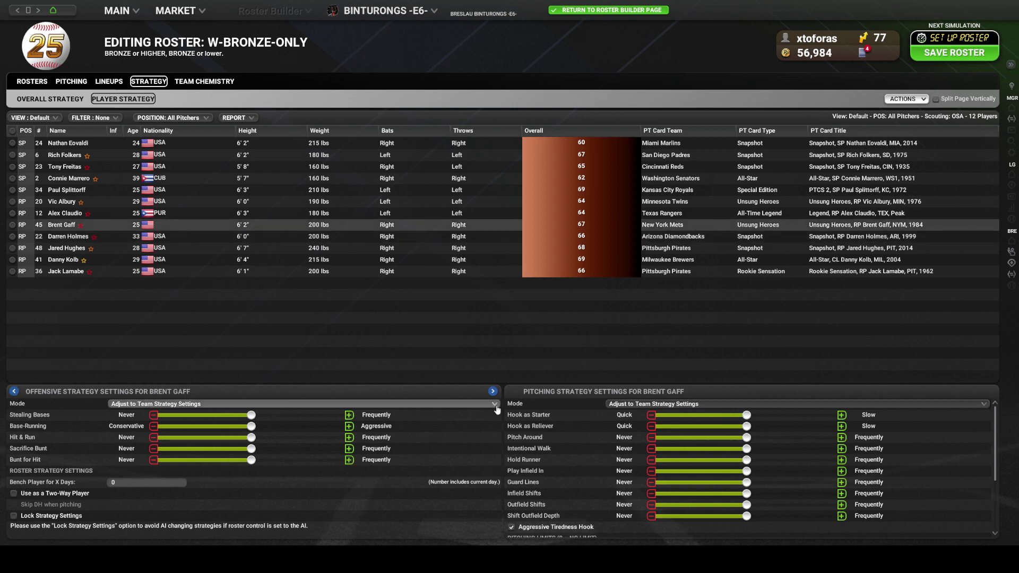
click(494, 393)
click(493, 393)
click(494, 393)
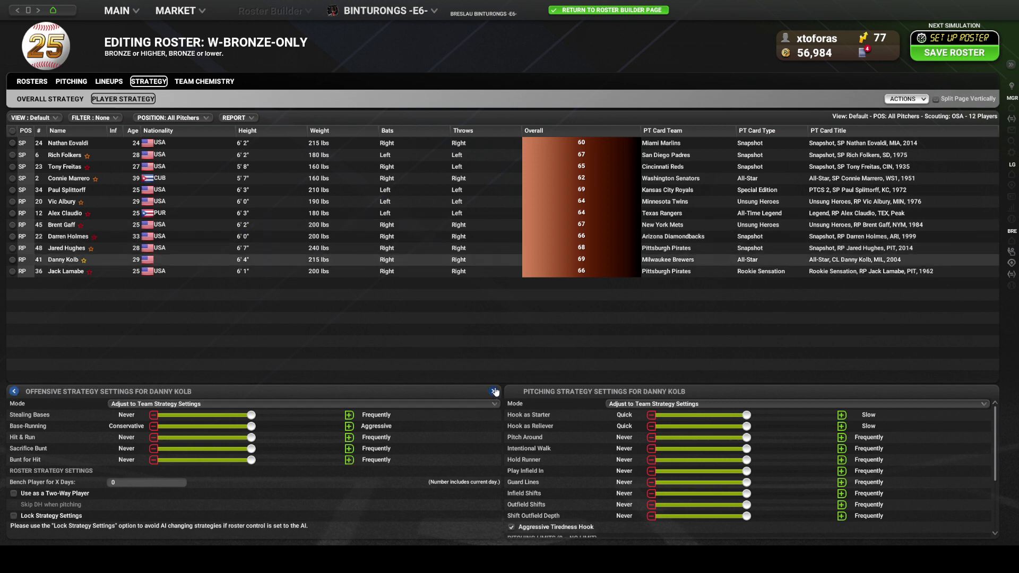
click(494, 393)
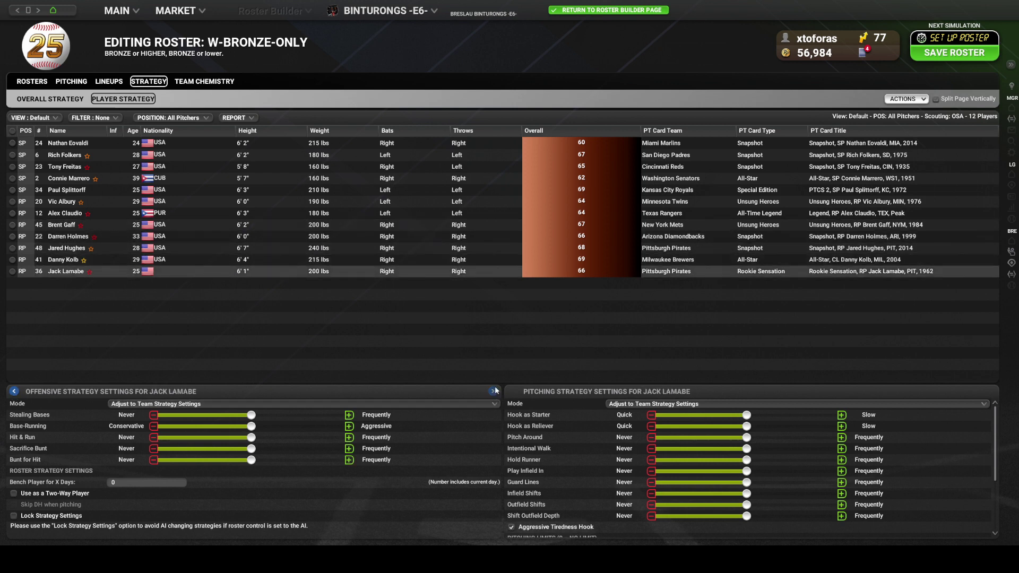
Open the batting lineups overview and save the W-Bronze-Only roster
click(106, 82)
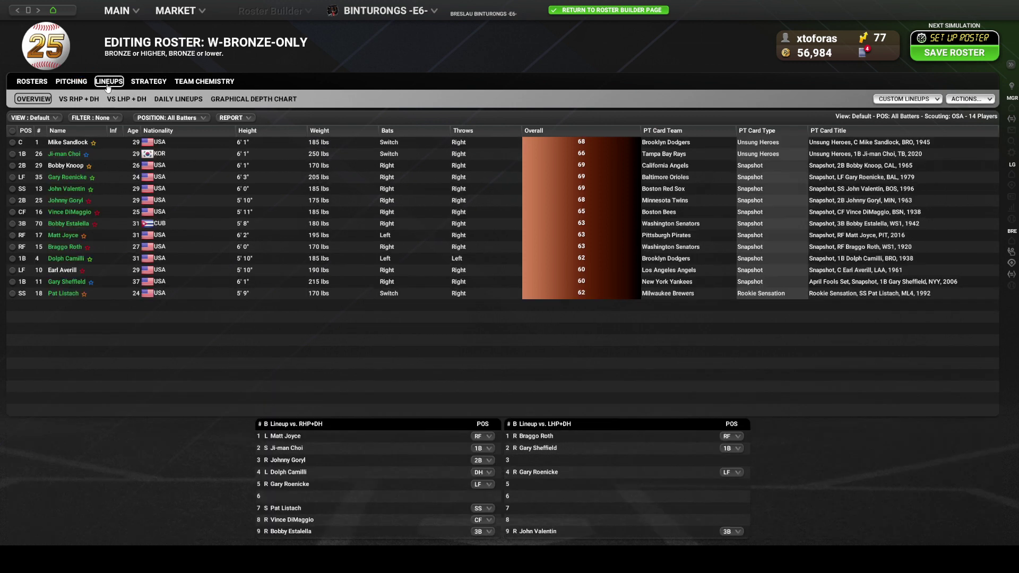
click(955, 53)
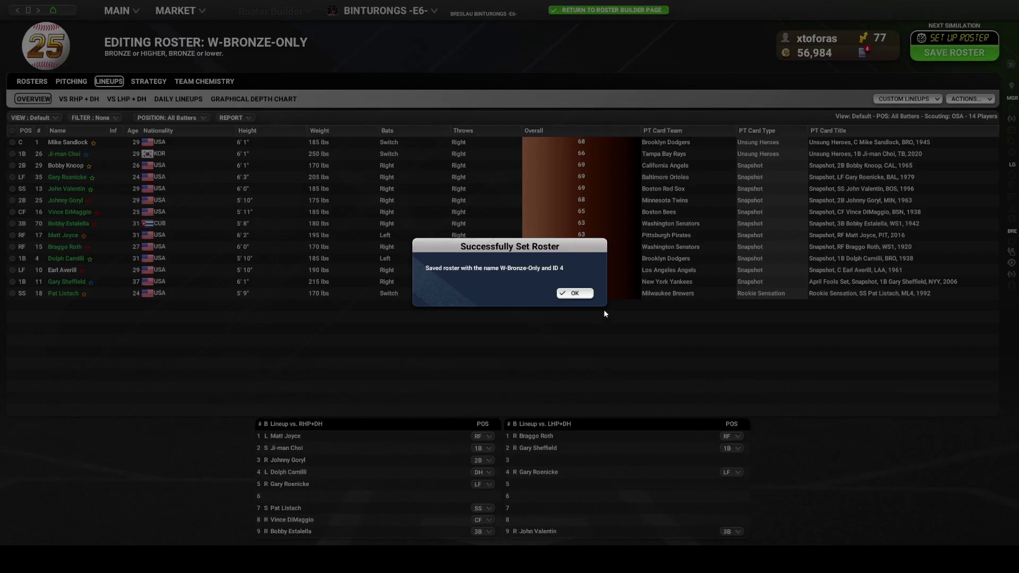
click(581, 296)
In the VS RHP + DH lineup, make Earl Averill the starting catcher and Mike Sandlock the first utility catcher
click(79, 99)
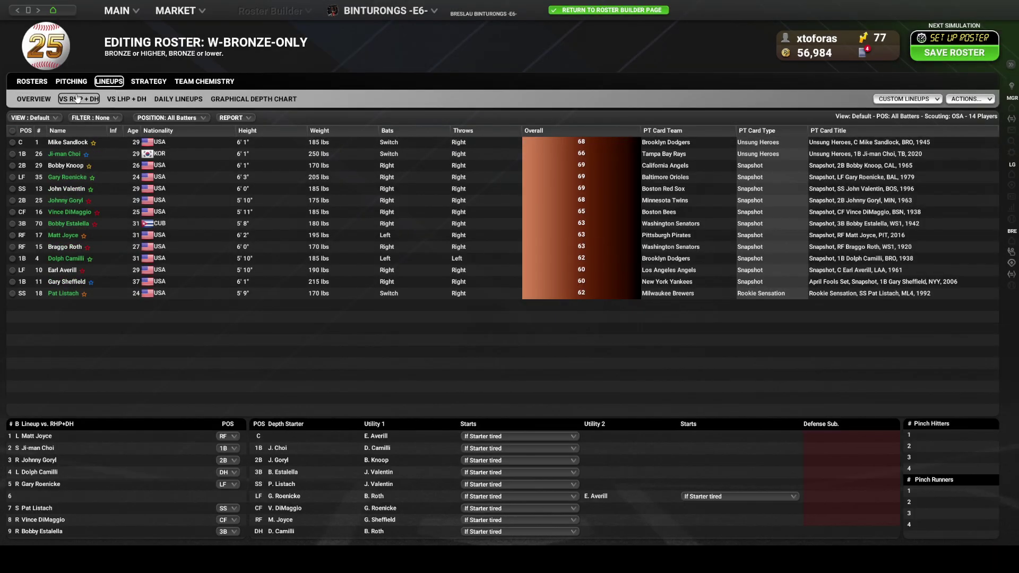
drag(62, 270, 282, 433)
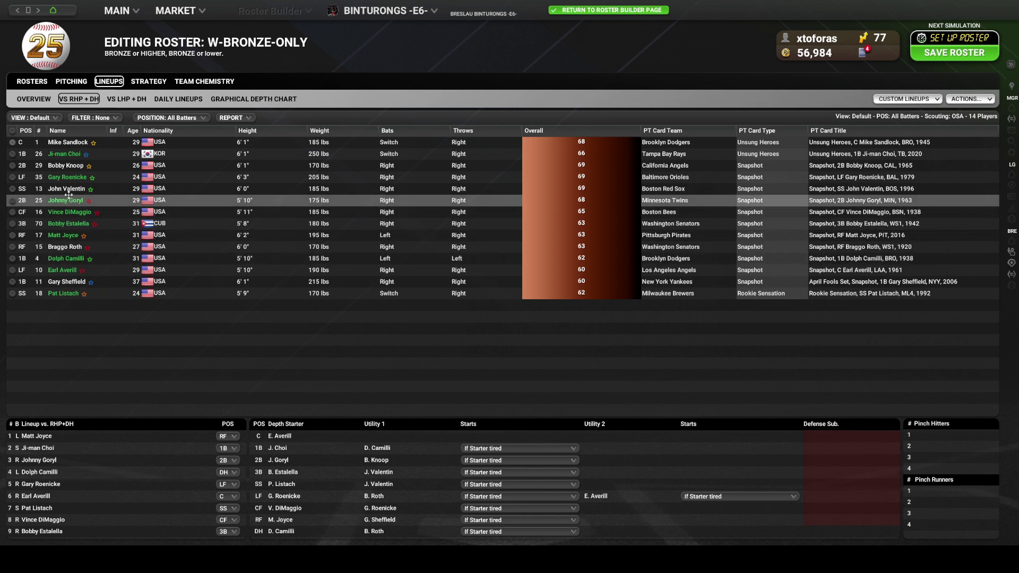
drag(64, 142, 378, 438)
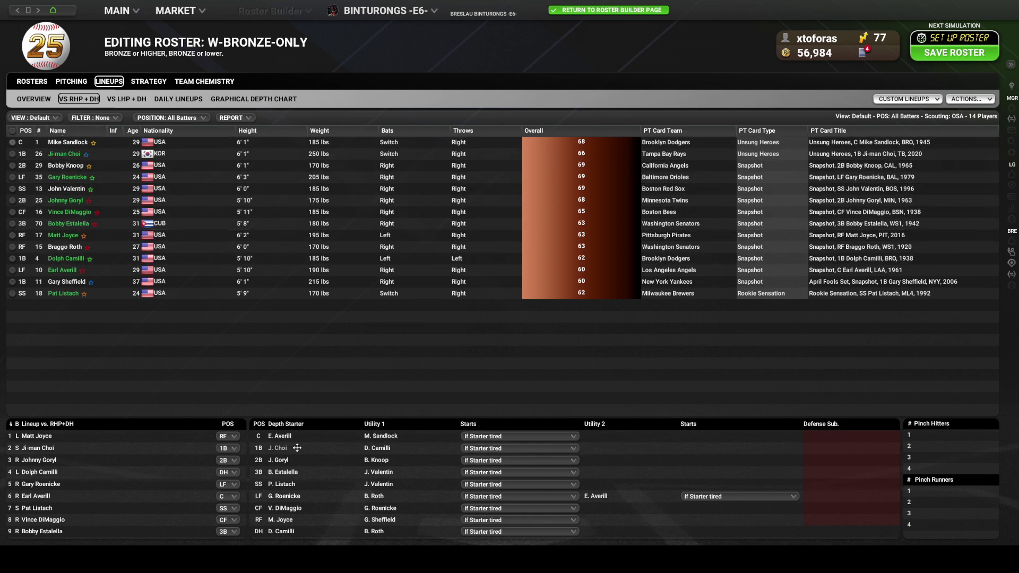
Check Earl Averill's individual strategy settings and the team's overall strategy, save the roster, and return to the lineups overview
right_click(283, 434)
click(320, 460)
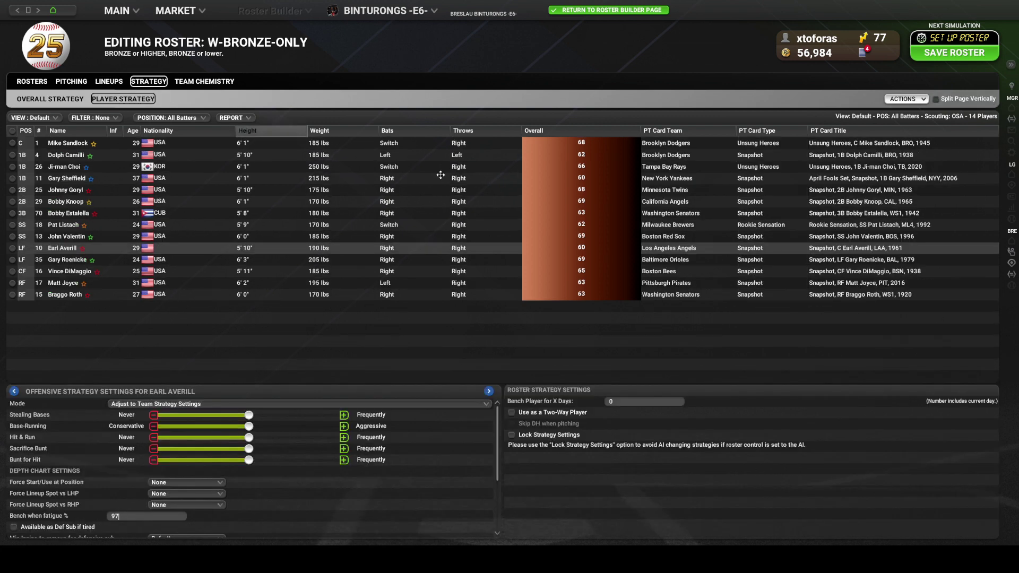
click(954, 53)
click(575, 294)
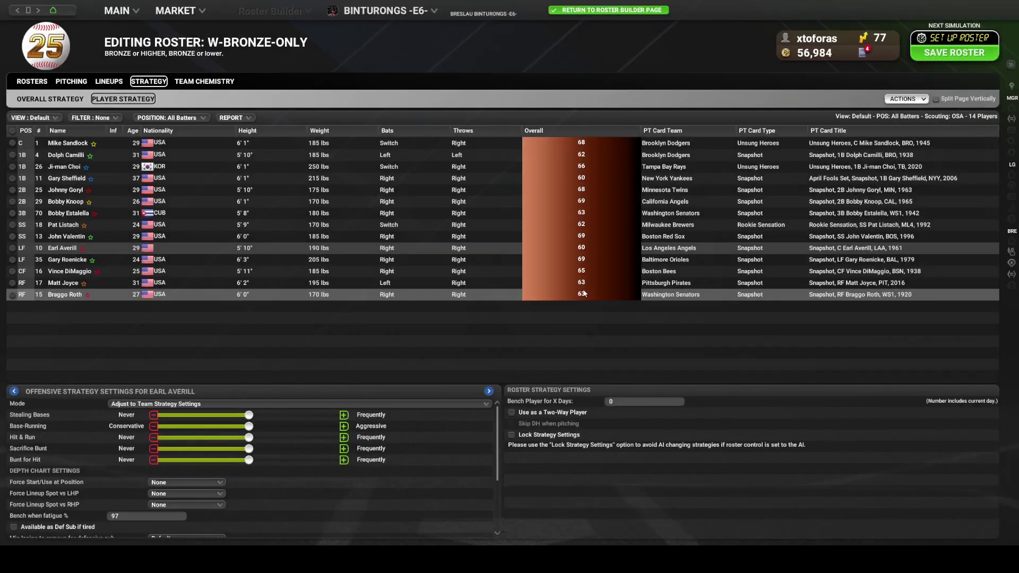
click(38, 99)
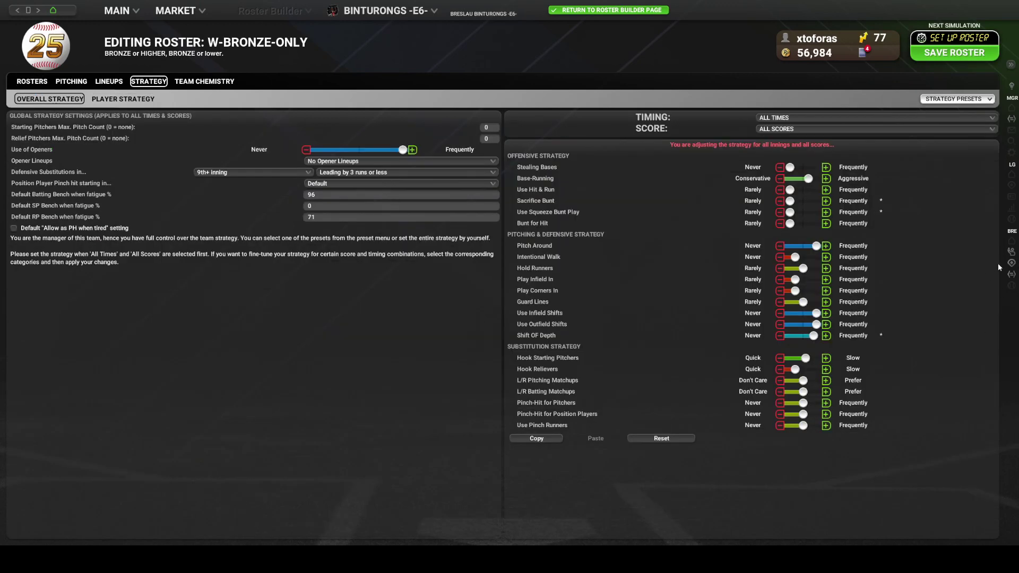
click(1012, 270)
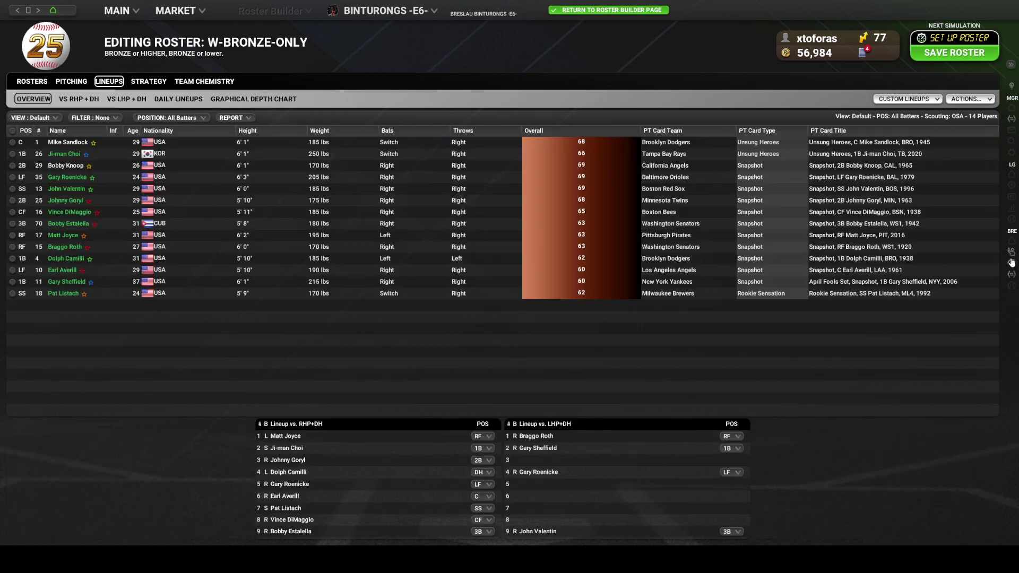
In the VS LHP + DH lineup, move Braggo Roth to designated hitter and start Vince DiMaggio in center field
click(118, 99)
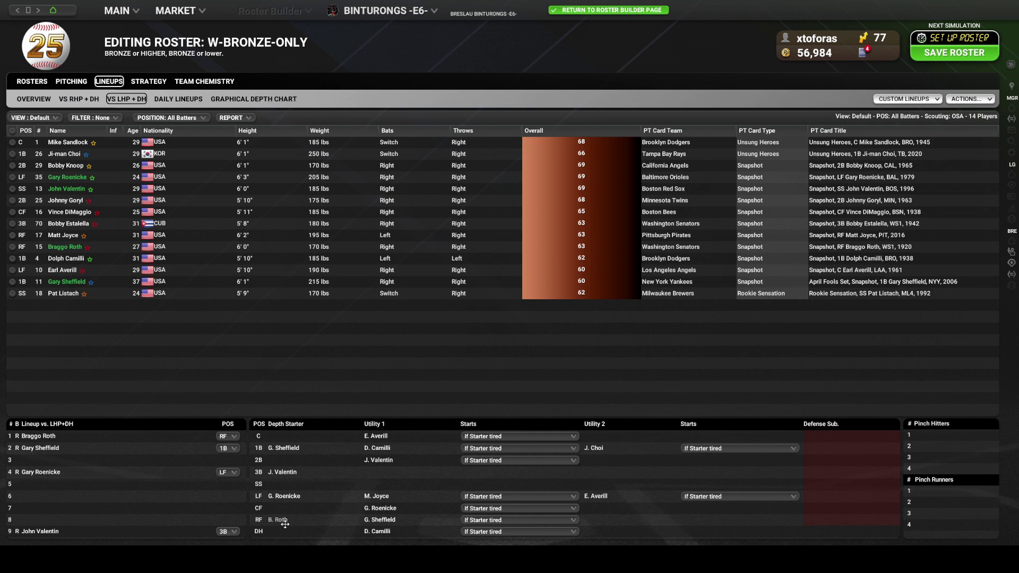
drag(281, 519, 279, 531)
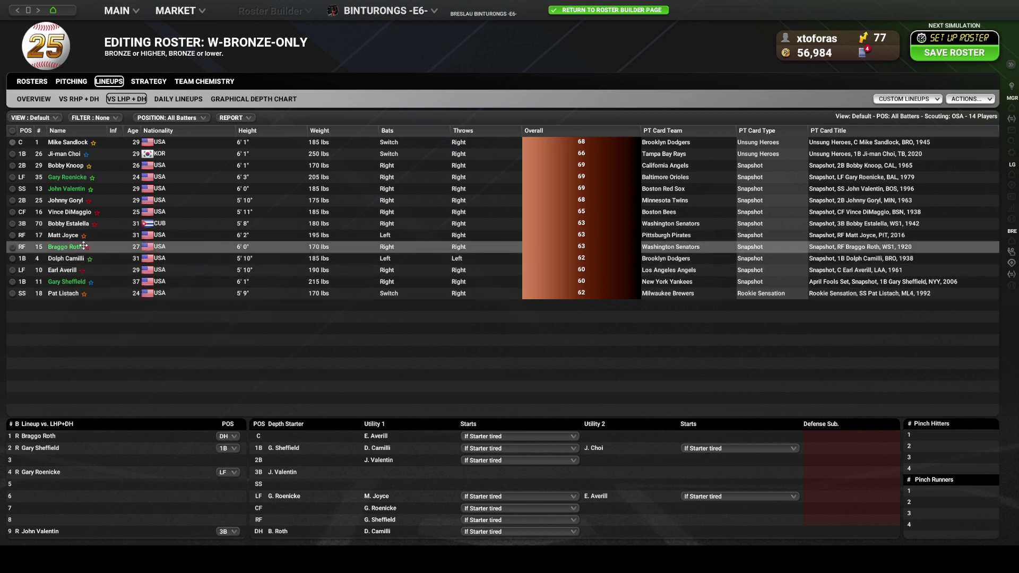
drag(71, 212, 291, 499)
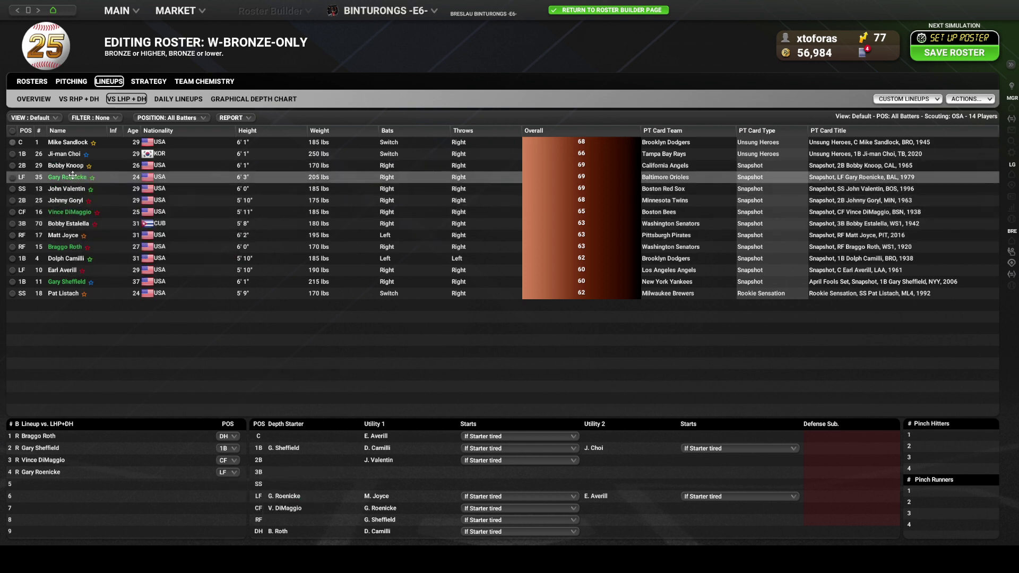
Start Bobby Estalella in right field and John Valentin at third base in the VS LHP + DH lineup
click(74, 225)
key(Escape)
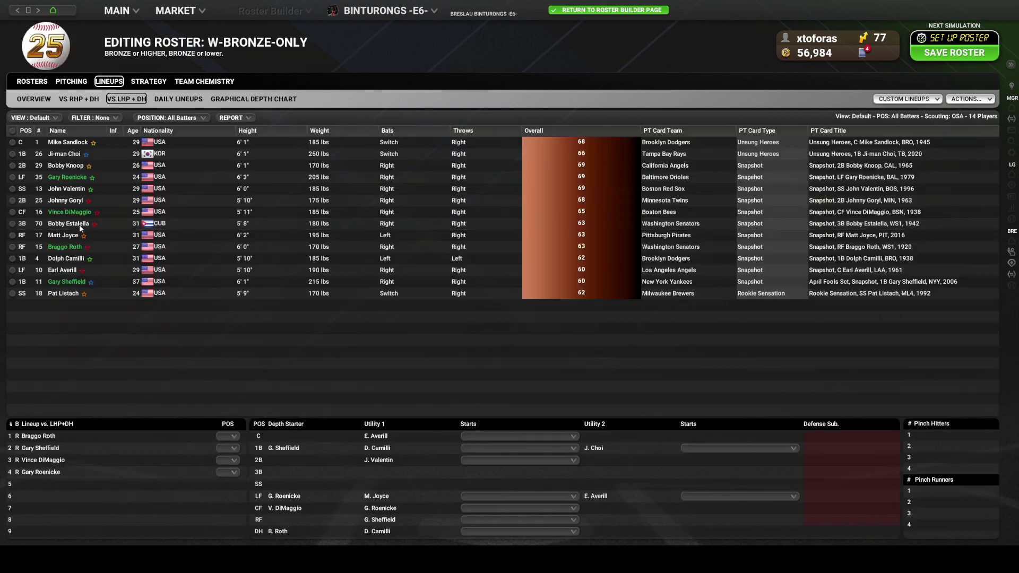
drag(74, 225, 278, 519)
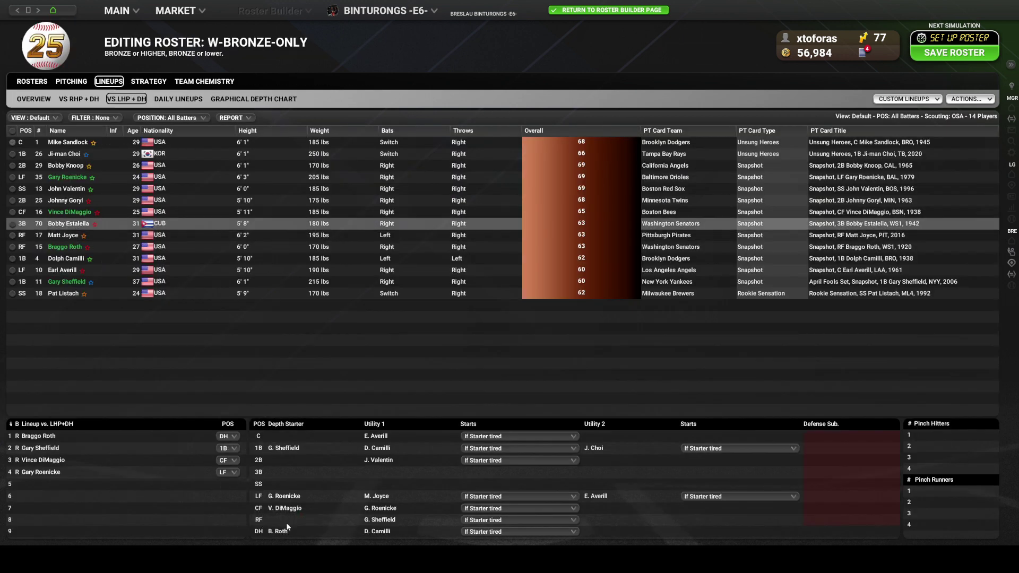
drag(62, 189, 282, 473)
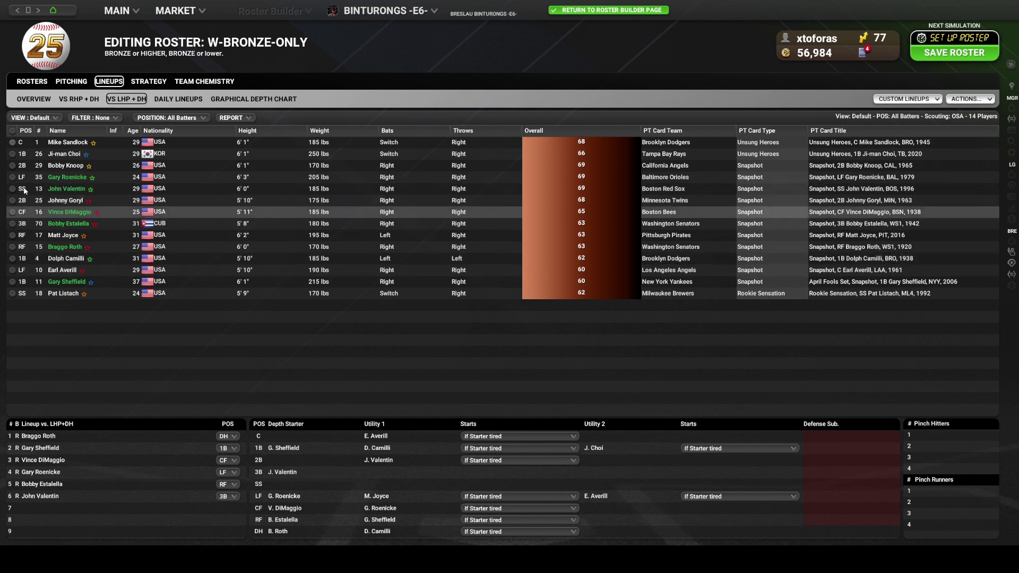
Start Bobby Knoop at second base with Johnny Goryl as first utility, and start Pat Listach at shortstop against left-handers
drag(66, 166, 286, 461)
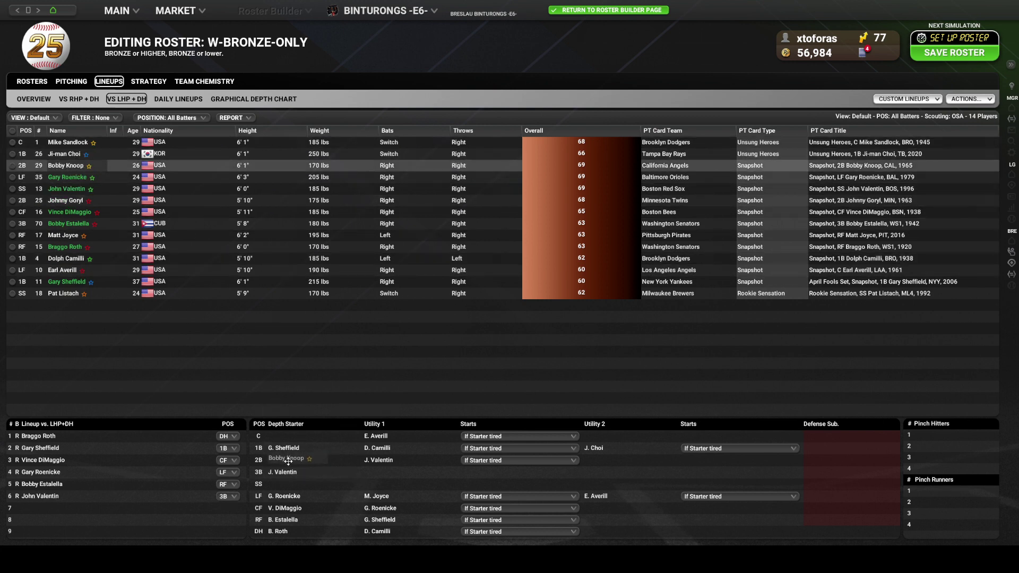
drag(66, 206, 386, 467)
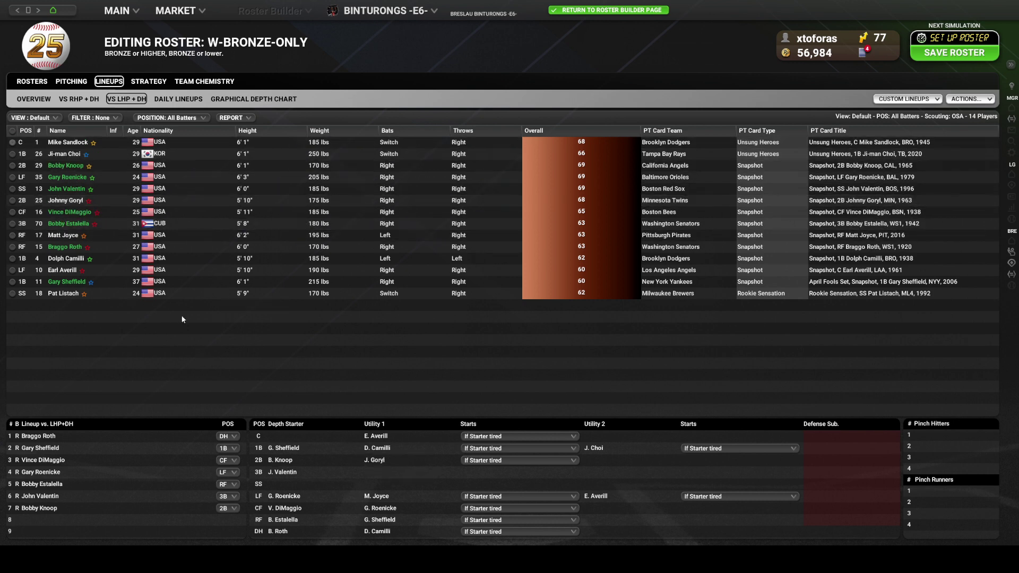
drag(63, 294, 287, 485)
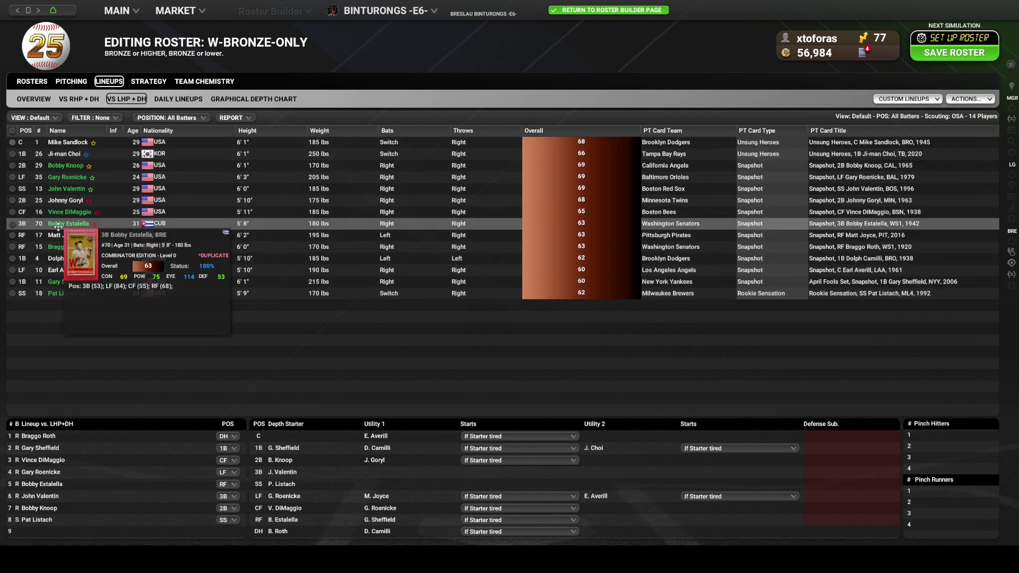
Start Earl Averill at catcher against left-handers, with Mike Sandlock as first utility
mouse_move(69, 260)
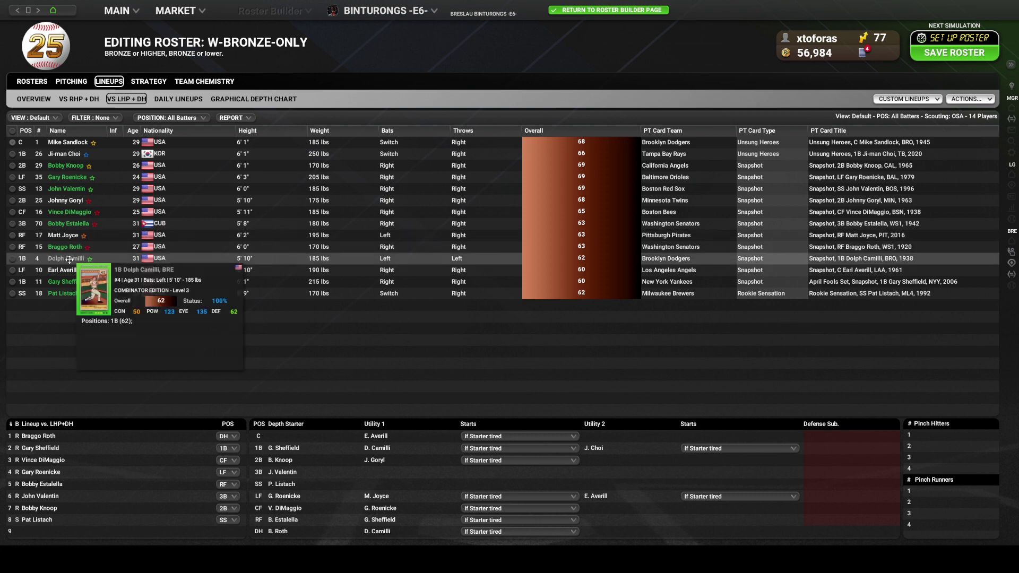
drag(71, 273, 271, 436)
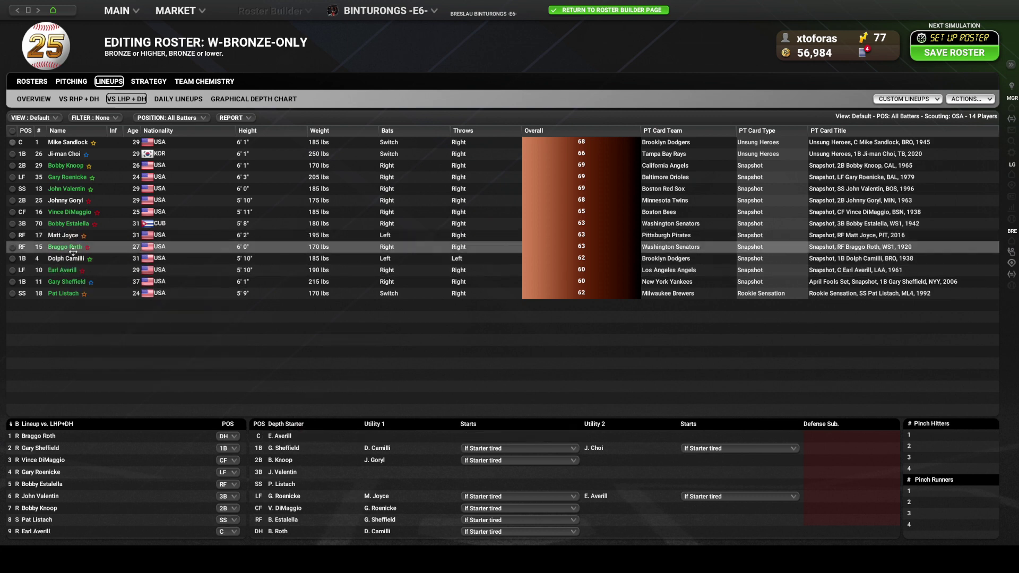
drag(64, 142, 378, 437)
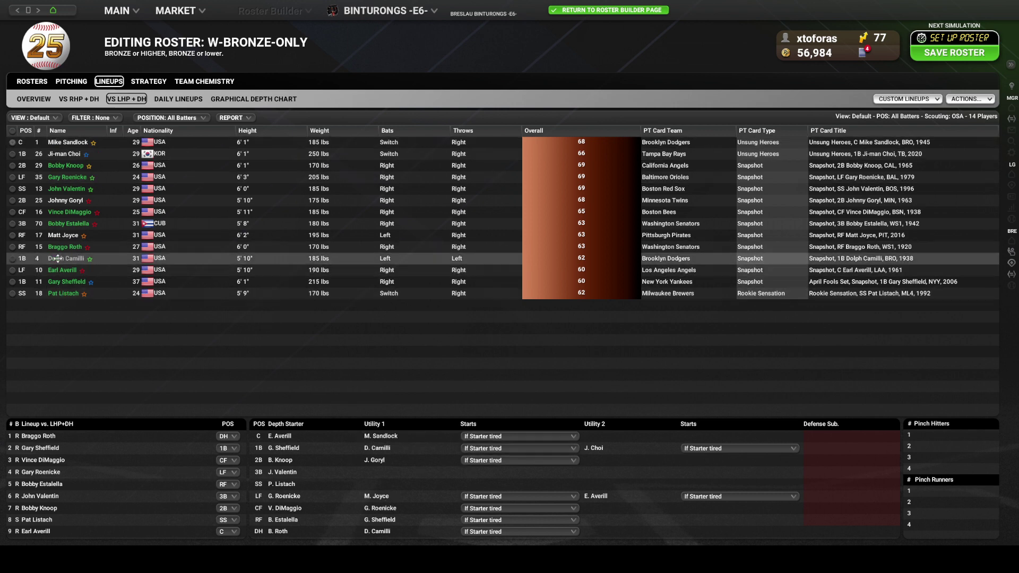
Set the left-handed depth's first utilities: John Valentin at shortstop, Bobby Estalella at third base and Matt Joyce in right field
mouse_move(70, 203)
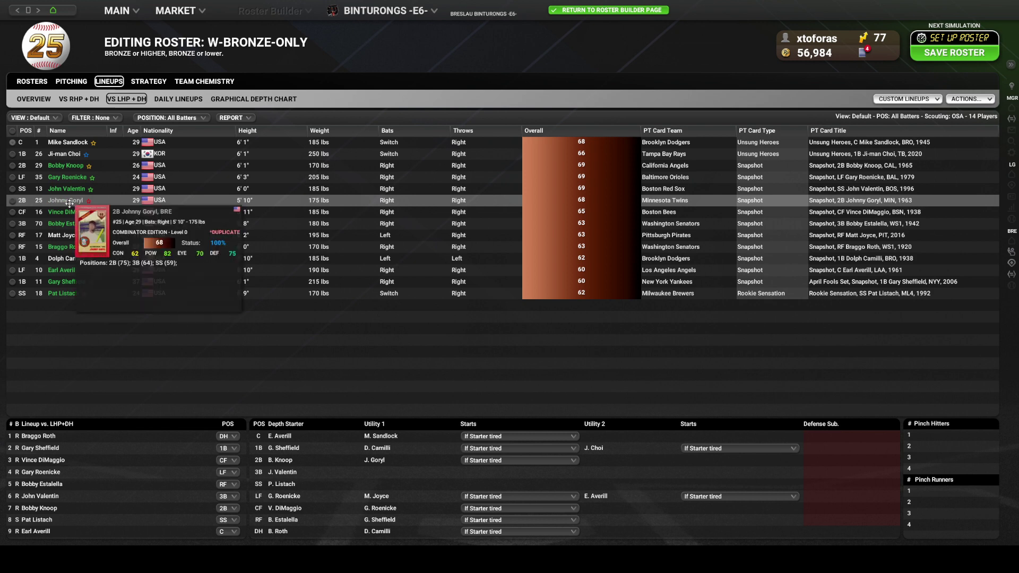
drag(66, 189, 380, 492)
drag(69, 223, 393, 474)
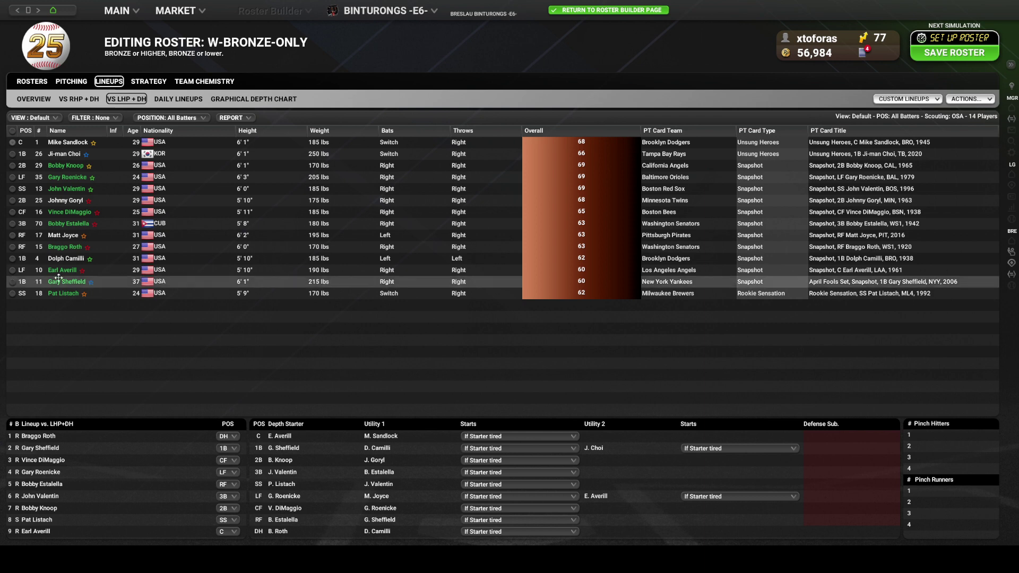
drag(55, 235, 370, 518)
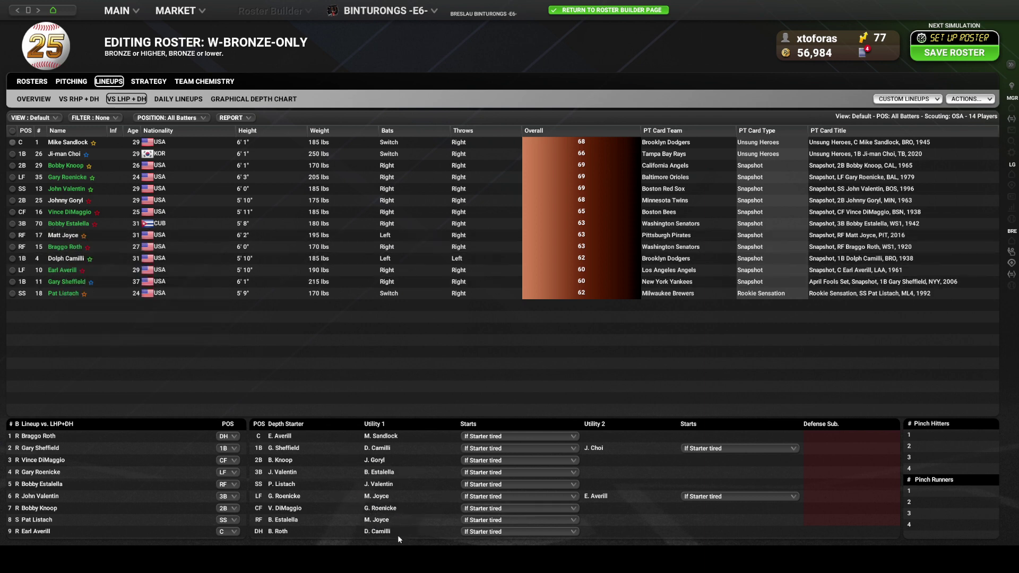
Review Dolph Camilli's card, and make Braggo Roth second utility in right field and left field against left-handers
double_click(379, 529)
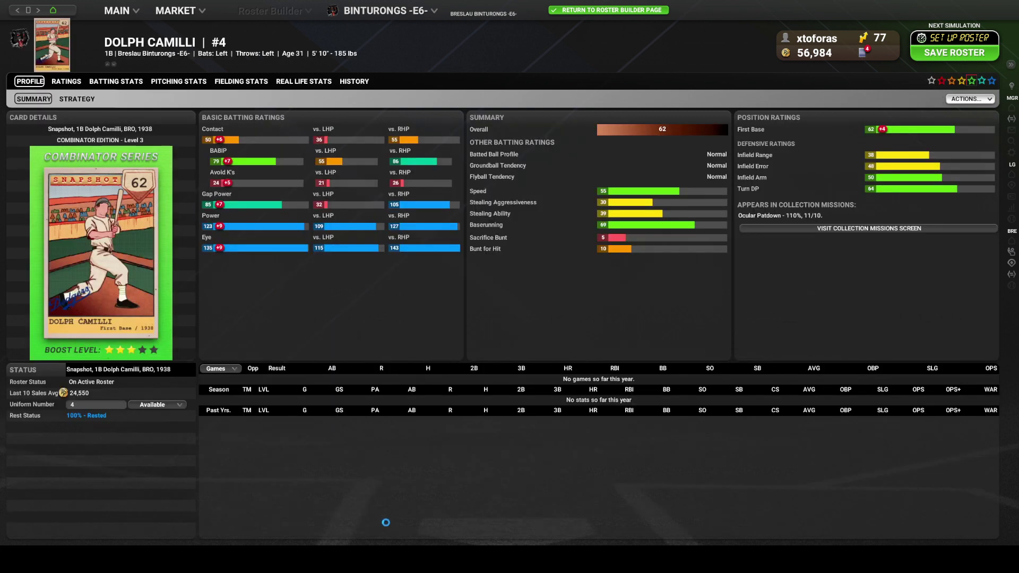
key(Escape)
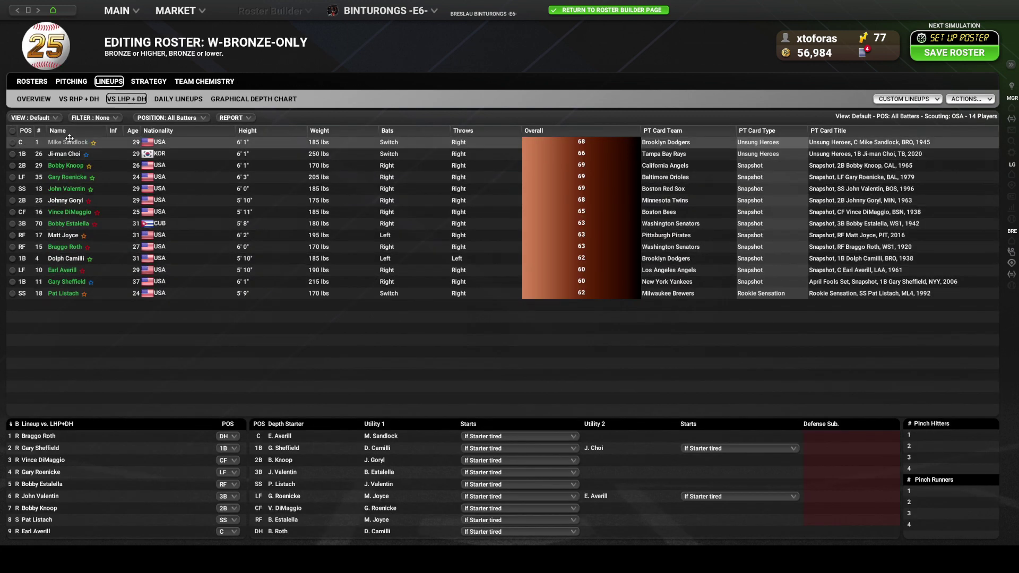
mouse_move(63, 237)
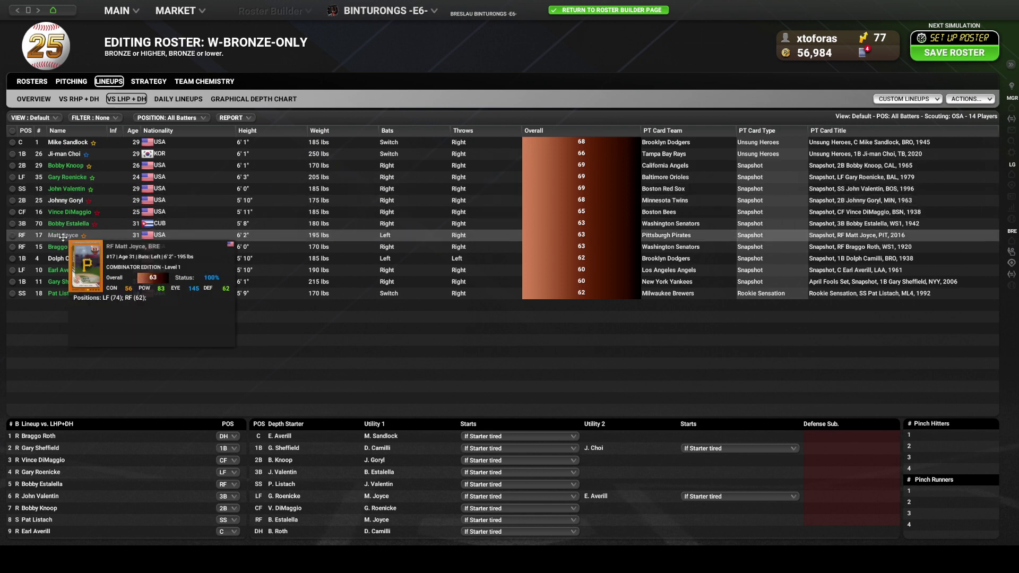
drag(64, 247, 597, 520)
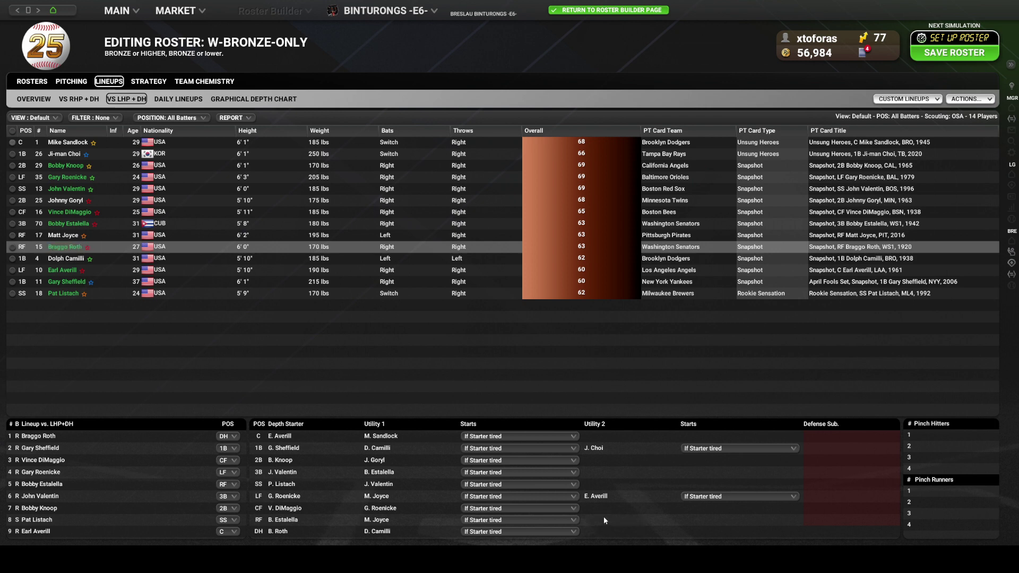
drag(64, 246, 592, 496)
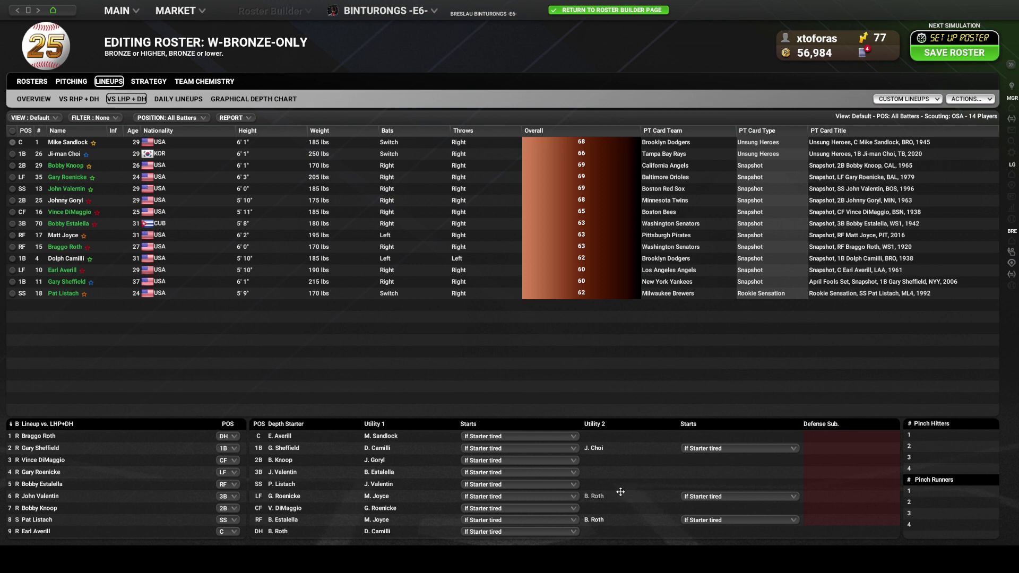
Compare the lineups against right-handers and left-handers, and review Ji-man Choi's ratings
click(78, 100)
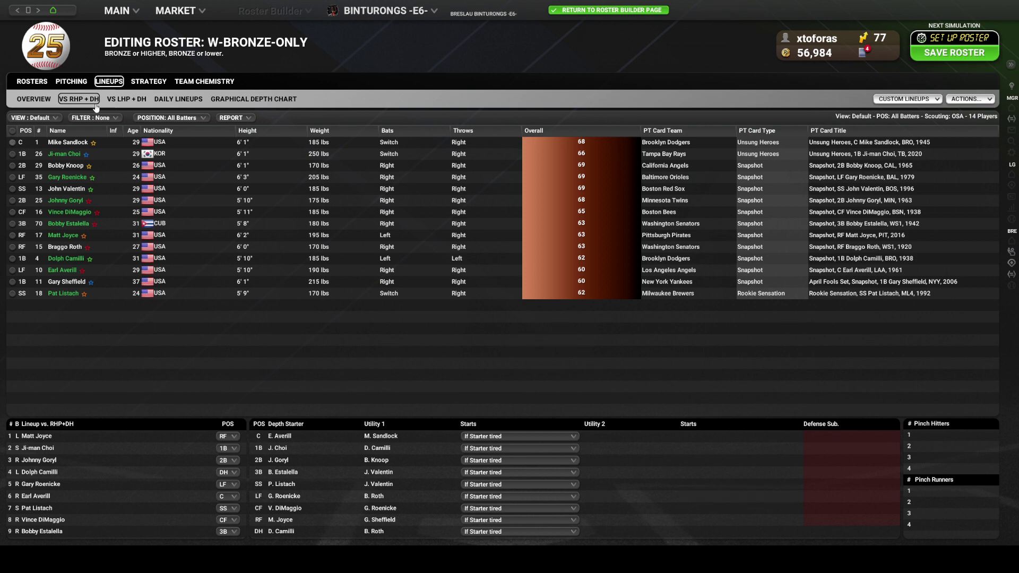
click(36, 101)
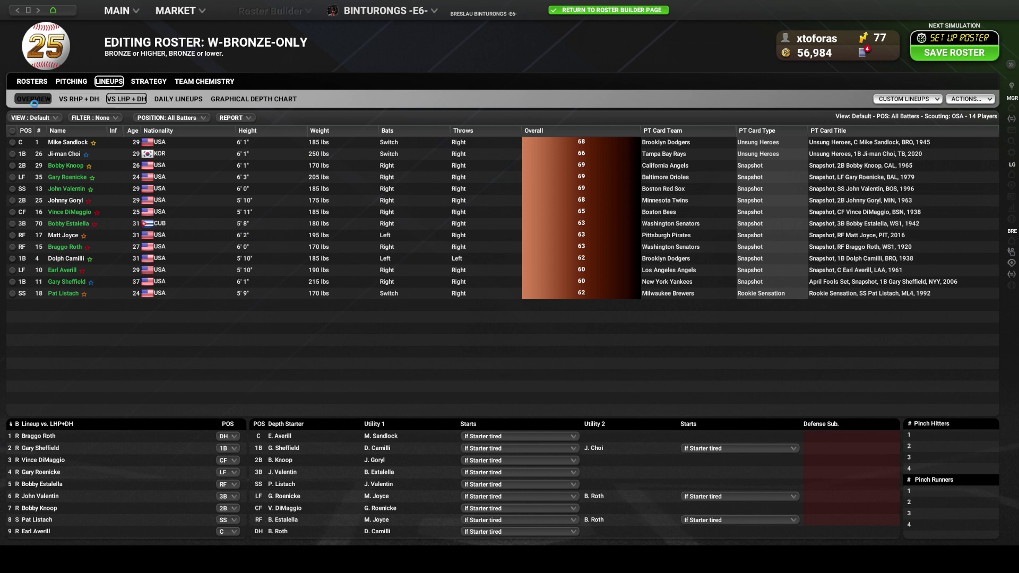
click(84, 101)
click(127, 99)
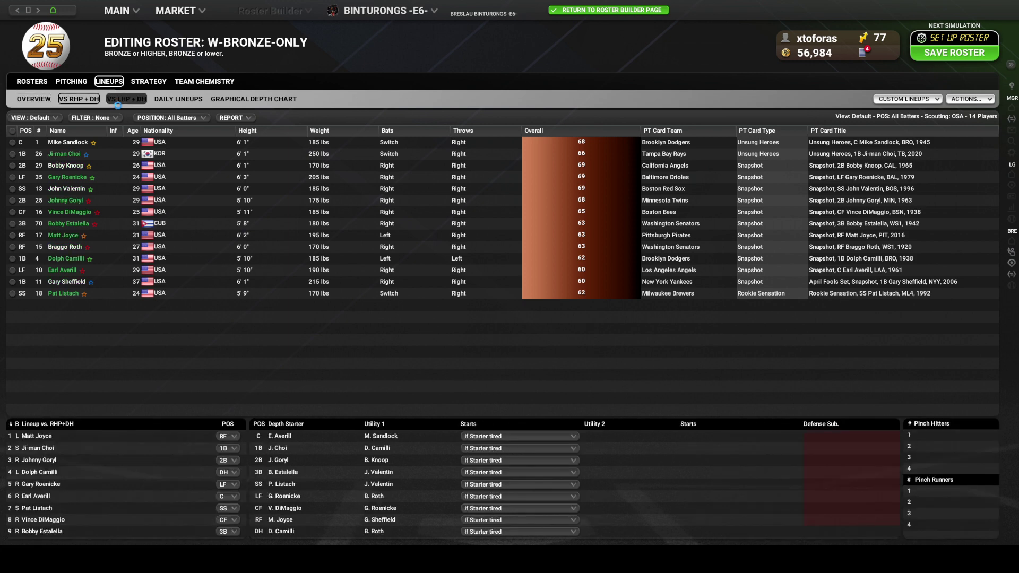
click(85, 102)
click(42, 449)
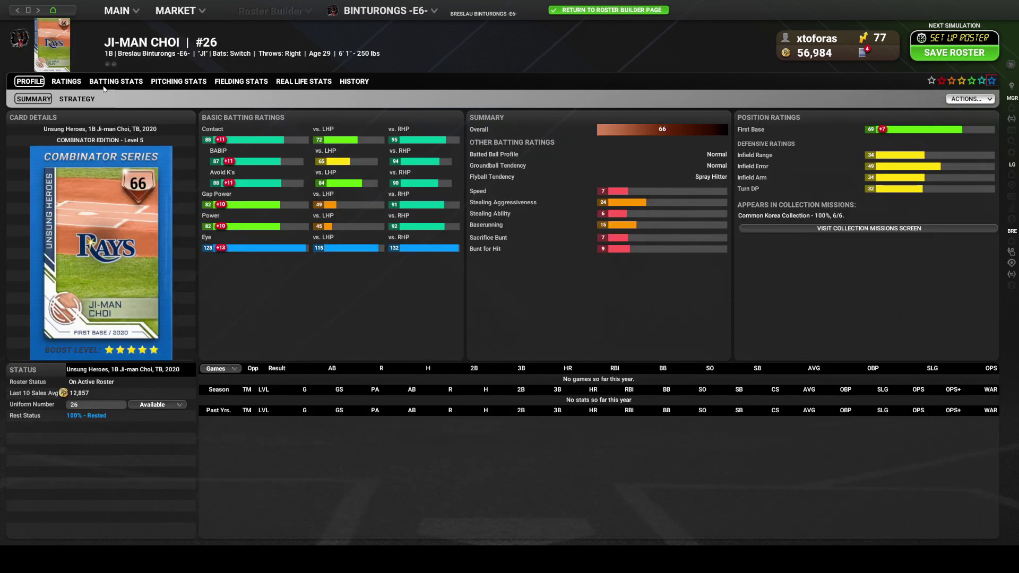
click(79, 81)
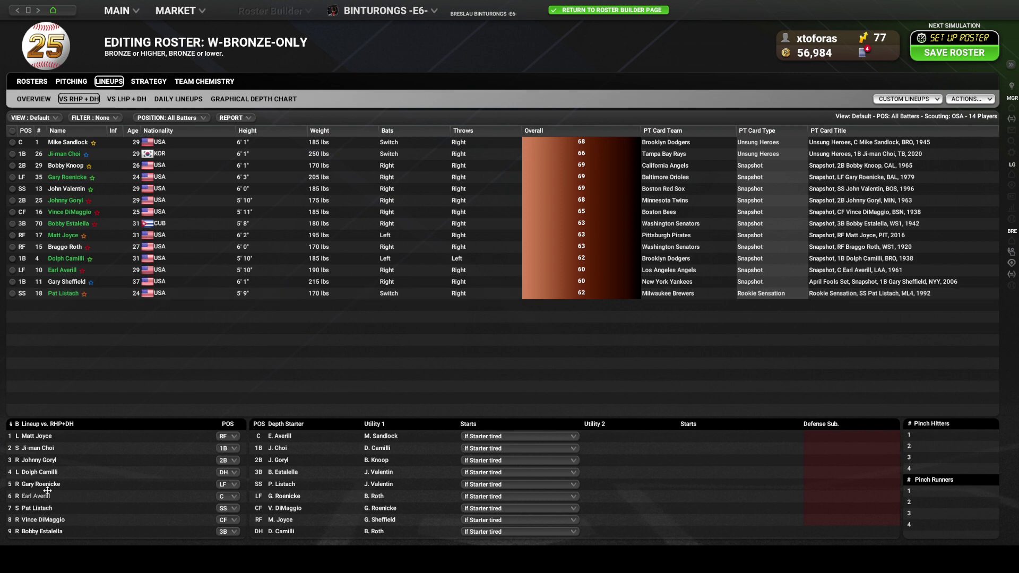
Check player ratings and reorder the VS RHP + DH lineup to bat Bobby Estalella seventh, Vince DiMaggio eighth and Pat Listach ninth
double_click(39, 510)
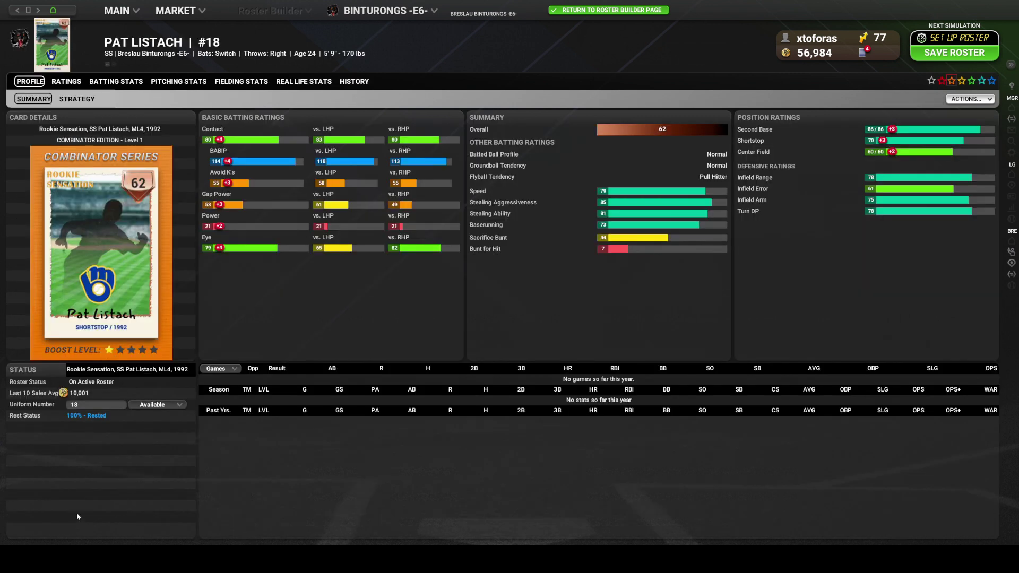
key(Escape)
drag(78, 508, 40, 515)
key(Escape)
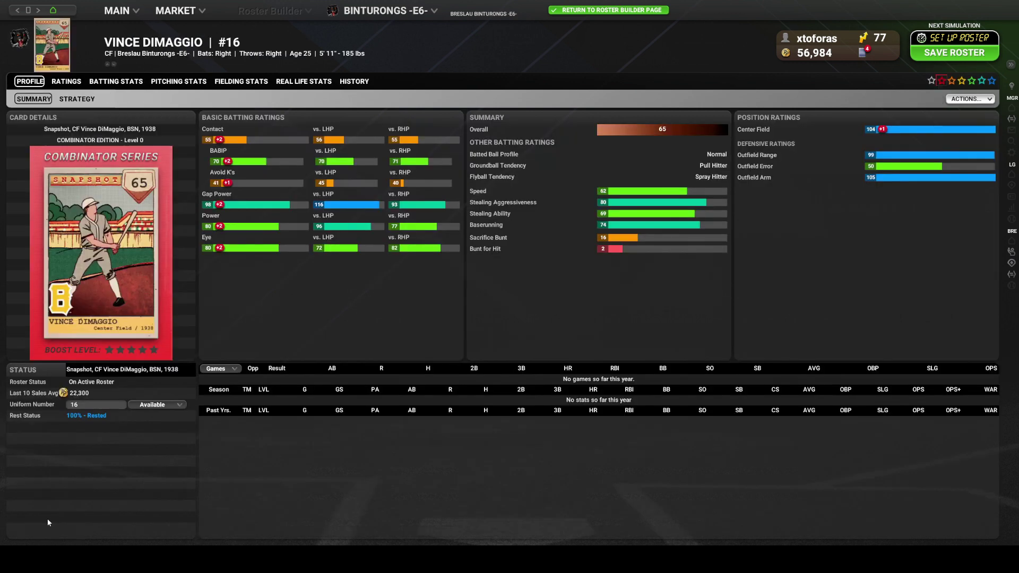
key(Escape)
drag(45, 472, 46, 437)
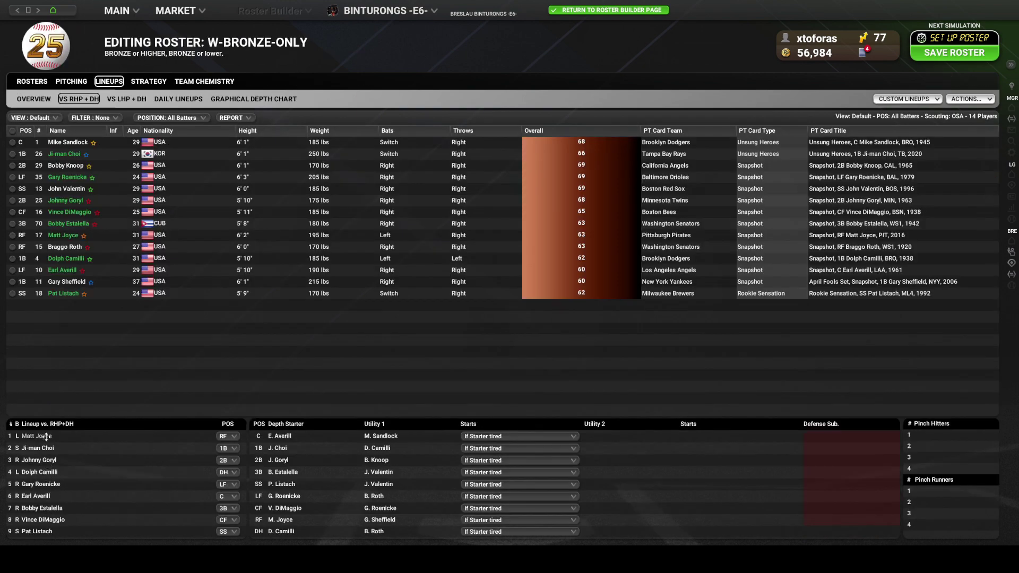
Review the top hitters and reorder the VS RHP + DH lineup with Roenicke third, Averill fifth, Estalella sixth, DiMaggio seventh and Goryl eighth
double_click(46, 437)
key(Escape)
double_click(37, 448)
key(Escape)
double_click(39, 461)
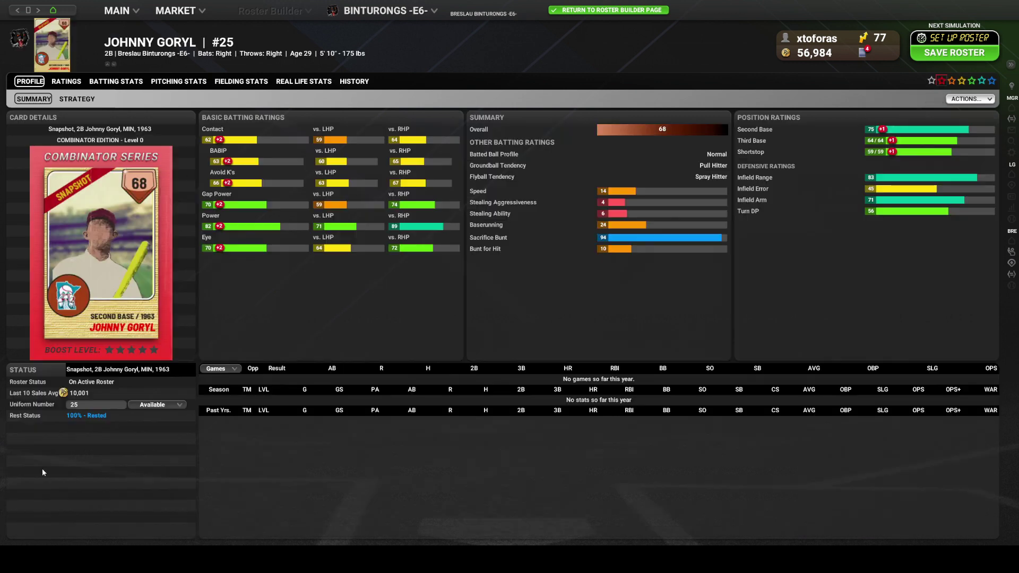
key(Escape)
drag(49, 482, 51, 461)
drag(37, 496, 39, 484)
drag(44, 509, 37, 535)
key(alt+Left)
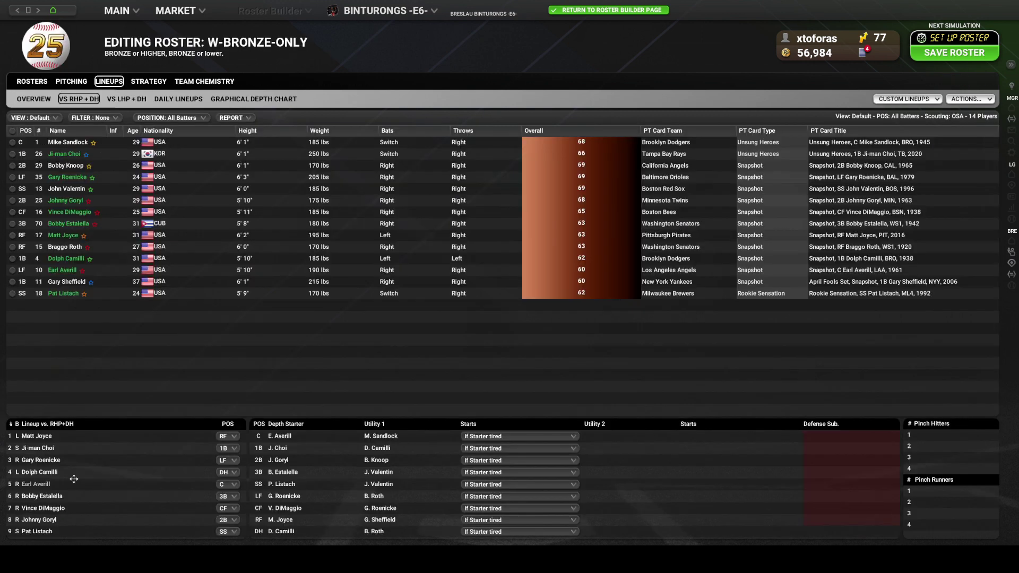
Review hitters' cards and reorder the VS LHP + DH lineup to bat Gary Roenicke third, Bobby Estalella fourth and Vince DiMaggio fifth
click(125, 100)
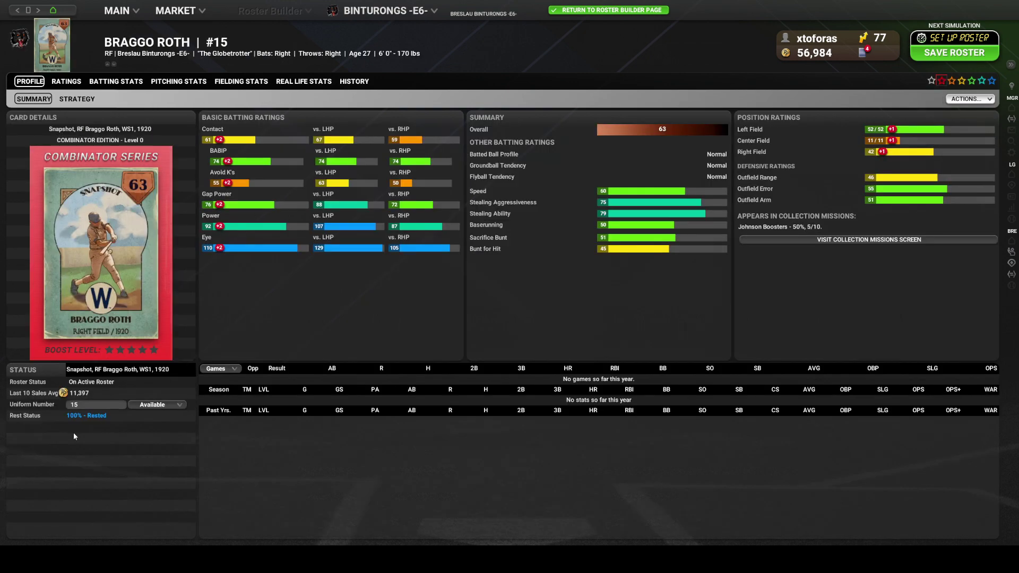
key(alt+Left)
double_click(42, 448)
key(alt+Left)
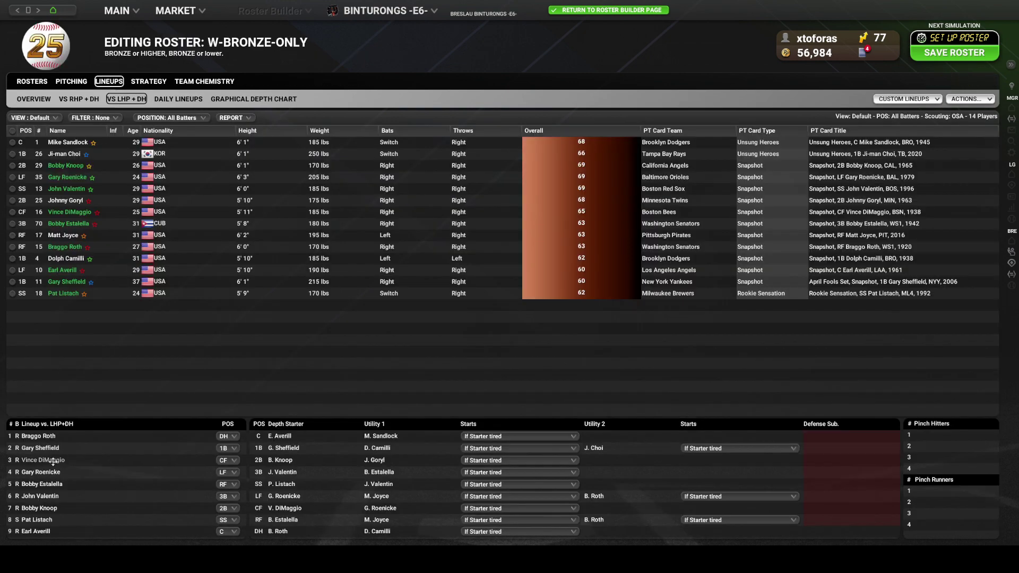
double_click(53, 461)
key(alt+Left)
double_click(46, 485)
key(alt+Left)
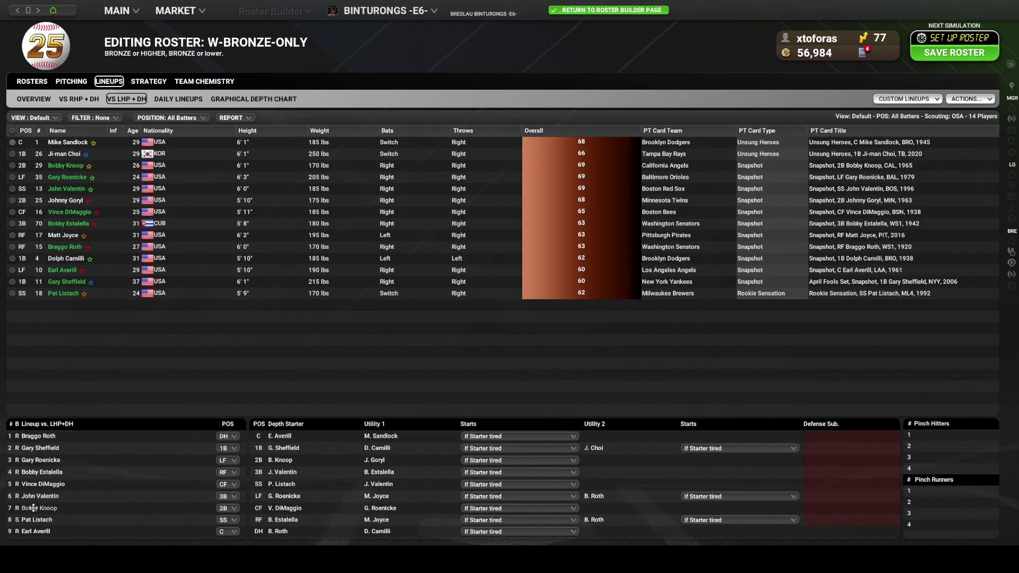
Rearrange the lower VS LHP + DH order with Averill fifth, Valentin sixth, DiMaggio seventh, Knoop eighth and Listach ninth
double_click(34, 508)
key(alt+Left)
double_click(35, 518)
key(alt+Left)
mouse_move(34, 532)
mouse_down()
mouse_move(35, 483)
mouse_move(43, 532)
mouse_move(47, 523)
mouse_up()
key(alt+Left)
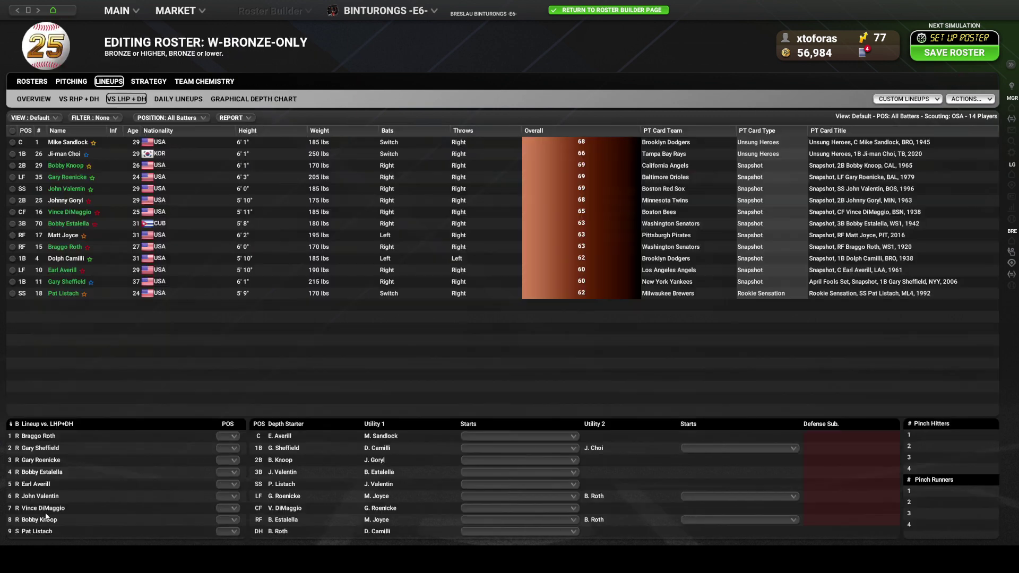
Save the W-Bronze-Only roster, upload it over the server version, and return to the main screen
click(954, 53)
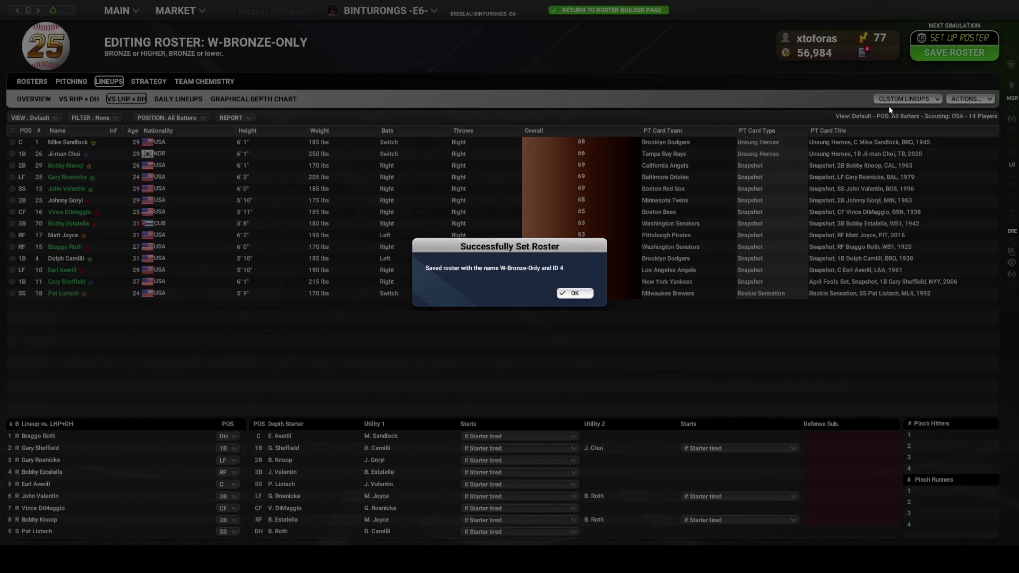
click(576, 297)
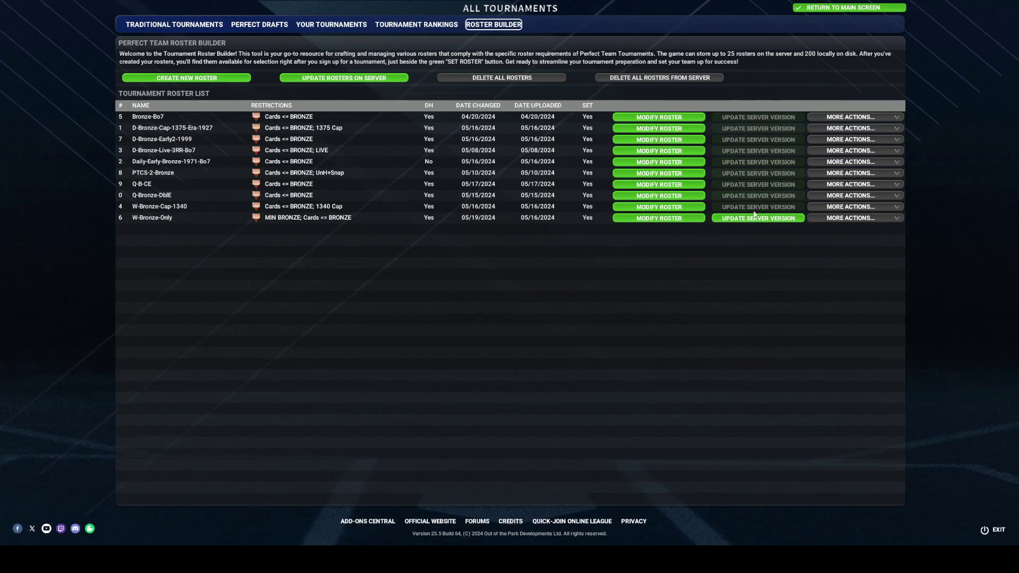
click(755, 217)
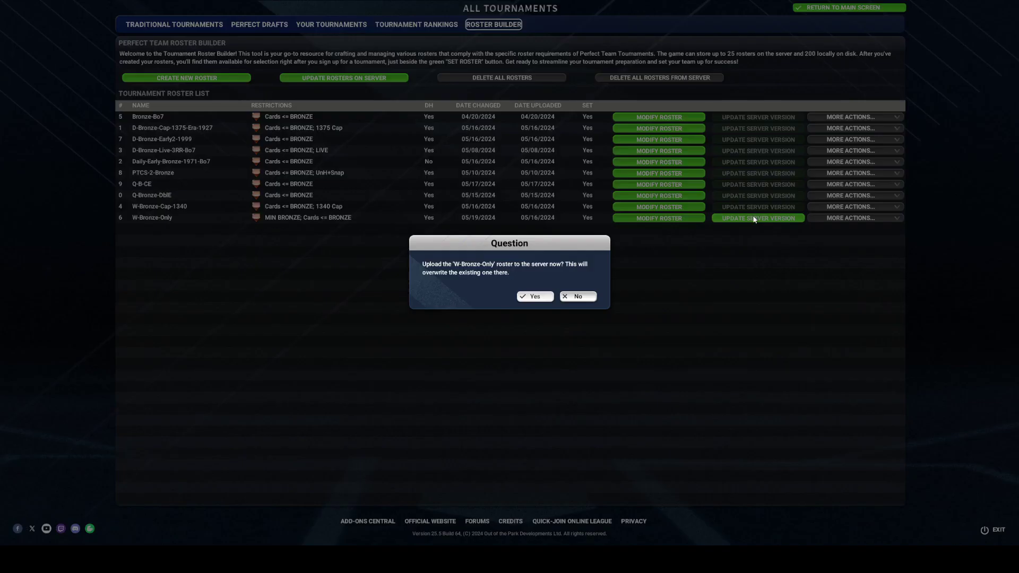
click(531, 297)
click(567, 298)
click(828, 8)
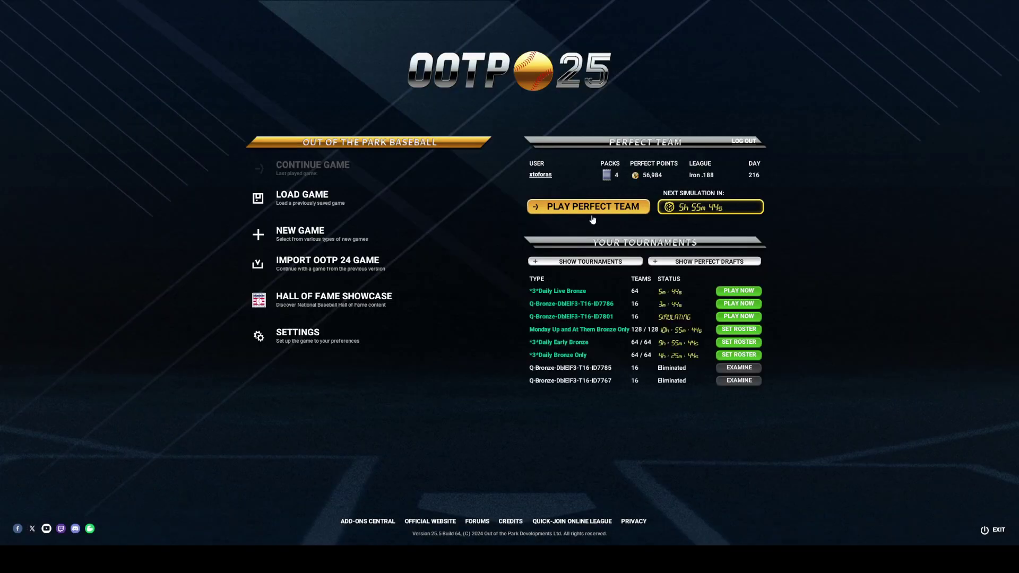
Show the tournaments and filter them to all types and all modes with status Only Accepting Teams
click(597, 261)
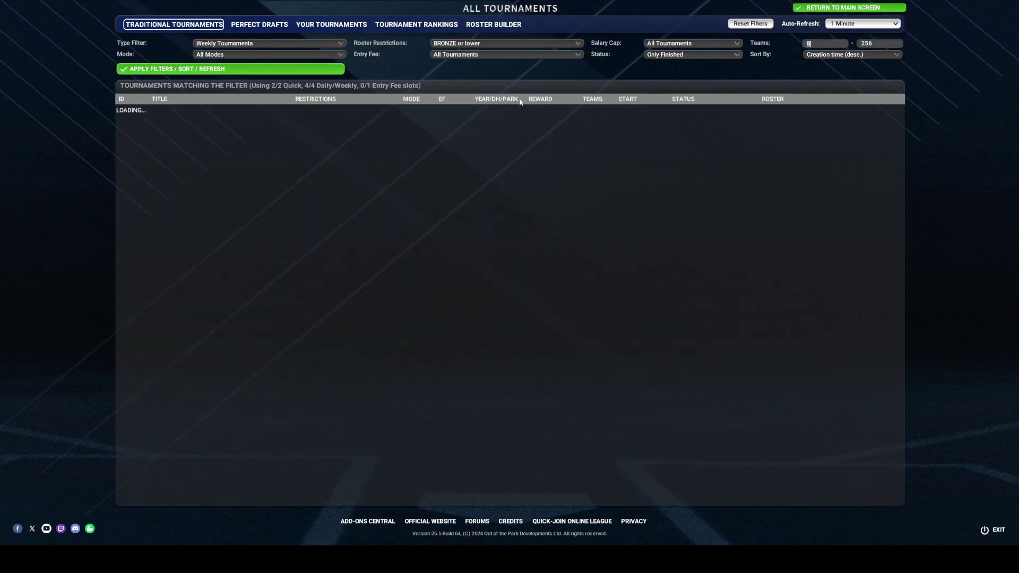
click(685, 55)
click(671, 78)
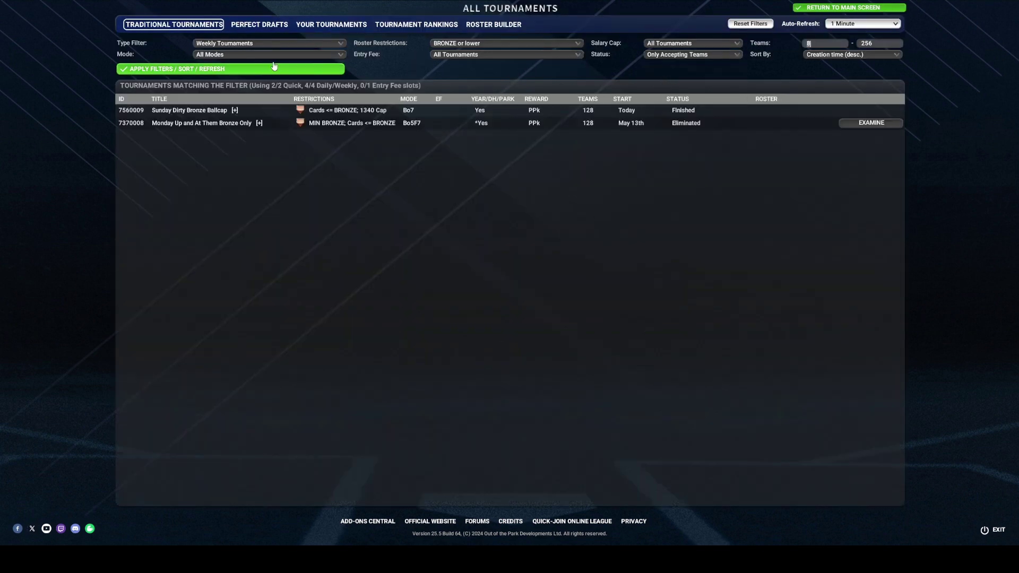
click(239, 44)
click(234, 60)
click(256, 54)
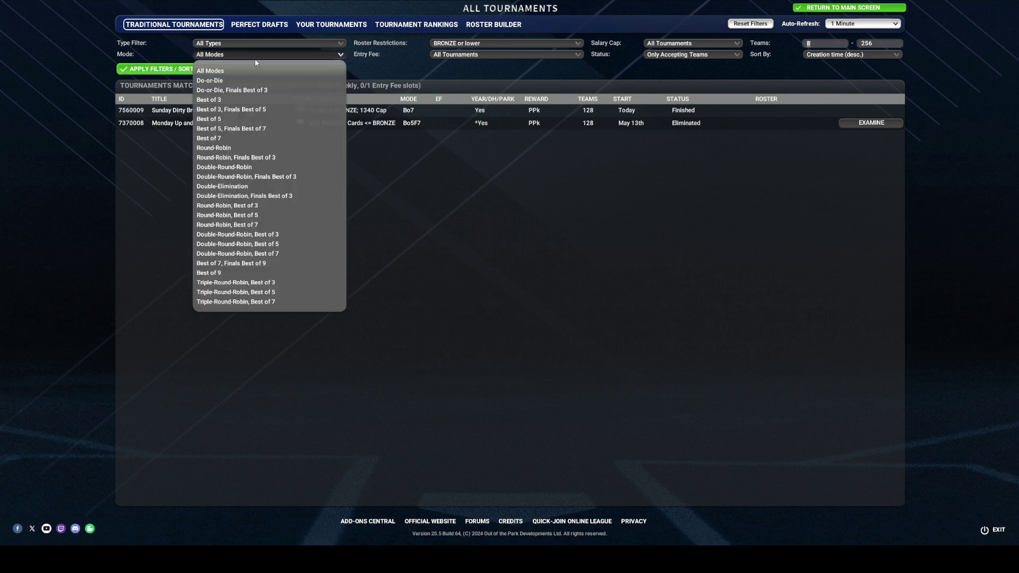
click(256, 70)
click(238, 69)
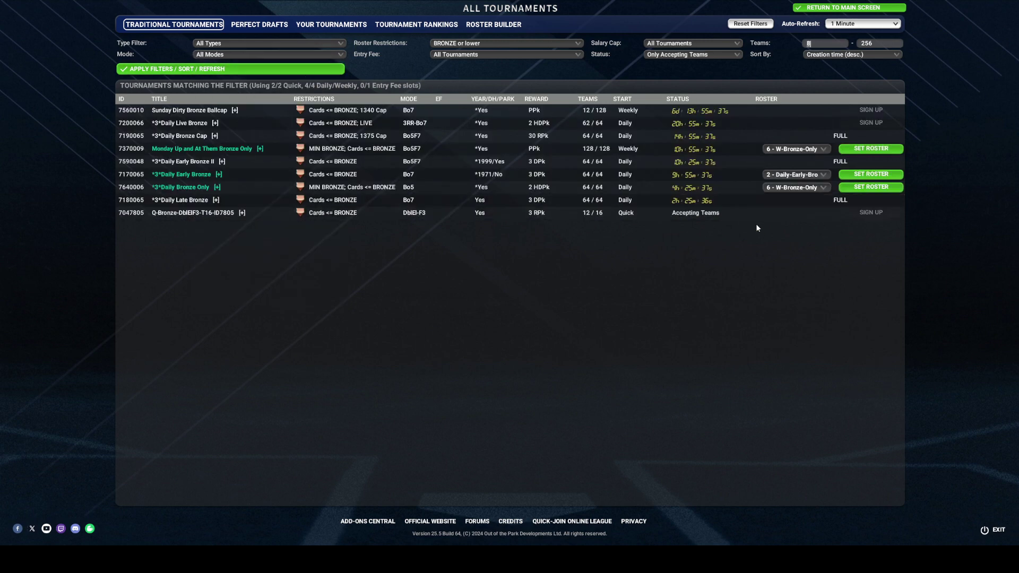
Clear the roster assigned to the *3*Daily Bronze Only tournament and reassign 6 - W-Bronze-Only to it
click(793, 188)
click(775, 195)
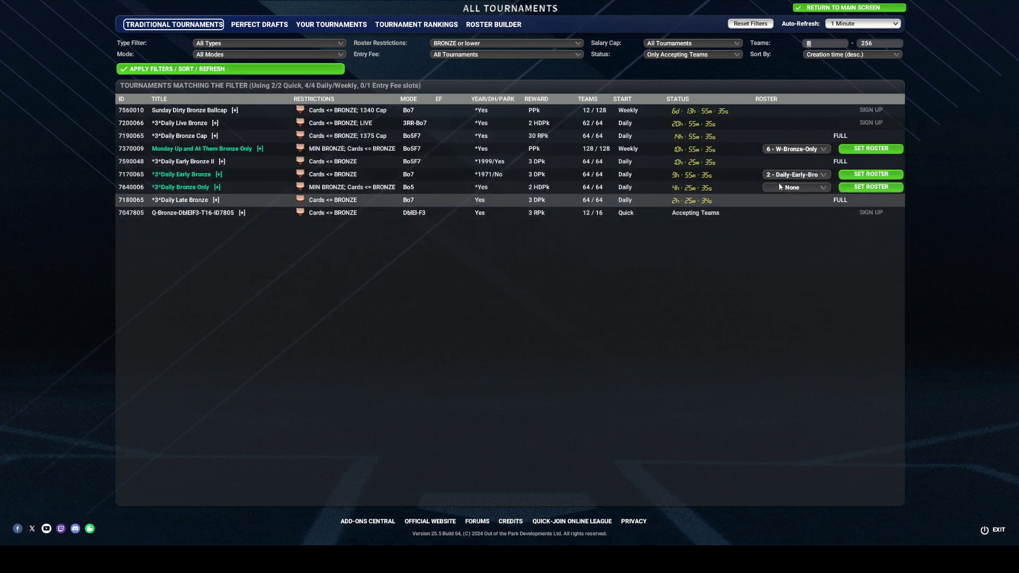
click(775, 189)
click(776, 207)
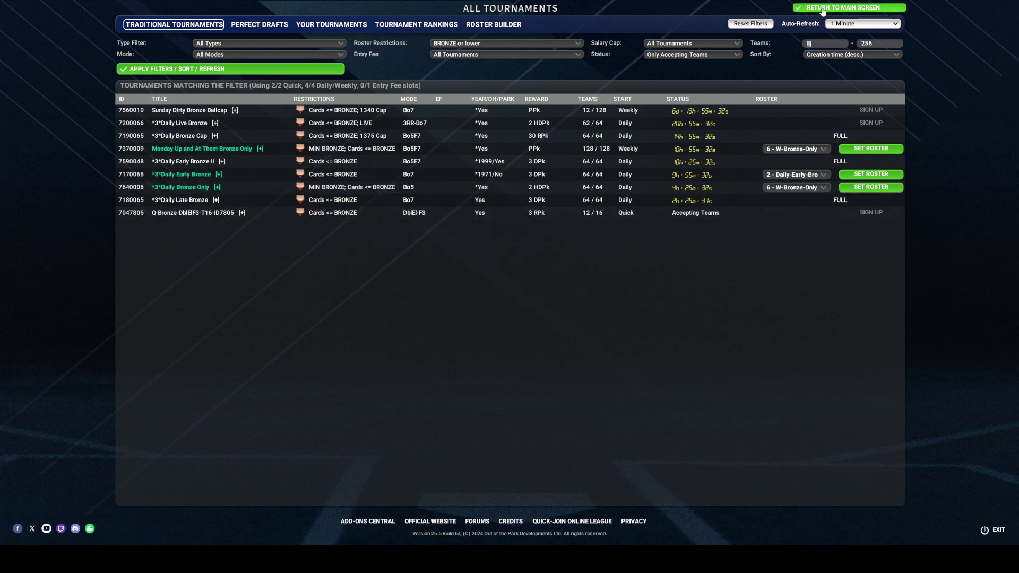
Leave the tournament list for the main screen and dismiss the card sale notice
click(849, 7)
click(584, 207)
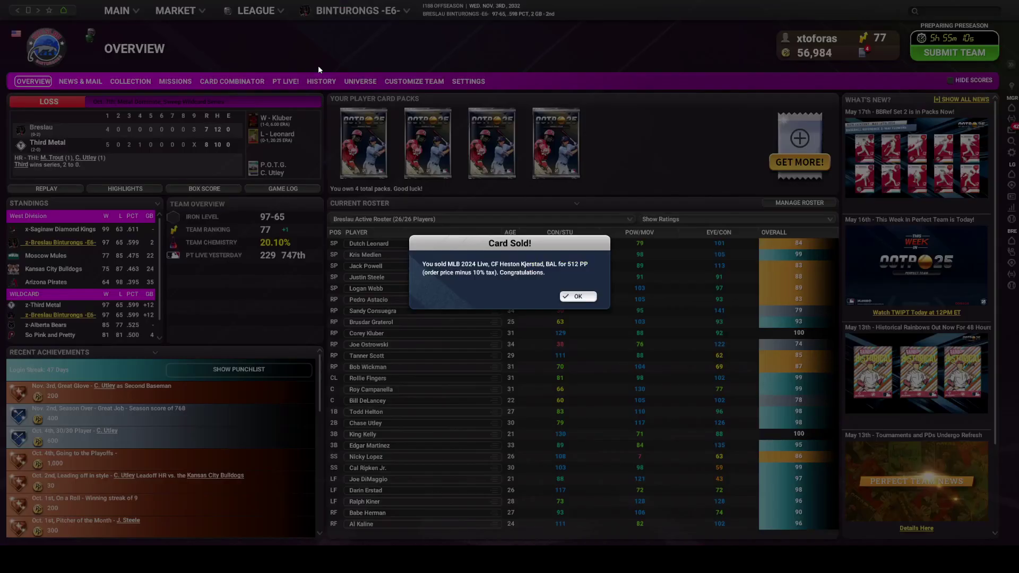
click(591, 296)
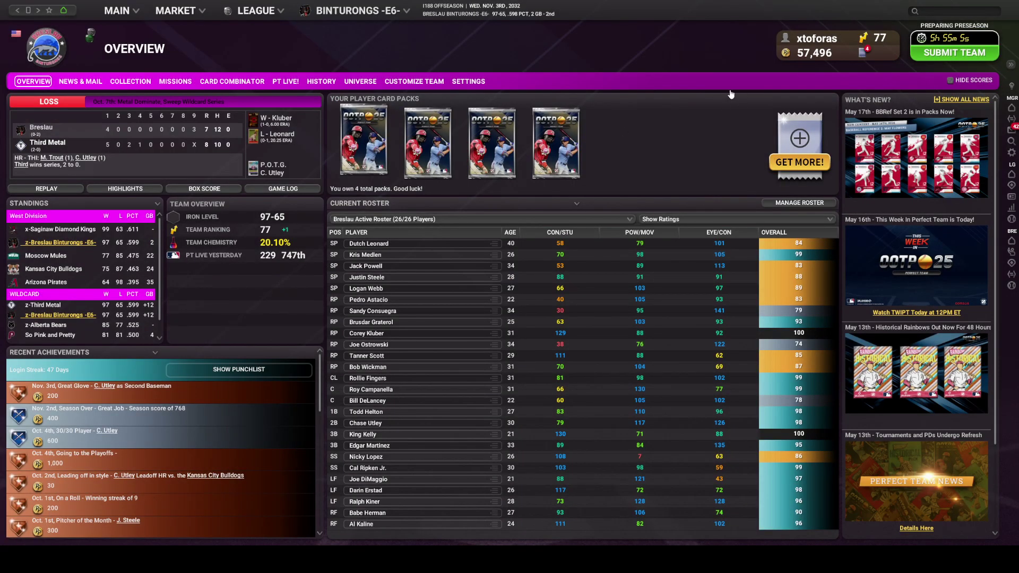
Open all four Standard Packs and reveal their player cards
click(364, 141)
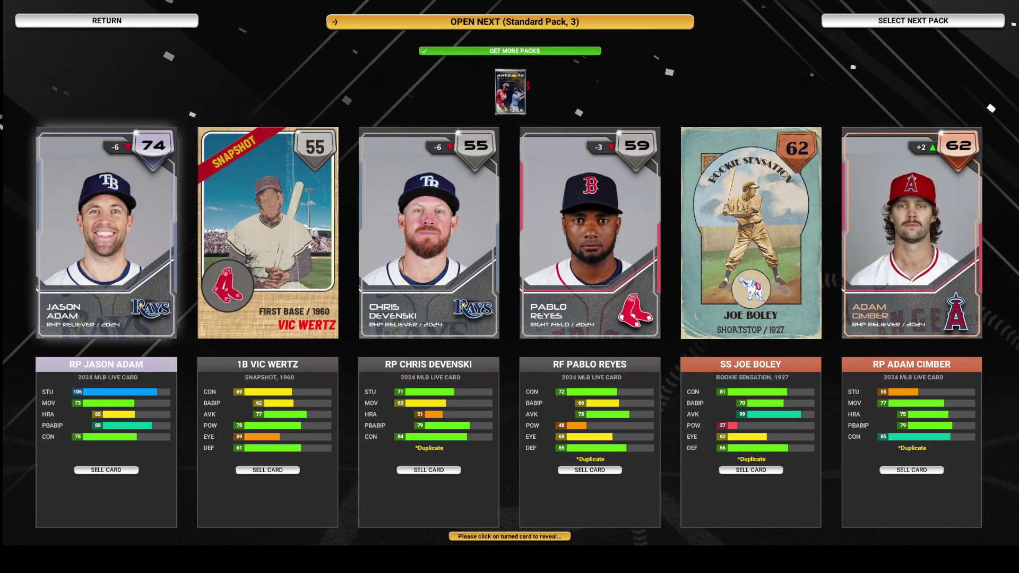
click(372, 22)
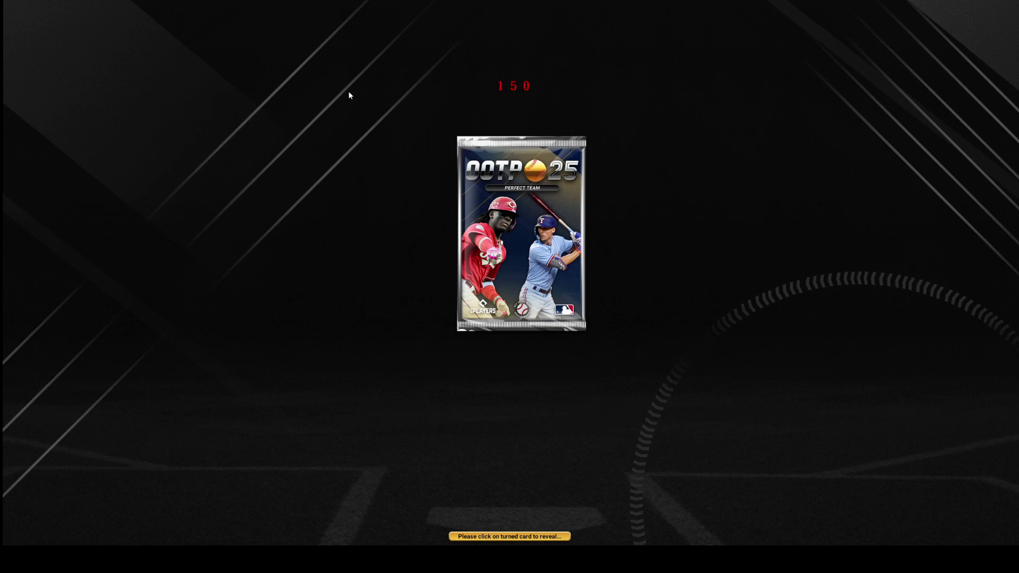
click(501, 244)
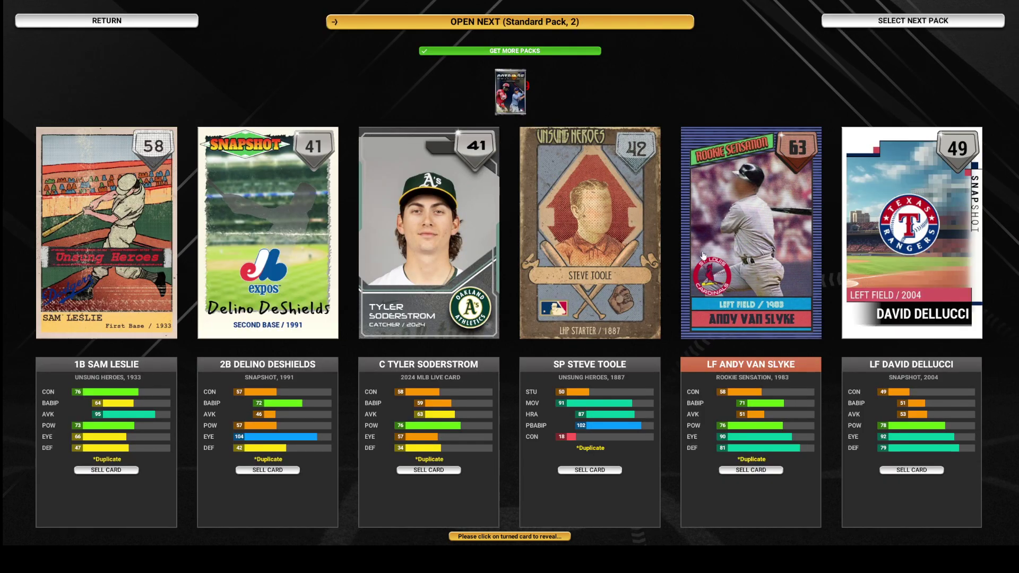
mouse_move(730, 241)
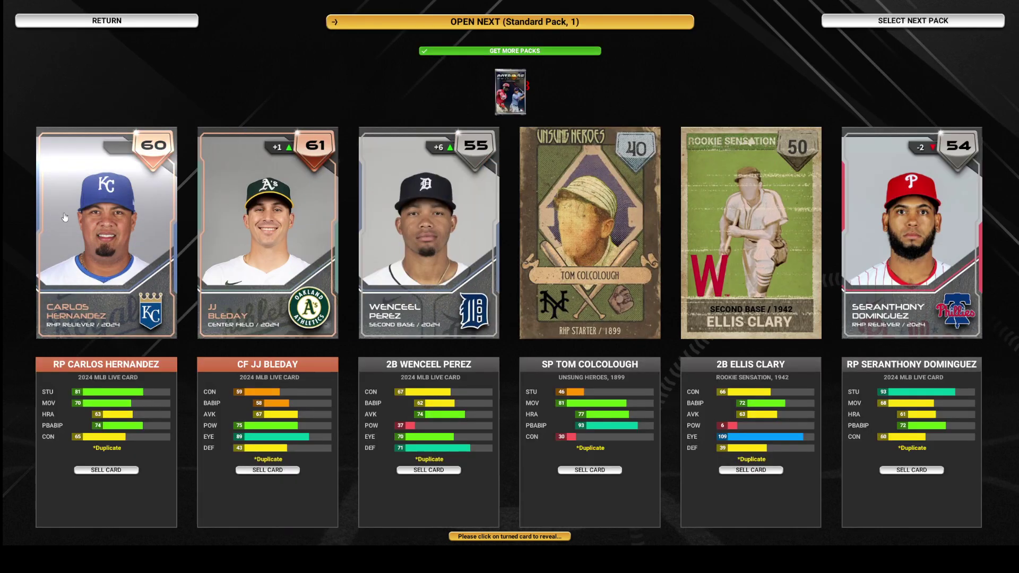
mouse_move(93, 218)
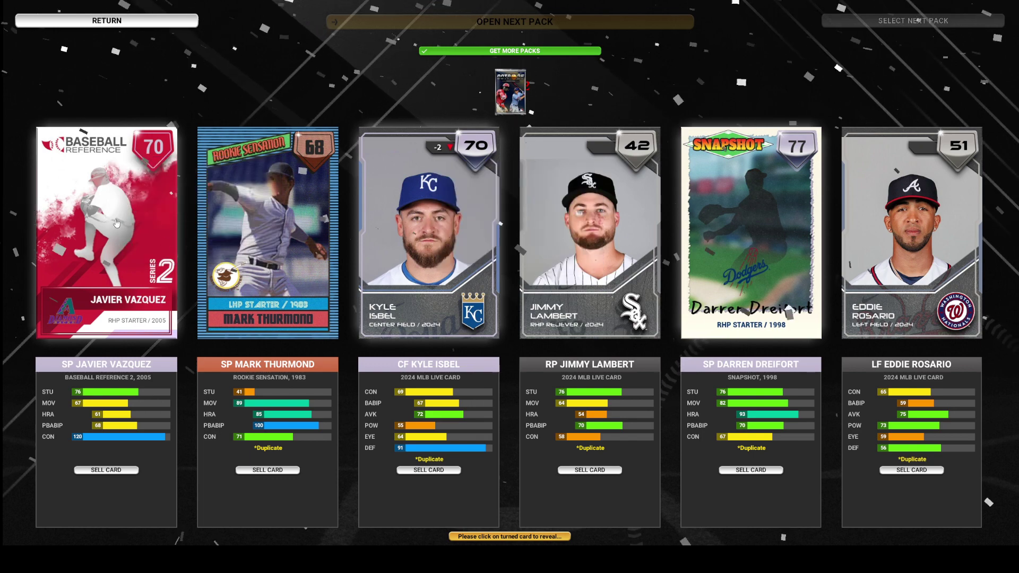
Submit sell orders for the SP Javier Vazquez and SP Darren Dreifort cards, then return to the team overview
click(106, 470)
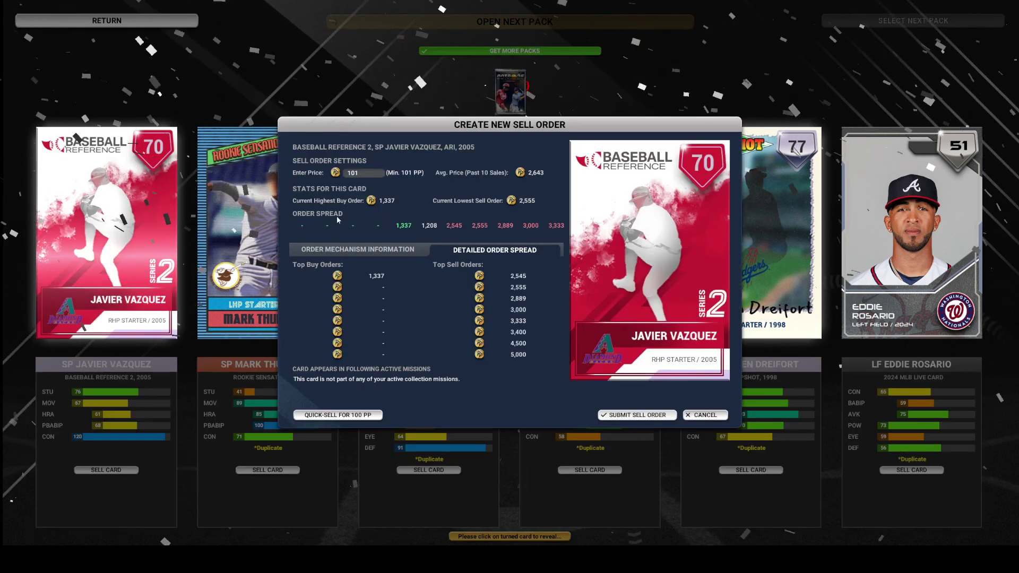
click(374, 169)
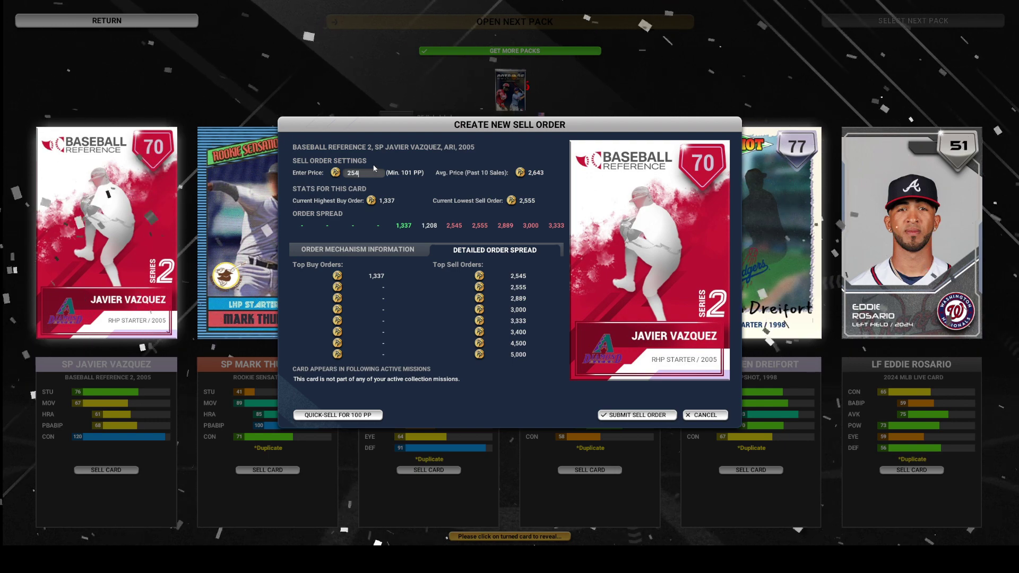
key(Return)
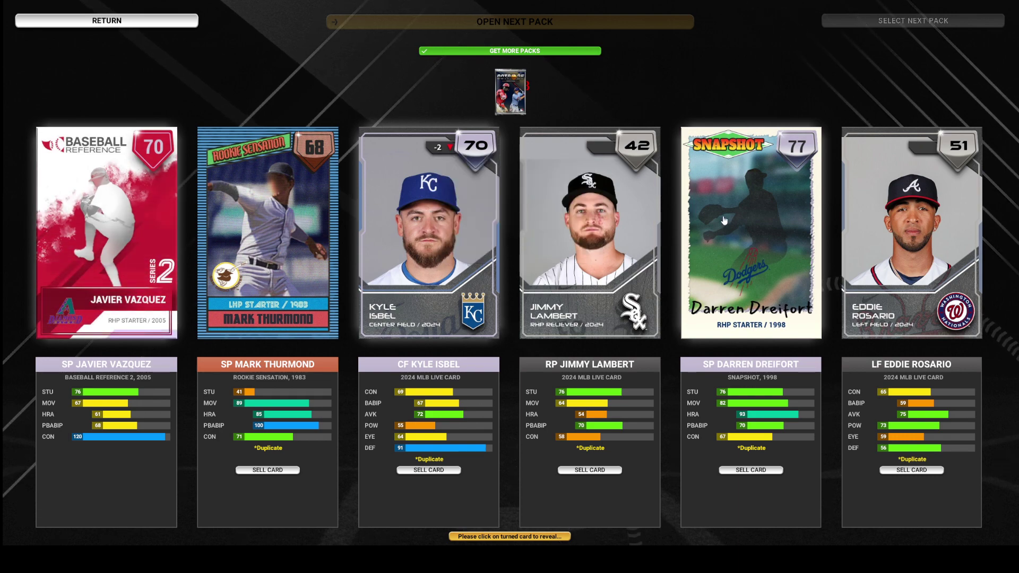
mouse_move(734, 217)
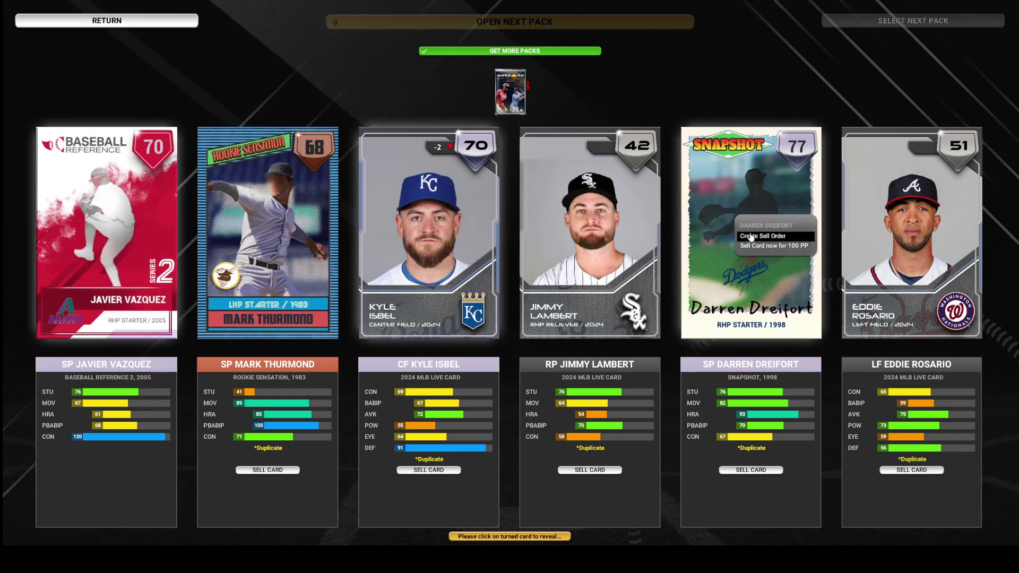
click(763, 236)
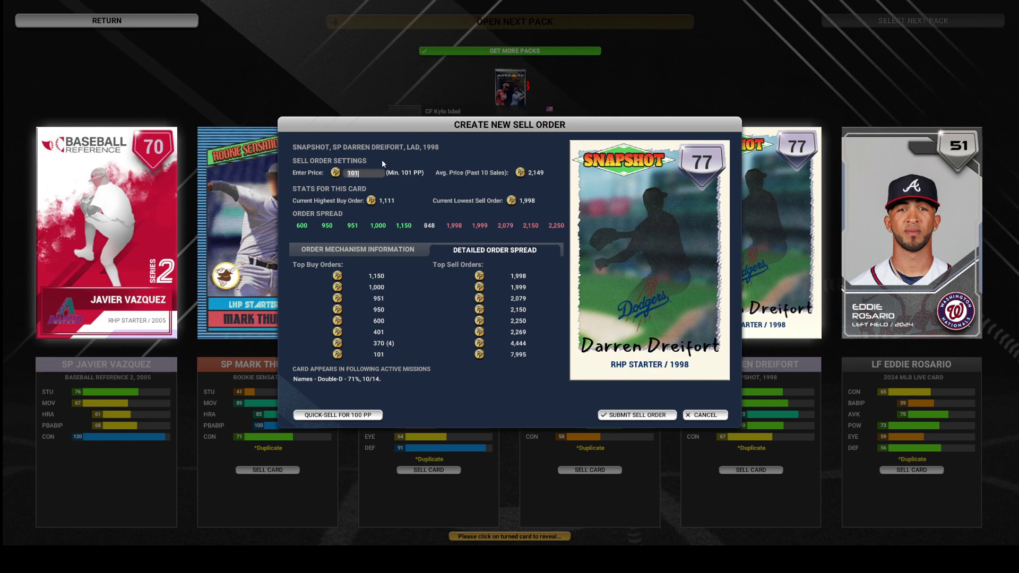
key(Return)
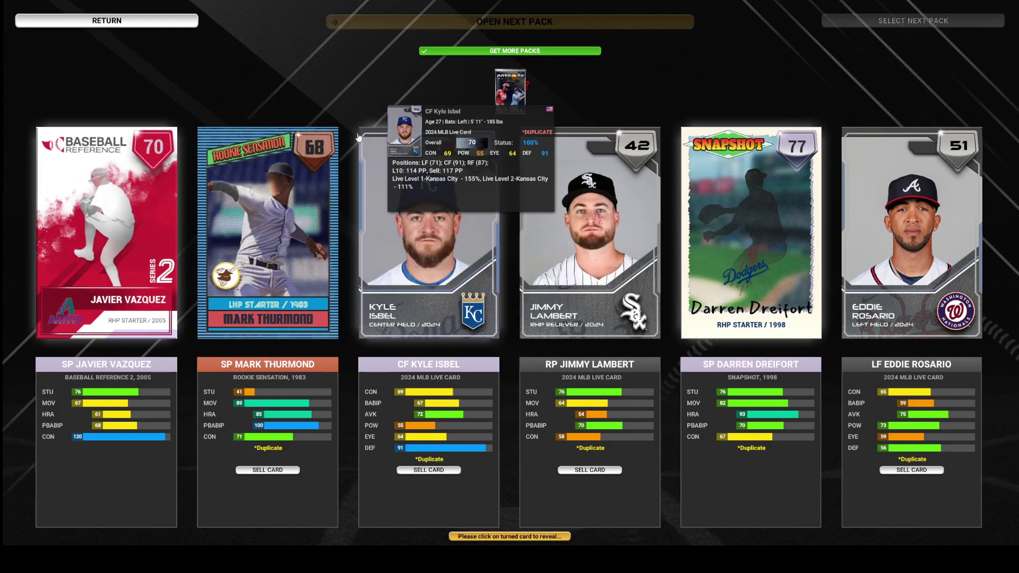
click(116, 22)
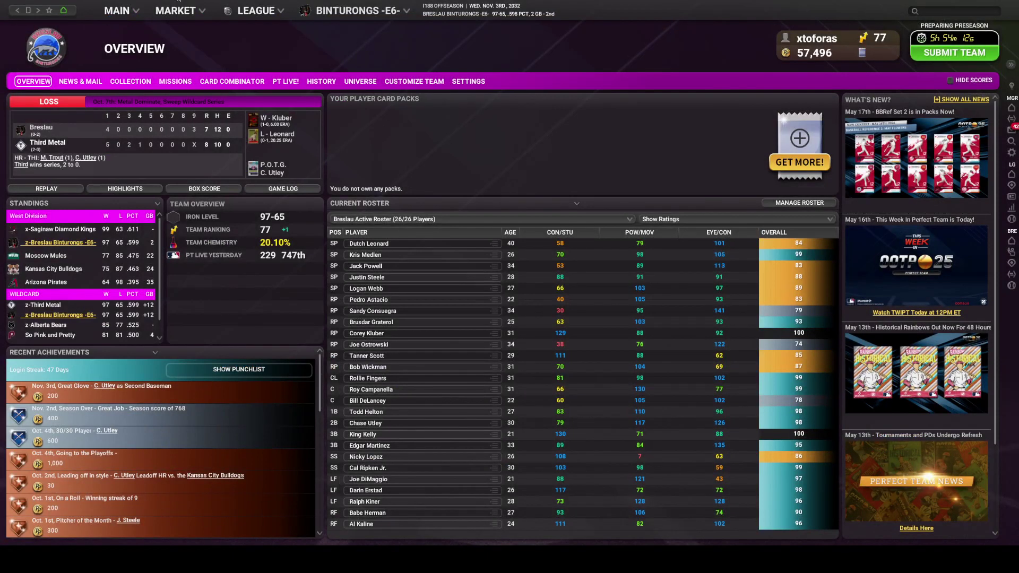
Search the Combinator Card Shop for "splittor", resetting the filters and repeating the search across all card values
click(169, 12)
click(188, 66)
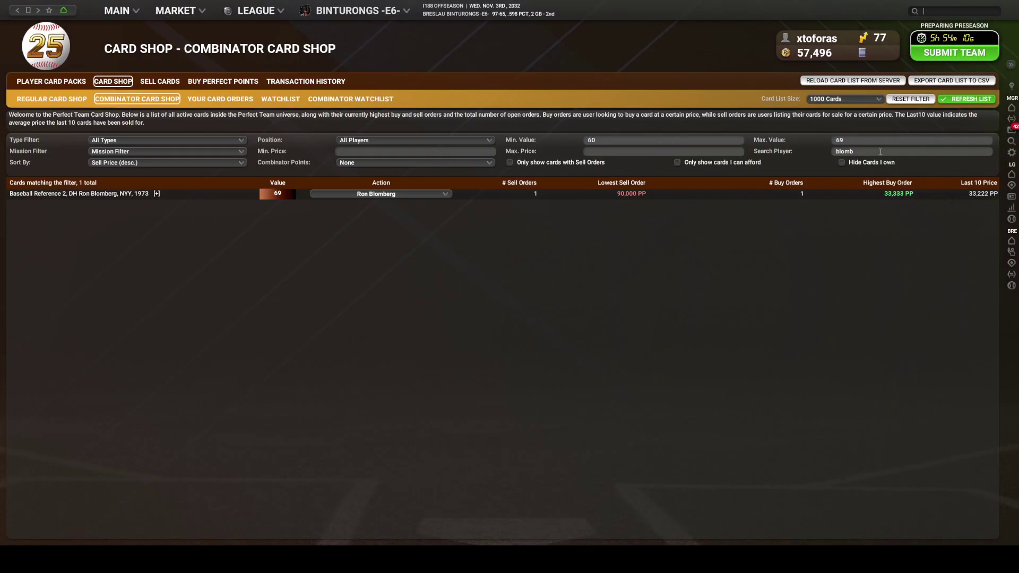
text(splittor)
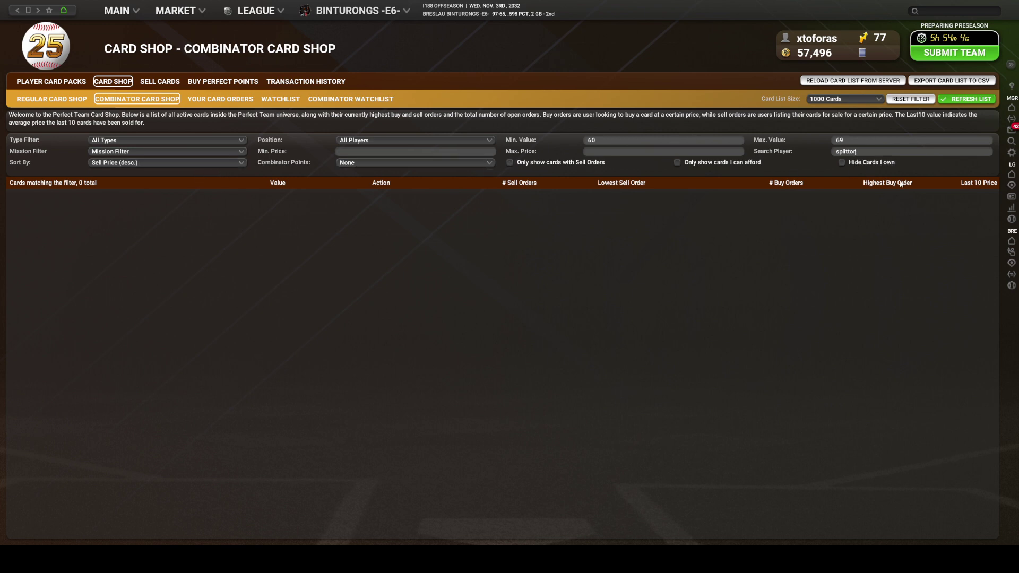
click(923, 98)
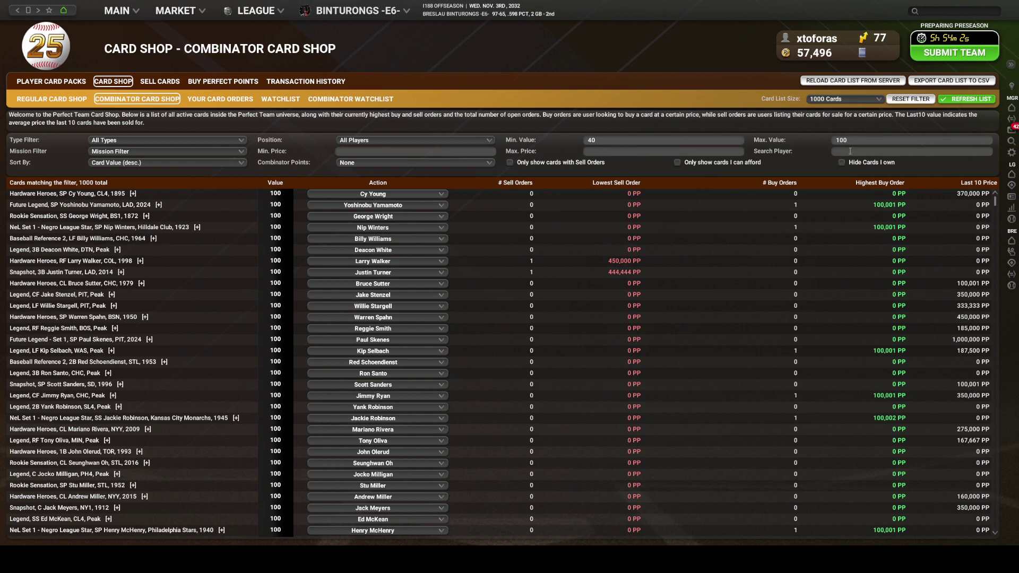
text(splittor)
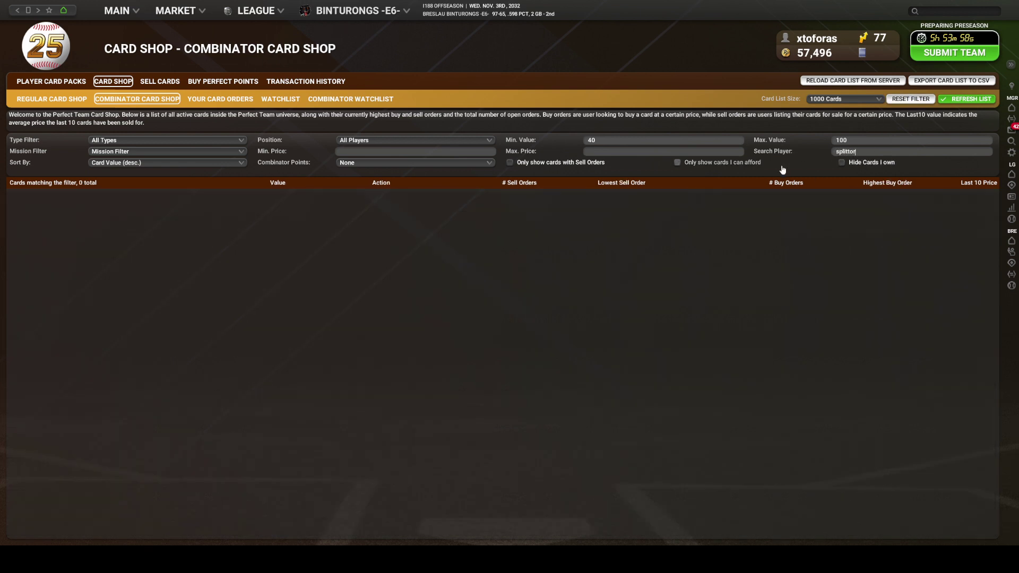
double_click(867, 152)
Check Corey Kluber's entry on the active roster and search the Combinator Card Shop for "kluber"
click(1012, 275)
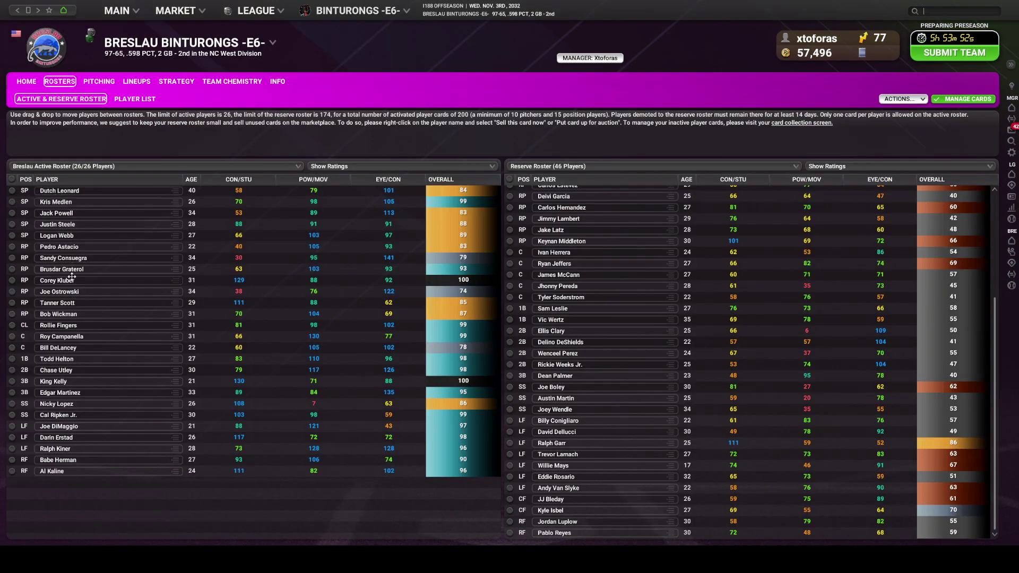
click(50, 281)
key(Escape)
click(169, 12)
click(183, 66)
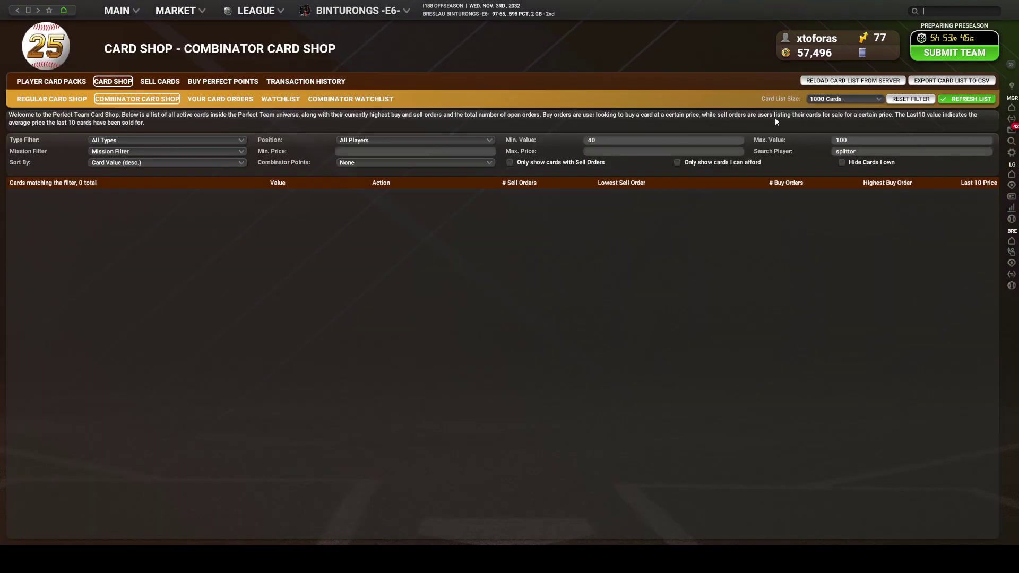
double_click(861, 153)
text(kluber)
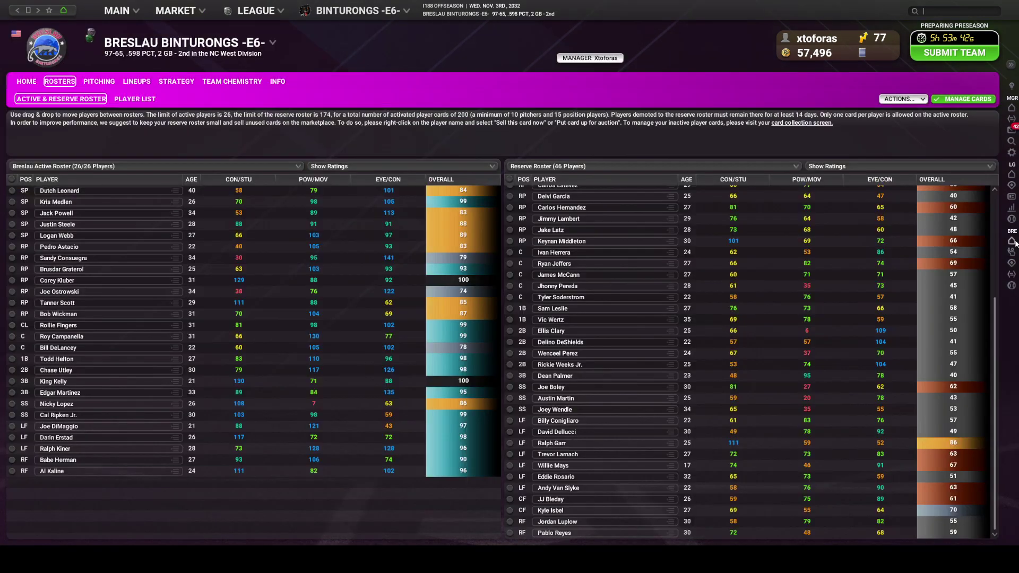
Deactivate the cards of all players on the team's reserve roster
key(Escape)
click(510, 179)
right_click(545, 197)
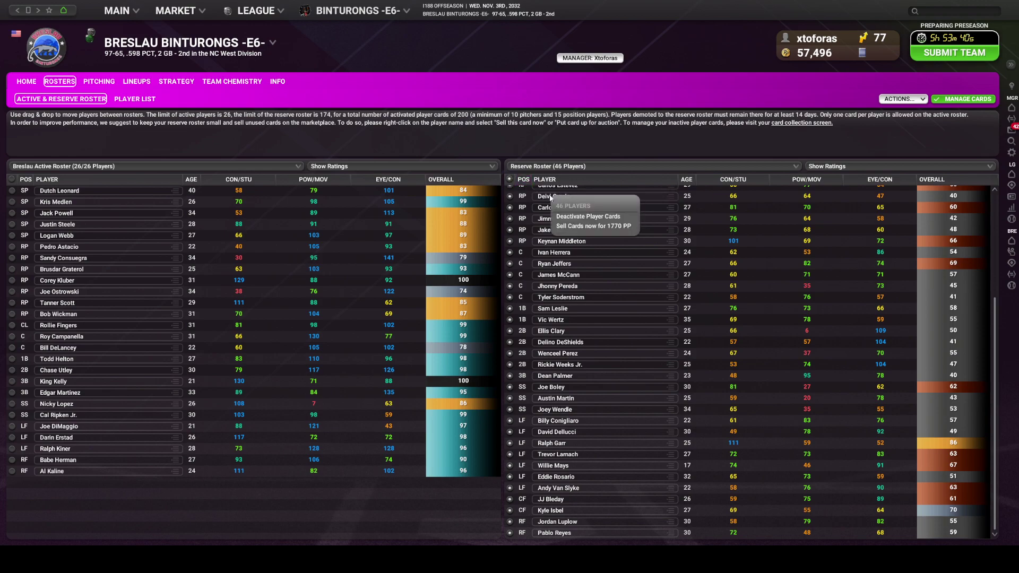
click(573, 216)
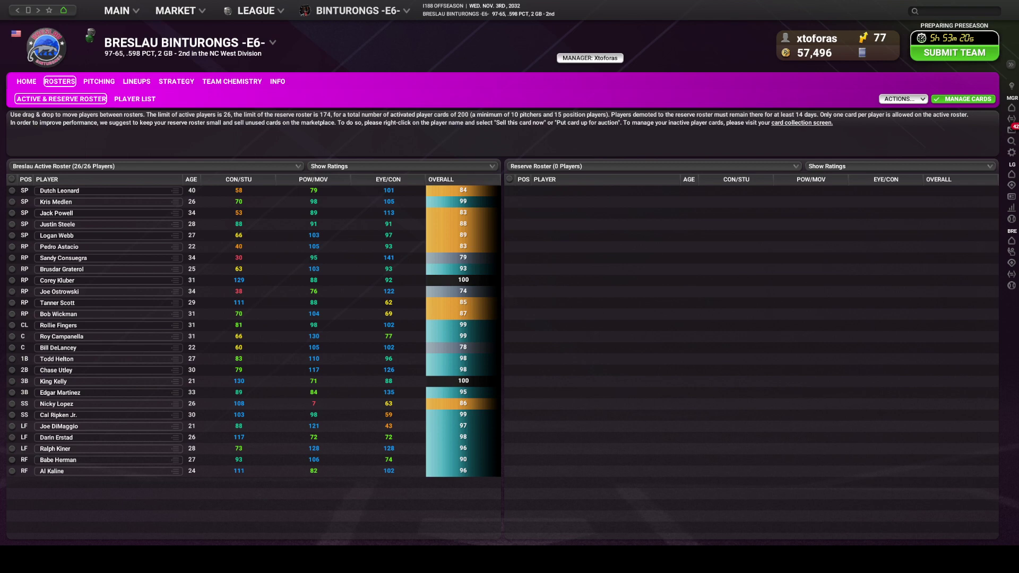
Switch to the Excel workbook containing the CardPool-P sheet
key(alt+Tab)
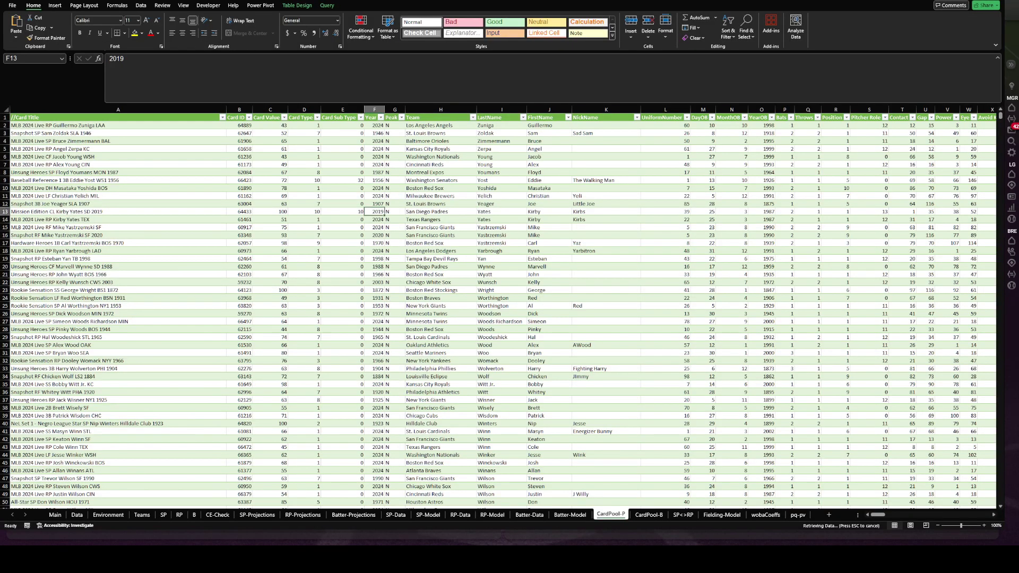